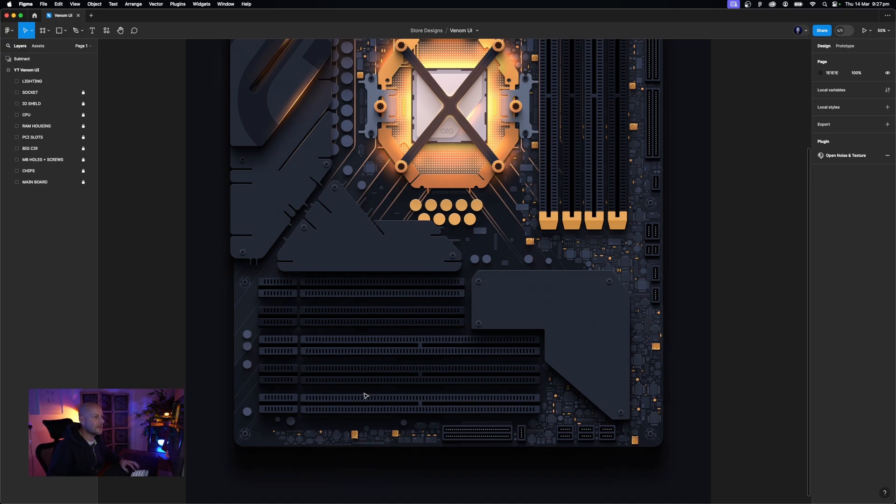
Examine the motherboard artwork around the CPU socket, RAM slots, cover plates and PCI slots
scroll(365, 396, "up", 2)
scroll(365, 396, "up", 1)
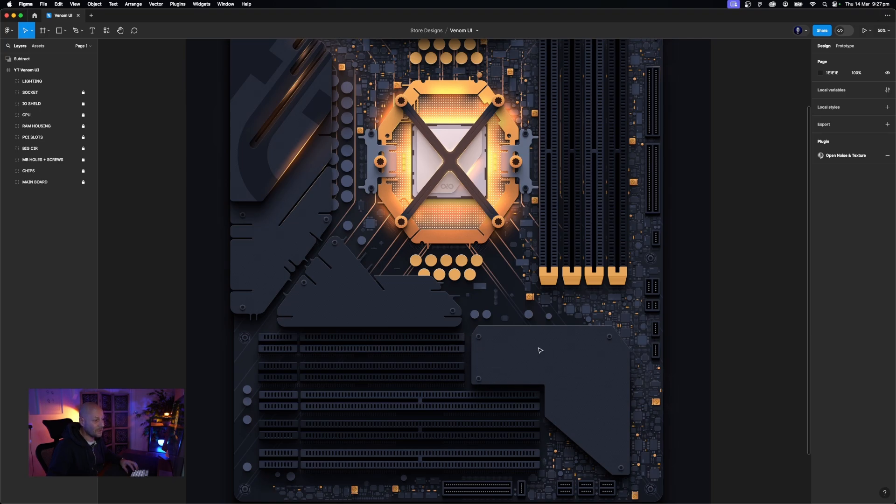
scroll(536, 369, "down", 1)
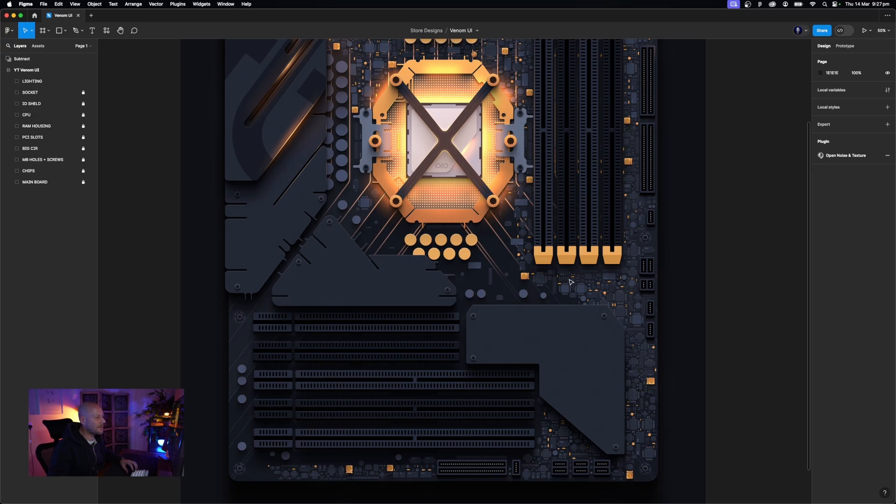
scroll(494, 235, "up", 2)
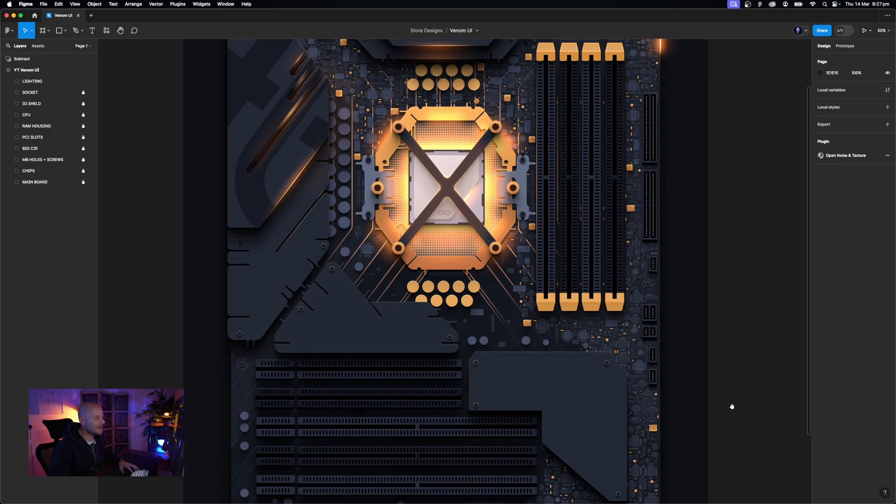
scroll(732, 406, "down", 3)
left_click(298, 284)
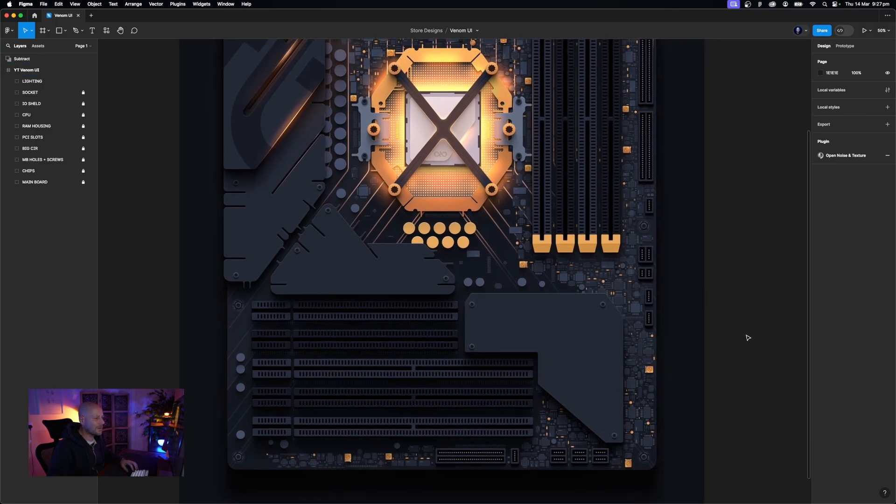
scroll(743, 337, "down", 2)
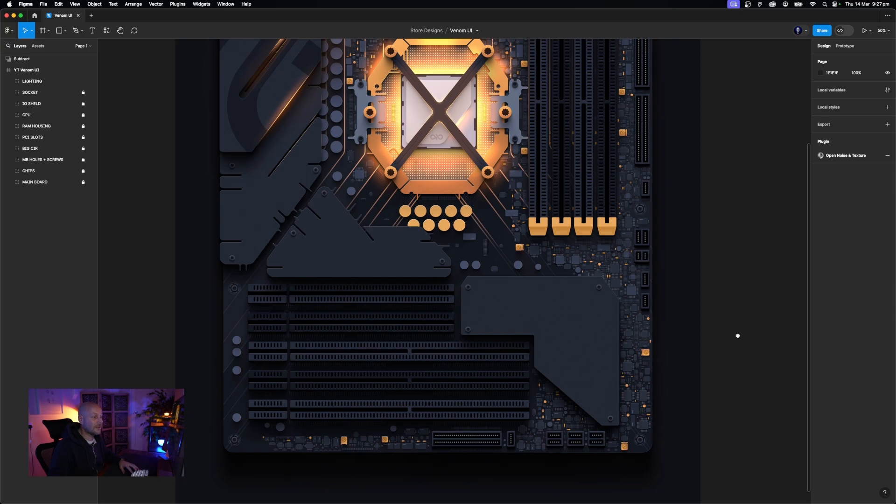
left_click_drag(737, 336, 733, 335)
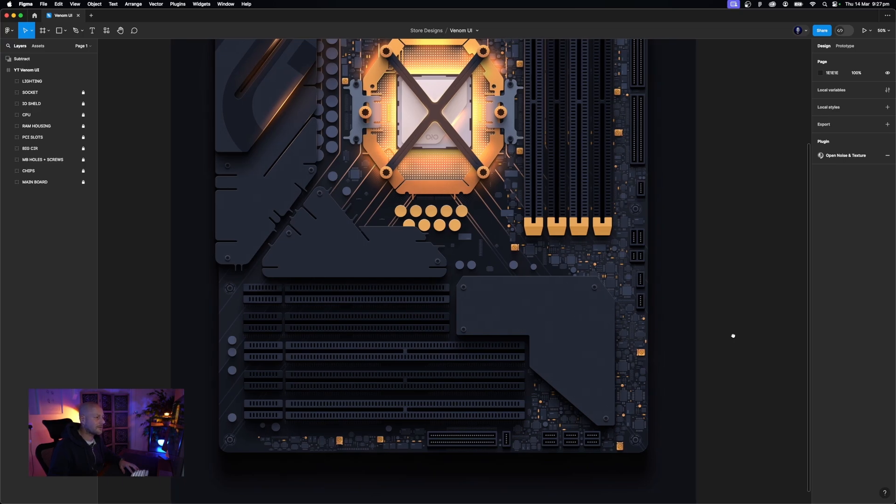
scroll(734, 336, "down", 3)
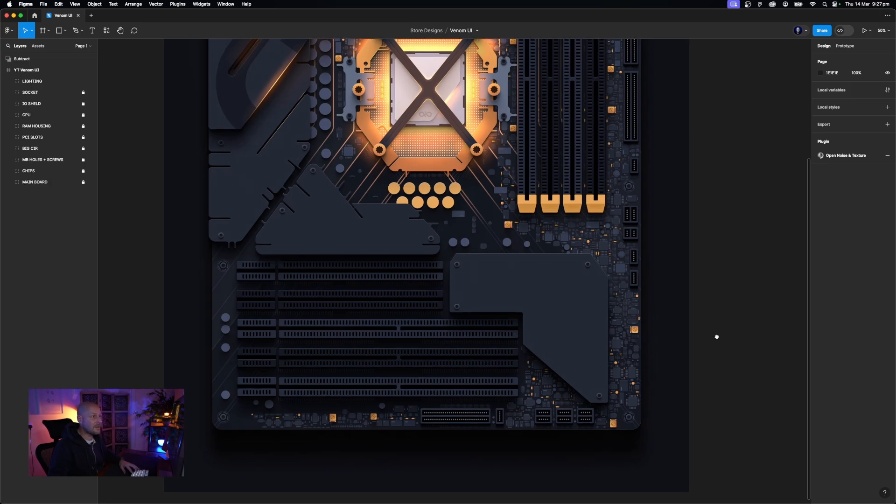
left_click_drag(717, 337, 716, 338)
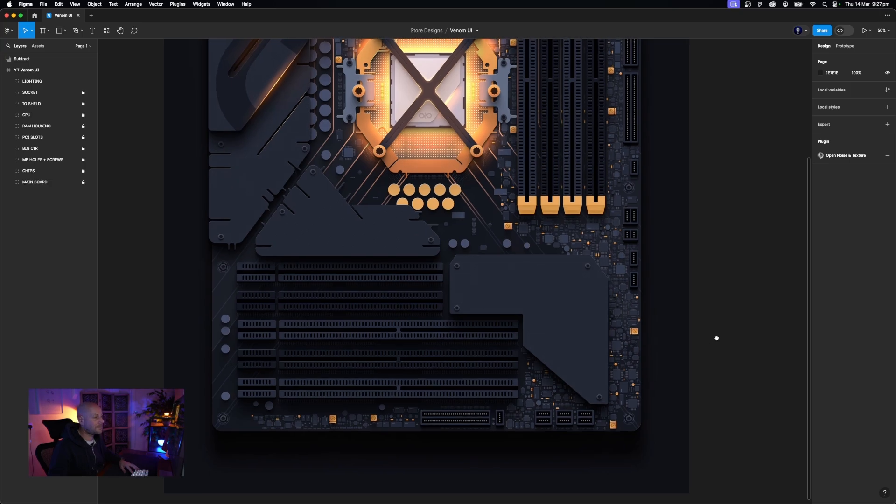
left_click_drag(717, 338, 716, 370)
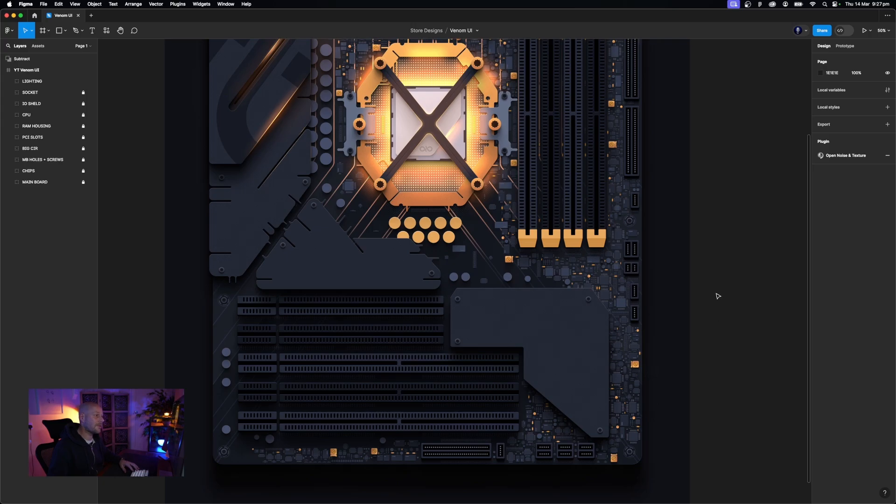
scroll(698, 305, "up", 5)
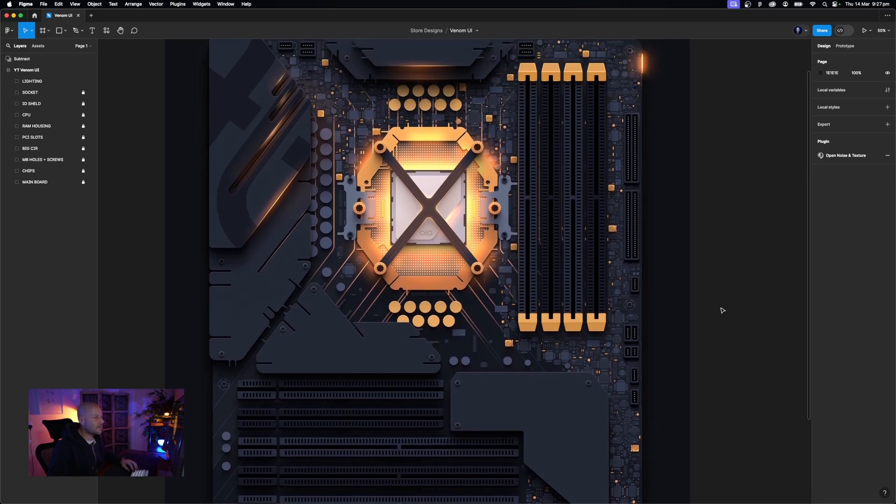
key("shift+0")
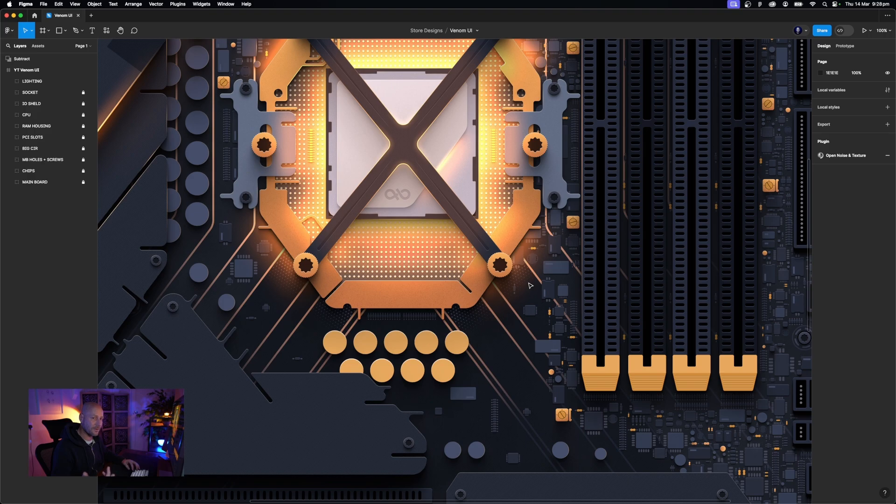
key("minus")
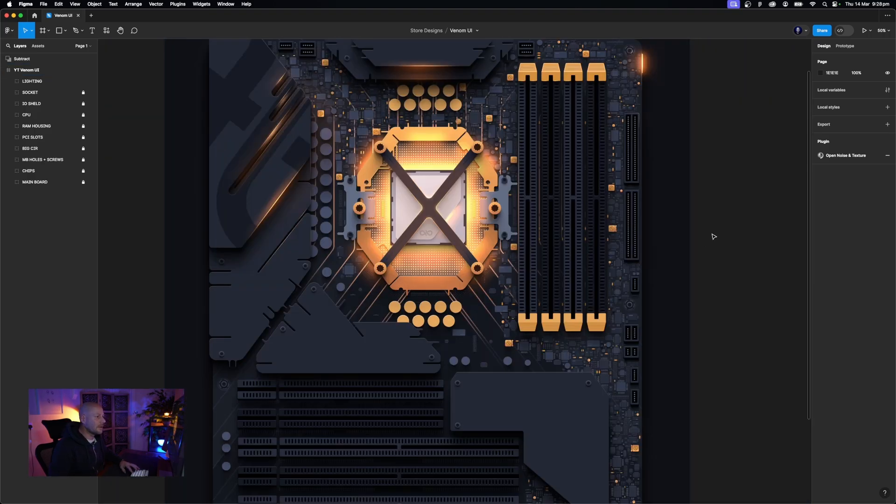
scroll(716, 228, "up", 5)
scroll(689, 291, "down", 5)
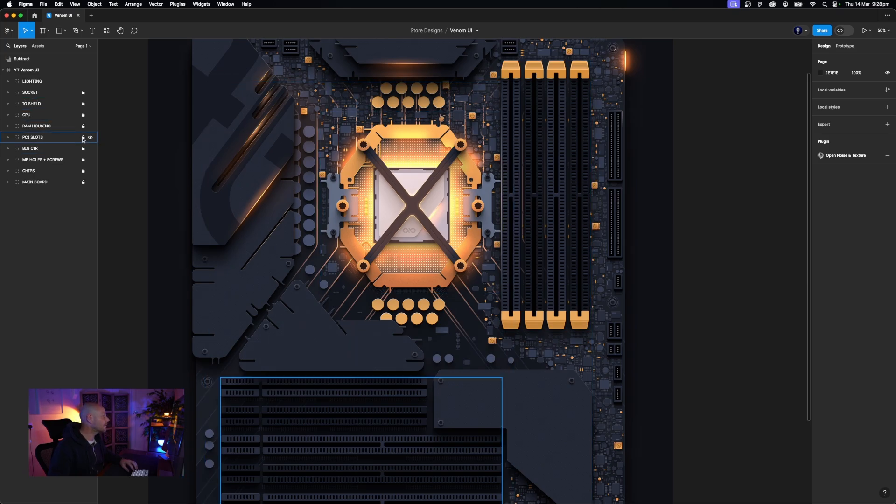
Unlock the RAM HOUSING group and copy the clip on the upper end of its first RAM slot
left_click(50, 130)
double_click(518, 77)
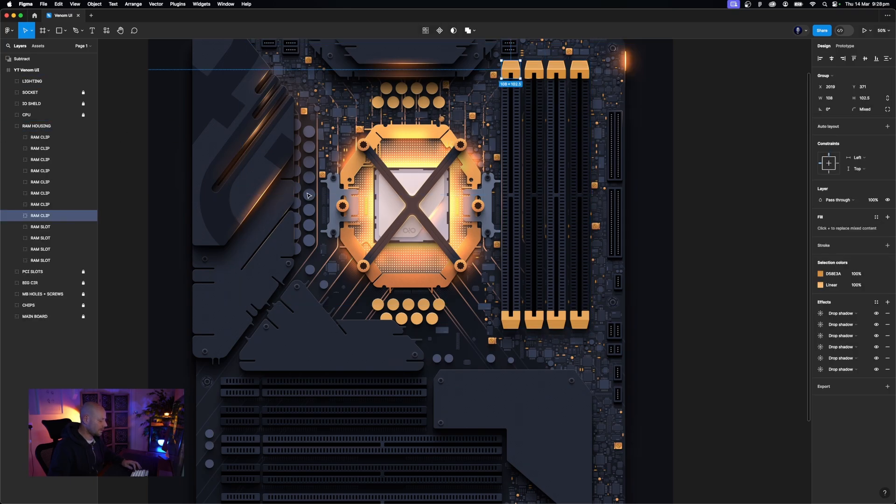
left_click(8, 127)
Unlock the PCI SLOTS group
left_click(47, 137)
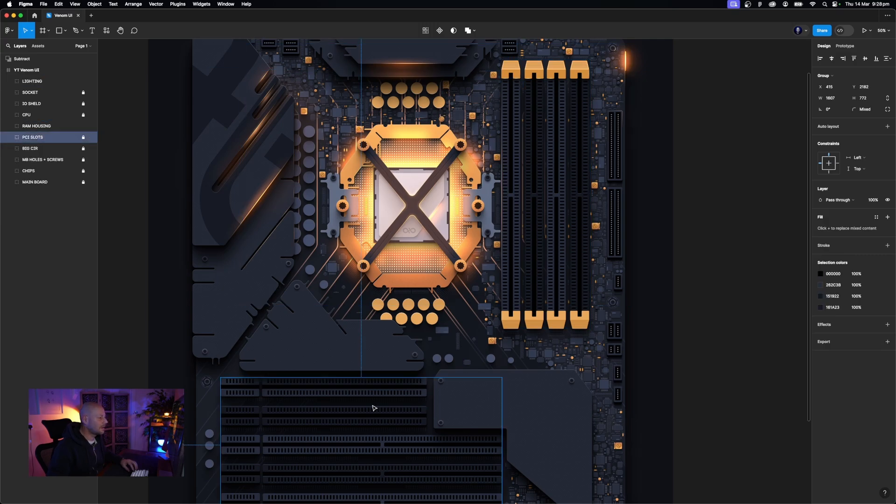
scroll(369, 407, "down", 5)
left_click(417, 306)
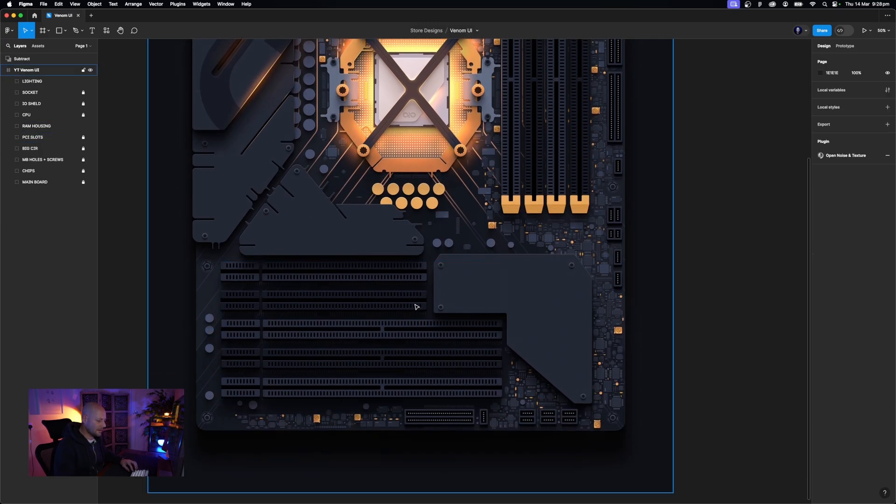
key("super+plus")
left_click_drag(417, 307, 568, 313)
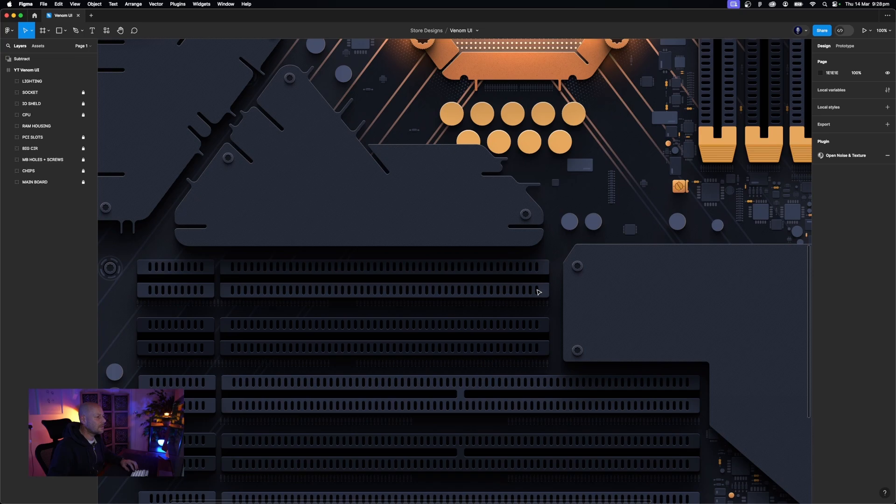
left_click(53, 138)
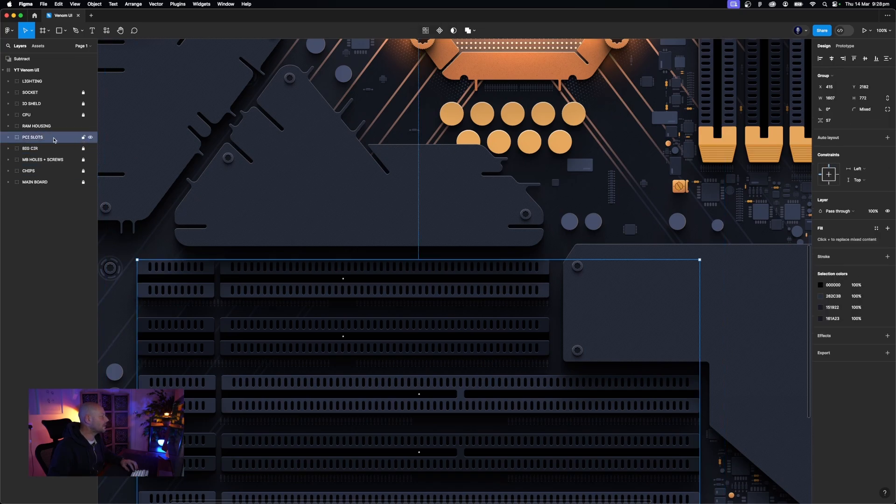
Paste the copied RAM clip into Group 1006, the topmost slot inside PCI SLOTS
double_click(343, 278)
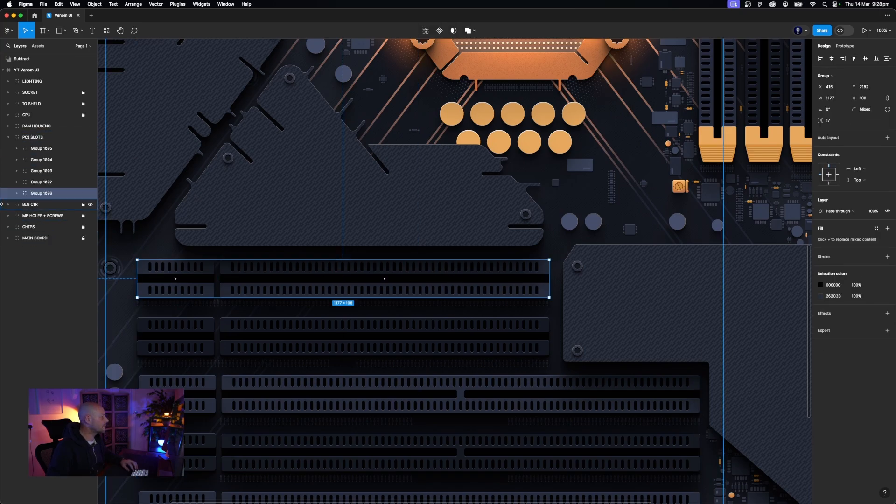
left_click(17, 193)
left_click(49, 206)
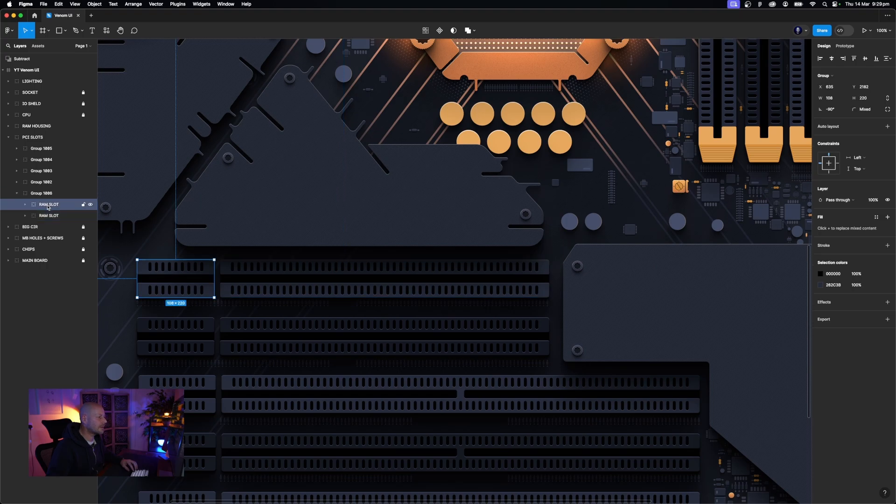
left_click(48, 196)
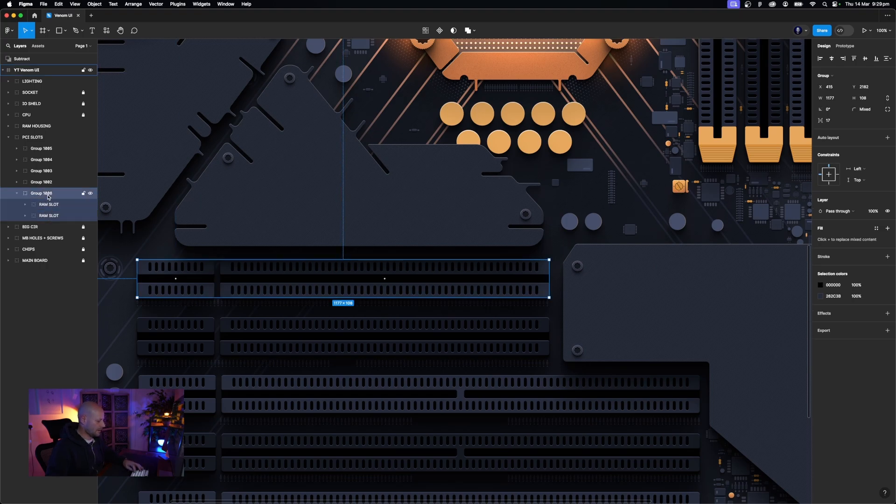
key("ctrl+v")
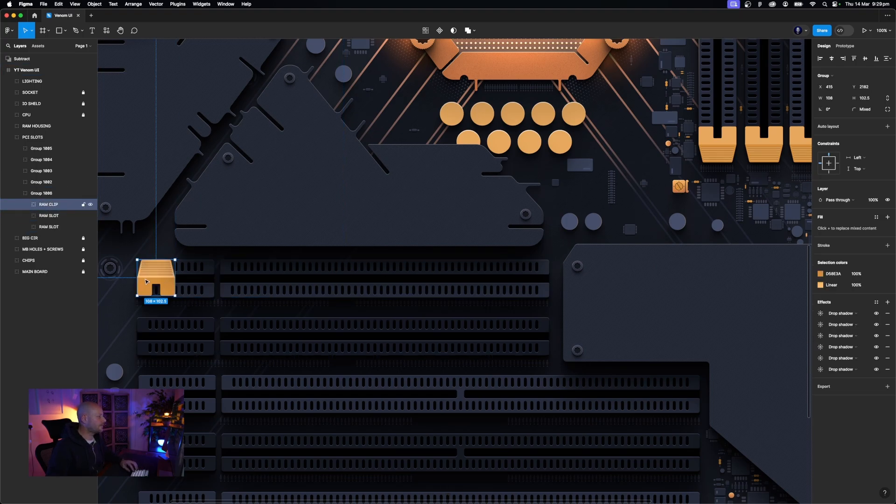
Rotate the clip to -90°, fit it on the topmost PCI slot's right end at X 1671.5, and make it PCI SLOTS' first layer
left_click_drag(155, 283, 514, 283)
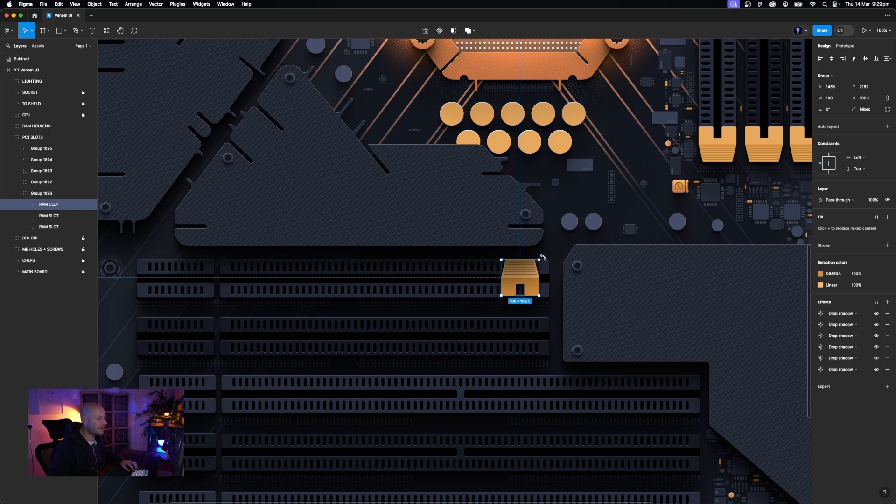
left_click_drag(545, 258, 551, 292)
scroll(583, 250, "down", 3)
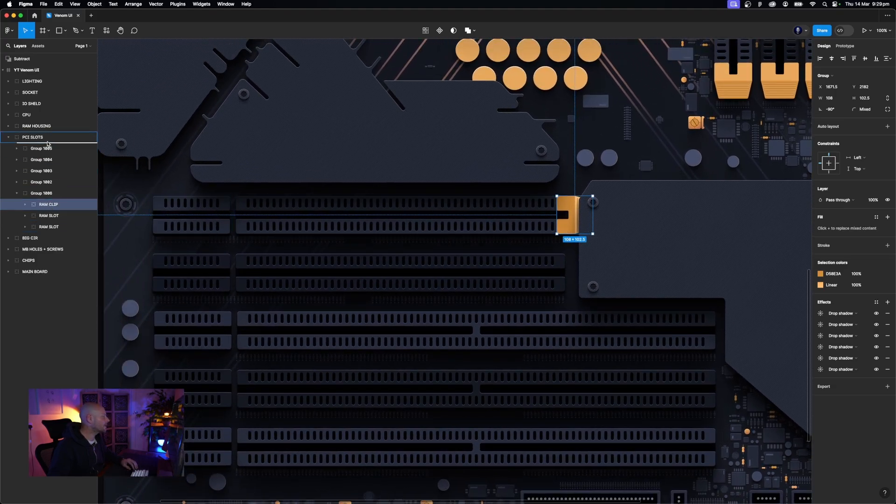
left_click_drag(47, 144, 48, 144)
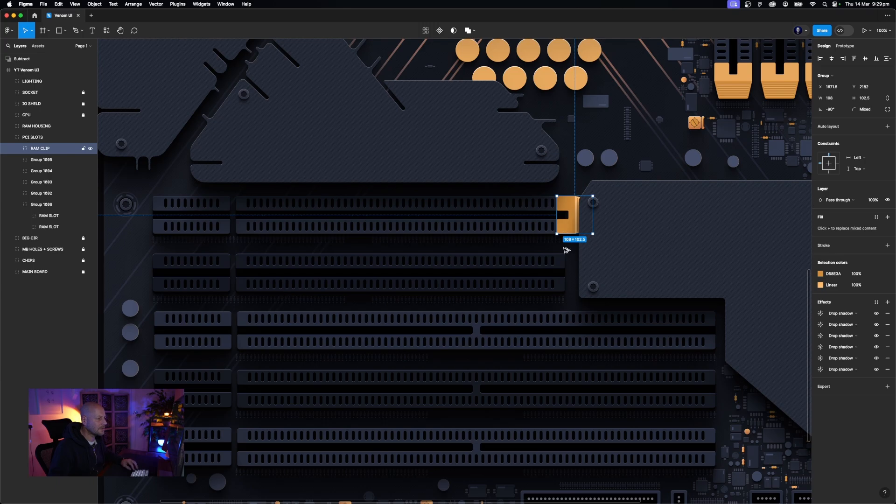
Duplicate the clip and align the copy with the right end of the second PCI slot at Y 2347
key("super+d")
key("shift+Down")
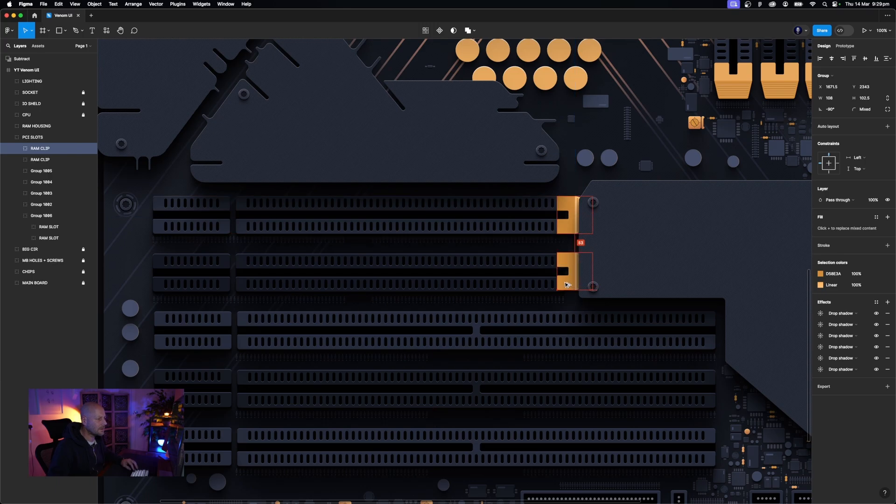
key("Down")
key("Down")
key("Down")
key("Down")
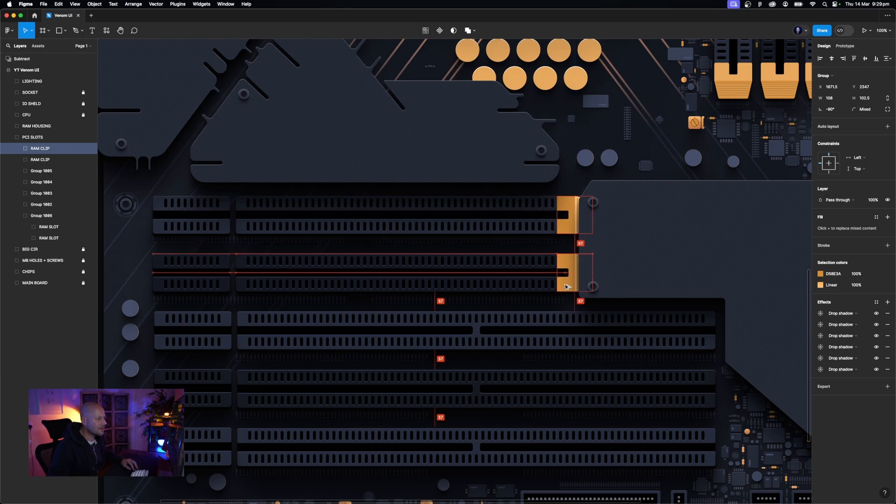
Copy the clip onto the right end of the third PCI slot at X 2087.5, Y 2512
scroll(600, 276, "right", 5)
scroll(600, 276, "down", 3)
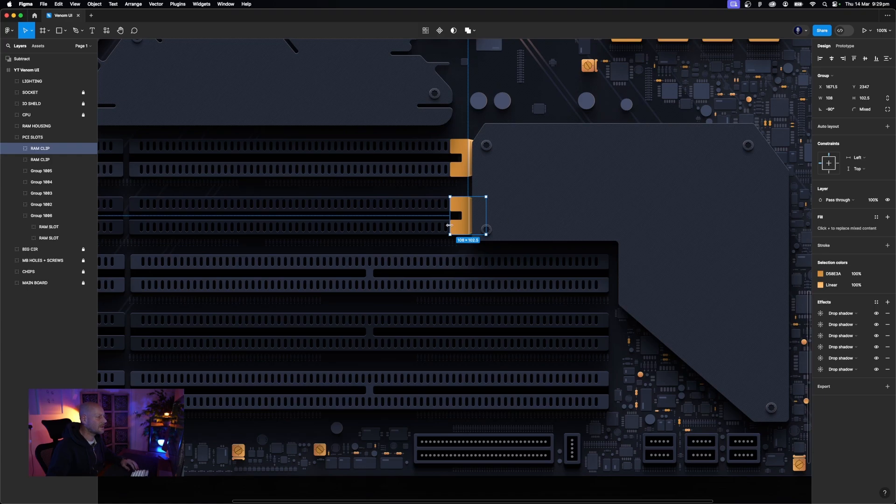
left_click_drag(459, 228, 606, 287)
Copy the clip onto the fourth PCI slot at X 2100.5, Y 2681, and shift the third slot's clip to X 2100.5
scroll(556, 254, "down", 3)
scroll(556, 254, "right", 2)
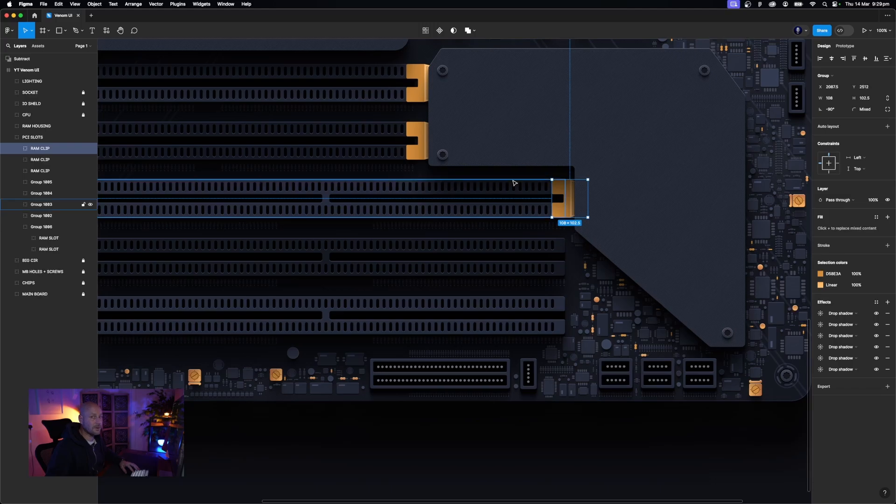
left_click_drag(560, 229, 571, 273)
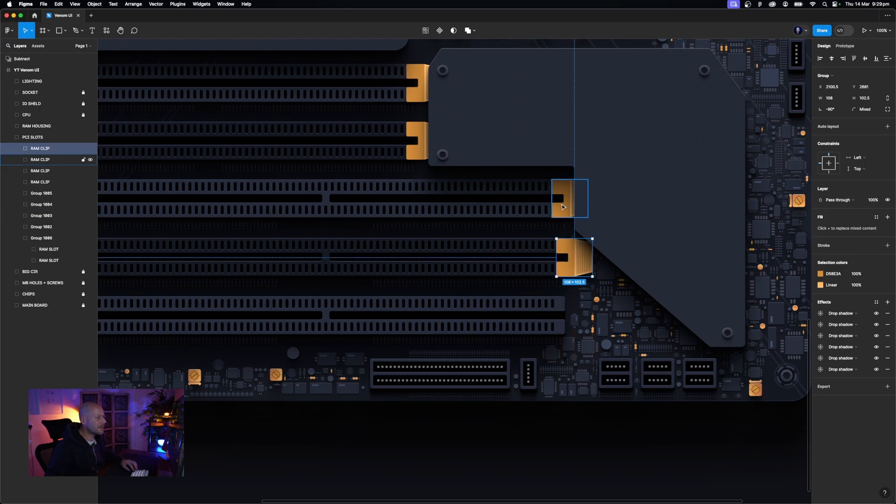
left_click(566, 211)
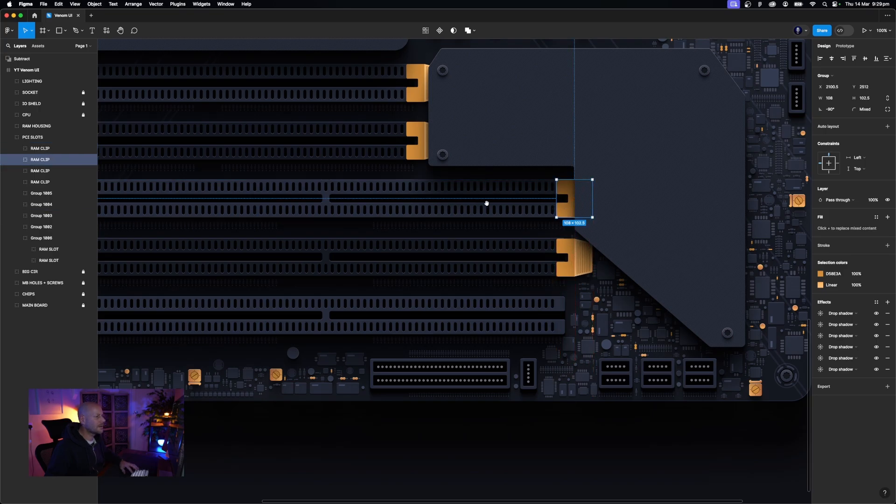
Collapse the PCI SLOTS group and lock it
scroll(546, 242, "up", 5)
key("minus")
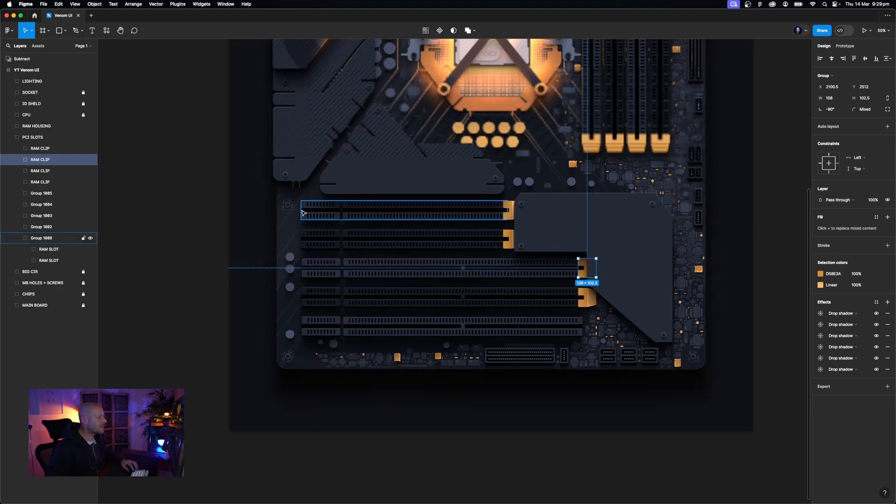
scroll(303, 213, "up", 2)
left_click(758, 234)
left_click_drag(756, 234, 721, 224)
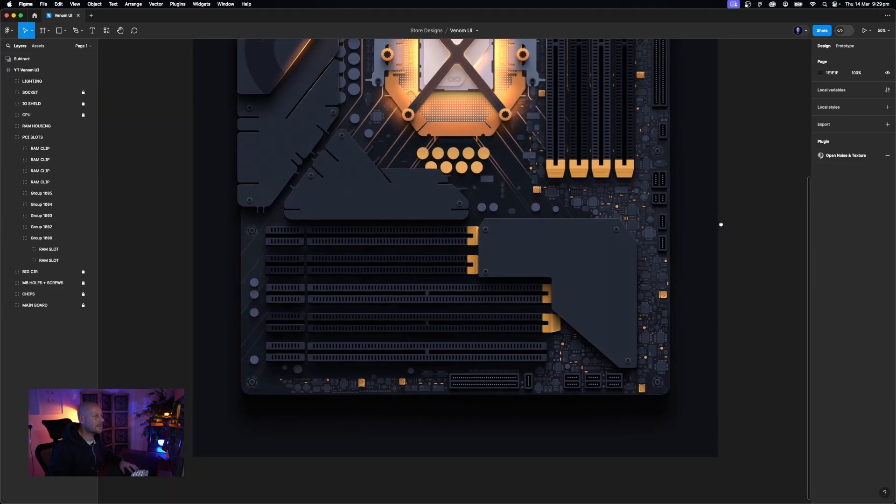
left_click(537, 255)
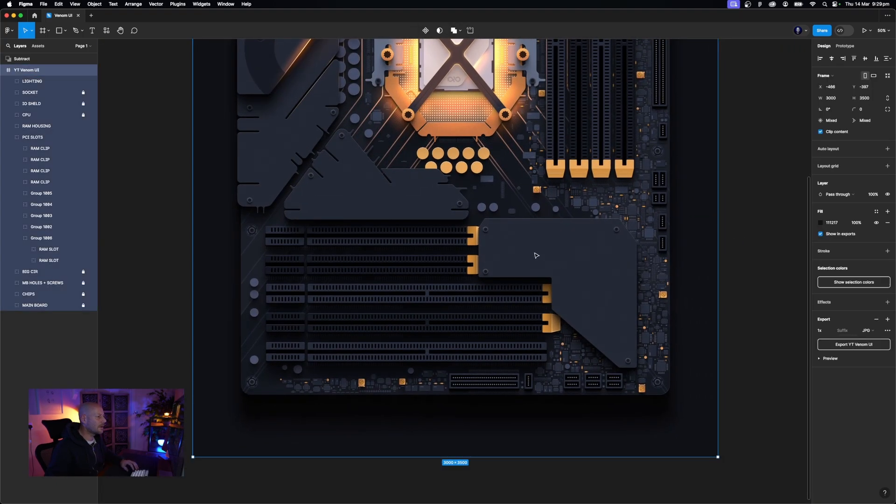
left_click(16, 138)
left_click(8, 138)
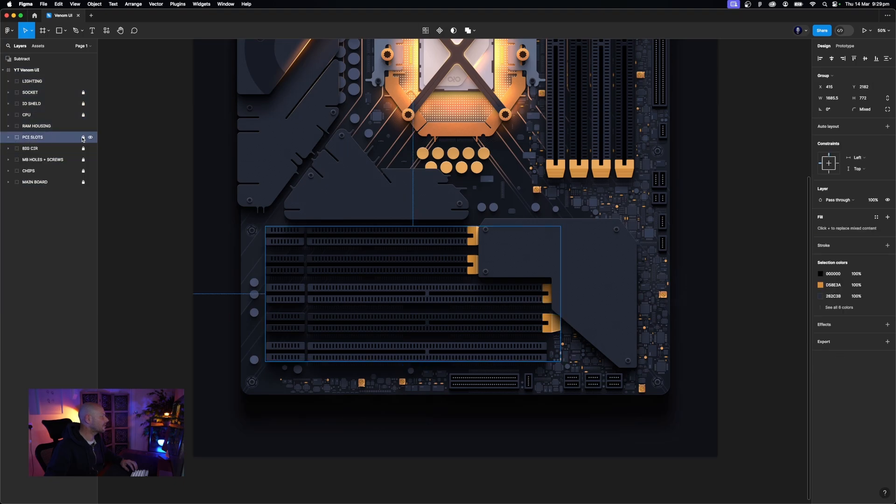
Unlock the IO SHIELD group and open the L-shaped plate beside the PCI slots for vector editing
left_click(56, 127)
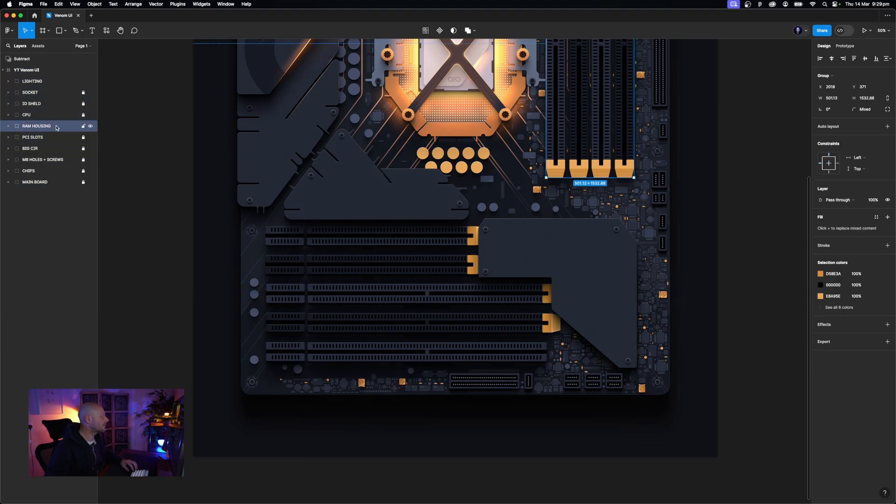
left_click(45, 104)
left_click(84, 103)
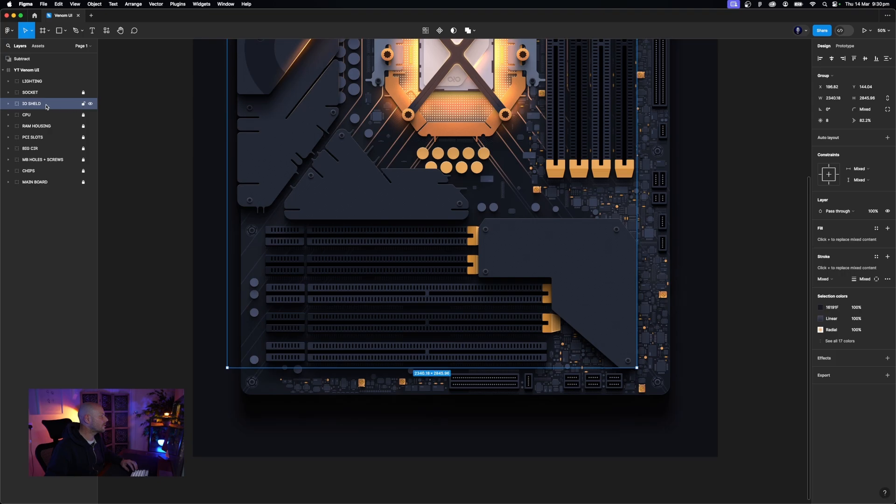
left_click(615, 294, "super")
double_click(576, 277)
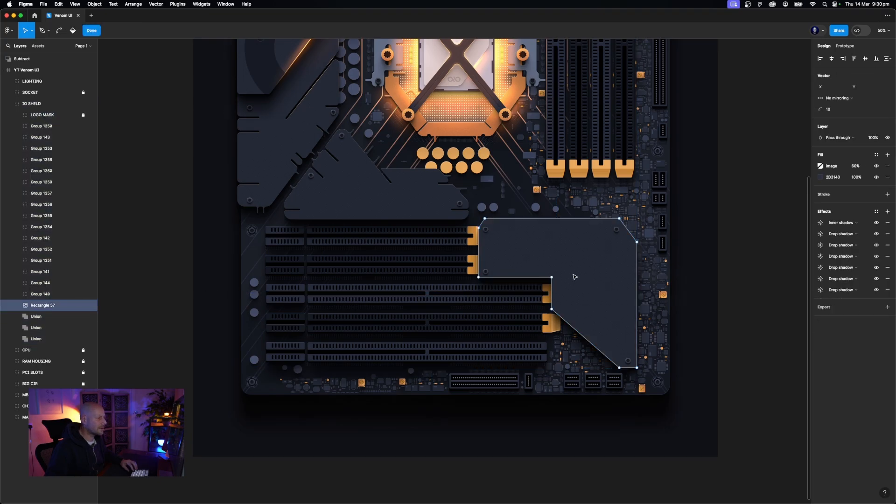
Shift the three left-side points of the plate to the right to clear the clips of the first two PCI slots
left_click_drag(448, 195, 571, 326)
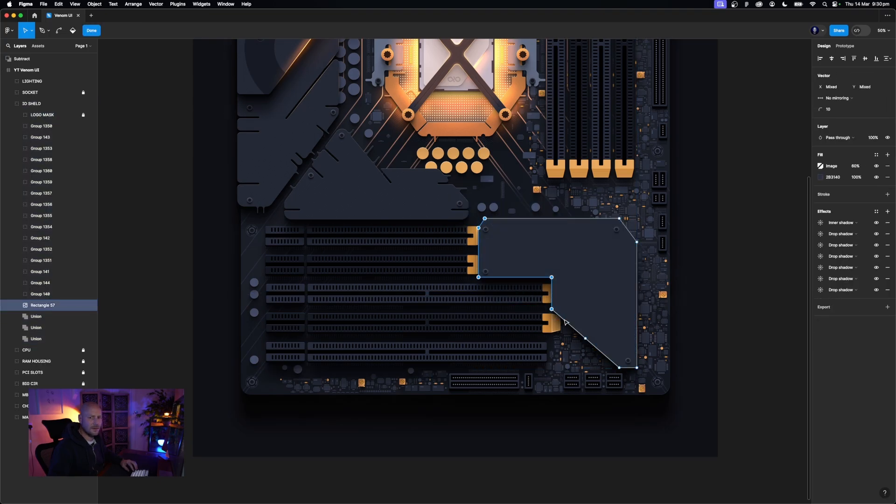
left_click_drag(436, 194, 499, 300)
key("shift+Right")
key("shift+Right")
key("shift+Right")
key("shift+Right")
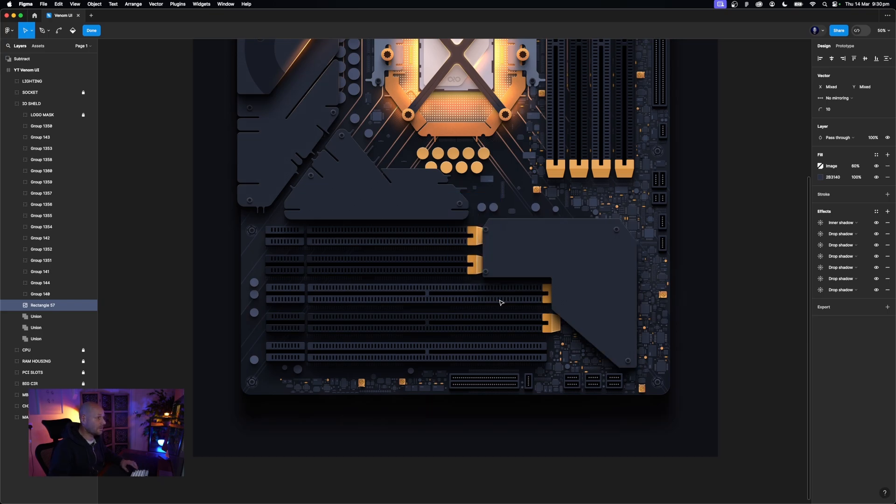
key("shift+Right")
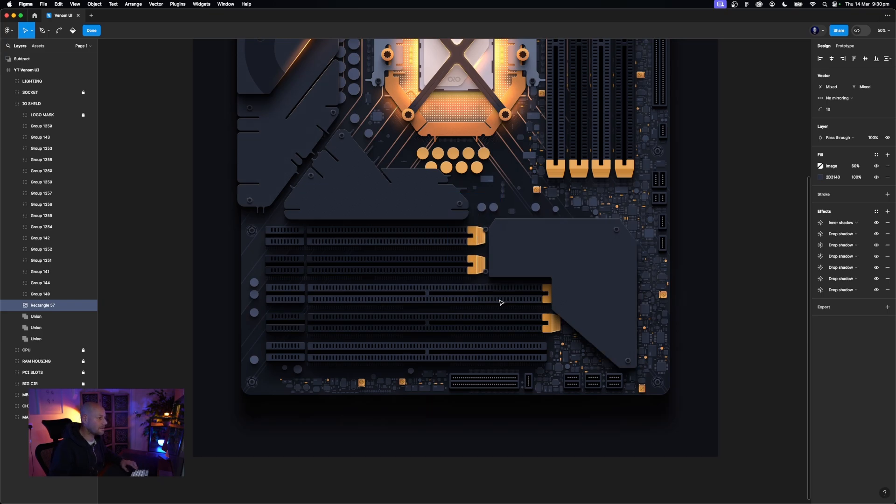
key("shift+0")
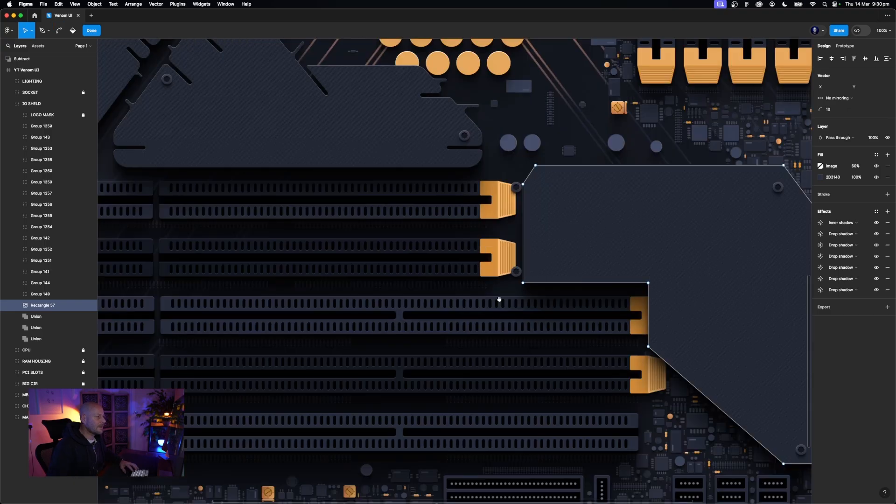
left_click_drag(499, 299, 477, 310)
key("Escape")
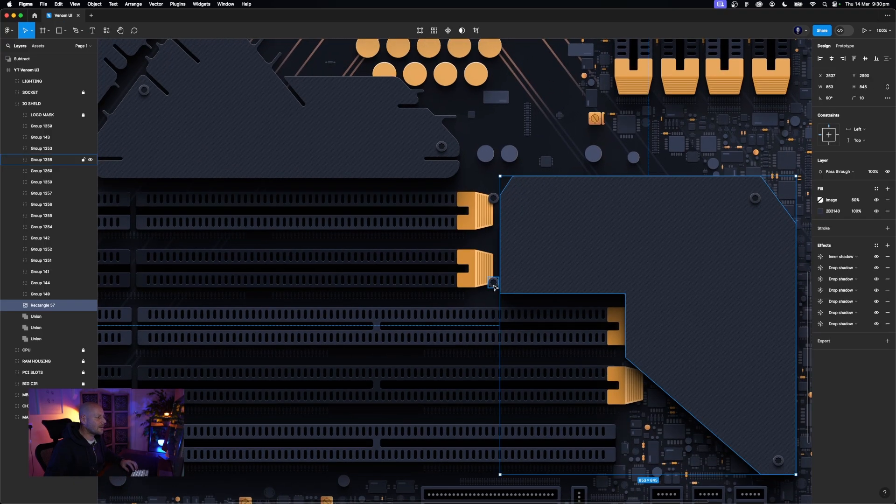
Move the two screws at the plate's left edge right onto the plate, to X 1705.75
left_click(493, 198)
left_click(493, 282, "shift")
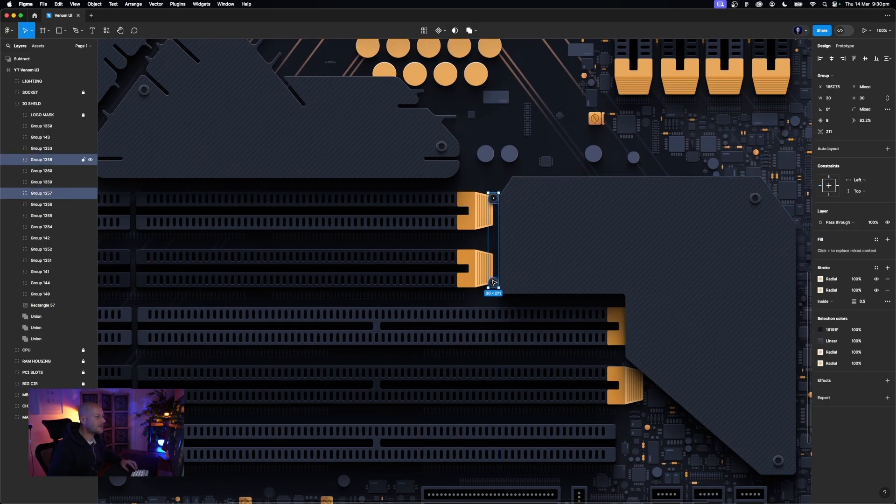
key("Right")
key("Right")
key("Right")
key("Right")
key("Right")
key("Right")
key("Right")
key("Right")
key("Right")
key("Right")
key("Right")
key("Right")
key("Right")
key("Right")
key("Right")
key("Right")
key("Right")
key("Right")
key("Right")
key("Right")
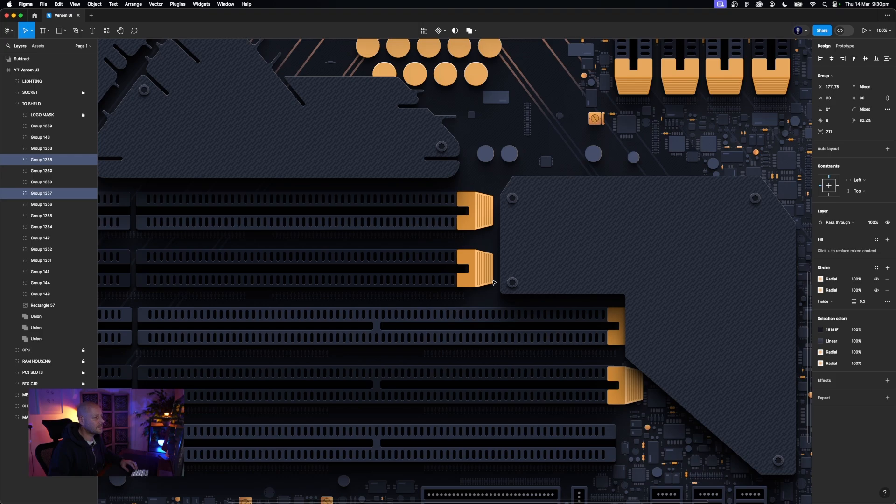
key("Left")
key("Left")
key("Left")
key("Left")
key("Left")
key("Left")
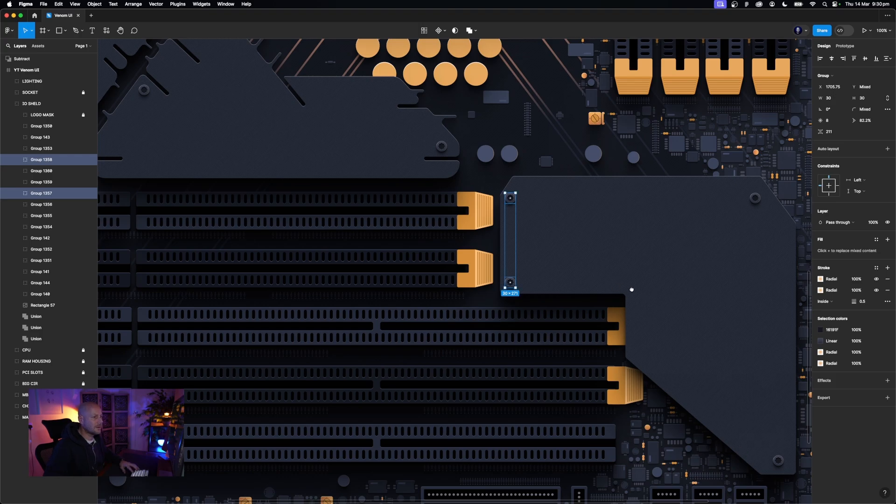
Reopen the L-shaped plate for vector editing
scroll(560, 194, "down", 4)
scroll(560, 194, "right", 3)
double_click(557, 194)
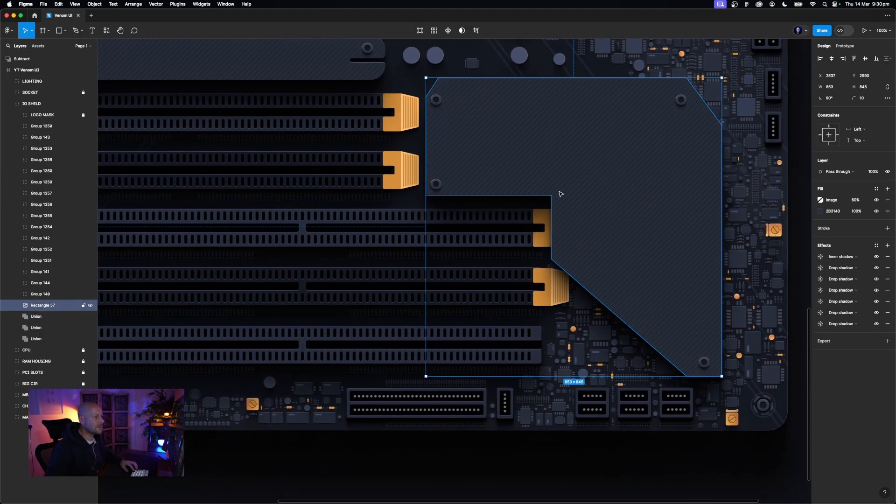
left_click_drag(600, 324, 639, 364)
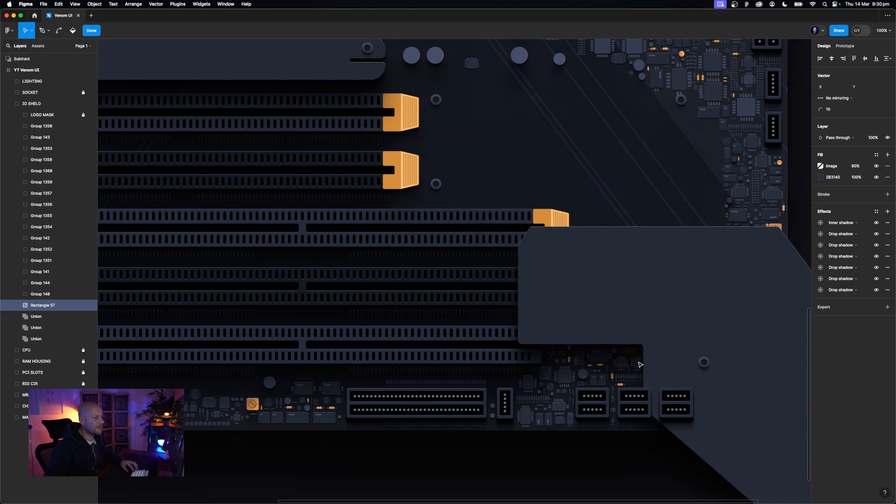
key("super")
key("super+z")
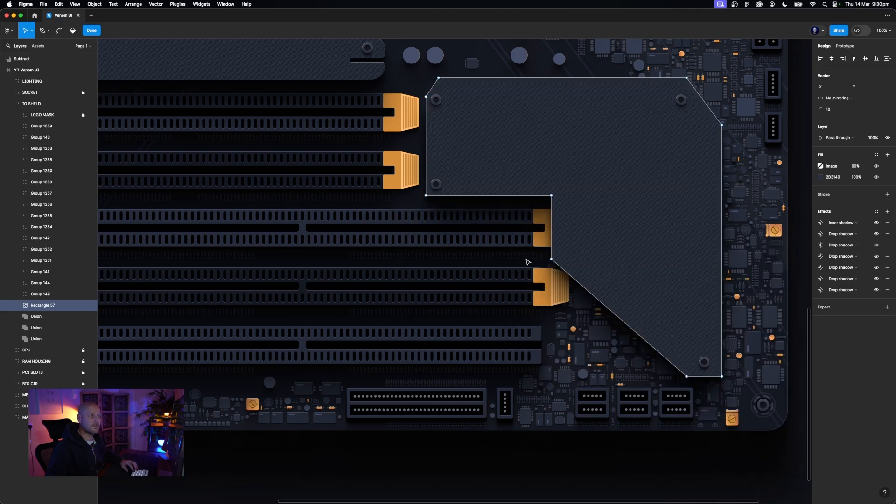
Move the two points of the plate's inner vertical edge right to X 2128, clear of the third slot's clip
left_click_drag(567, 298, 513, 172)
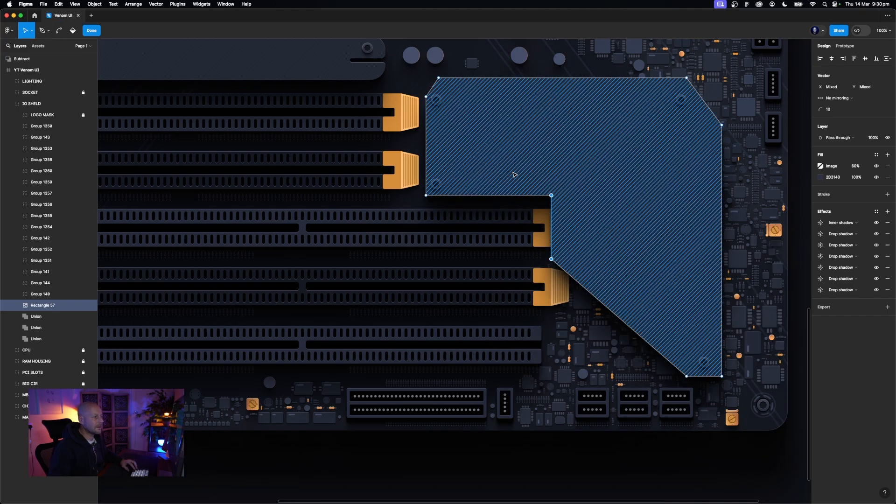
key("shift+Right")
key("shift+Right")
key("shift+Right")
key("shift+Right")
key("shift+Right")
key("shift+Right")
key("shift+Right")
key("shift+Right")
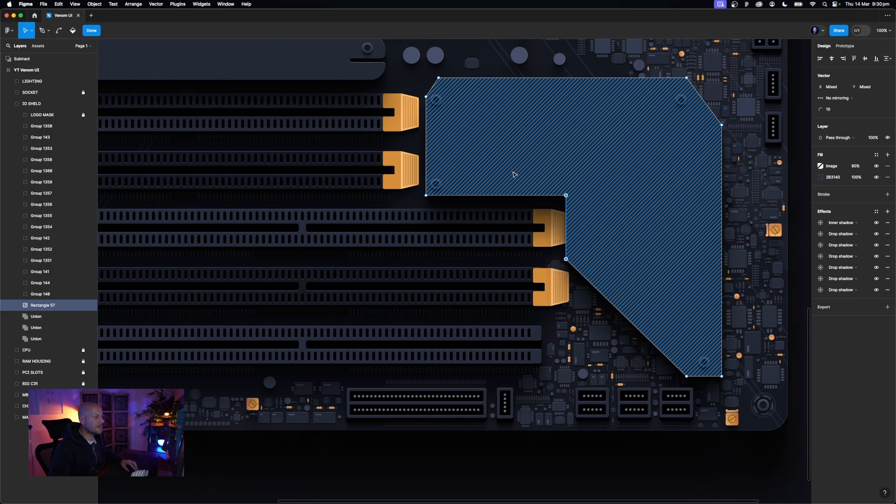
key("shift+Right")
key("shift+Right")
key("shift+Right")
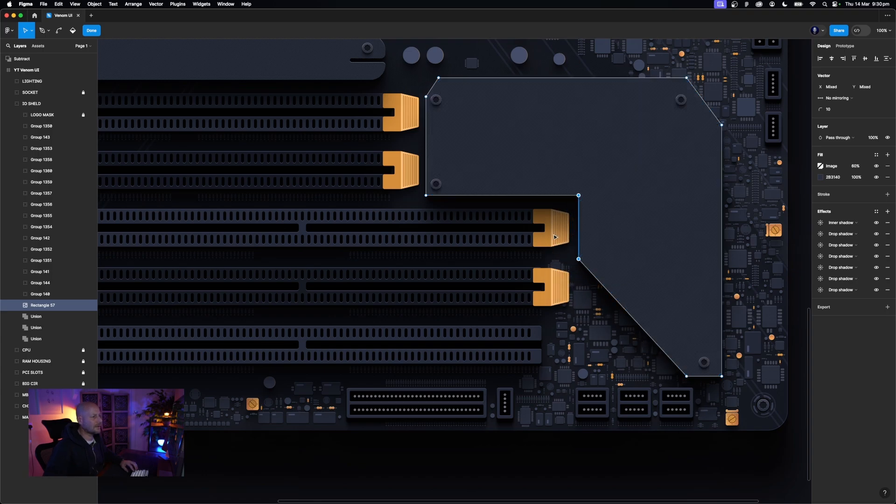
Lower the bottom point of the plate's inner vertical edge to Y 2673 and finish the vector editing
left_click(578, 259)
key("shift+Down")
key("shift+Down")
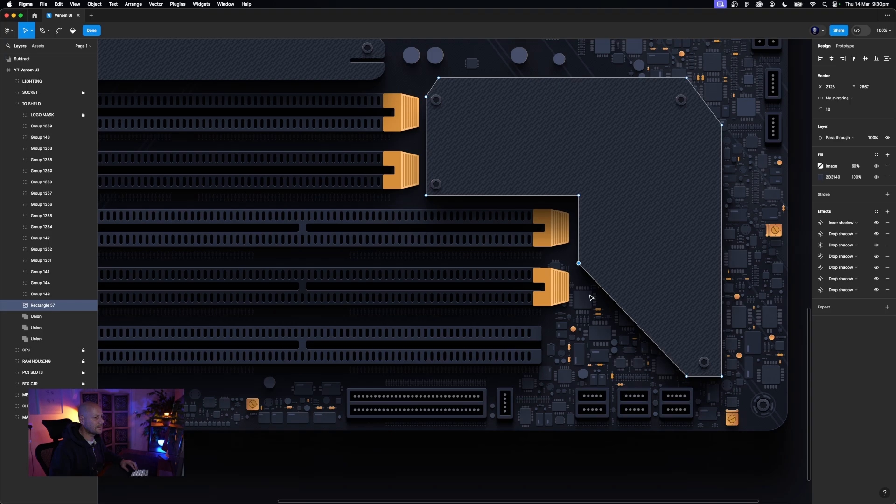
key("shift+Down")
key("shift+Down")
key("shift+Down")
key("super")
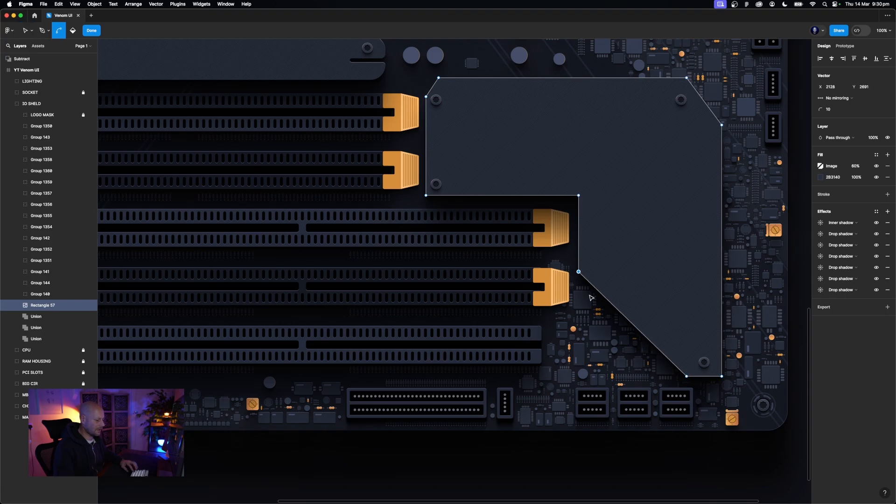
key("super+minus")
key("super+minus")
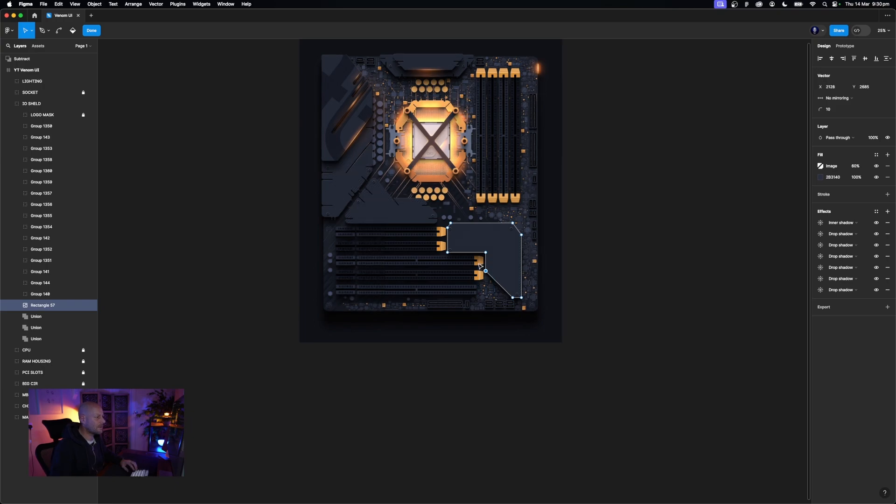
key("Up")
key("Up")
key("Up")
key("Up")
key("Up")
key("Up")
key("shift+0")
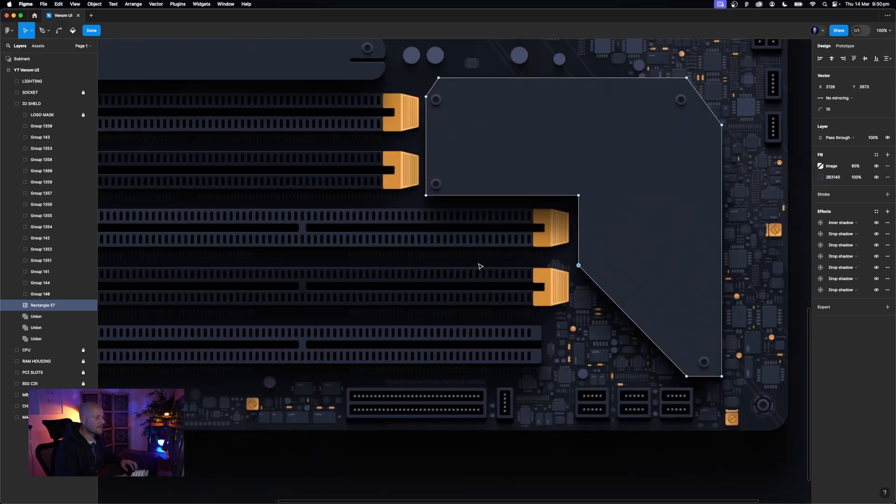
left_click_drag(405, 198, 476, 249)
key("Escape")
left_click(437, 261)
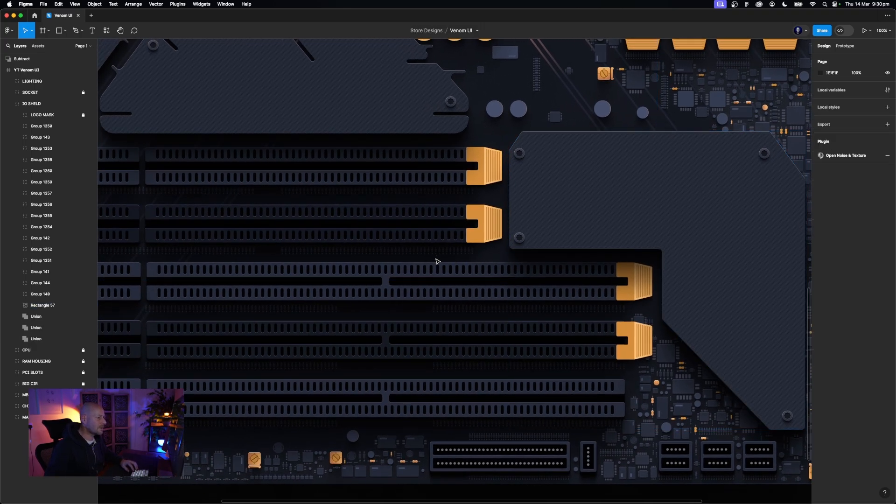
key("minus")
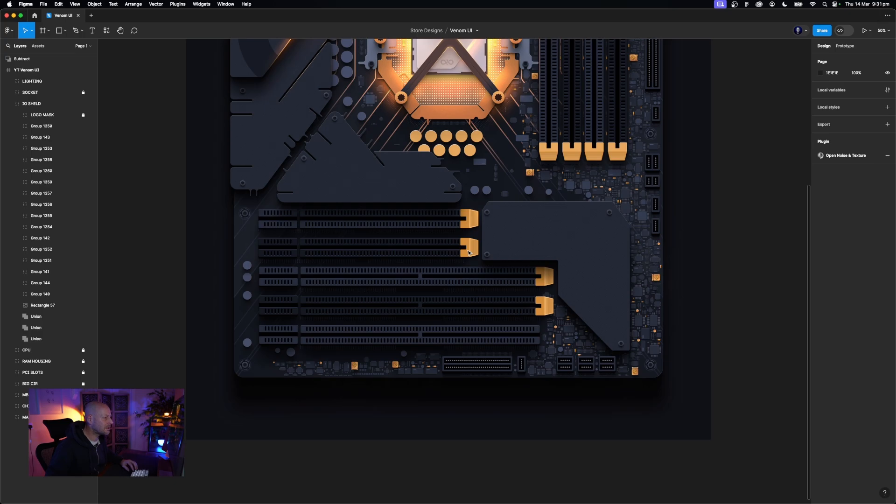
Collapse the IO SHIELD group and lock it
left_click(471, 227)
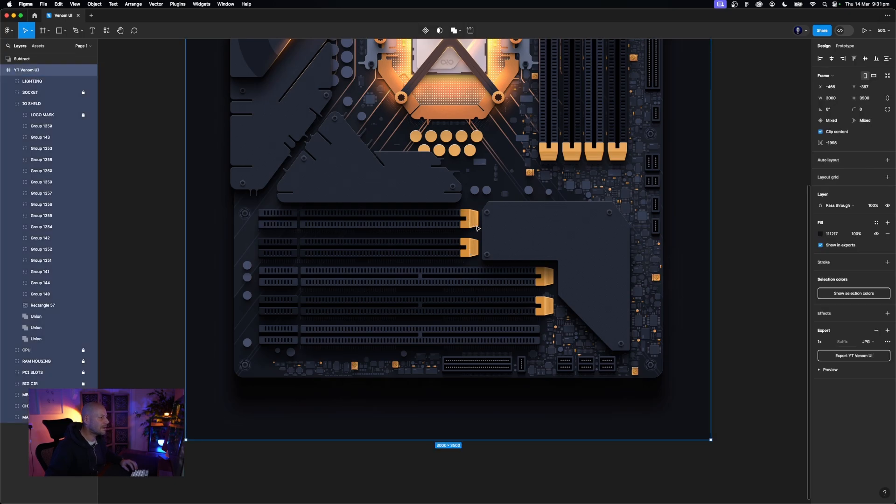
key("Escape")
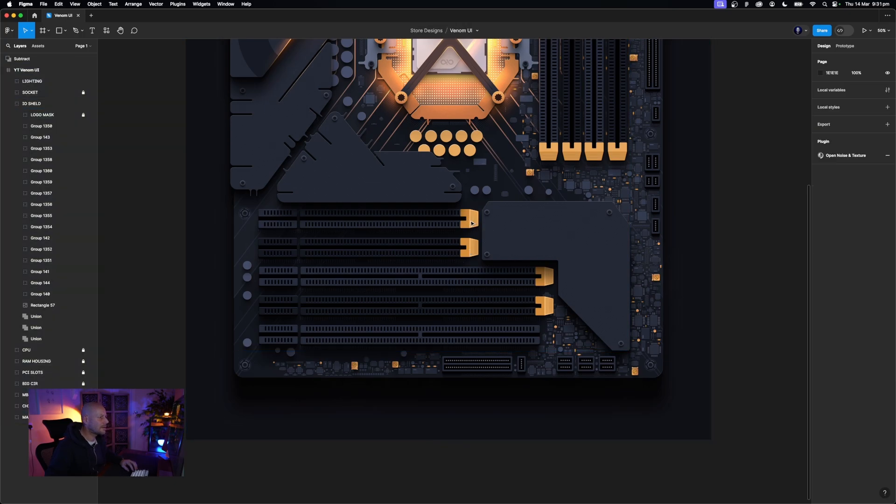
left_click(472, 223)
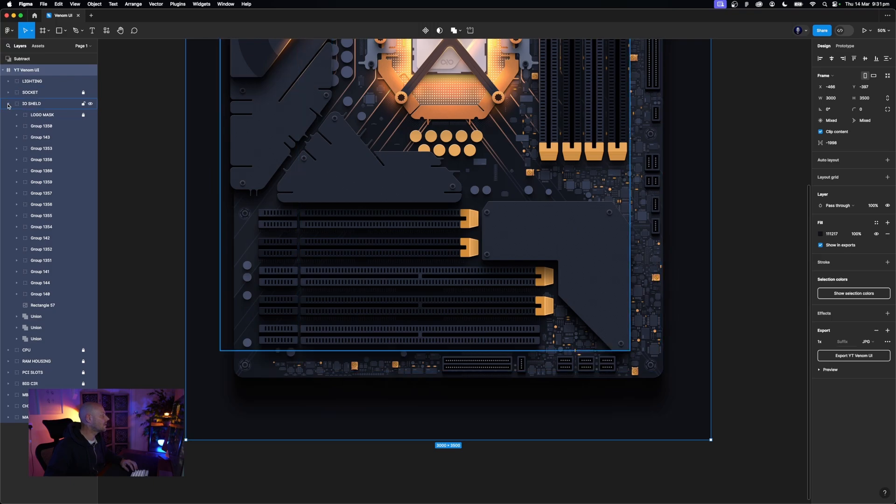
left_click(9, 104)
left_click(61, 107)
left_click(82, 105)
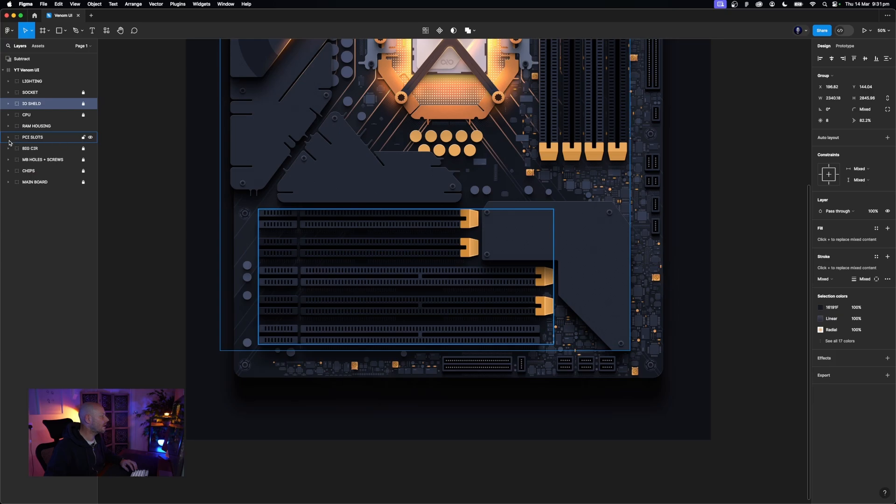
In the PCI SLOTS group, reorient the linear gradient on the ribbed face of the fourth slot's clip to run vertically
left_click(9, 138)
left_click(44, 149)
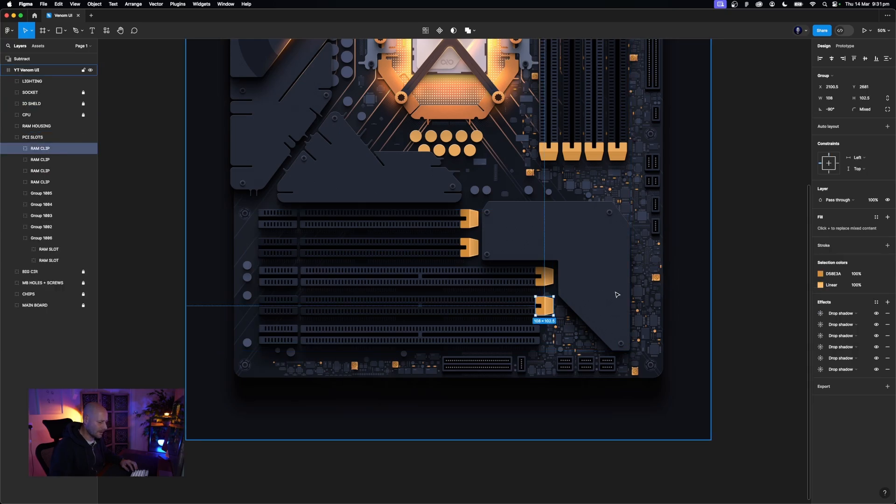
scroll(616, 295, "up", 5)
scroll(617, 295, "up", 3)
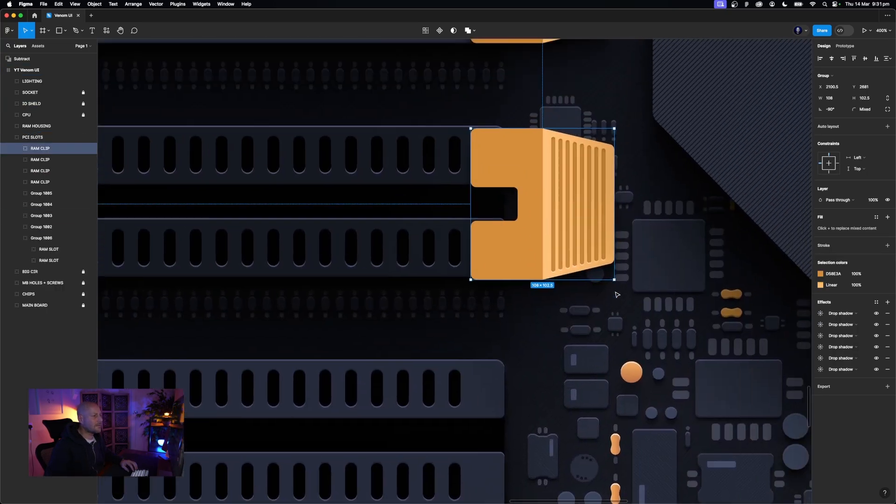
scroll(617, 294, "up", 2)
double_click(613, 272)
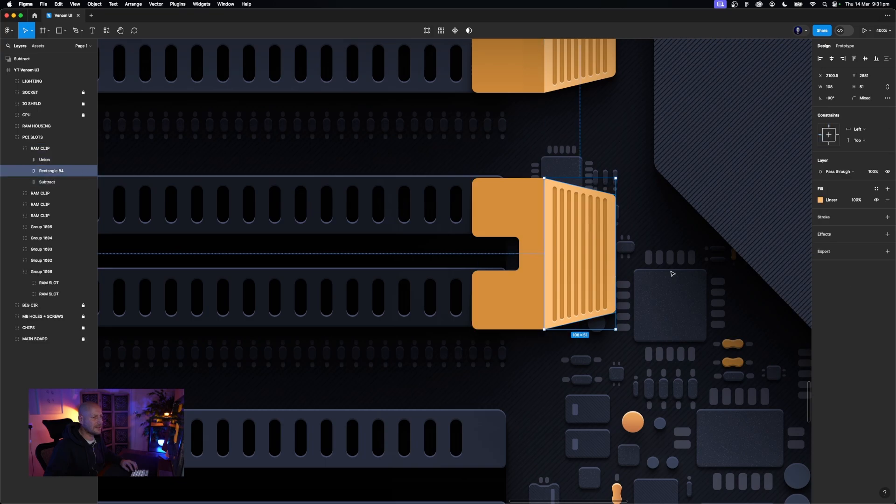
left_click(821, 200)
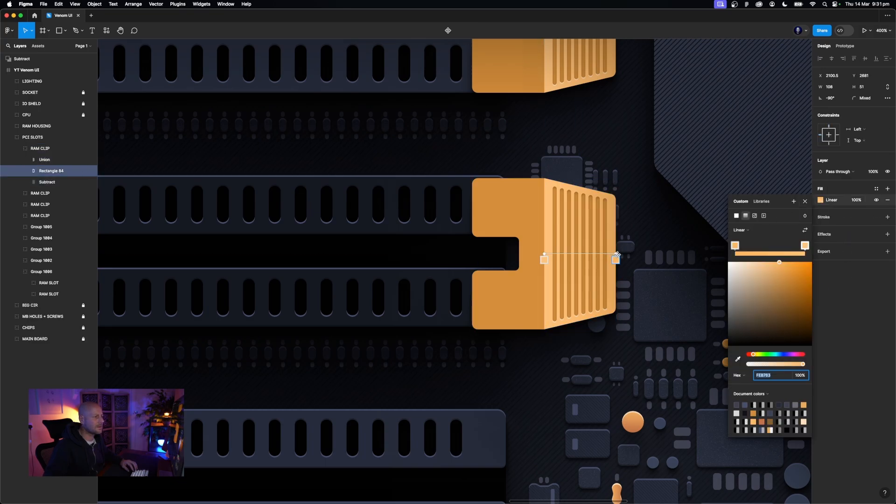
left_click_drag(617, 254, 578, 322)
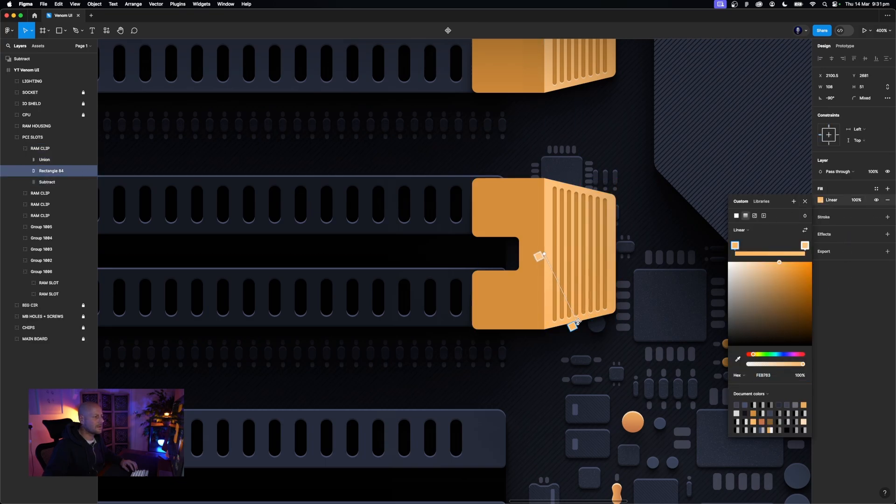
left_click_drag(539, 256, 580, 188)
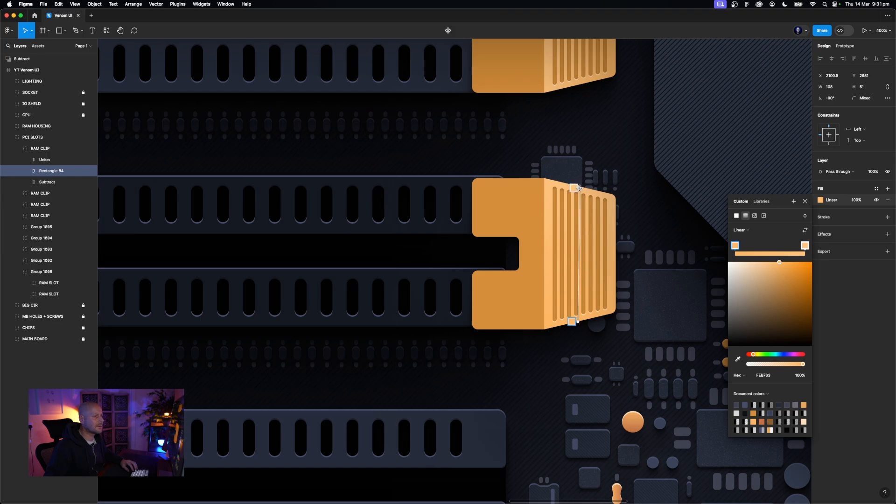
Flip the linear gradient on the ribbed face of the third slot's clip and reorient it to run vertically
left_click(38, 163)
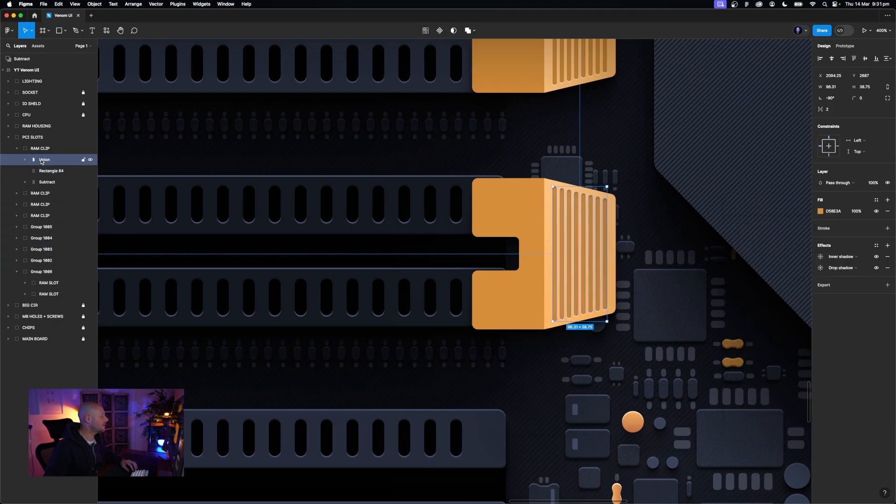
left_click(32, 183)
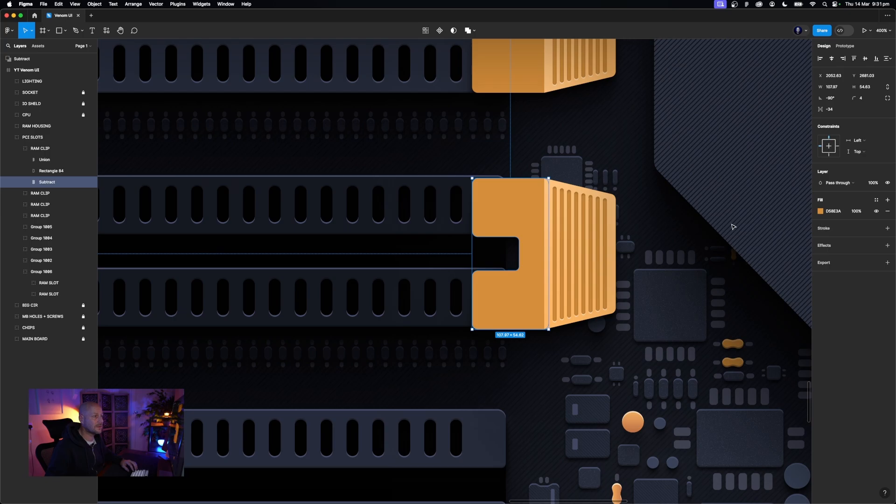
scroll(602, 178, "up", 3)
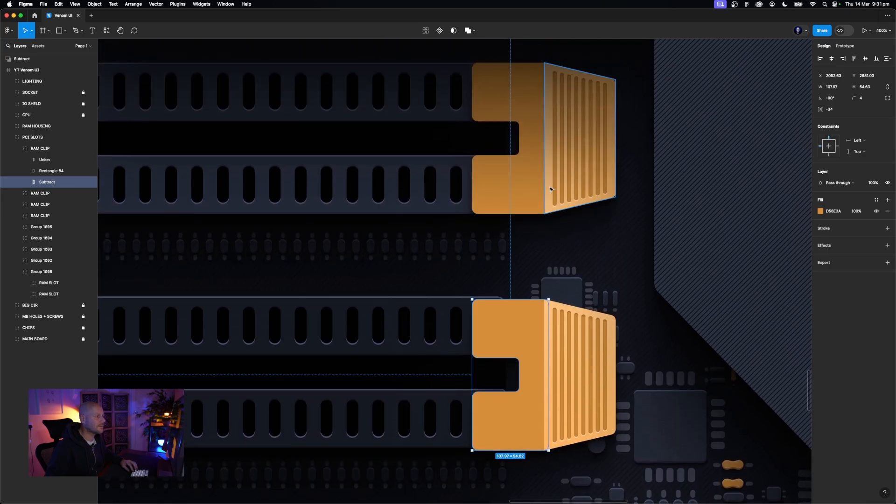
left_click(597, 194)
left_click(820, 199)
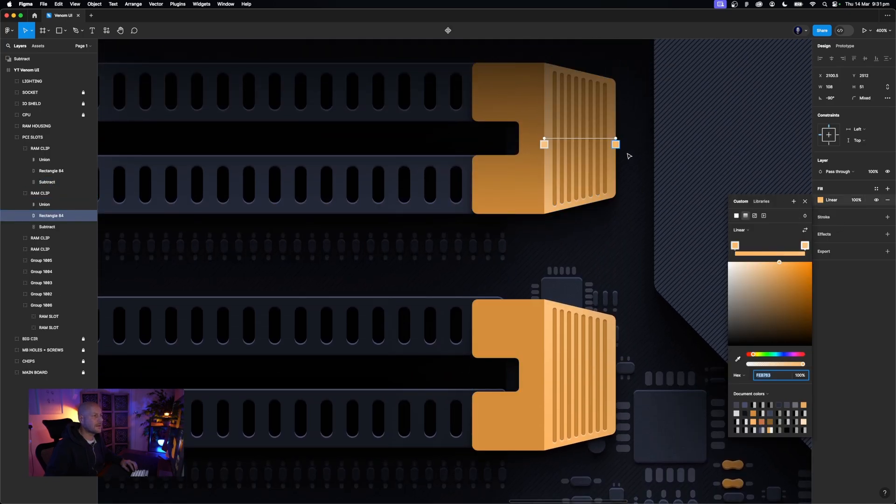
left_click(806, 231)
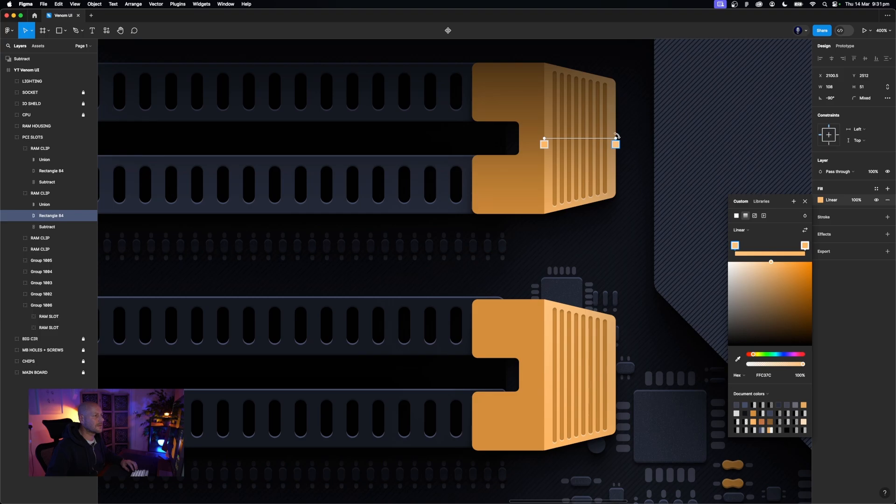
left_click_drag(615, 139, 577, 74)
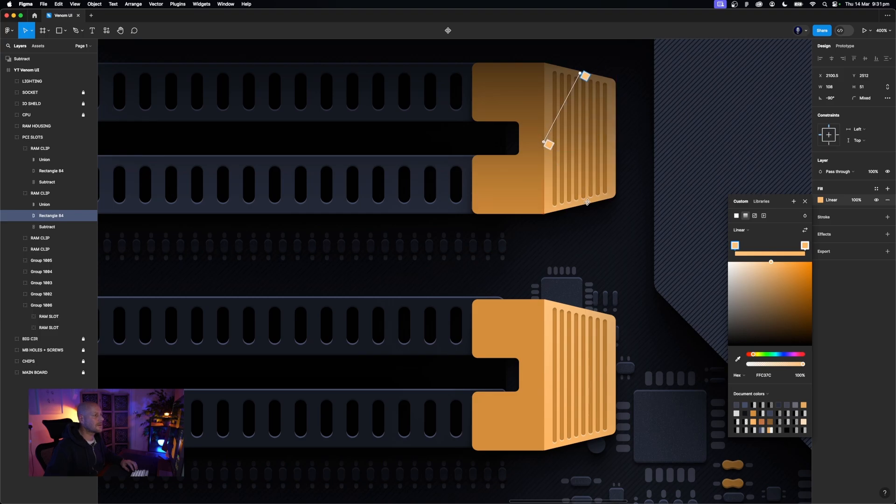
left_click_drag(543, 139, 586, 203)
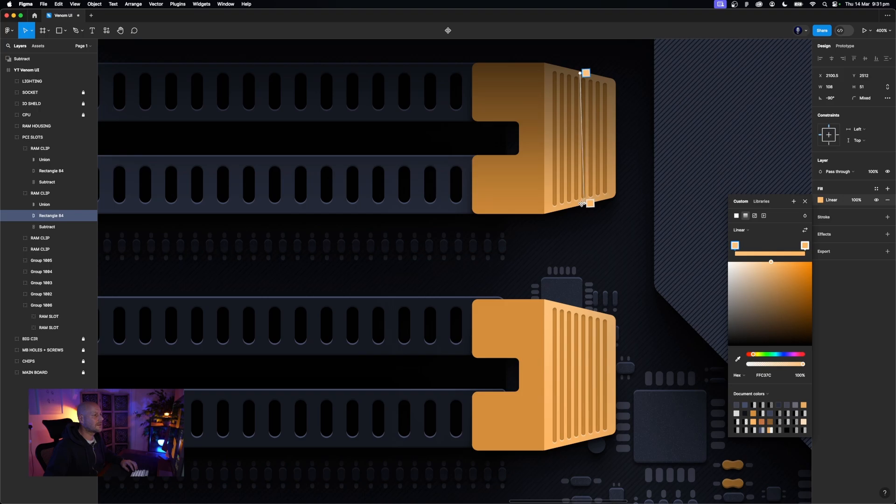
Reorient the linear gradient on the ribbed face of the second slot's clip to run vertically
scroll(583, 205, "up", 10)
scroll(583, 206, "down", 10)
scroll(583, 206, "right", 8)
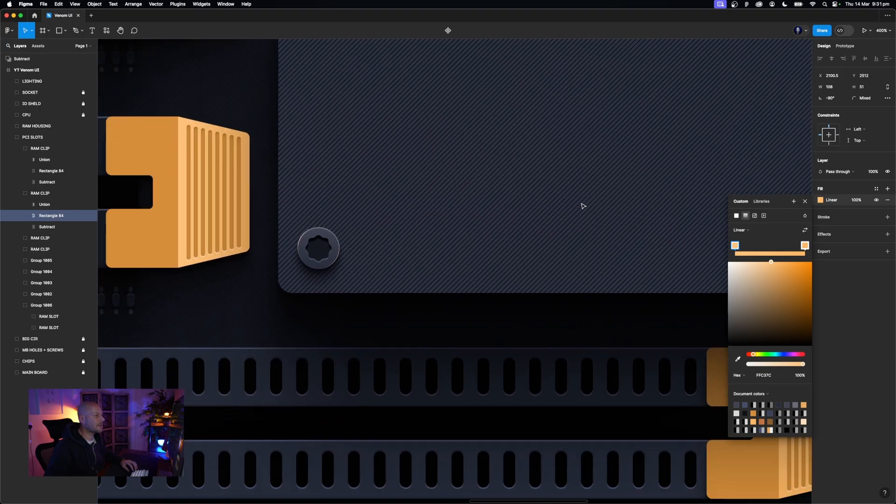
scroll(580, 204, "left", 8)
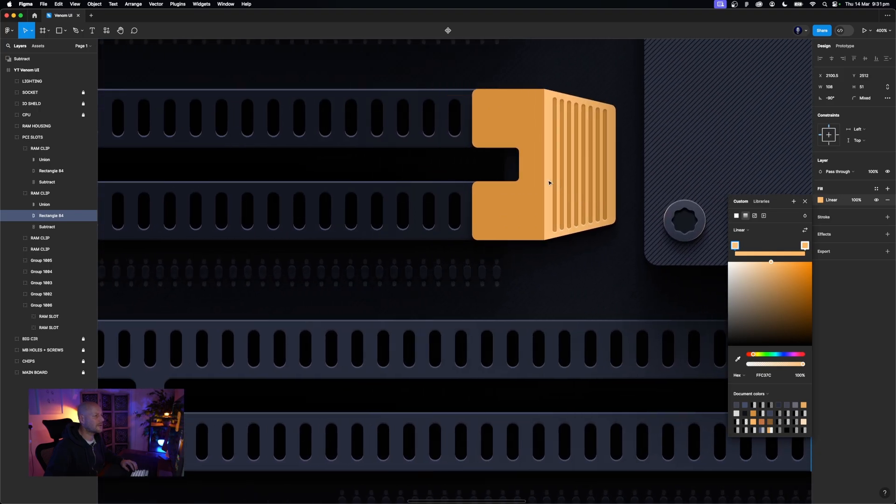
left_click(553, 184)
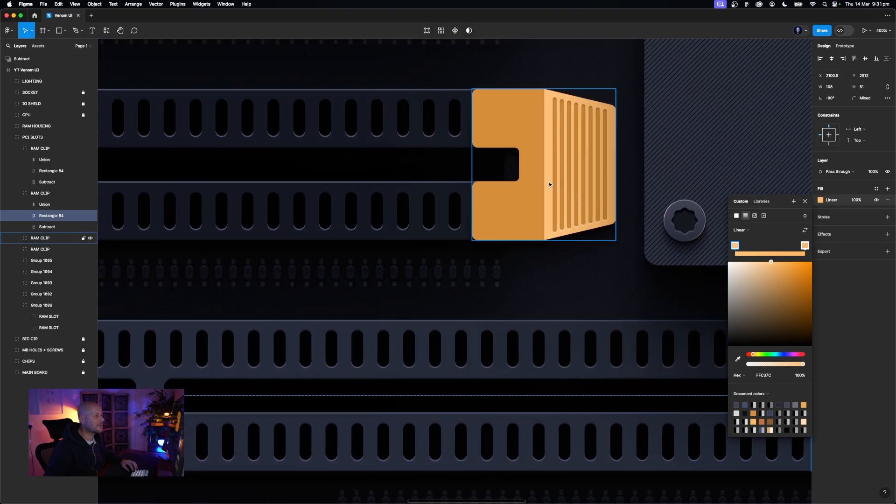
left_click(820, 200)
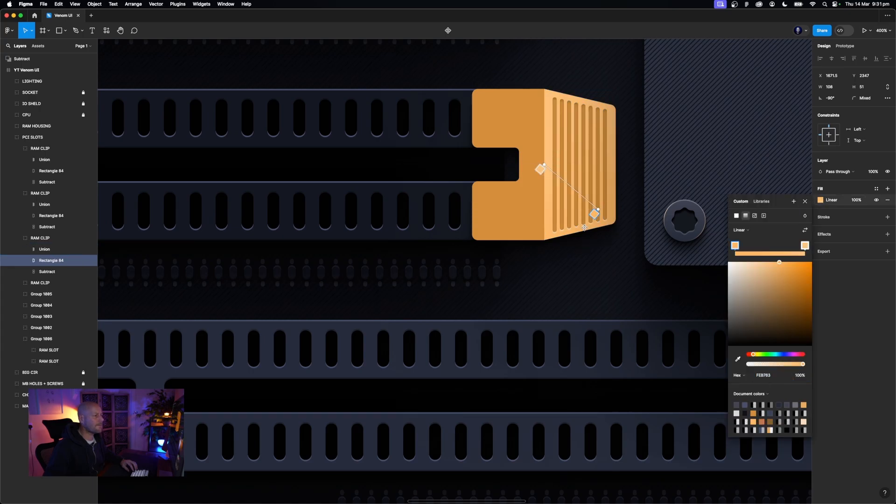
left_click_drag(584, 227, 583, 221)
Reorient the linear gradient on the ribbed face of the first slot's clip to run vertically
scroll(598, 150, "up", 10)
scroll(599, 149, "down", 4)
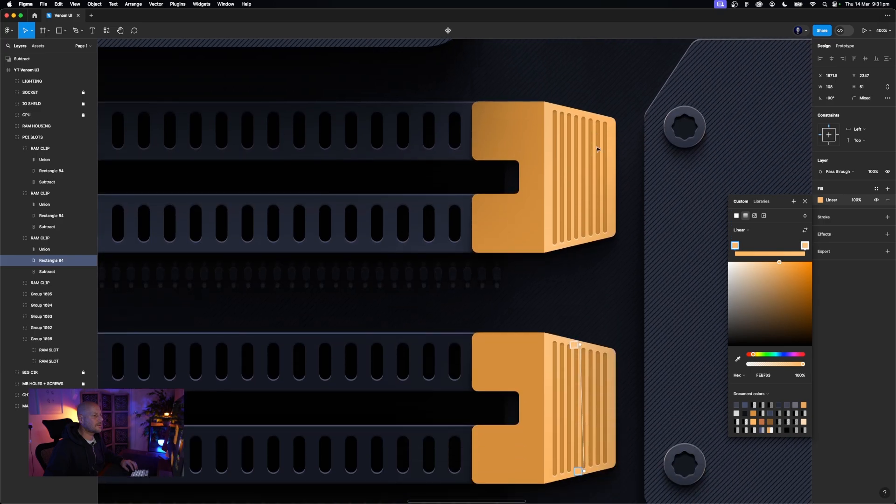
left_click(572, 237)
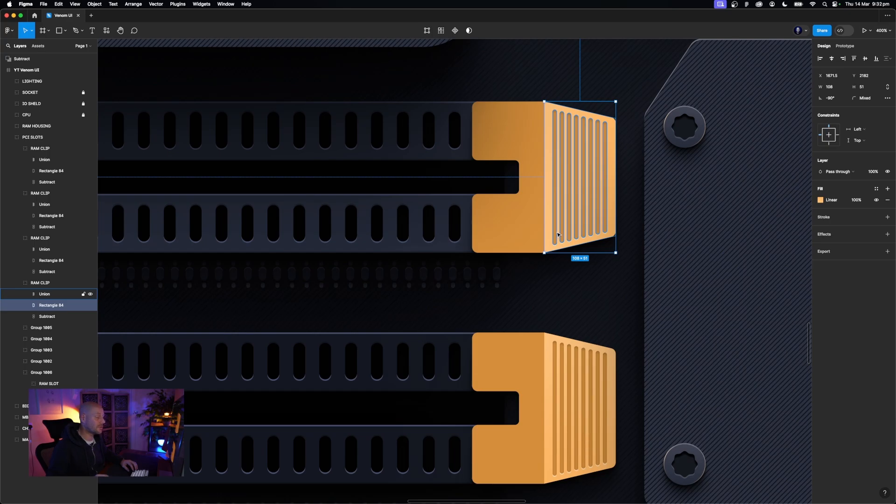
scroll(678, 228, "down", 1)
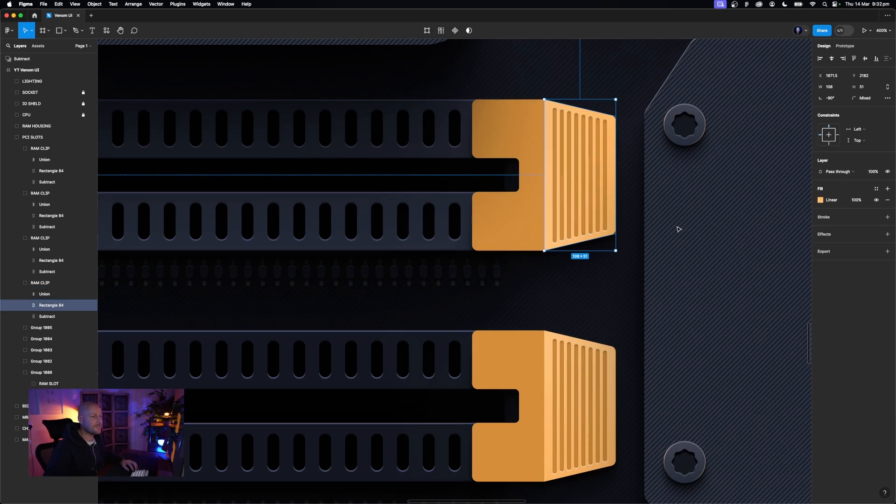
left_click(823, 203)
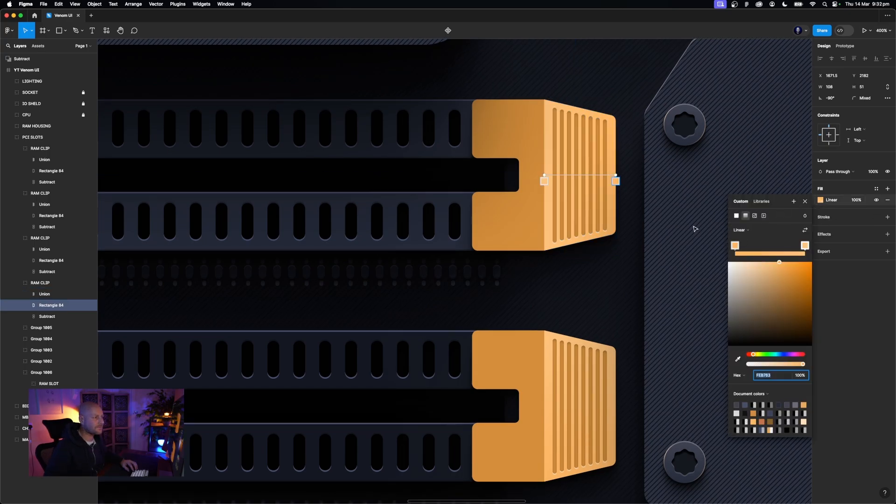
left_click_drag(543, 174, 574, 113)
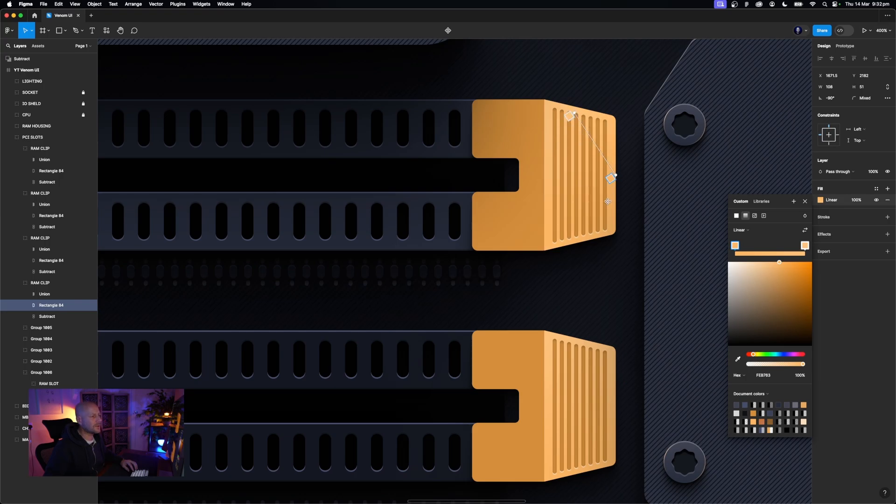
left_click_drag(611, 178, 580, 241)
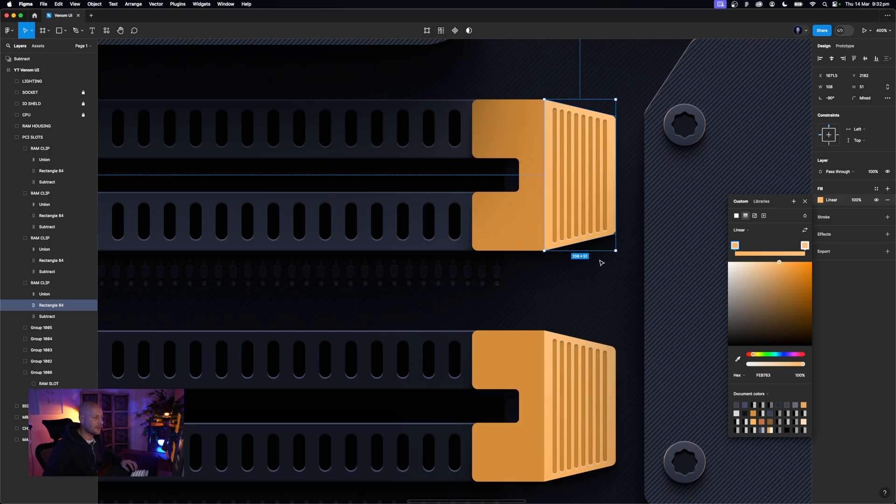
Inspect the reshaded PCI slot clips and the surrounding motherboard area at 100% zoom
key("shift+0")
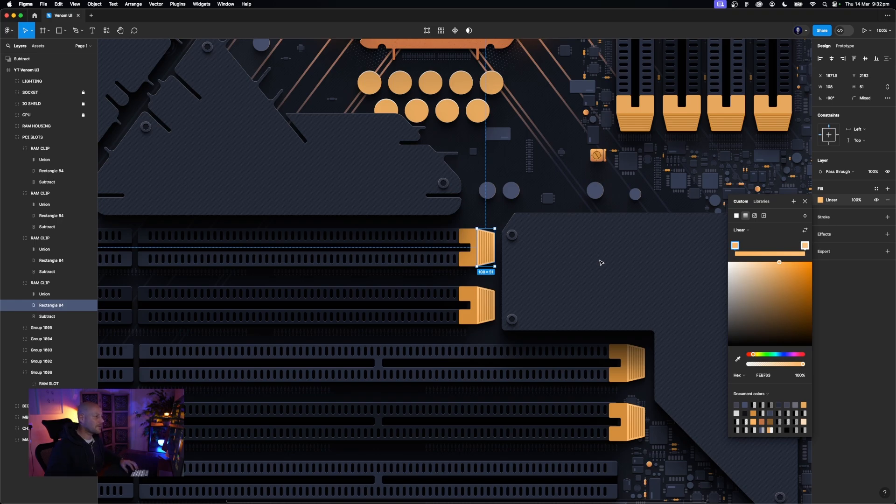
scroll(600, 263, "left", 5)
scroll(600, 263, "up", 3)
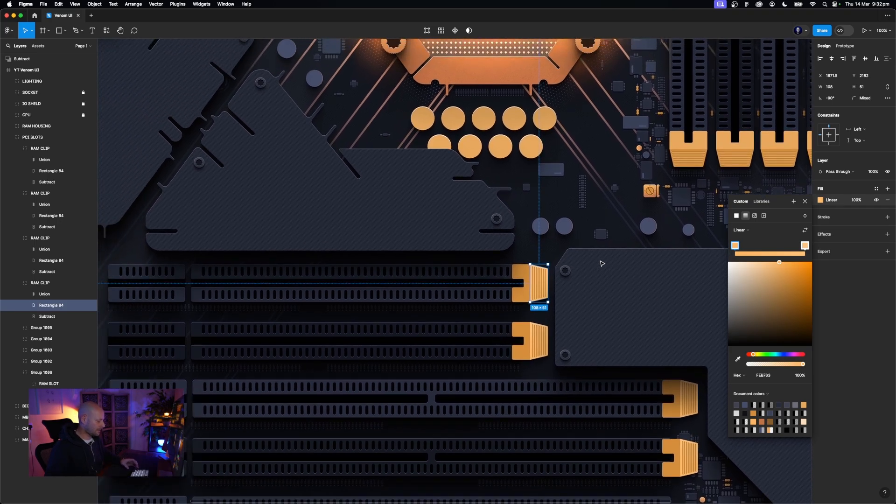
left_click(586, 268)
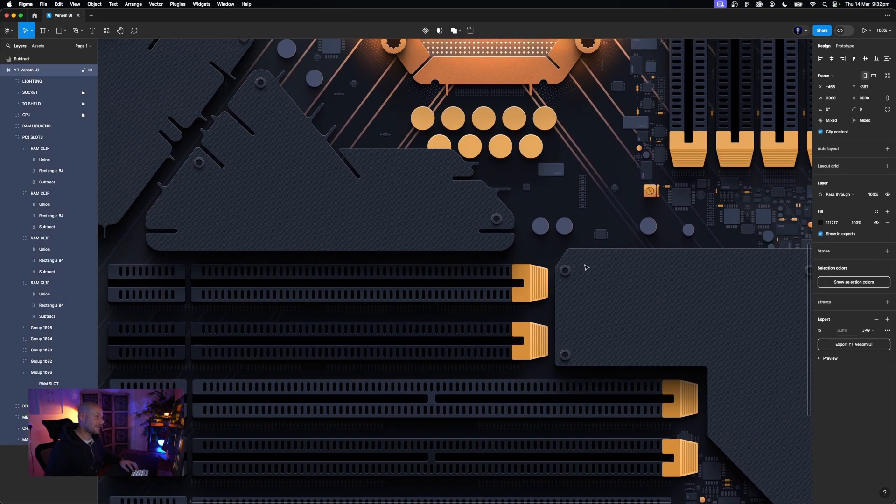
double_click(541, 279)
double_click(541, 279)
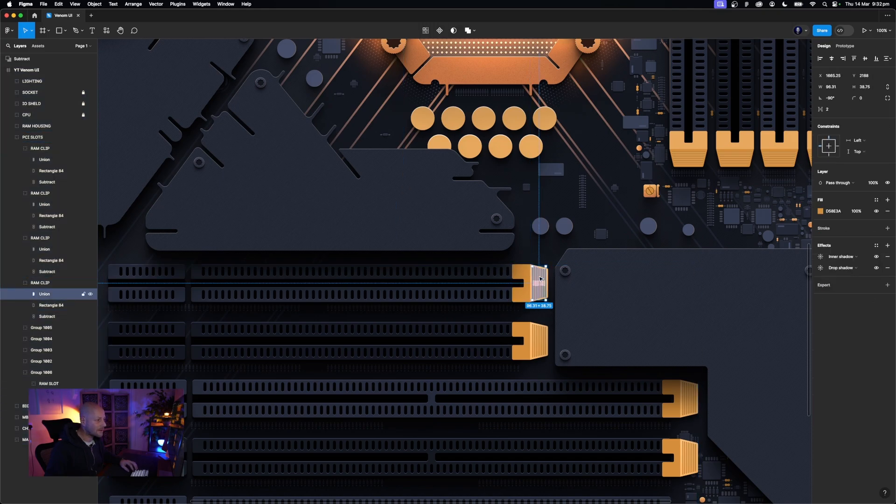
left_click(559, 254)
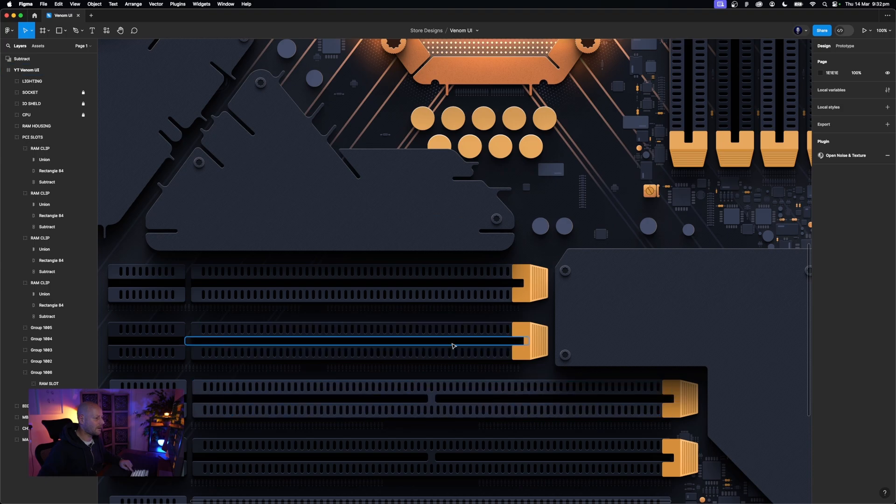
scroll(556, 323, "up", 5)
scroll(555, 322, "right", 4)
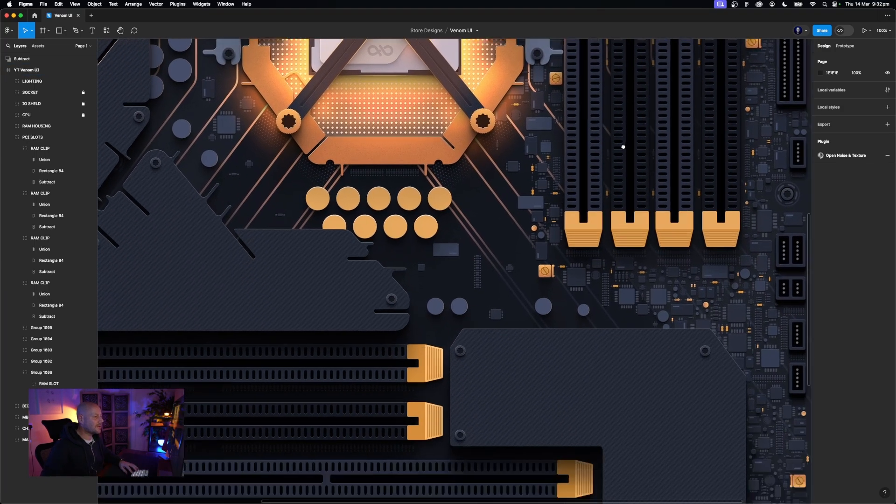
left_click_drag(623, 147, 623, 101)
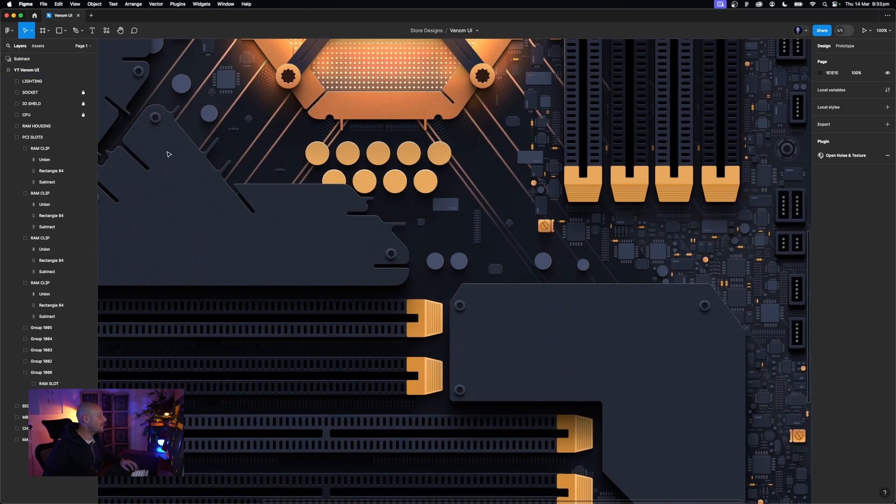
Collapse the PCI SLOTS group and lock it together with the RAM HOUSING and LIGHTING groups
left_click(8, 137)
left_click(30, 138)
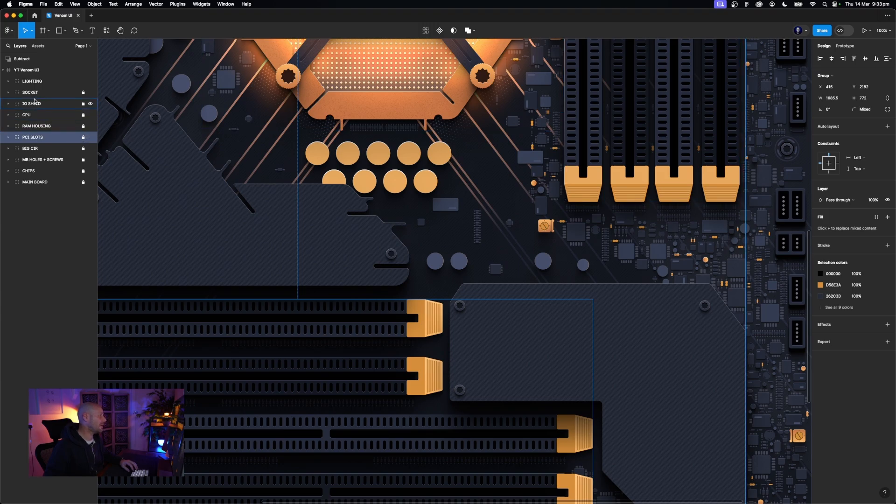
left_click(33, 82)
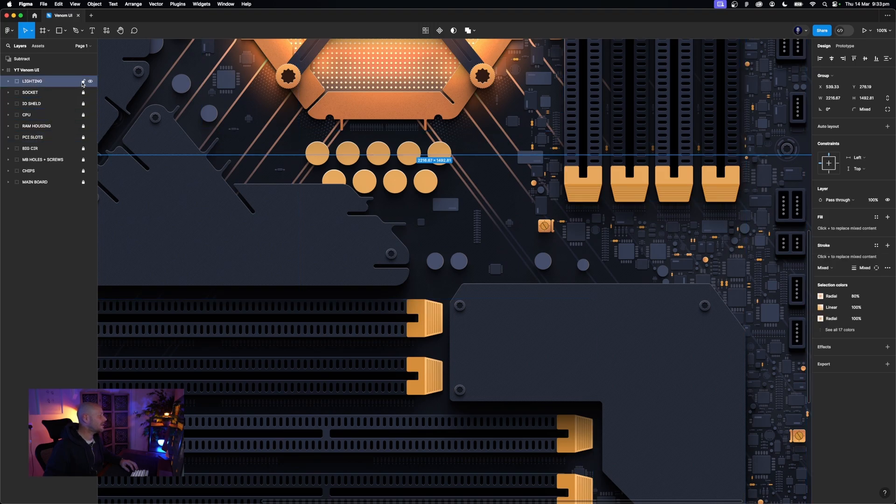
left_click(54, 95)
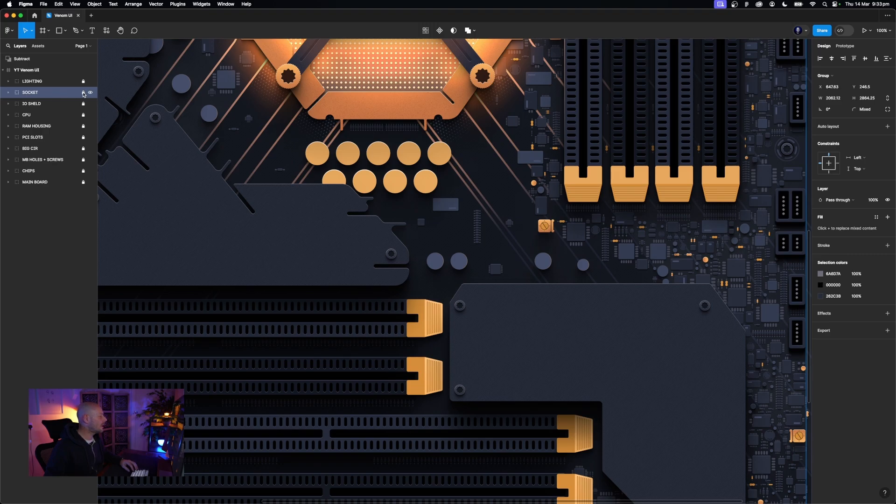
Unlock the CHIPS group and place copies of two chips in the sparse board area near the orange screw component, above the large plate
left_click(7, 171)
left_click(627, 252)
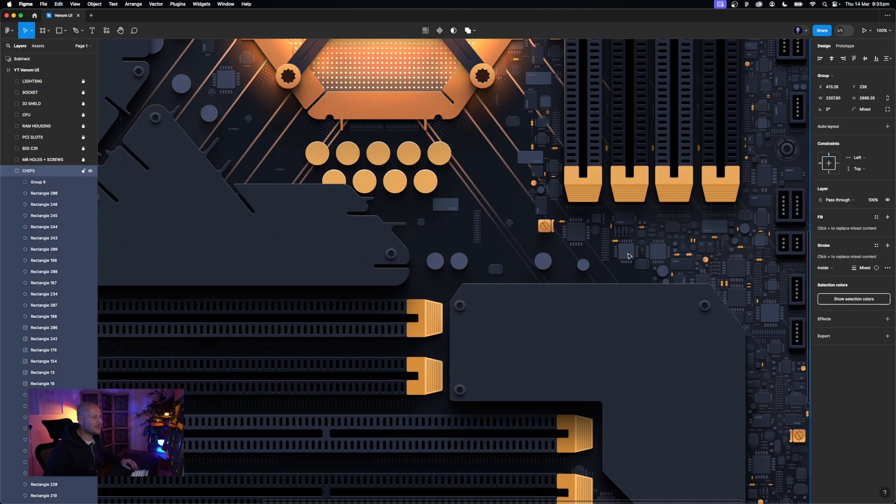
left_click_drag(508, 251, 508, 251)
left_click_drag(624, 223, 534, 246)
Place a copy of the small 39.38 × 29.61 chip at X 1820, Y 1911.61 and of the 28.9 × 6.76 component at X 2005, Y 2084.42
left_click(643, 269)
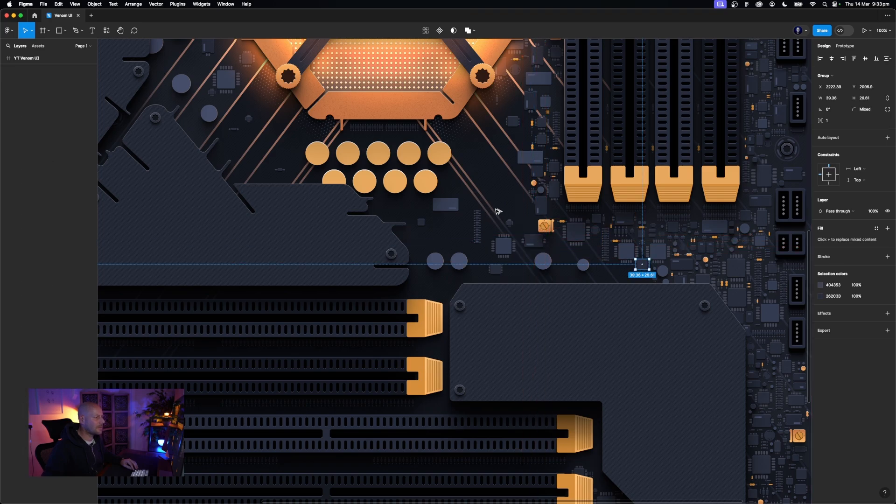
left_click_drag(497, 210, 502, 203)
scroll(493, 263, "down", 3)
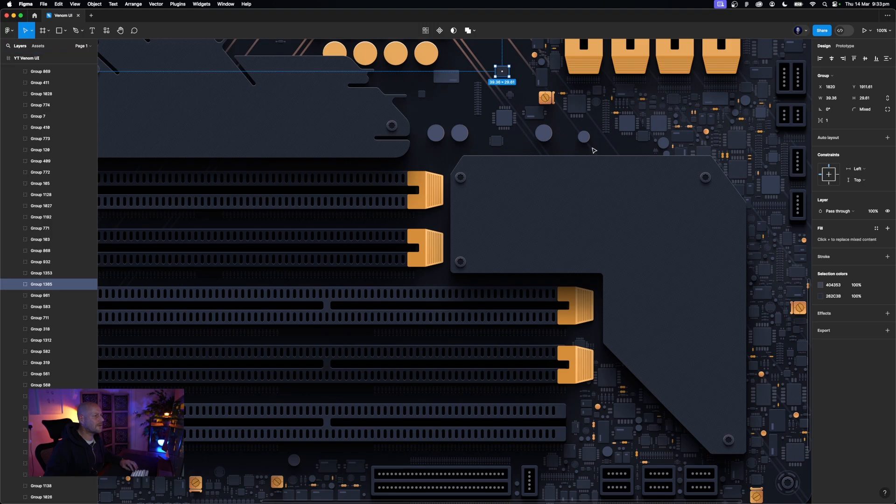
left_click(644, 137)
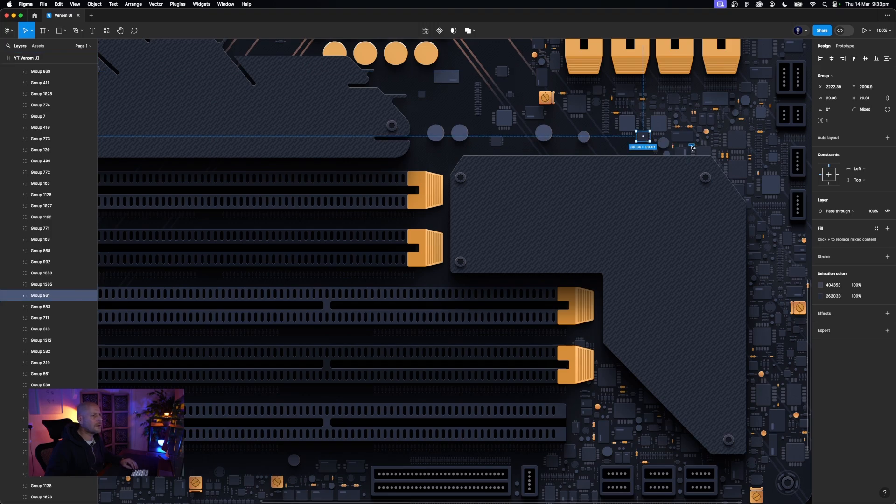
left_click_drag(715, 139, 565, 136)
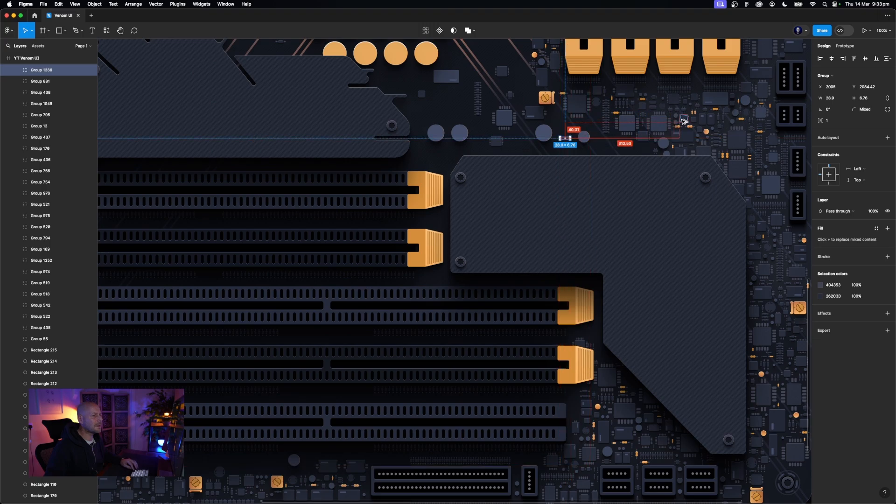
Place two copies of the small orange round component side by side above the paired blue-grey discs, one at X 1720.24, Y 2019
left_click(706, 132)
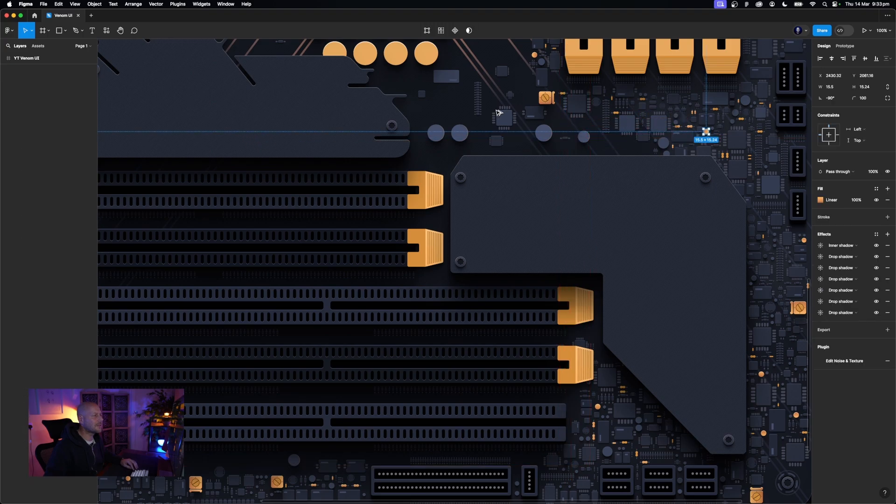
left_click_drag(473, 121, 458, 117)
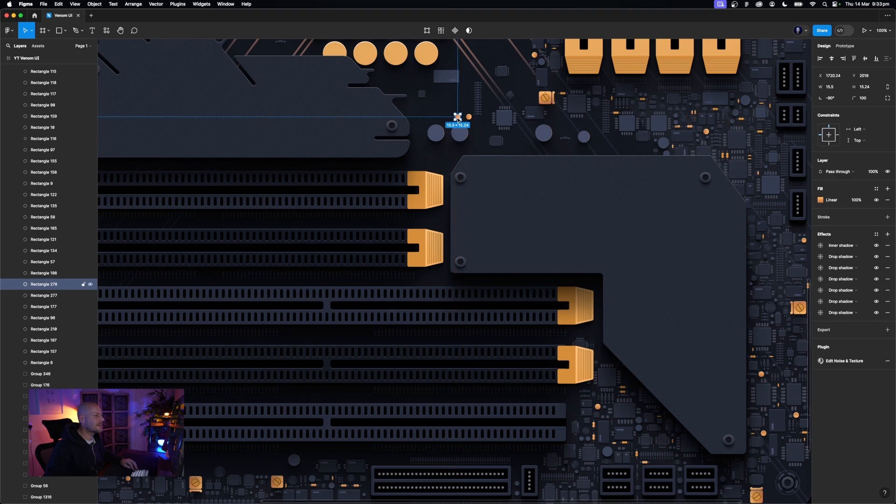
scroll(531, 225, "down", 1)
scroll(530, 225, "down", 4)
scroll(531, 225, "left", 8)
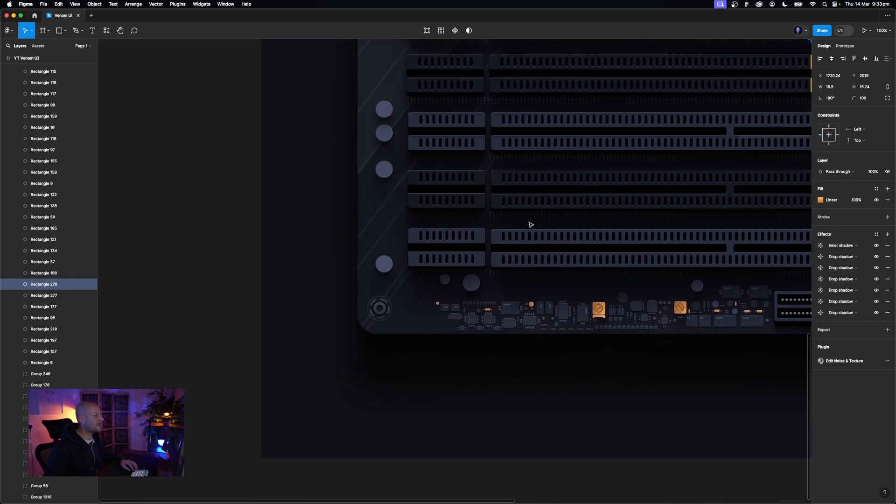
Examine the board from the lower slots up to the heatsink plates and CPU socket for remaining sparse spots
scroll(531, 225, "up", 3)
scroll(530, 225, "up", 5)
scroll(531, 225, "right", 2)
left_click(168, 274)
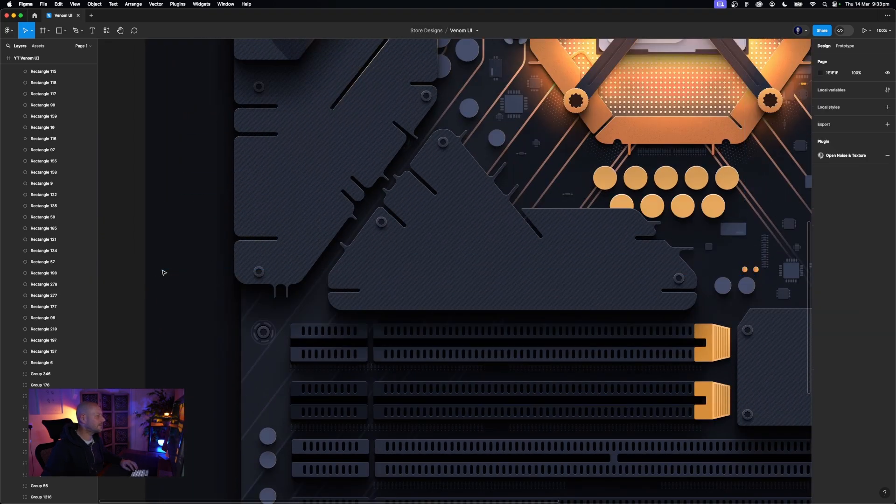
key("minus")
scroll(373, 278, "up", 3)
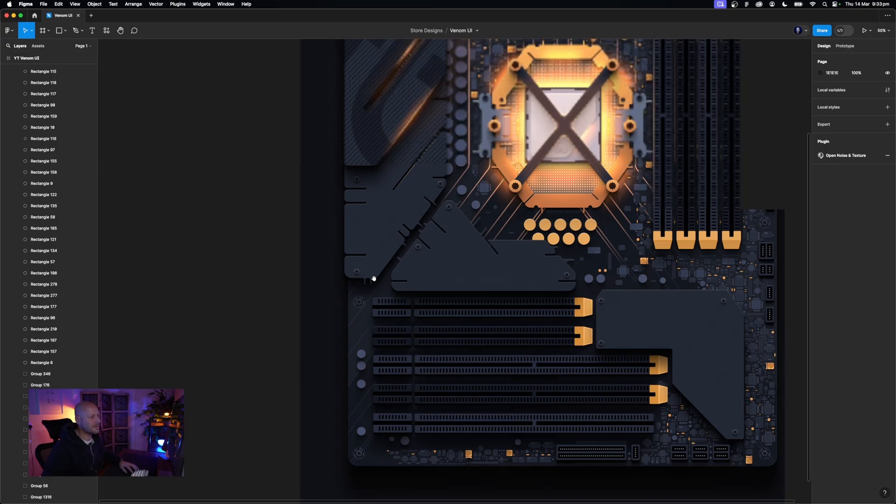
scroll(437, 259, "right", 2)
scroll(411, 257, "right", 3)
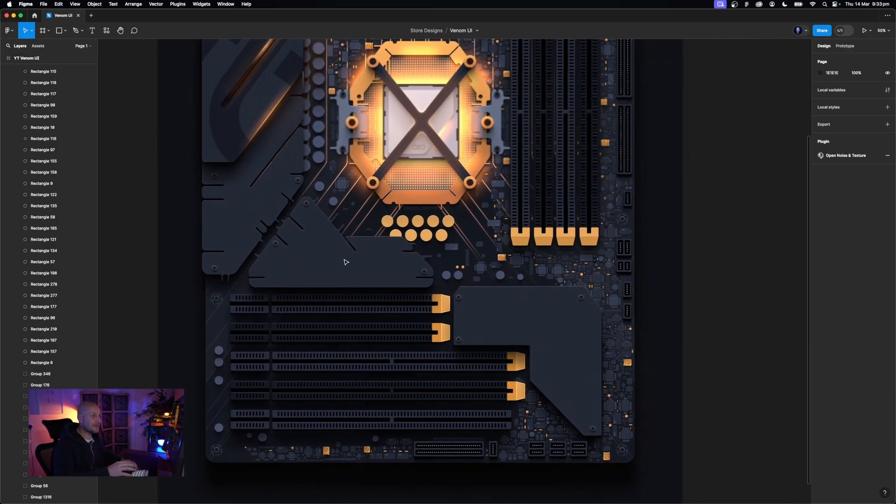
Place a copy of the tiny 20 × 20 component group in the sparse board area near the orange screw component
key("plus")
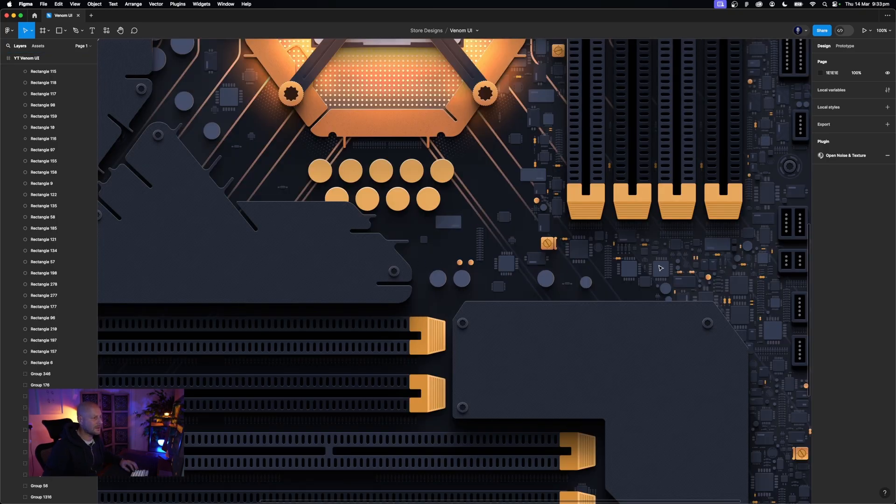
left_click(686, 267)
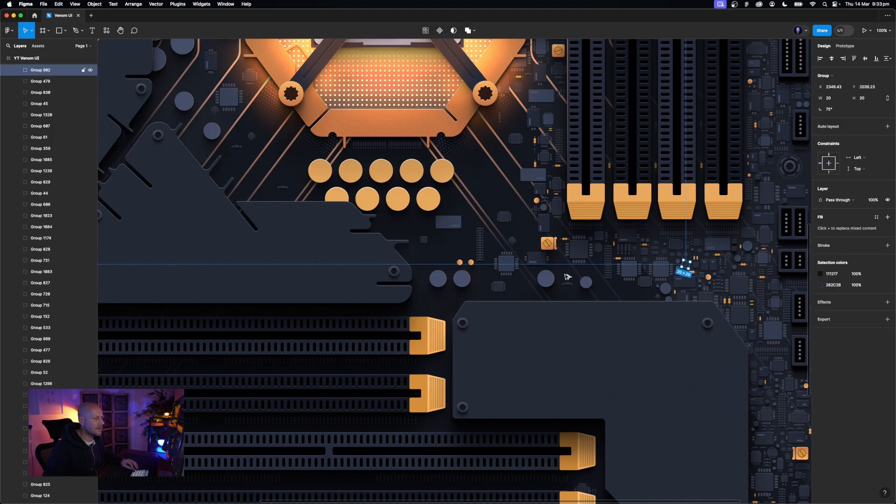
left_click_drag(686, 265, 564, 273)
left_click_drag(565, 275, 561, 275)
Place a copy of the 19.78 × 94.83 pin-row component, rotated to 90°, below the paired blue-grey discs at X 1603, Y 2140.76
left_click(763, 299)
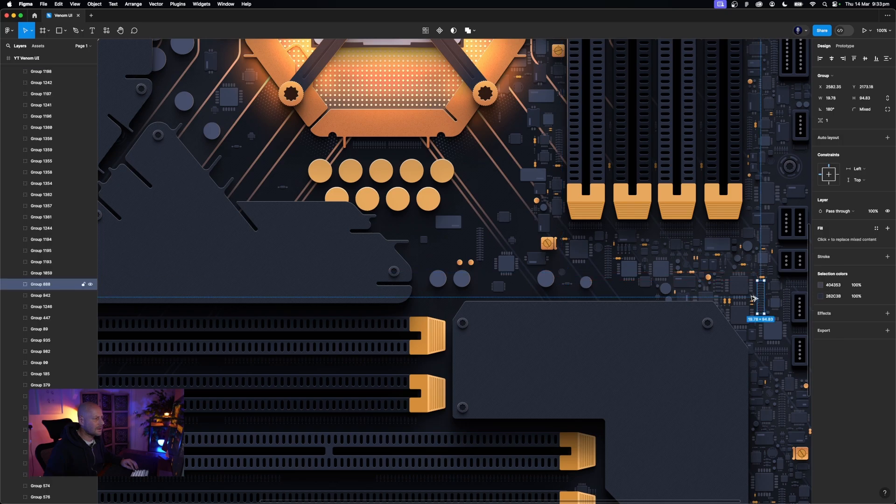
mouse_move(452, 300)
left_mouse_down()
mouse_move(437, 302)
mouse_move(449, 304)
left_mouse_up()
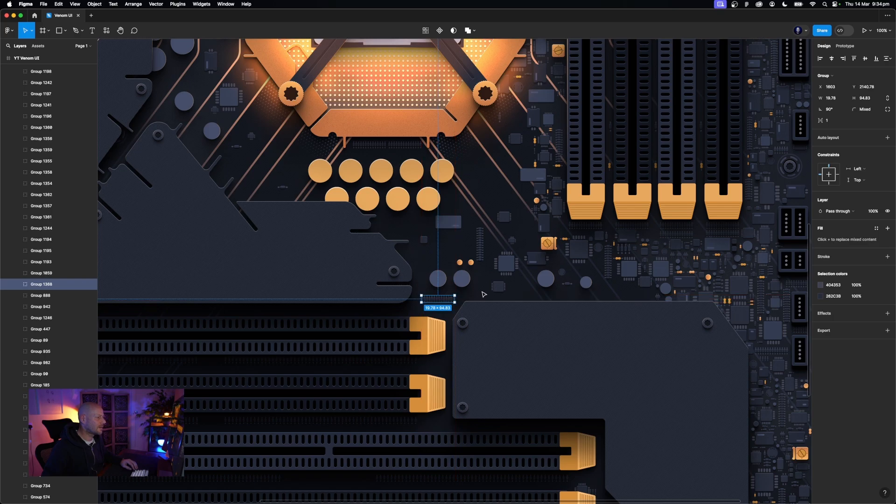
left_click(483, 294)
left_click_drag(524, 193, 542, 216)
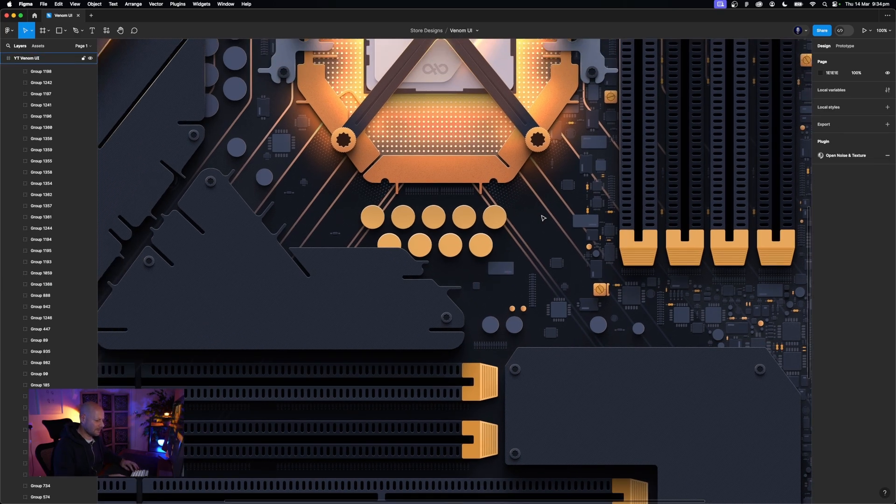
Collapse the CHIPS group and lock it
key("super+minus")
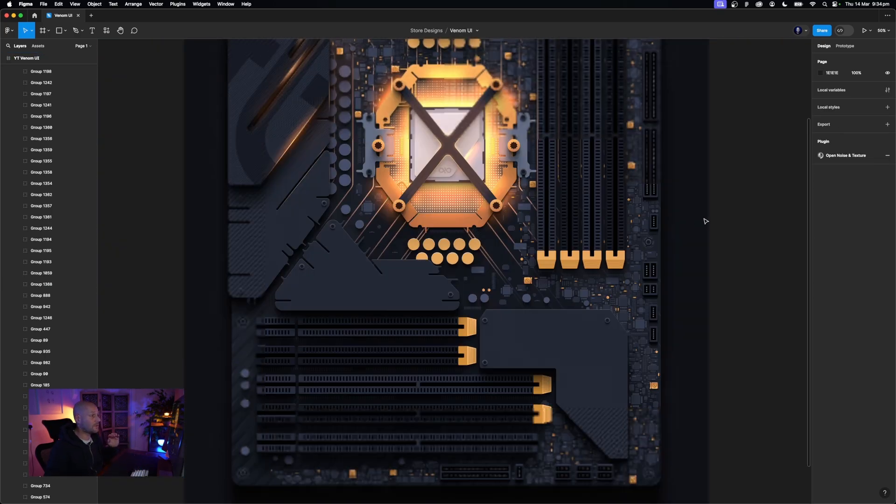
scroll(705, 220, "up", 3)
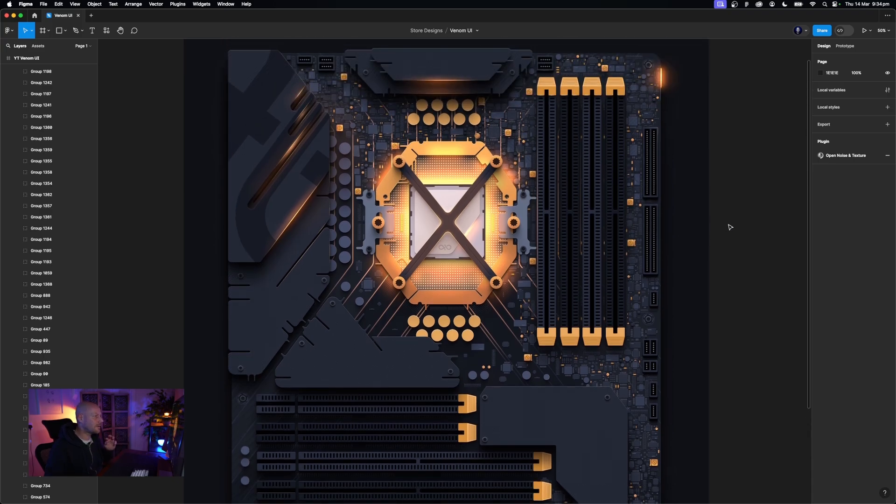
scroll(730, 227, "down", 5)
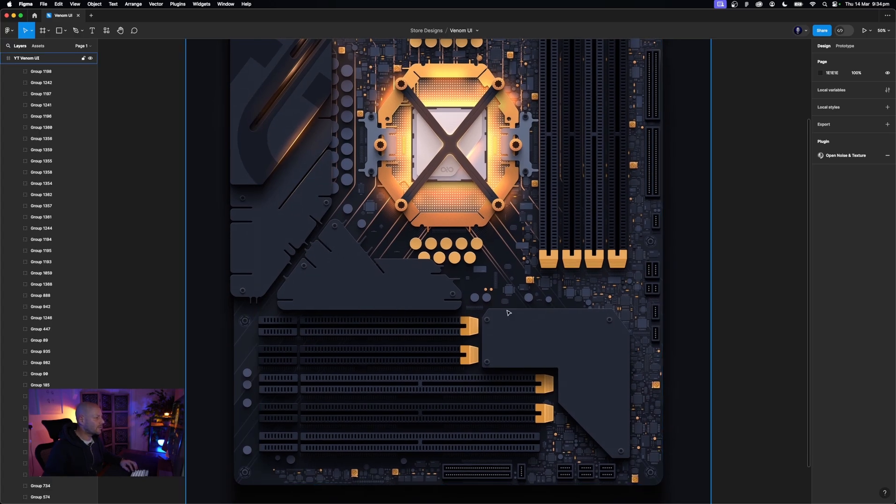
left_click(562, 349)
left_click(735, 316)
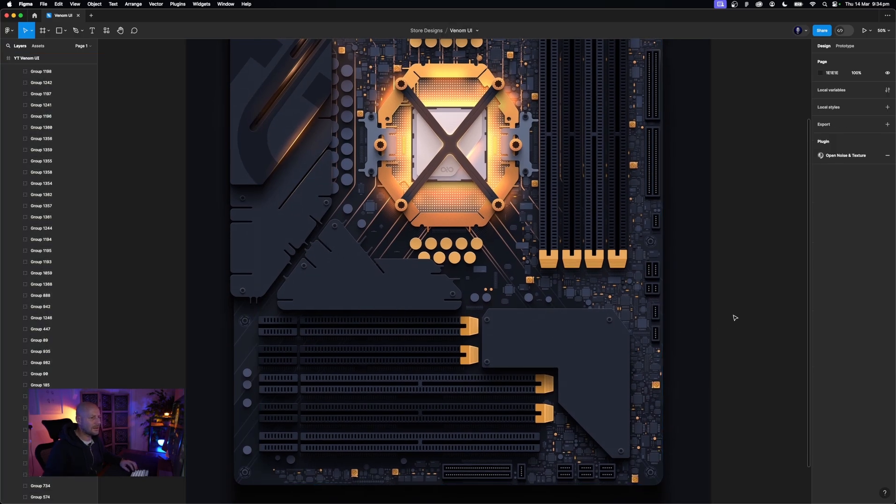
scroll(64, 112, "down", 10)
scroll(64, 112, "up", 10)
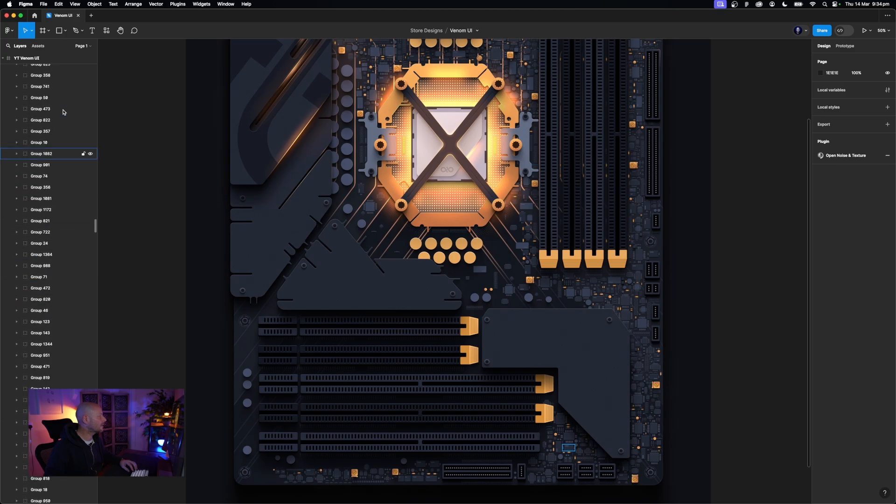
scroll(64, 112, "up", 5)
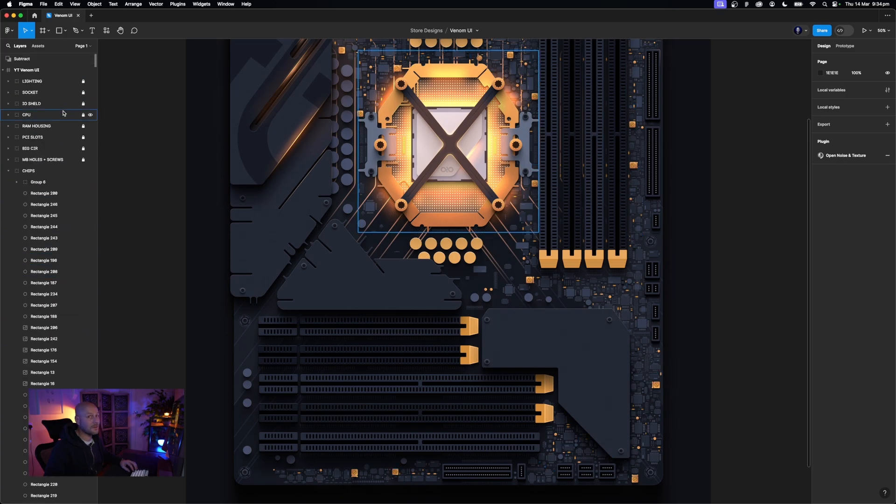
left_click(9, 171)
left_click(85, 173)
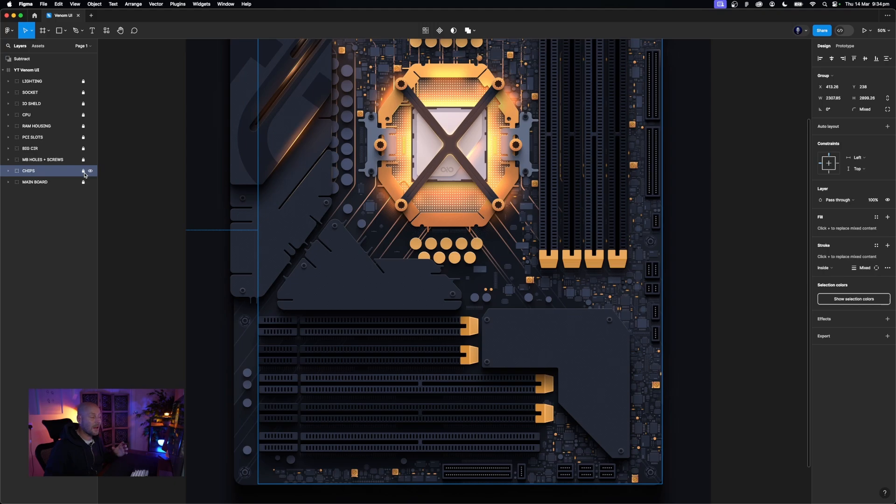
left_click(716, 217)
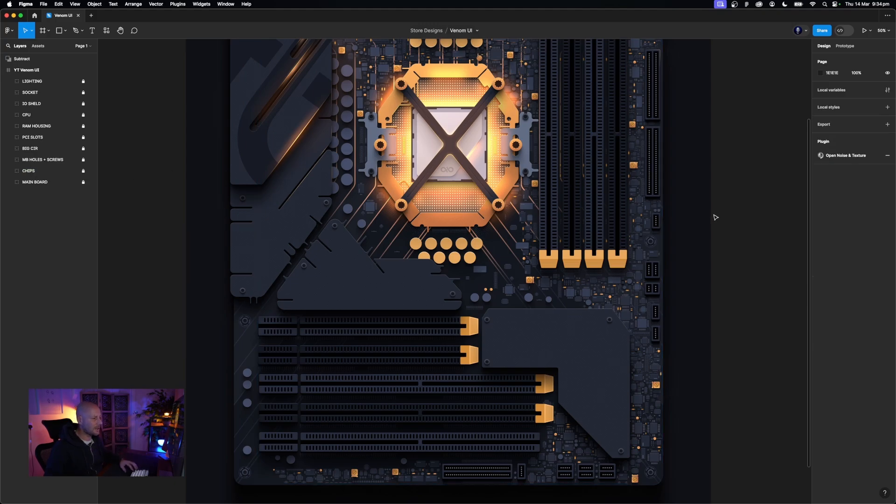
Unlock the IO SHELD group and select the large L-shaped plate inside it
key("shift+0")
scroll(592, 170, "down", 5)
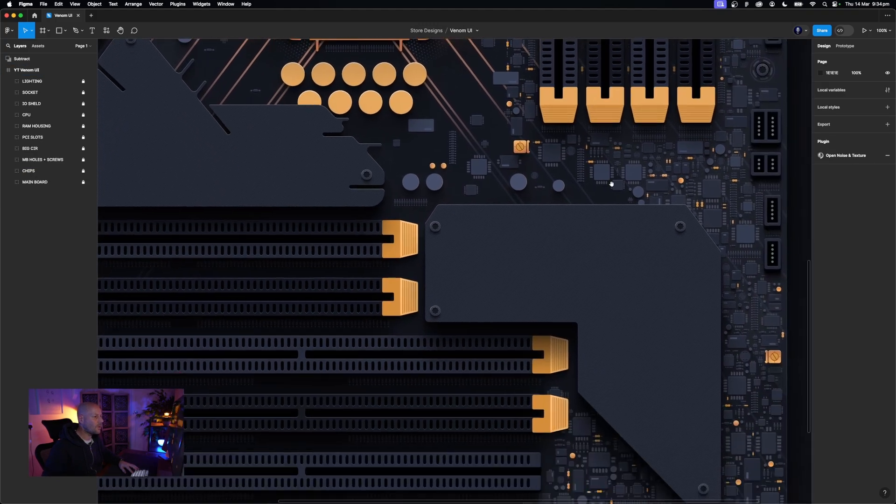
left_click(46, 70)
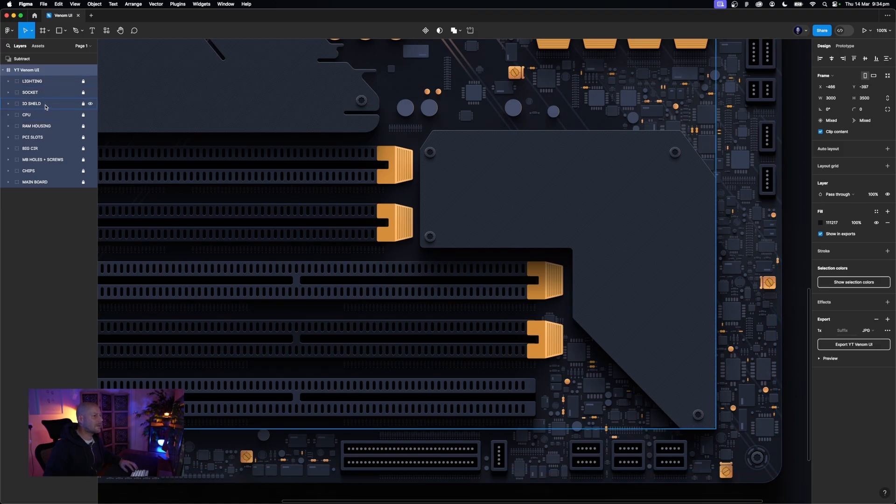
left_click(77, 107)
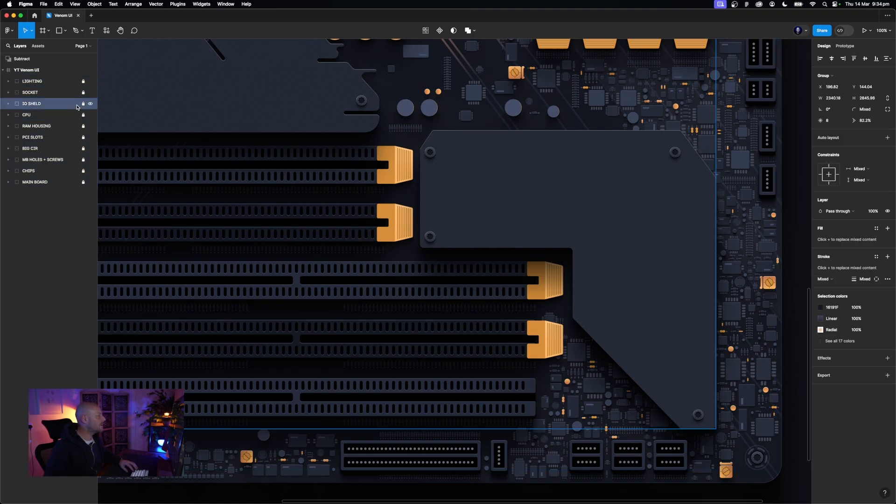
left_click(83, 104)
double_click(598, 219)
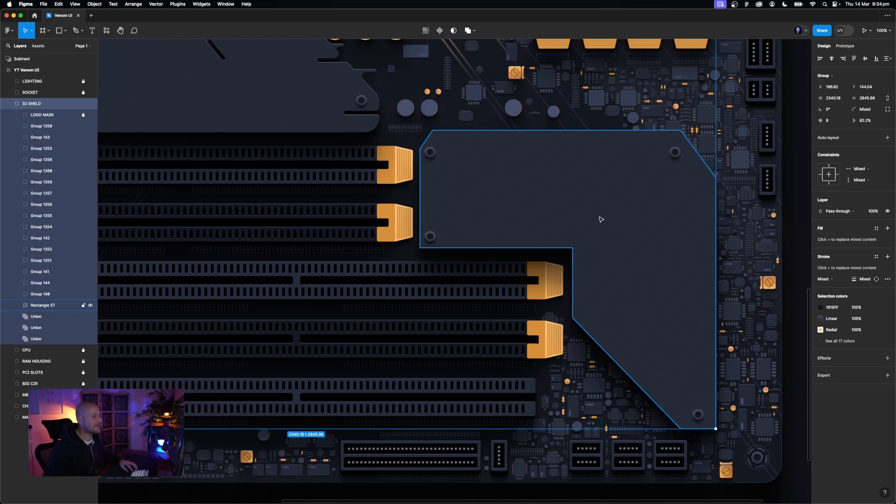
scroll(600, 219, "up", 2)
scroll(601, 220, "up", 1)
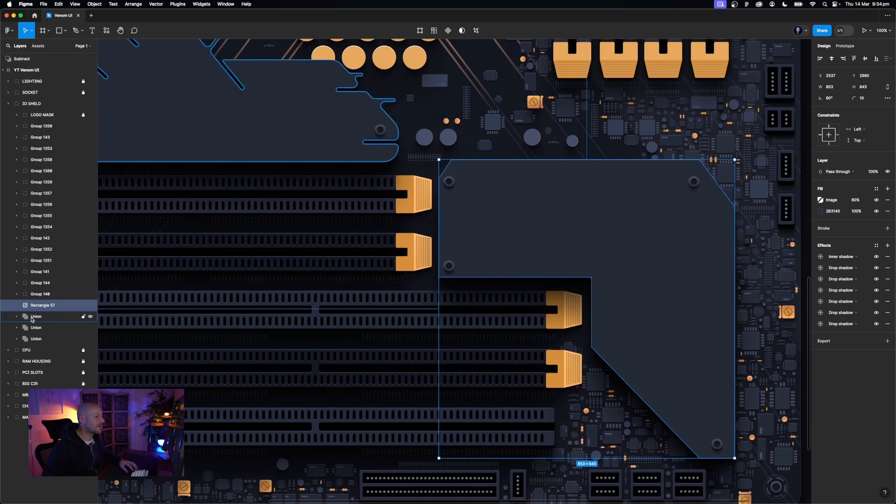
Hide the image fill of the L-shaped plate, Rectangle 57
left_click(32, 320)
left_click(34, 306)
left_click(35, 294)
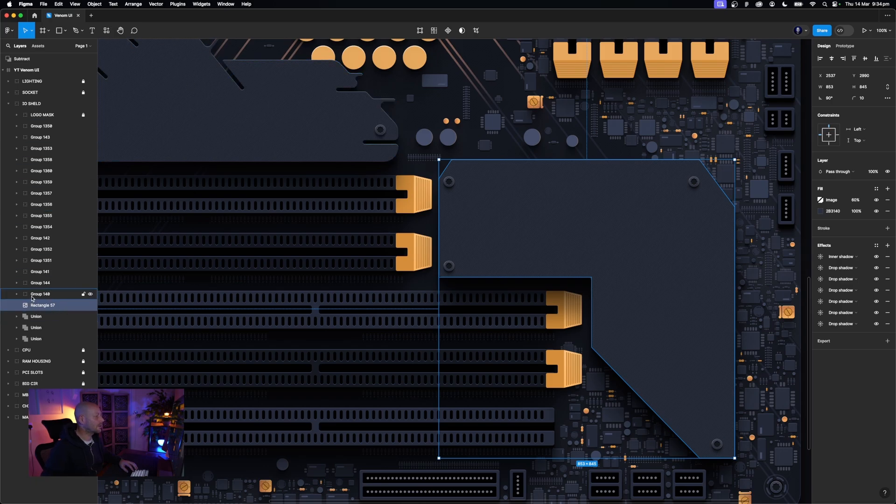
left_click(35, 305)
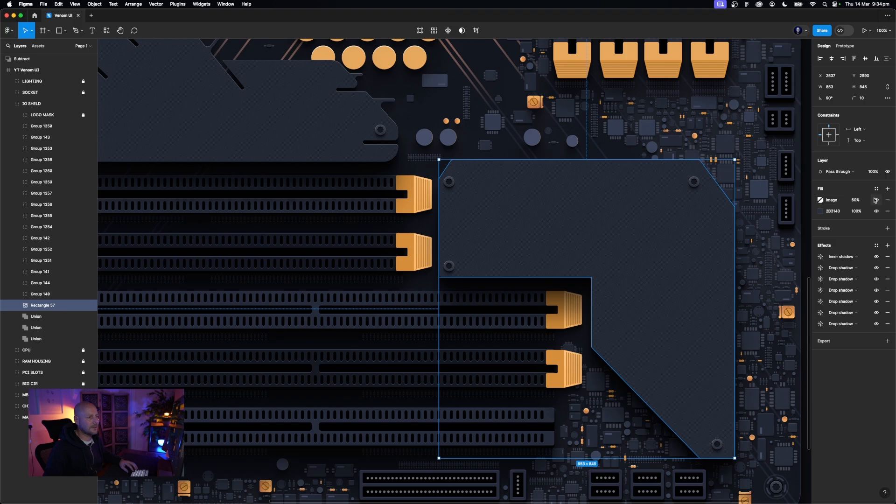
left_click(877, 200)
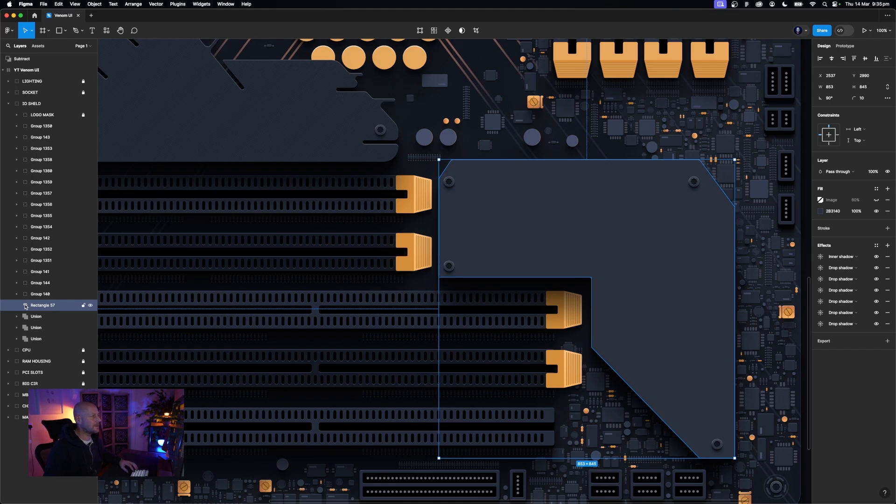
Draw a horizontal line 42 long with the Pen tool across the L-shaped plate's left edge, between its two left screws
scroll(554, 292, "right", 2)
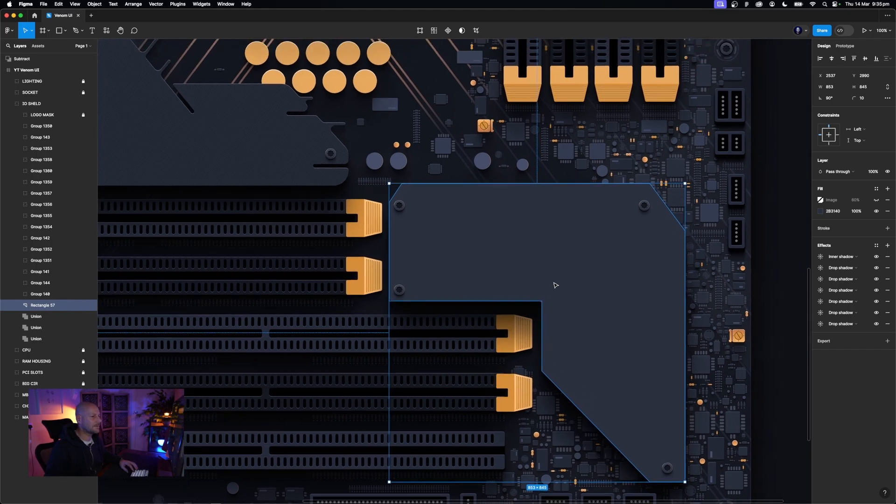
key("super+equal")
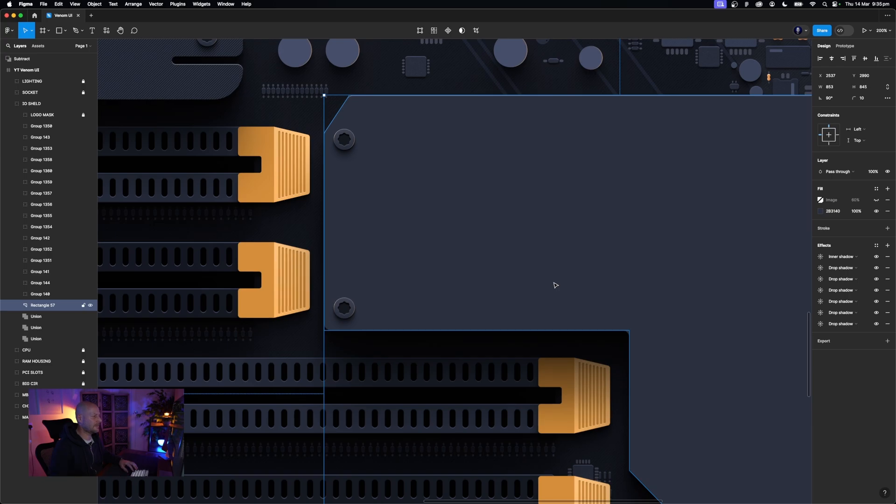
scroll(555, 286, "right", 2)
scroll(555, 285, "right", 3)
key("super+minus")
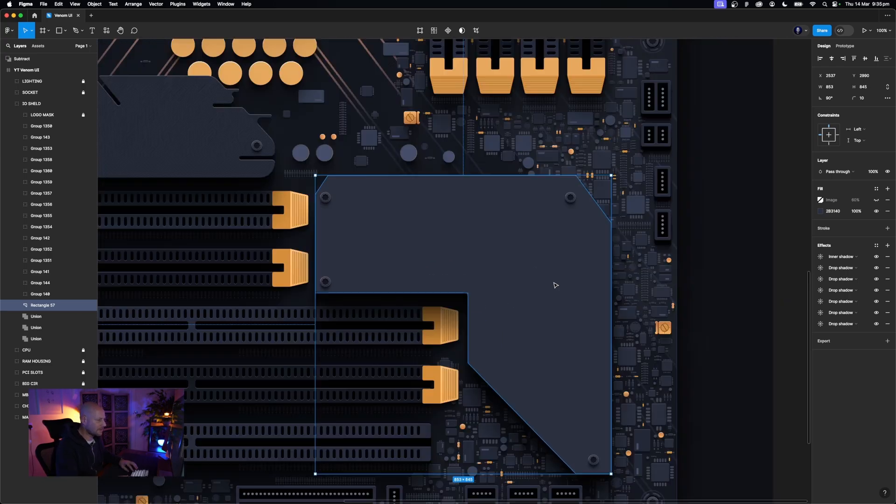
scroll(486, 268, "left", 4)
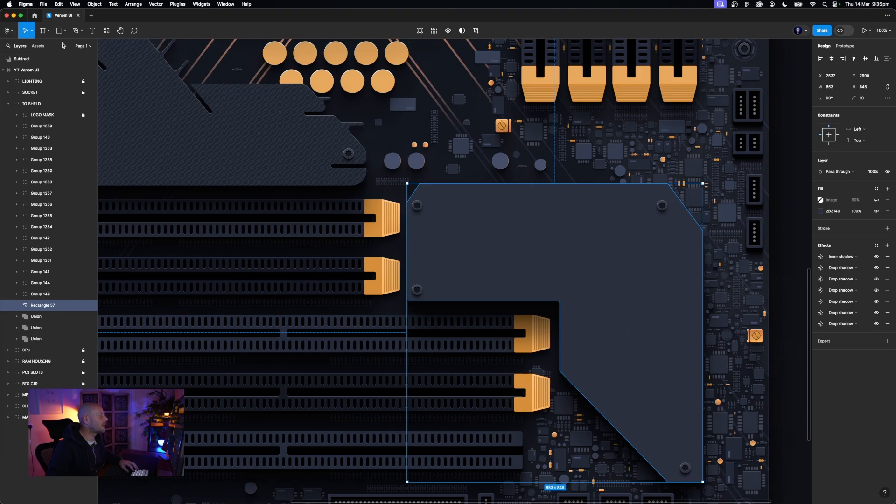
left_click(77, 31)
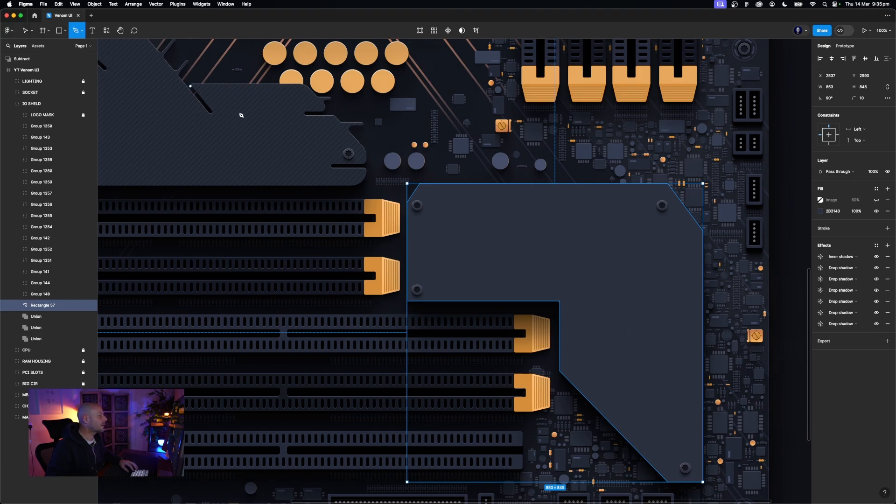
left_click(403, 246)
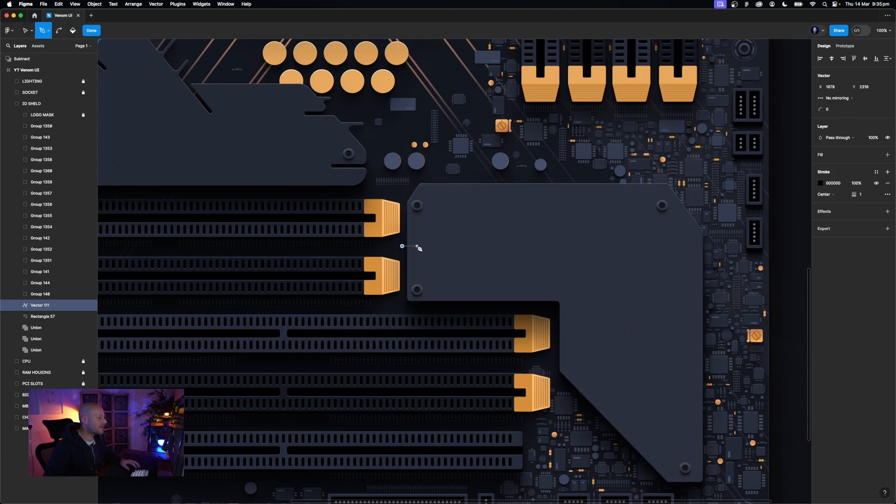
left_click(417, 246)
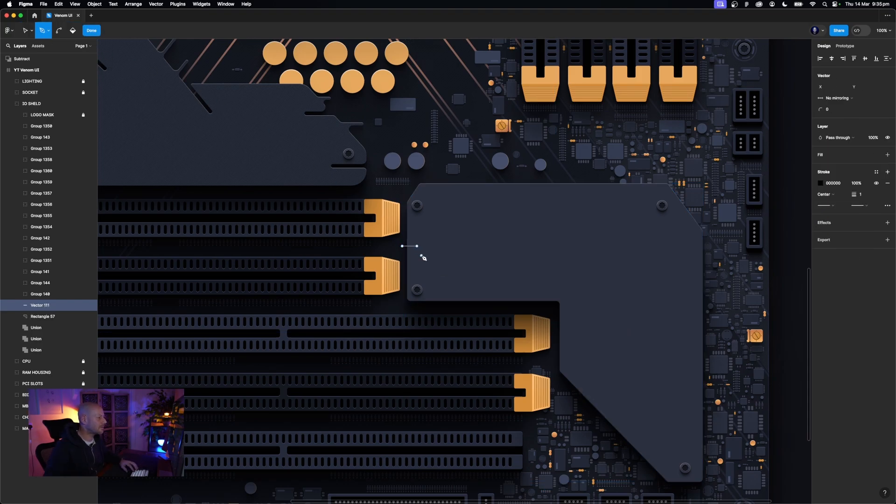
Set the short line's stroke weight to 4, give both ends the same new cap style, and finish vector editing
left_click(863, 196)
type("2")
key("Up")
key("Return")
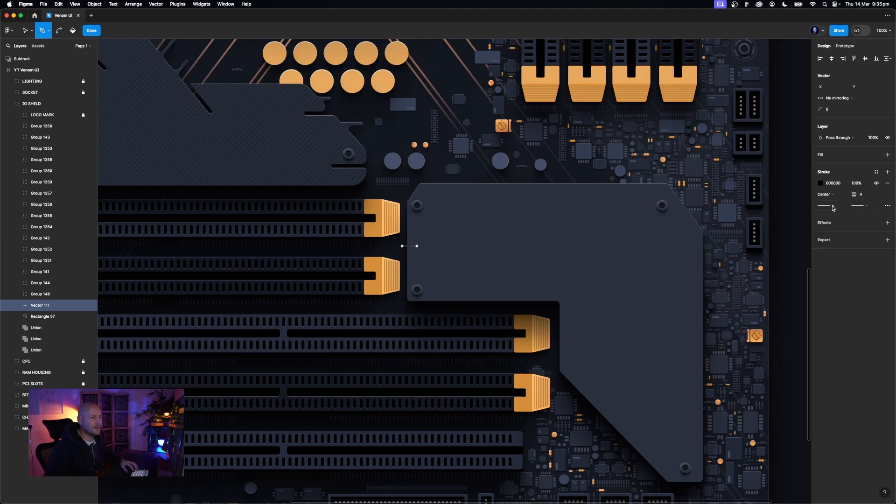
left_click(833, 209)
left_click(839, 259)
left_click(859, 205)
left_click(848, 260)
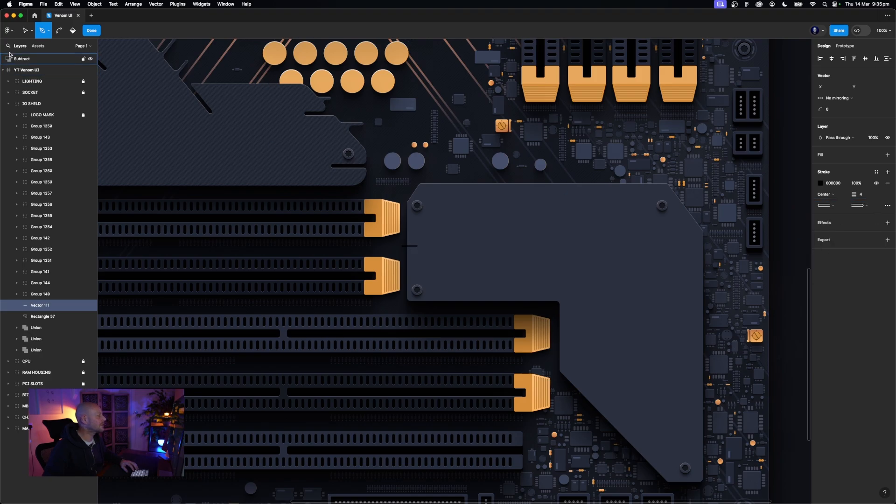
key("v")
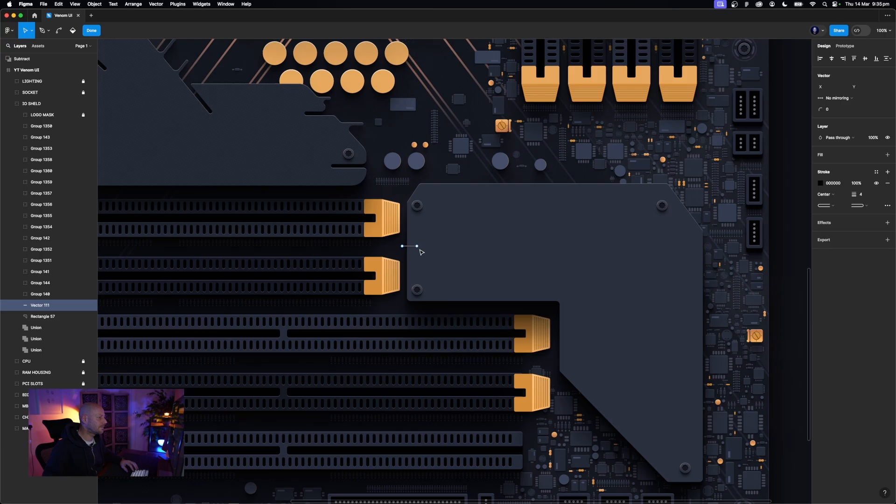
key("Escape")
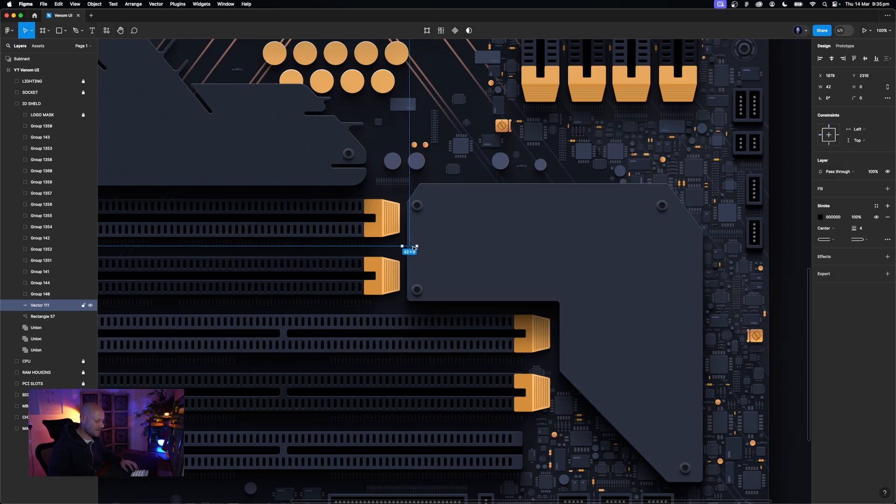
Set the stroke weight of the short horizontal line on the plate's left edge to 7
key("super+equal")
scroll(414, 249, "up", 1)
scroll(415, 249, "left", 1)
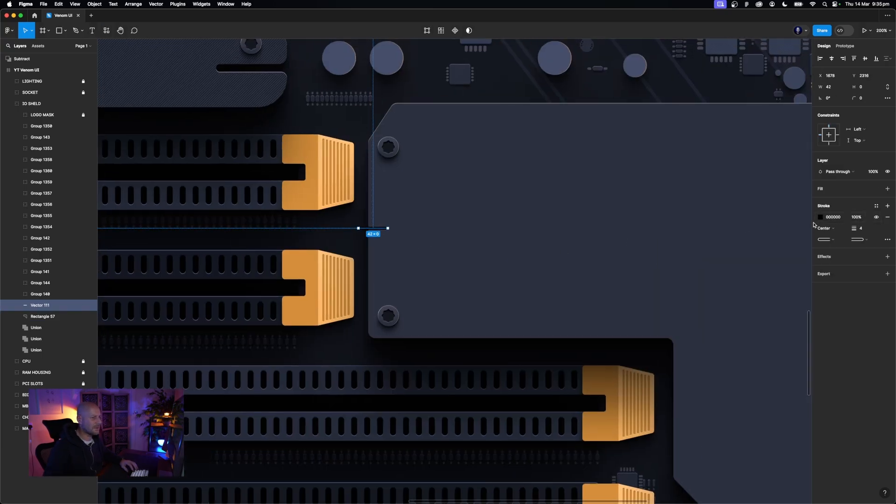
left_click(860, 230)
key("Up")
key("Up")
key("Up")
key("Up")
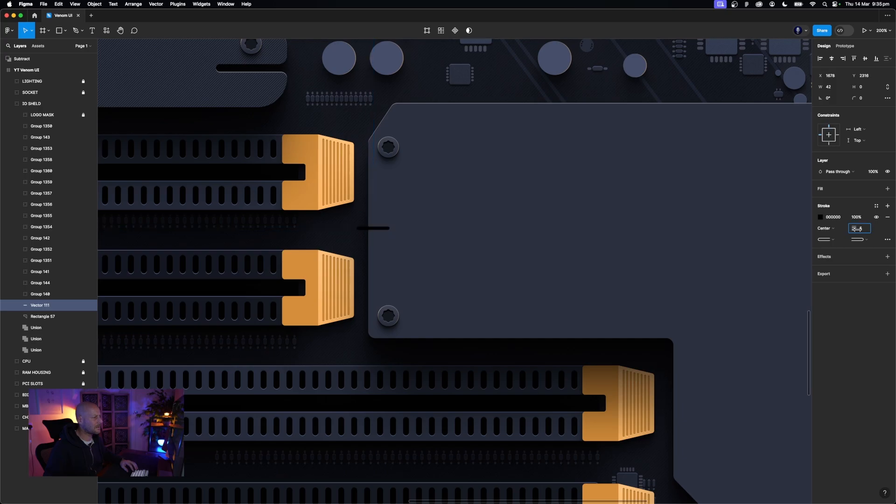
key("Down")
key("Return")
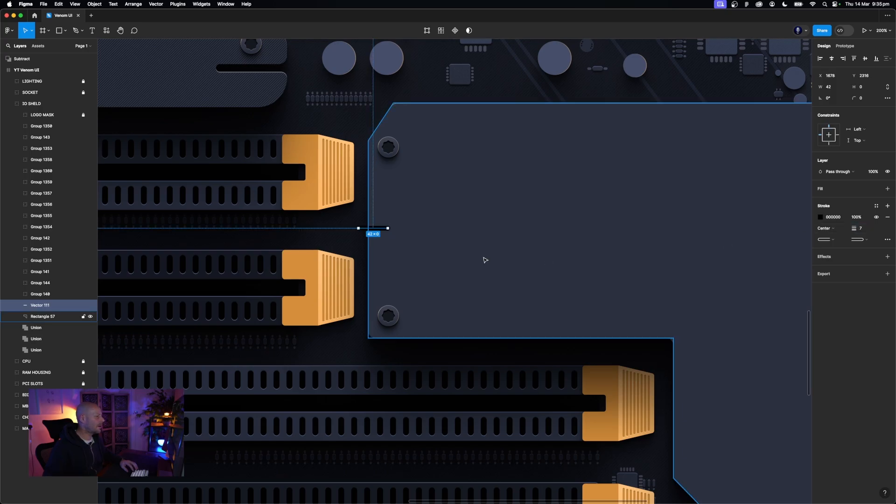
Subtract the short line from the large L-shaped plate, Rectangle 57, to cut a slot into its left edge
left_click(451, 255, "shift")
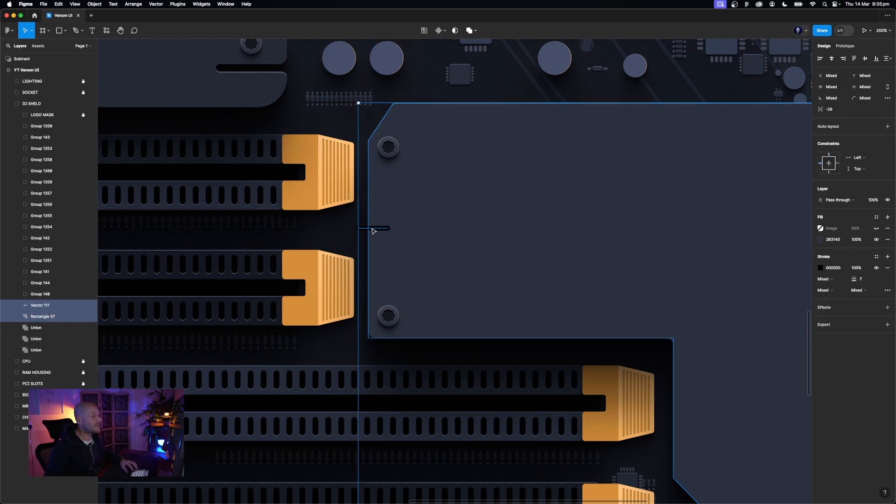
scroll(377, 229, "right", 2)
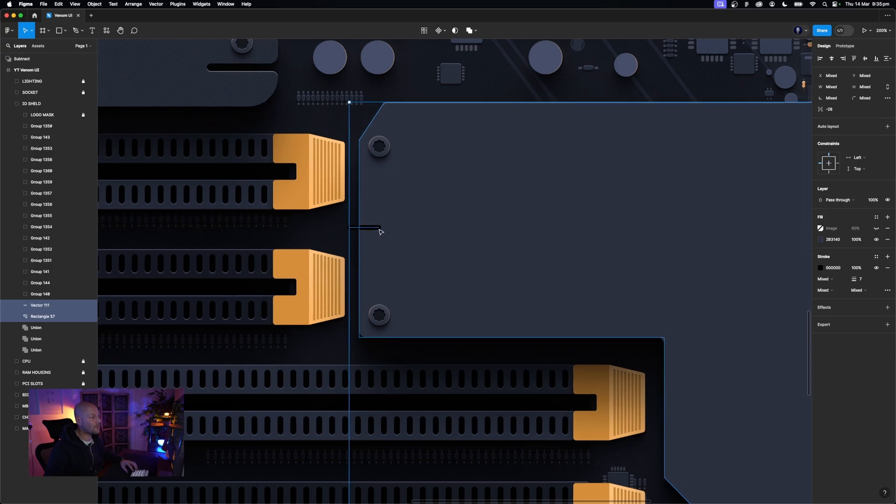
left_click(474, 31)
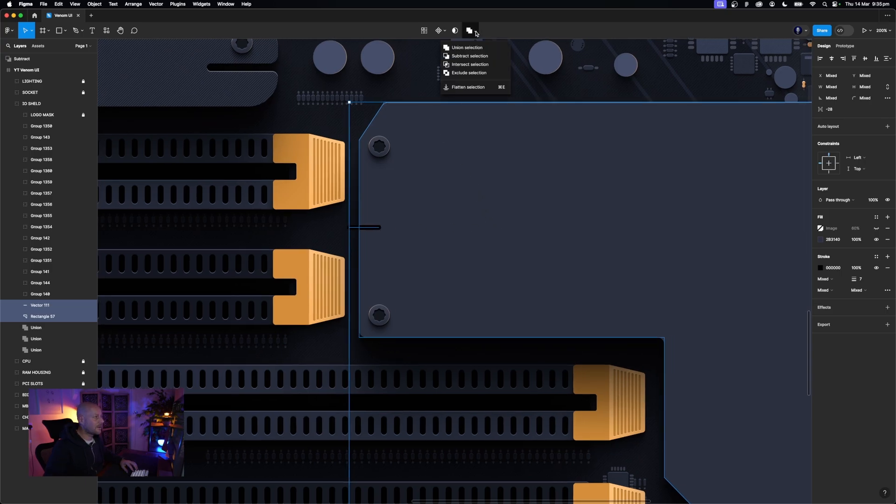
left_click(471, 57)
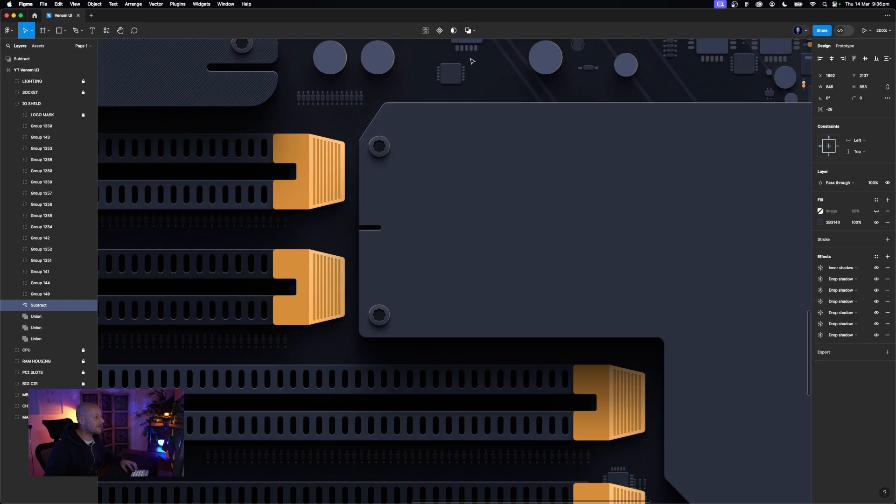
Examine the new slot cut up close and check the line and rectangle layers inside the Subtract shape
left_click(330, 239)
double_click(378, 228)
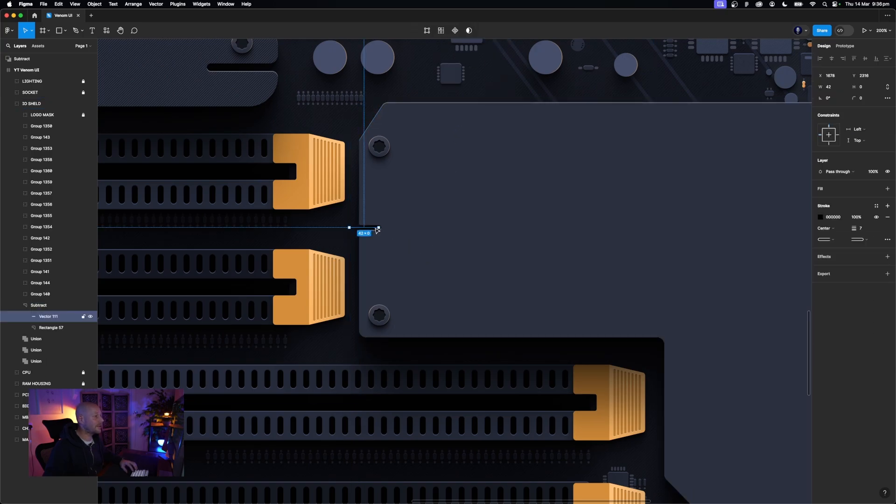
scroll(371, 229, "right", 3)
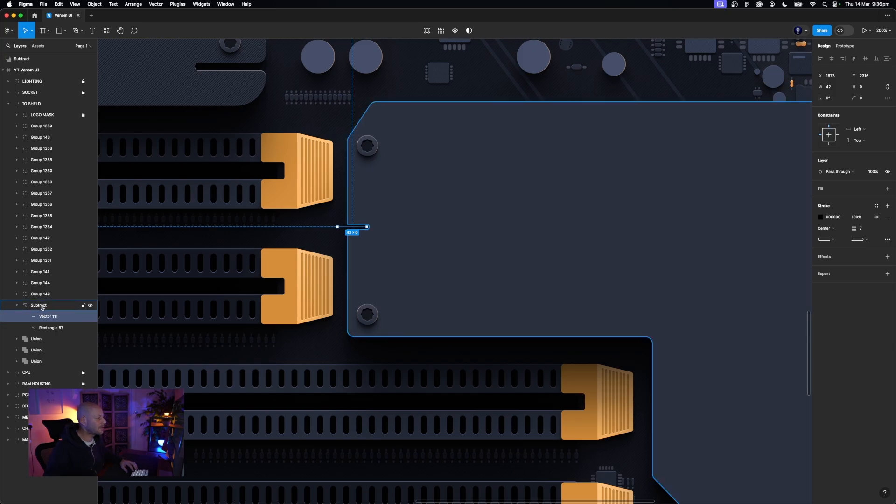
left_click(434, 226)
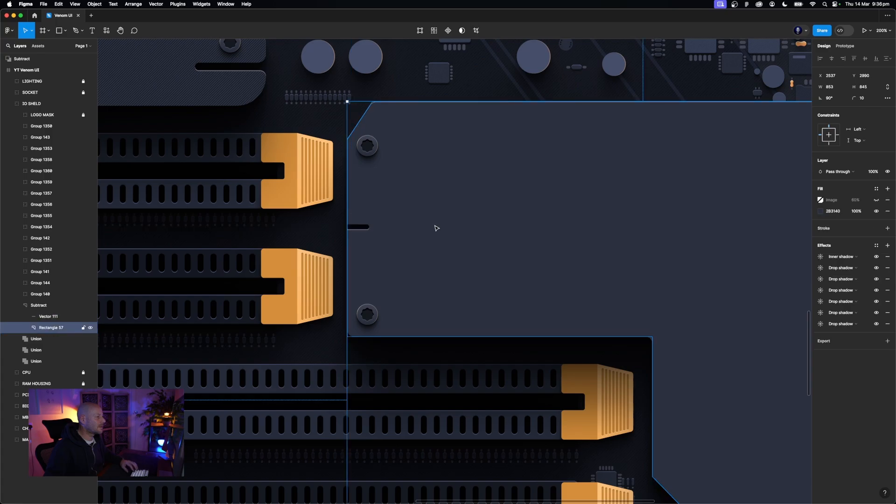
left_click(51, 305)
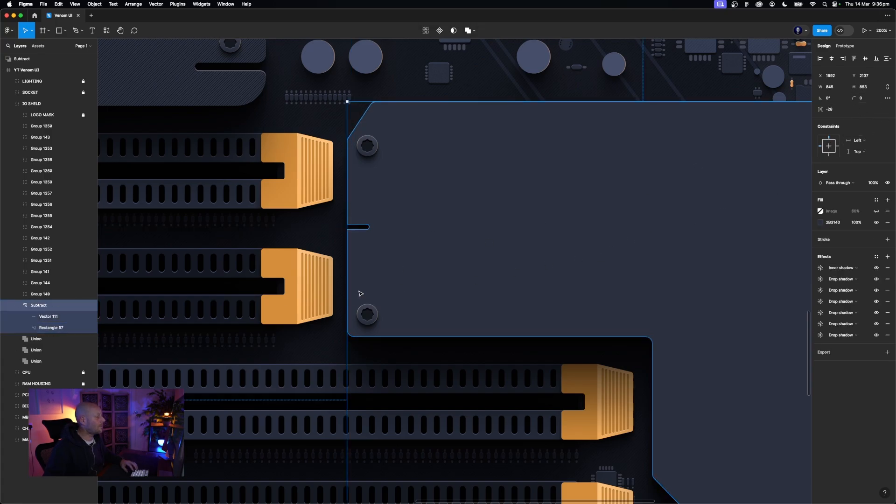
key("Escape")
scroll(332, 232, "up", 6)
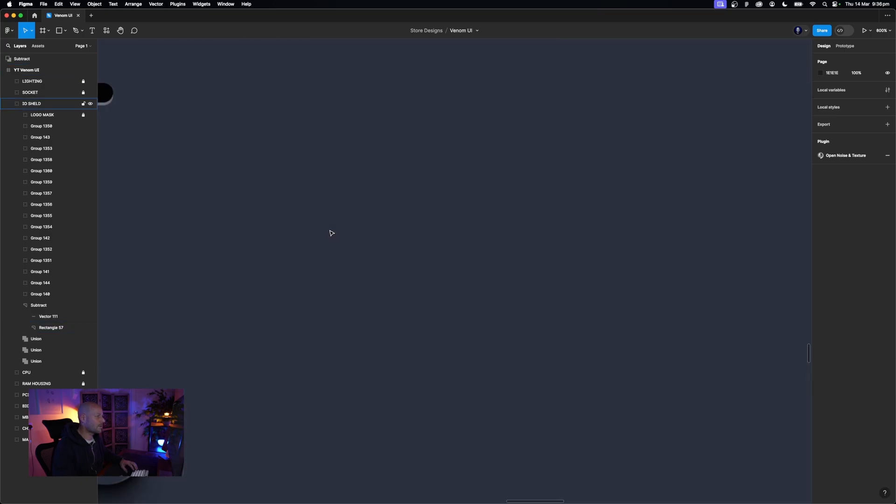
scroll(331, 232, "left", 4)
scroll(332, 232, "down", 3)
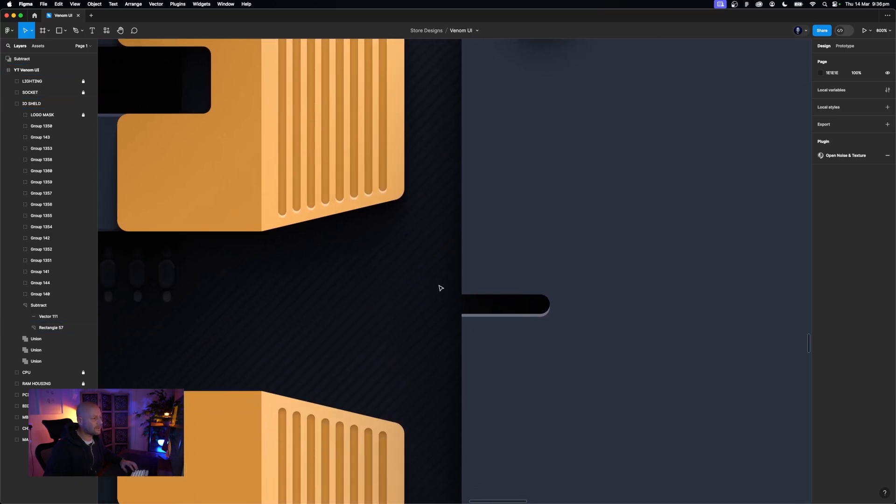
scroll(441, 278, "down", 6)
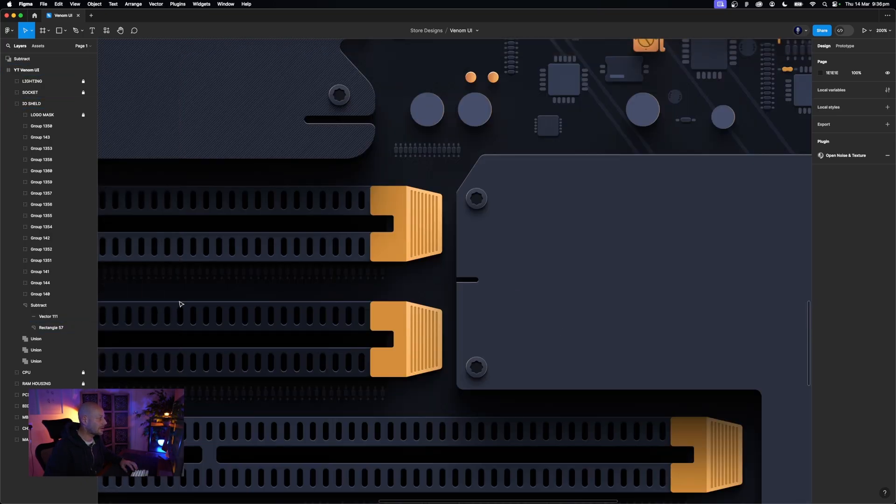
Set the corner radius of the whole Subtract shape to 6
left_click(50, 308)
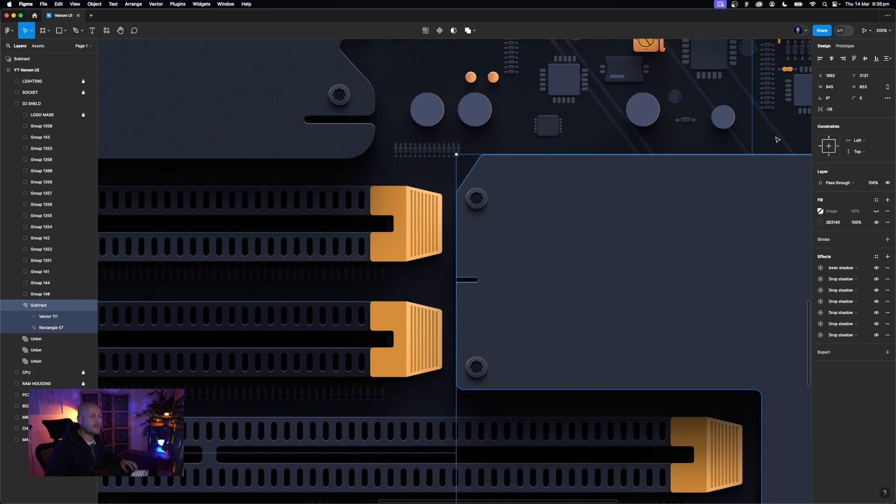
scroll(777, 139, "right", 3)
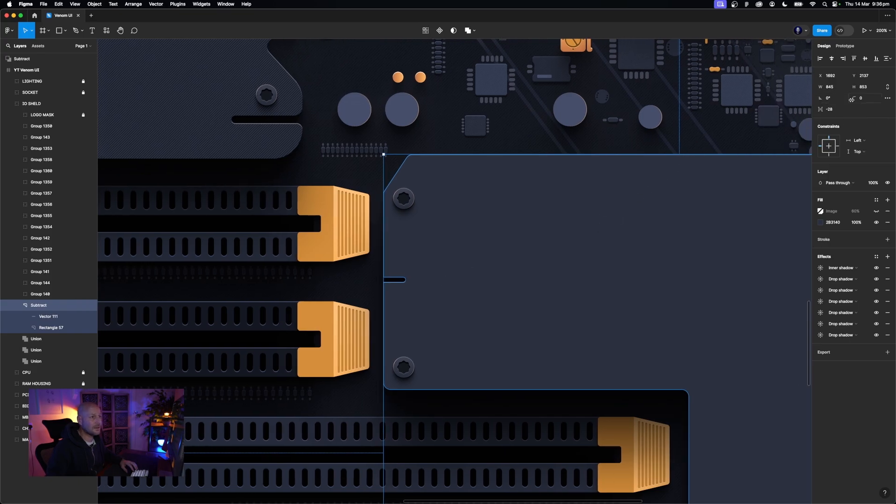
left_click_drag(852, 99, 891, 99)
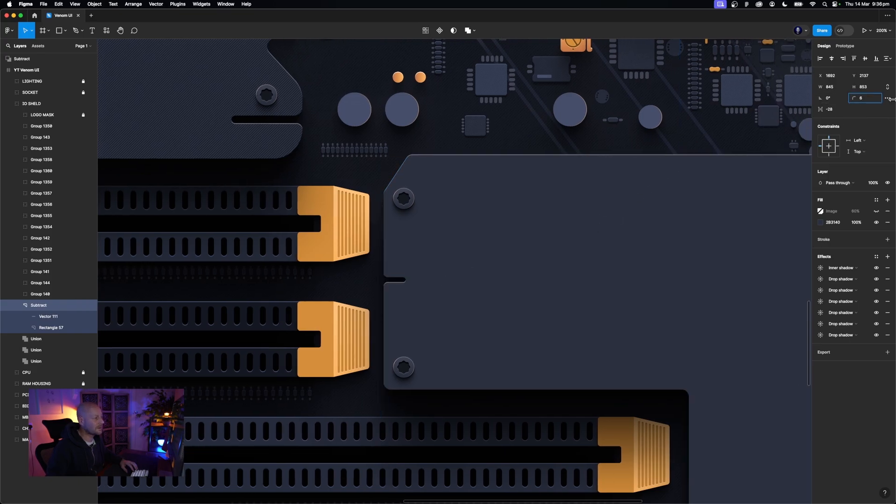
Move the slot line, Vector 111, down the left edge to just above the lower-left screw, at X 1683, Y 2406
left_click(342, 280)
left_click(394, 283, "super")
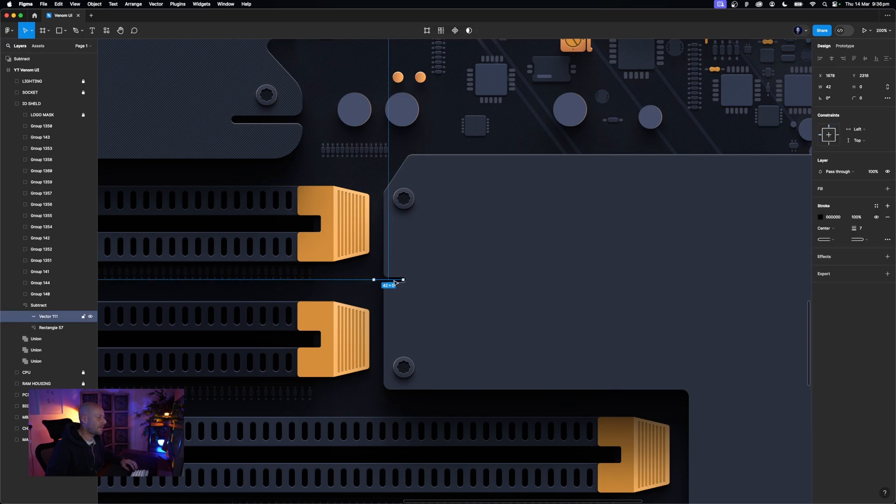
left_click_drag(395, 280, 399, 356)
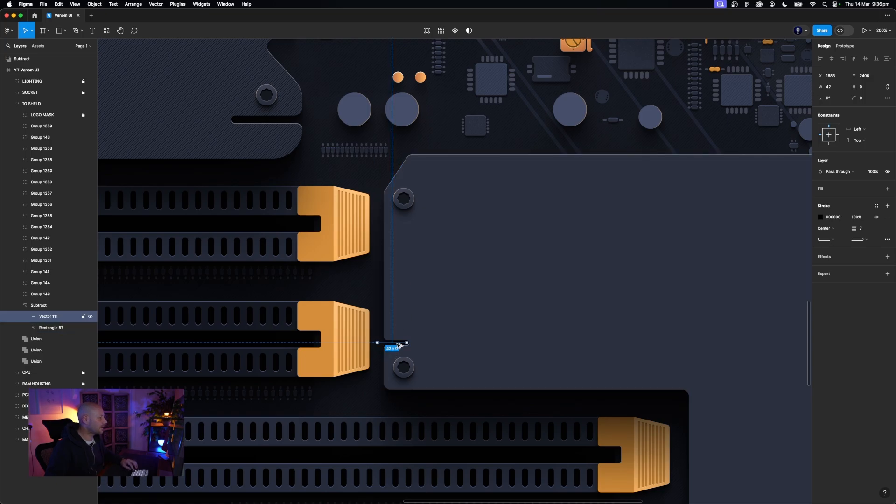
Duplicate the slot line up the left edge to just below the upper-left screw and nudge the copy up to Y 2236
left_click_drag(399, 346, 399, 230)
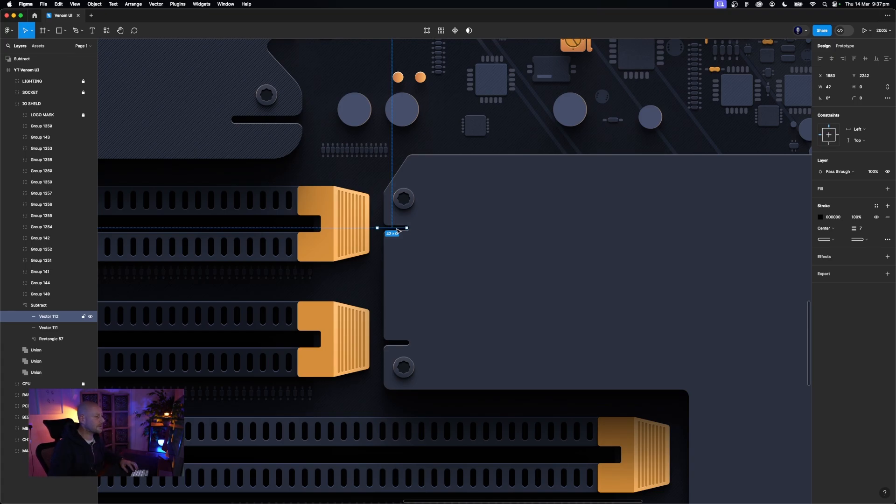
scroll(398, 231, "right", 2)
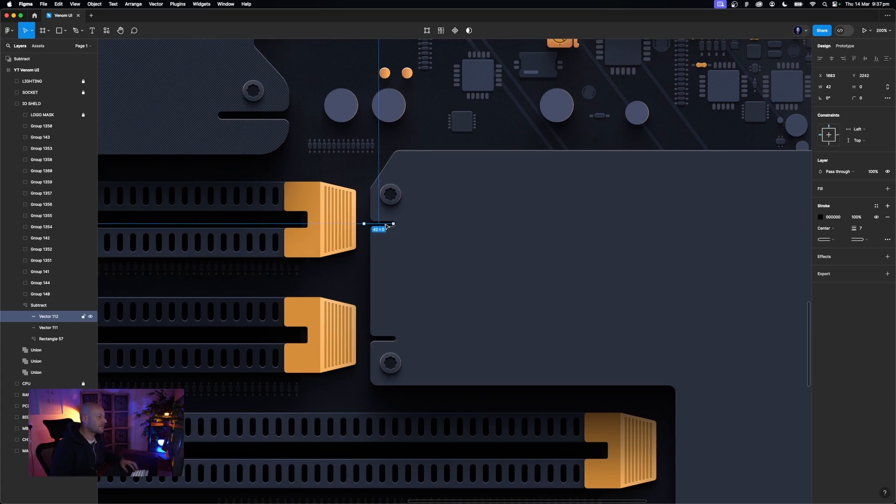
key("Up")
key("Up")
key("Up")
key("Up")
key("Up")
key("Up")
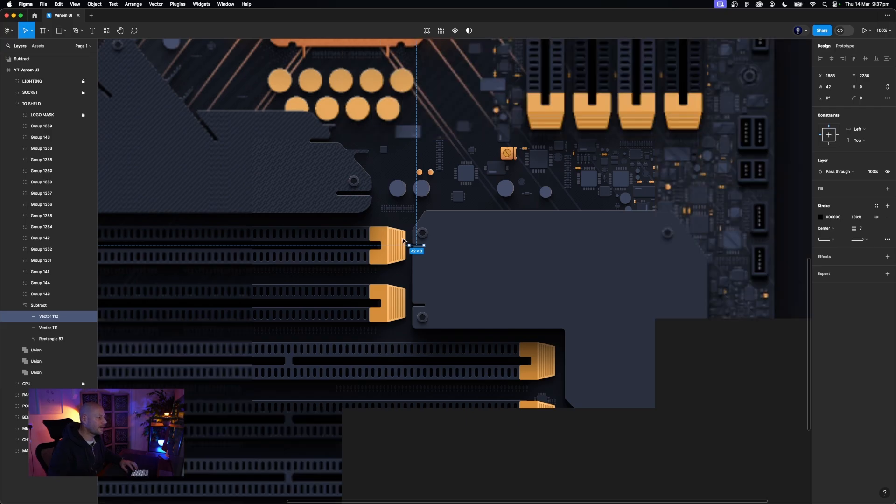
Copy the slot line to the plate's top edge, rotated 90° at X 2070, Y 2181, and duplicate it at X 1757
left_click(419, 305)
left_click_drag(422, 308, 546, 215)
scroll(544, 214, "up", 5)
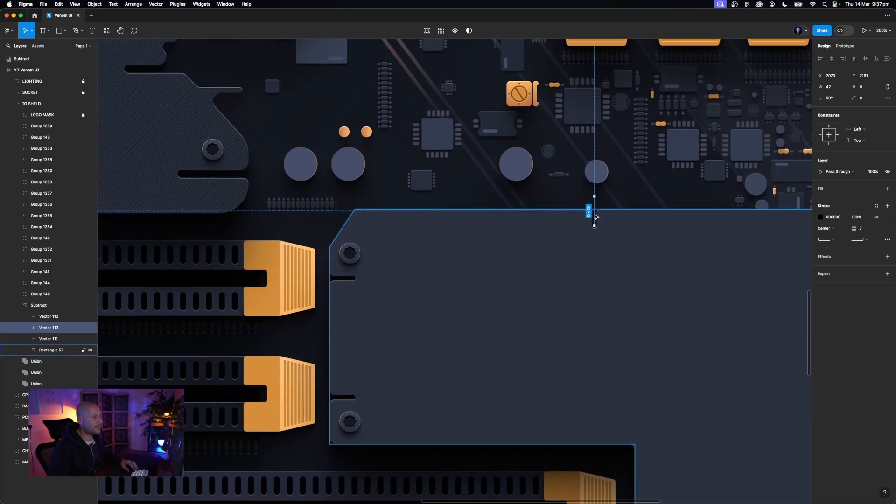
left_click_drag(594, 211, 378, 212)
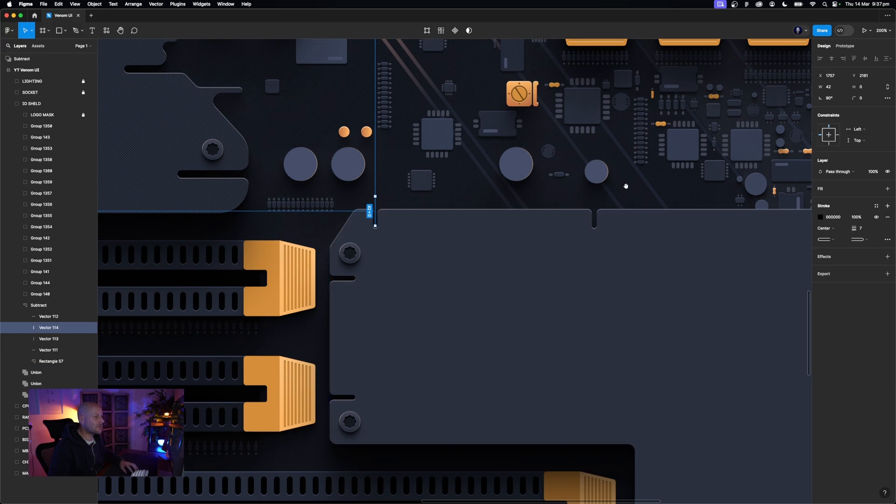
Expand the main board group and select its MAIN BOARD layer to check the fill settings
left_click(70, 475)
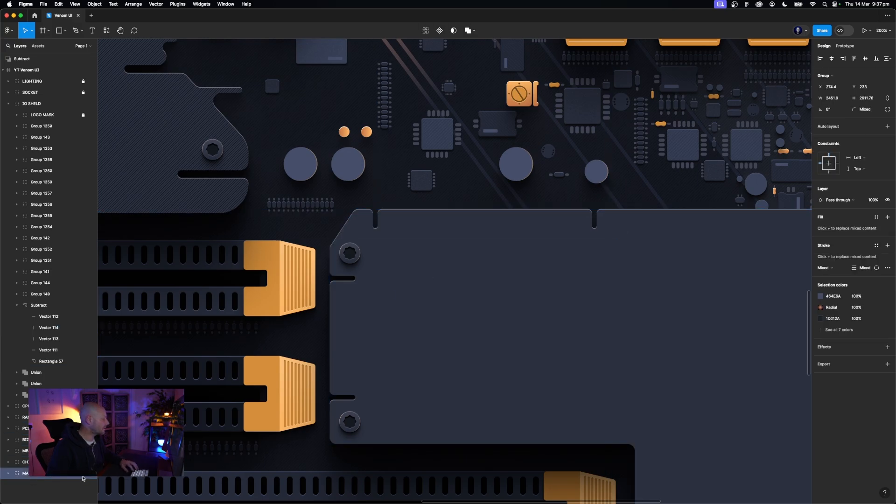
left_click(8, 474)
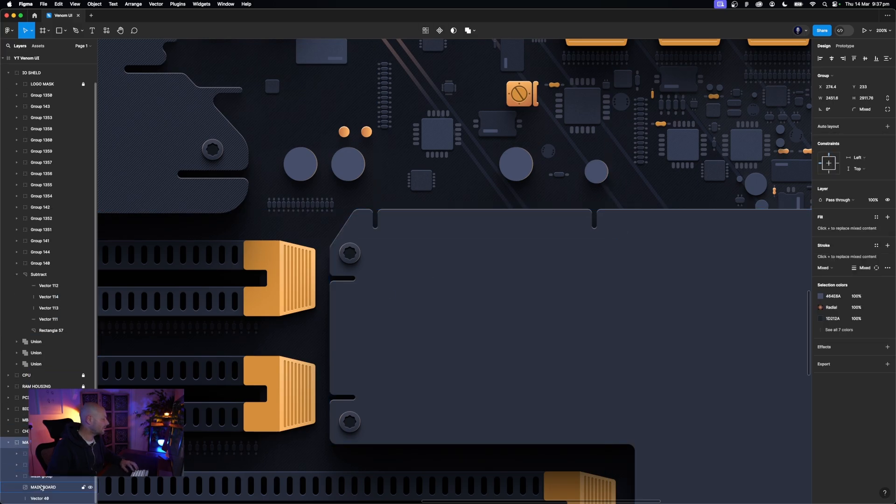
left_click(42, 487)
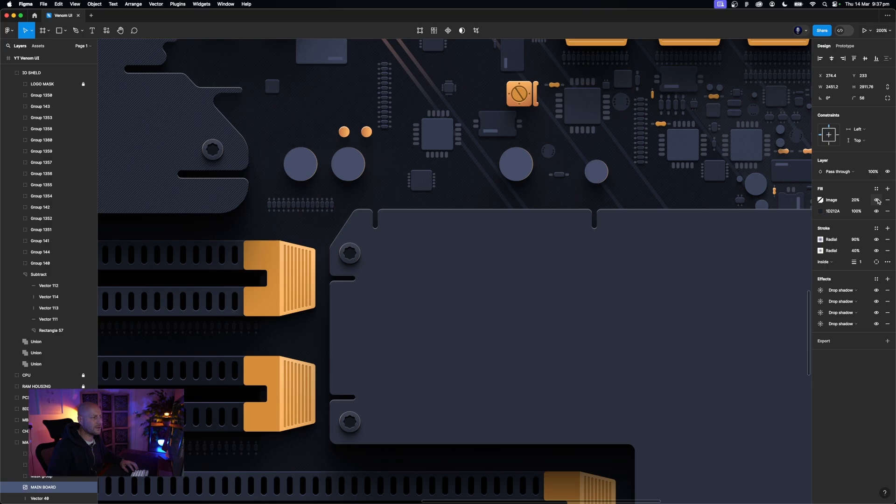
Duplicate the vertical slot line beside the upper-left screw and place the copy near the upper-right screw at X 2384, Y 2164
left_click(376, 223, "super")
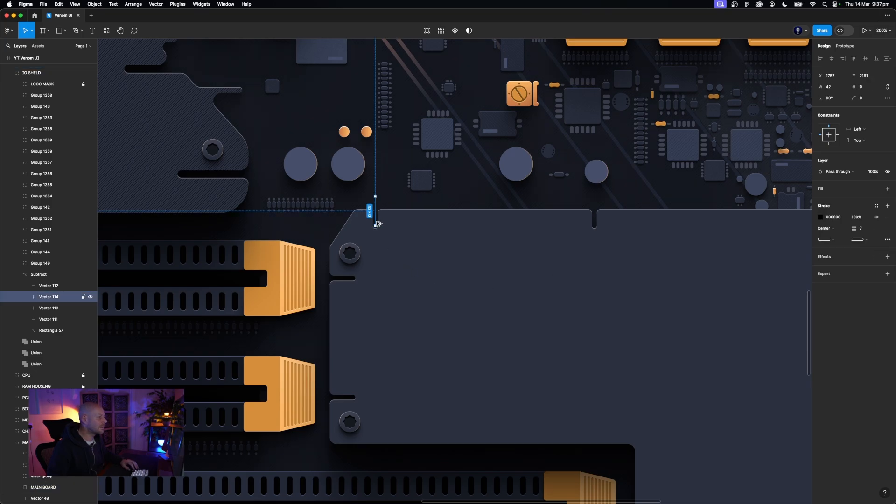
left_click_drag(376, 223, 740, 232)
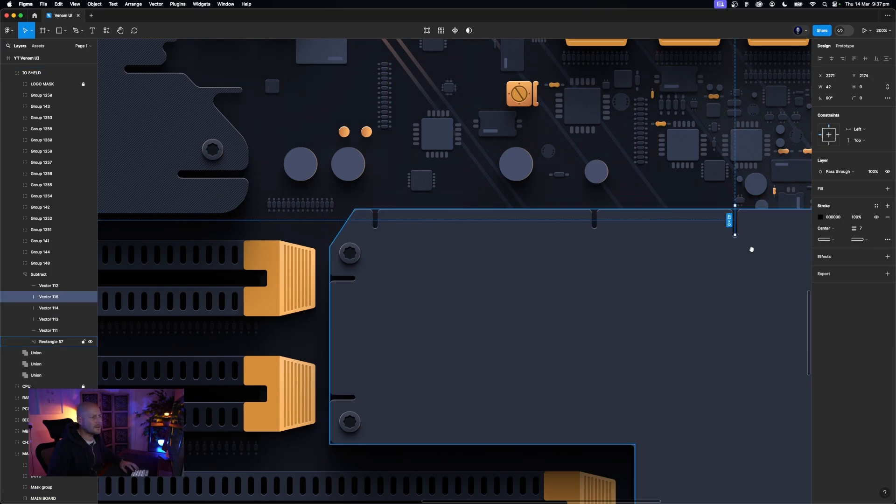
scroll(466, 278, "right", 10)
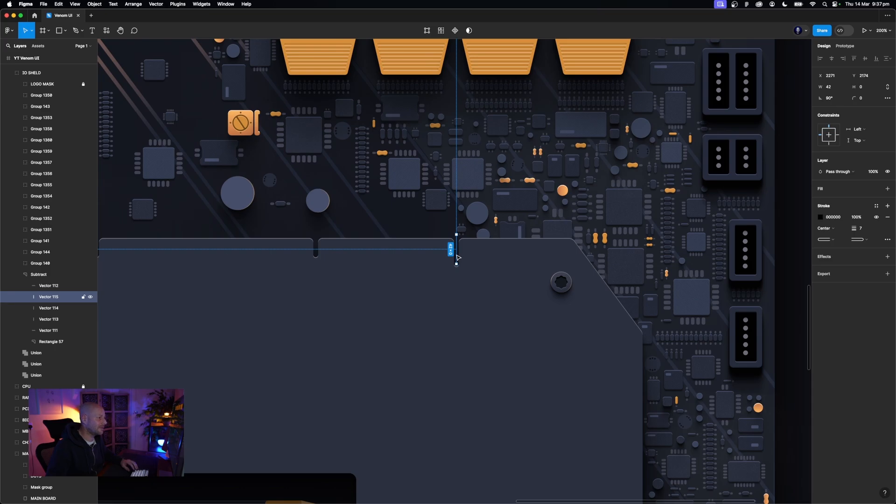
left_click_drag(463, 256, 537, 250)
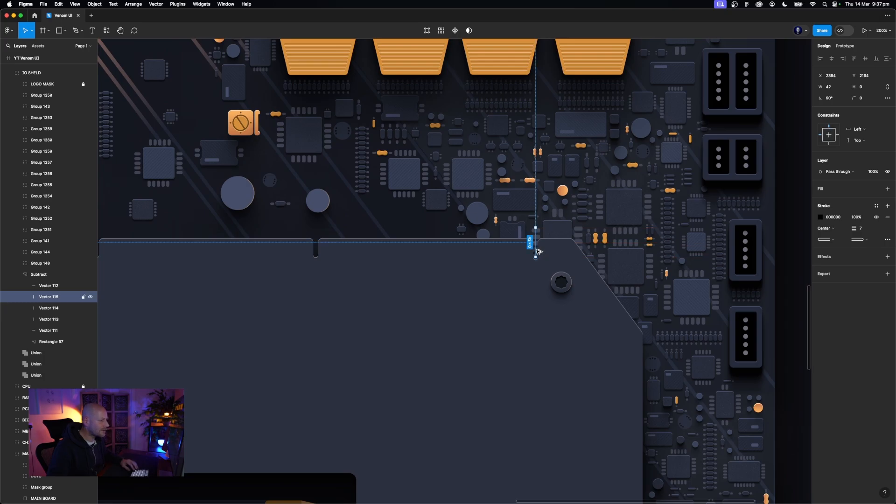
Duplicate the slot line, turn the copy horizontal, and place it on the plate's right edge at X 2553, Y 2332
left_click_drag(537, 250, 644, 378)
key("shift+0")
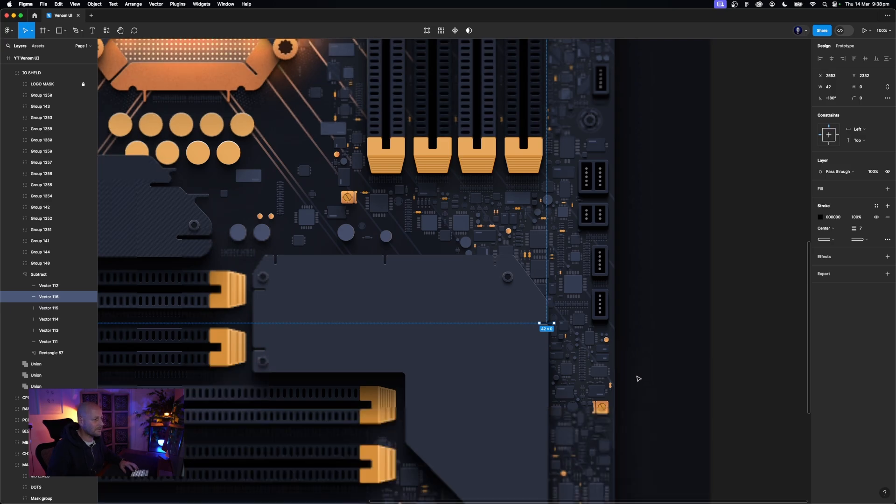
left_click(736, 390)
scroll(736, 327, "down", 6)
scroll(736, 327, "left", 1)
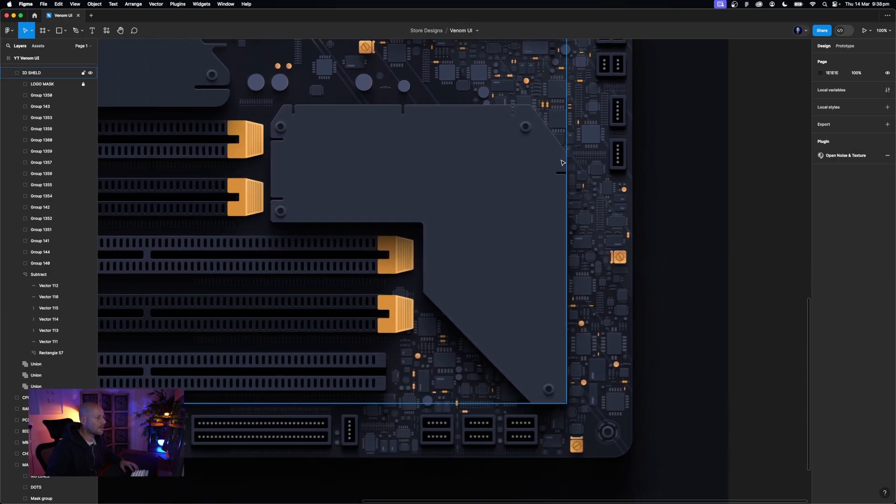
Duplicate the right-edge slot line beside the lower-right screw, and onto the plate's inner vertical edge and diagonal edge
left_click(563, 176)
key("super+d")
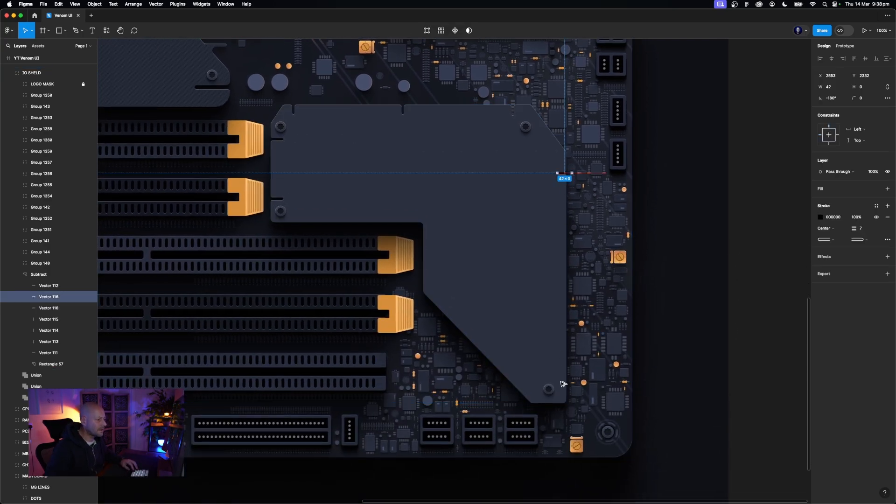
left_click_drag(563, 176, 426, 240)
left_click(766, 280)
scroll(754, 344, "left", 4)
scroll(754, 344, "up", 3)
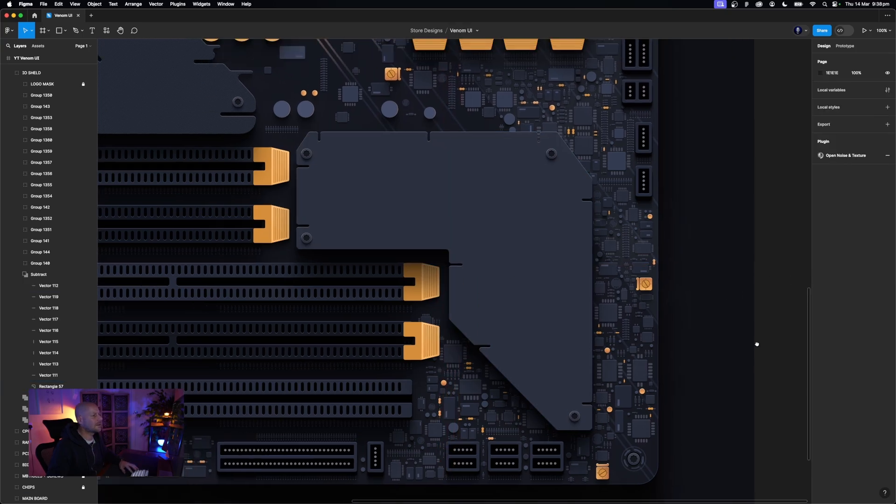
left_click(386, 180)
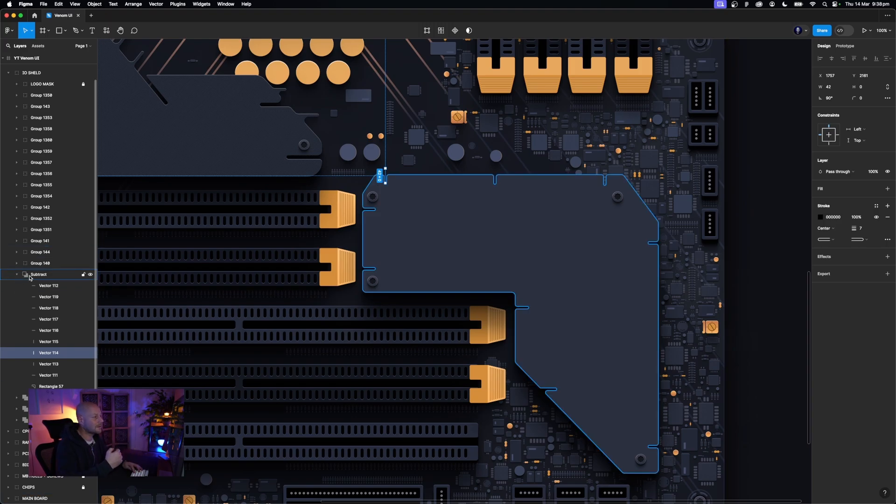
left_click(45, 277)
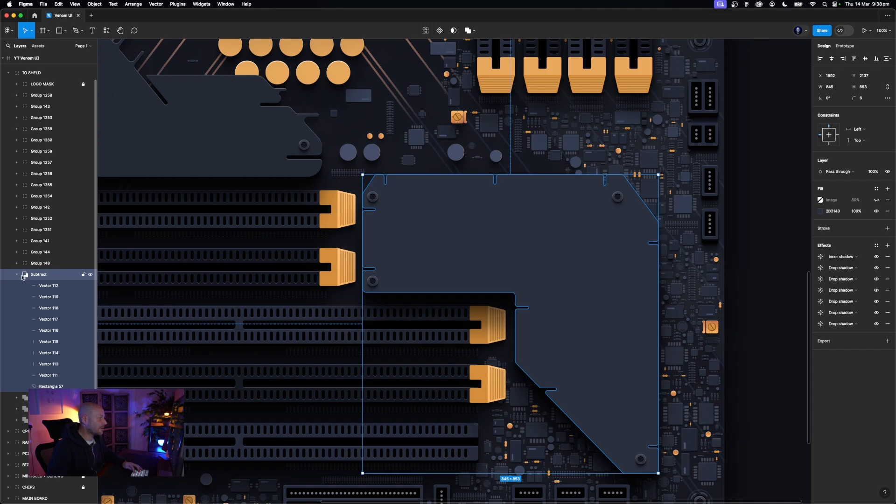
left_click(16, 275)
left_click(15, 275)
left_click(767, 245)
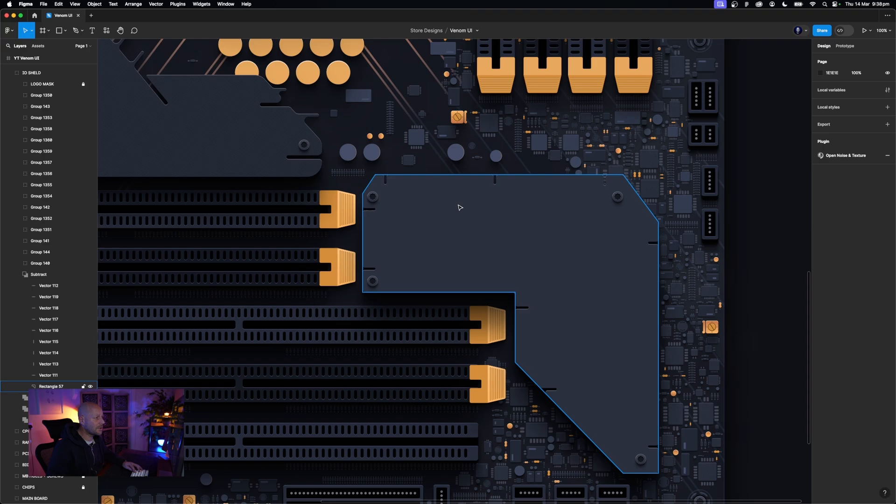
Copy the middle slot line on the plate's top edge, paste it above the Subtract group, and shift the copy left to X 2052
left_click(499, 185)
left_click(495, 180)
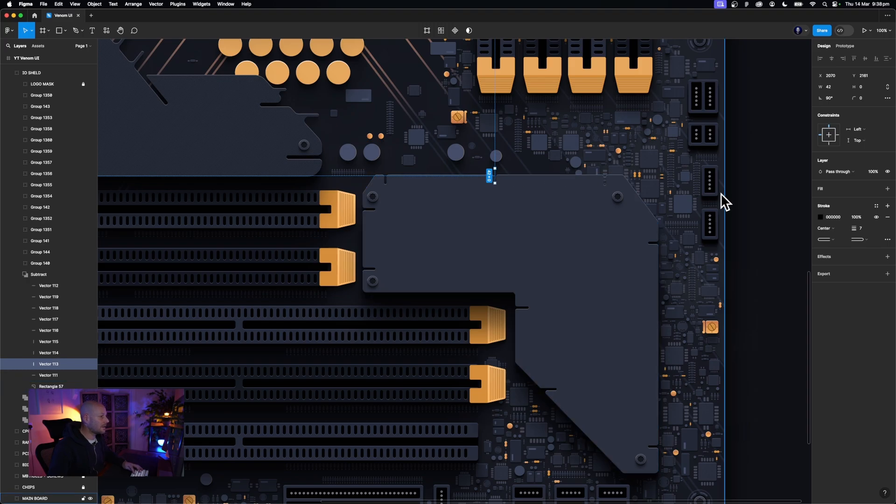
left_click(543, 222)
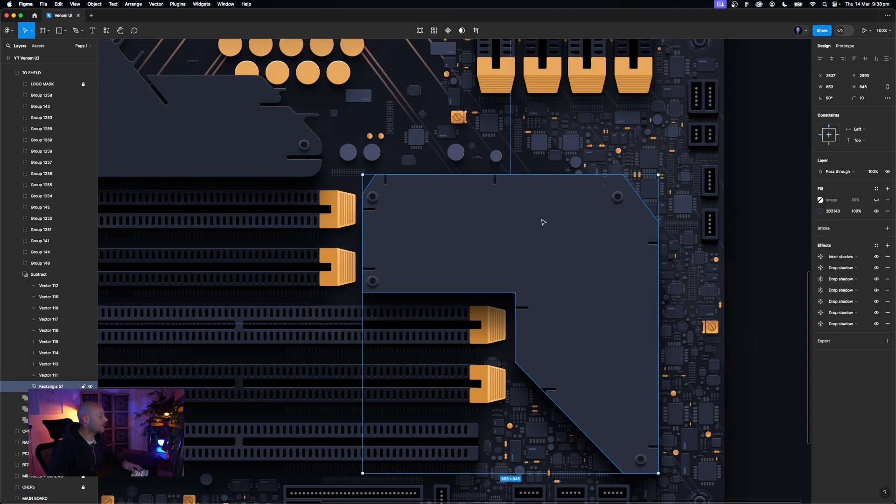
key("super+v")
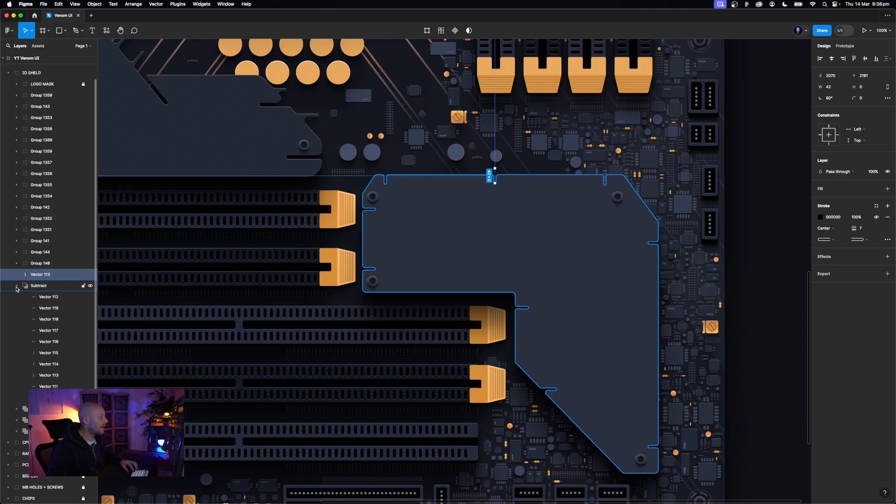
left_click(17, 286)
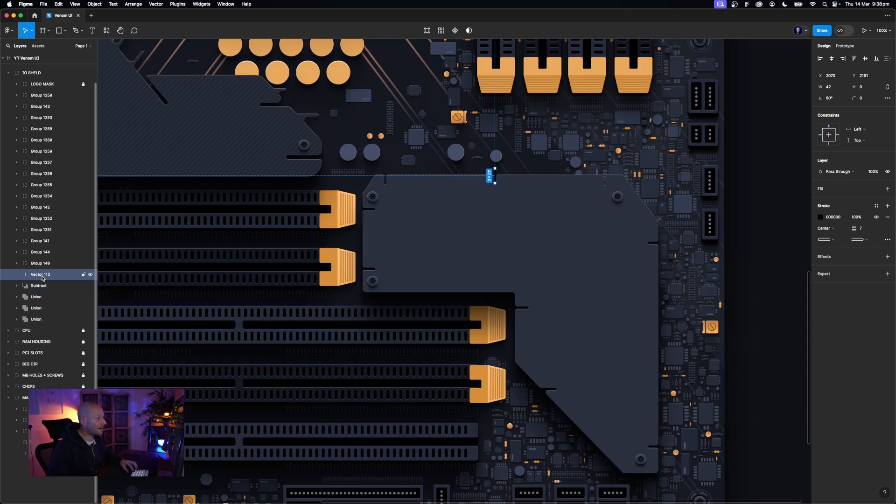
left_click(40, 285, "shift")
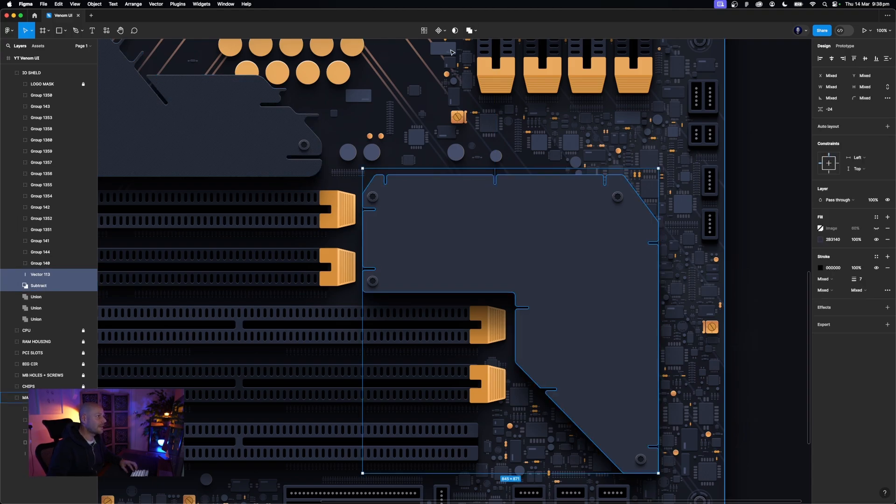
left_click(495, 177)
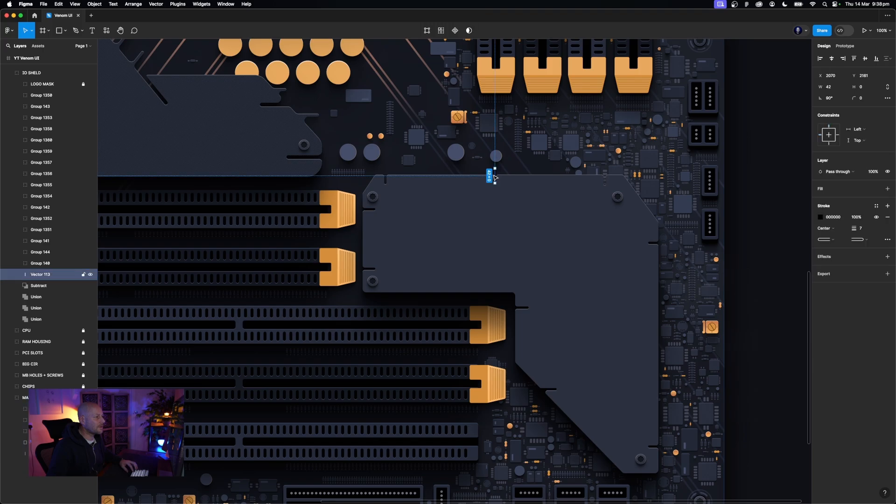
left_click_drag(494, 176, 486, 176)
Try a union of the pasted slot line with the plate's Subtract shape and undo it
key("super+equal")
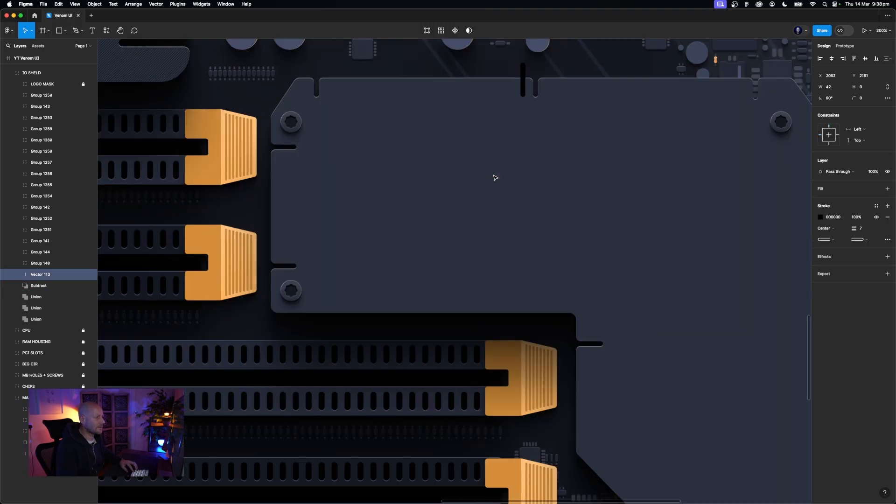
scroll(495, 177, "up", 5)
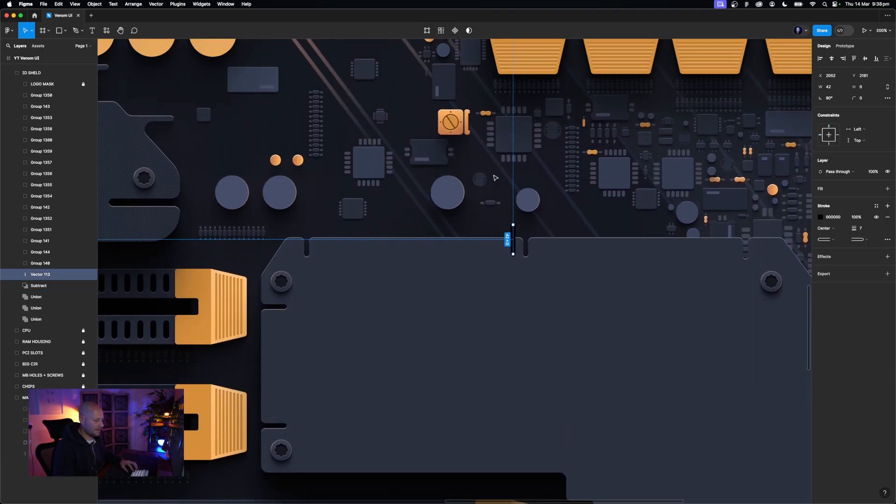
key("super+equal")
scroll(495, 177, "right", 4)
left_click(536, 192)
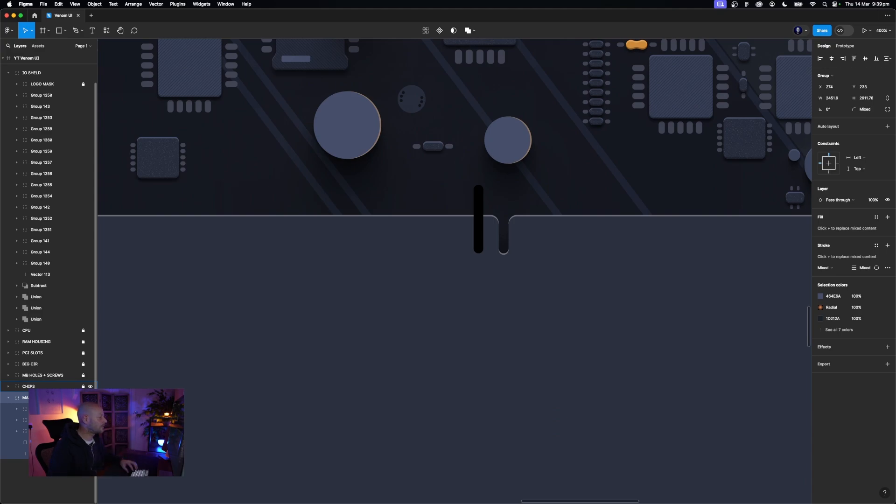
left_click(252, 333)
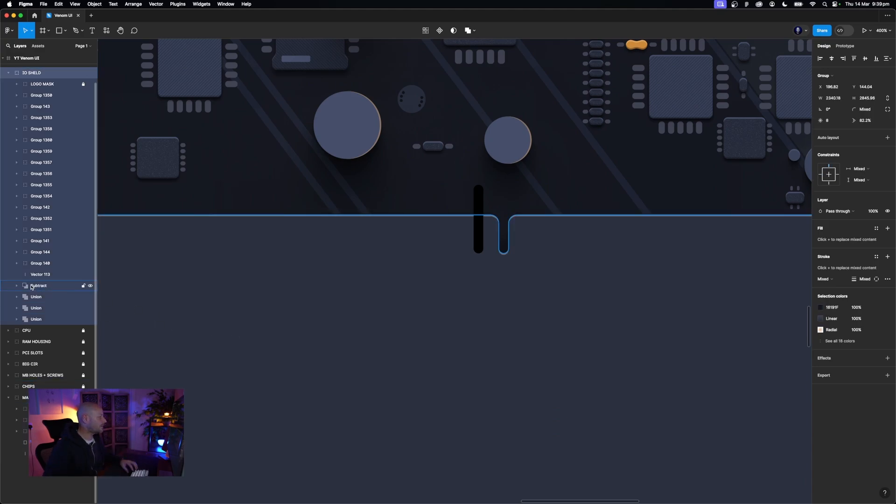
left_click(39, 287)
left_click(479, 212, "shift")
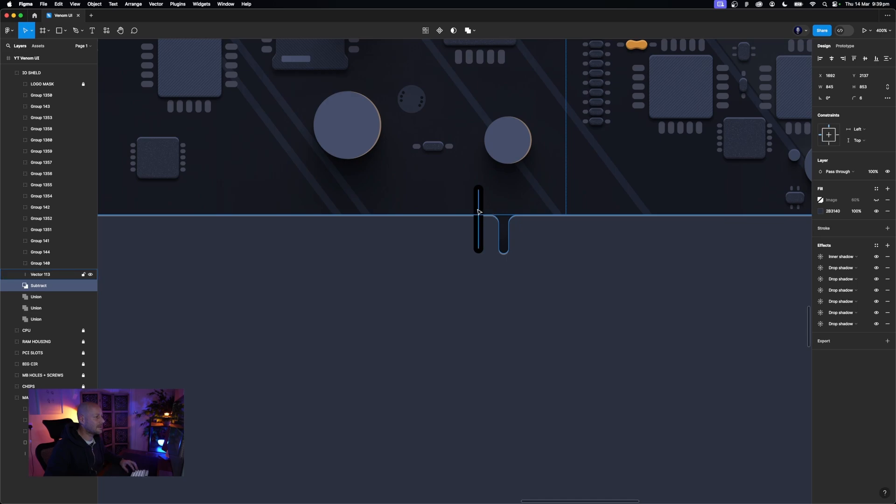
left_click(469, 30)
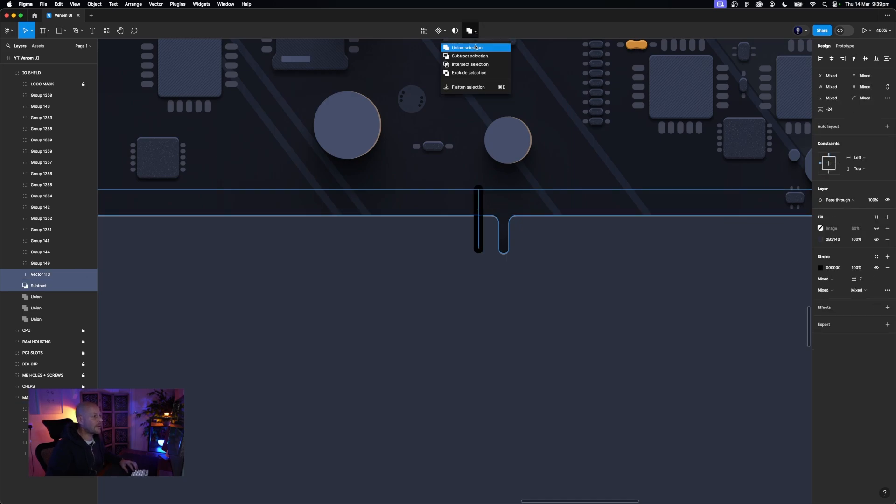
left_click(475, 47)
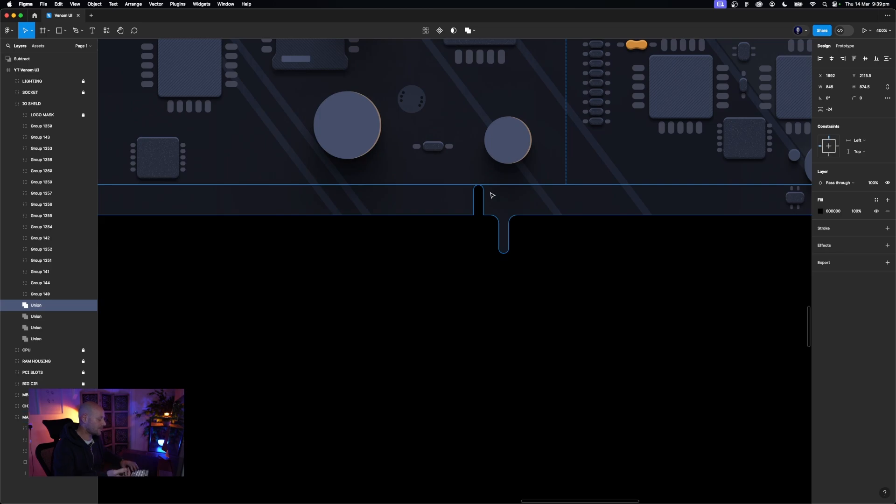
key("super+z")
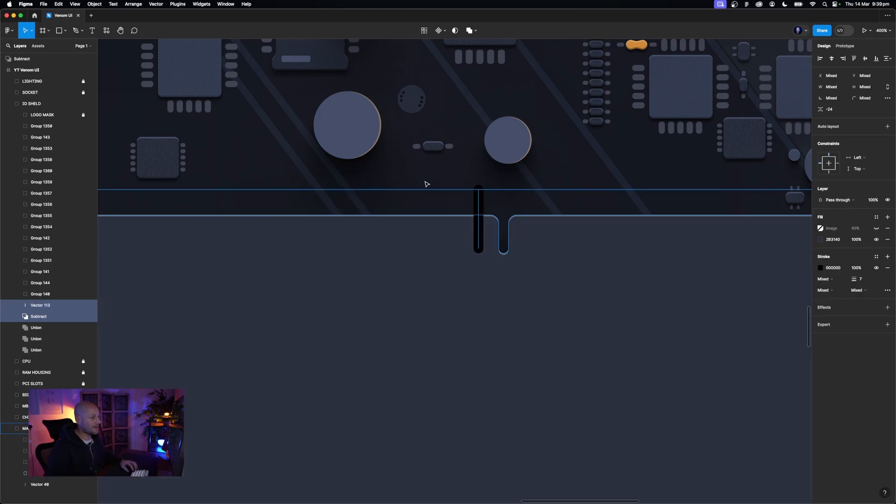
Select the plate's Subtract shape and copy its fill and effect properties
left_click(434, 262)
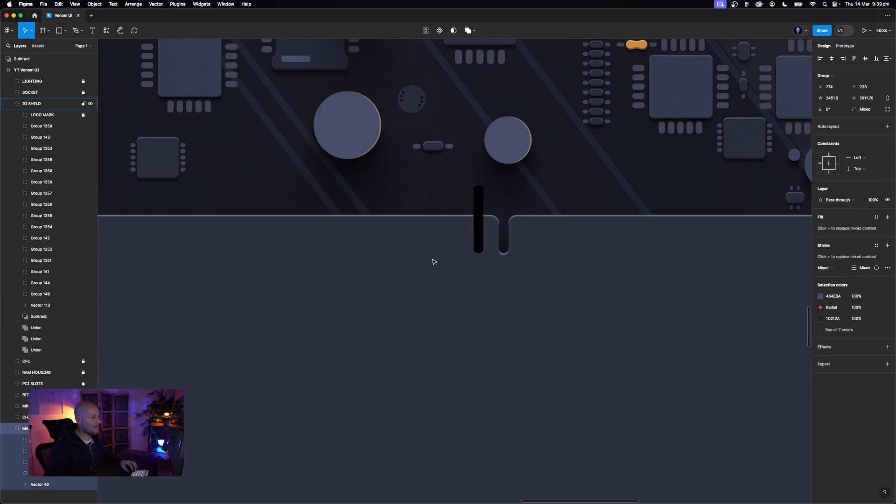
left_click(34, 320)
key("minus")
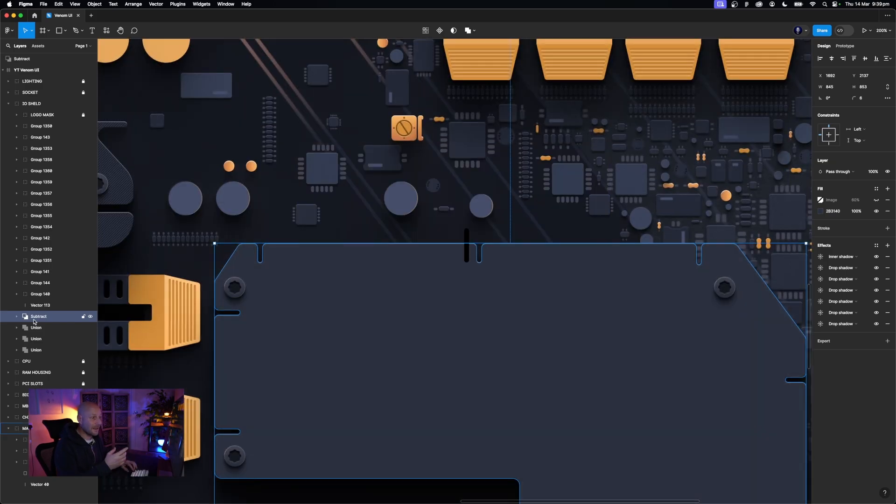
key("alt")
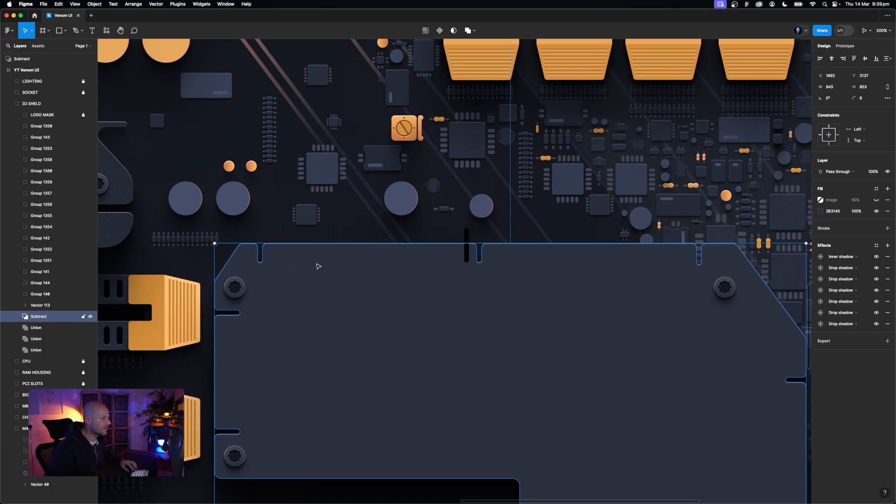
Combine the pasted slot line at the top edge and the plate's Subtract shape with a Union selection
left_click(467, 237, "shift")
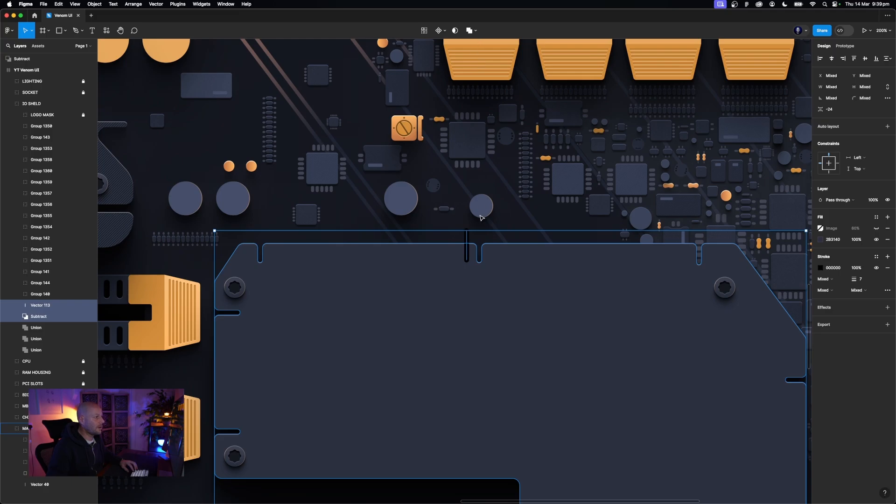
left_click(462, 226)
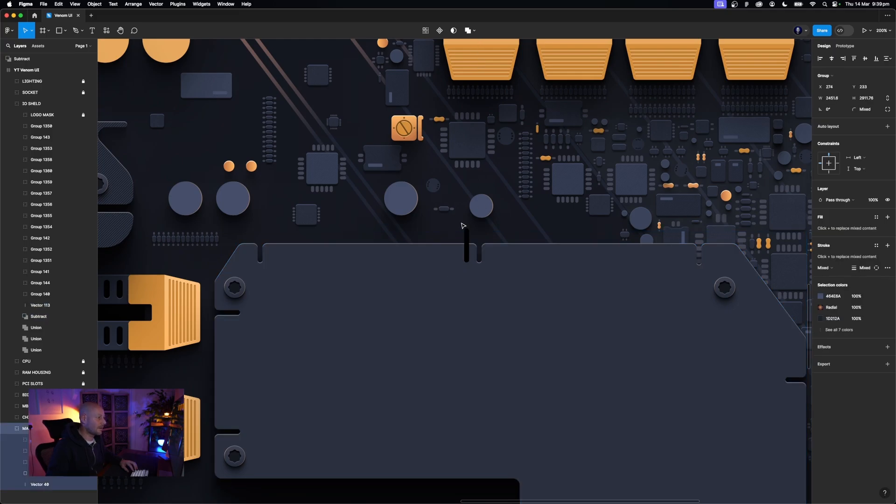
left_click(468, 241)
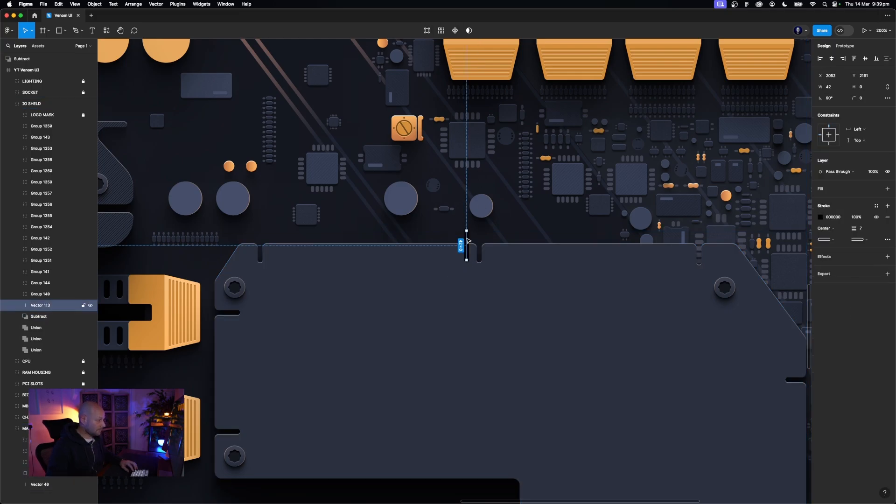
left_click(537, 275, "shift")
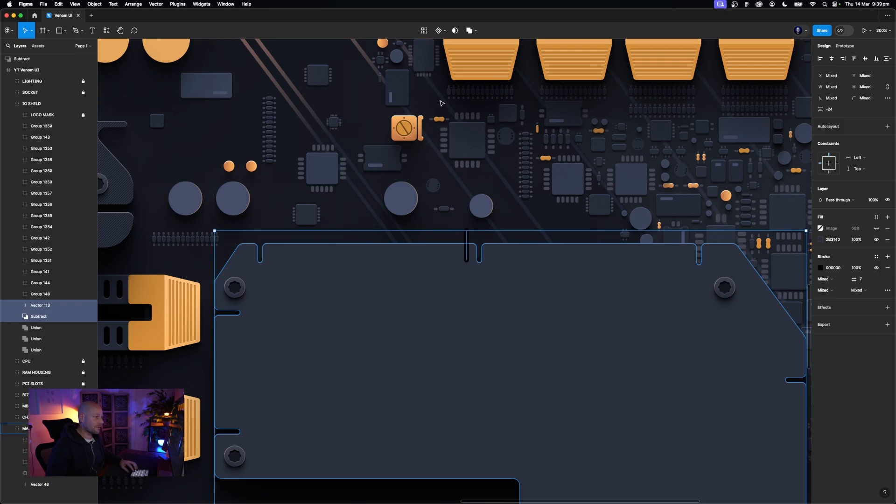
left_click(474, 32)
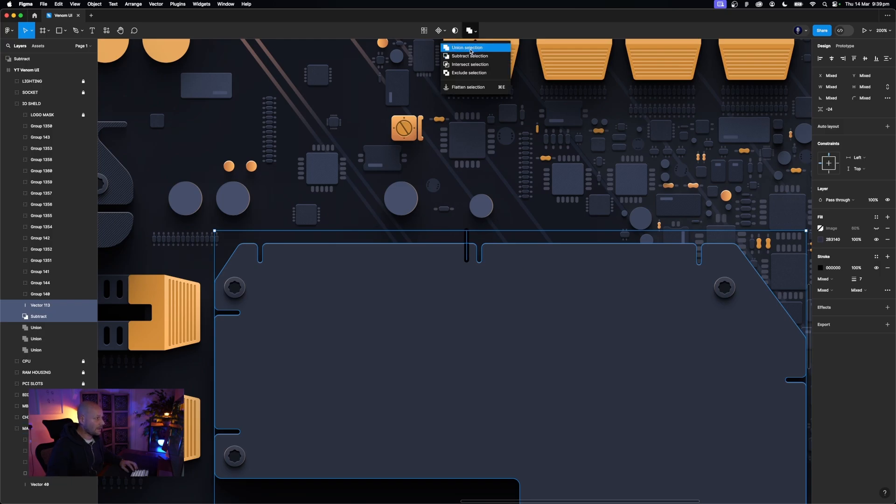
left_click(471, 48)
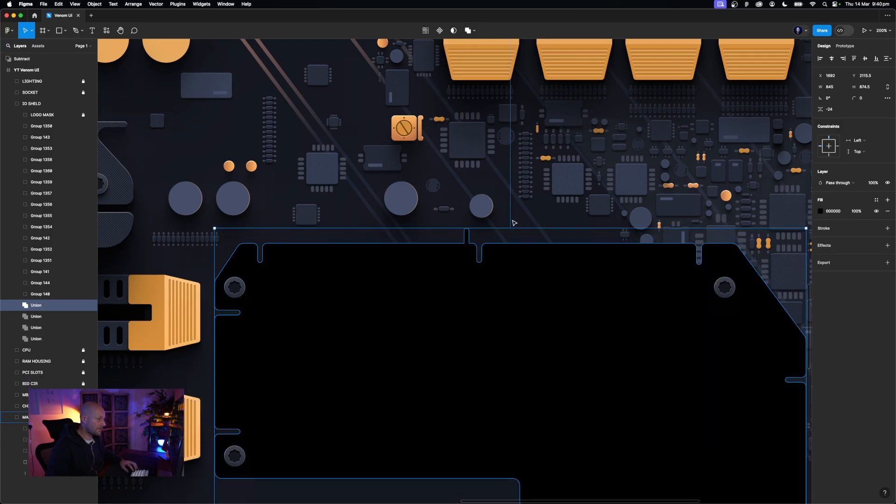
Paste the copied fill and effect properties onto the new Union plate shape
left_click(514, 244)
left_click(515, 261)
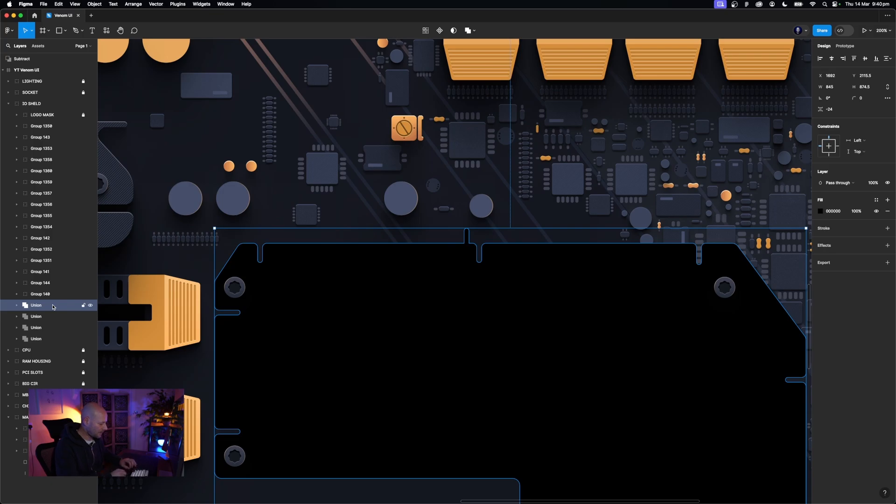
key("alt")
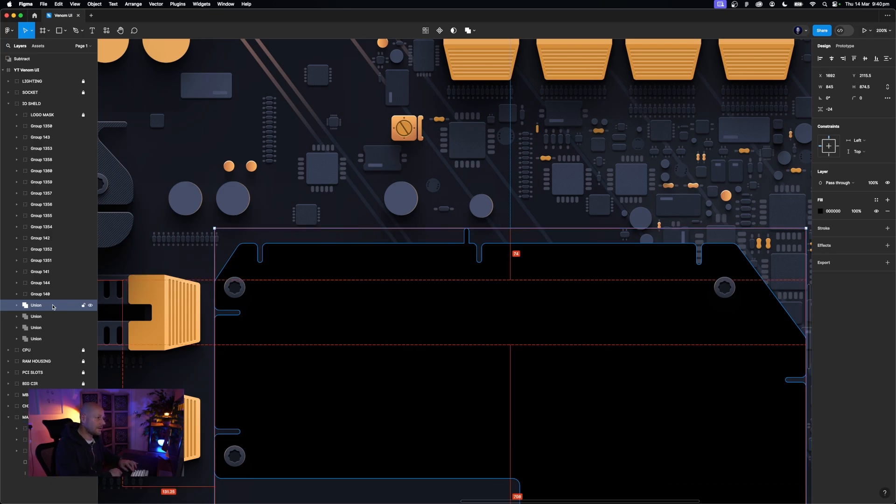
key("super+alt+v")
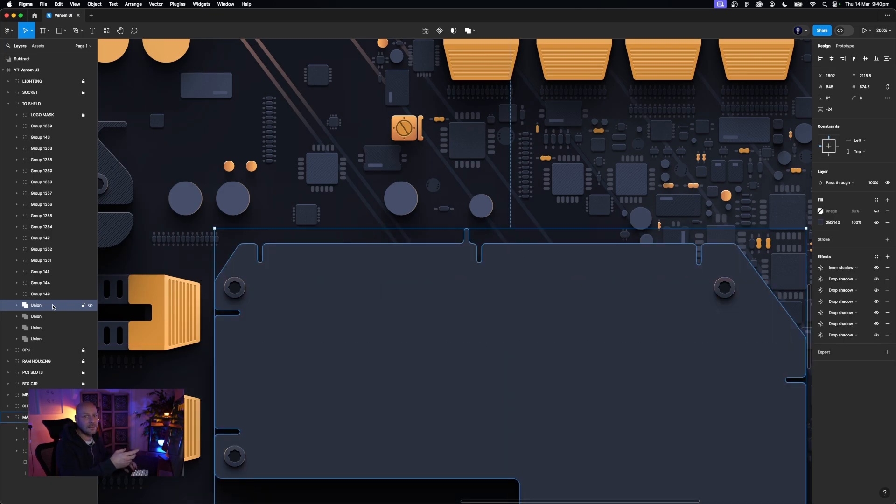
Expand the plate's Union group and duplicate its slot line about 209 px to the right along the top edge
left_click(16, 306)
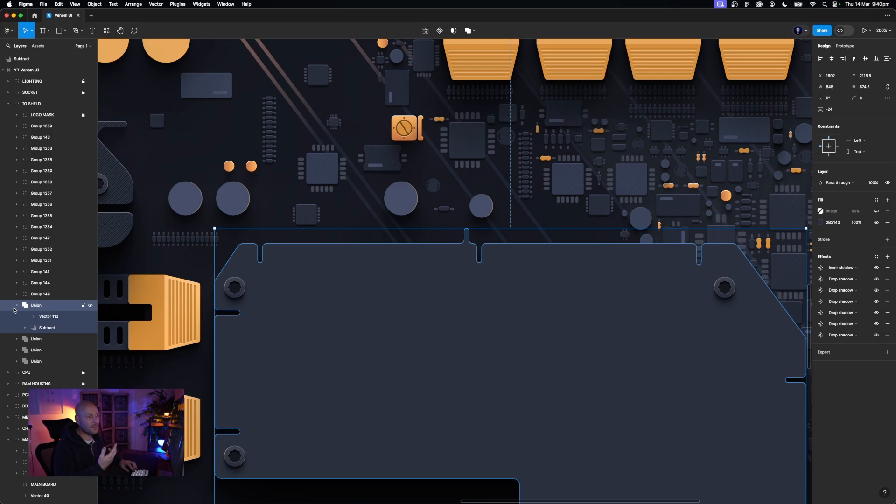
left_click(43, 318)
left_click(40, 307)
left_click(42, 316)
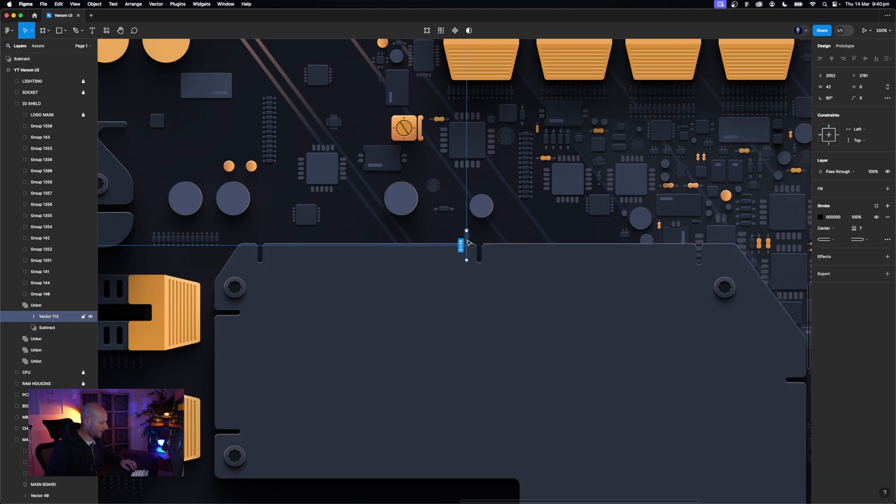
left_click_drag(469, 242, 615, 244)
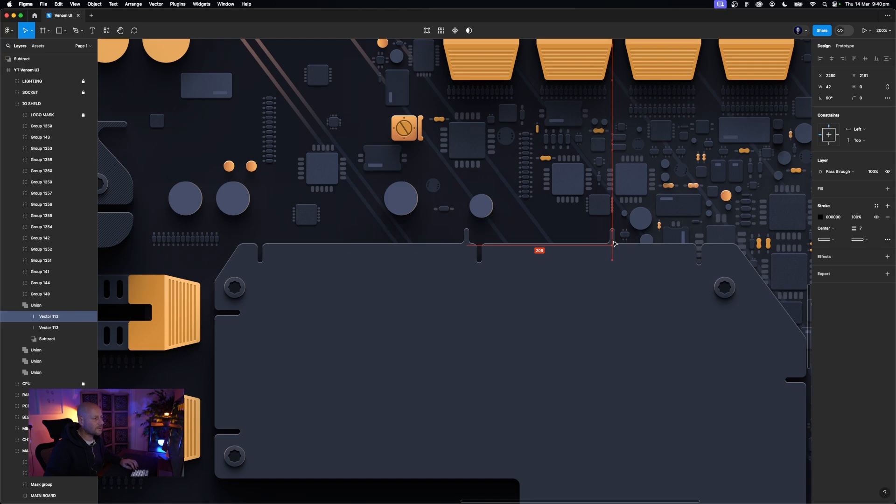
Set the stroke width of both protruding slot lines on the plate's top edge to 4
left_click(467, 238, "shift")
left_click(868, 258)
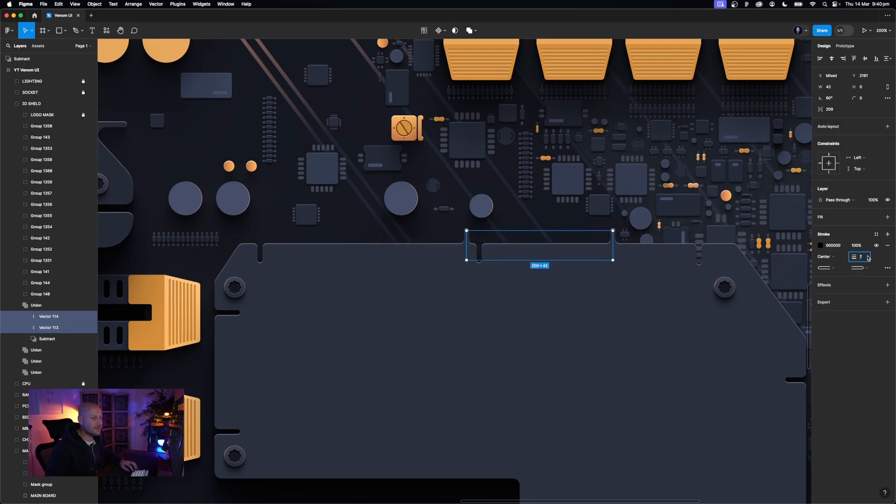
type("8")
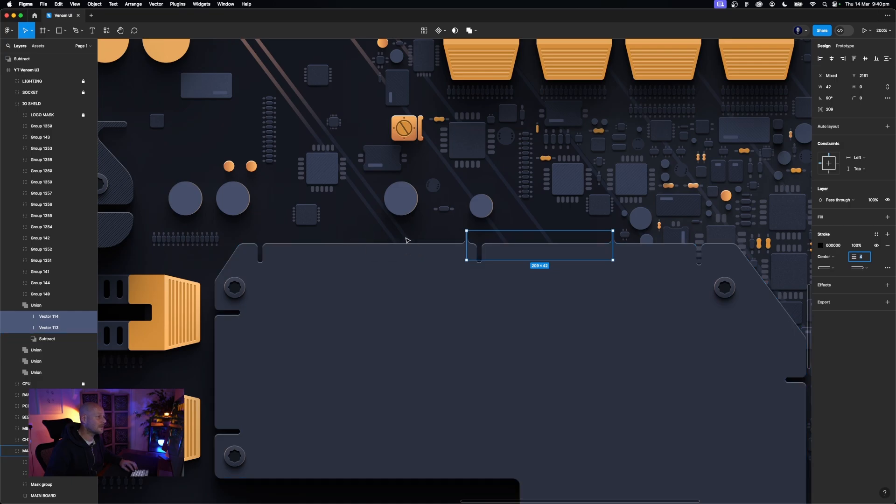
left_click(457, 240)
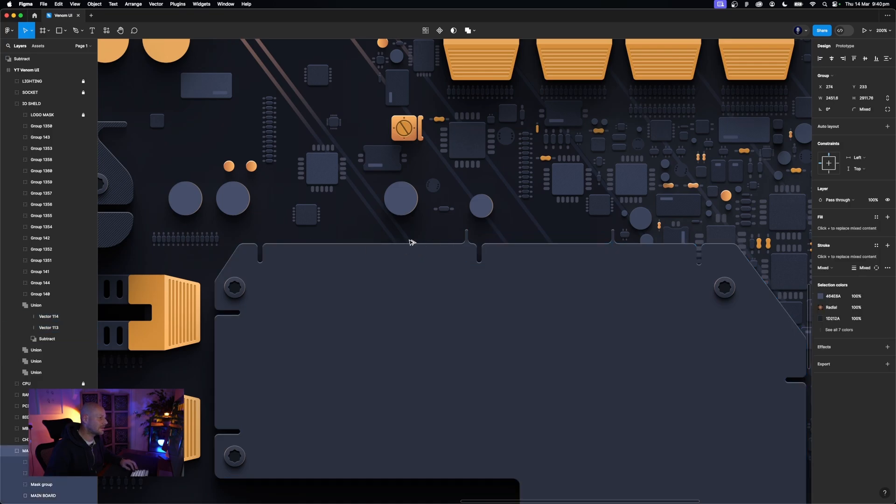
Undo the accidental move of the MAIN BOARD group and collapse that group in the layer list
left_click_drag(410, 243, 463, 243)
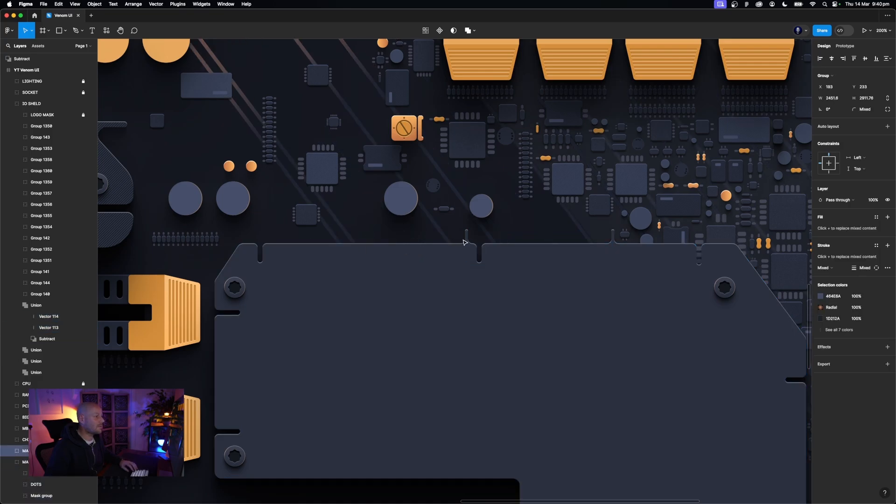
key("super+z")
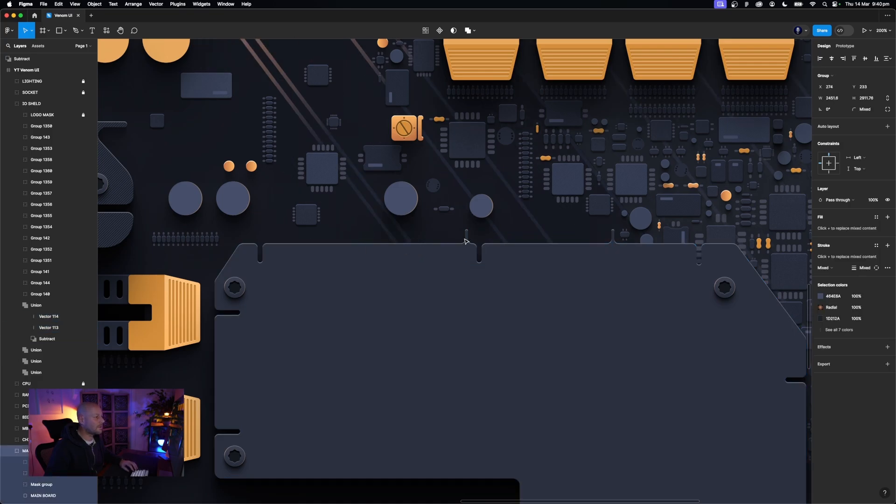
left_click(4, 451)
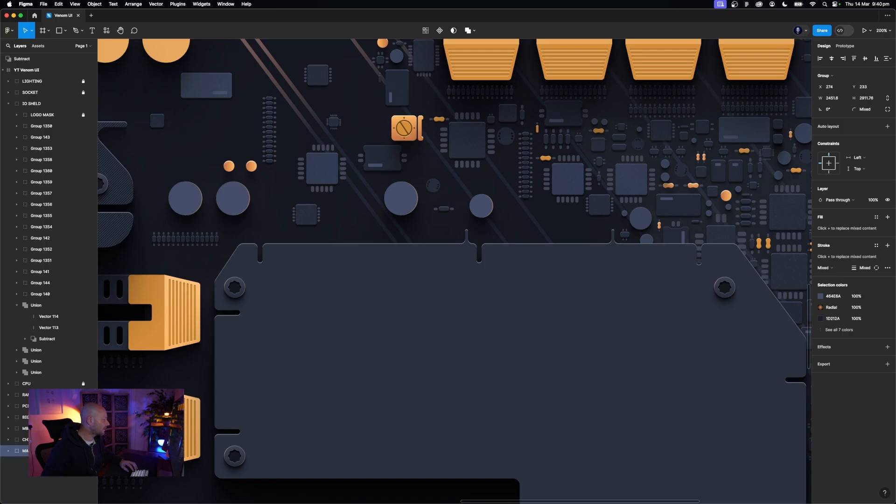
Duplicate a protruding slot line beside the leftmost slot on the plate's top edge and place two horizontal copies along its left edge
left_click(466, 240)
left_click_drag(466, 240, 335, 244)
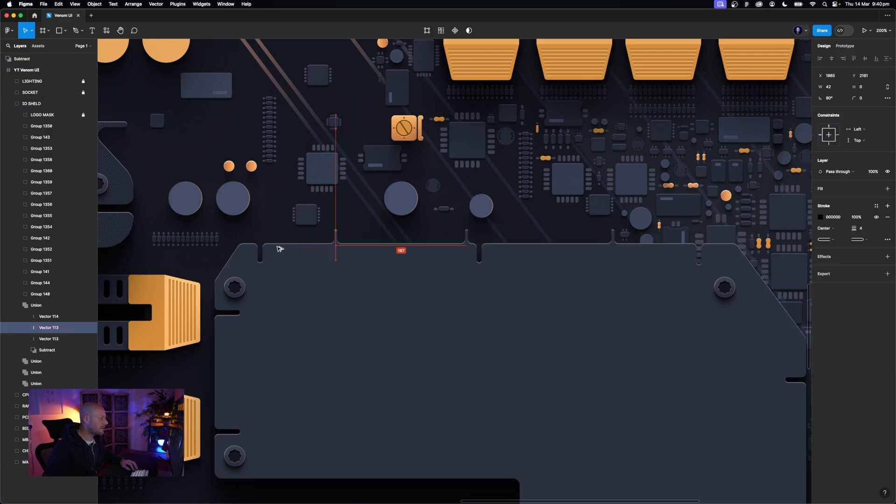
left_click_drag(279, 249, 276, 246)
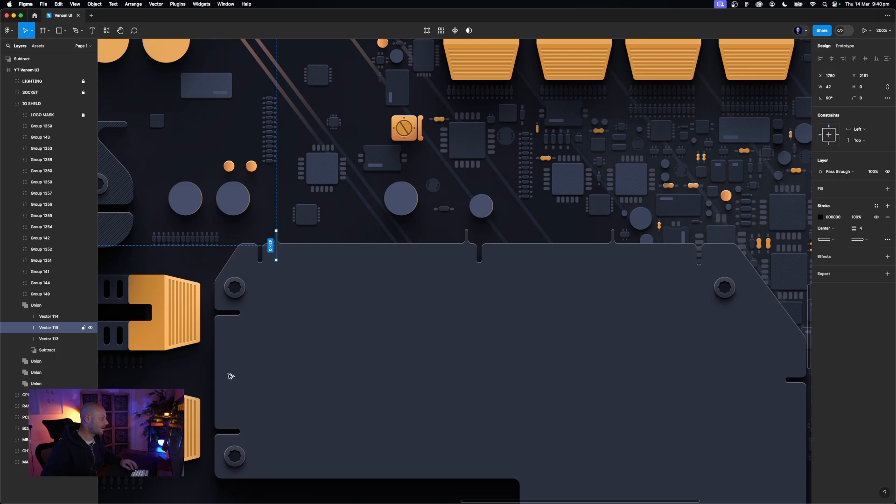
left_click_drag(229, 375, 225, 335)
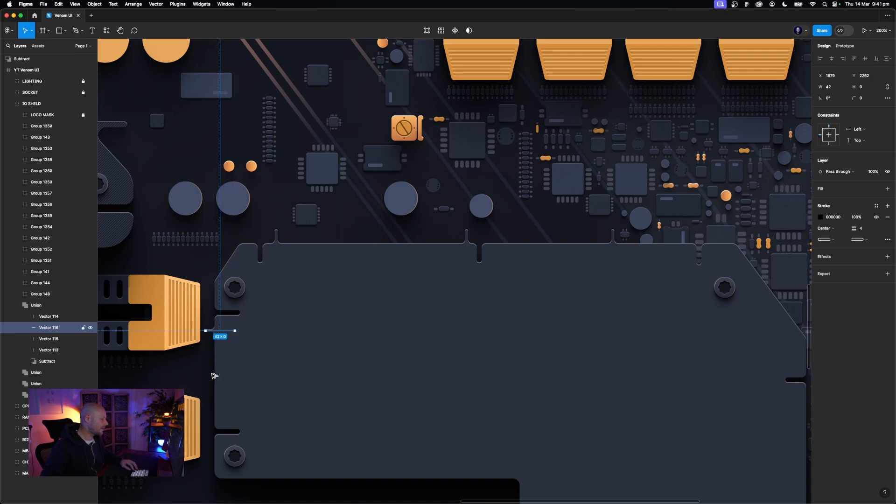
left_click_drag(213, 374, 215, 392)
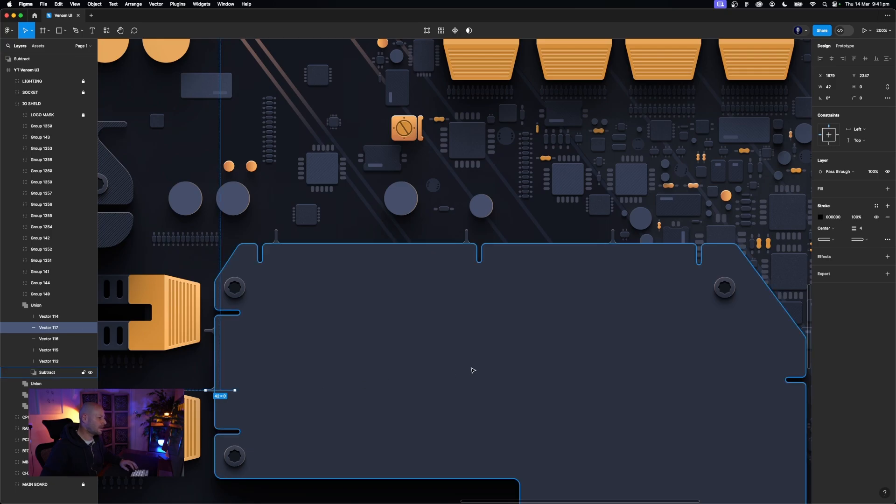
Add two vertical slot line copies on the plate's inner bottom edge and a horizontal copy on its right edge
scroll(473, 370, "down", 5)
scroll(473, 370, "right", 3)
left_click(466, 237)
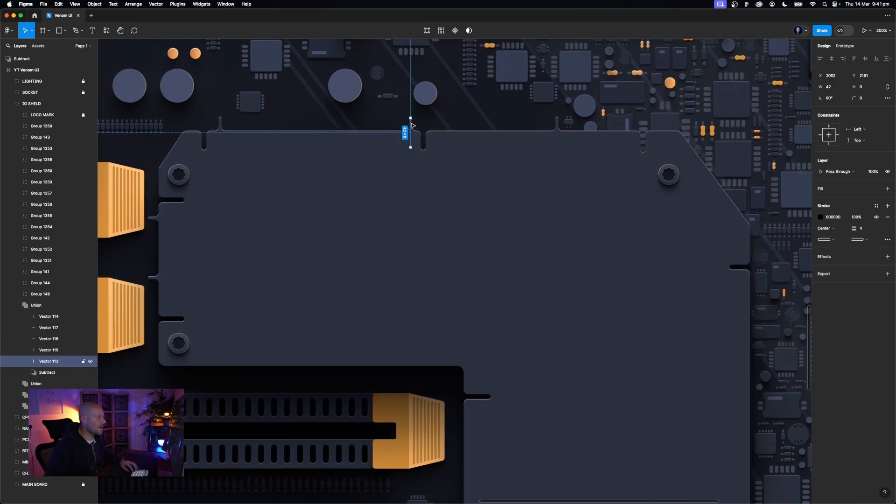
left_click_drag(412, 125, 756, 373)
key("Escape")
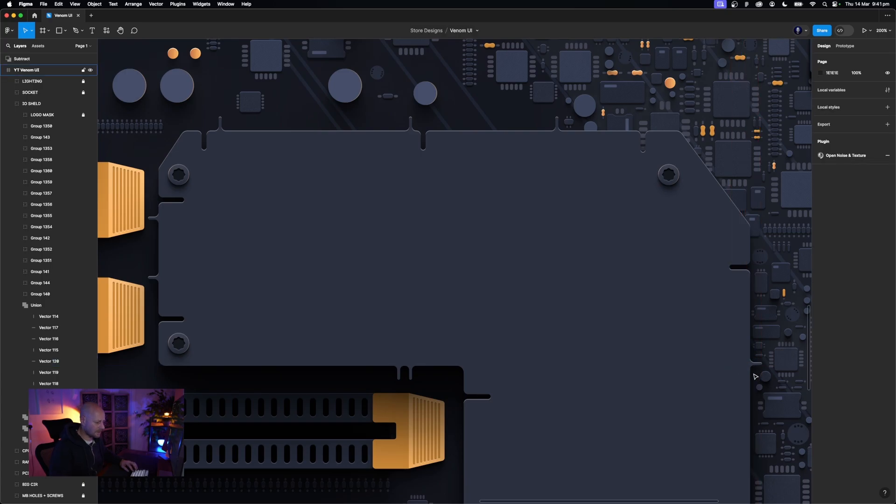
Duplicate a bottom-edge slot line onto the plate's diagonal edge and its lower tip near the bottom screw
key("shift+0")
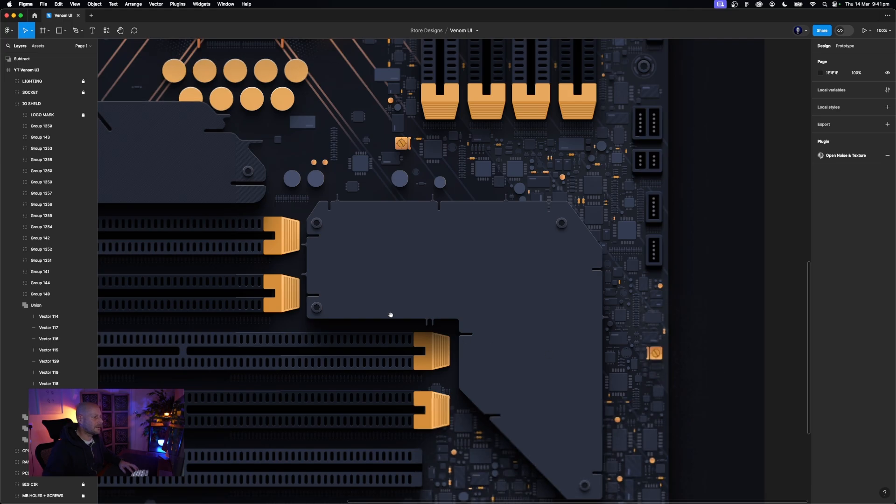
left_click_drag(390, 314, 409, 224)
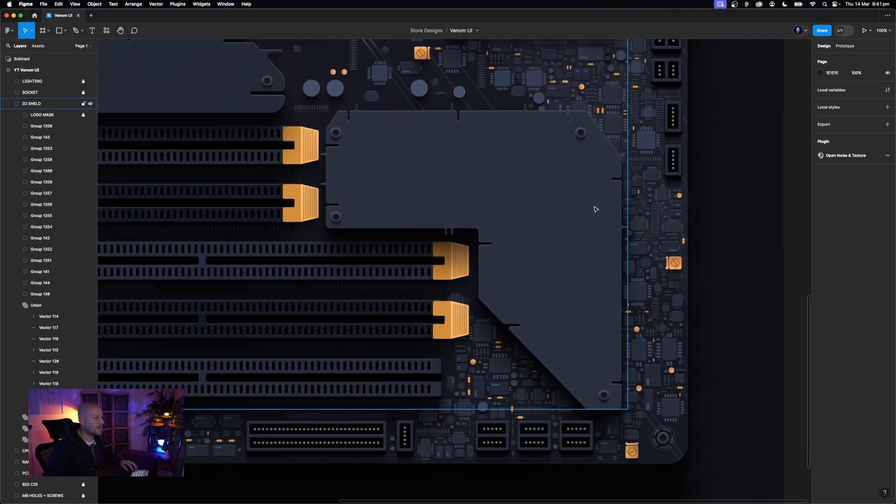
left_click(452, 228)
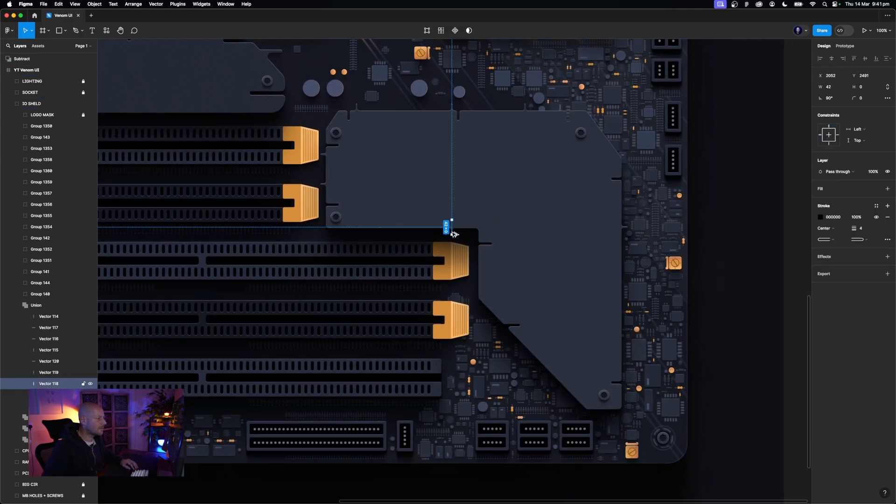
left_click_drag(532, 358, 529, 354)
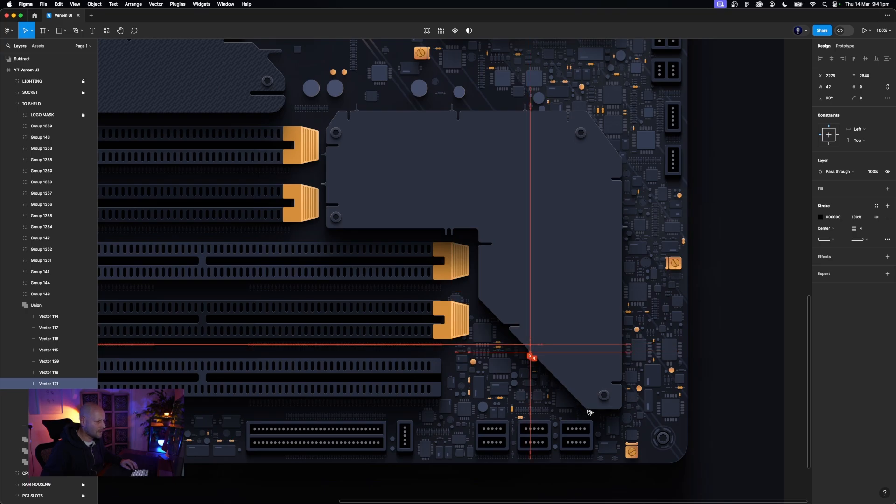
left_click_drag(590, 413, 598, 413)
left_click(746, 344)
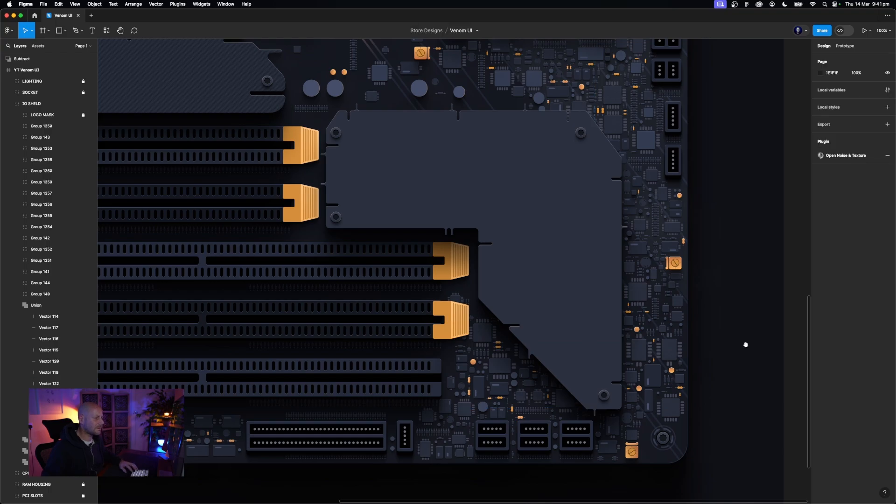
Collapse the IO SHIELD group and hide the CPU and LIGHTING groups
scroll(724, 326, "up", 2)
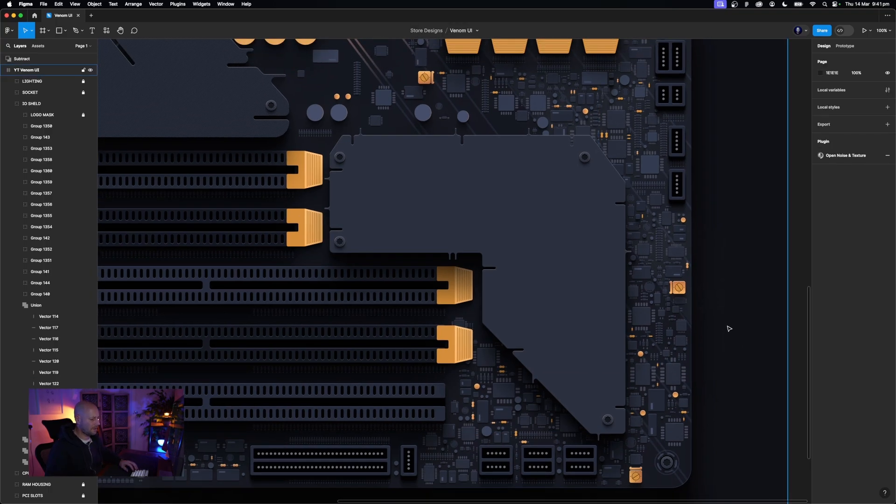
key("minus")
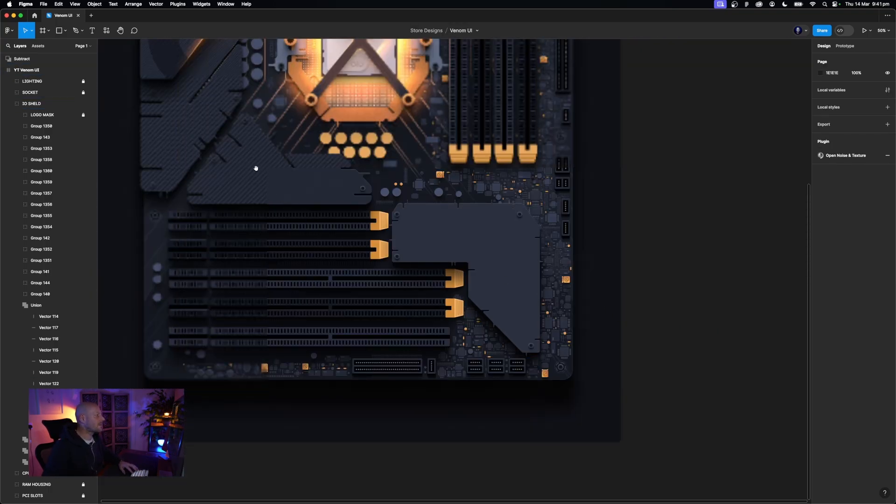
left_click_drag(258, 170, 339, 226)
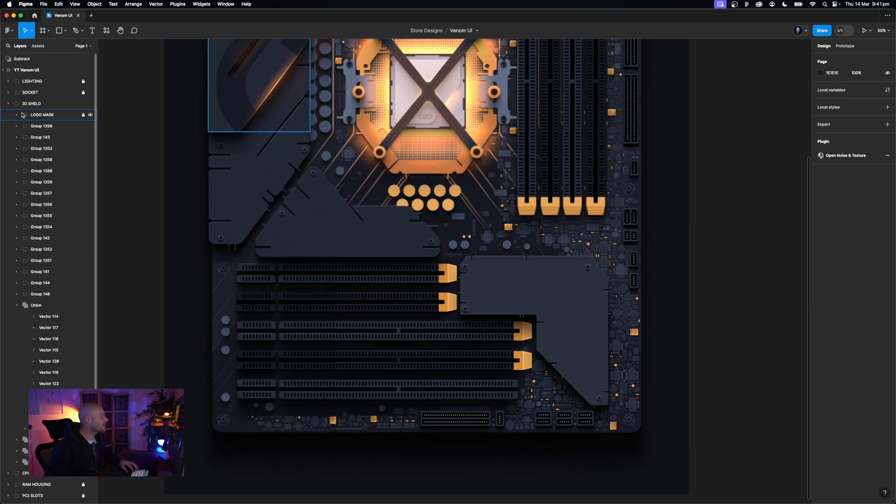
left_click(6, 105)
left_click(7, 105)
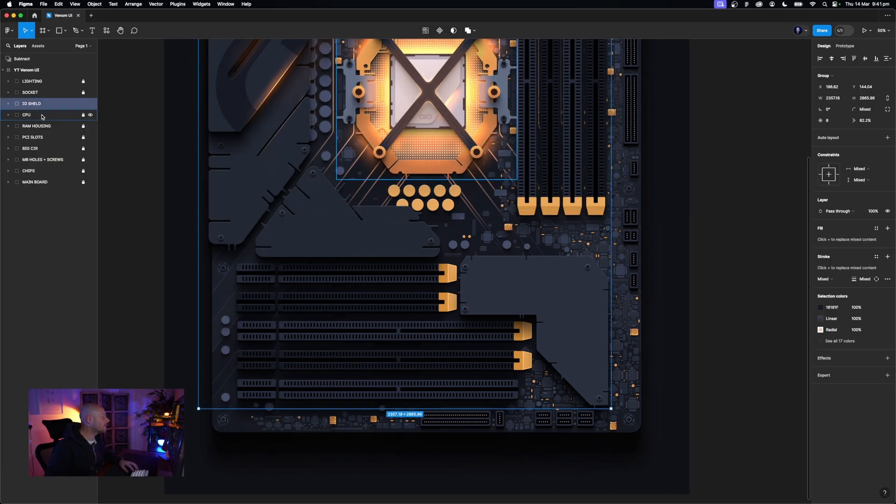
left_click(93, 117)
left_click(91, 116)
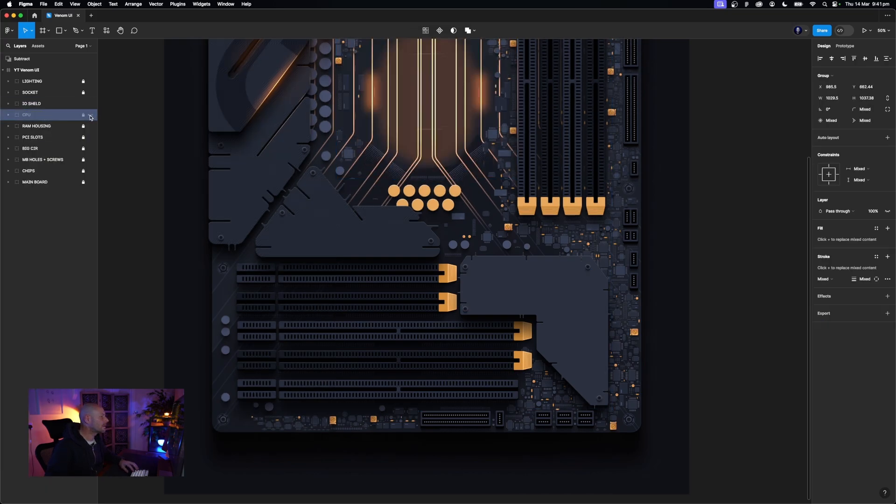
left_click(40, 127)
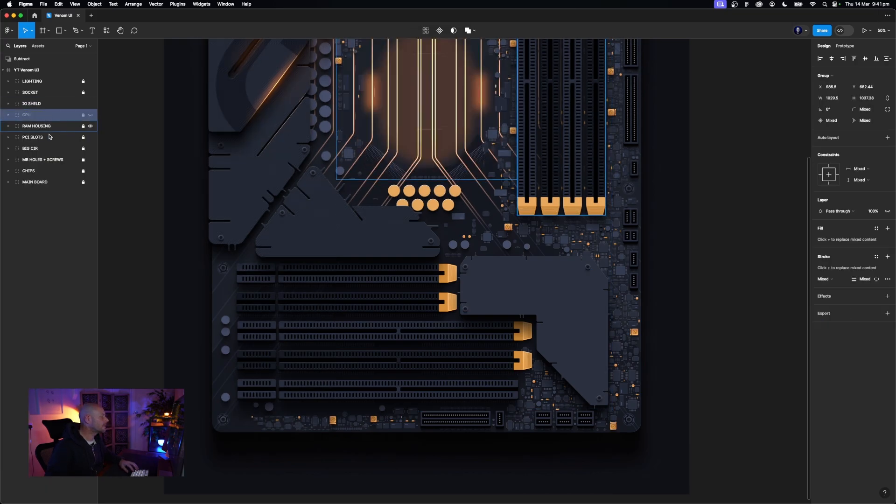
left_click(91, 82)
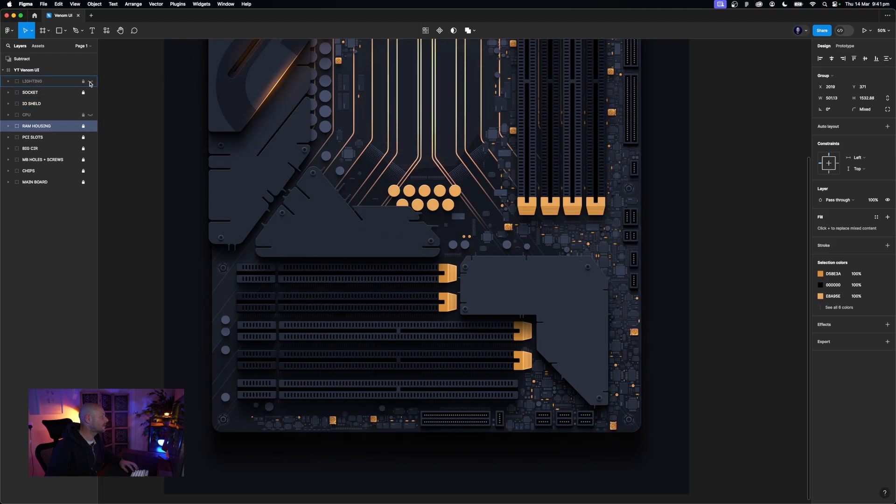
Hide the PCI SLOTS, MB HOLES + SCREWS and CHIPS groups
scroll(129, 175, "up", 5)
scroll(129, 176, "down", 1)
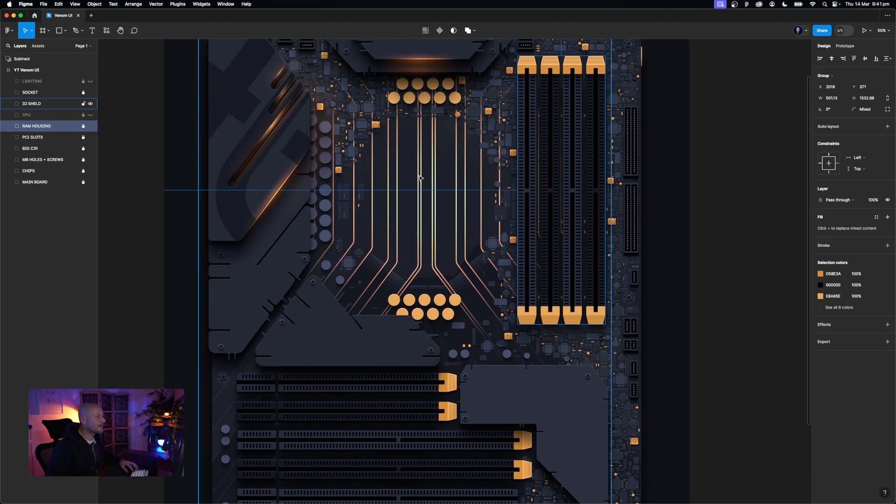
left_click(91, 138)
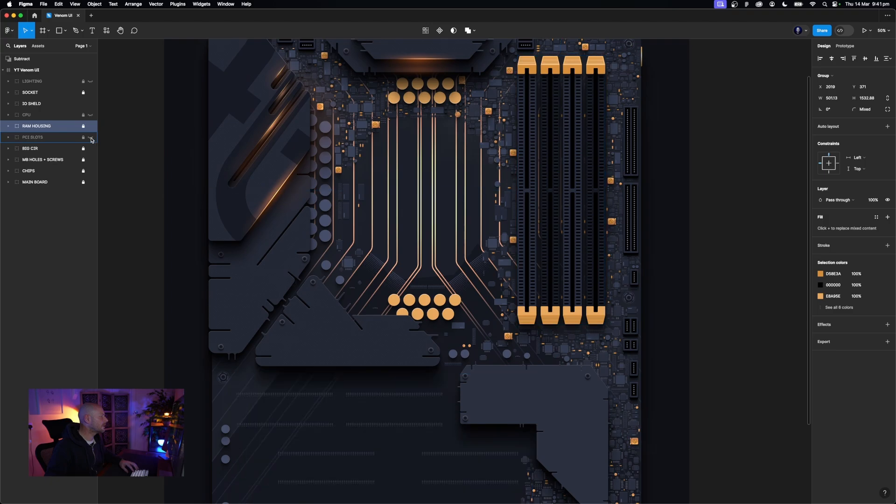
left_click(91, 161)
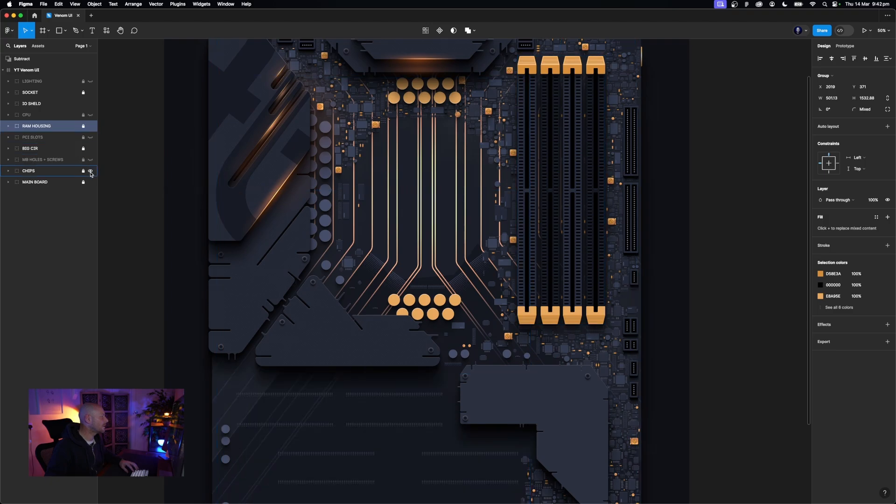
left_click(91, 172)
Examine the L-shaped plate's cut slots and protruding tabs with the surrounding components hidden
left_click(747, 231)
scroll(648, 252, "down", 5)
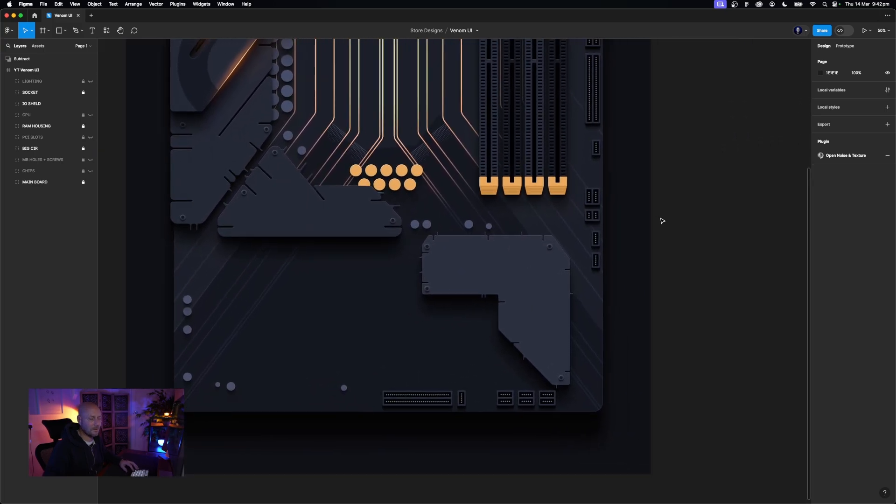
key("super+equal")
key("super+equal")
key("super+minus")
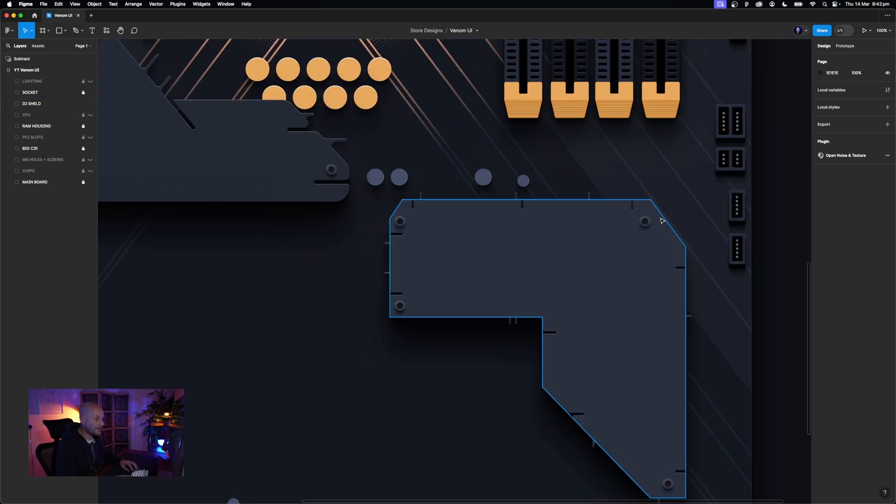
left_click(516, 200, "super")
mouse_move(518, 200)
left_mouse_down()
mouse_move(498, 202)
mouse_move(512, 201)
left_mouse_up()
left_click(775, 249)
scroll(747, 243, "down", 2)
scroll(747, 242, "right", 2)
scroll(731, 237, "down", 1)
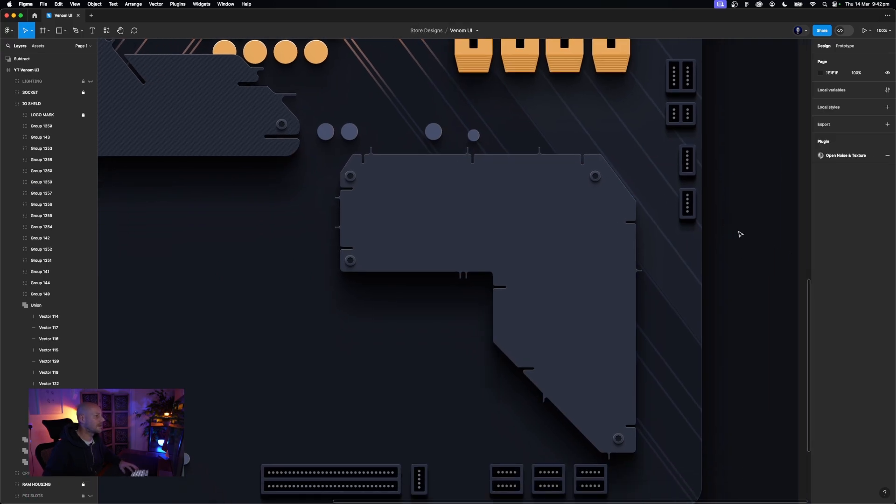
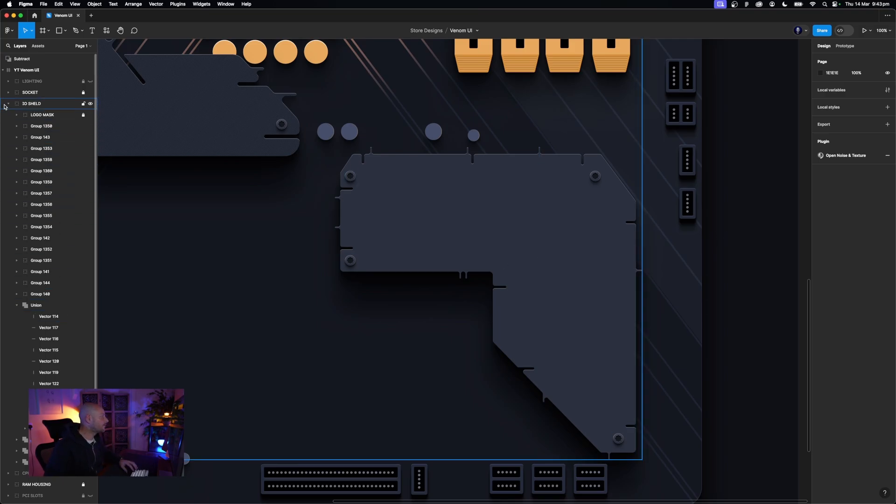
Collapse the IO SHIELD group and examine the board's circuit traces and the heatsink plates beside them
left_click(48, 105)
left_click(7, 106)
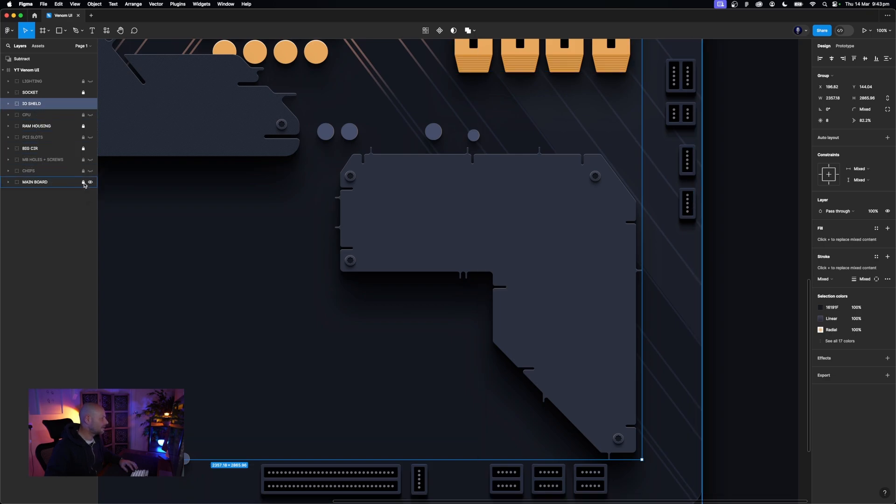
left_click(761, 187)
scroll(728, 201, "up", 5)
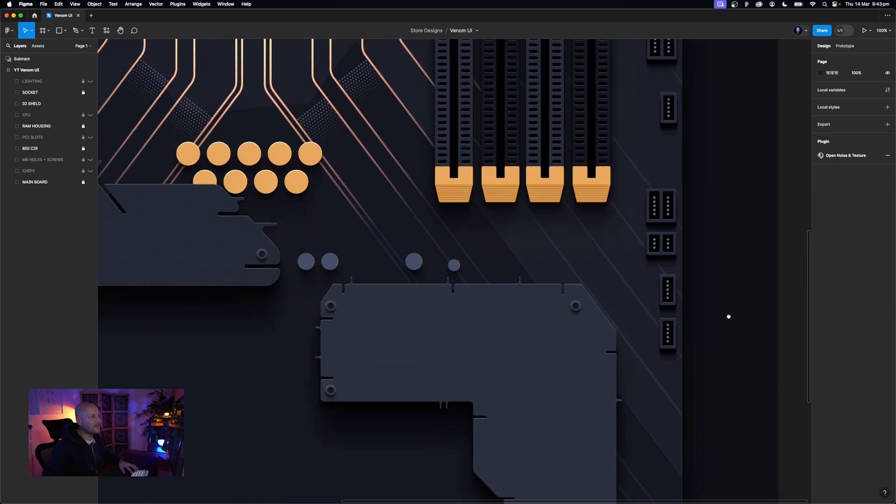
scroll(729, 317, "left", 8)
scroll(621, 232, "up", 10)
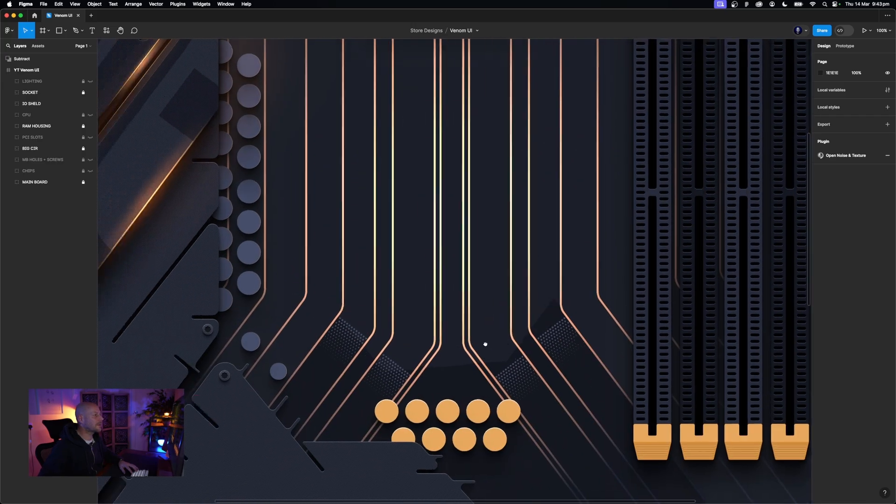
left_click_drag(485, 344, 466, 364)
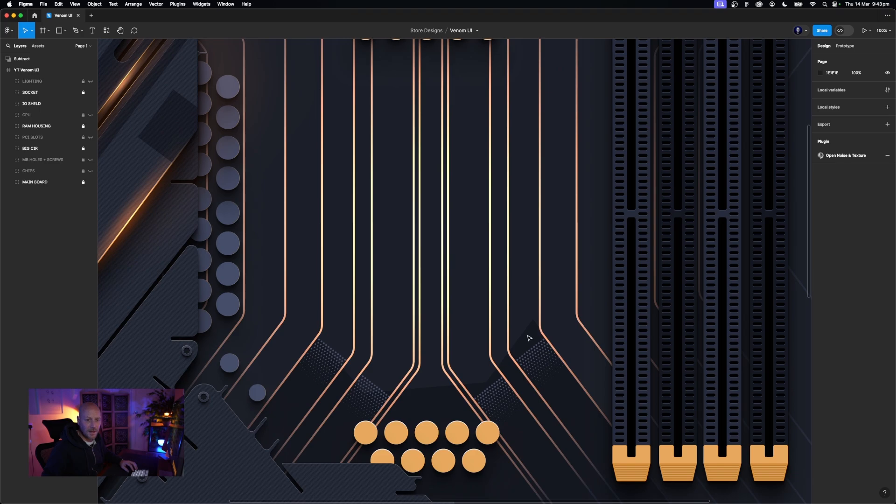
left_click_drag(344, 224, 578, 205)
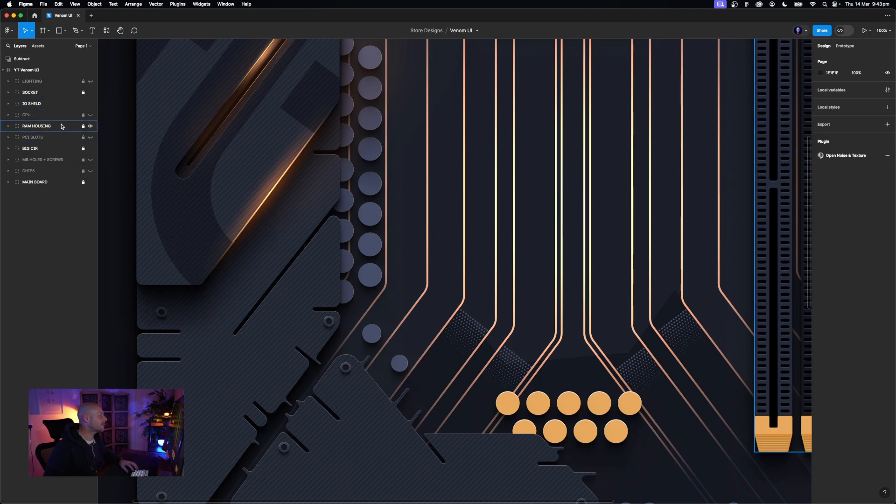
Select the IO SHIELD group and expand it to list its layers
left_click(18, 105)
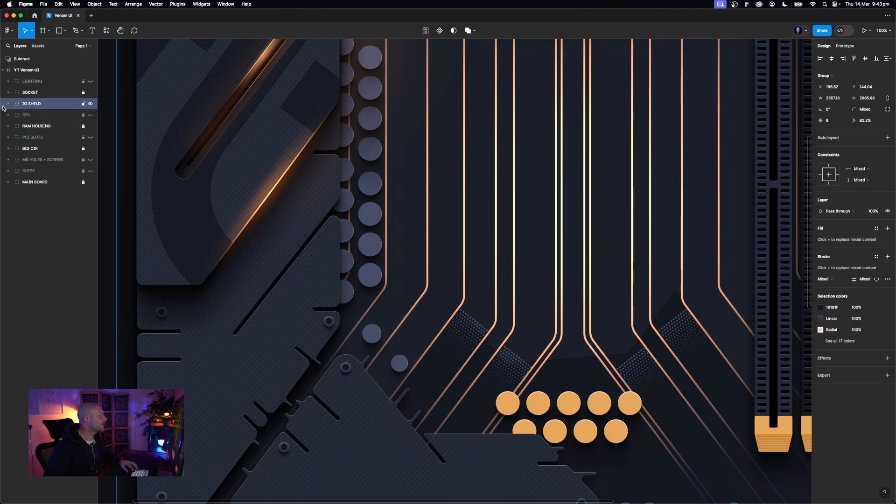
left_click(8, 103)
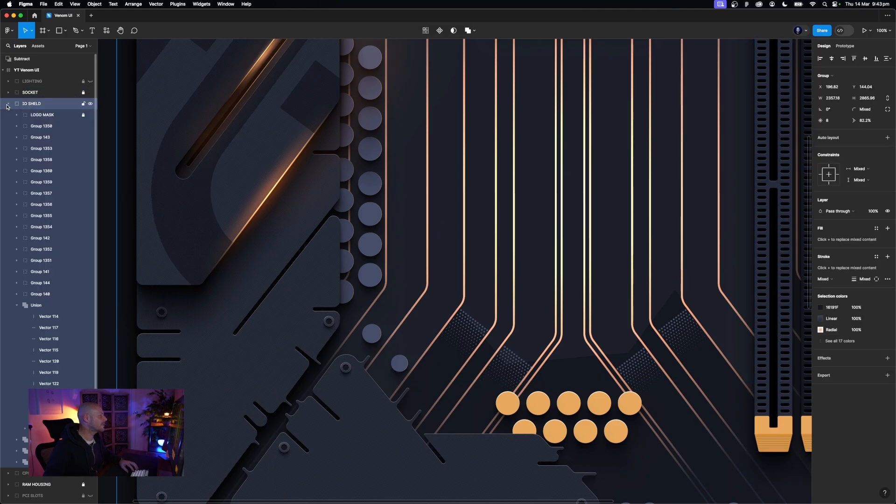
Collapse the expanded Union in the IO SHIELD group and hide Group 1350 with the glowing cover details
left_click(15, 307)
left_click(45, 117)
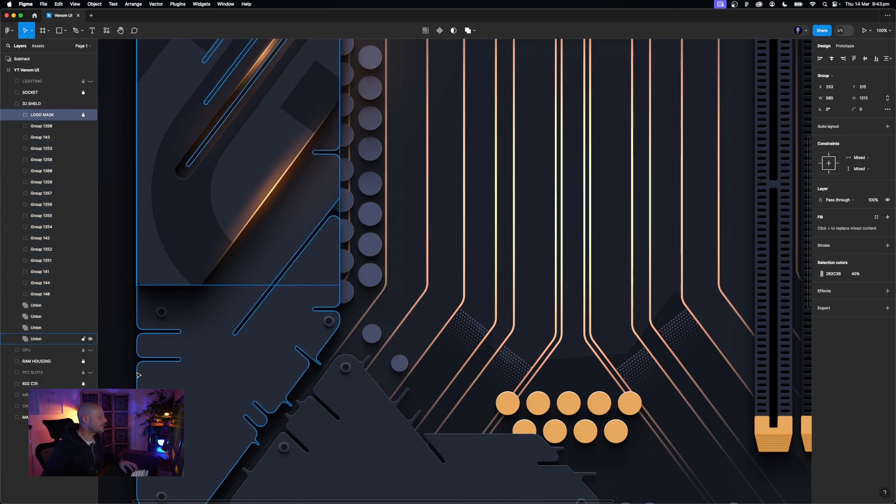
left_click(259, 193)
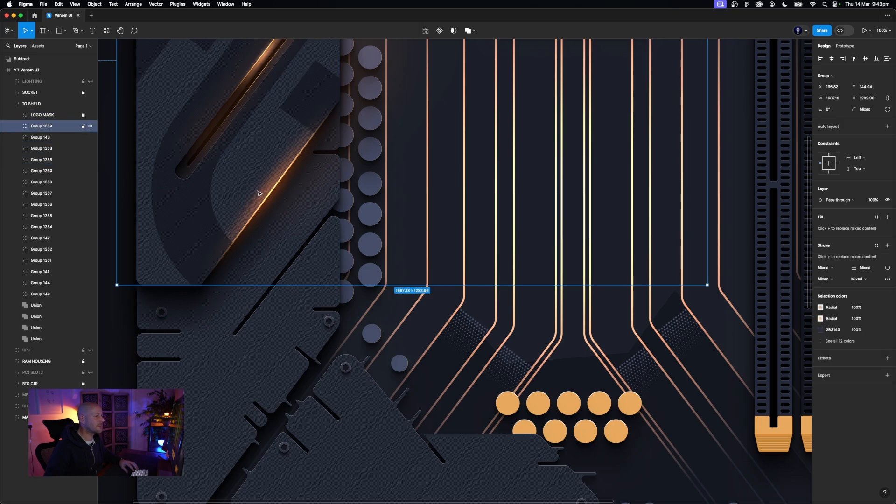
scroll(259, 193, "up", 3)
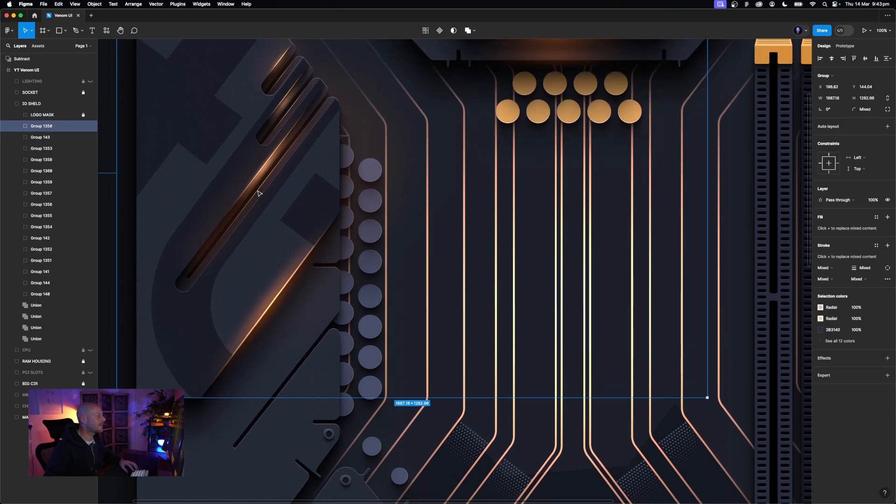
left_click(91, 127)
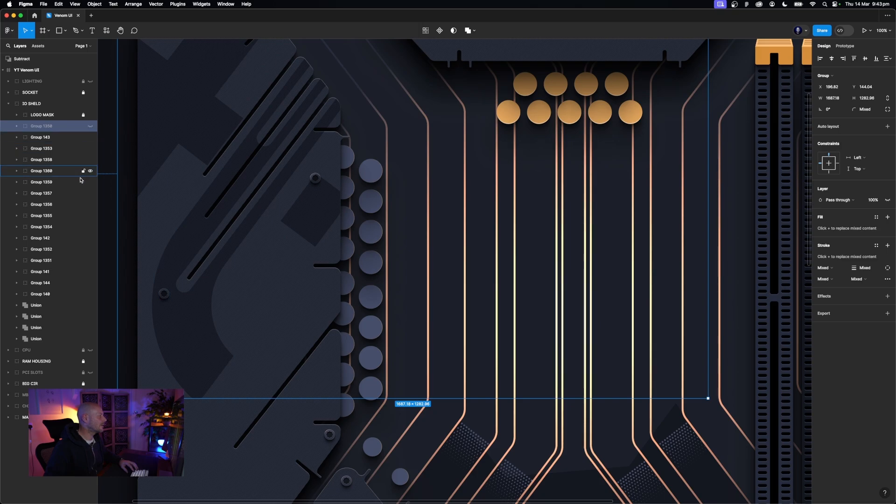
Hide the tall slotted Union plate along the board's edge and clear the selection
left_click(60, 342)
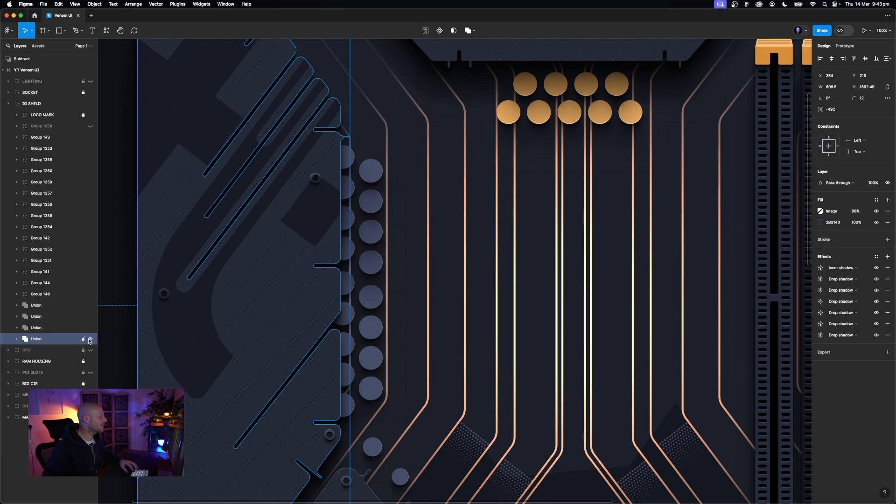
left_click(90, 339)
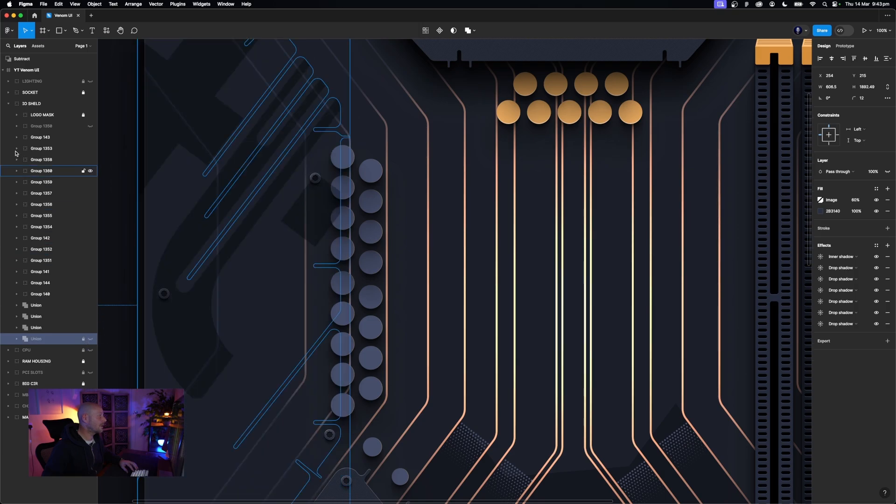
left_click(117, 225)
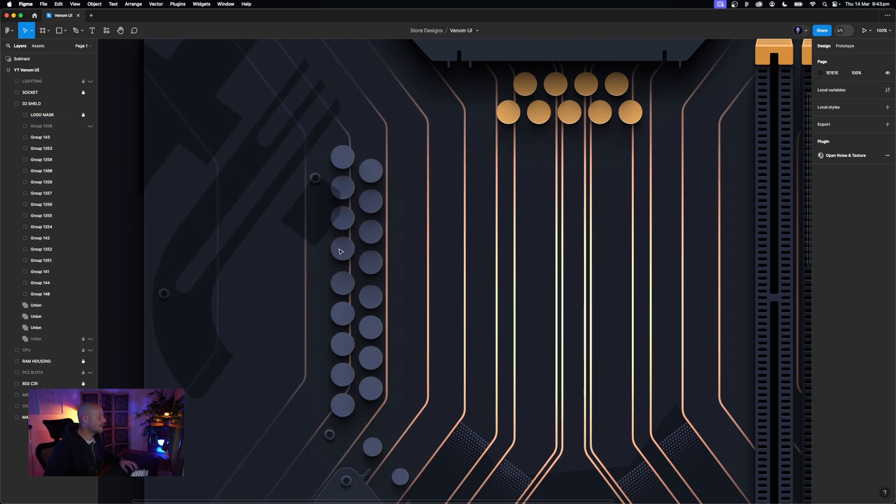
Select the L-shaped plate's base shape to locate its layers, and collapse its Union to examine the whole plate
scroll(426, 286, "down", 10)
scroll(426, 286, "right", 8)
scroll(426, 286, "down", 5)
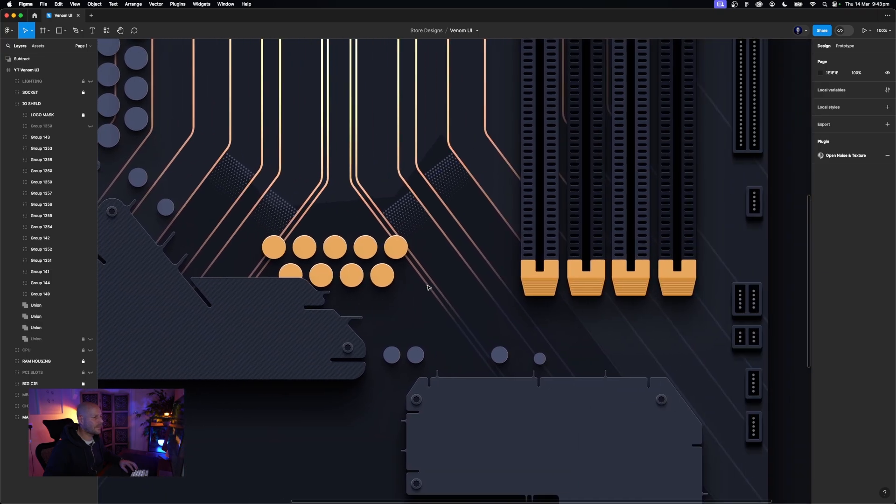
left_click(504, 280)
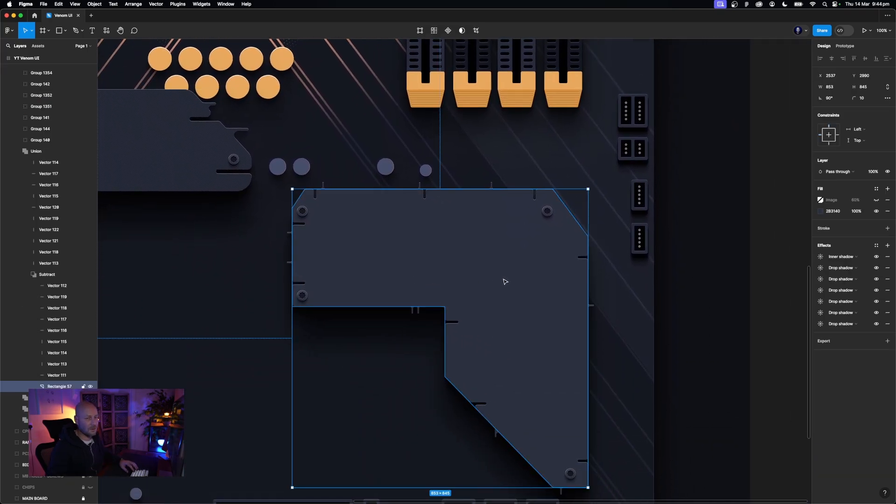
left_click(17, 152)
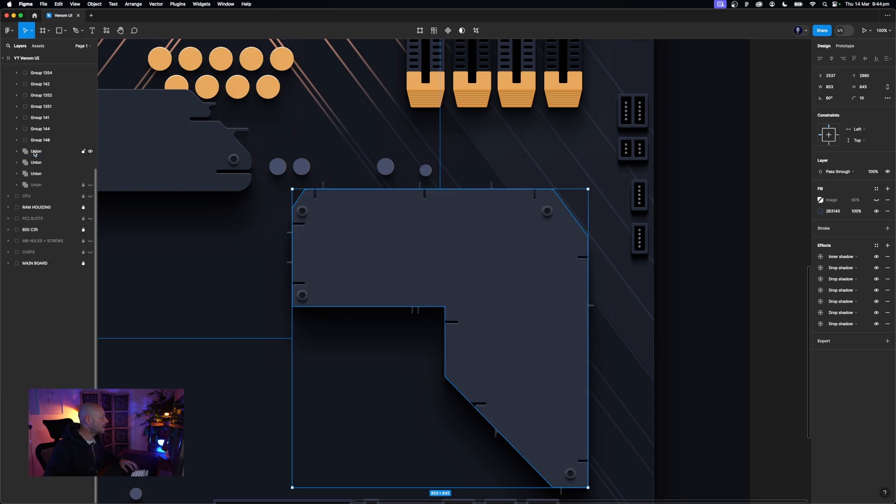
left_click(37, 152)
left_click(740, 316)
scroll(746, 322, "left", 2)
scroll(746, 322, "up", 1)
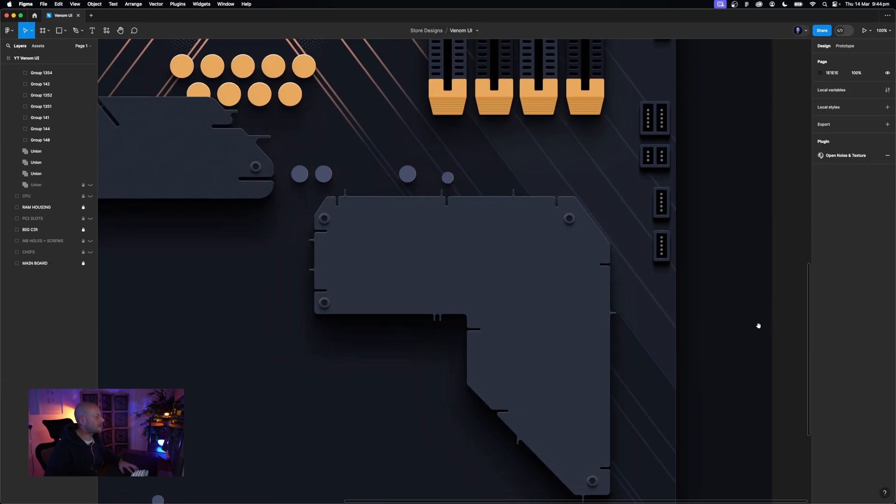
Select the Union plates one after another to compare their slotted outlines, including the hidden one
left_click(49, 163)
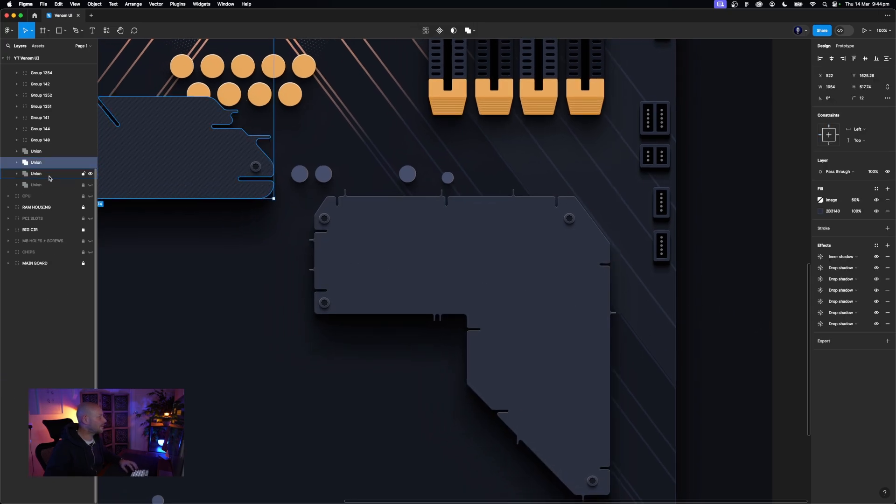
left_click(49, 175)
left_click(43, 151)
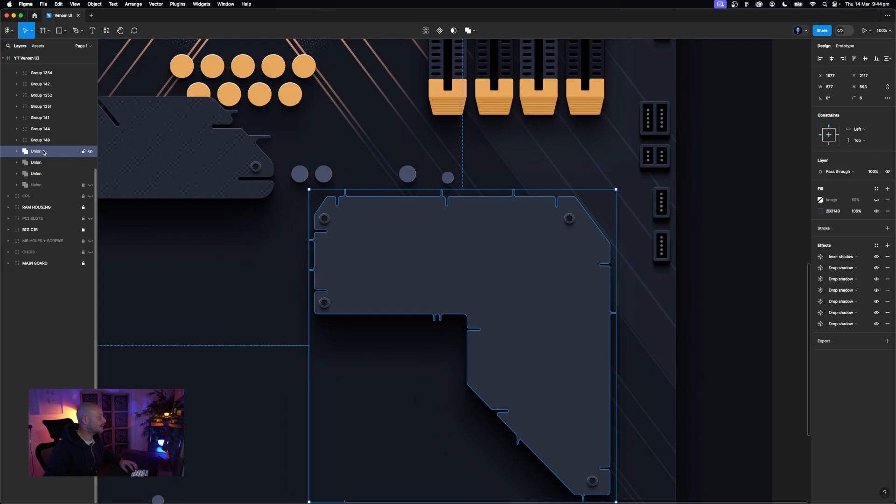
left_click(41, 184)
scroll(145, 190, "left", 5)
scroll(144, 190, "up", 3)
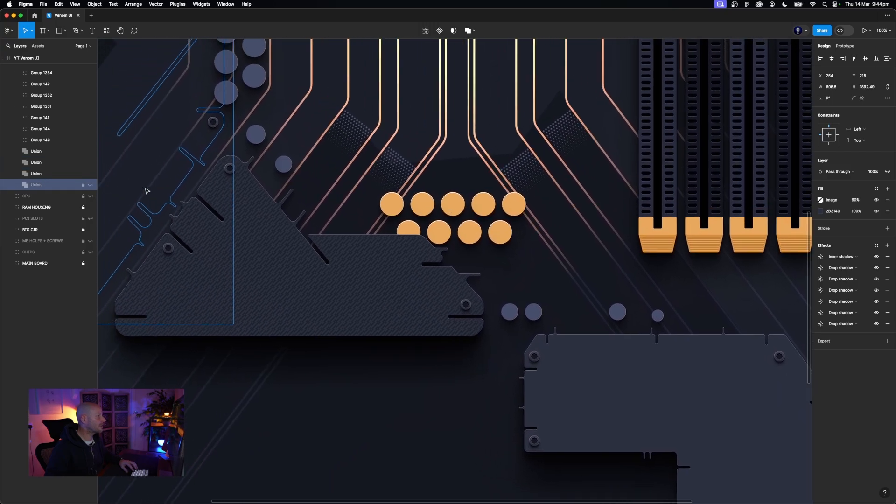
scroll(147, 191, "left", 3)
scroll(146, 190, "up", 3)
scroll(256, 278, "up", 1)
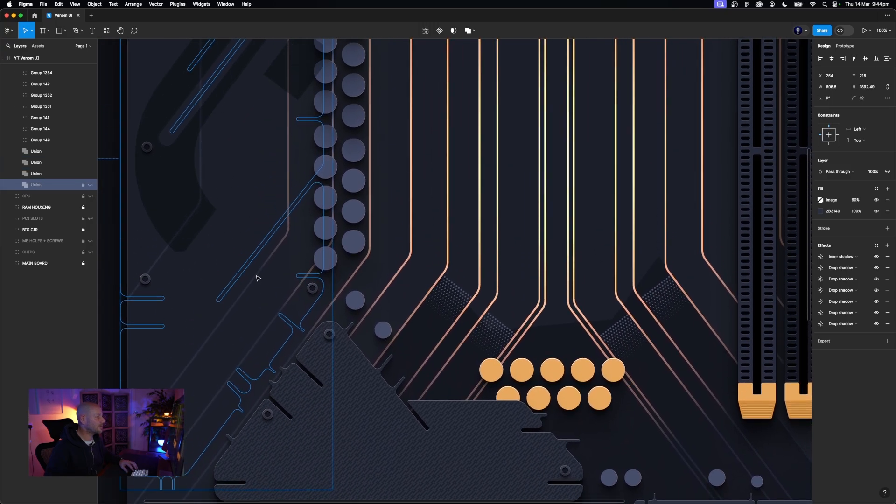
Open the L-shaped plate's base shape for vector editing, inspect its chamfered corner point, and exit without changes
key("super+minus")
key("super+plus")
scroll(255, 271, "down", 6)
scroll(255, 271, "right", 5)
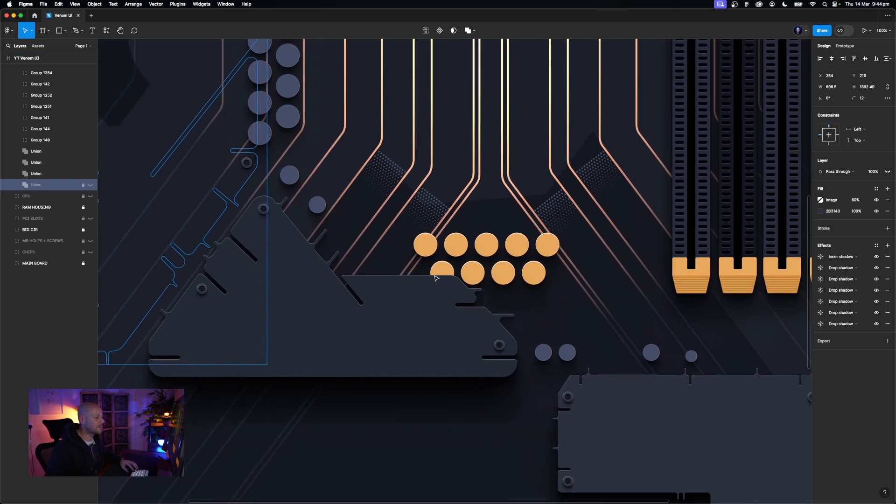
scroll(436, 279, "down", 2)
scroll(436, 278, "right", 2)
left_click(734, 292)
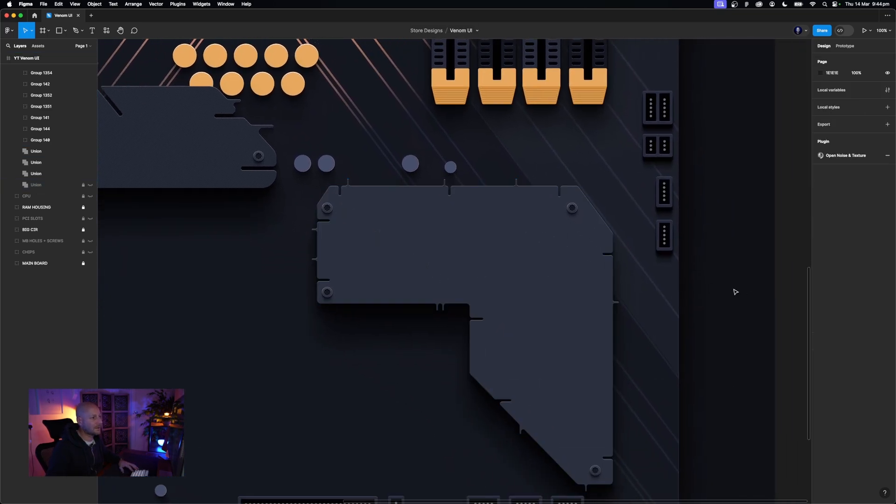
left_click_drag(734, 293, 714, 261)
left_click(582, 218)
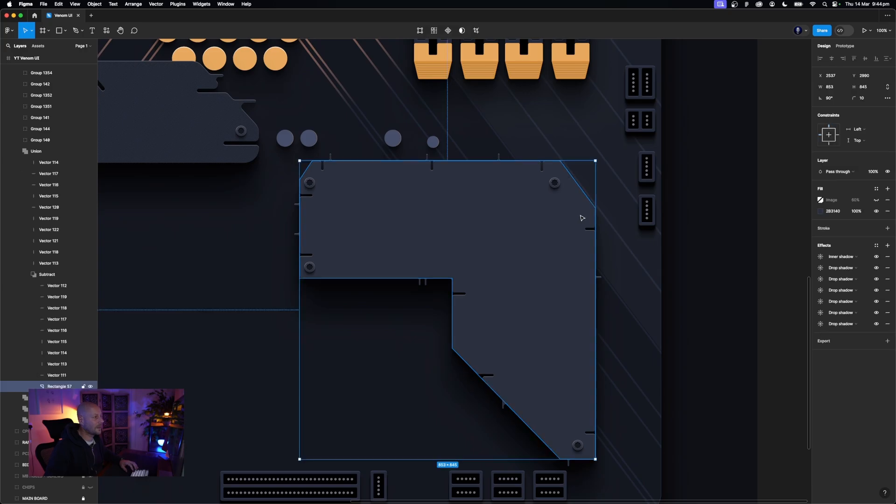
double_click(582, 218)
left_click(560, 161)
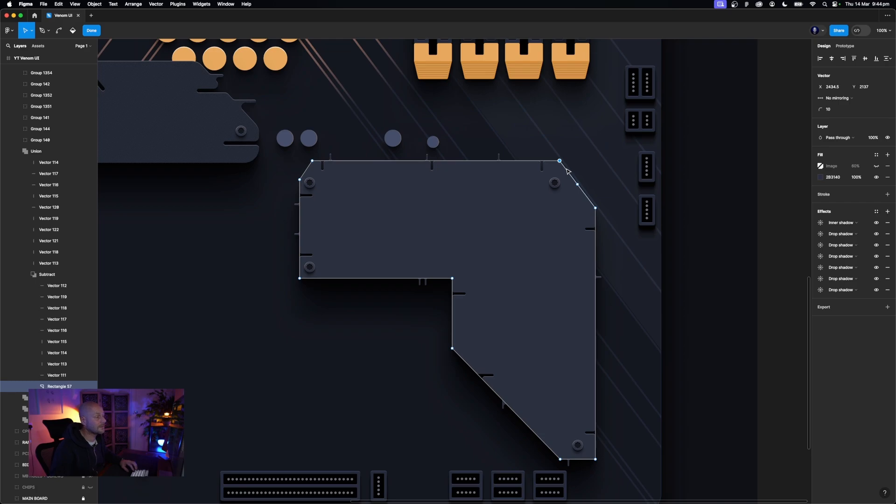
key("Escape")
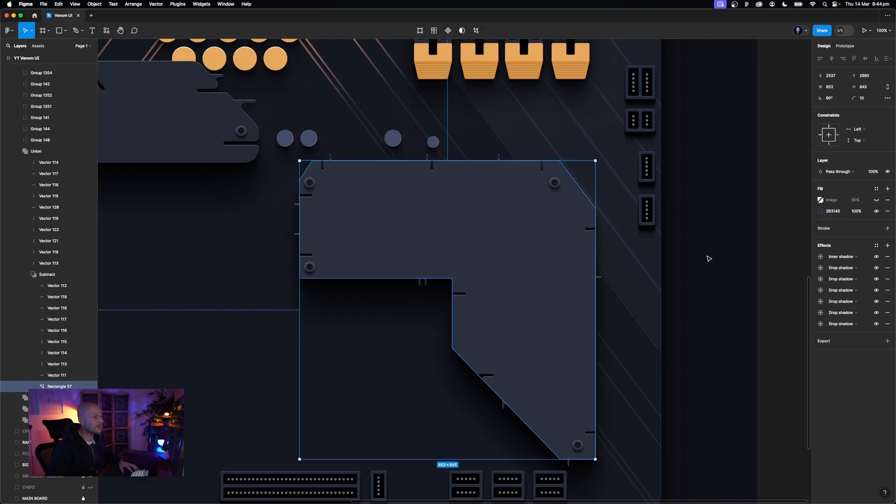
key("Escape")
left_click_drag(702, 282, 694, 249)
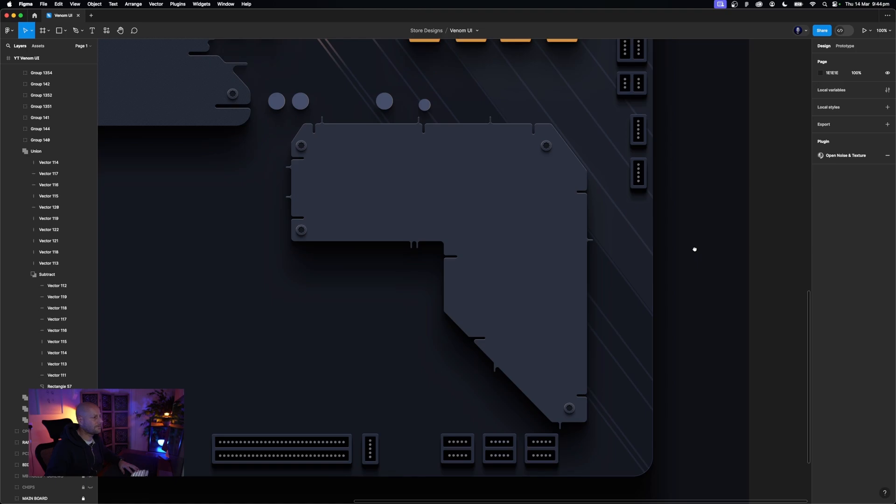
Collapse the L-shaped plate's layers and select the Union to review its combined outline
left_click(17, 151)
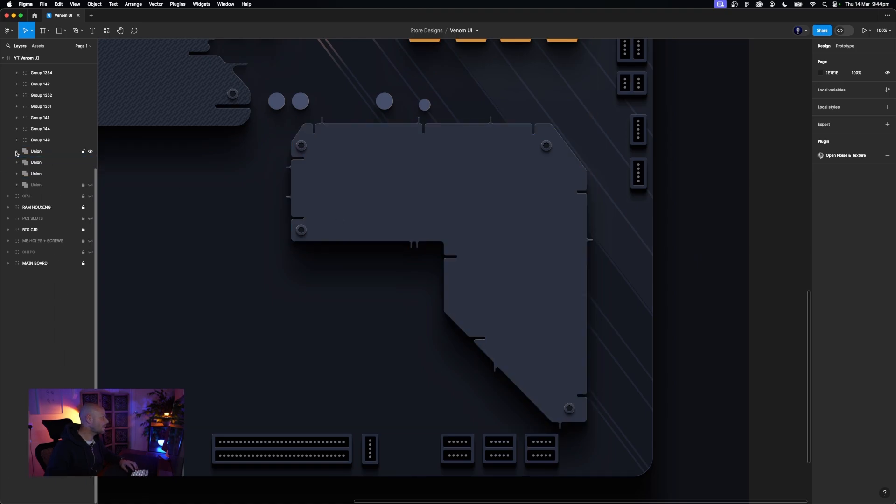
left_click(28, 154)
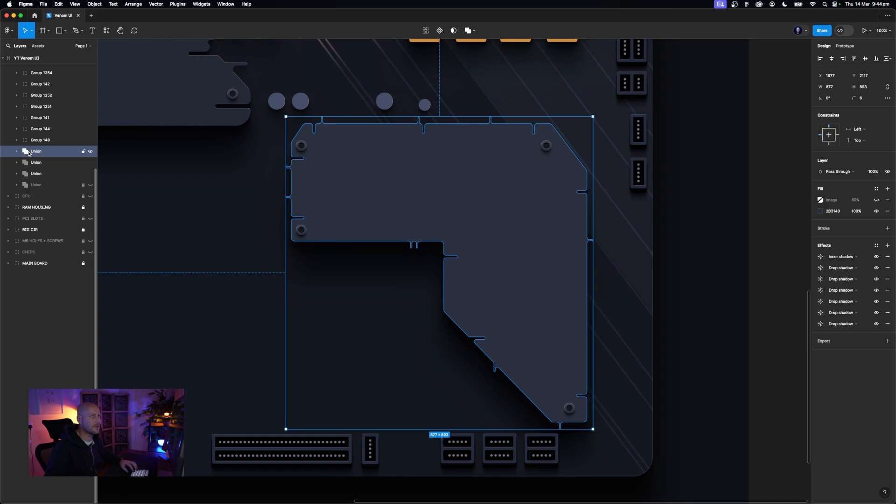
left_click(752, 302)
mouse_move(663, 253)
left_mouse_down()
mouse_move(668, 270)
mouse_move(673, 251)
left_mouse_up()
left_click(44, 155)
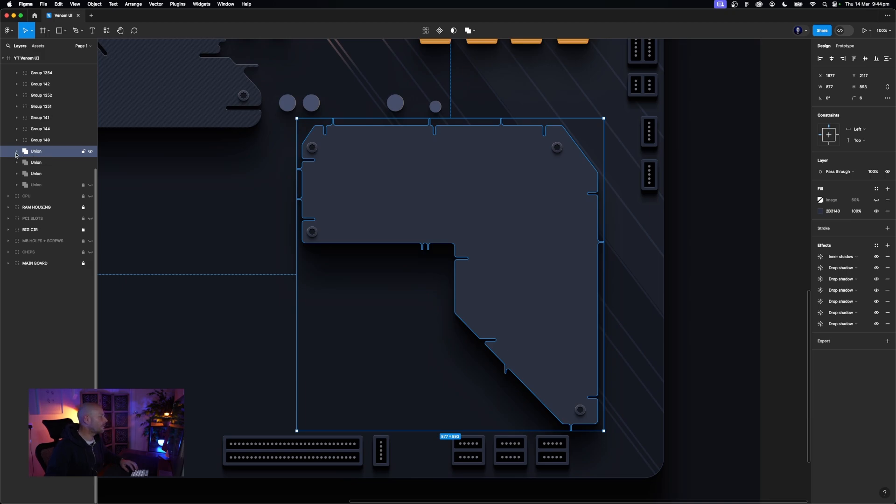
left_click(690, 299)
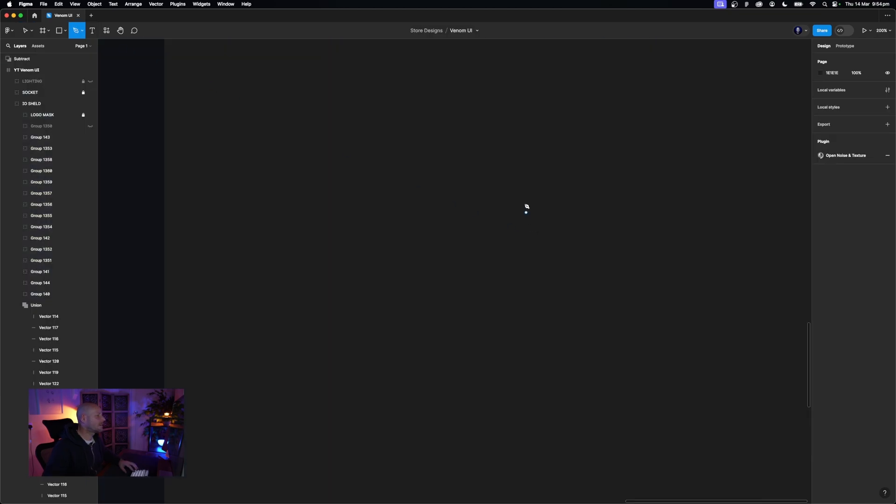
Draw a straight vertical line about 315 px tall with the Pen tool on the empty canvas beside the board
left_click(500, 185)
left_click(507, 408)
key("Escape")
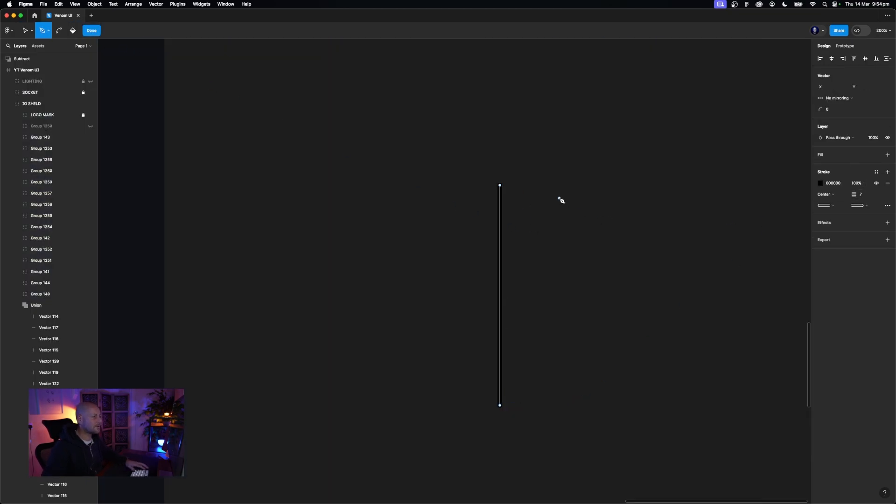
key("Escape")
key("Escape")
Copy the vertical line 13 px sideways and repeat the duplication to build a row of 13 parallel lines
left_click(501, 266)
left_click_drag(502, 267, 510, 266)
key("super+d")
key("super+d")
key("super+d")
key("super+d")
key("super+d")
key("super+d")
key("super+d")
key("super+d")
key("super+d")
key("super+d")
key("super+d")
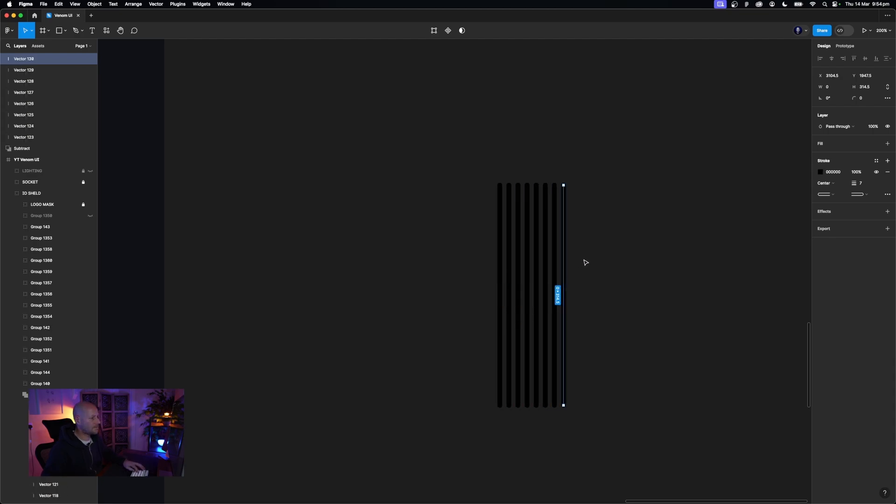
left_click(668, 264)
Select the row's two outermost lines to view its extent, and move the last line about 115 px away from the row
scroll(640, 281, "right", 2)
scroll(640, 281, "down", 1)
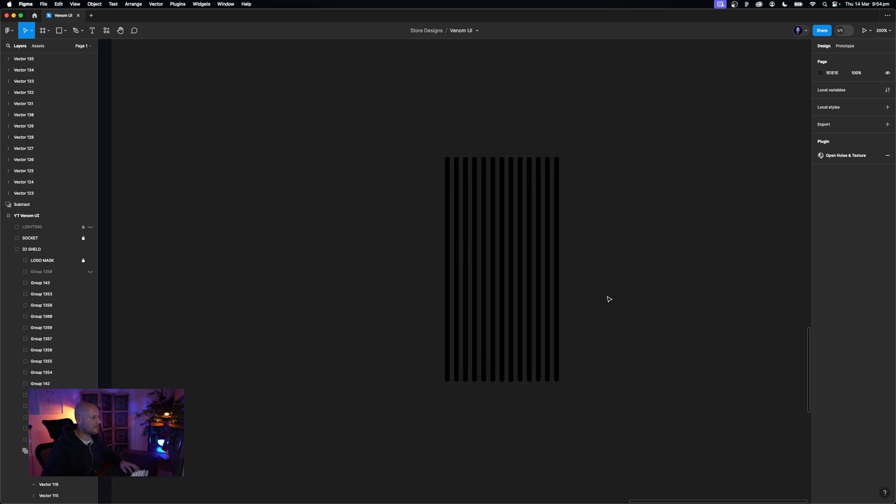
left_click(557, 373)
left_click(448, 378, "shift")
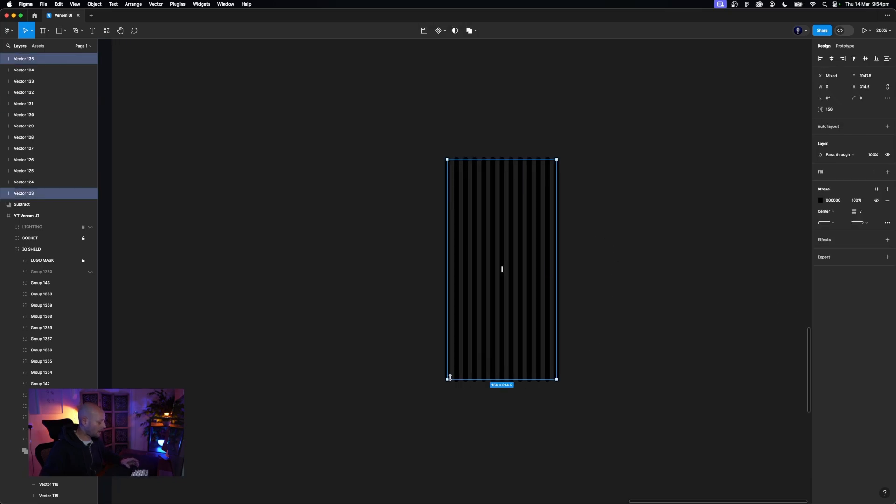
left_click(688, 301)
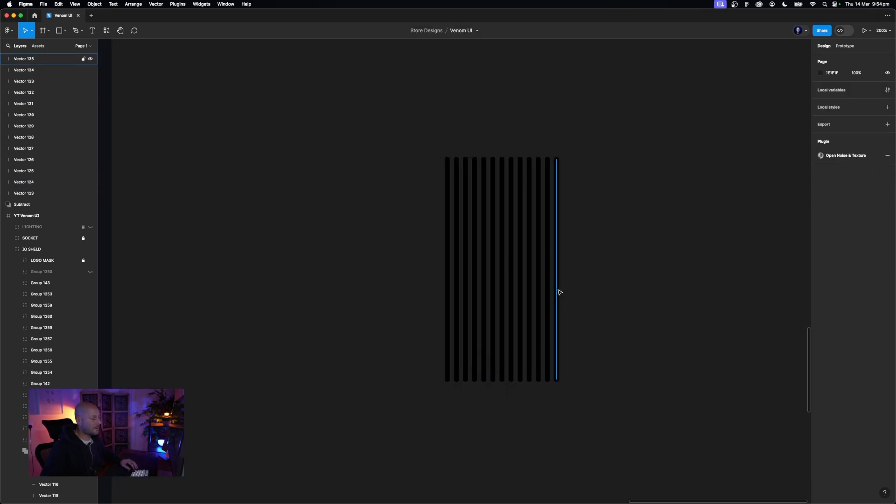
left_click_drag(559, 292, 641, 293)
left_click_drag(720, 271, 649, 273)
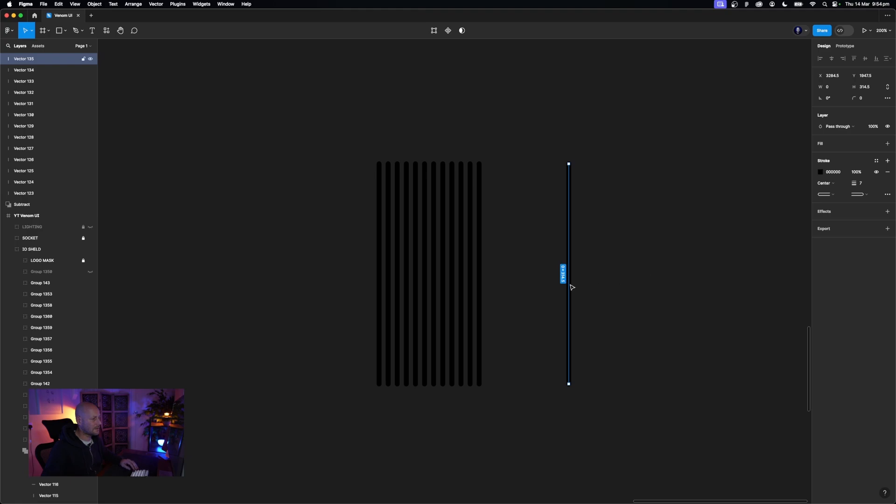
Copy the separated line 13 px sideways and repeat the duplication to make a row of 16 parallel lines
left_click_drag(572, 289, 581, 290)
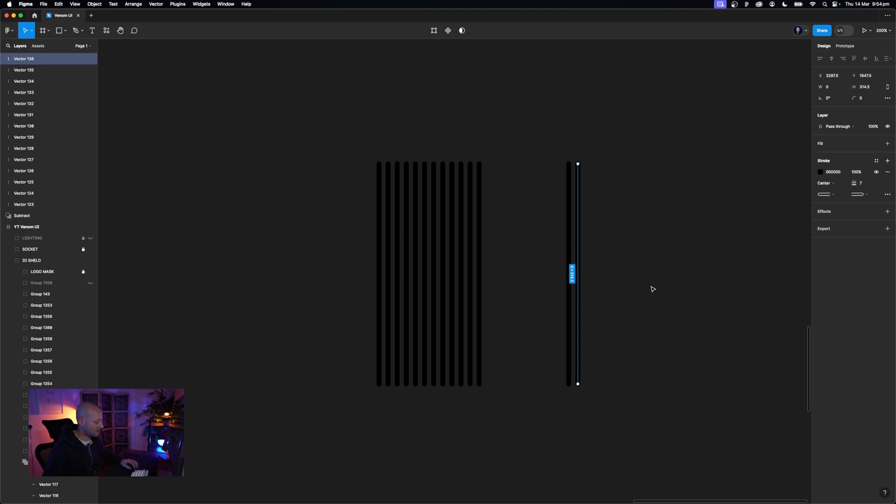
key("super+d")
key("super+d")
key("super+d")
key("super+d")
key("super+d")
key("super+d")
key("super+d")
key("super+d")
key("super+d")
key("super+d")
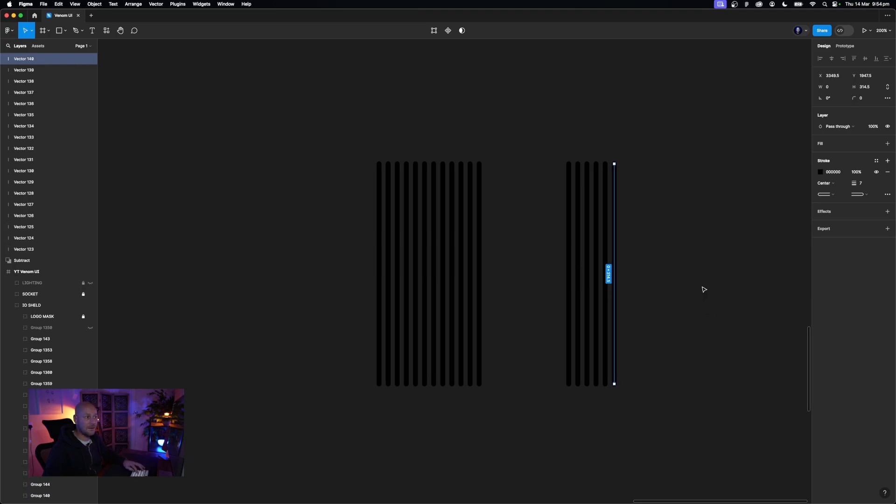
key("super+d")
key("super+d")
key("super+d")
key("super+d")
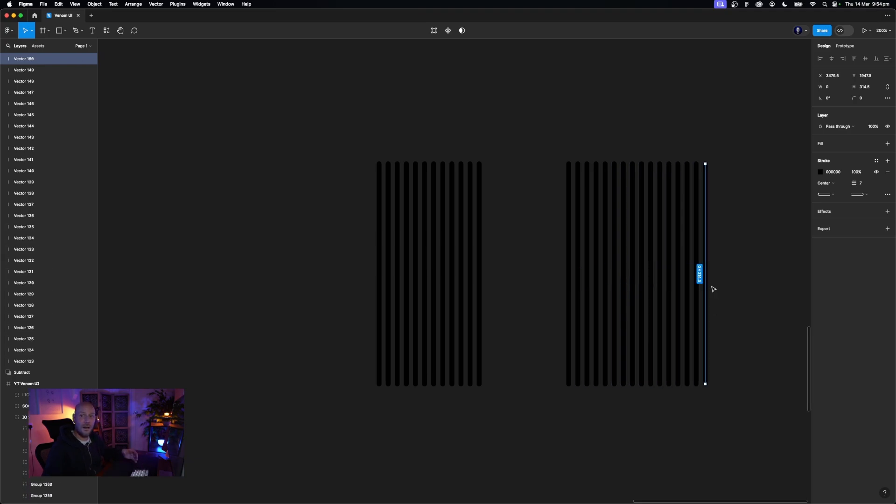
Delete the copies beside the separated line and select the single line that is kept
left_click_drag(728, 280, 576, 292)
key("Delete")
left_click(570, 290)
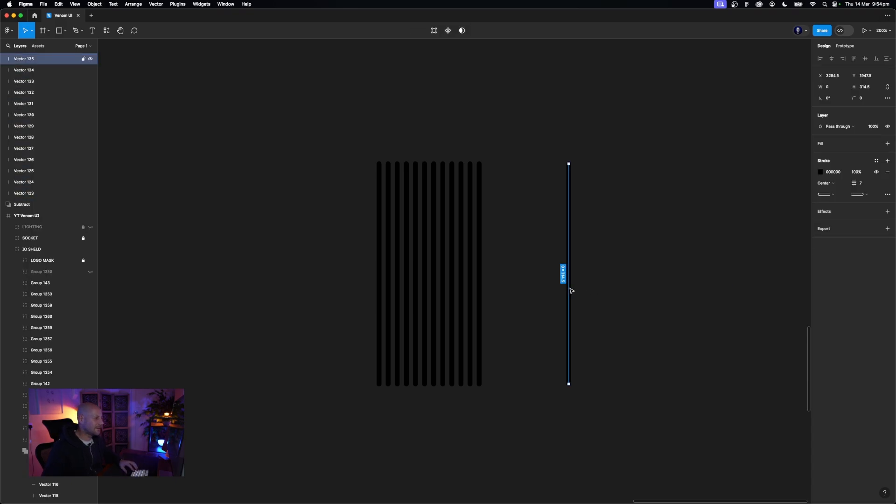
Undo the deletion, the separated line's copies and its move, back to the single row of 13 parallel lines
key("super+z")
key("super+z")
key("super+z")
key("super+z")
key("super+z")
key("super+z")
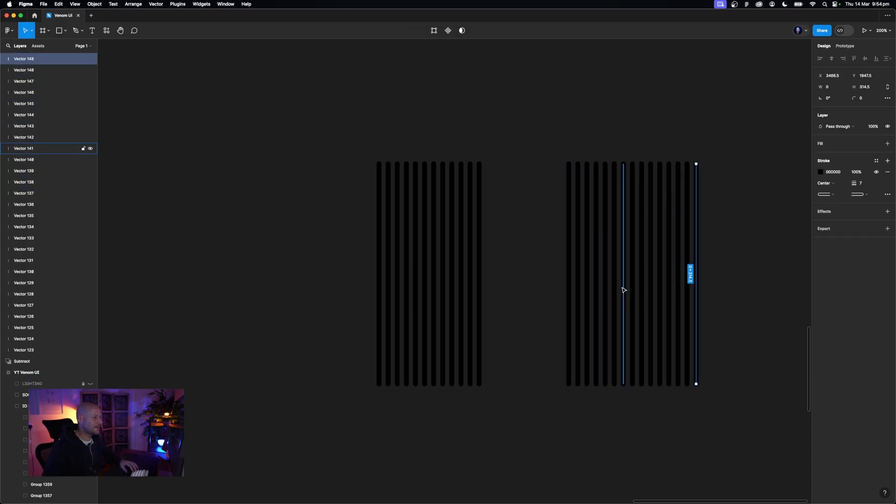
key("super+z")
key("super+z")
key("super+z")
key("super+z")
key("super+z")
key("super+z")
key("super+z")
key("super+z")
key("super+z")
key("super+z")
key("super+z")
key("super+z")
key("super+z")
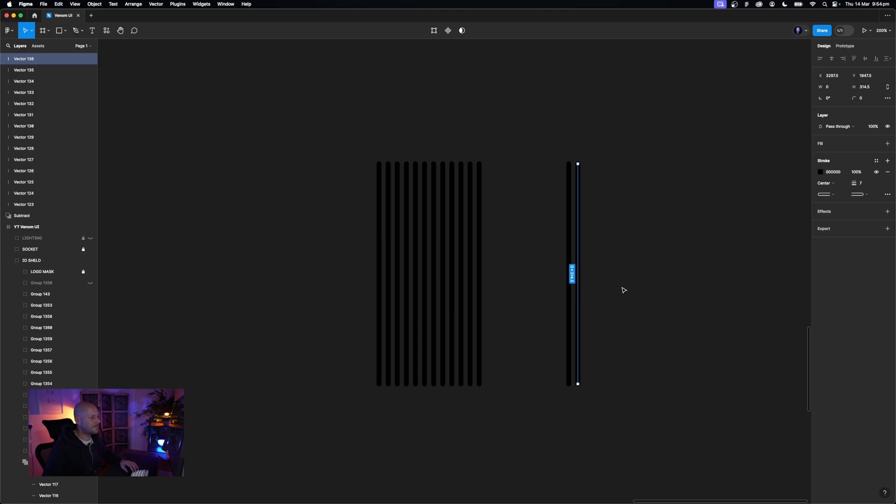
scroll(604, 290, "left", 3)
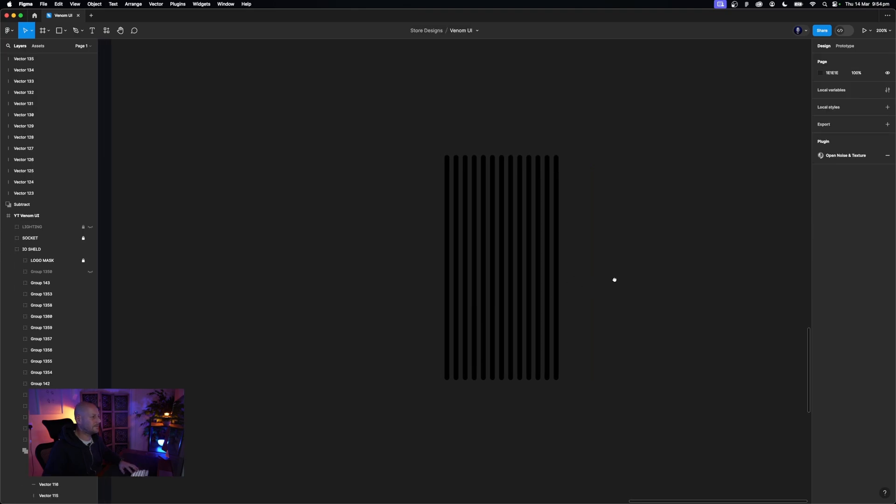
Try to shorten the row's two outermost lines equally at both ends
left_click(556, 366)
left_click(447, 372, "shift")
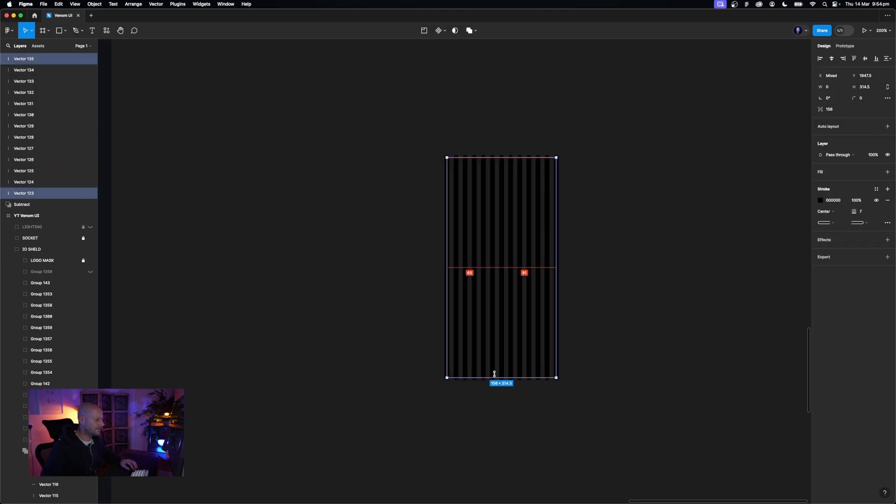
left_click_drag(496, 377, 495, 370)
left_click(538, 394)
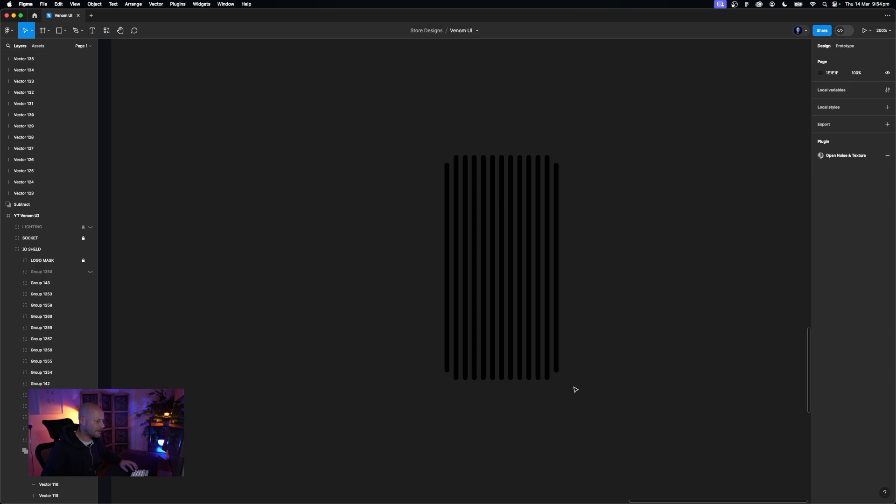
key("super+z")
key("super+z")
Shorten the six lines on each side of the centre line equally at both ends to a height of 294.5
left_click_drag(546, 383, 446, 371)
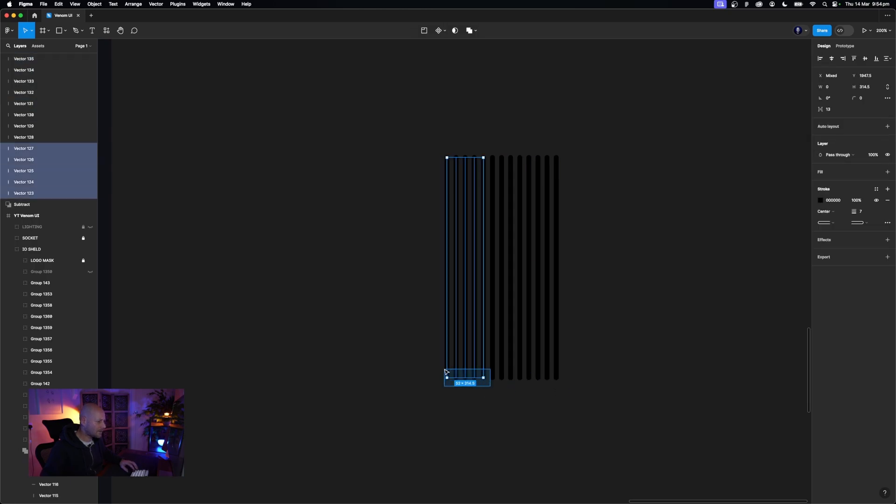
left_click(493, 372, "shift")
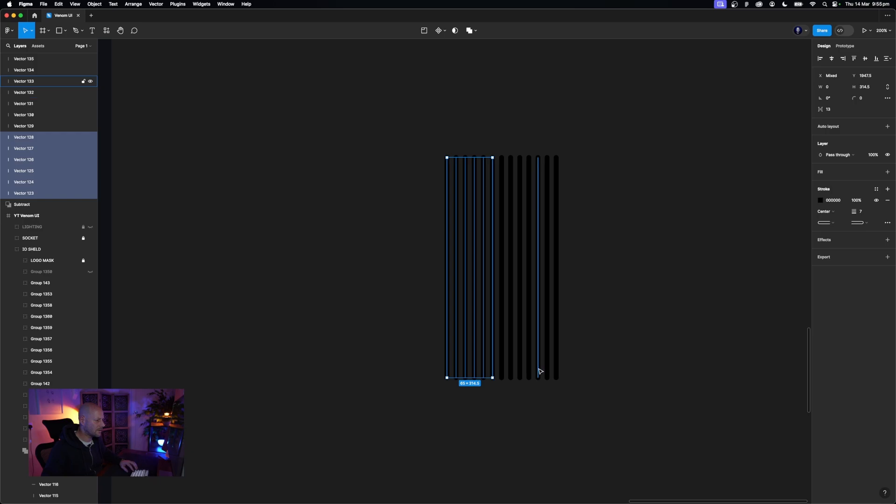
left_click(494, 405)
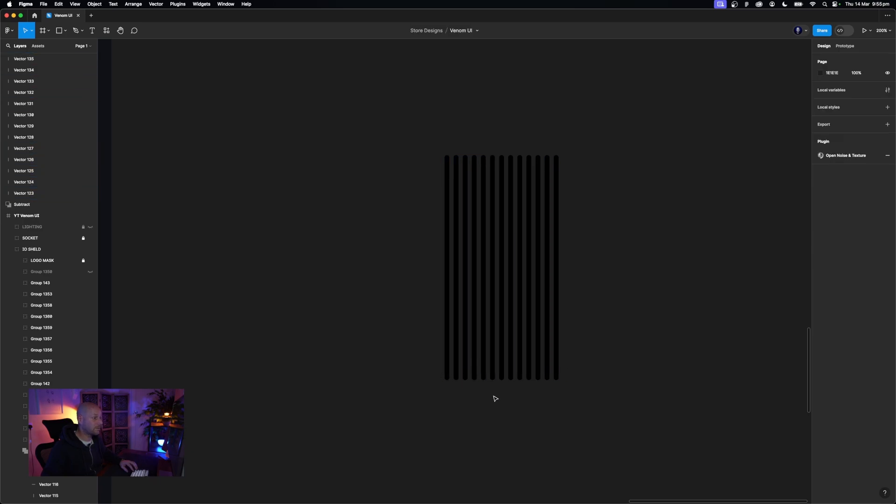
left_click_drag(495, 399, 433, 372)
left_click_drag(588, 408, 510, 371)
left_click_drag(428, 358, 505, 372)
left_click(583, 402)
Progressively shorten the outer five, four and three lines on each side at both ends, bringing the outer three to a height of 225.5
left_click_drag(589, 399, 516, 367)
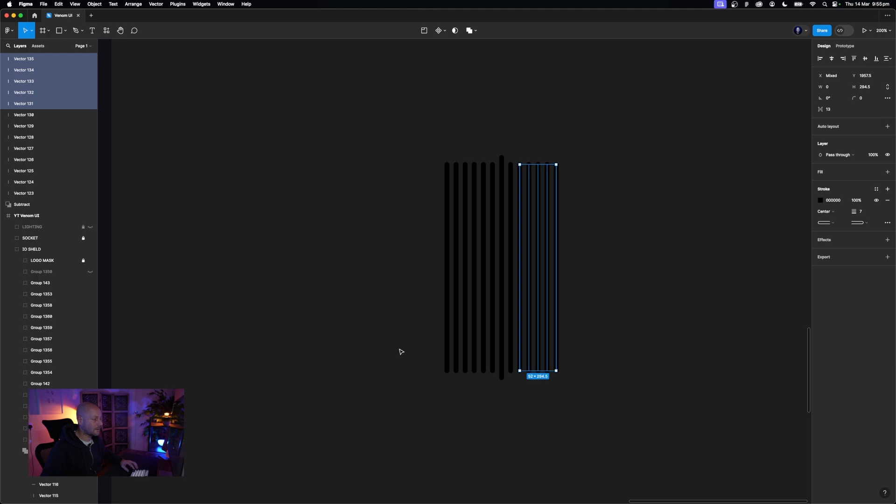
left_click_drag(400, 349, 498, 362)
left_click_drag(591, 390, 527, 352)
left_click_drag(383, 349, 499, 356)
left_click_drag(611, 384, 536, 351)
left_click_drag(468, 373, 430, 340)
mouse_move(490, 356)
left_mouse_down()
mouse_move(489, 342)
mouse_move(489, 397)
mouse_move(486, 292)
mouse_move(486, 347)
left_mouse_up()
Shorten the outer two lines on each side to a height of 198.5 and the outermost line on each side to 173.5
left_click_drag(579, 366, 542, 341)
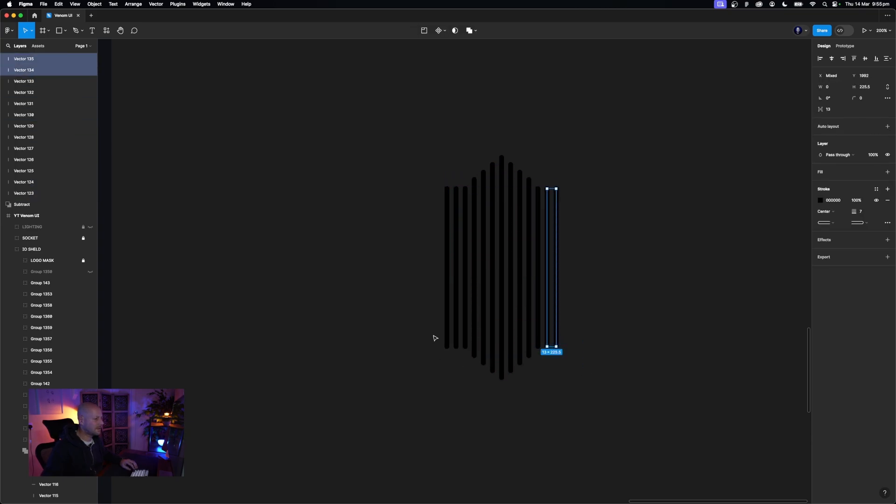
left_click_drag(427, 334, 499, 337)
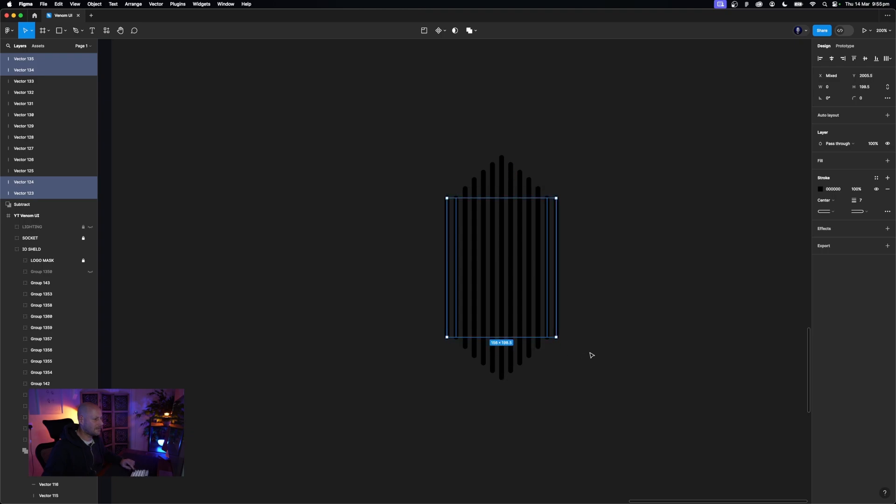
left_click_drag(589, 356, 553, 336)
left_click_drag(404, 324, 496, 329)
left_click(620, 402)
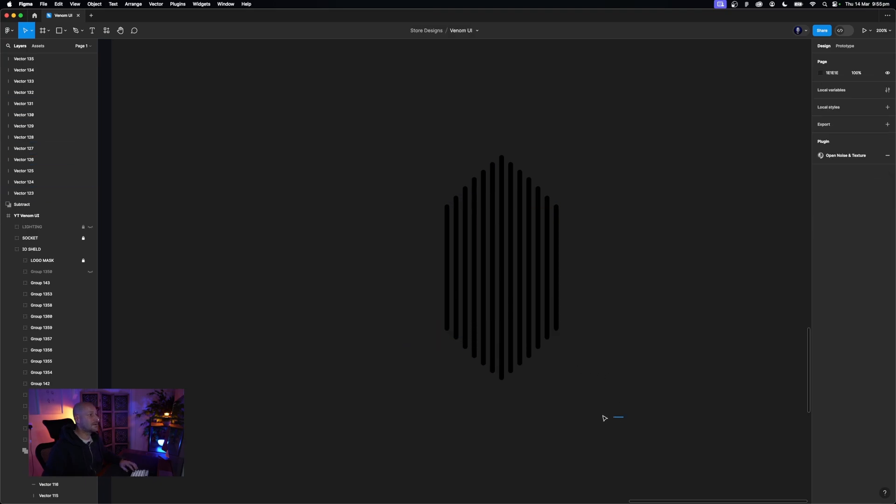
Select all 13 tapered lines and group them
left_click_drag(623, 417, 328, 108)
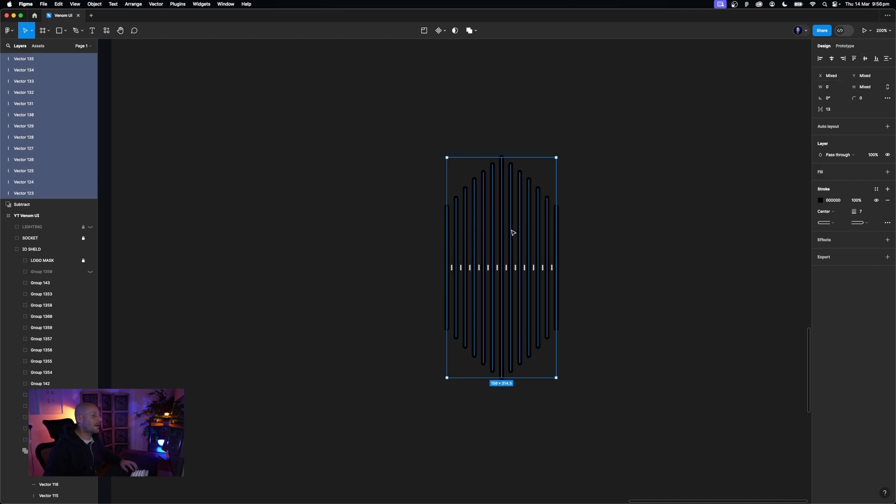
key("super+g")
left_click(386, 244)
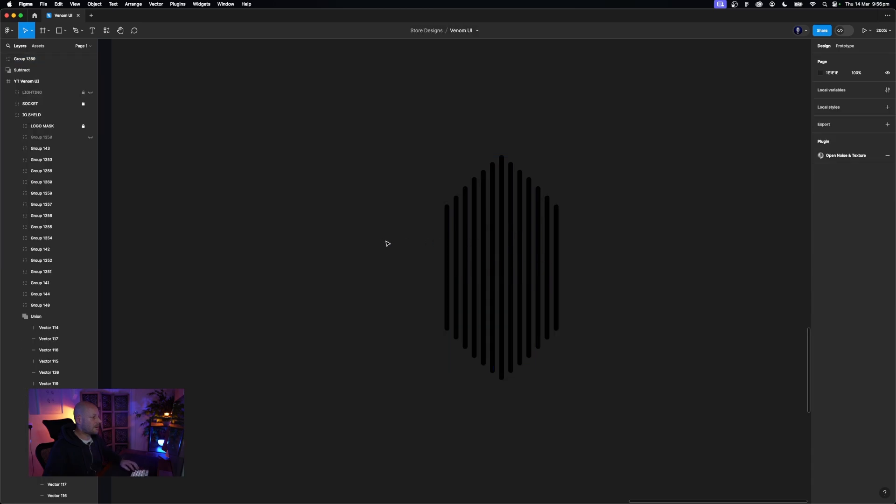
Place the line group at the bend of the L-shaped plate, rotated 36.81° and widened to 245.17, with a stroke weight of 12
scroll(587, 225, "left", 5)
left_click_drag(709, 229, 412, 272)
left_click_drag(465, 131, 386, 120)
left_click_drag(413, 220, 383, 152)
key("minus")
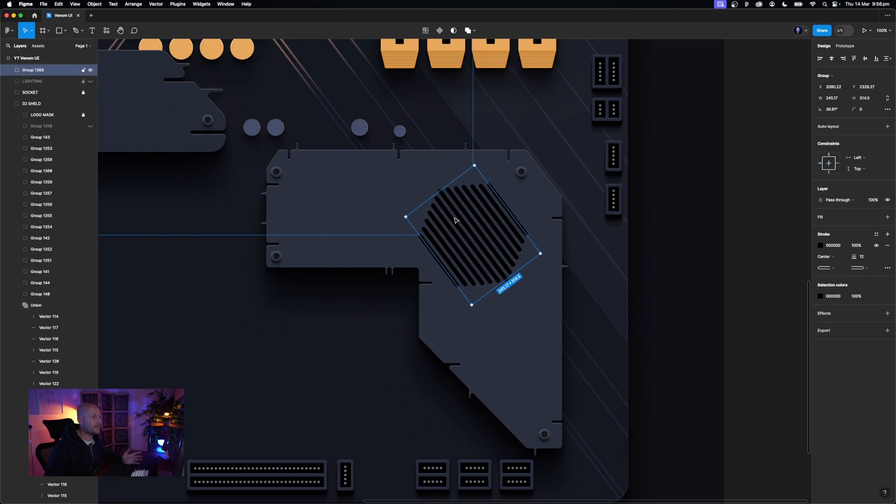
mouse_move(480, 231)
left_mouse_down()
mouse_move(516, 200)
mouse_move(486, 233)
left_mouse_up()
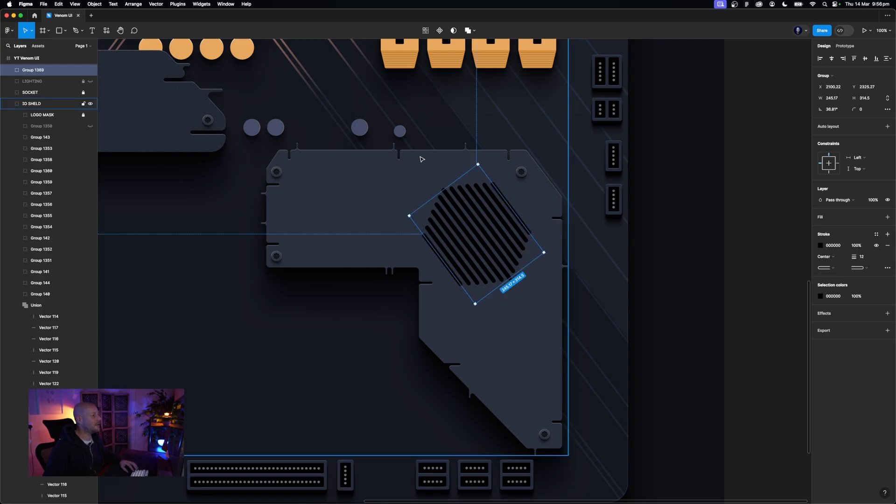
scroll(505, 140, "up", 4)
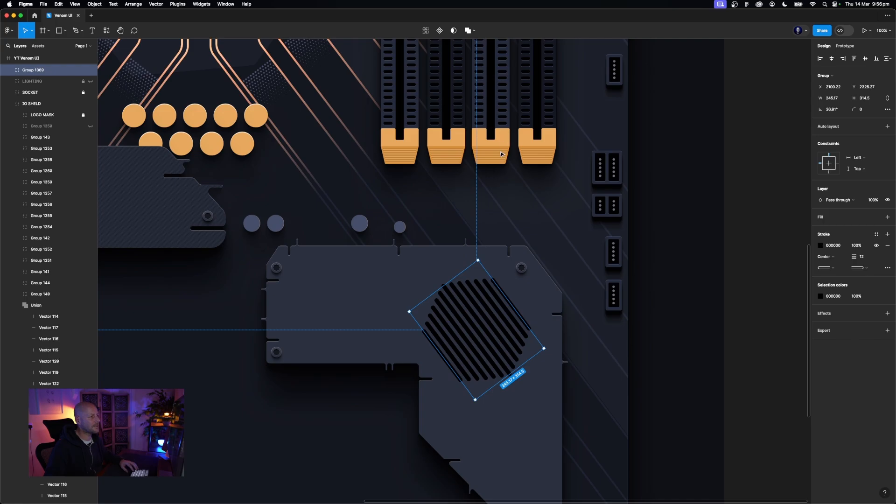
scroll(506, 280, "down", 2)
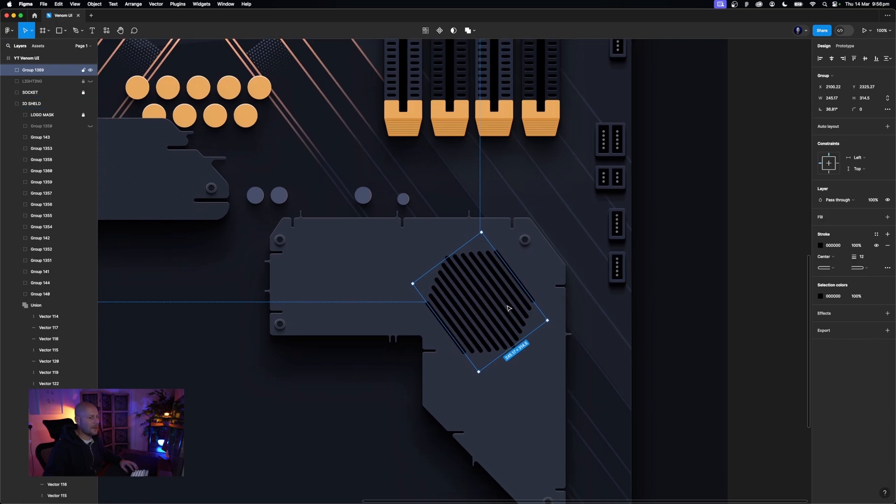
scroll(504, 306, "left", 2)
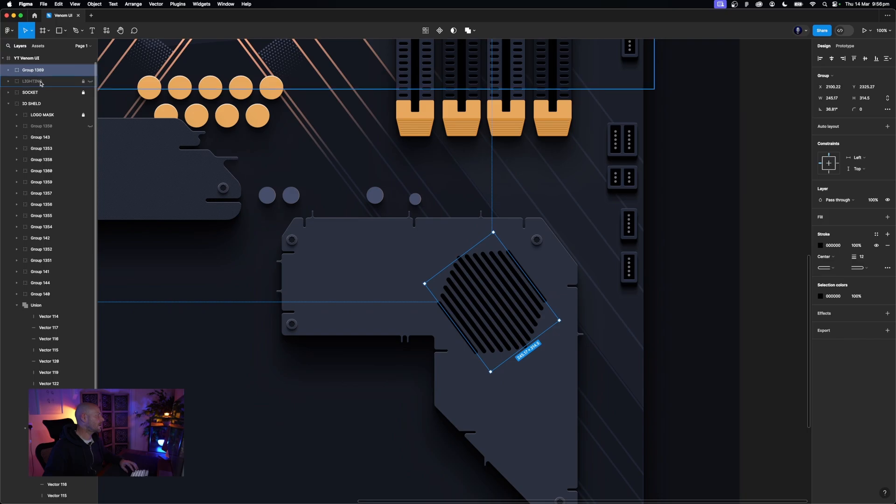
Select all 13 lines inside the group and outline their strokes
left_click(8, 72)
left_click(42, 82)
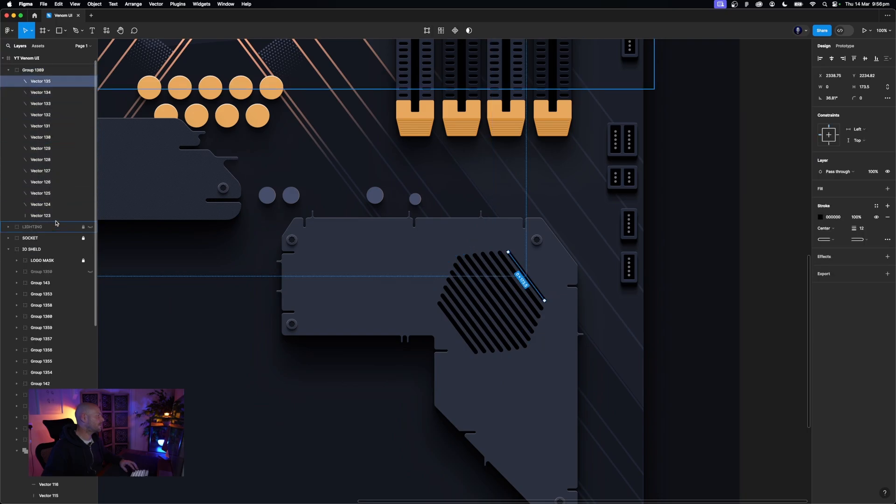
left_click(56, 216, "shift")
right_click(56, 217)
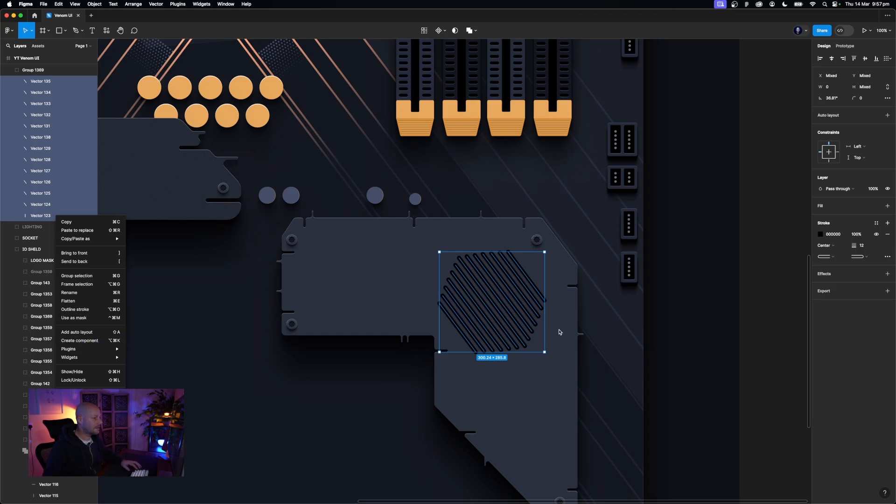
key("alt+super+o")
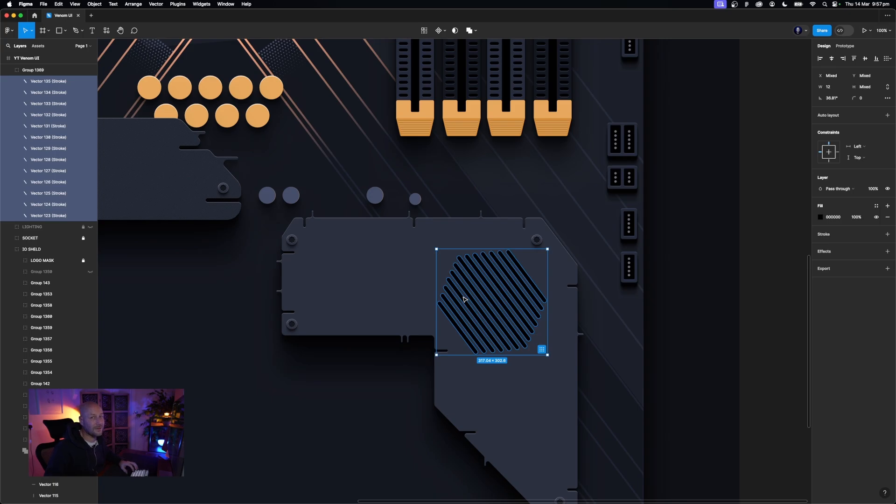
Unite the outlined lines into one shape and flatten it
left_click(470, 31)
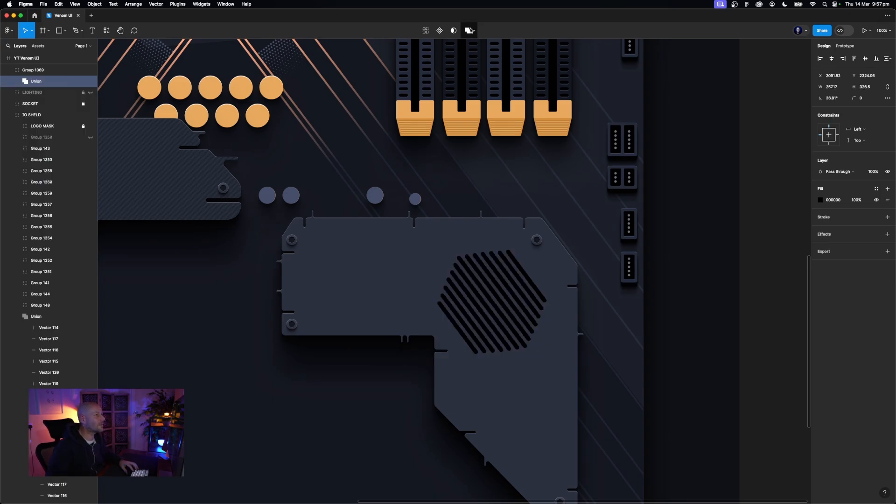
right_click(55, 85)
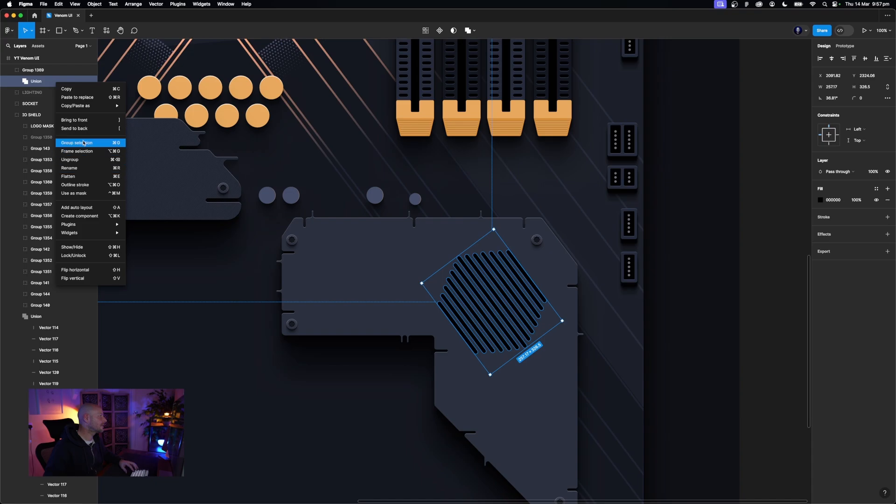
left_click(81, 181)
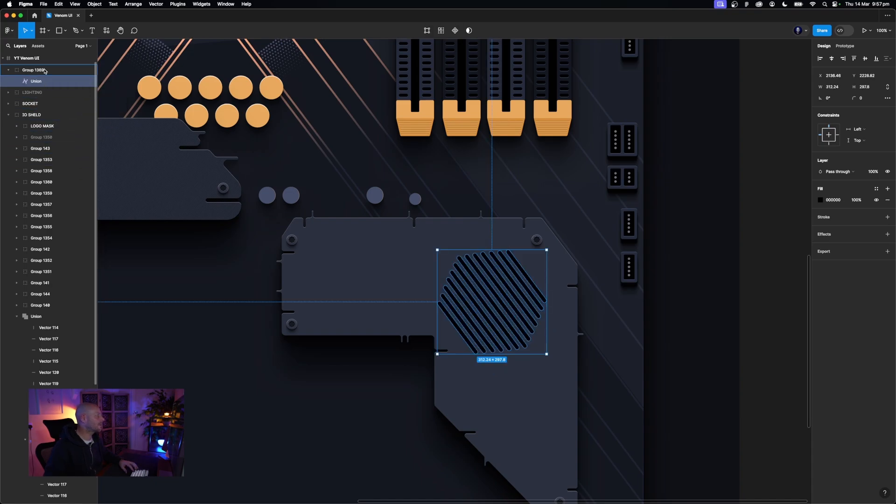
Ungroup the flattened line shape and move it directly above the L-shaped plate's union layer in IO SHELD
left_click_drag(45, 69, 44, 68)
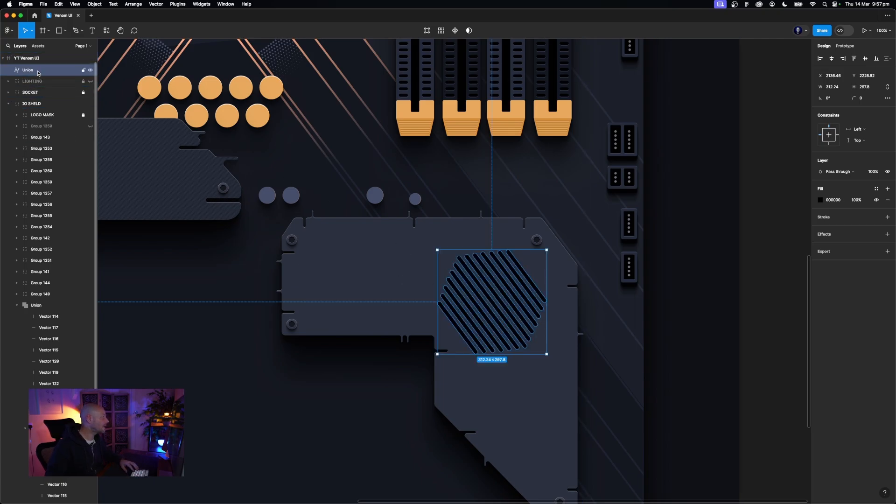
left_click_drag(37, 71, 47, 305)
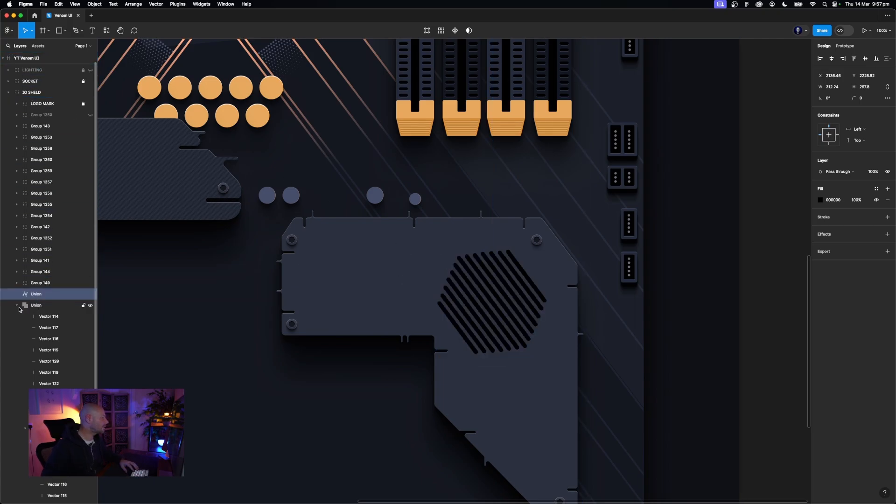
left_click(36, 305)
left_click(36, 317)
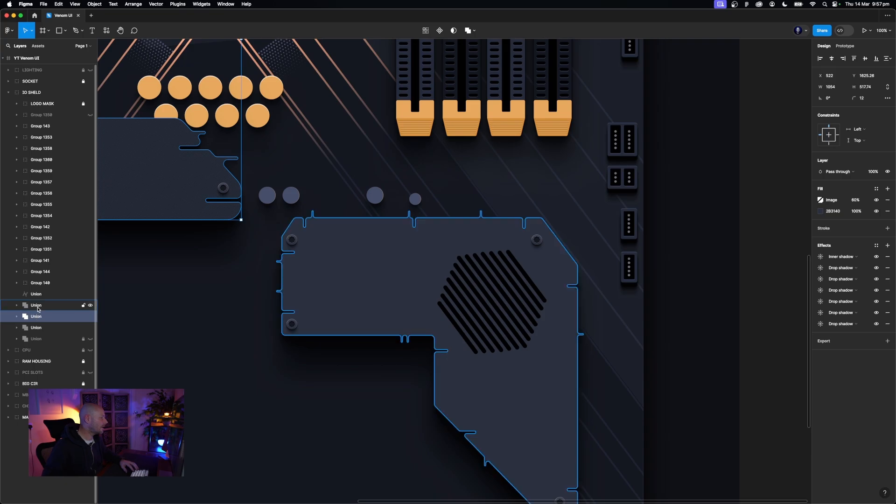
left_click(37, 305)
Subtract the flattened line shape from the L-shaped plate to cut diagonal vent slots
left_click(37, 295)
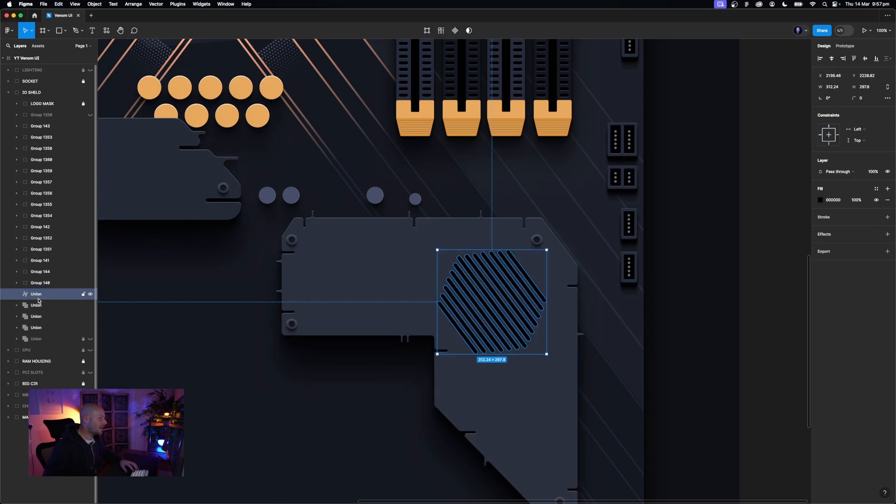
left_click(39, 306, "shift")
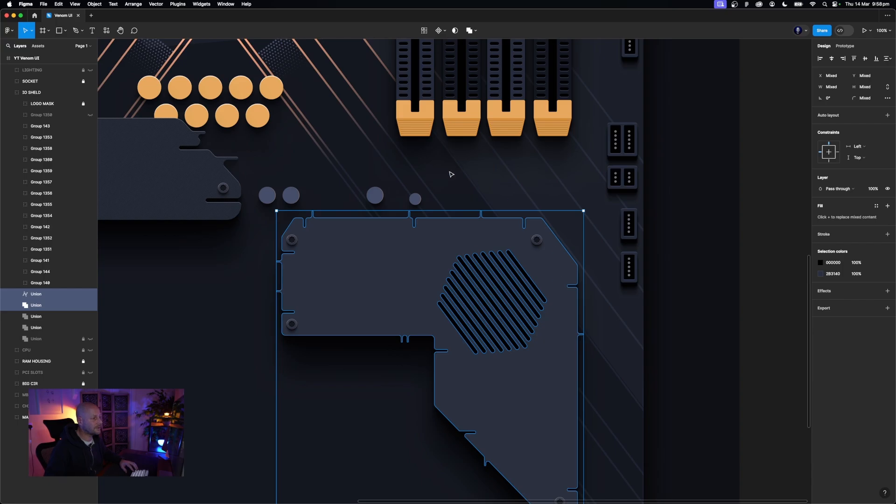
left_click(470, 30)
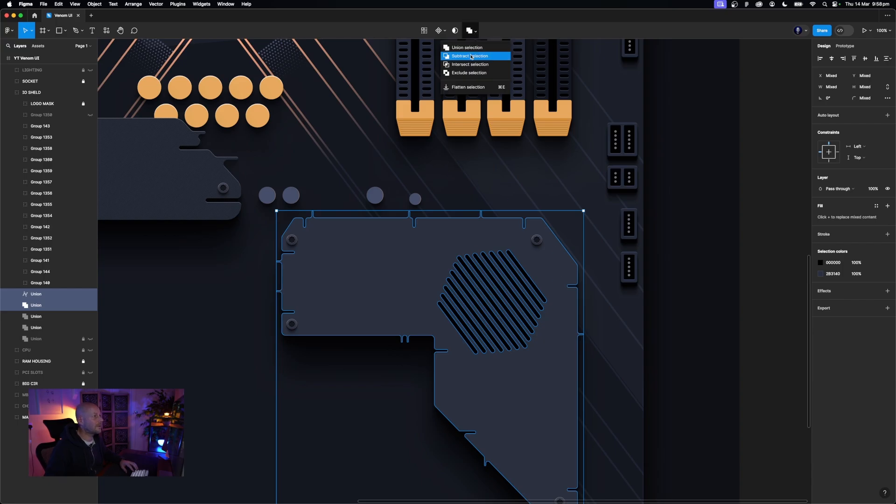
left_click(723, 247)
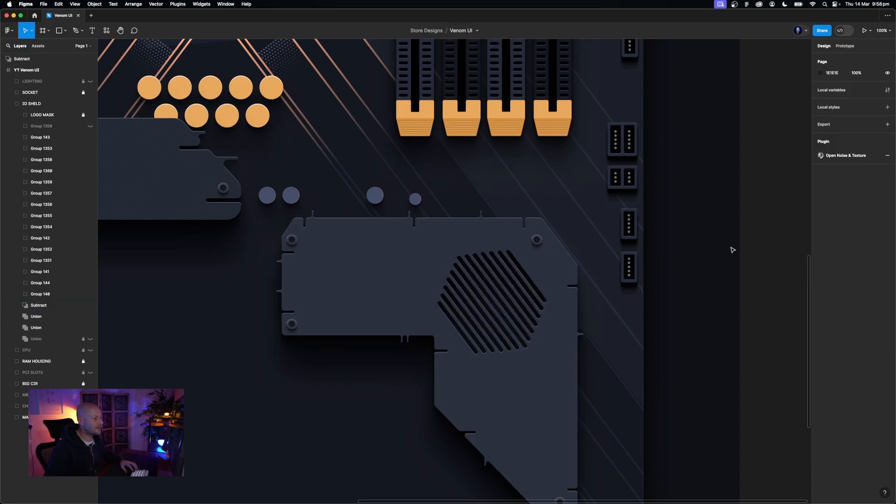
key("super+equal")
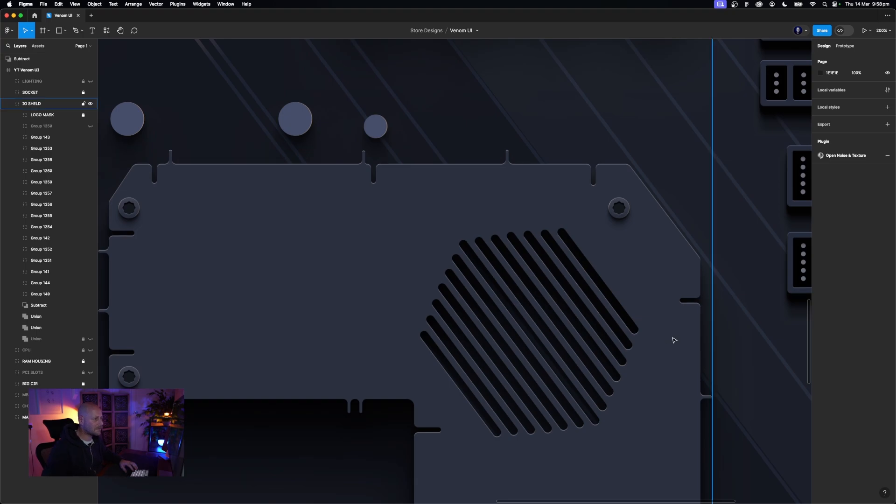
left_click_drag(740, 366, 674, 232)
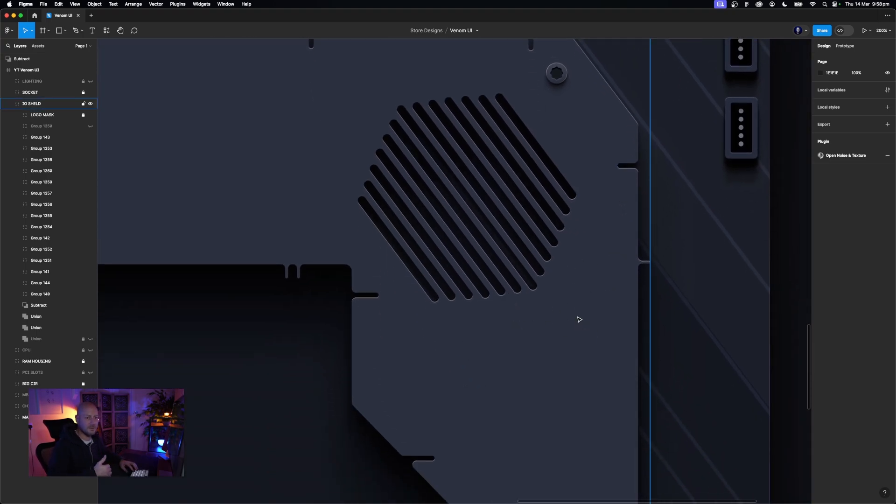
key("super+minus")
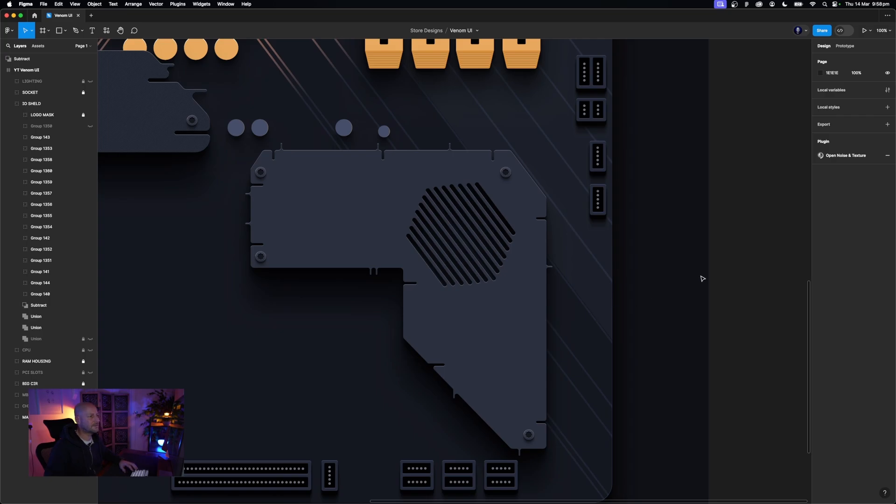
Duplicate the screw in the L-shaped plate's upper-right corner to the lower end of that corner's diagonal edge
left_click_drag(704, 242, 704, 263)
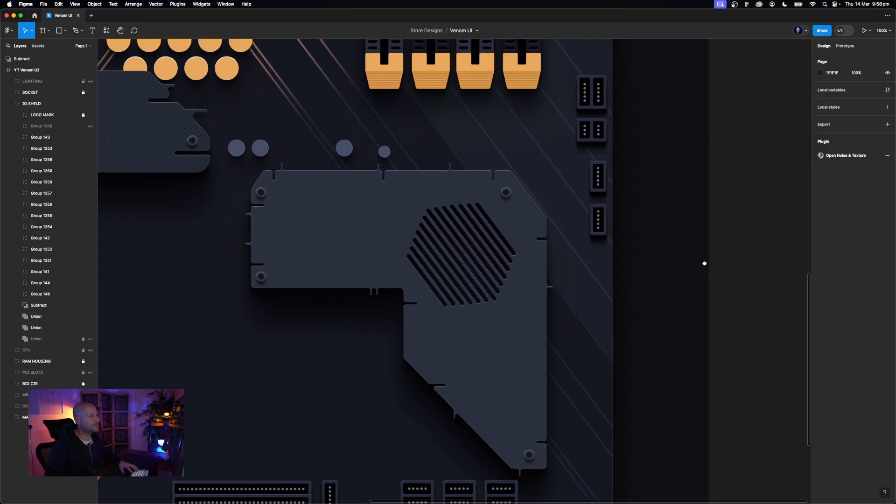
left_click(506, 193, "super")
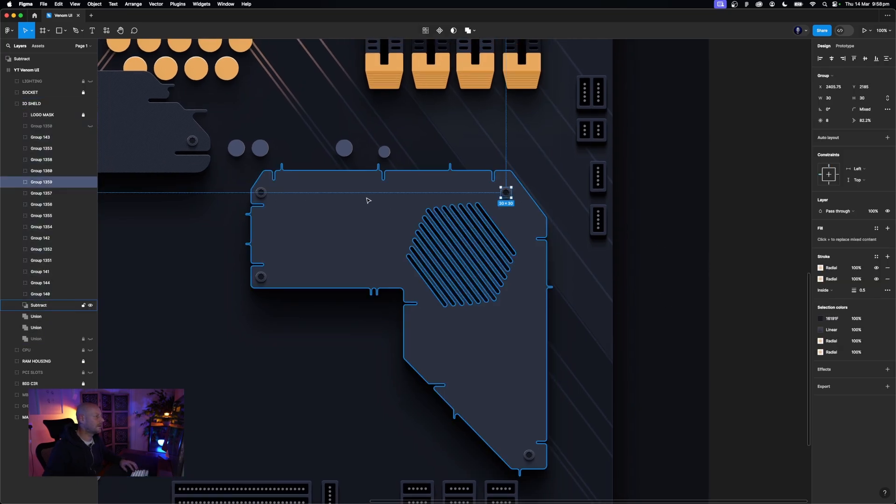
left_click_drag(509, 197, 537, 227)
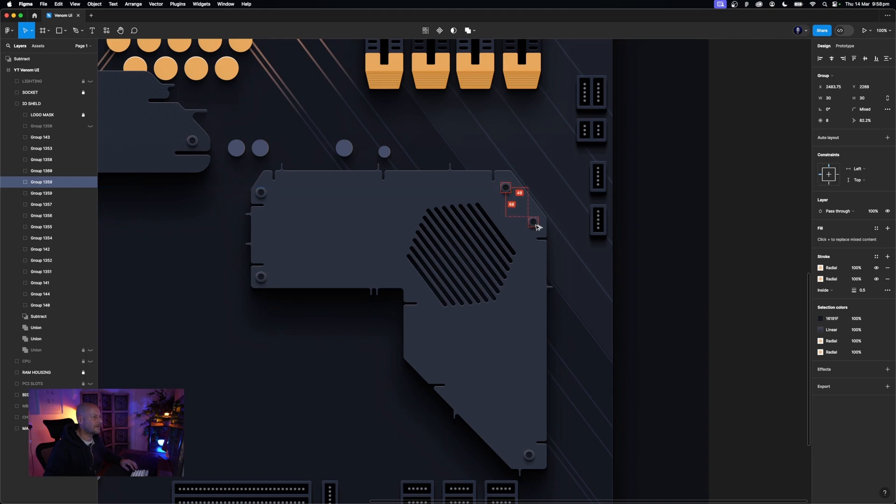
left_click(705, 277)
scroll(691, 268, "down", 2)
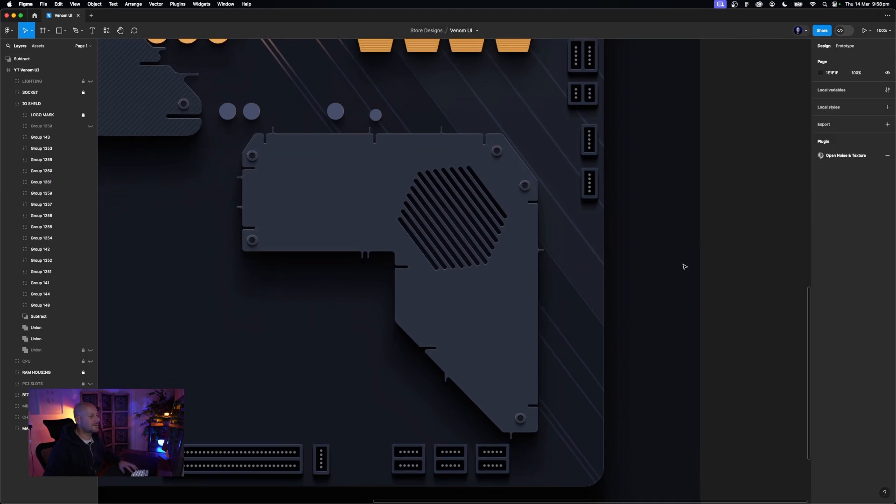
scroll(728, 260, "up", 2)
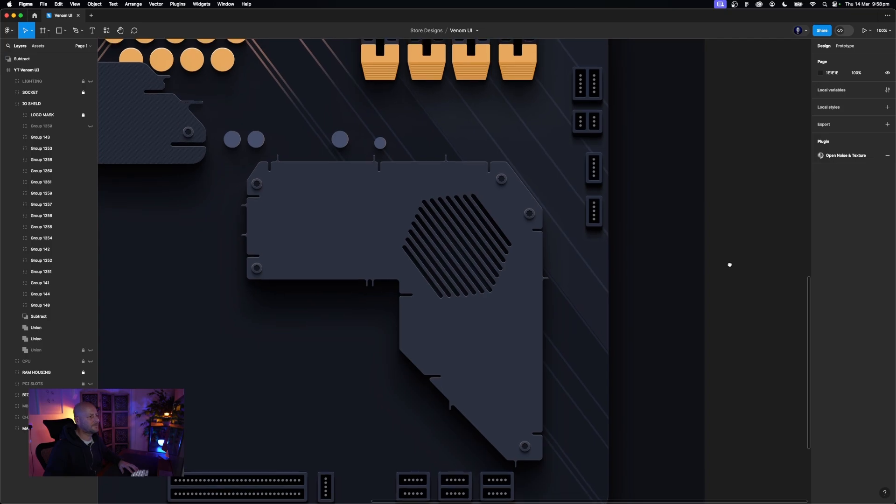
left_click(502, 181)
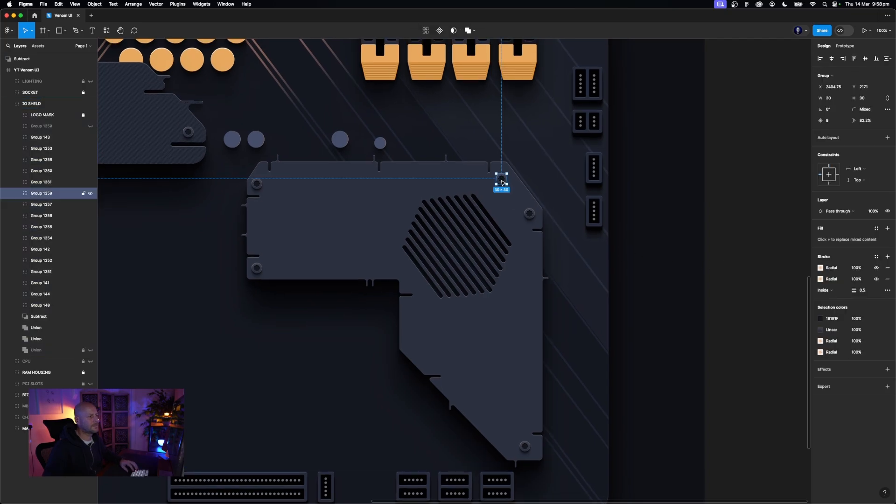
left_click(257, 184, "shift")
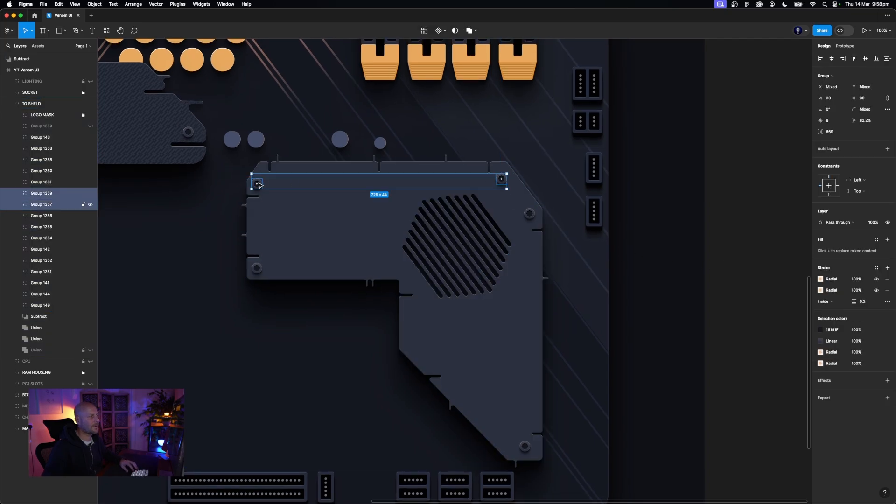
left_click(735, 167)
left_click(502, 182)
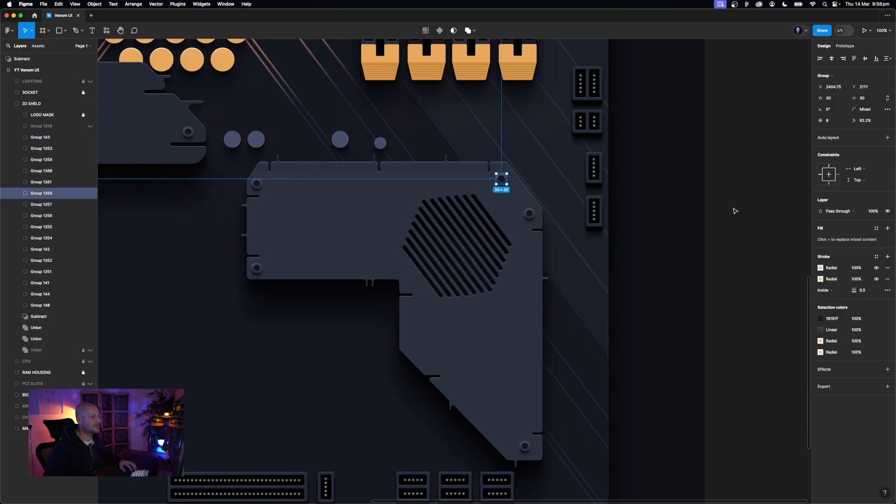
left_click(734, 214)
scroll(734, 215, "down", 1)
Rename the L-shaped plate's Subtract layer in IO SHELD as FAN SHEILD
left_click(3, 104)
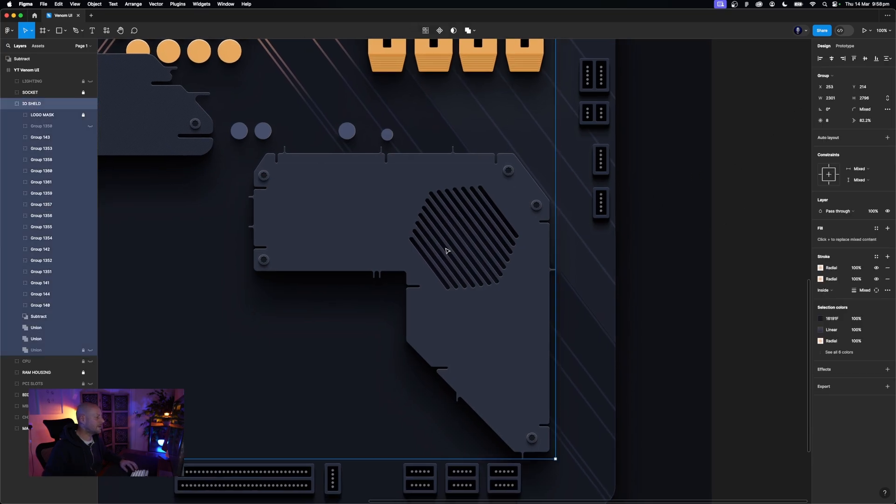
left_click(38, 316)
double_click(38, 317)
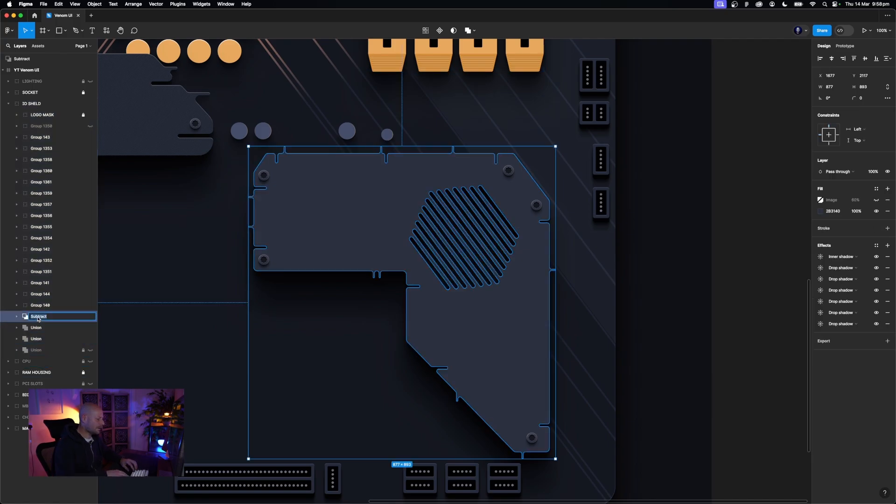
type("FAN SHEILD")
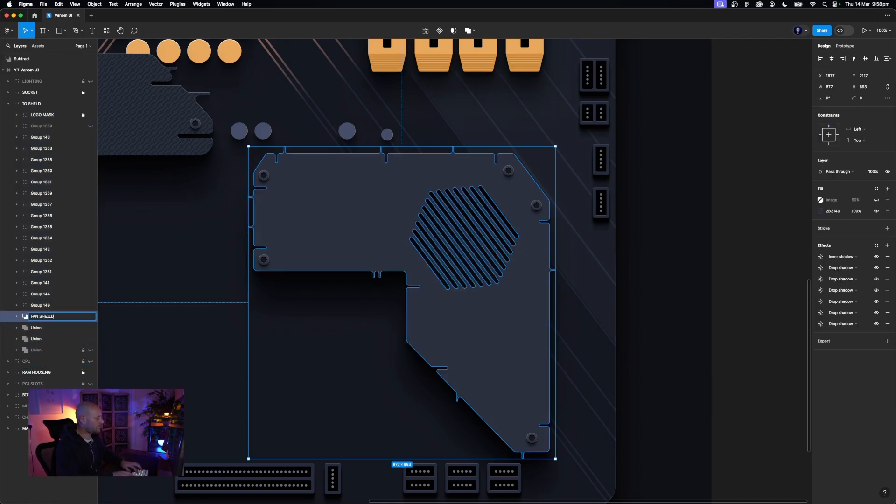
key("Return")
left_click(40, 328)
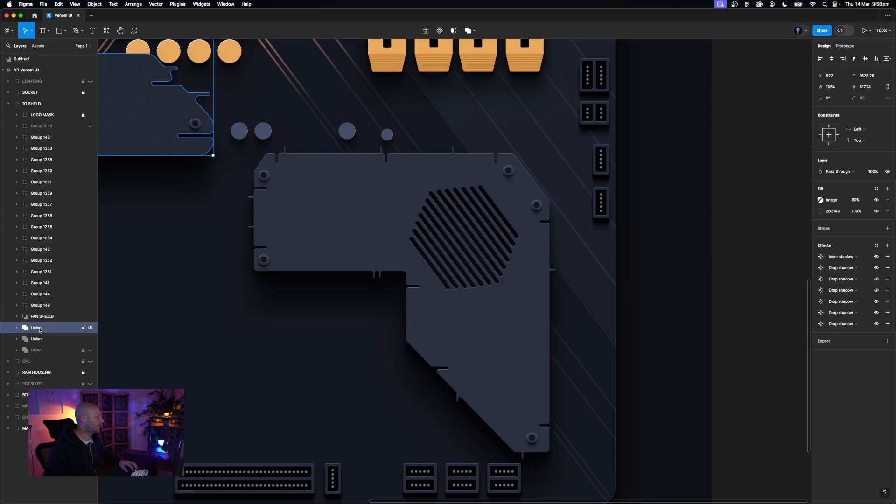
left_click(732, 272)
scroll(724, 271, "left", 2)
scroll(724, 271, "up", 1)
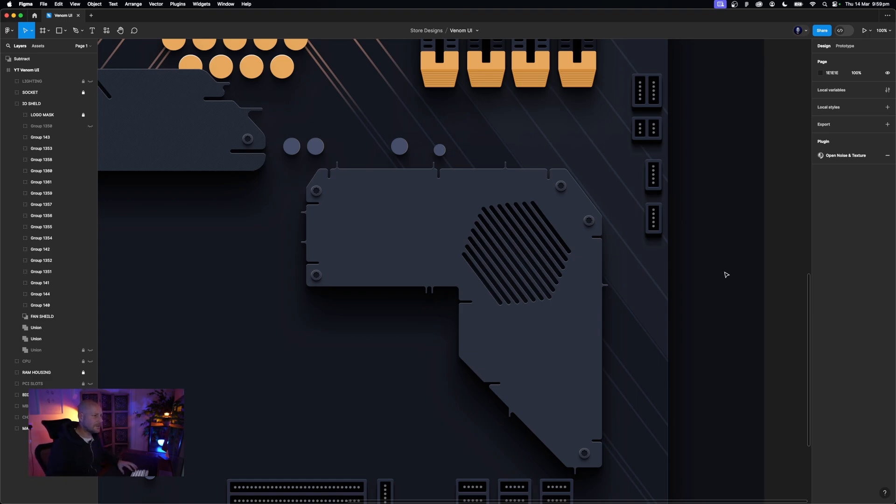
scroll(725, 255, "up", 1)
scroll(724, 254, "right", 1)
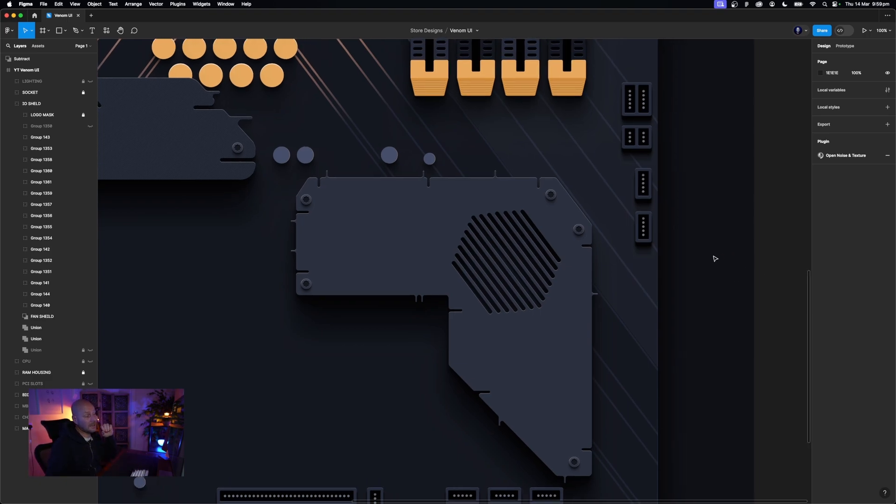
left_click(533, 272)
left_click(775, 266)
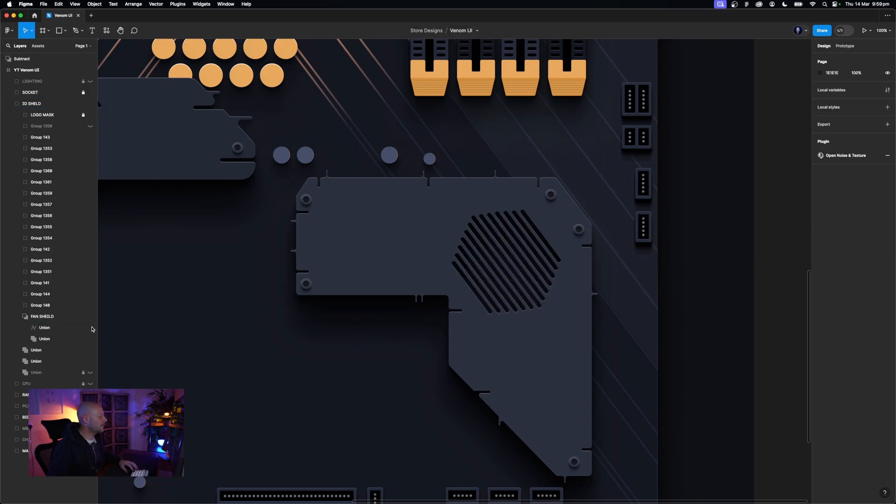
left_click(17, 316)
left_click(42, 318)
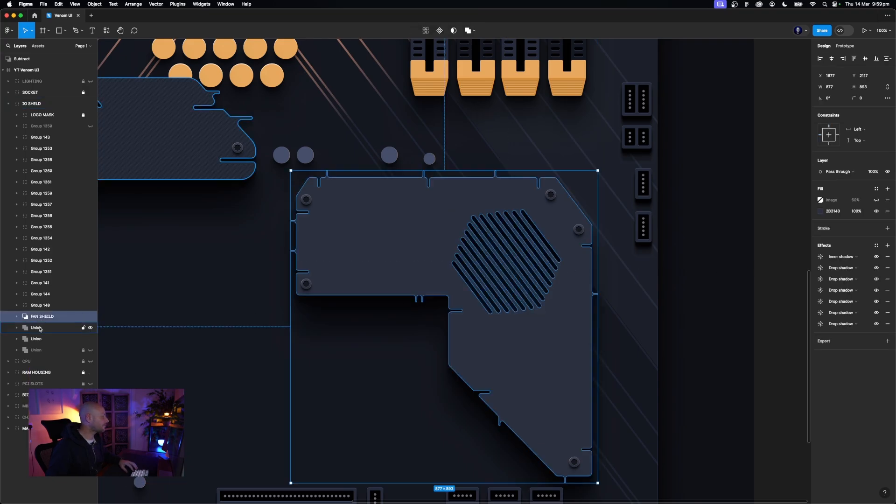
left_click(706, 280)
Copy the diagonal line shape inside FAN SHEILD and paste it onto the empty canvas beside the motherboard frame
scroll(622, 280, "right", 5)
left_click(316, 269)
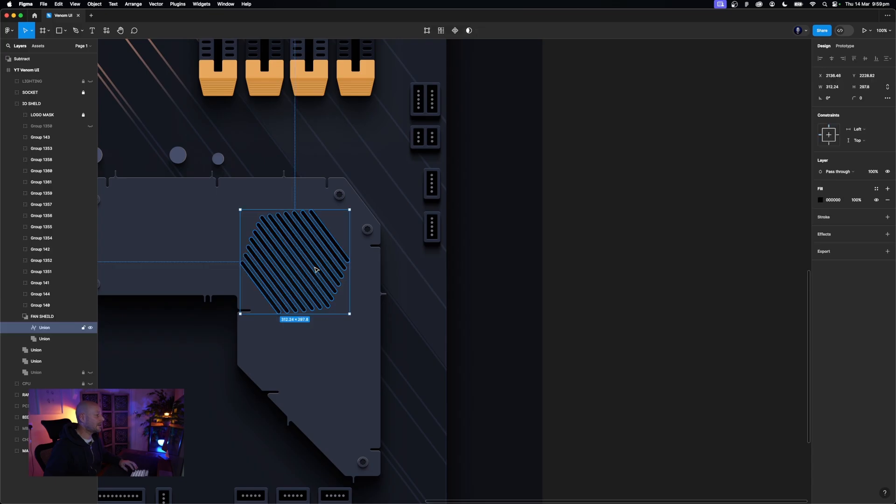
left_click(704, 280)
left_click_drag(704, 280, 583, 266)
key("ctrl+v")
left_click(525, 340)
left_click_drag(338, 336, 816, 288)
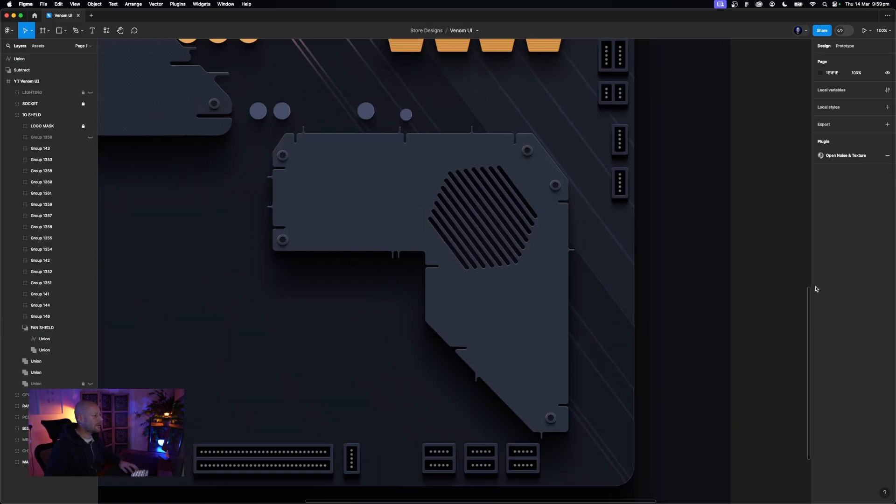
left_click_drag(722, 301, 252, 365)
left_click_drag(443, 337, 330, 351)
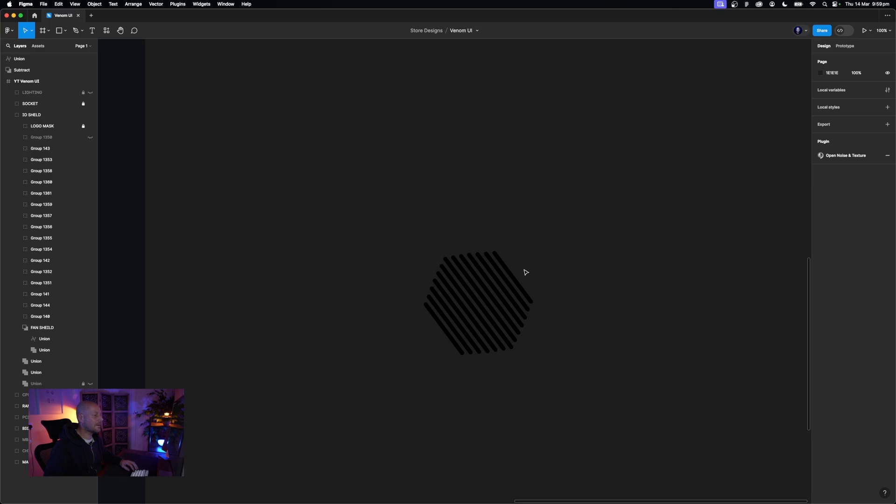
Draw a circle about 12.25 px in diameter over the pasted line pattern
left_click(66, 35)
left_click(63, 72)
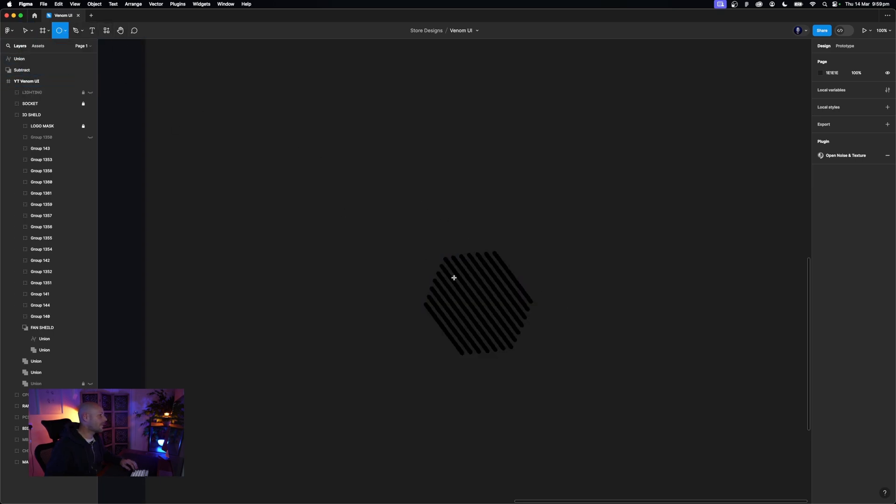
left_click_drag(414, 243, 446, 285)
left_click(449, 249)
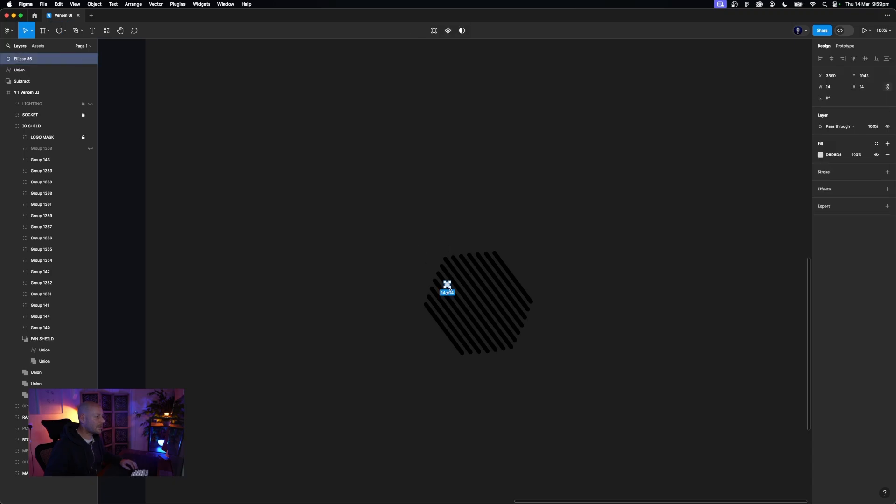
scroll(450, 288, "up", 5)
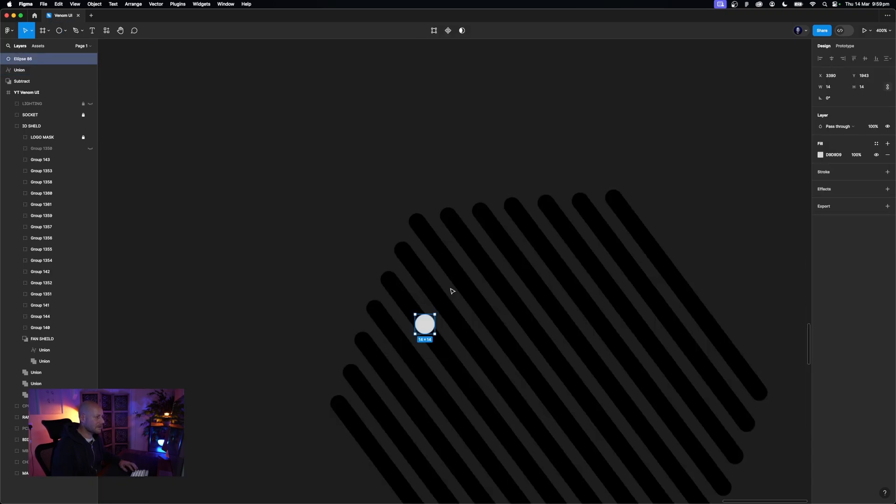
left_click_drag(434, 335, 439, 339)
Try a diagonal duplicate of the circle, then keep only the original circle in the empty space above the line pattern
mouse_move(433, 330)
left_mouse_down()
mouse_move(416, 330)
mouse_move(434, 316)
left_mouse_up()
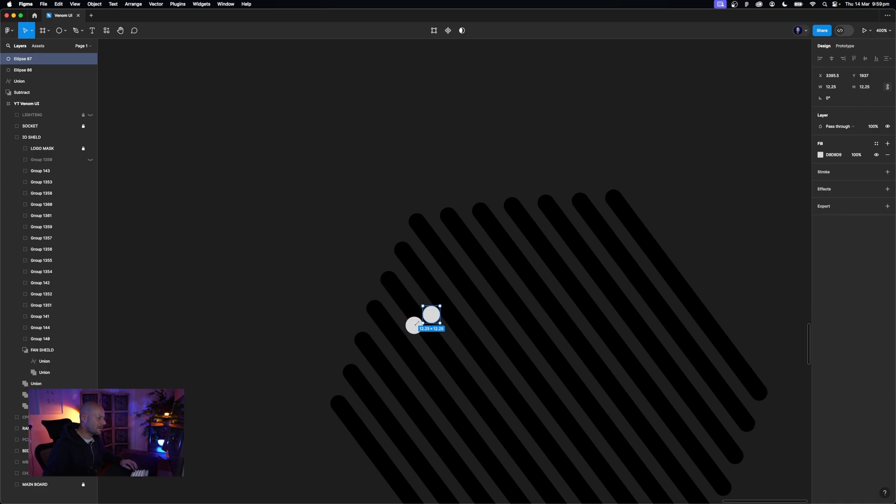
left_click(416, 326, "shift")
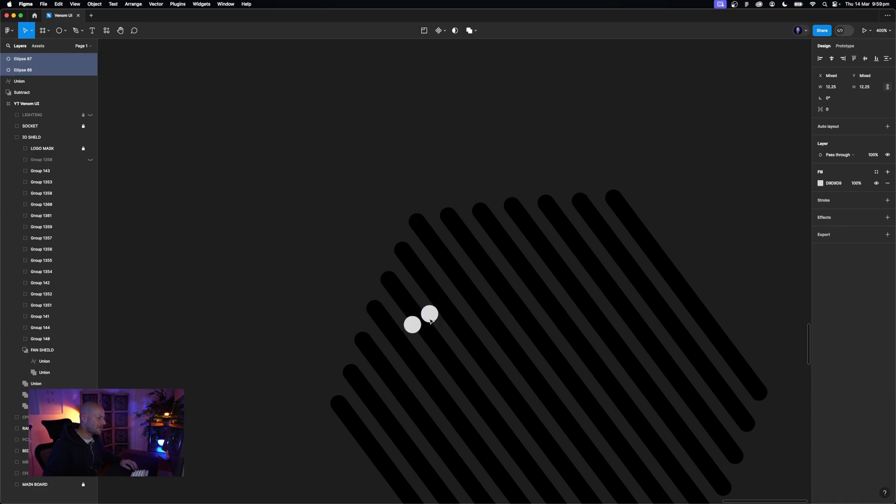
left_click_drag(430, 321, 447, 117)
left_click(498, 147)
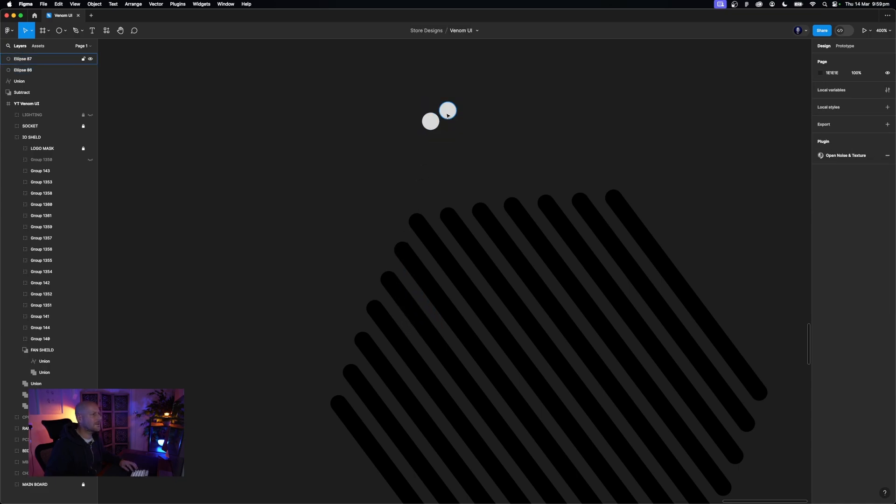
left_click(447, 110)
key("Delete")
Set the circle's width and height to 12
left_click(425, 124)
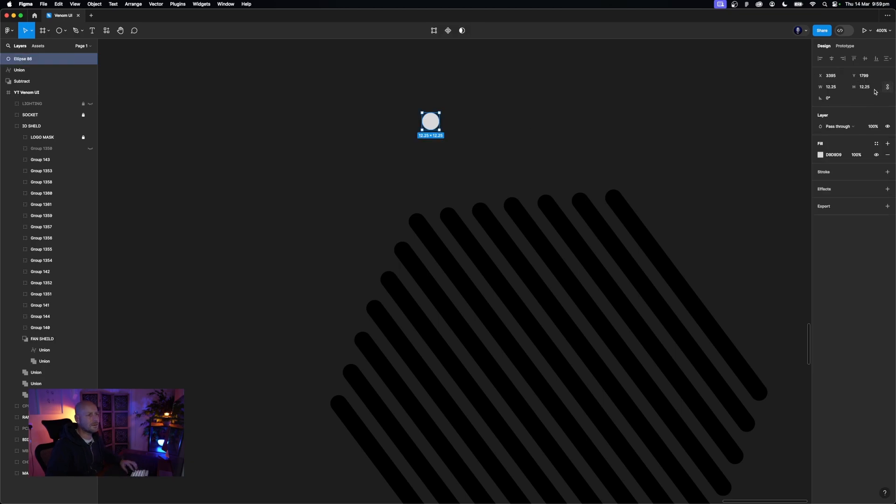
left_click(833, 87)
type("12")
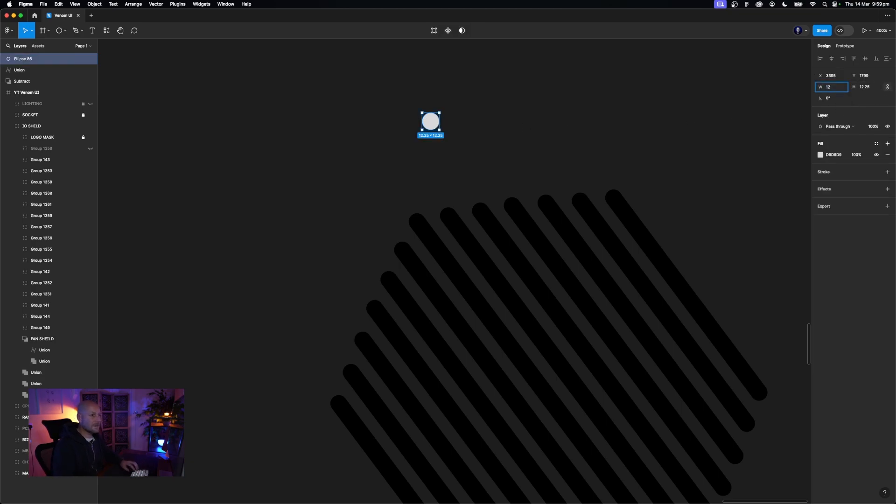
key("Return")
left_click(734, 127)
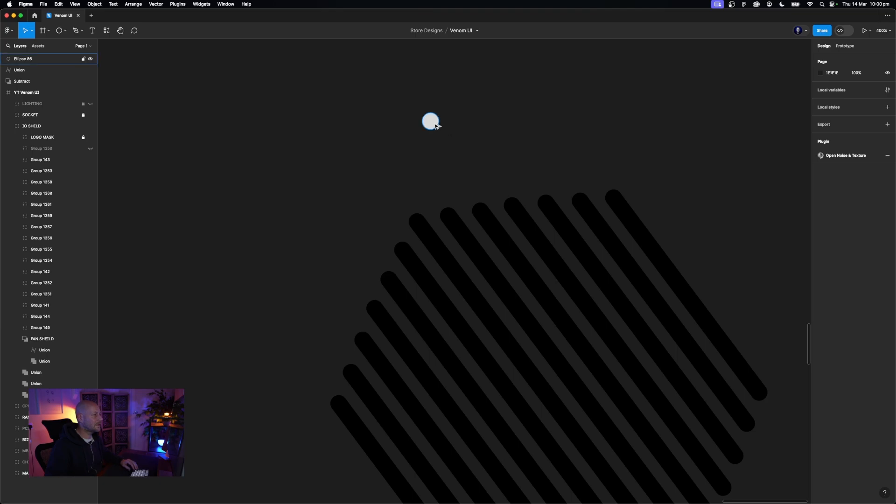
Duplicate the circle repeatedly in a straight horizontal row with even gaps of about 4 px
left_click_drag(436, 126, 459, 127)
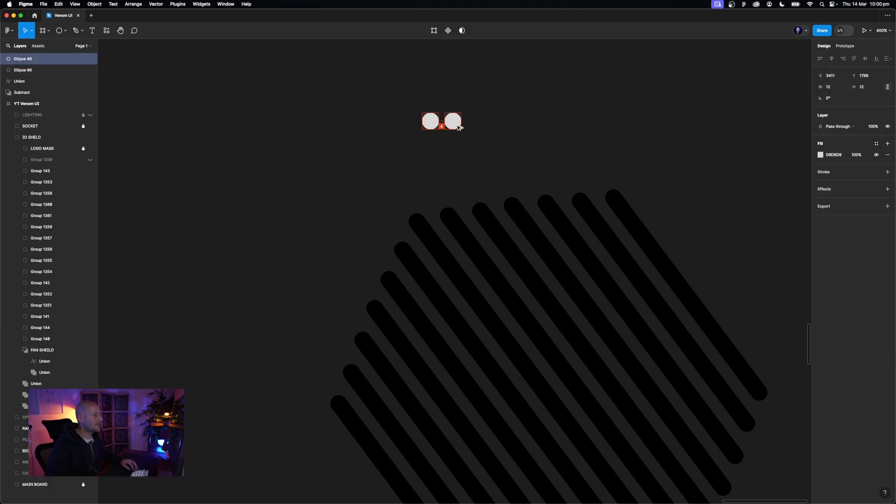
left_click(495, 152)
left_click_drag(511, 157, 476, 126)
key("super+d")
key("super+d")
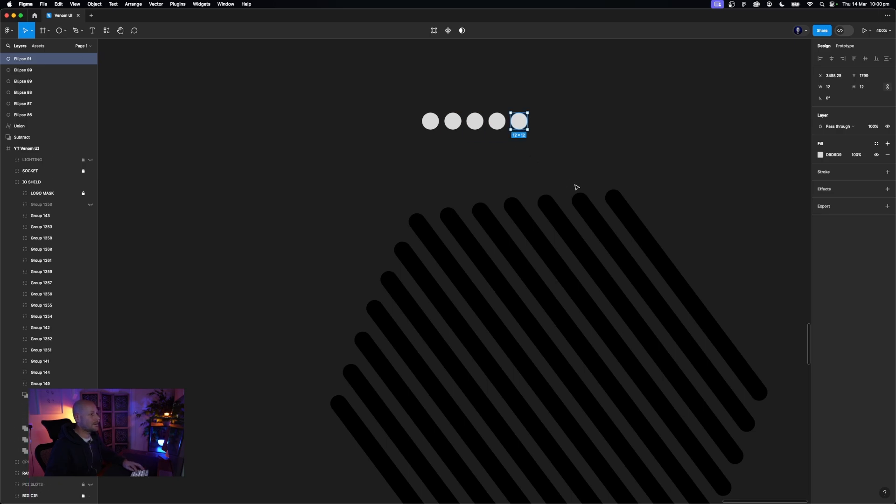
key("super+d")
key("super+d")
key("super+d")
key("super+d")
key("super+d")
key("super+d")
key("super+d")
key("super+d")
key("super+d")
key("super+d")
key("super+d")
key("super+d")
key("super+d")
scroll(590, 184, "right", 2)
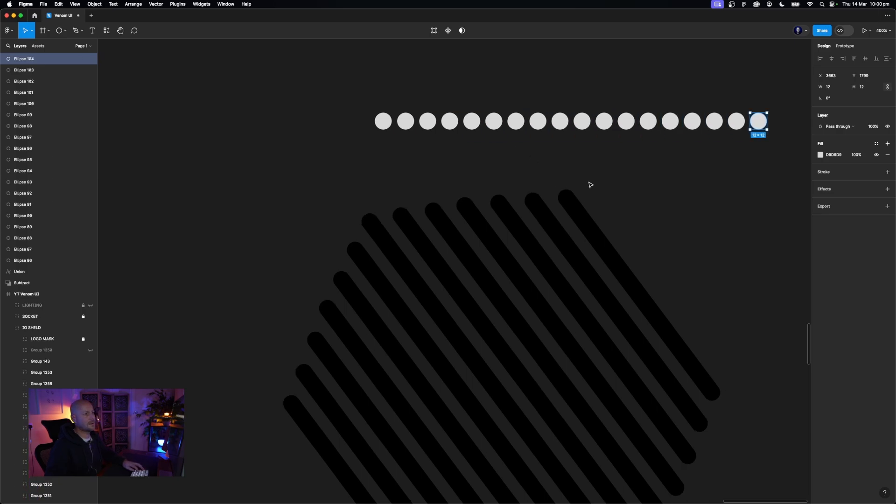
left_click(626, 182)
Place a 406 × 406 square filled with 7B7B7B behind the dot row, with the row along its upper edge
key("shift+0")
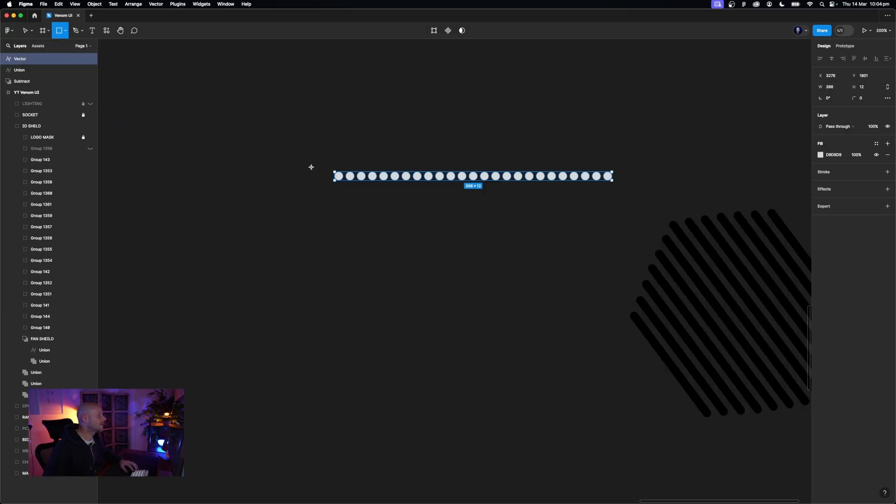
left_click_drag(332, 168, 591, 453)
left_click(821, 154)
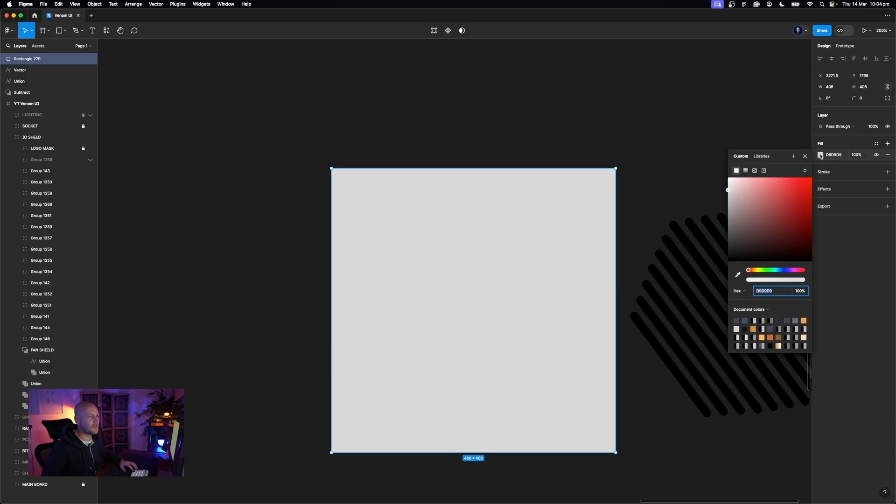
left_click_drag(729, 179, 719, 228)
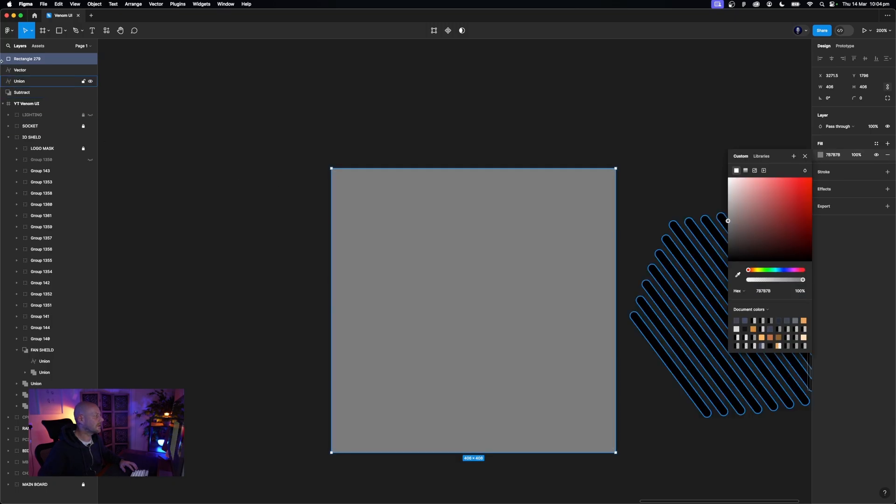
left_click(47, 70)
key("super+]")
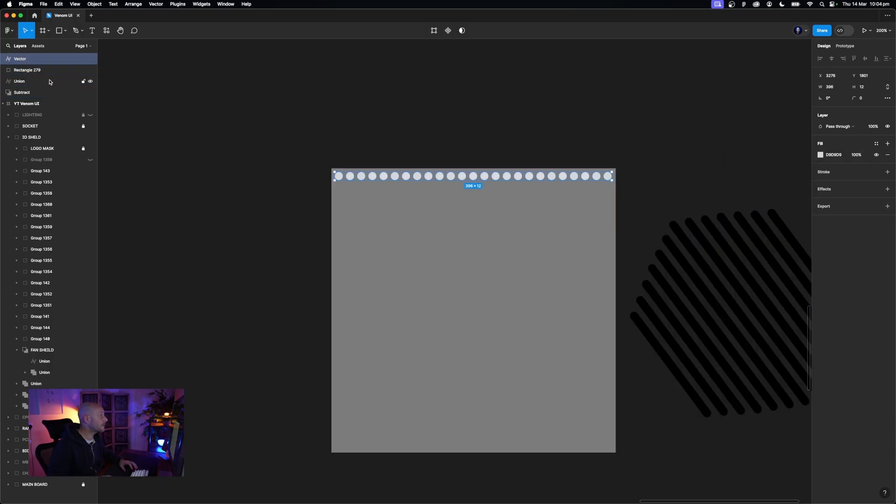
Try a duplicate of the dot row just below the original, shifted 6 px to the right
left_click(279, 59)
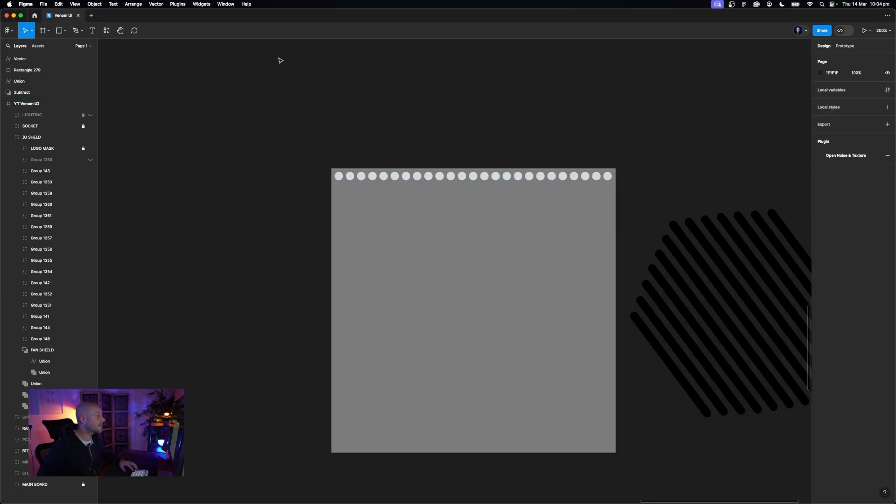
left_click(439, 179)
left_click_drag(443, 185, 441, 190)
key("Right")
key("Right")
key("Right")
key("Right")
key("Right")
key("Right")
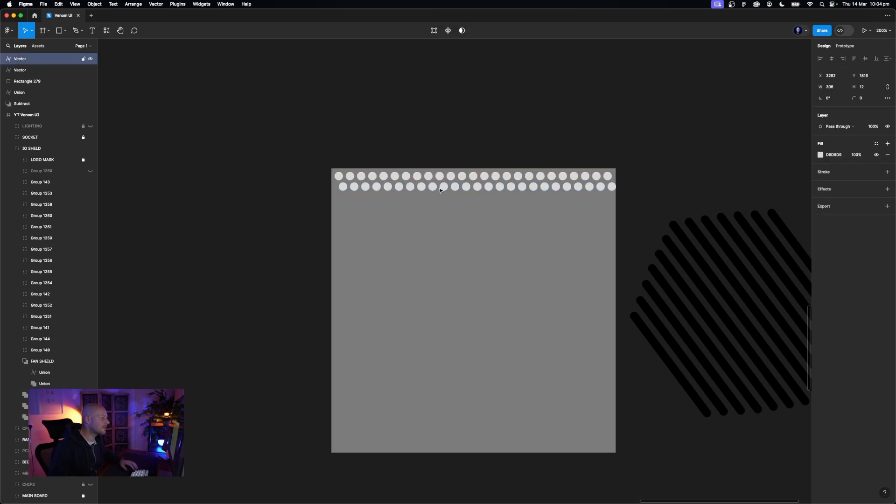
key("alt")
key("Down")
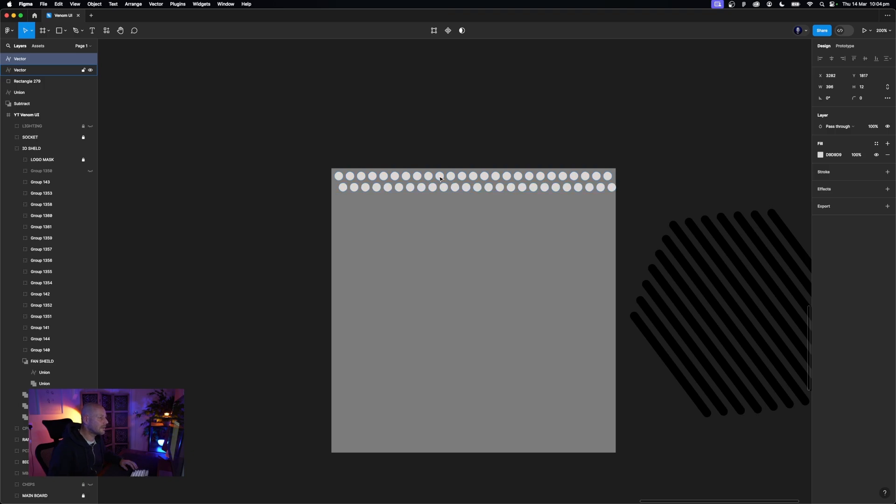
Subtract the upper dot row from the grey square and delete the loose duplicate row beneath it
left_click(441, 178)
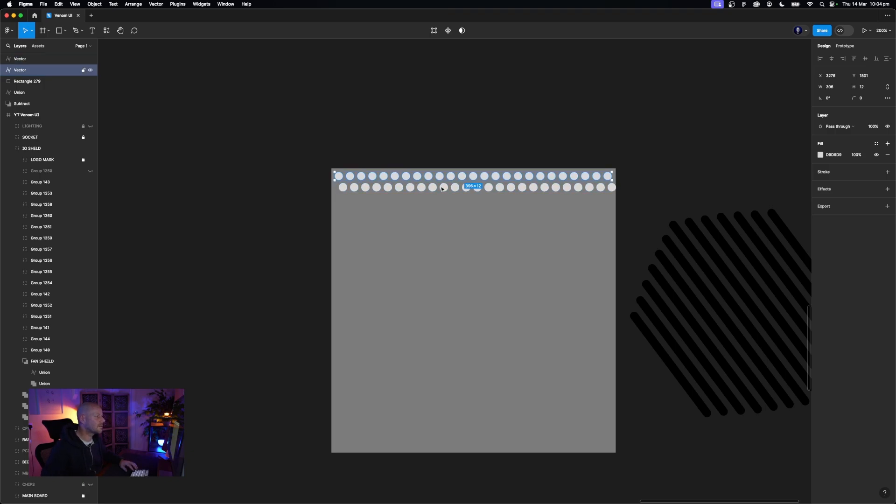
left_click(471, 200, "shift")
left_click(475, 31)
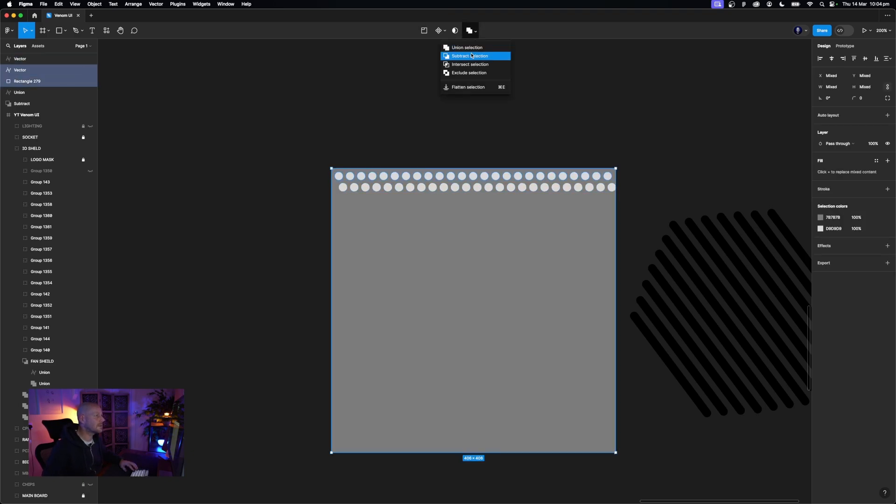
left_click(473, 56)
left_click(498, 149)
left_click(452, 187)
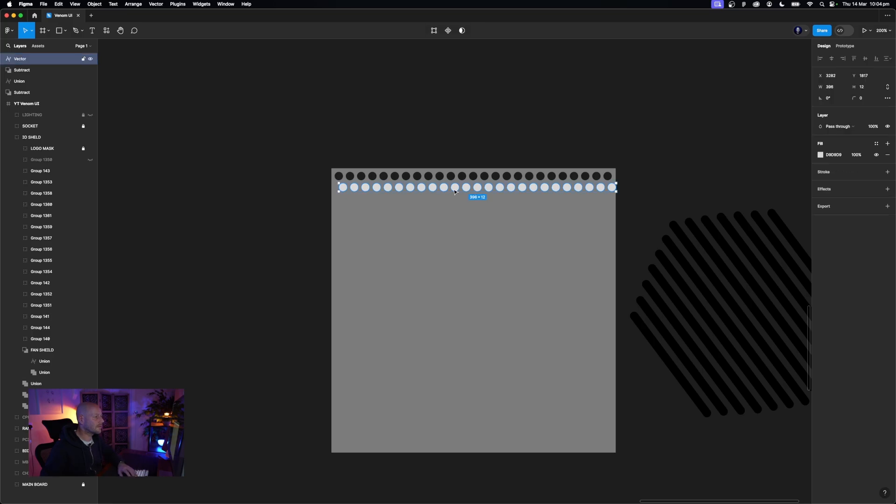
key("Delete")
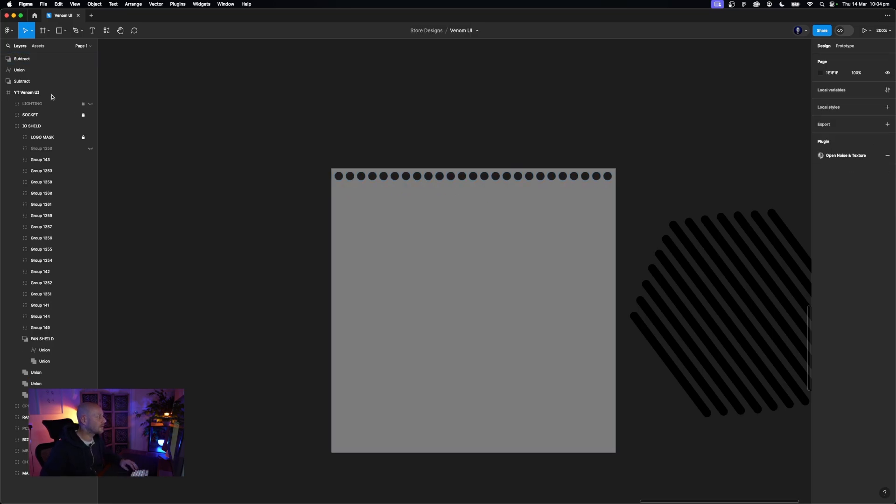
Duplicate the cut-out dot row inside the subtracted shape and place the copy 16 px lower
double_click(506, 176)
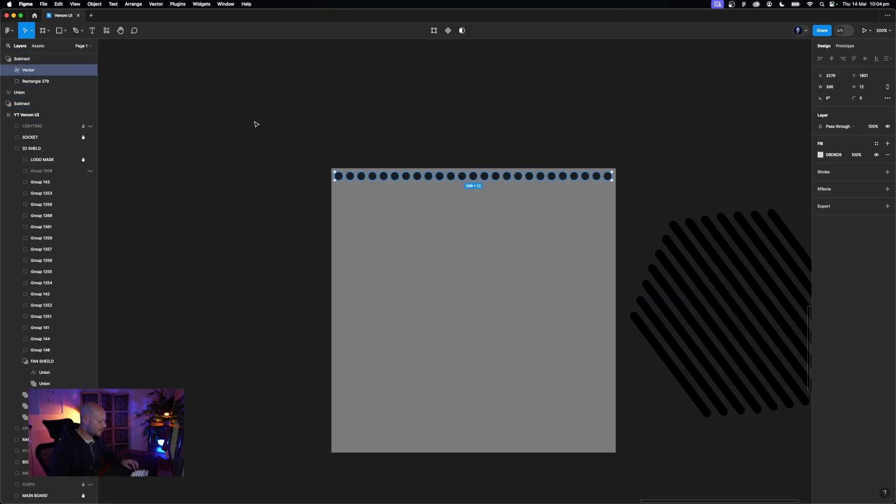
key("super+d")
key("shift+Down")
key("Down")
key("Down")
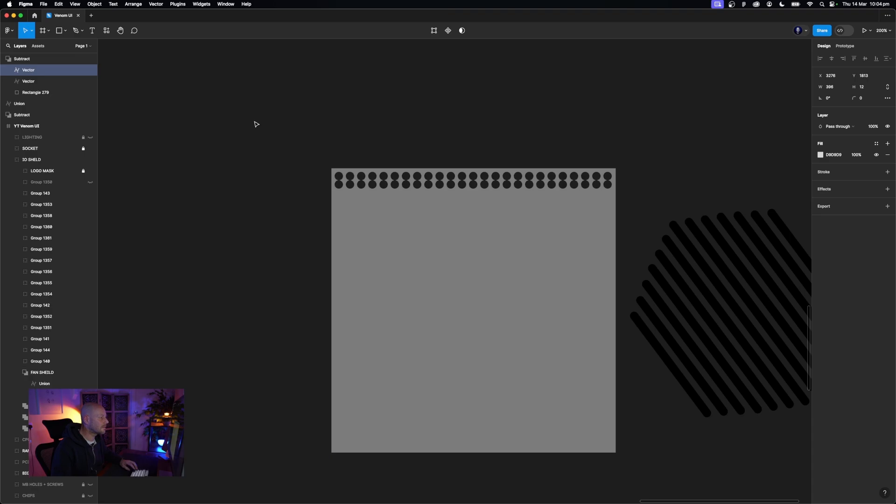
key("Down")
key("Down")
key("Down")
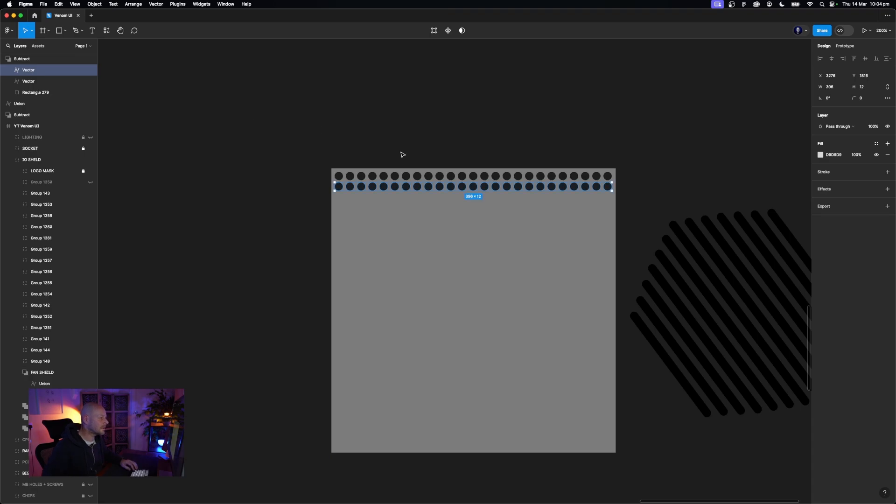
key("Down")
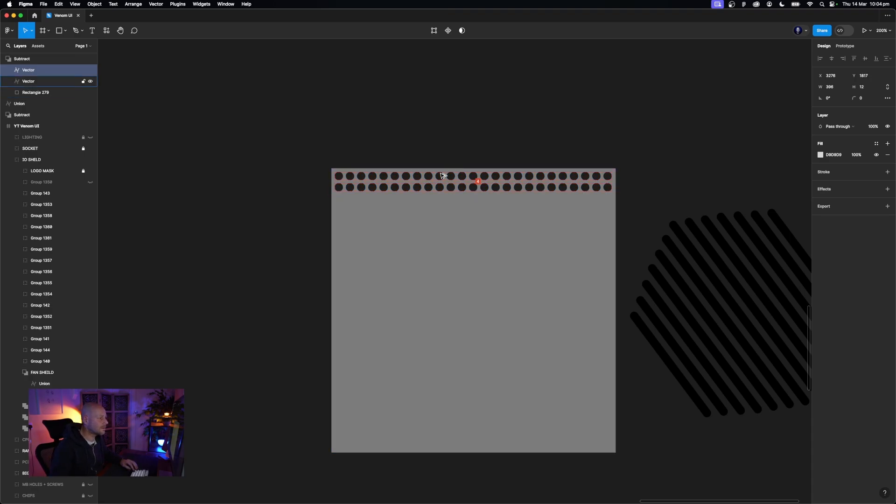
Shift the second dot row about 8 px to the right so its holes sit between those above
key("Right")
key("Right")
key("Right")
key("Right")
key("Right")
key("Right")
key("Right")
key("Right")
key("Right")
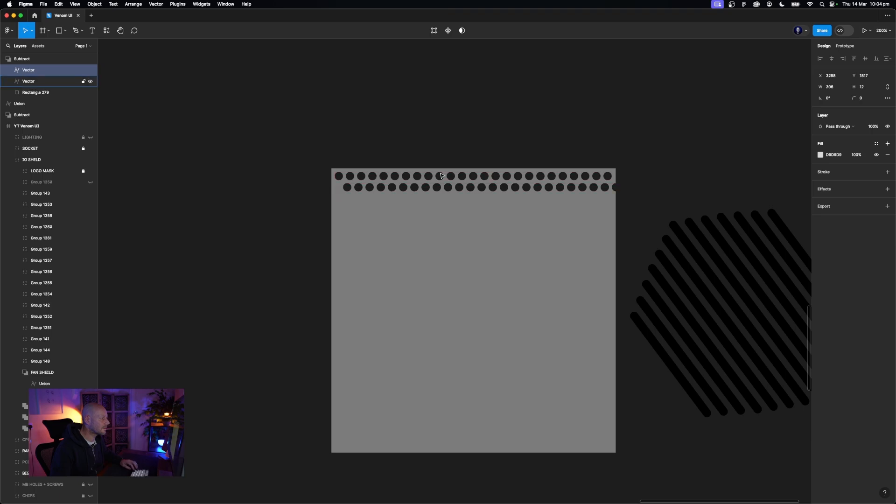
key("super+equal")
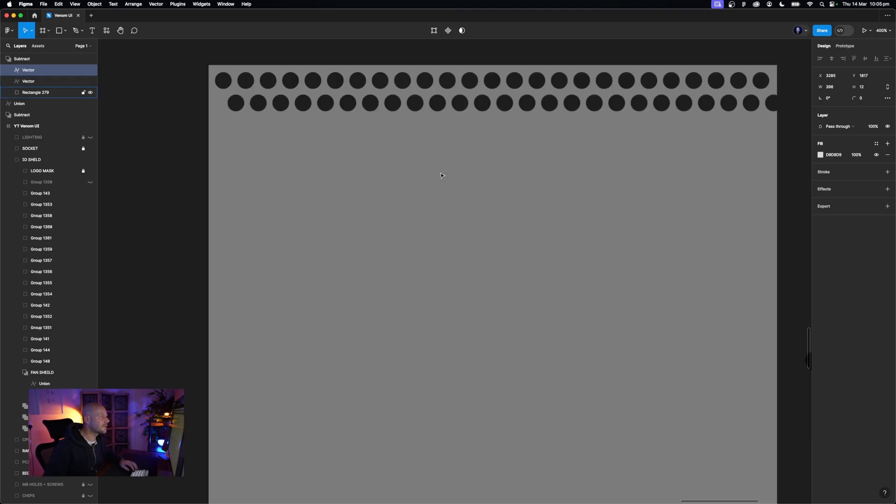
scroll(442, 176, "left", 3)
scroll(442, 175, "up", 2)
key("Up")
key("Up")
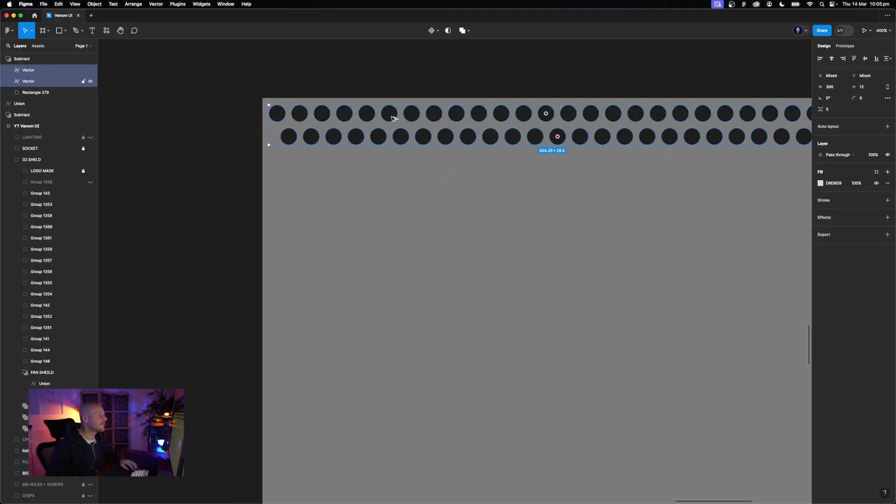
Duplicate the two staggered rows directly below and distribute all four rows with even vertical spacing
left_click_drag(394, 118, 393, 164)
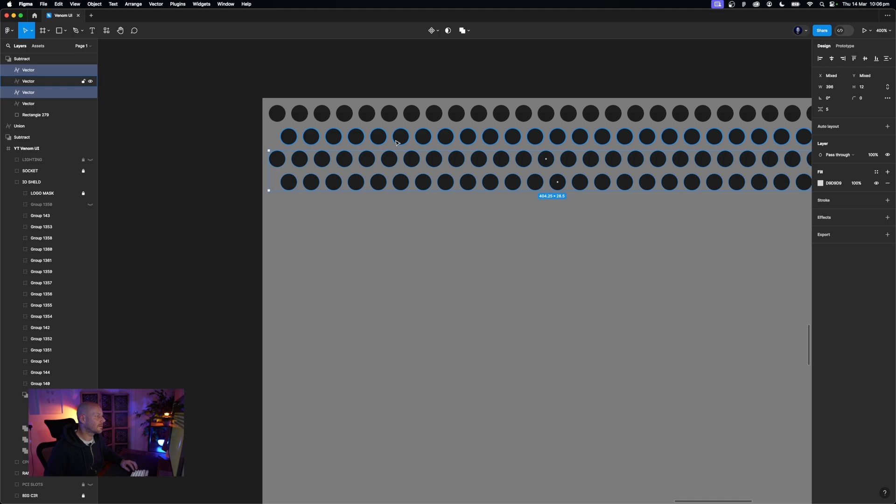
left_click(397, 142, "shift")
left_click(424, 114, "shift")
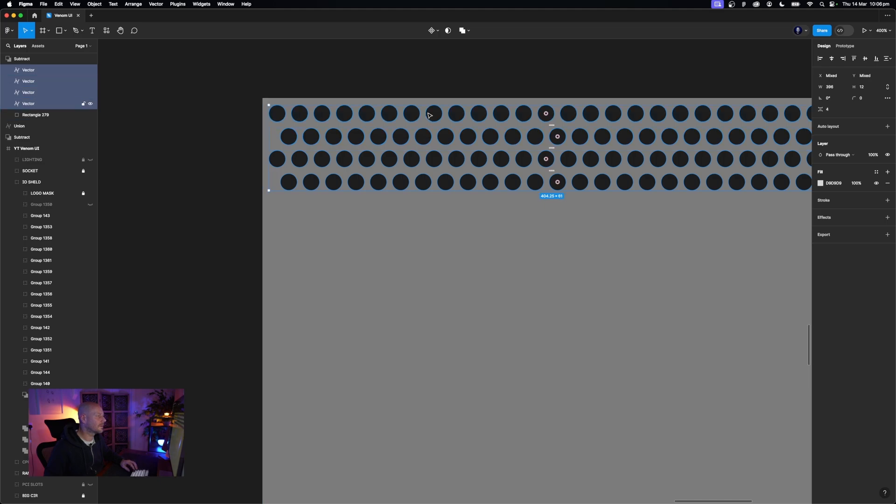
left_click(886, 61)
left_click(833, 81)
Duplicate the four-row block repeatedly down the square until 24 staggered rows of holes nearly fill it
left_click_drag(471, 138, 470, 230)
key("super+d")
scroll(470, 230, "right", 3)
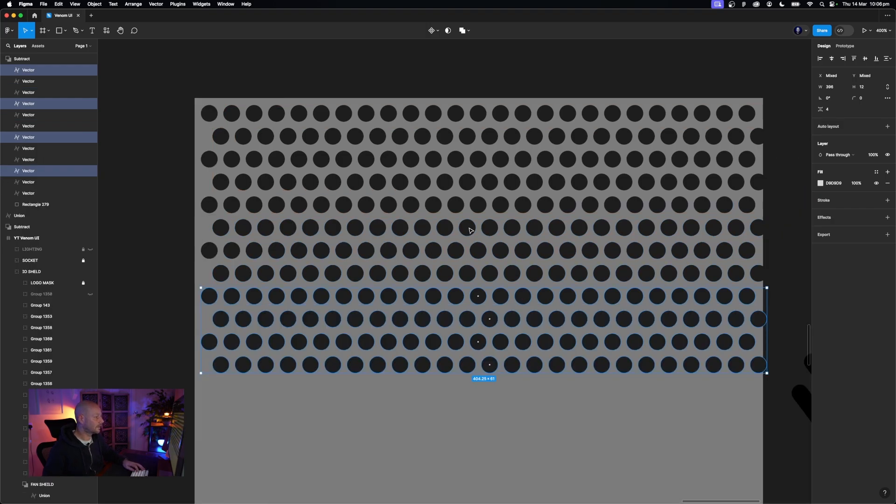
key("super+d")
scroll(472, 229, "down", 6)
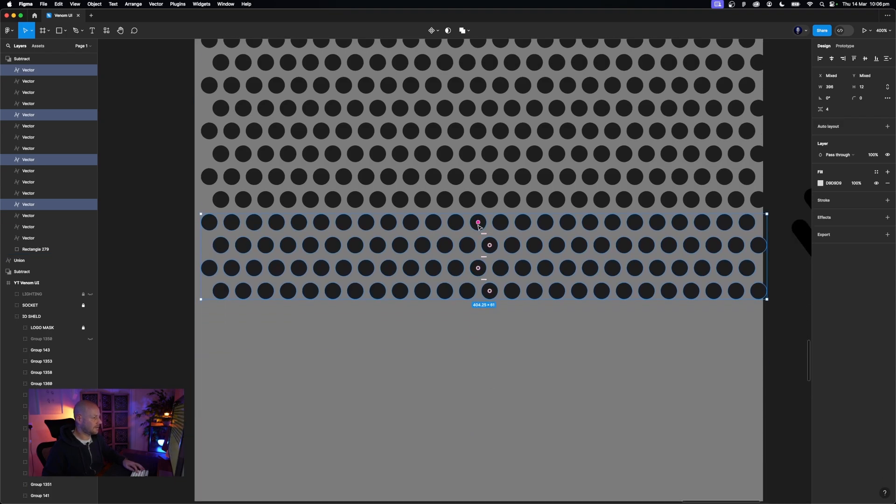
key("super+d")
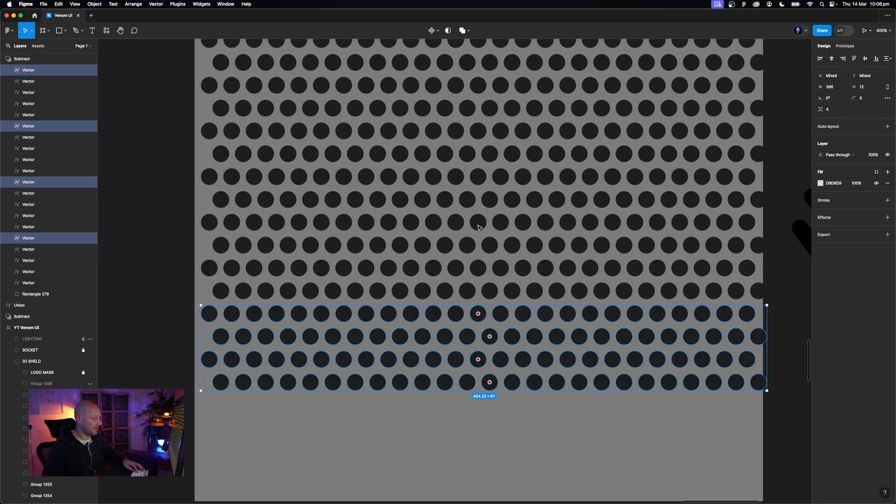
key("super+c")
key("super+v")
scroll(479, 228, "down", 3)
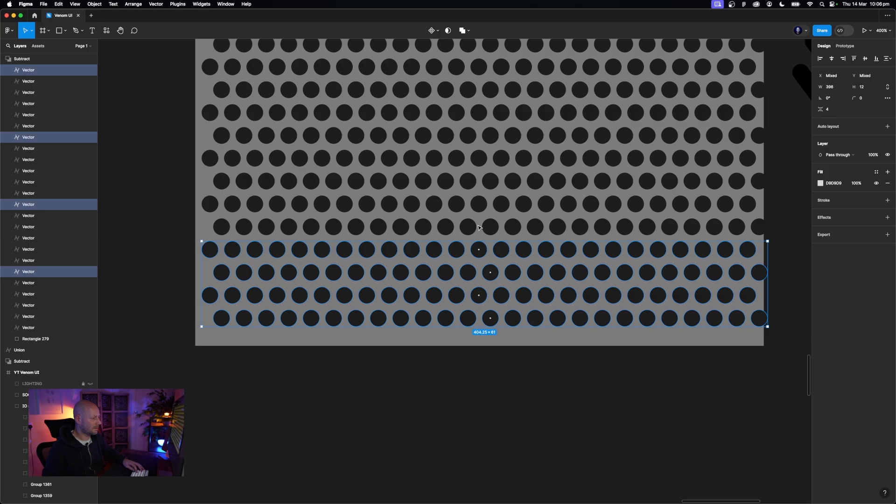
Duplicate the lowest unshifted dot row and place the copy across the square's bottom edge
left_click(463, 387)
key("super+equal")
key("super+equal")
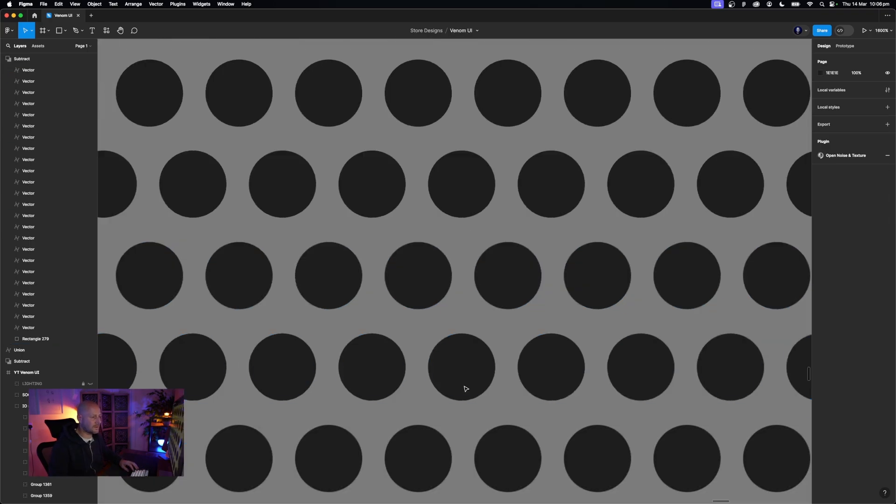
key("super+minus")
key("super+minus")
key("super+minus")
key("super+minus")
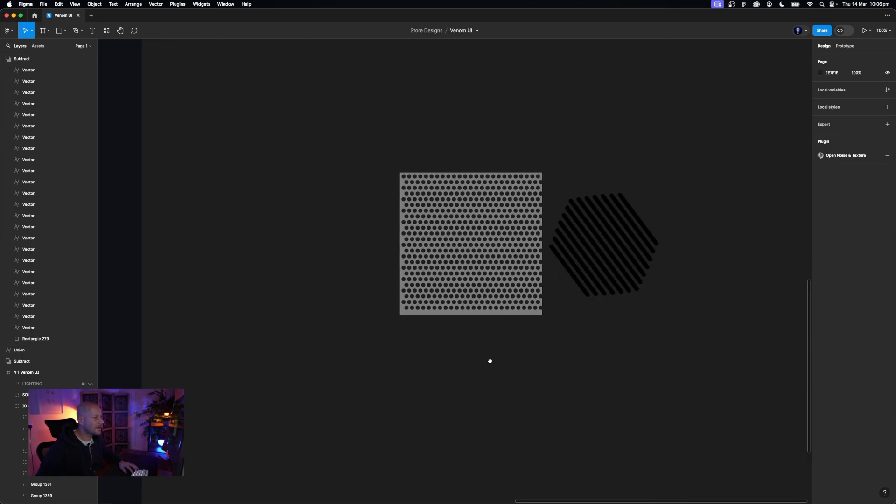
left_click(595, 244)
mouse_move(595, 244)
left_mouse_down()
mouse_move(477, 244)
mouse_move(592, 244)
left_mouse_up()
left_click(497, 323, "super")
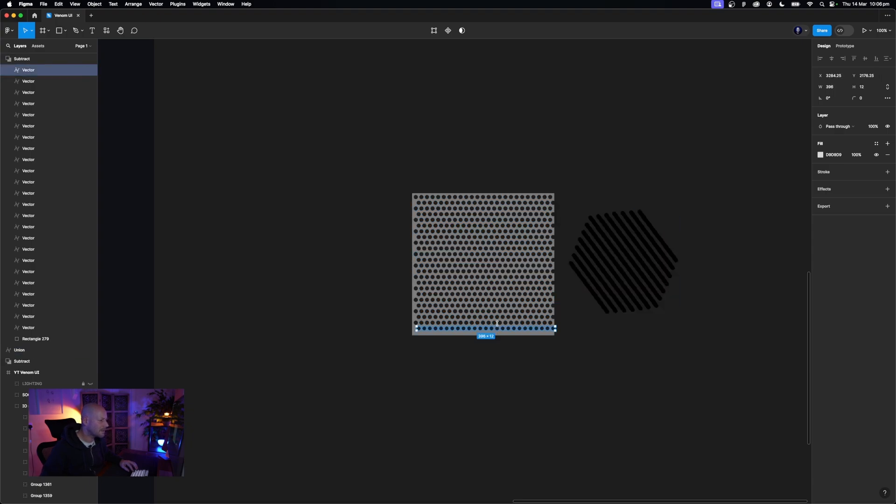
left_click(496, 323, "super")
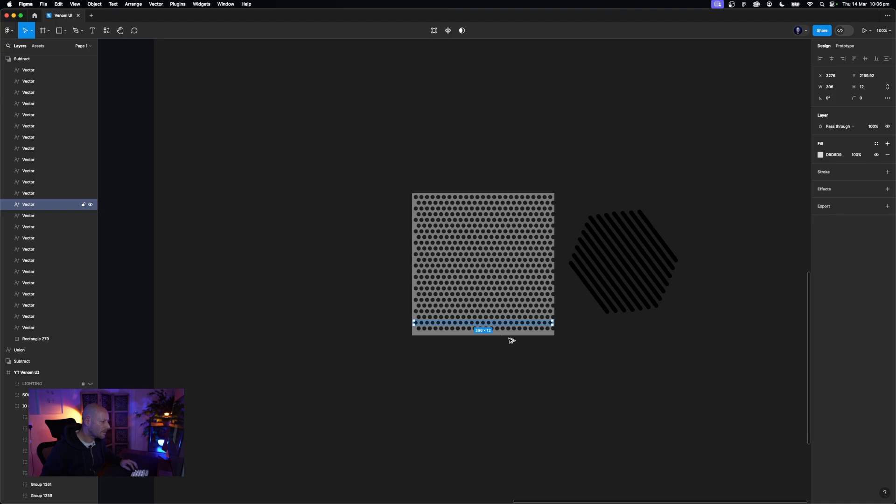
key("super+d")
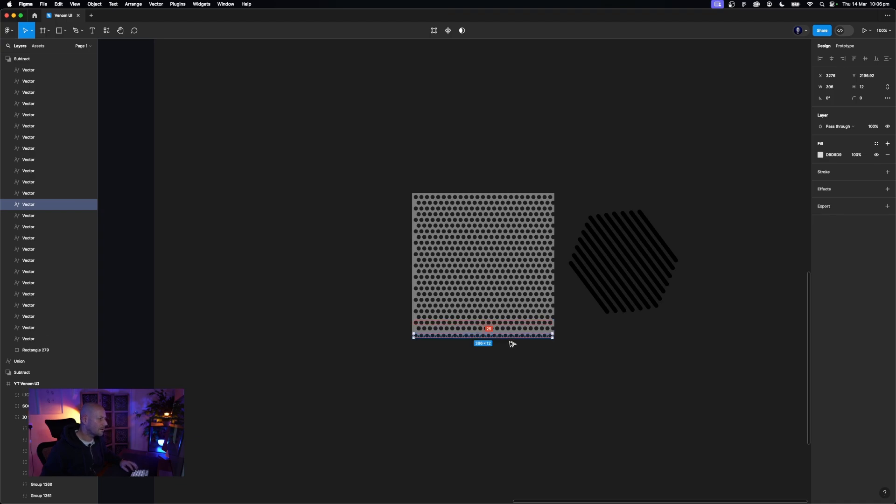
left_click(27, 195)
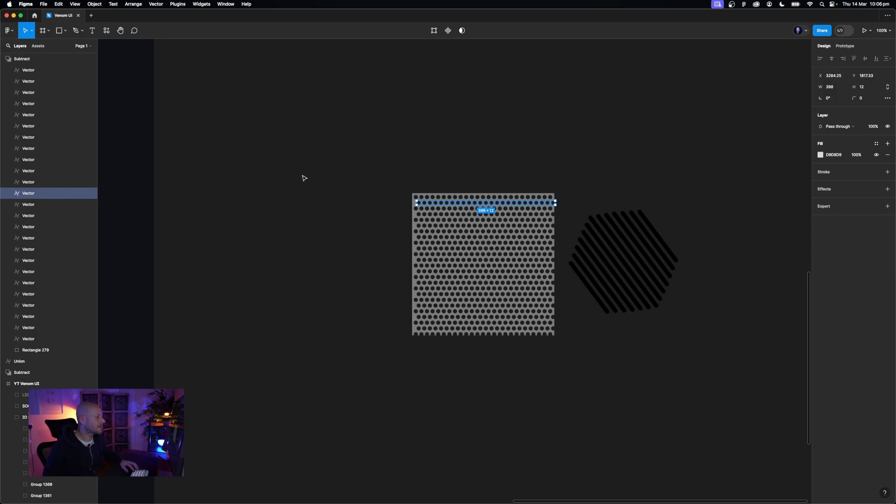
key("Escape")
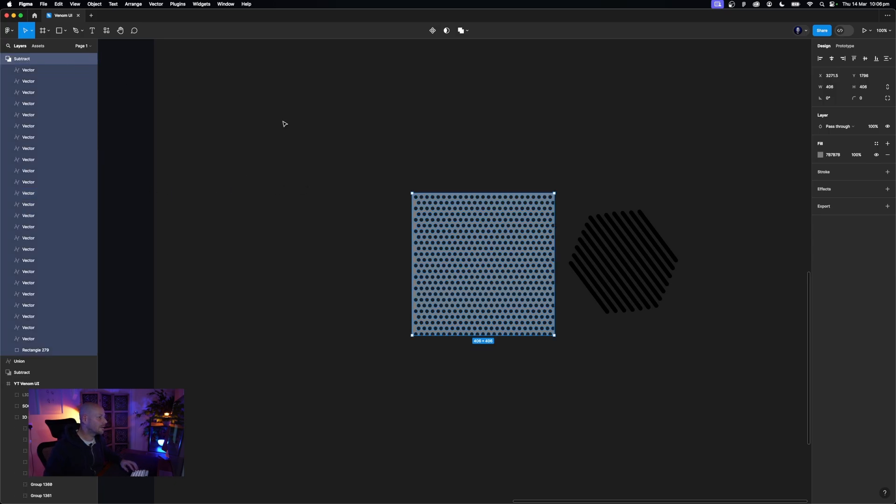
Flatten the perforated square into a single vector and move it slightly away from the line pattern
key("super+equal")
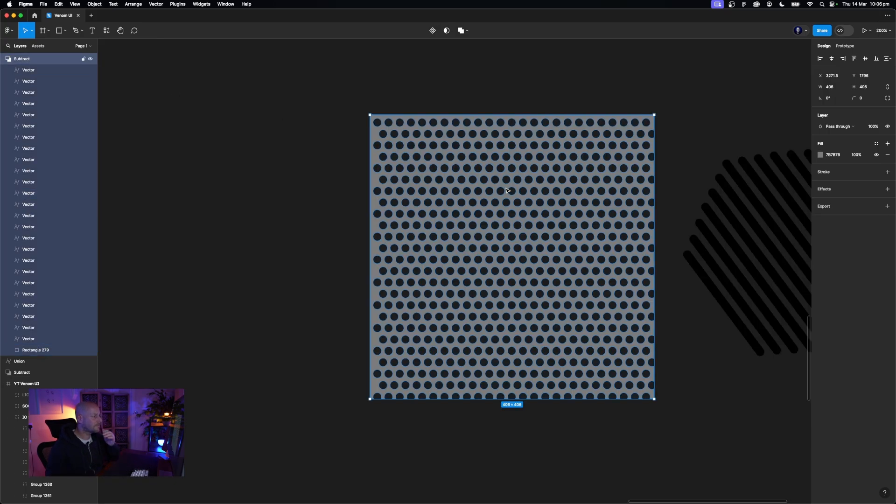
right_click(30, 60)
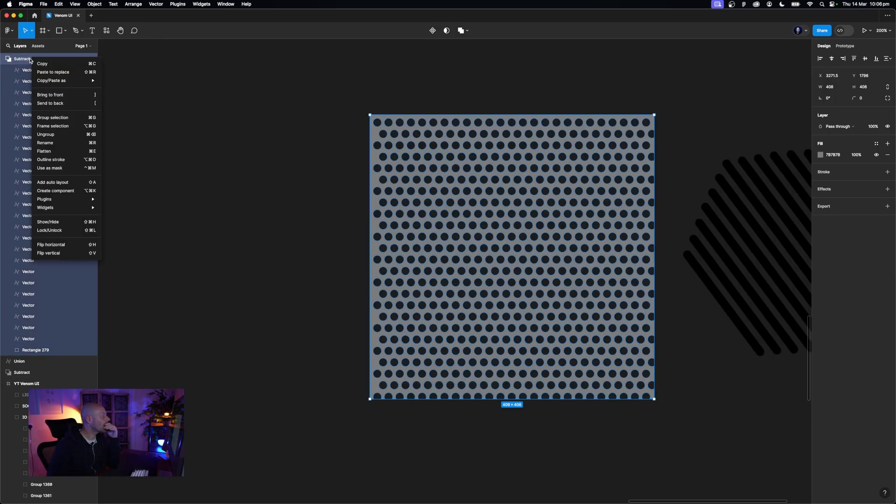
left_click(57, 152)
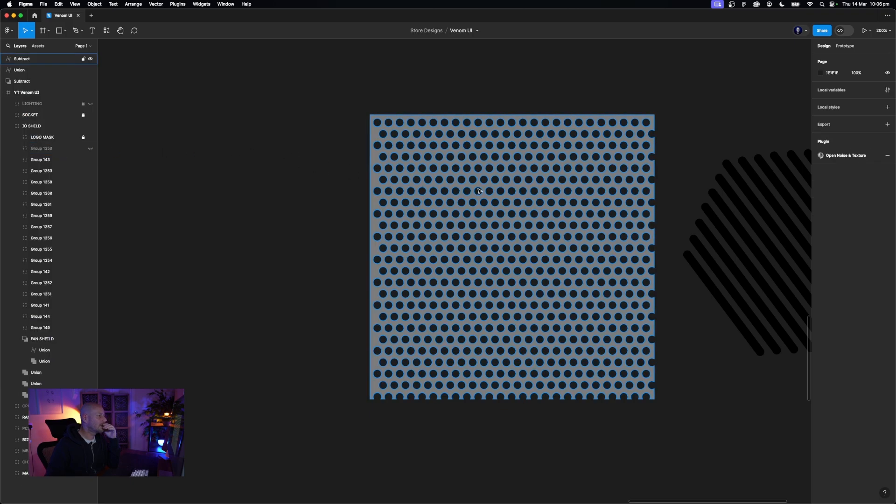
left_click_drag(479, 190, 425, 184)
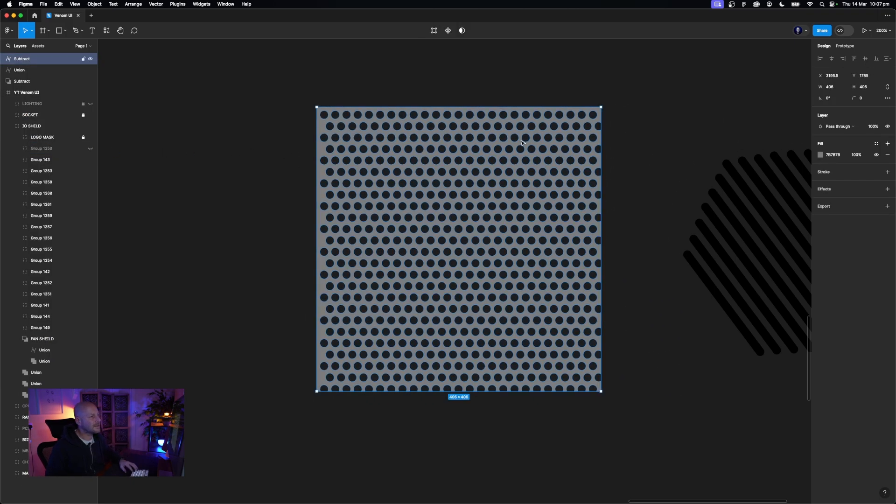
double_click(326, 175)
left_click_drag(273, 83, 336, 439)
key("Escape")
key("Escape")
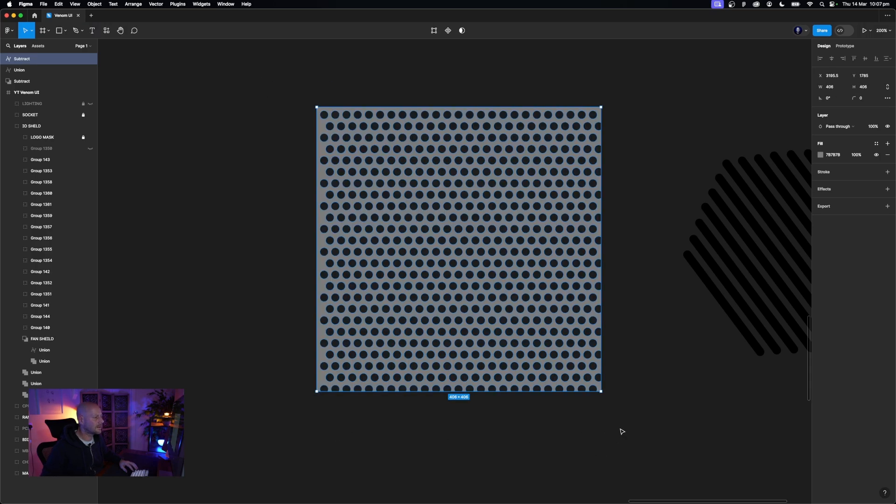
key("Escape")
Move the perforated square onto the motherboard's fan shield plate, covering the diagonal vent slots
key("shift+0")
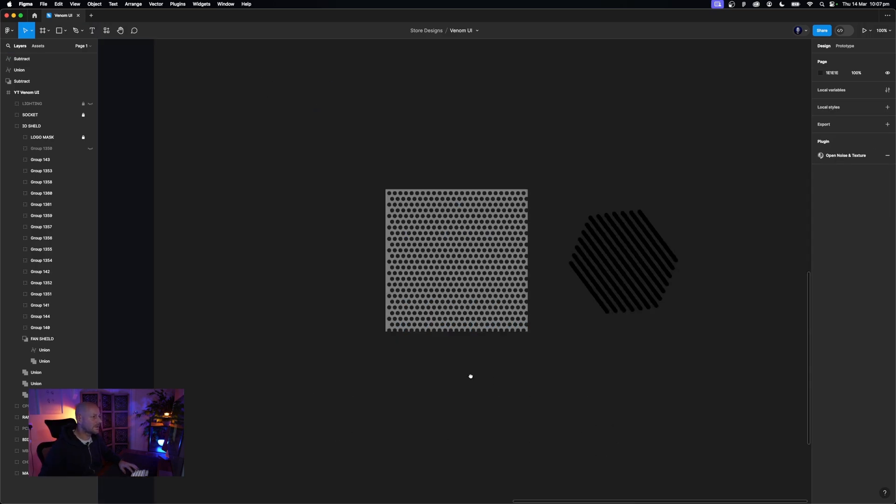
left_click_drag(470, 374, 634, 406)
left_click(616, 276)
left_click(497, 368)
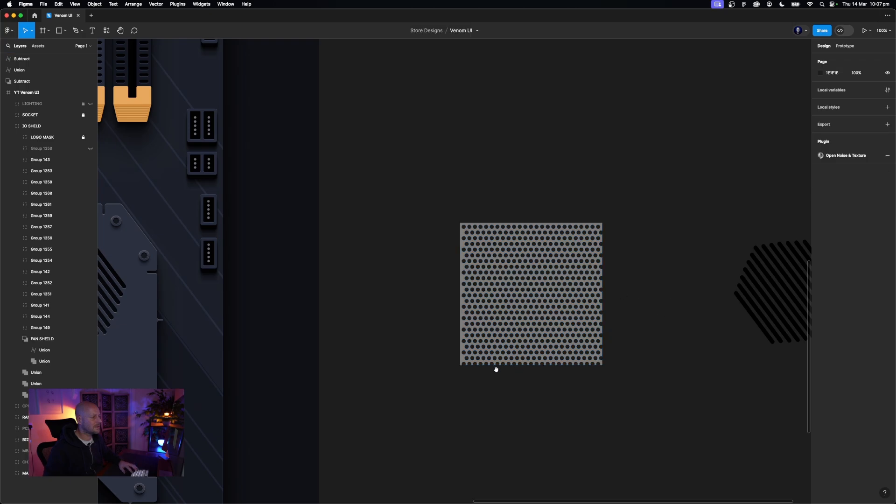
scroll(496, 368, "down", 3)
scroll(496, 368, "left", 3)
left_click_drag(667, 244, 486, 327)
left_click(487, 326)
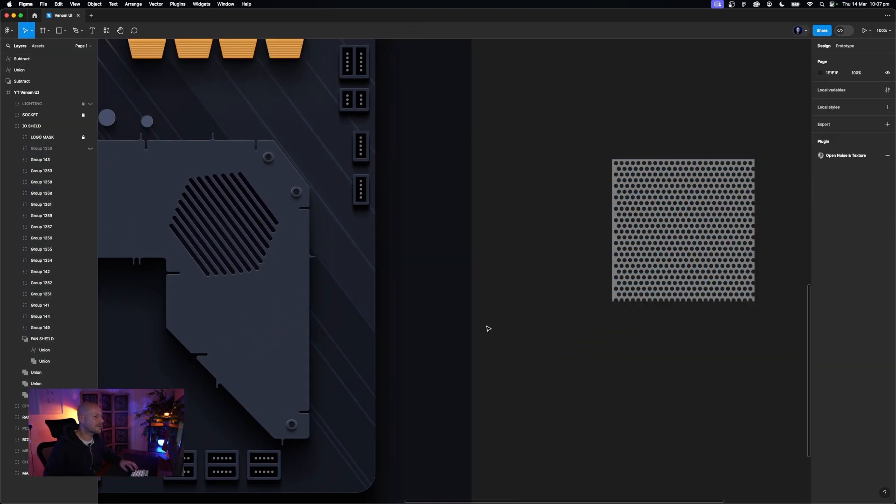
left_click_drag(676, 229, 212, 224)
left_click_drag(453, 275, 596, 276)
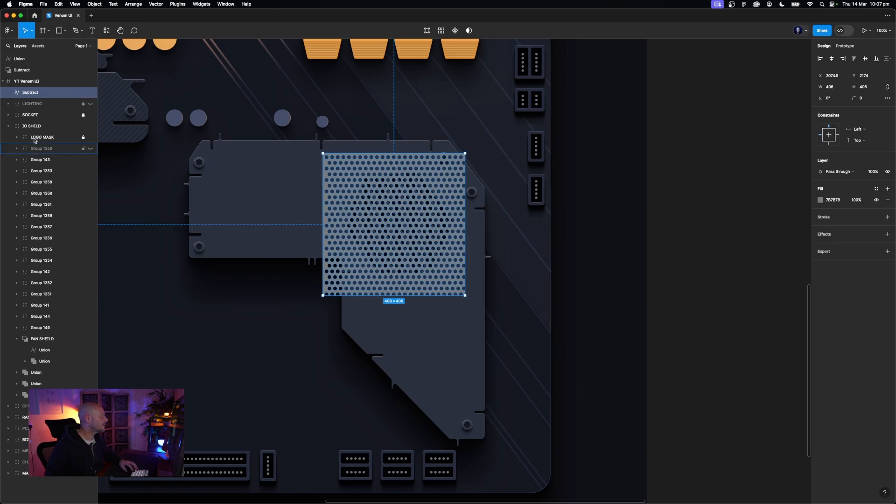
Move the perforated Subtract layer directly beneath the FAN SHEILD layer inside the IO SHELD group, and collapse FAN SHEILD
left_click_drag(40, 96, 21, 349)
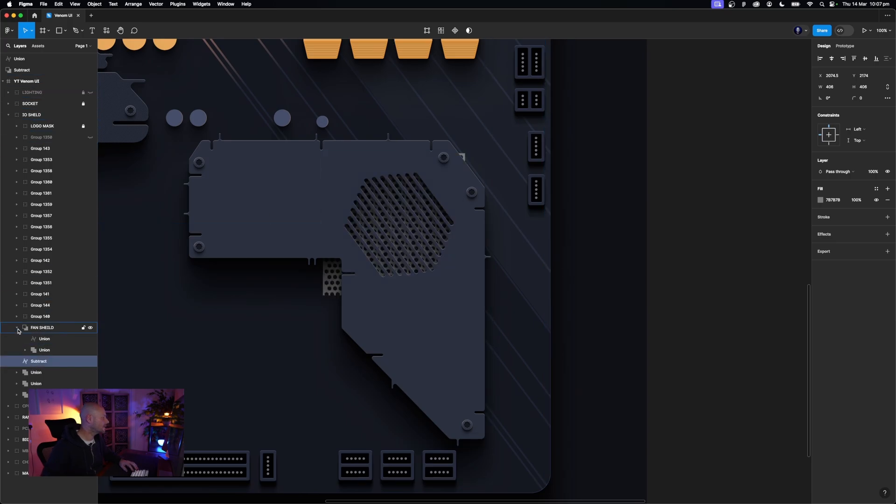
left_click(18, 329)
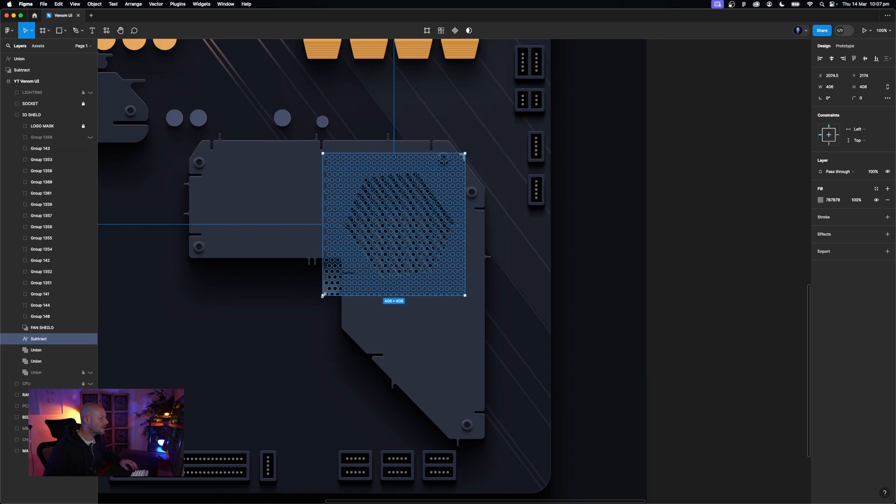
Scale the perforated mesh to about 323 × 323 and rotate it to about 6° so it sits behind the hexagonal vent
left_click_drag(323, 295, 369, 264)
left_click_drag(463, 274, 466, 268)
left_click(682, 300)
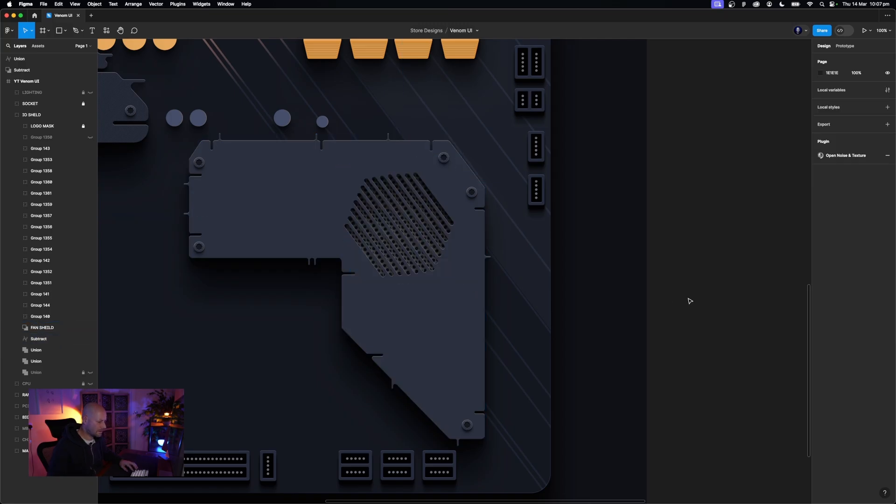
key("super+equal")
scroll(619, 298, "left", 4)
scroll(619, 299, "up", 1)
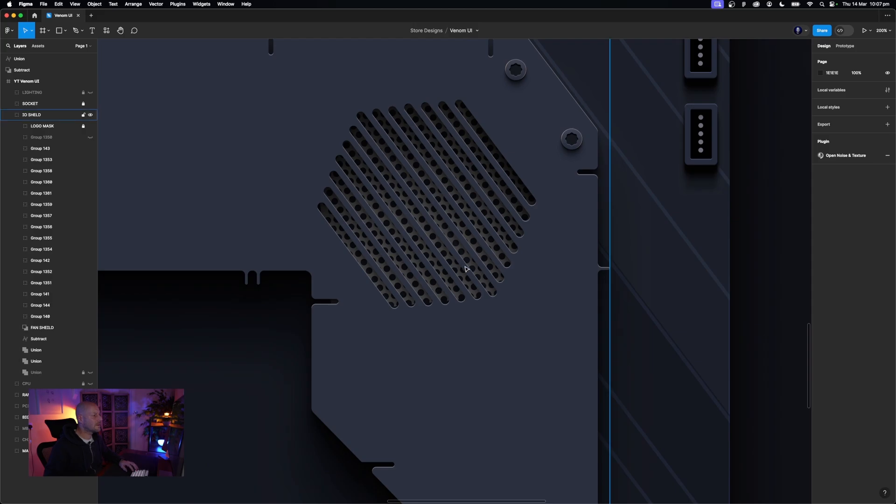
Nudge the perforated mesh behind the vent 6 px to the left
left_click(45, 339)
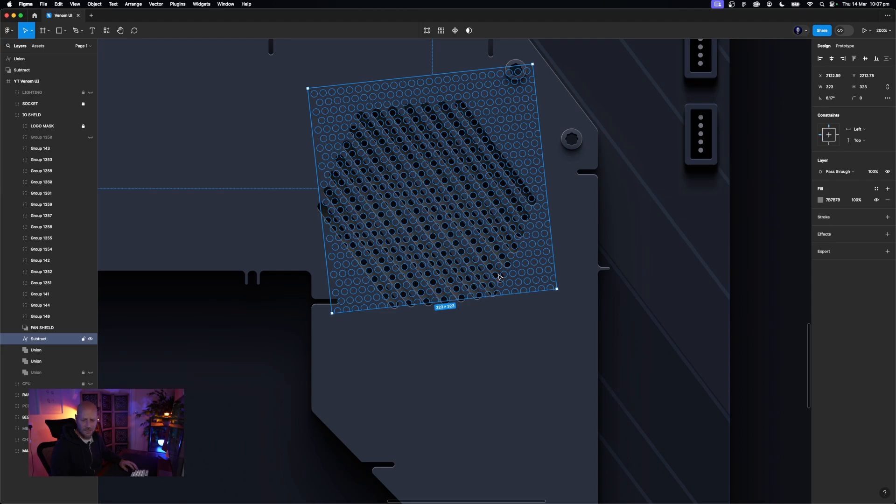
key("Left")
key("Left")
key("Left")
key("Left")
key("Left")
key("Left")
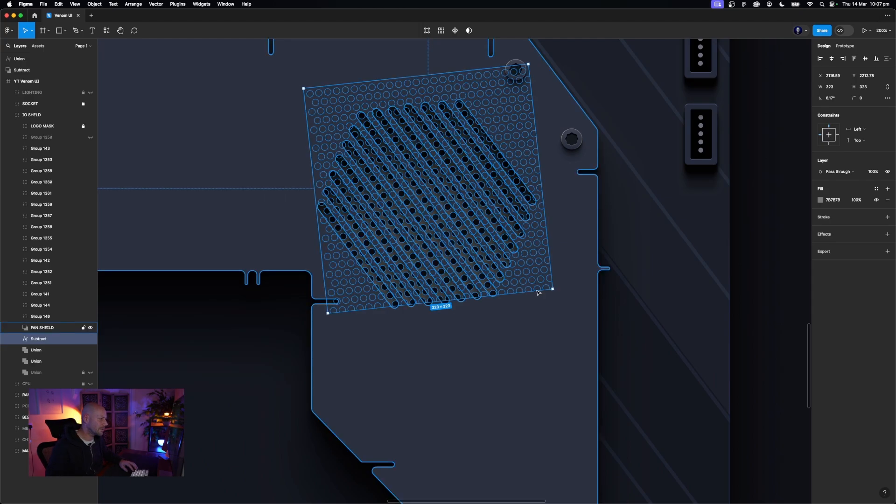
Rotate the perforated mesh to about 11.24° and resize it to about 322.4 × 322.4 behind the vent slots
left_click_drag(556, 290, 565, 281)
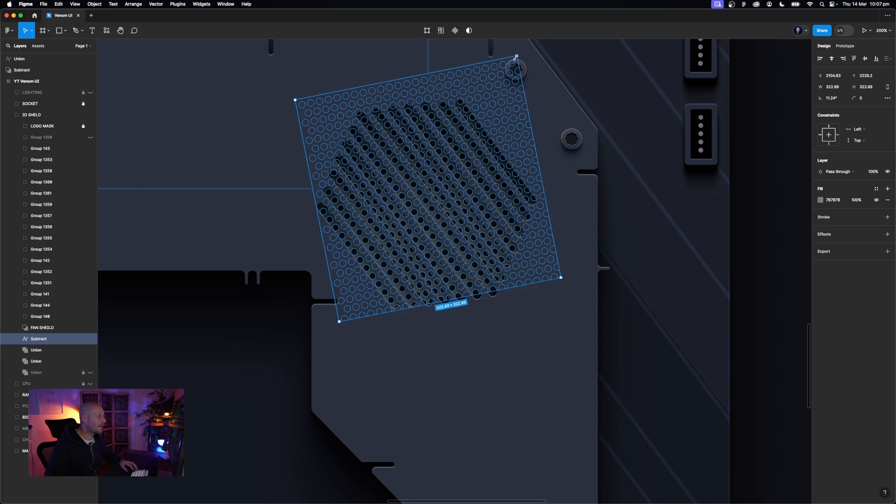
mouse_move(516, 55)
left_mouse_down()
mouse_move(499, 91)
mouse_move(512, 72)
left_mouse_up()
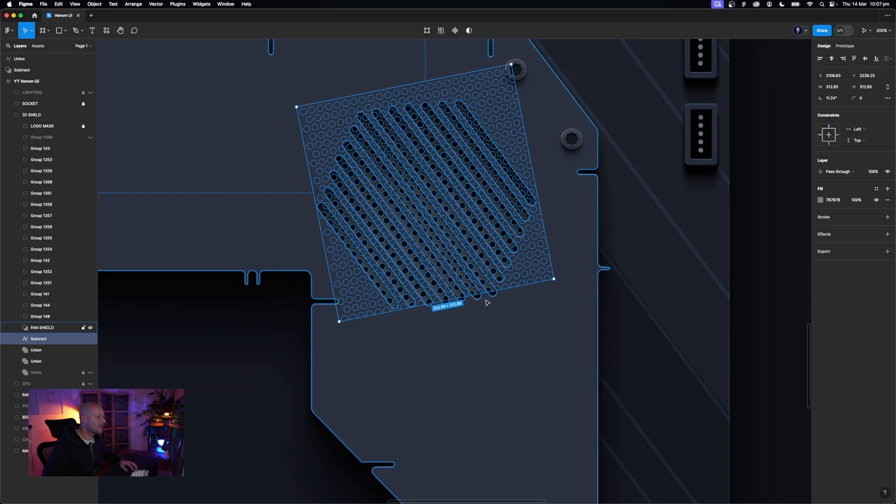
left_click_drag(481, 293, 484, 300)
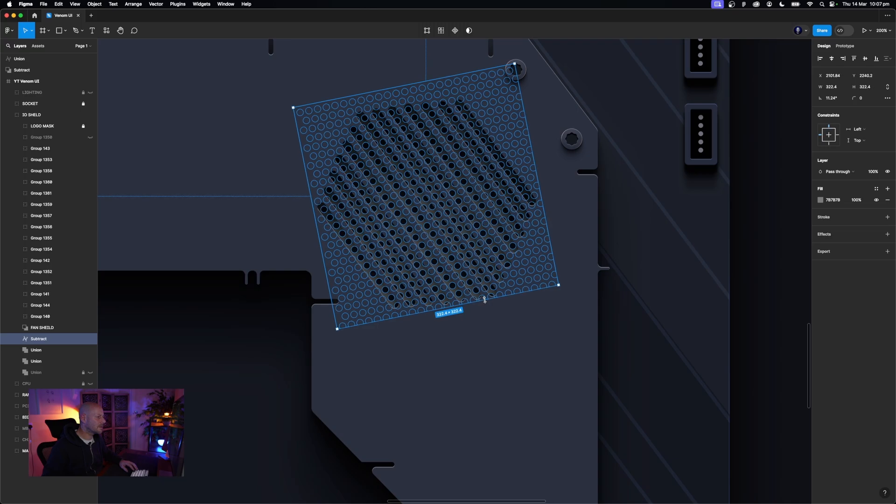
left_click(780, 268)
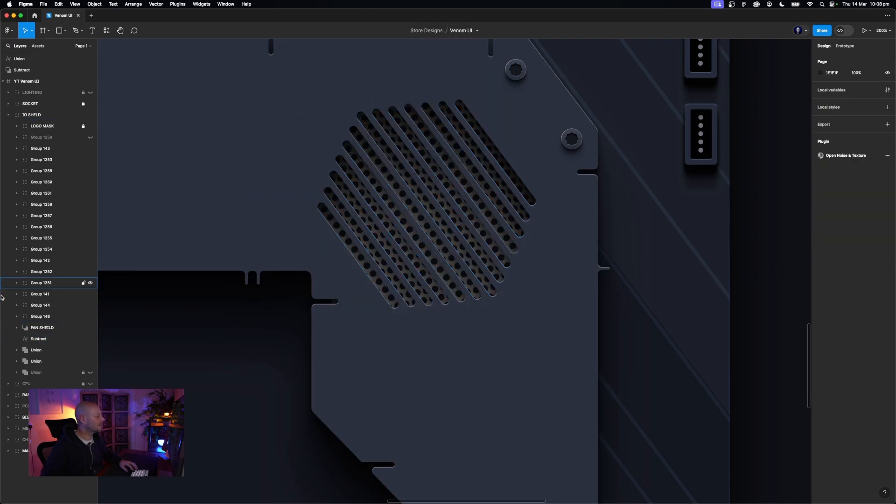
Reduce the perforated mesh to about 318.5 × 318.5 and turn it back to about 2° behind the vent
left_click(42, 340)
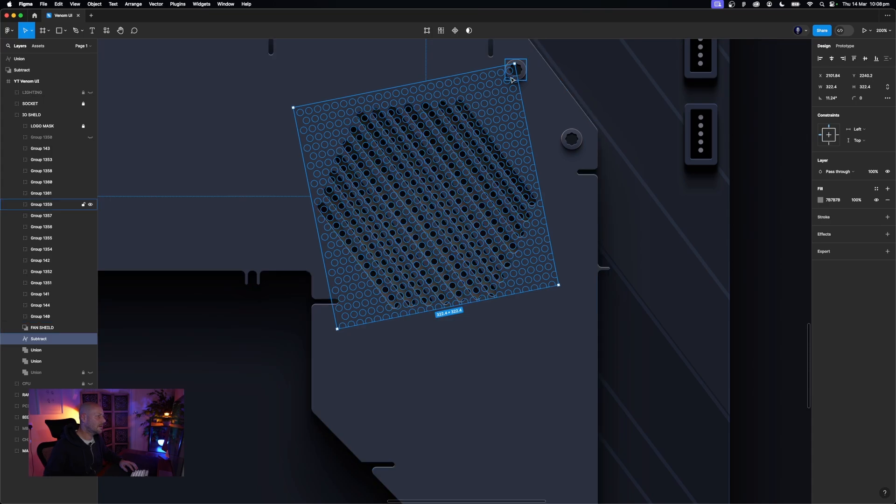
left_click_drag(515, 65, 513, 68)
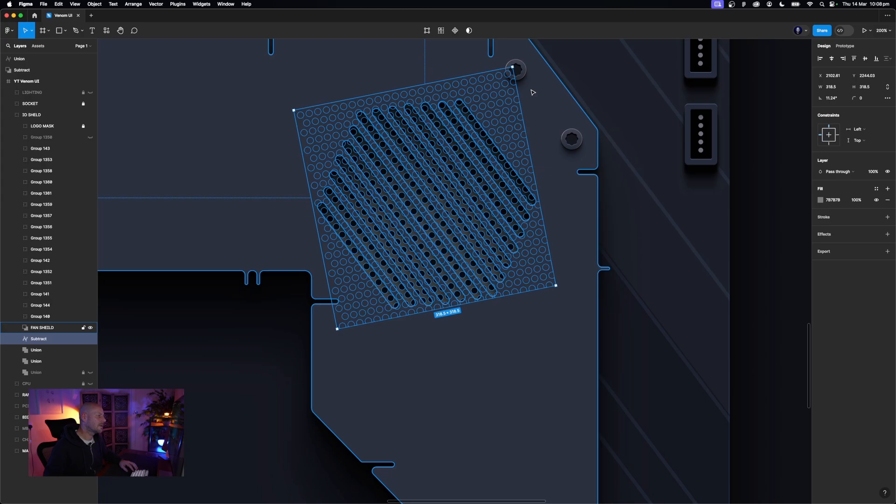
left_click_drag(514, 65, 530, 83)
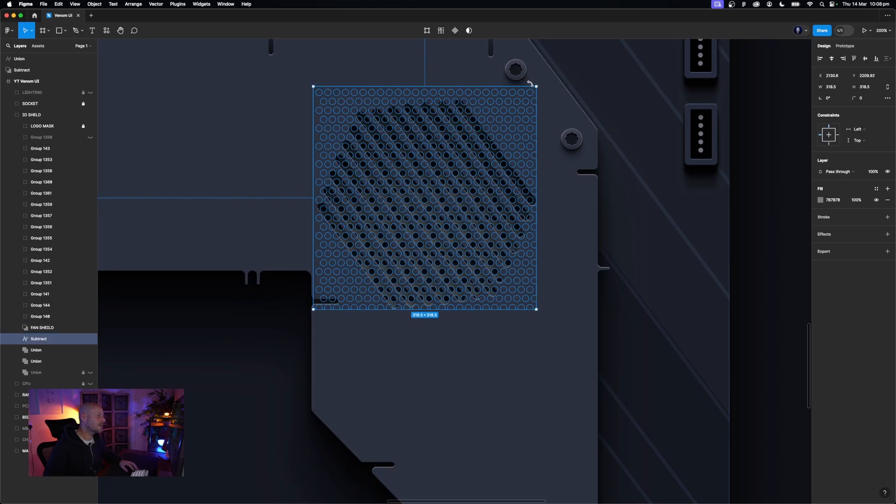
key("ctrl+z")
left_click(770, 166)
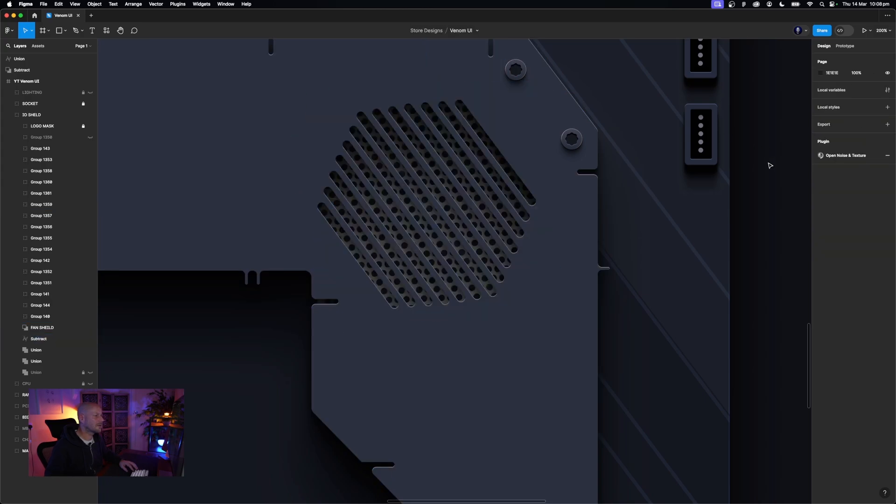
Rotate the perforated mesh to about 11° so its holes follow the diagonal vent slots
key("minus")
key("minus")
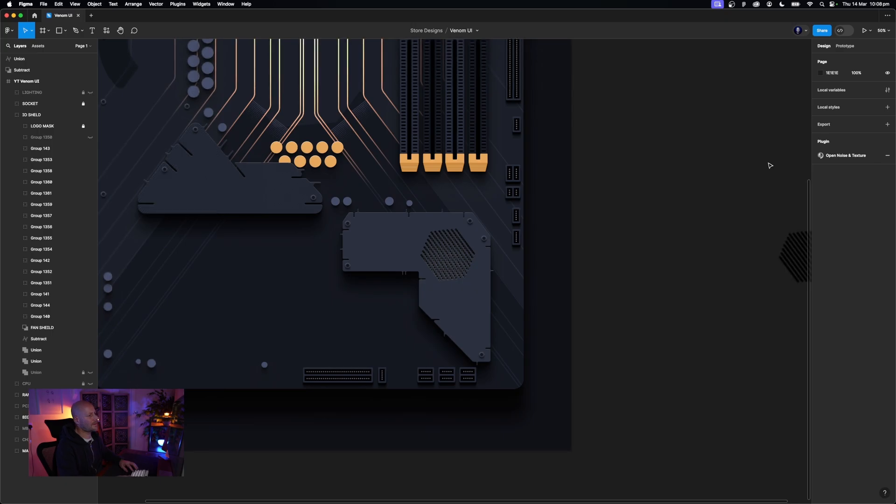
key("plus")
key("plus")
key("plus")
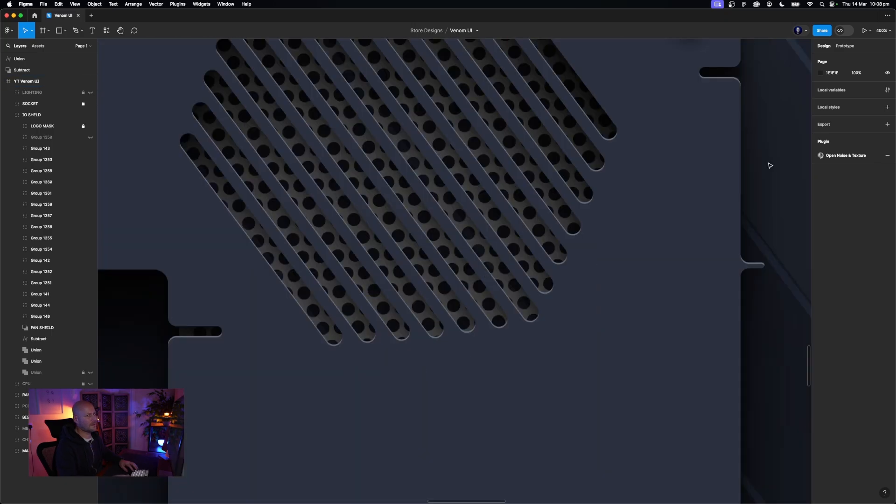
left_click(524, 214)
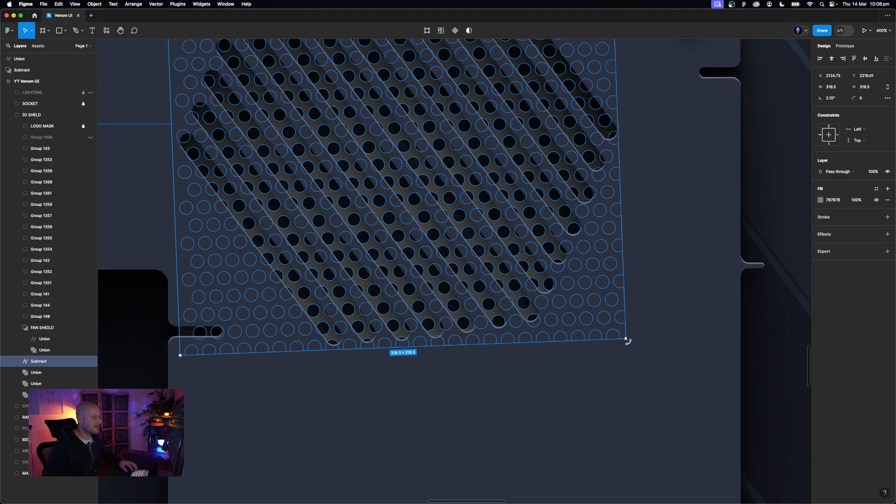
left_click_drag(633, 337, 660, 303)
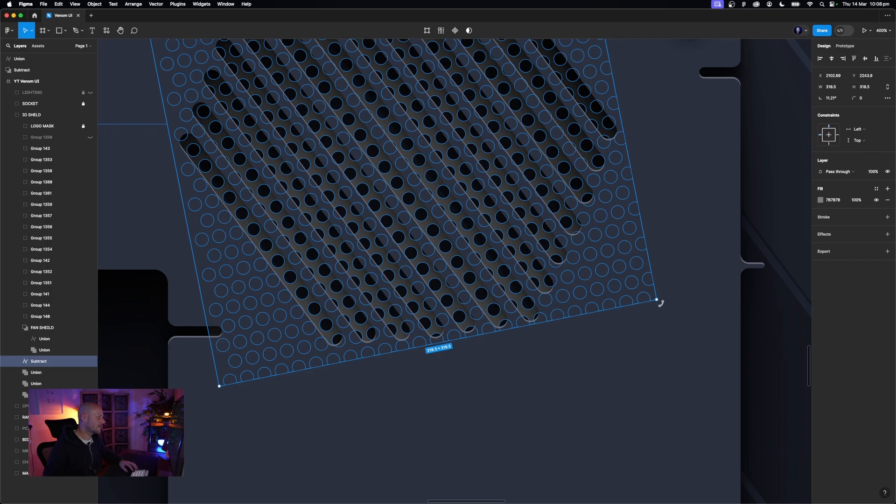
left_click_drag(661, 305, 661, 305)
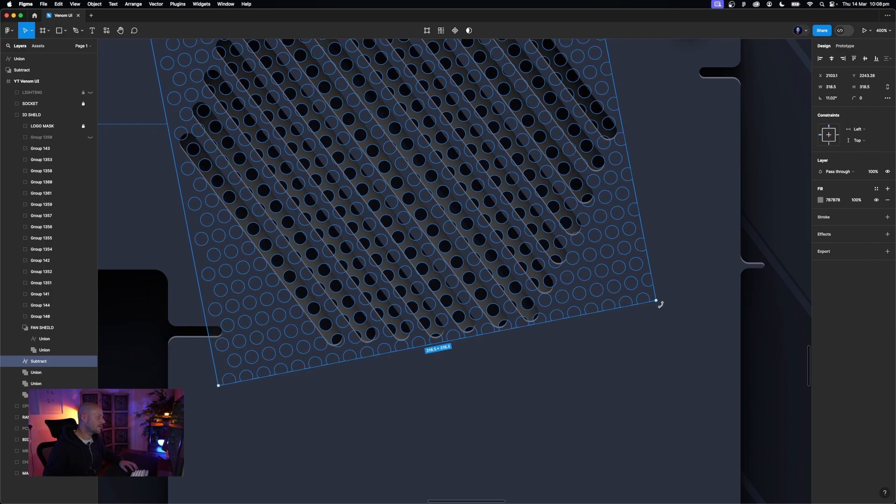
left_click(792, 269)
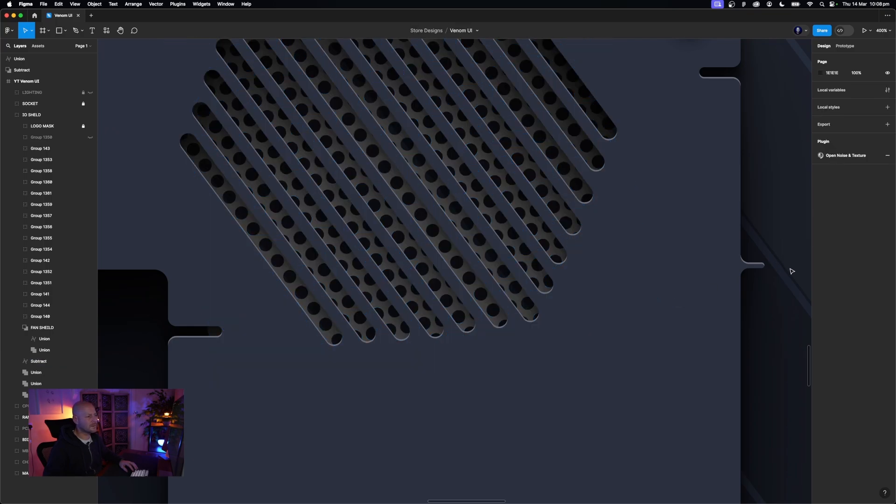
key("minus")
key("minus")
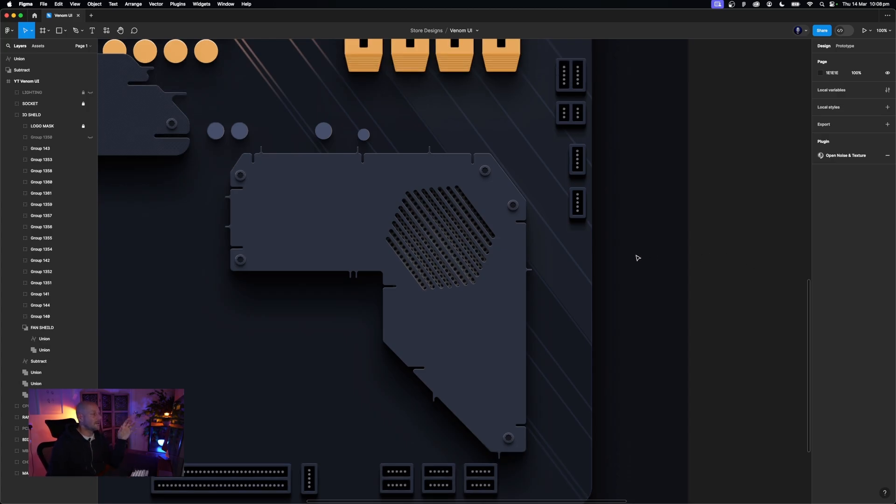
Move the perforated Subtract layer directly above the FAN SHEILD layer
left_click(39, 362)
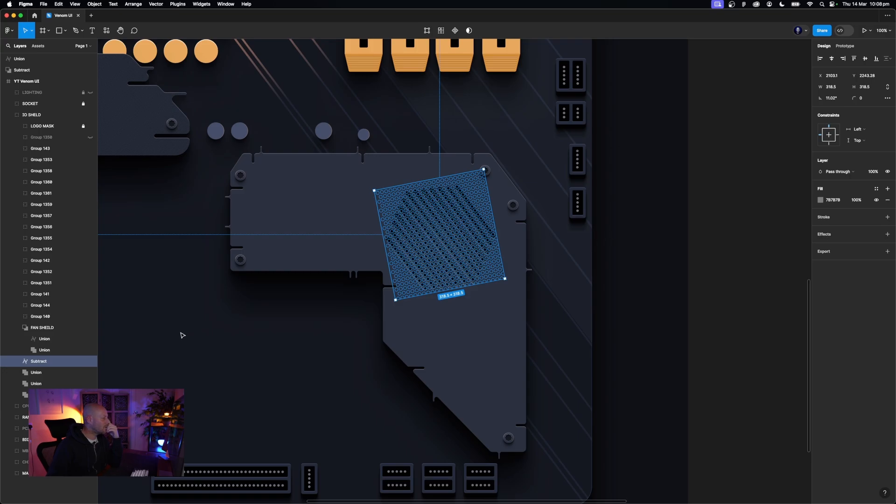
left_click_drag(56, 361, 45, 327)
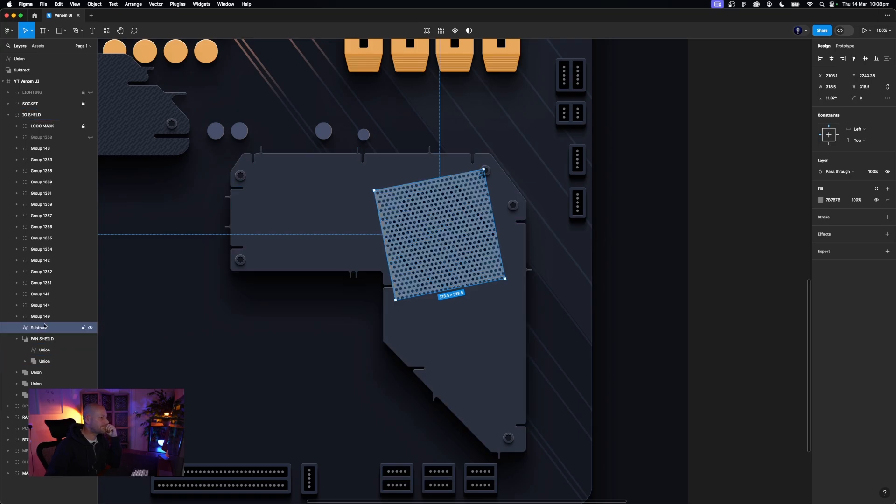
left_click(755, 271)
key("super+equal")
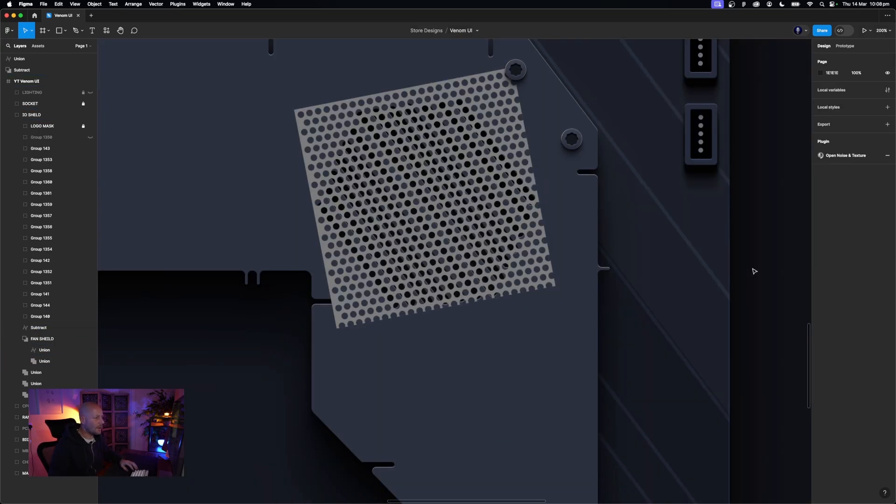
Change the perforated mesh's fill to the dark blue document colour 262C3B
left_click(541, 284)
left_click(541, 281, "super")
left_click(539, 266, "super")
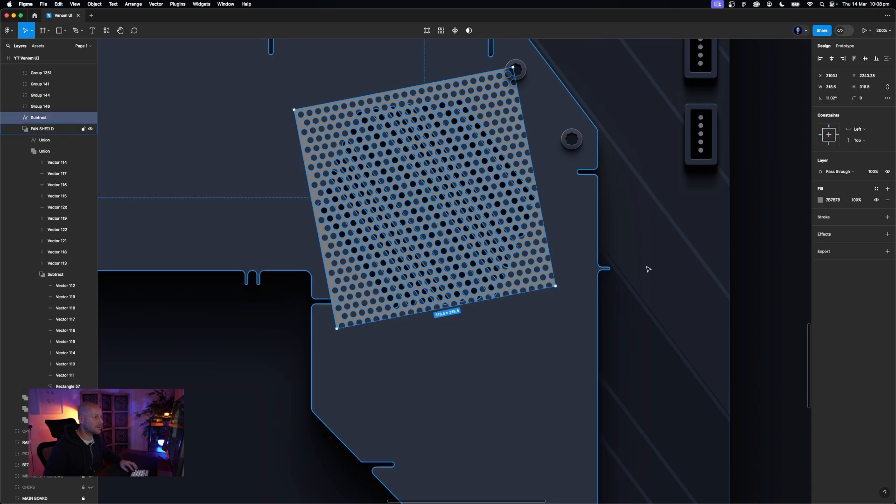
left_click(820, 201)
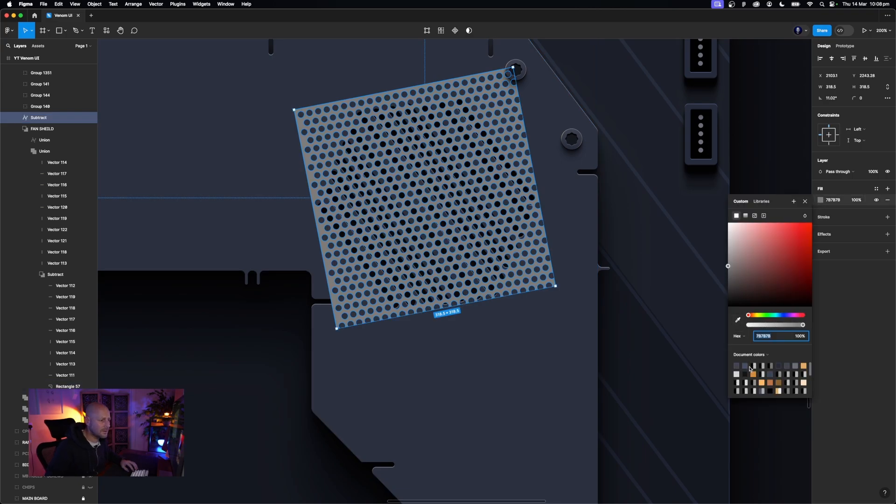
left_click(779, 366)
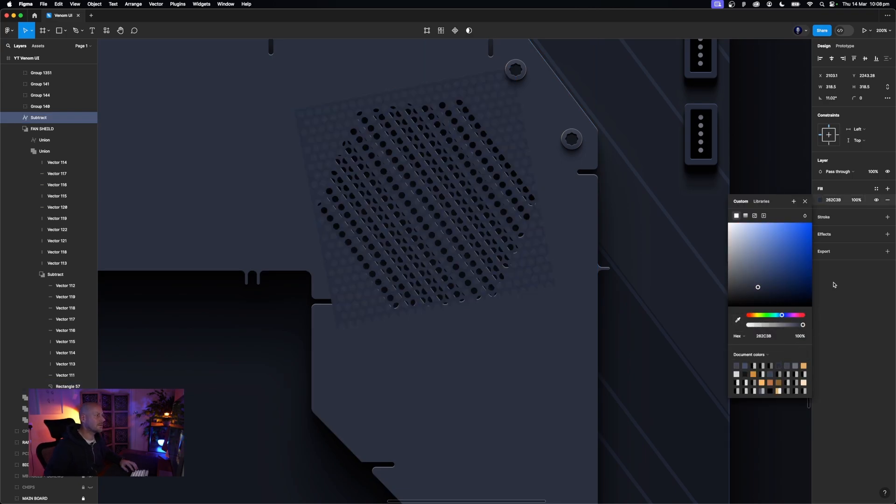
left_click(862, 326)
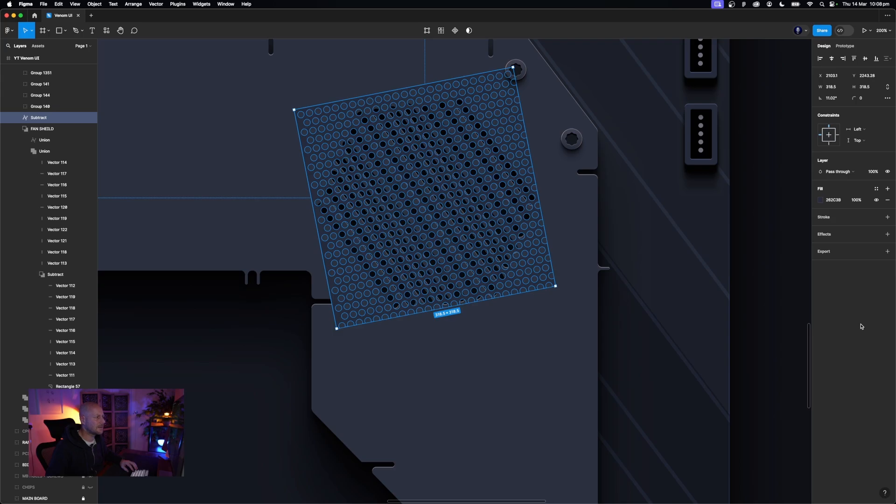
left_click(751, 295)
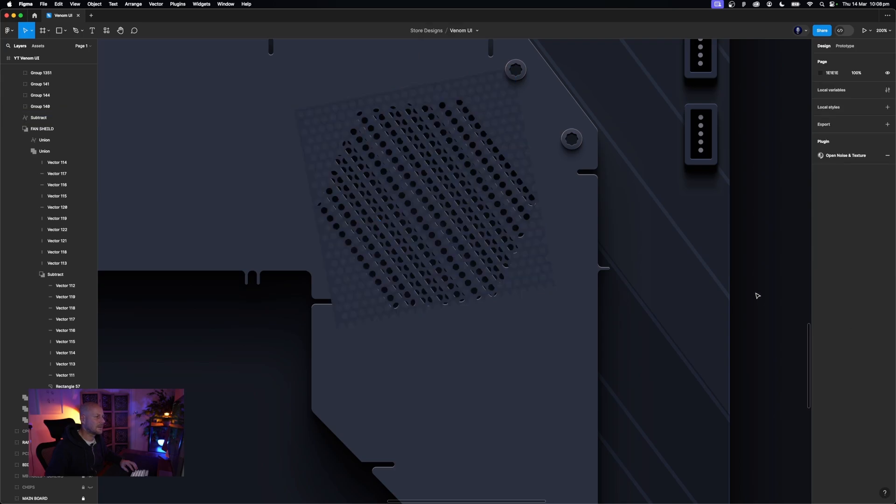
Add a drop shadow effect to the perforated mesh with its blur set to 0
left_click(533, 246)
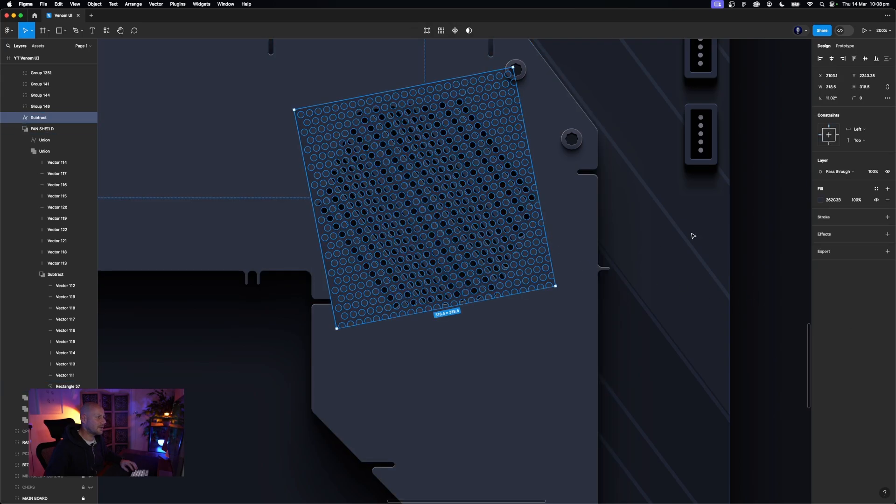
left_click(888, 234)
left_click(836, 246)
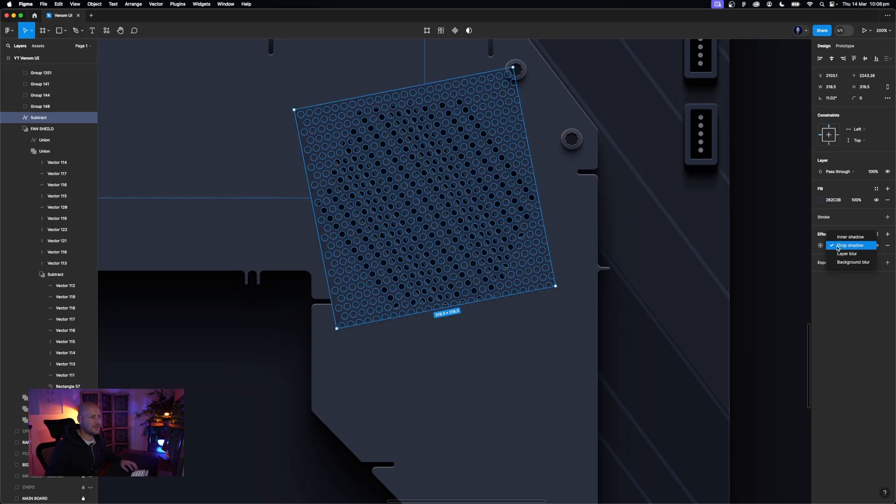
left_click(824, 246)
left_click(824, 247)
left_click(788, 264)
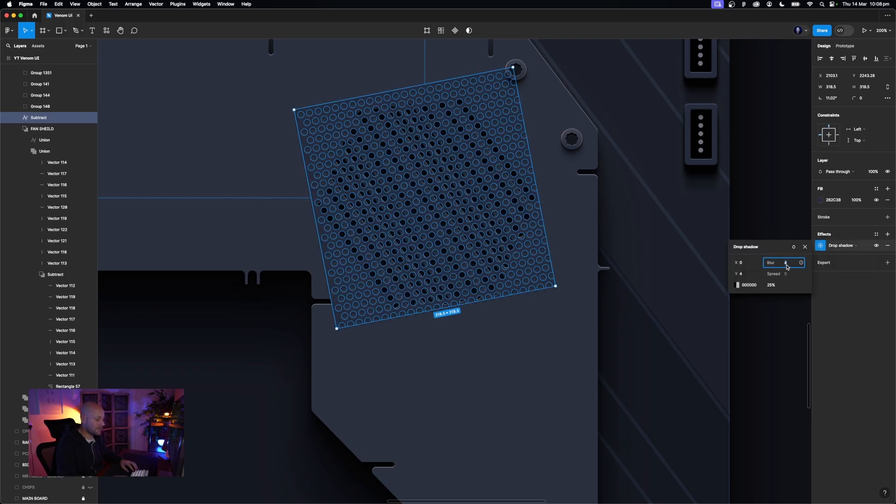
type("0")
key("Return")
Set the mesh's drop shadow Y offset to 1 and its colour to the document colour 6A6D7A at 100%
left_click(744, 276)
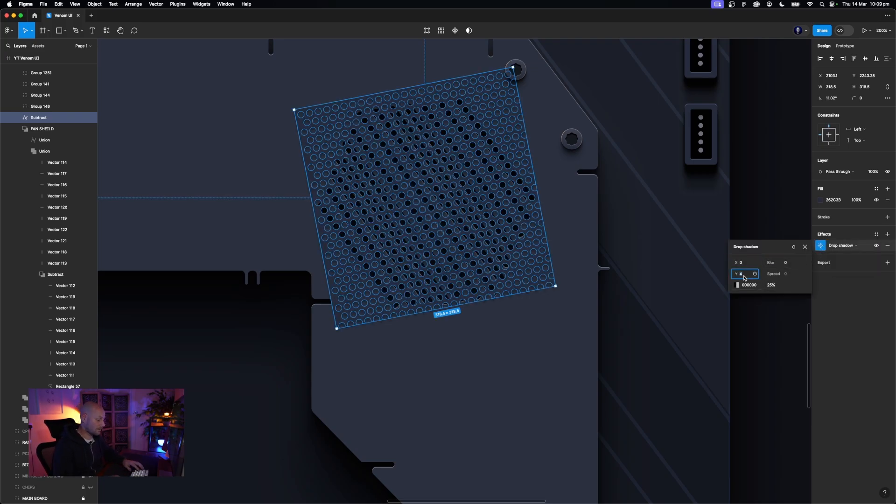
type("1")
key("Return")
left_click(737, 285)
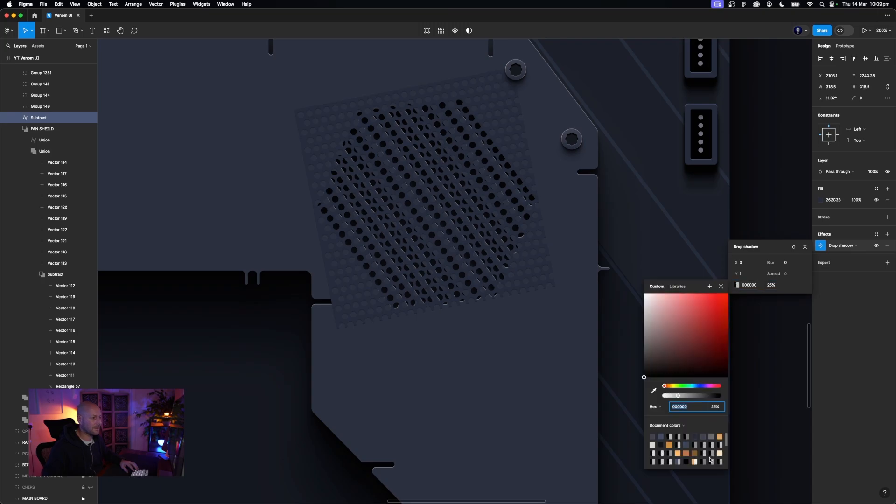
left_click(712, 436)
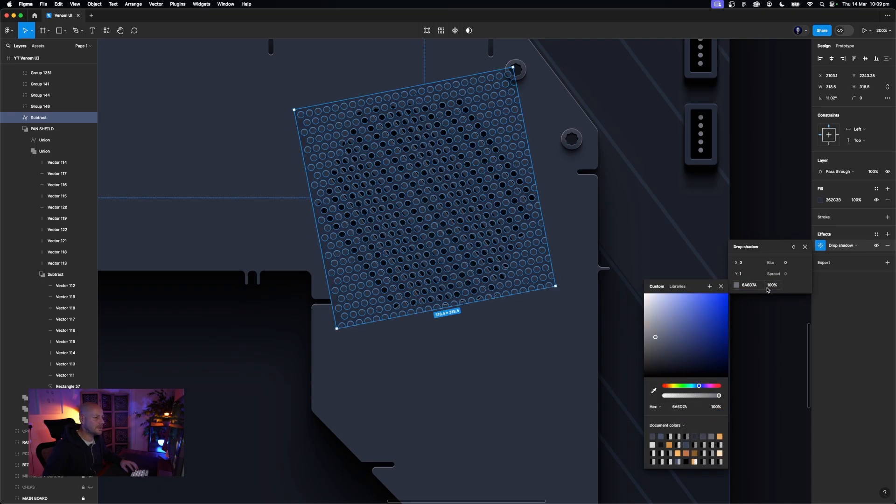
Set the Y offset of the perforated mesh's drop shadow to -1
left_click(746, 275)
type("0")
key("Return")
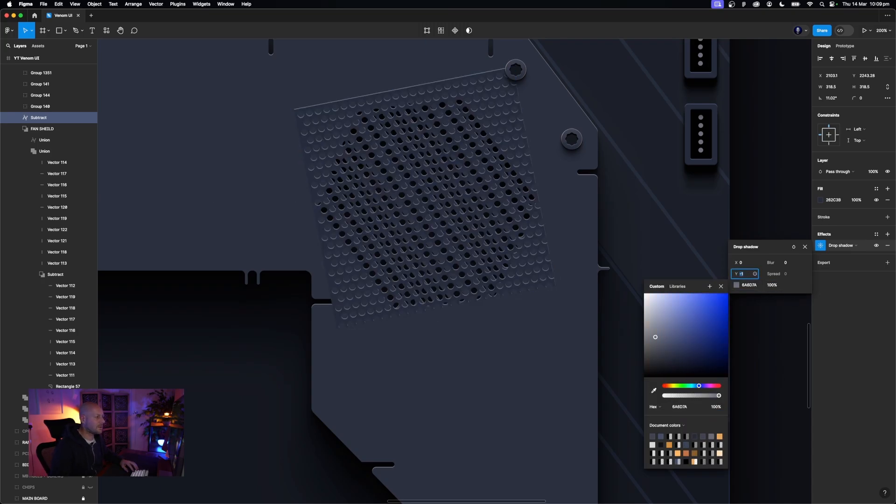
key("Down")
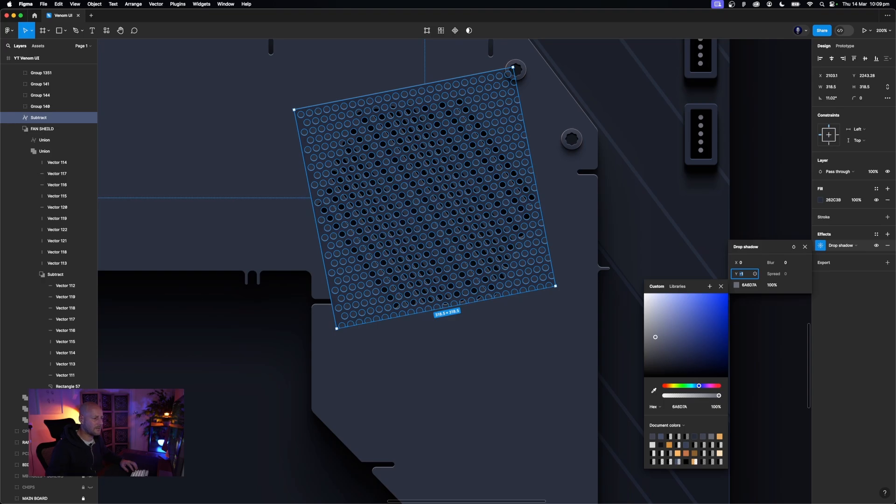
left_click(848, 276)
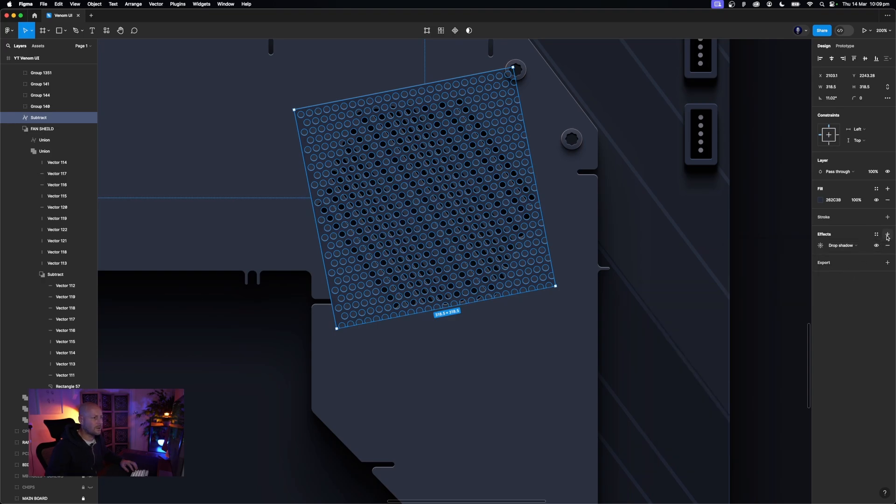
Darken the perforated mesh's solid fill to 1C222E
left_click(821, 202)
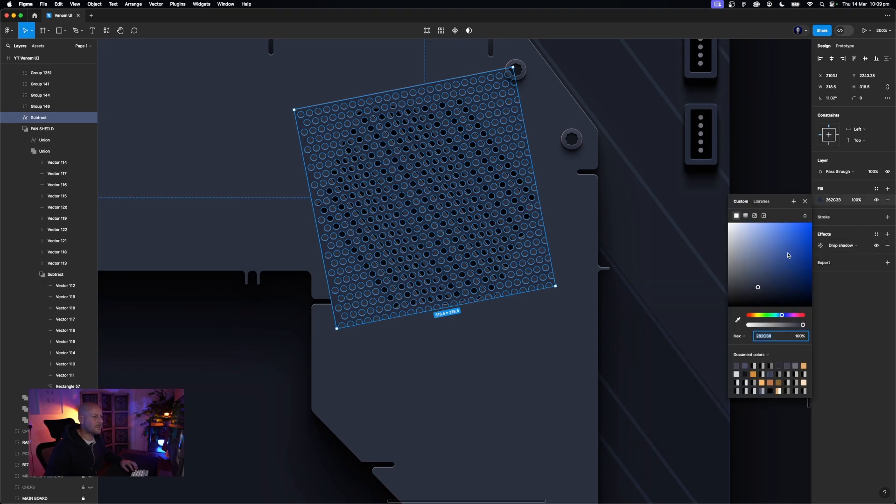
left_click(779, 366)
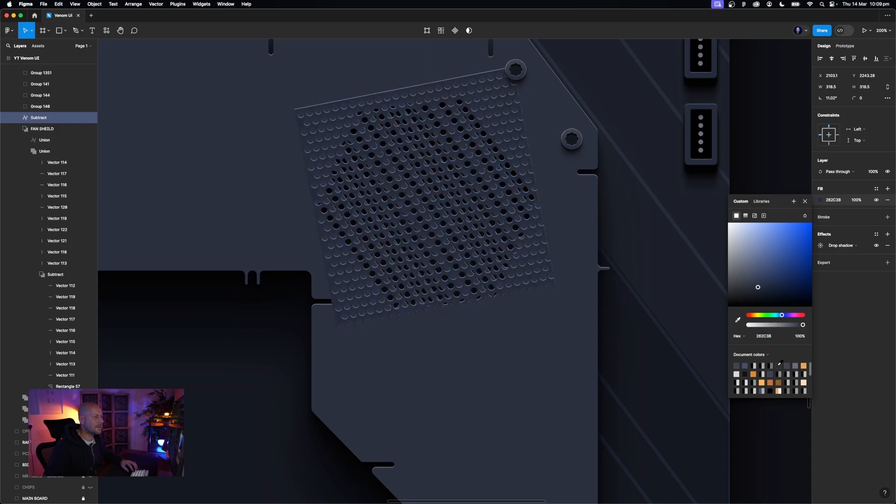
left_click(758, 290)
left_click_drag(759, 291, 760, 292)
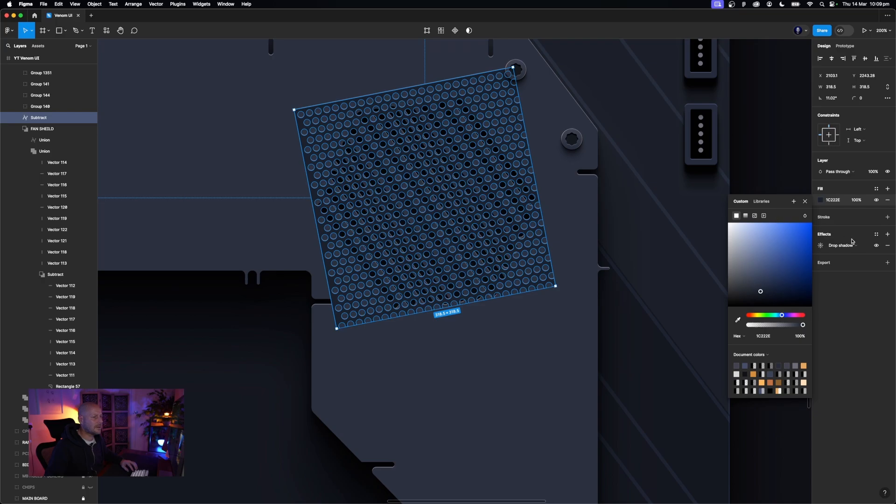
Add an inner shadow effect to the perforated mesh in the document colour 6A6D7A at 100%
left_click(888, 235)
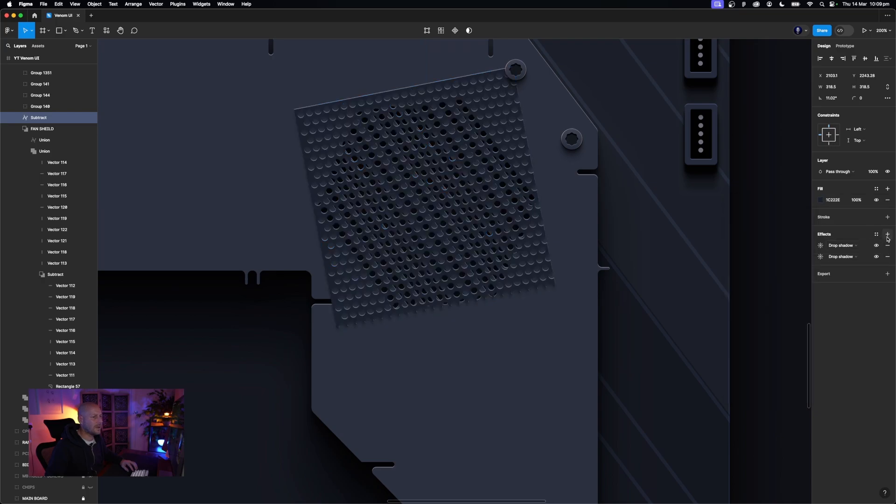
left_click(842, 246)
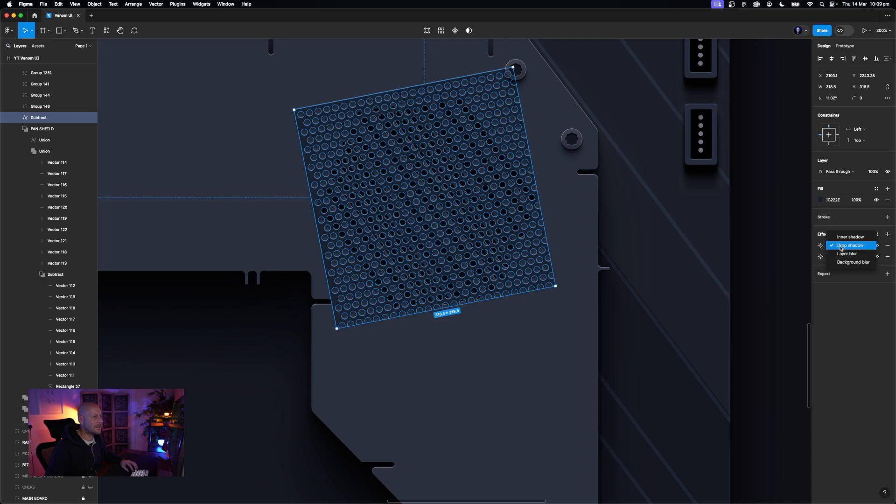
left_click(844, 238)
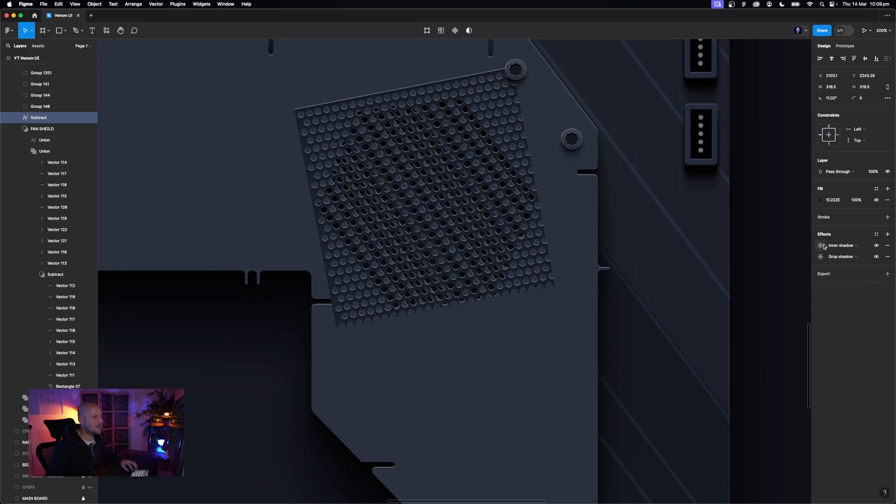
left_click(822, 246)
left_click(737, 285)
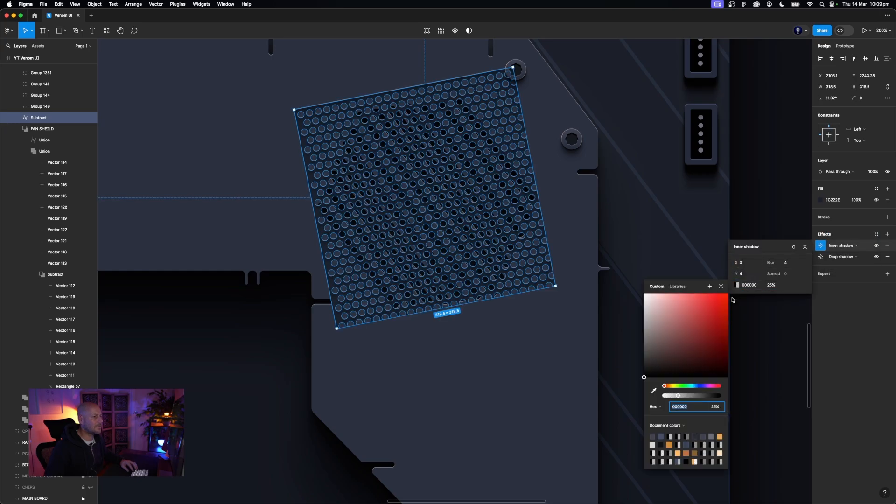
left_click(712, 436)
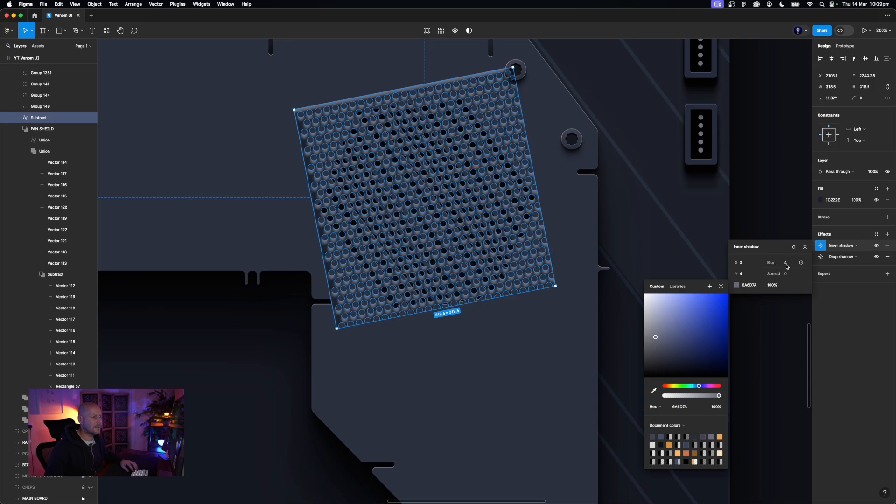
Set the mesh's inner shadow to blur 1.1, Y offset 0 and 63% opacity
left_click_drag(773, 264, 771, 264)
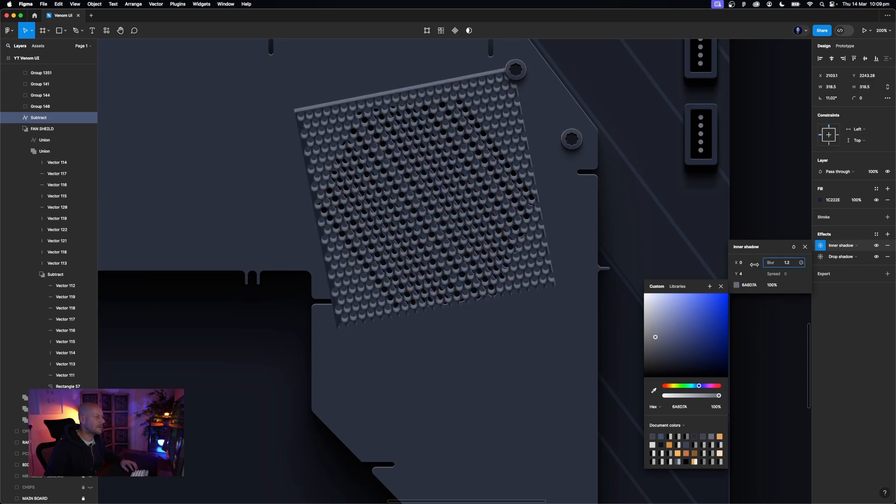
left_click_drag(754, 265, 737, 274)
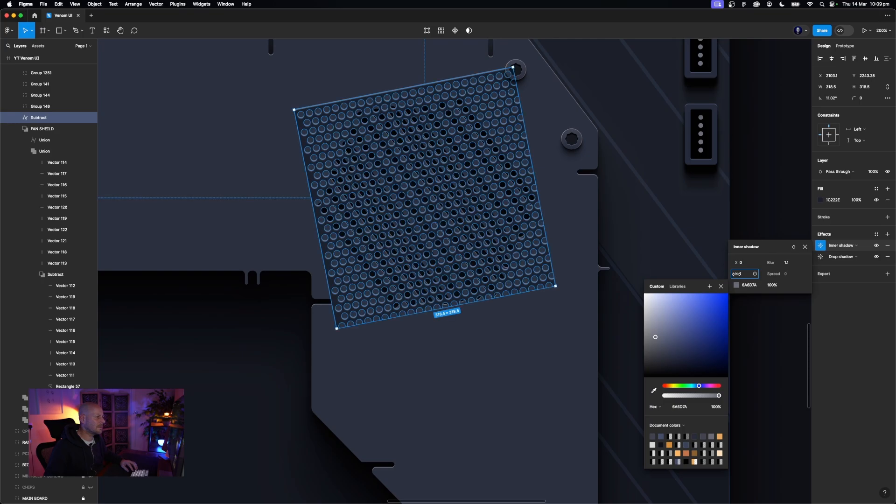
key("super+equal")
key("super+equal")
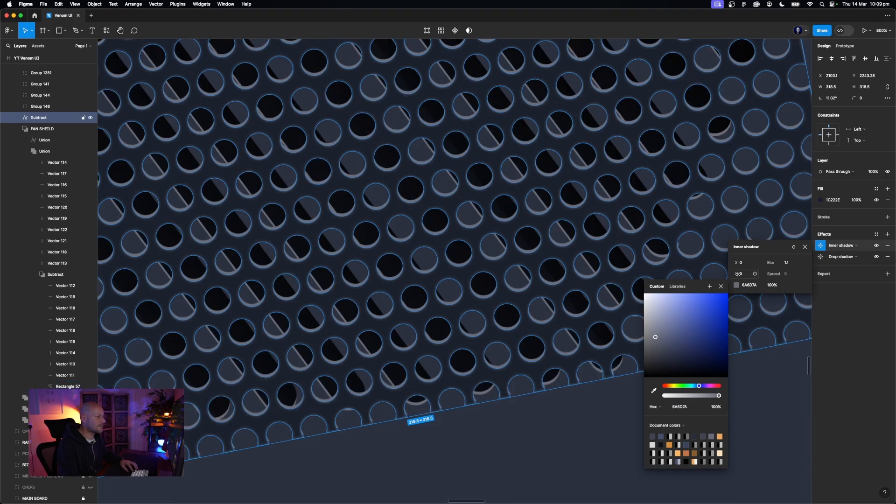
left_click(690, 397)
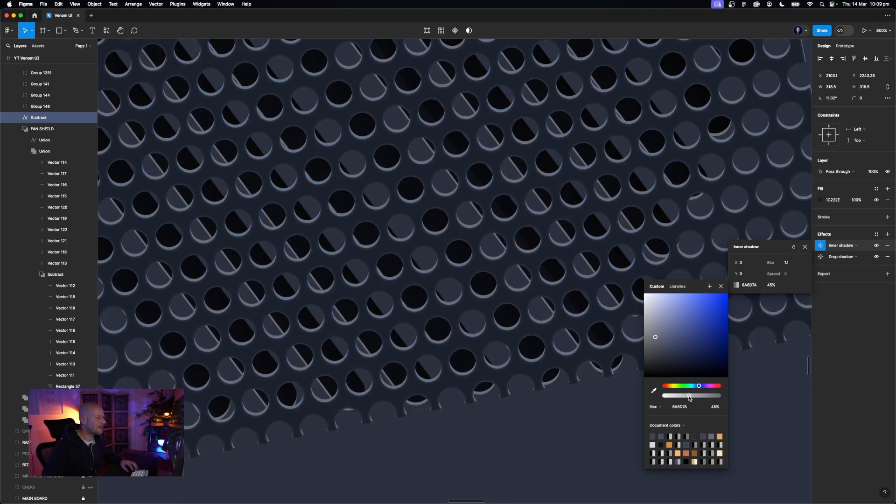
left_click_drag(697, 397, 700, 396)
Change the inner shadow's Y offset to -1 and give it a slight blur
left_click_drag(775, 263, 773, 265)
left_click_drag(764, 265, 734, 276)
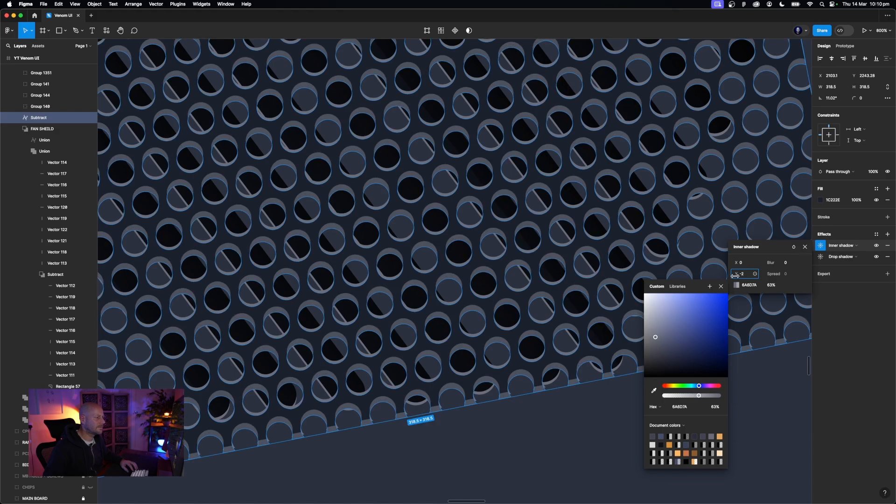
left_click_drag(735, 276, 736, 276)
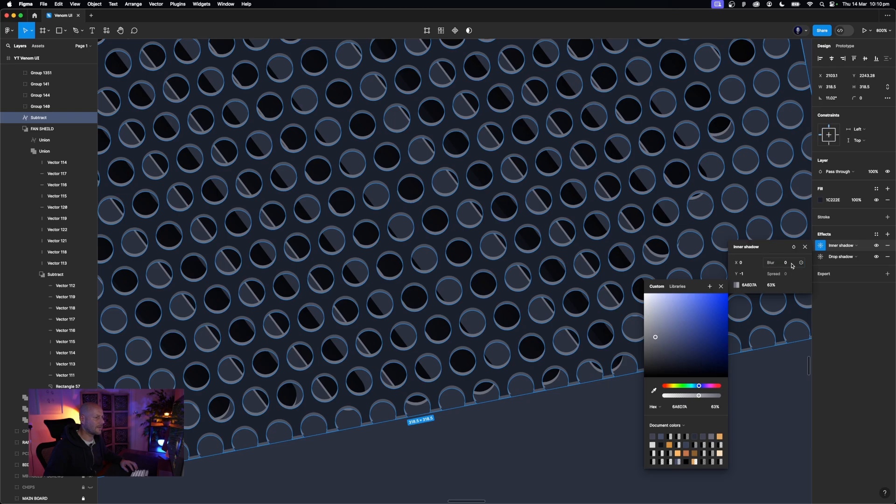
left_click(792, 263)
type("1")
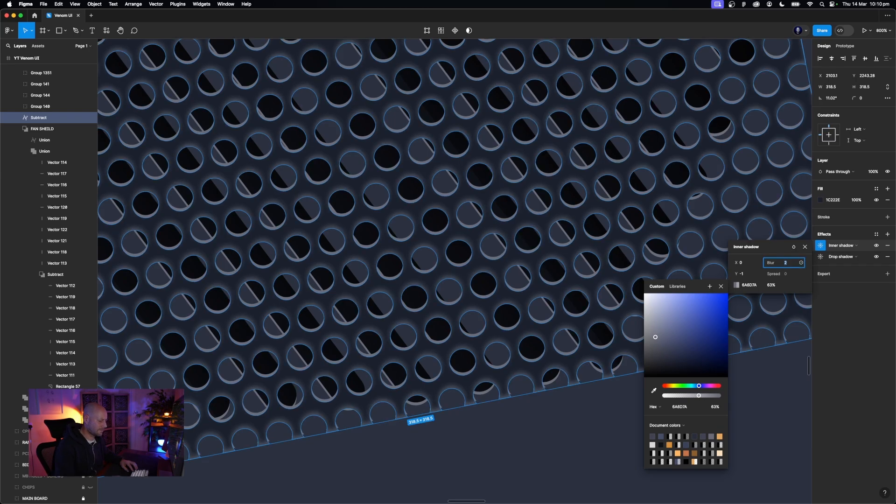
Move the perforated Subtract layer directly below the FAN SHEILD layer
key("super+minus")
key("super+minus")
key("super+minus")
left_click(766, 172)
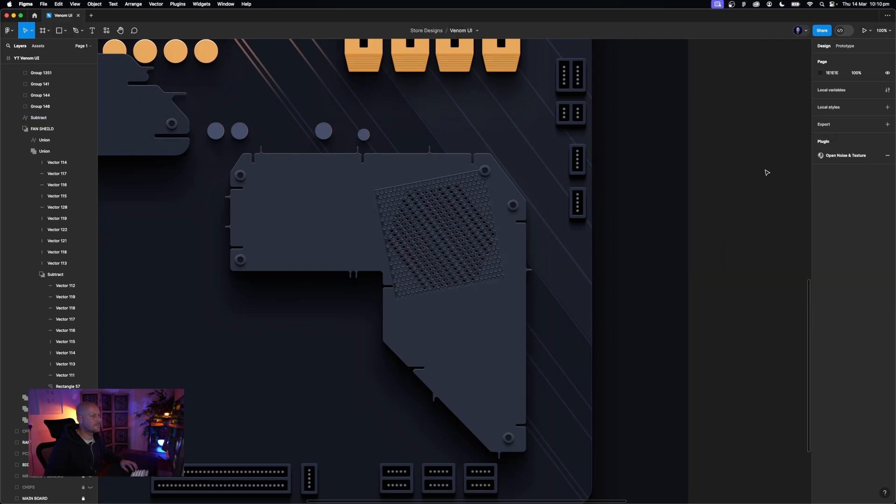
scroll(704, 205, "left", 5)
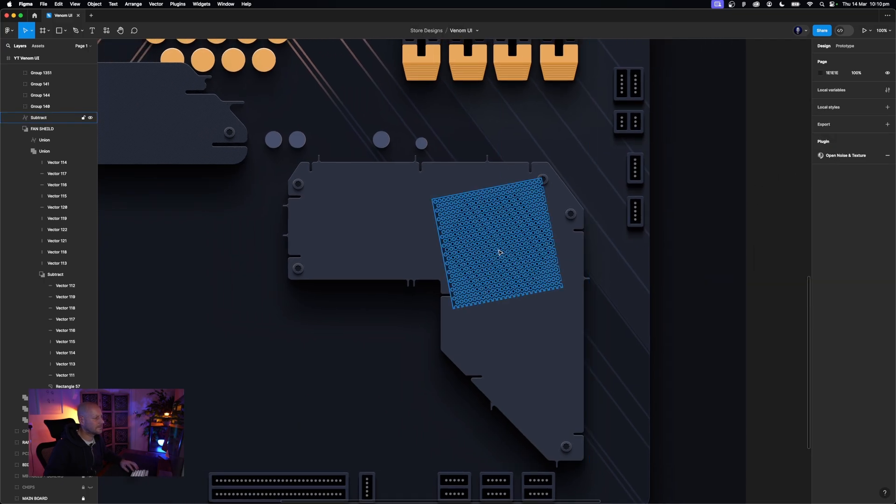
left_click(493, 251)
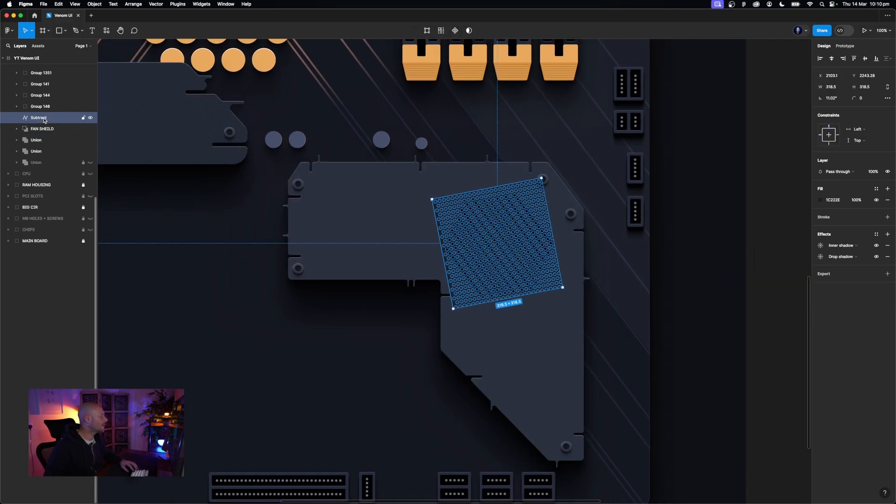
left_click_drag(44, 120, 45, 135)
left_click(737, 266)
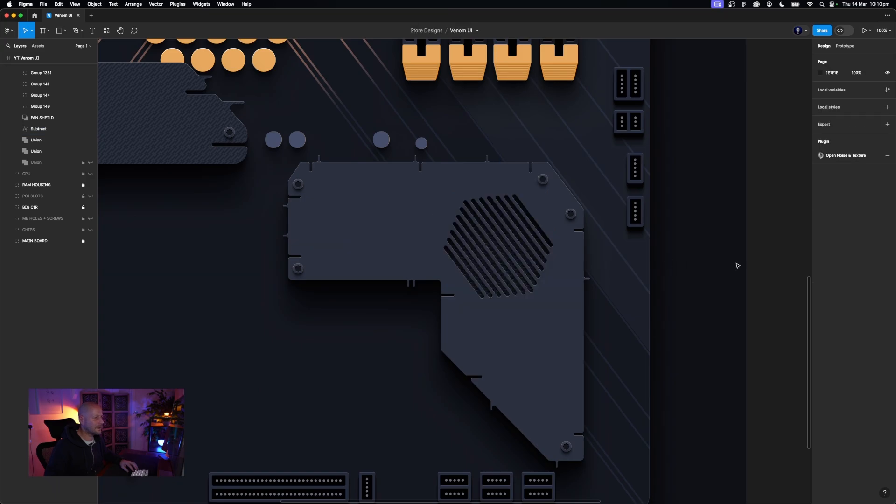
Collapse the nested Subtract group inside FAN SHEILD and change the perforated mesh's fill to a radial gradient
key("super+equal")
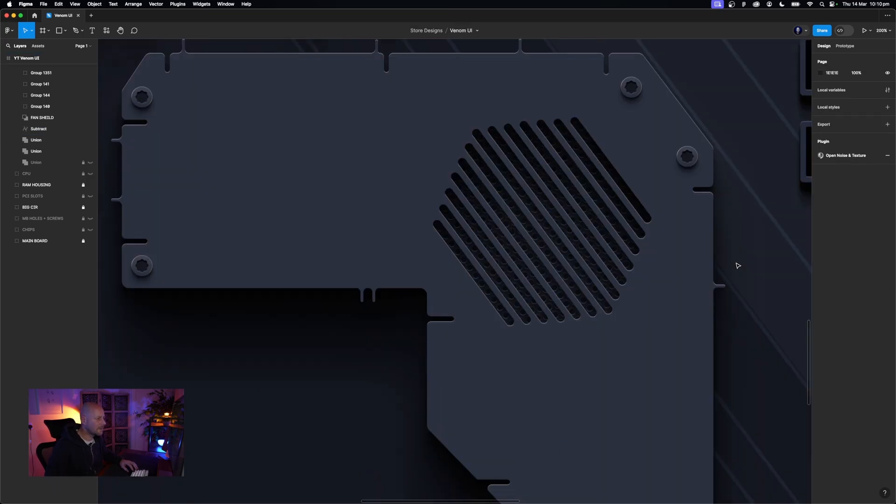
left_click_drag(724, 254, 682, 289)
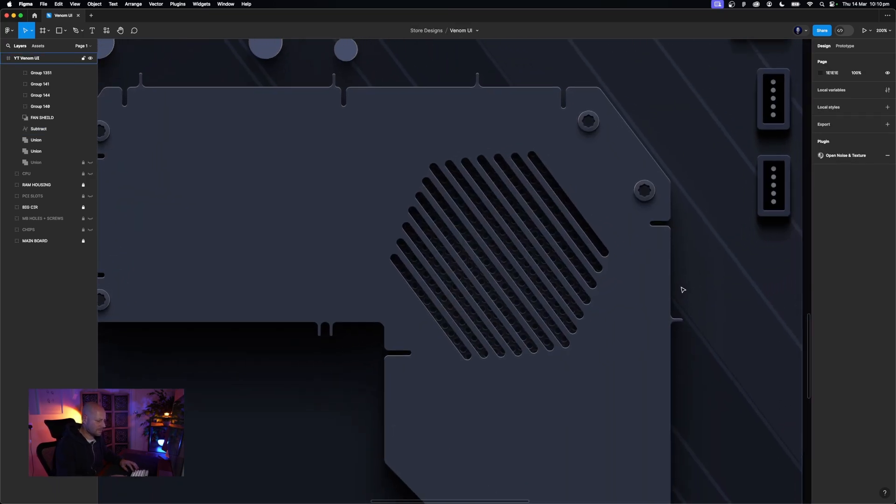
key("super+equal")
left_click(558, 309)
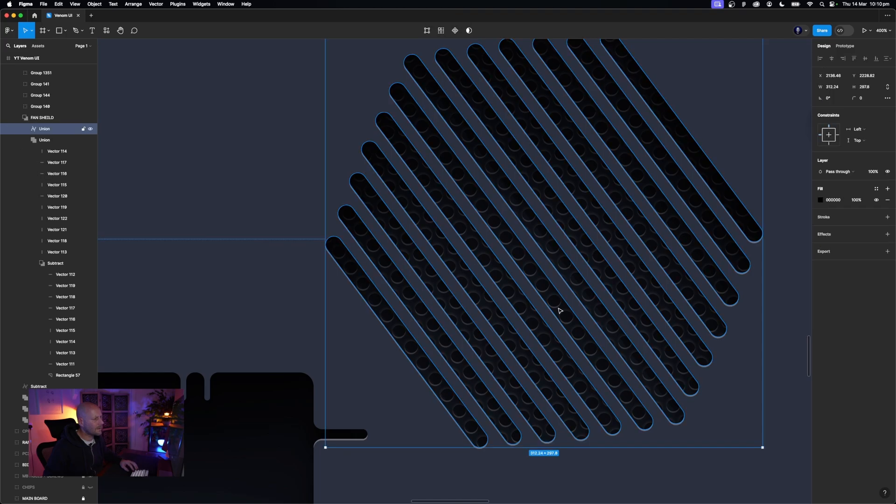
left_click(57, 263)
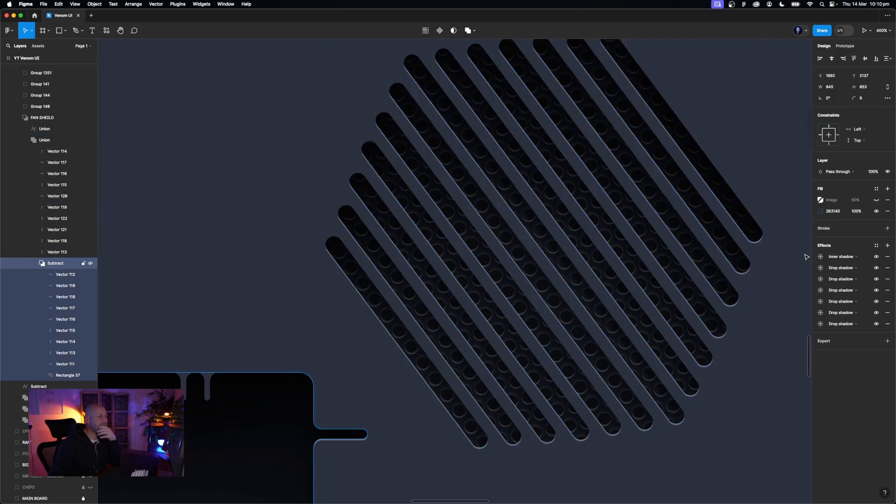
left_click(34, 263)
left_click(38, 274)
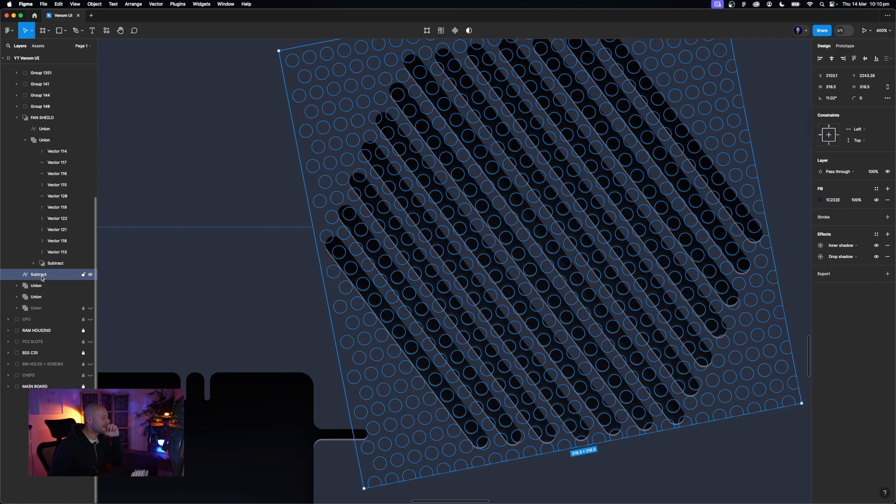
left_click(821, 200)
left_click(745, 215)
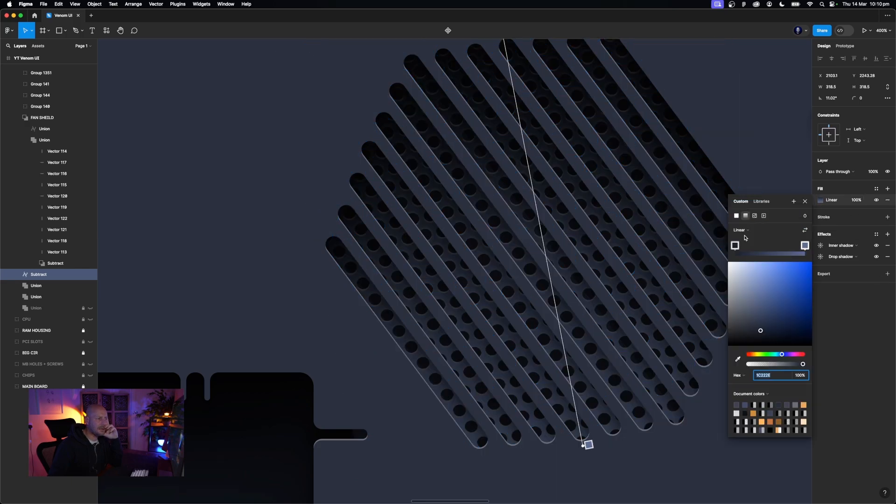
scroll(604, 259, "up", 10)
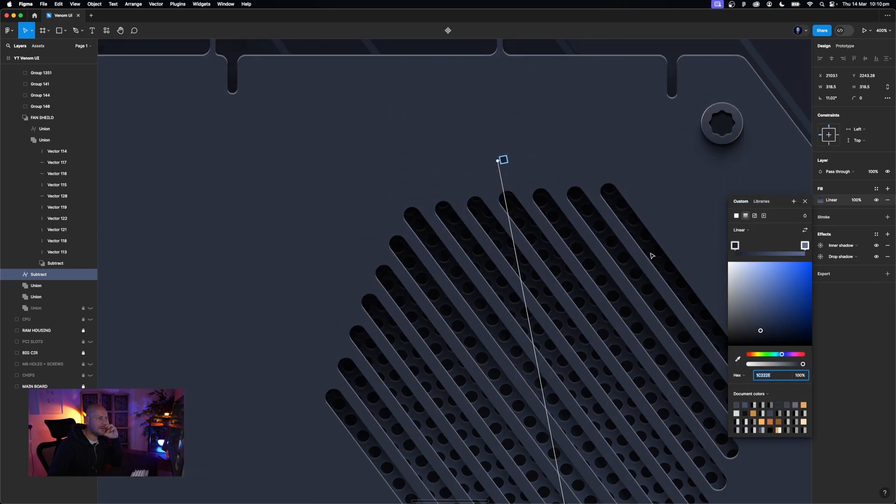
left_click(745, 233)
left_click(747, 239)
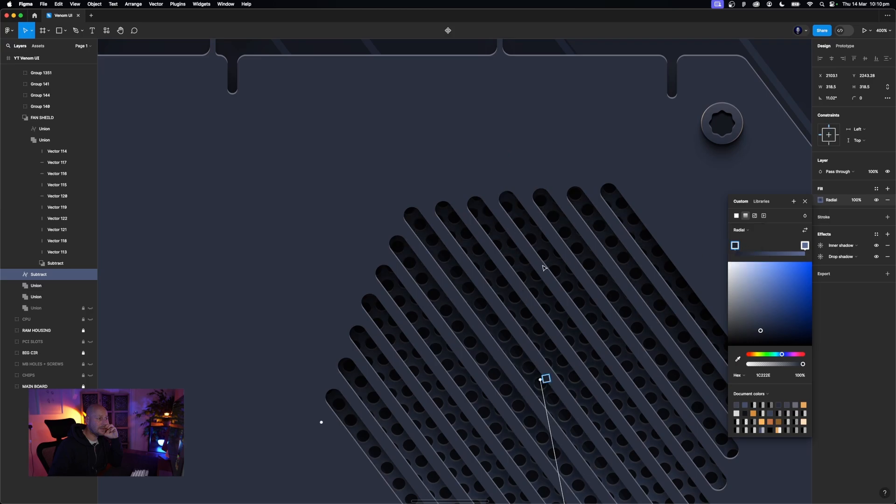
Reverse the mesh's radial gradient so the lighter blue 5B6C94 stop sits at the centre
scroll(537, 289, "down", 3)
left_click(805, 230)
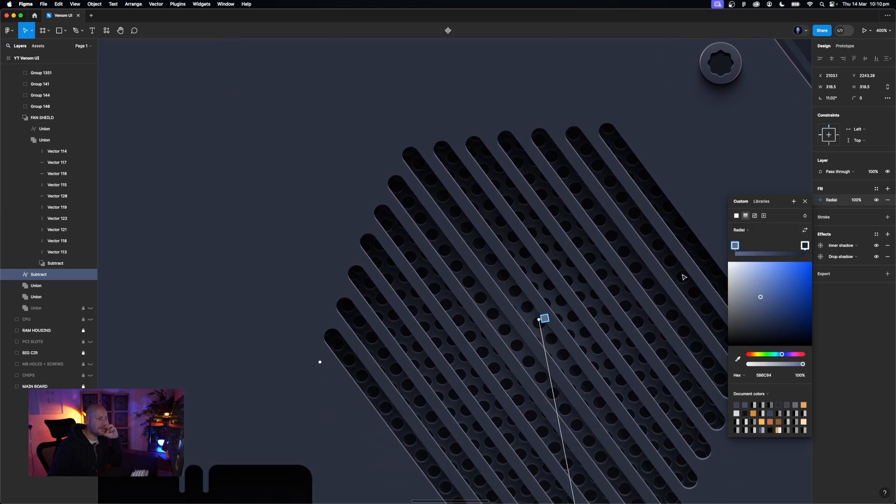
scroll(682, 276, "down", 4)
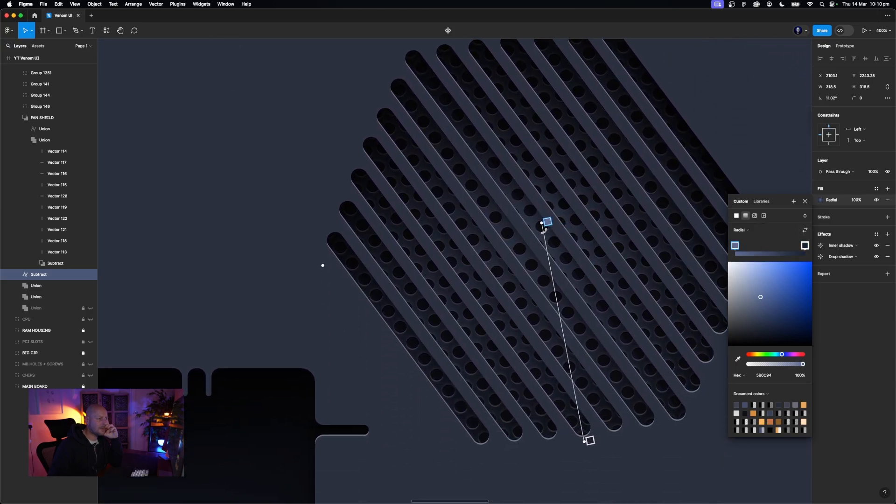
left_click_drag(544, 229, 542, 224)
Lighten the mesh's drop shadow colour to A7A8B9
left_click(821, 257)
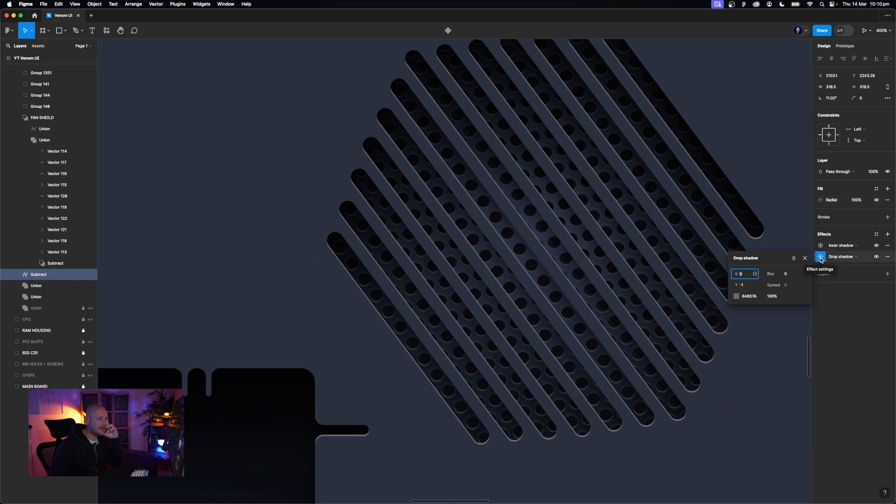
left_click(737, 296)
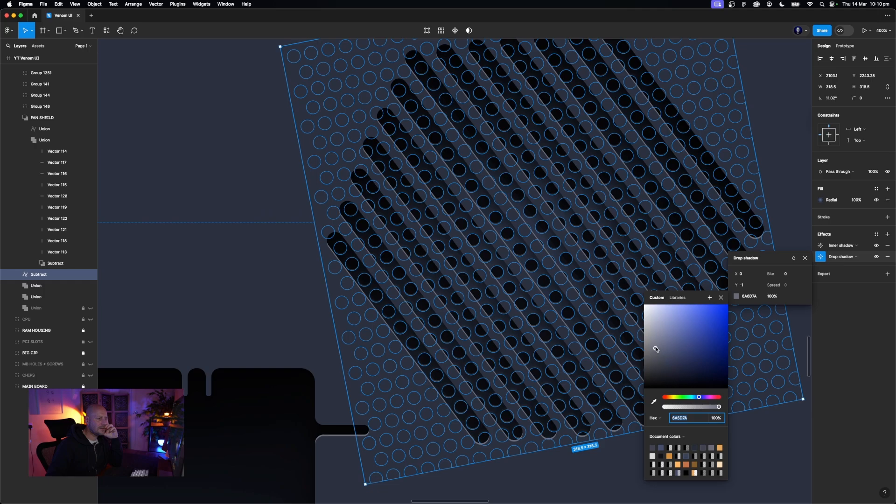
left_click_drag(656, 349, 652, 328)
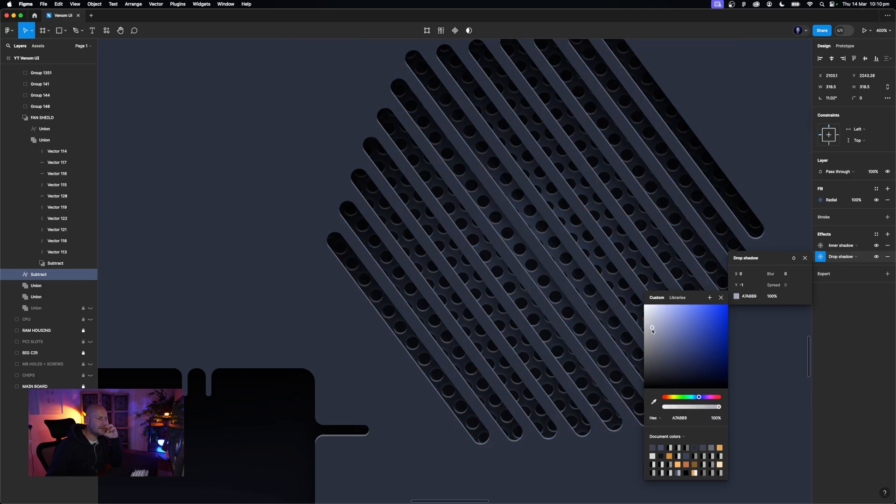
Set the Y offset of the perforated mesh's drop shadow to -0.8
left_click(745, 286)
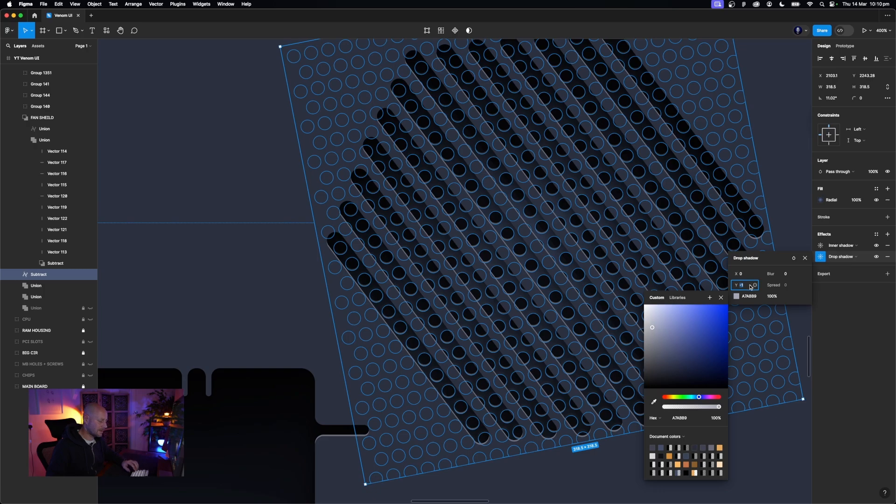
type("-0")
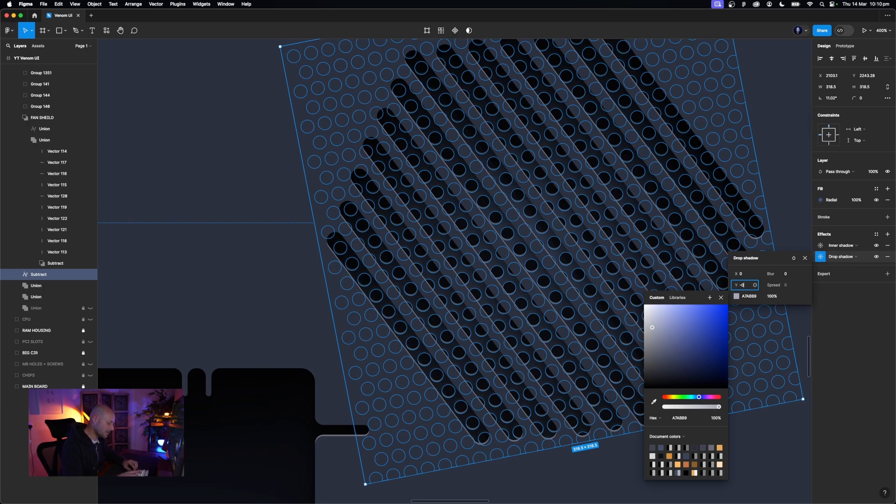
type(".8")
key("Return")
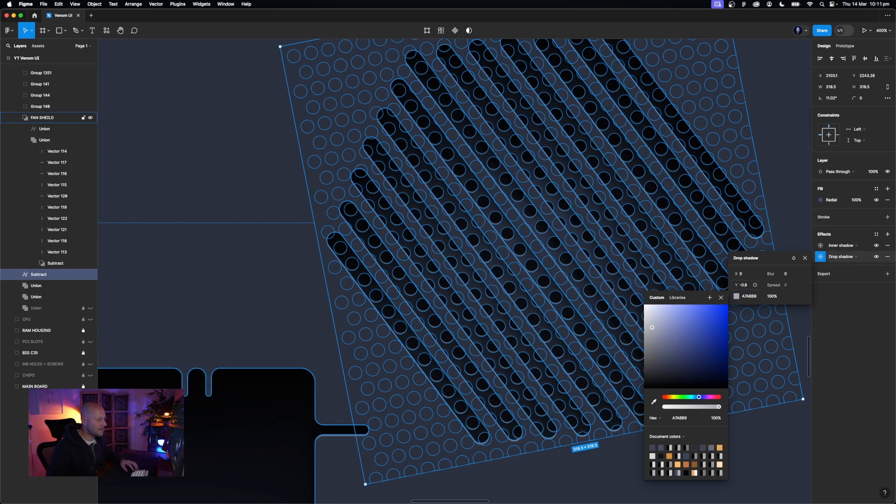
left_click(853, 304)
left_click(808, 295)
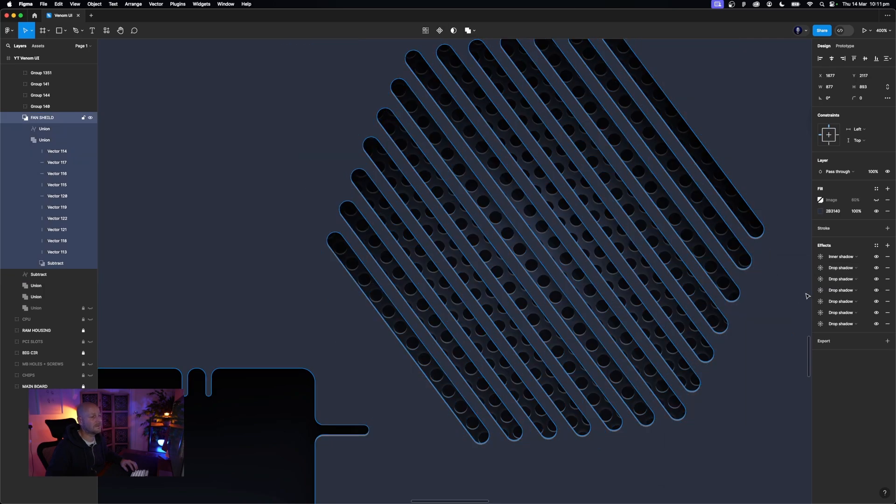
Examine the hexagonal fan vent and its mesh both close up and within the whole IO shield
left_click(47, 275)
left_click(159, 255)
key("minus")
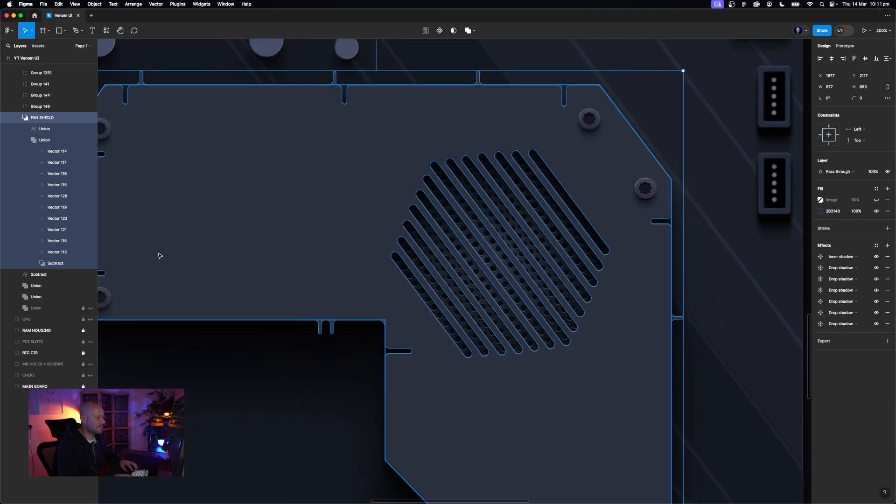
left_click(208, 376)
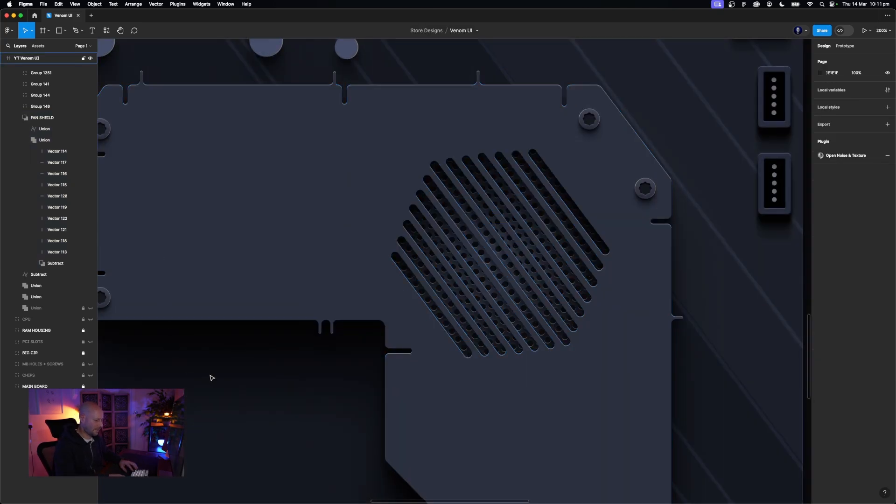
key("minus")
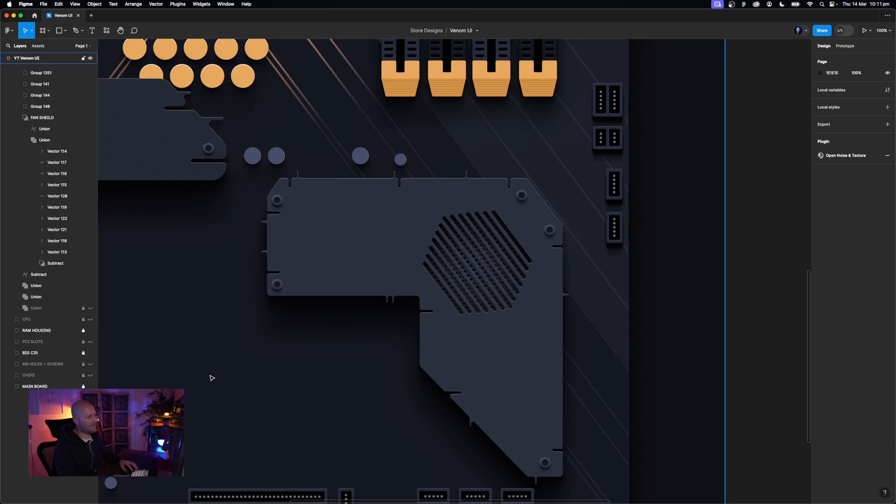
key("minus")
key("plus")
key("plus")
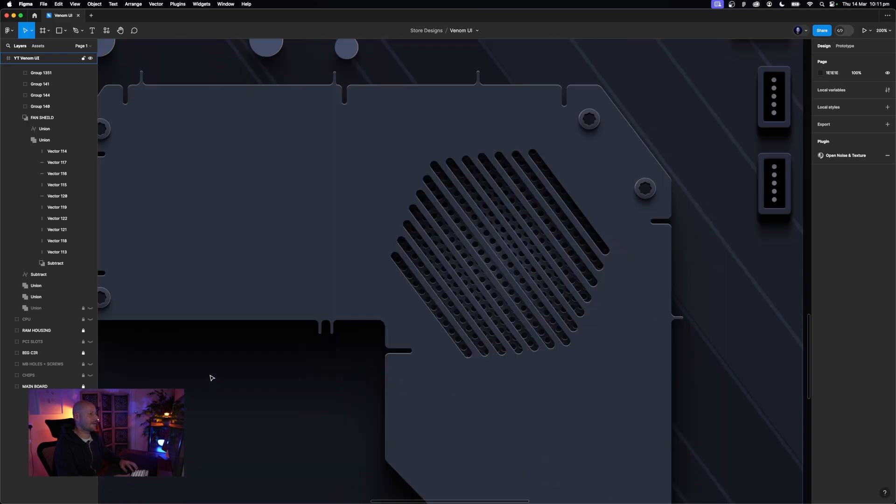
key("plus")
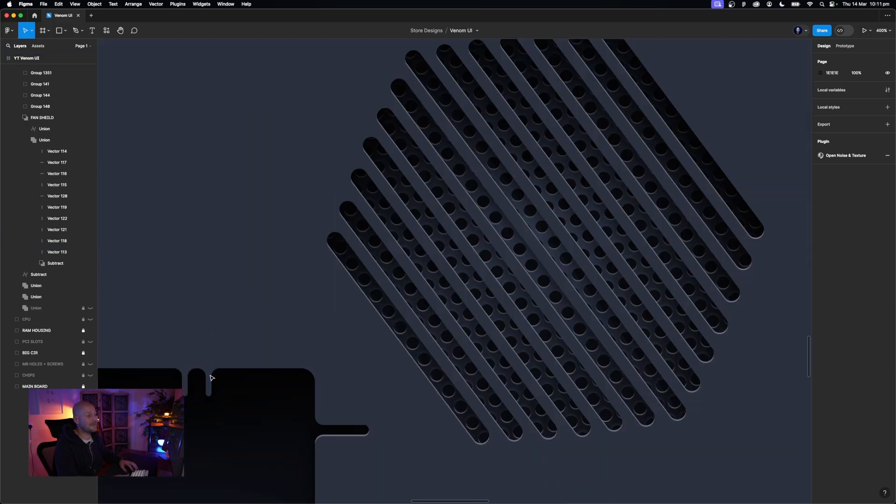
Rotate the perforated Subtract mesh behind the fan vent to 0°
left_click(35, 275)
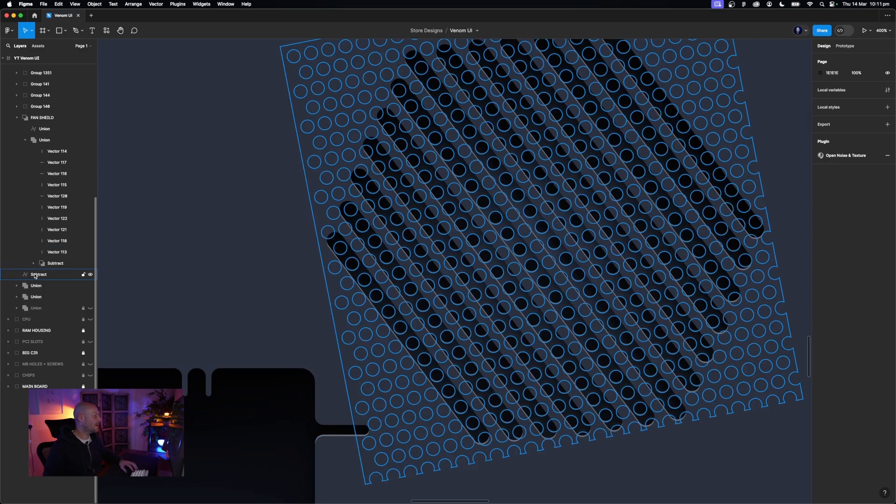
left_click(35, 275)
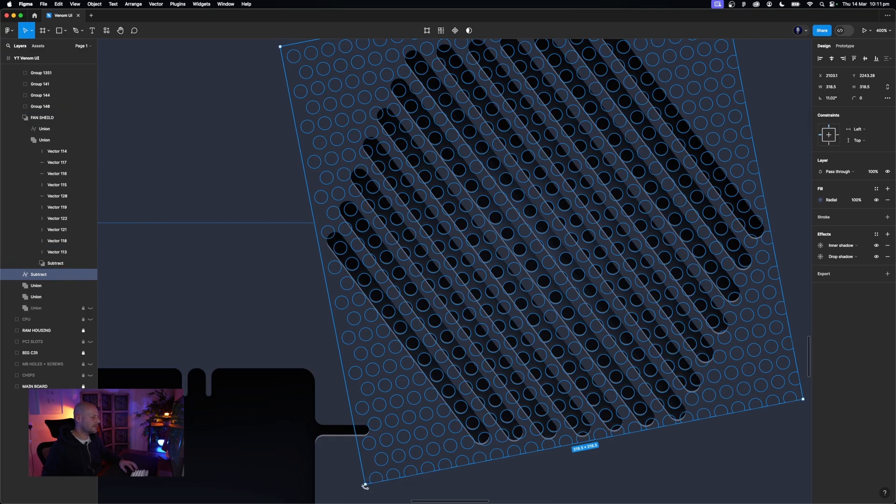
left_click_drag(365, 486, 328, 472)
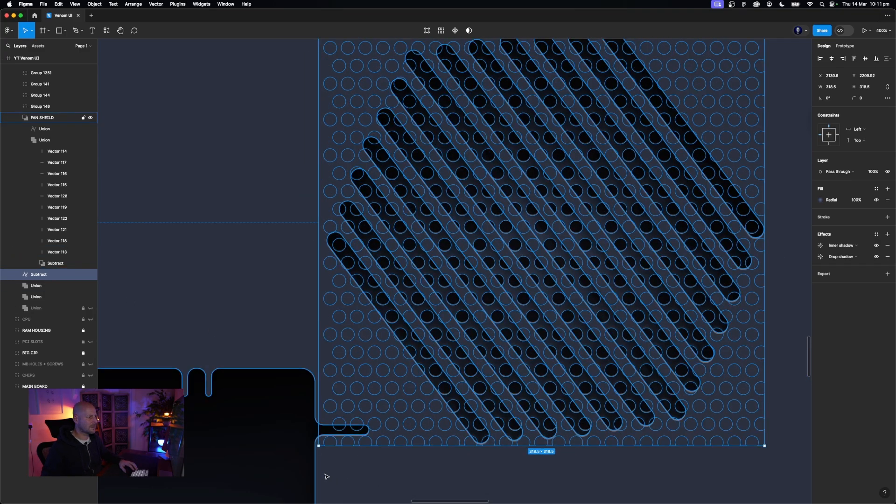
left_click(229, 501)
Check how the straightened mesh holes look through the vent slots, close up and from further out
key("minus")
key("minus")
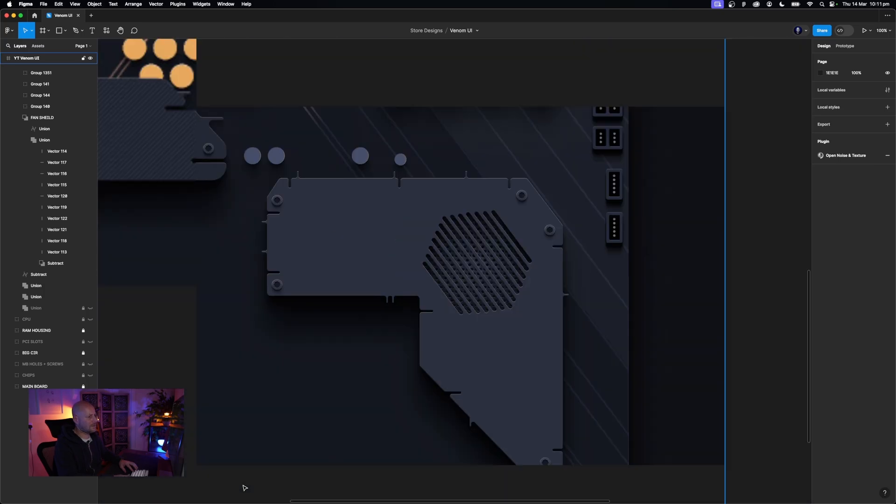
key("minus")
key("plus")
key("plus")
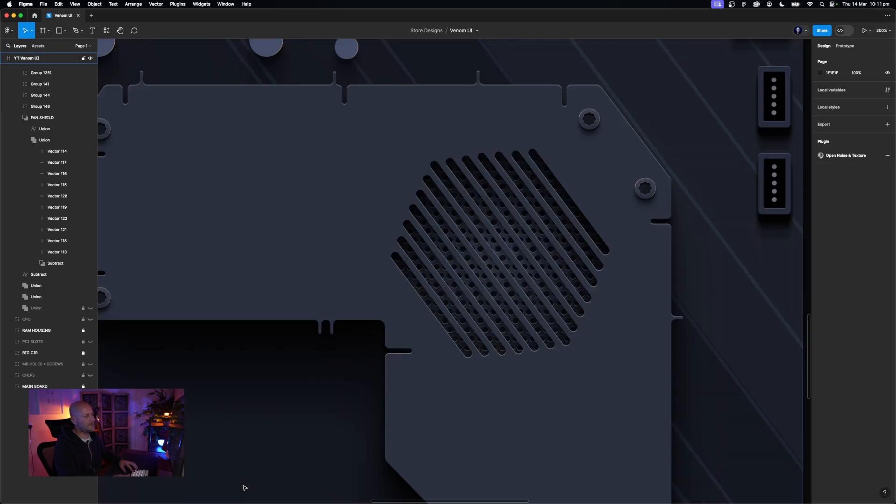
key("plus")
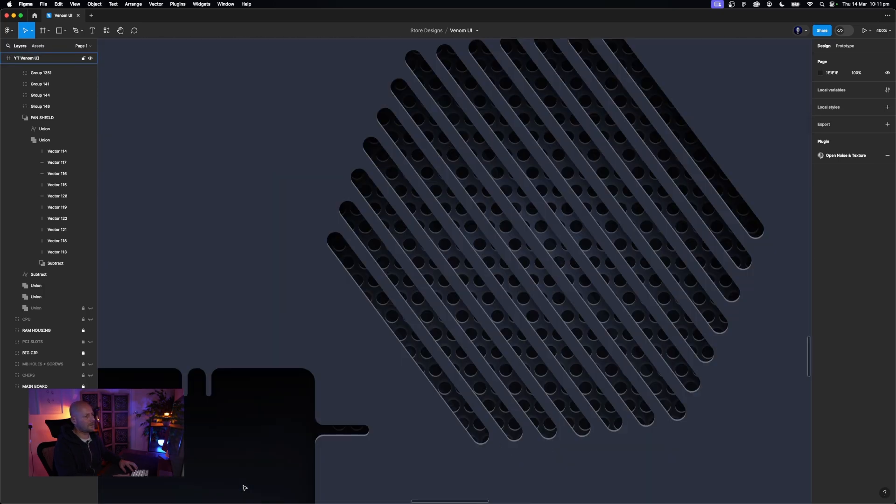
key("minus")
key("minus")
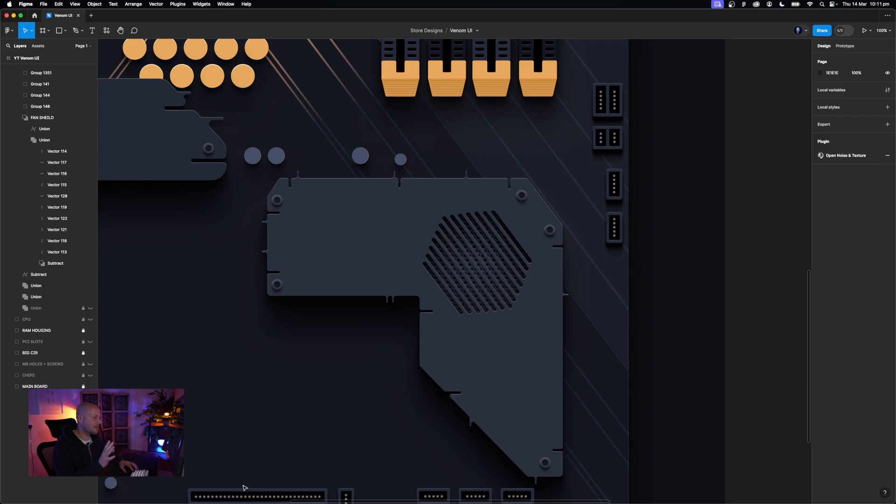
key("plus")
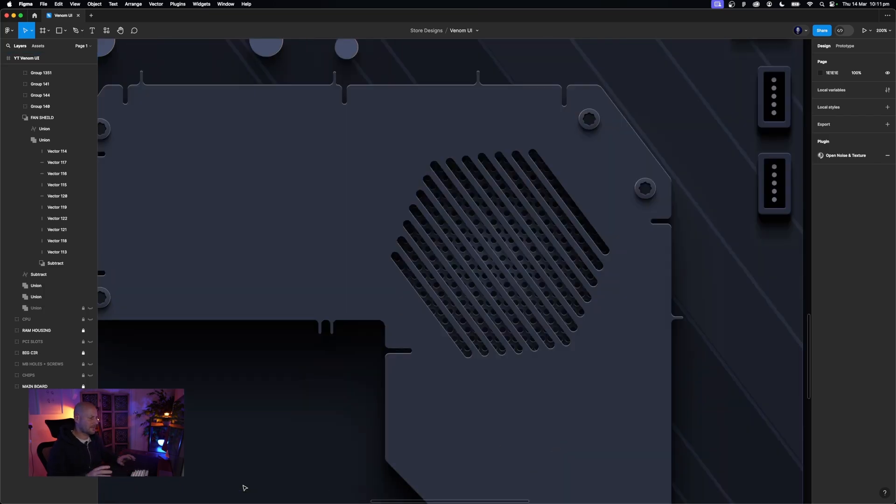
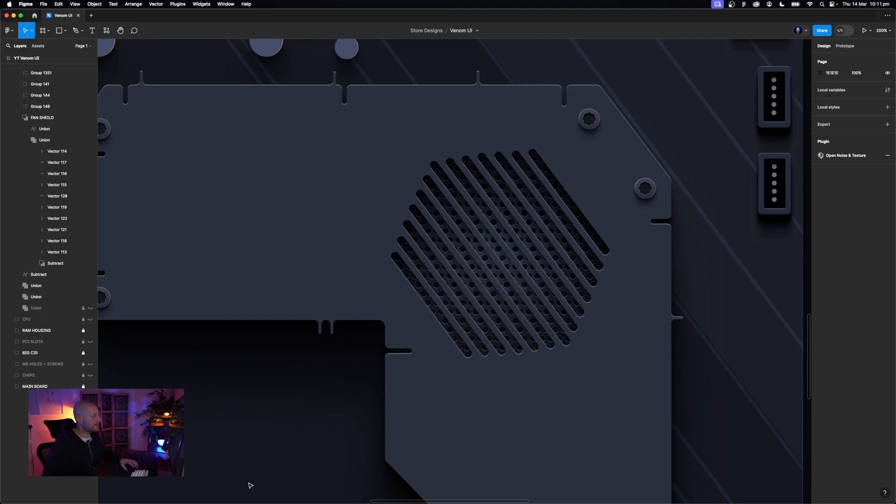
Undo the last rotation of the perforated mesh
left_click(36, 276)
left_click(36, 276)
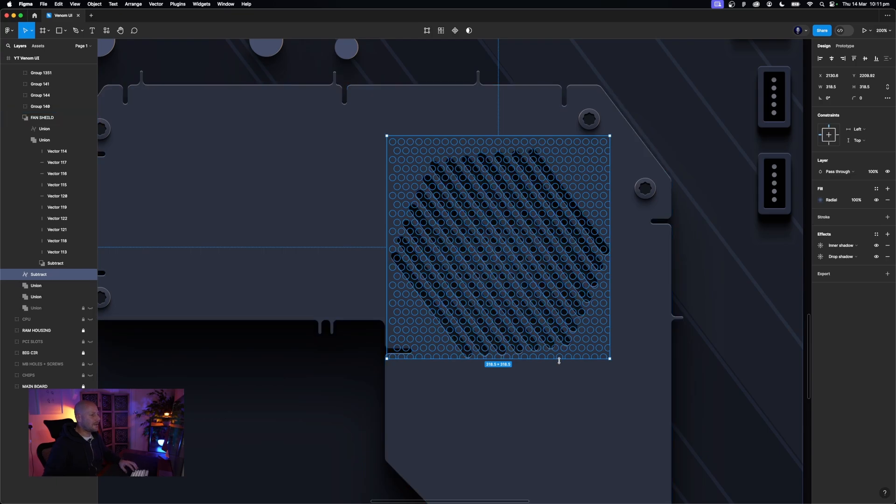
left_click(603, 363)
left_click(601, 359)
key("super+z")
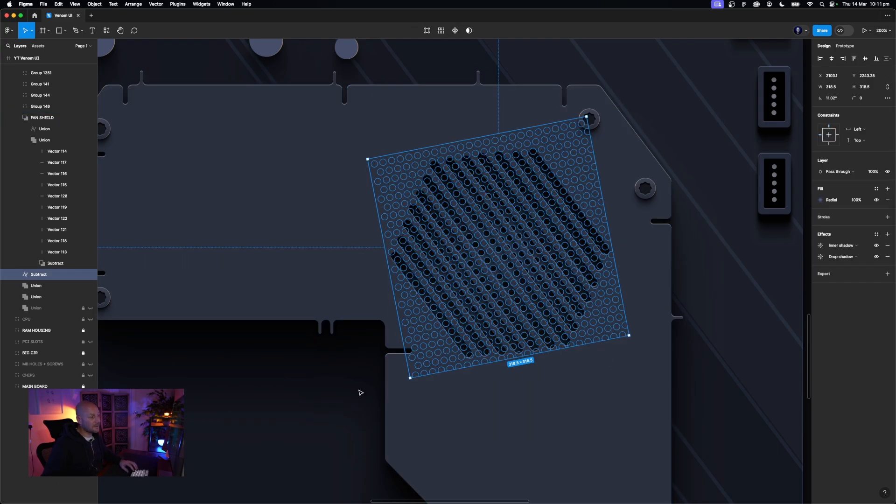
left_click(359, 393)
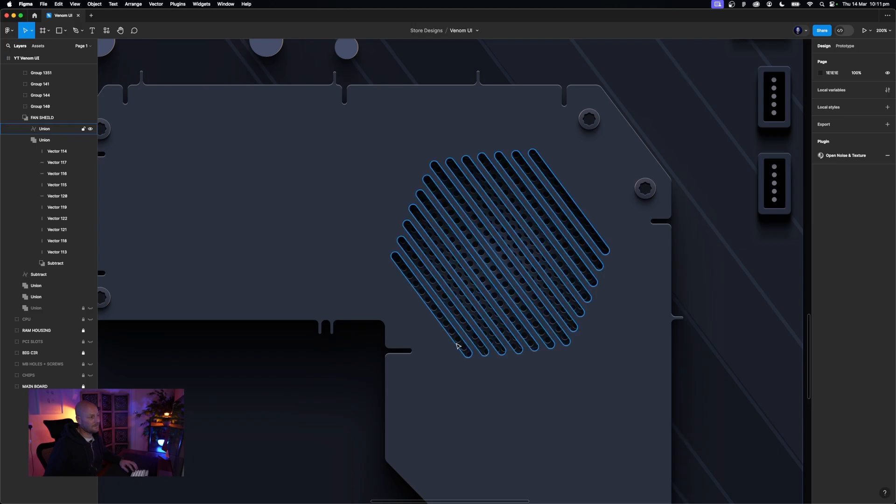
Shrink the tilted perforated Subtract mesh slightly to about 315 × 315 behind the fan vent
left_click(459, 345)
left_click(57, 261)
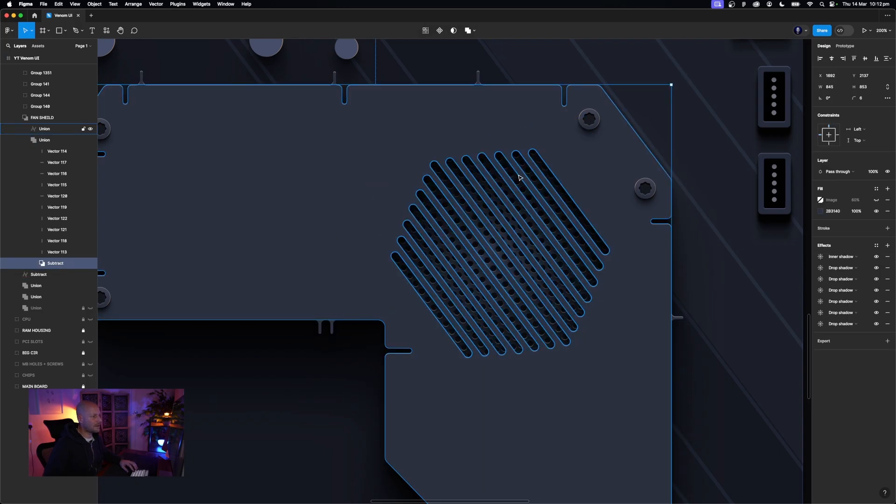
left_click(26, 276)
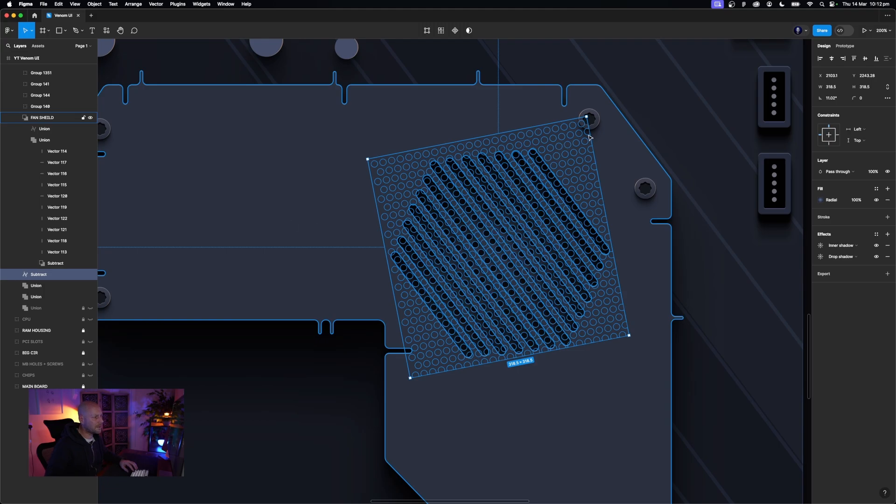
left_click_drag(587, 116, 585, 119)
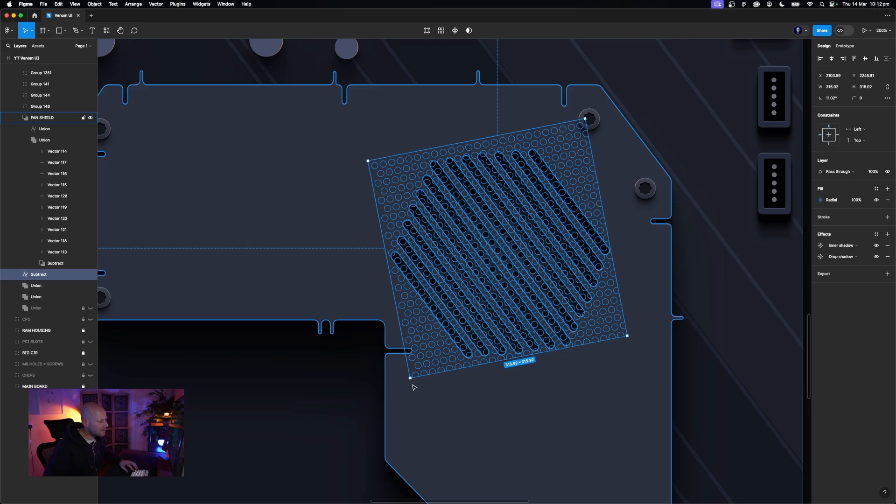
left_click_drag(410, 377, 411, 376)
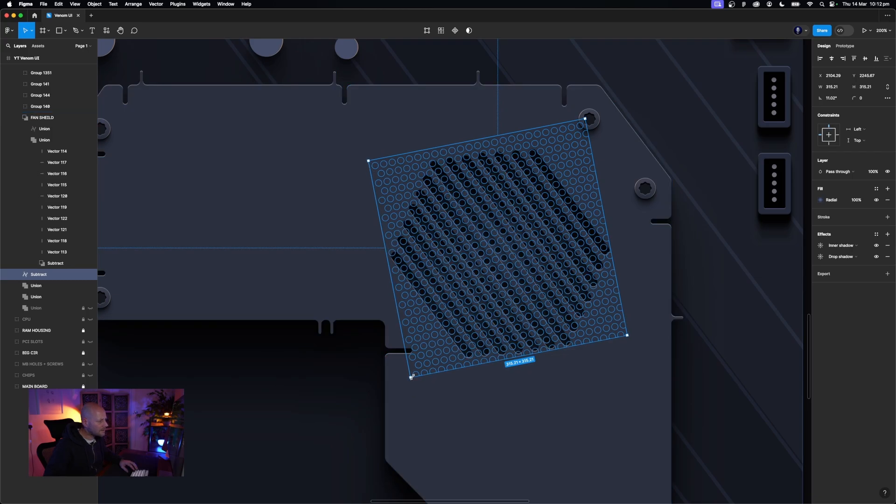
left_click(359, 422)
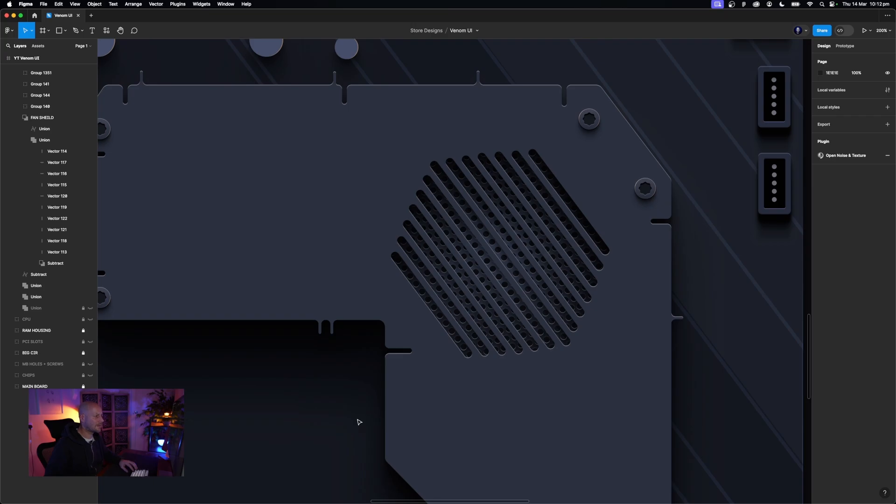
key("super+minus")
key("super+equal")
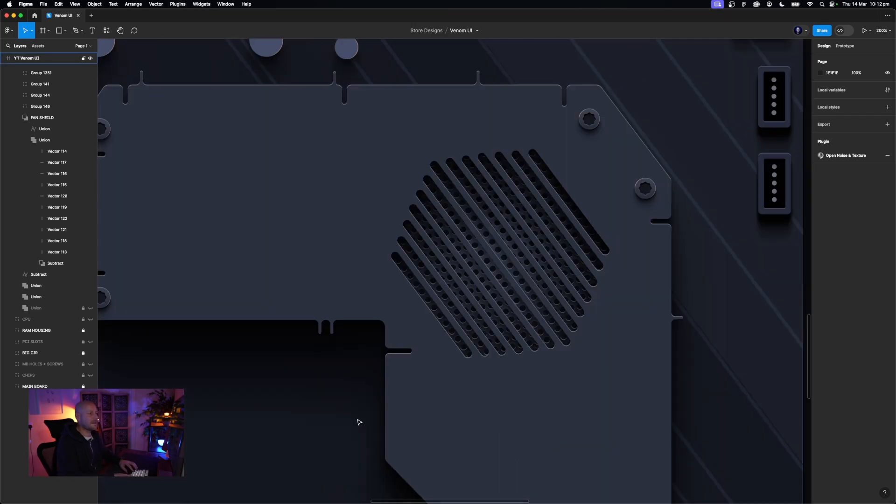
Open the Noise & Texture plugin for the tilted perforated Subtract mesh, dismissing its tip message
left_click(38, 275)
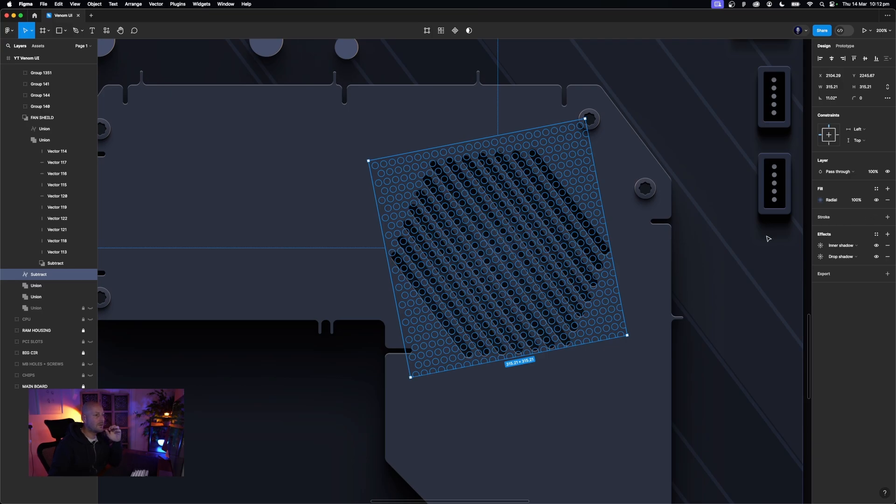
left_click(768, 238)
left_click(56, 263)
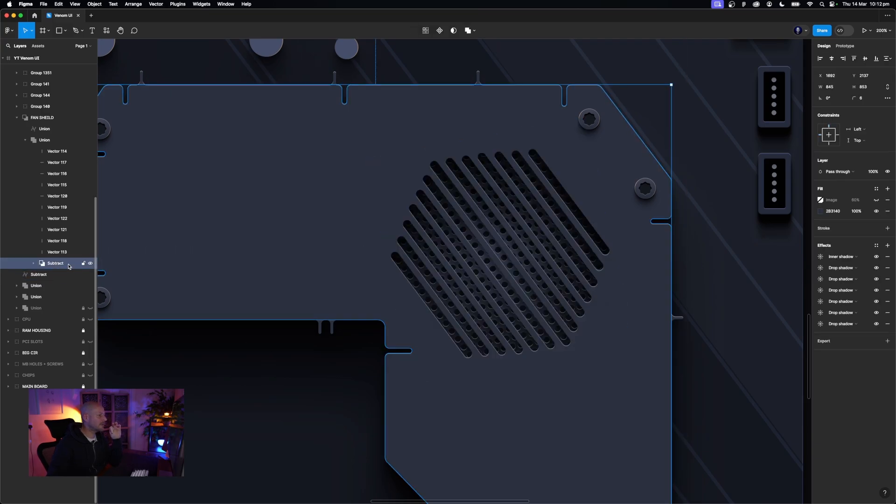
left_click(65, 274)
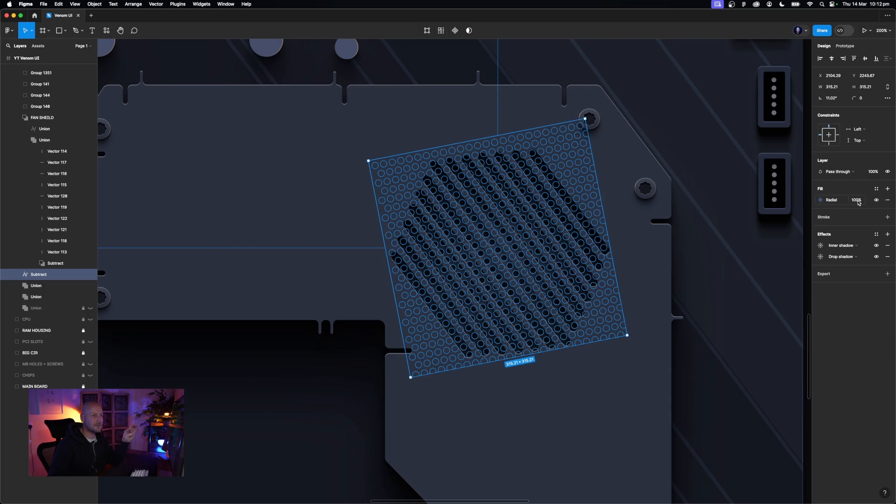
left_click(179, 6)
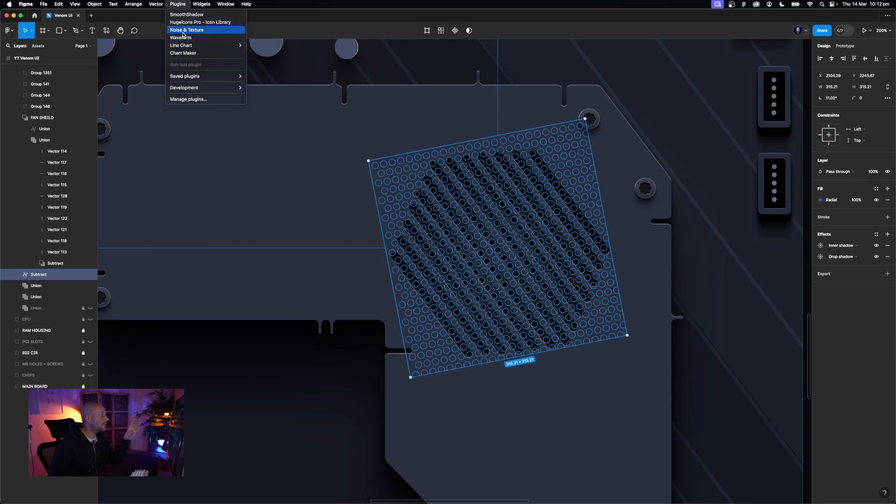
left_click(184, 31)
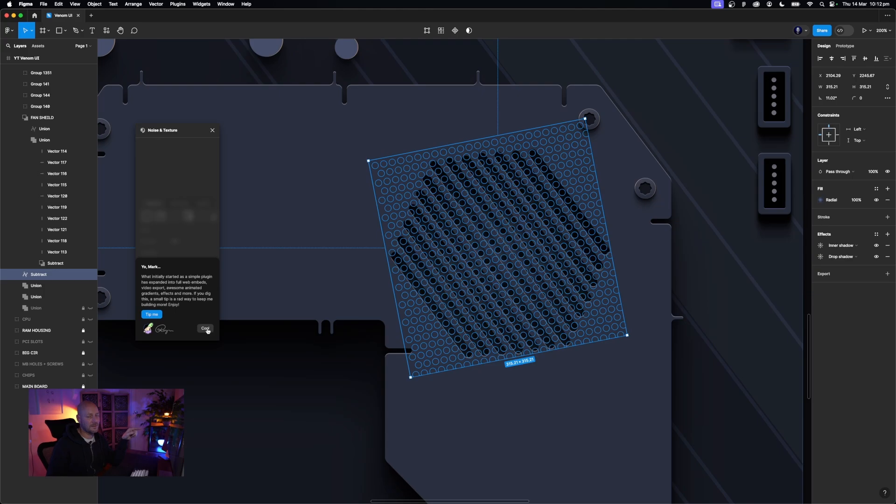
left_click(205, 329)
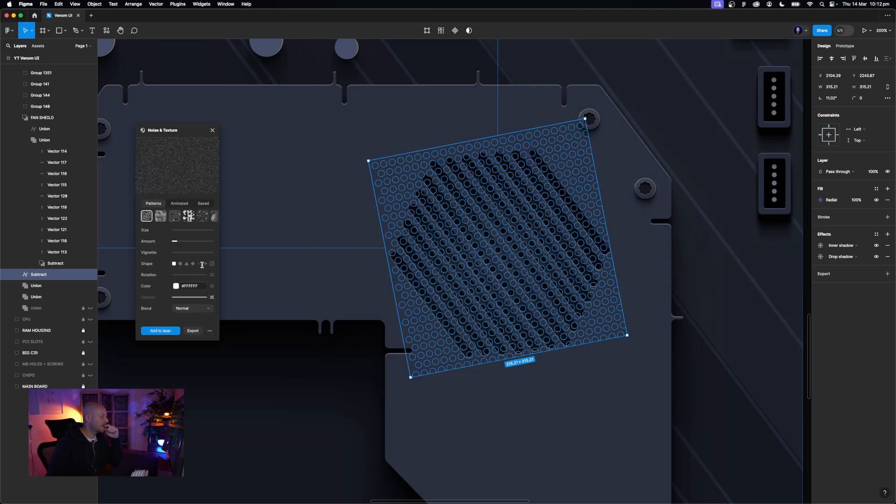
left_click_drag(185, 138, 225, 158)
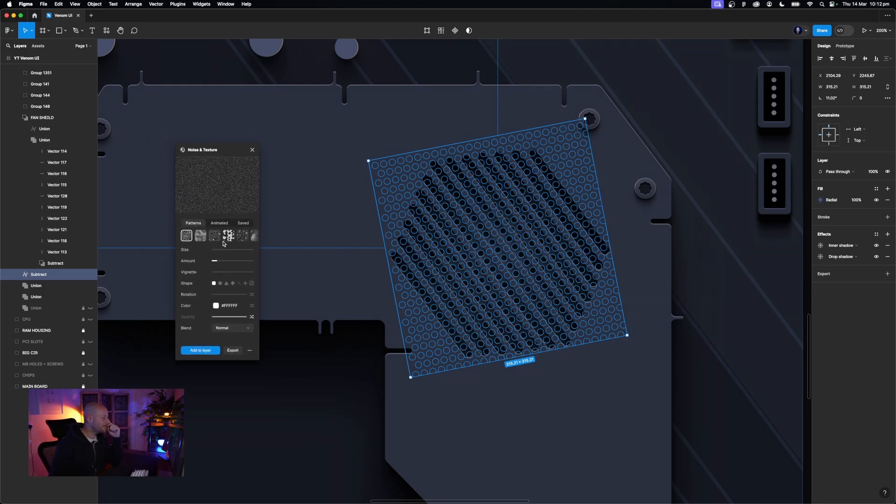
Choose the Meta balls pattern, reduce its size to small blotches and add it to the perforated mesh layer
scroll(226, 240, "right", 3)
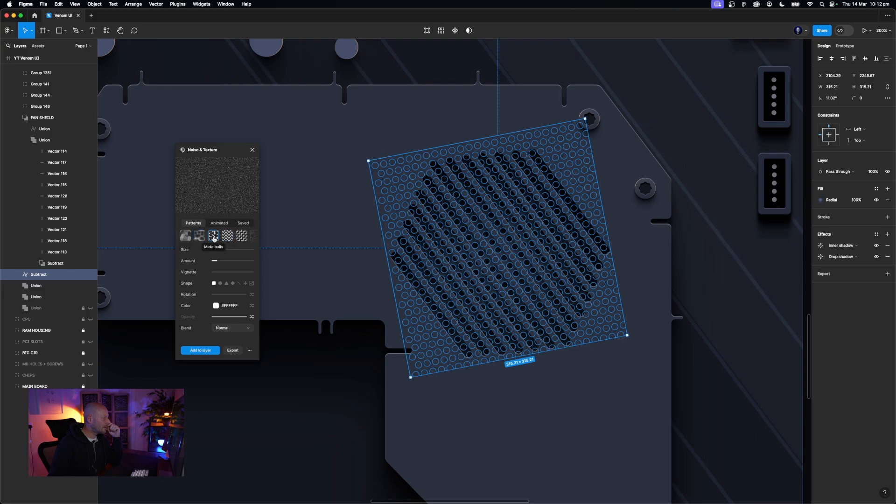
left_click(214, 239)
scroll(213, 239, "left", 1)
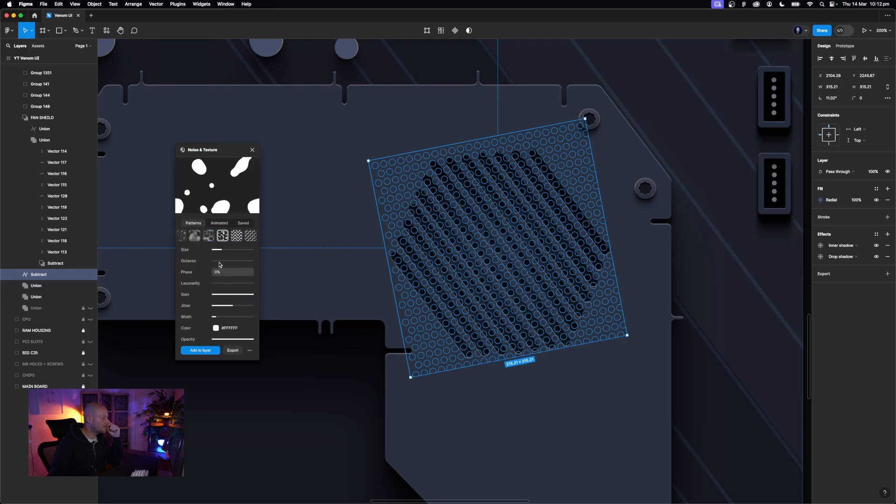
left_click(217, 250)
left_click_drag(217, 250, 215, 251)
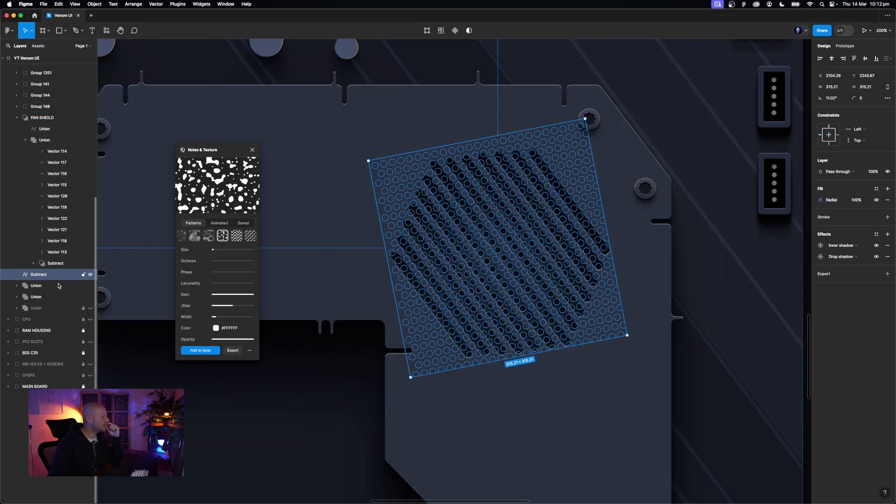
left_click(201, 350)
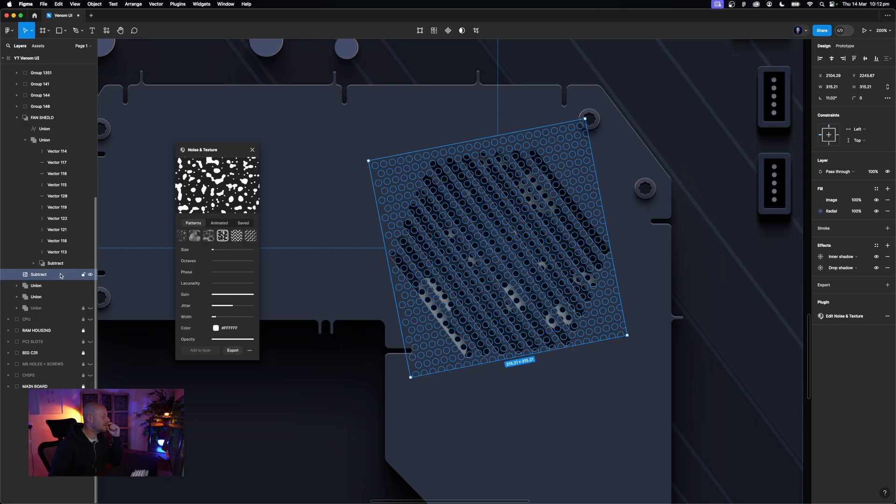
Move the textured mesh layer above the FAN SHEILD group and reduce the size of its Meta balls pattern further
left_click_drag(51, 221, 45, 116)
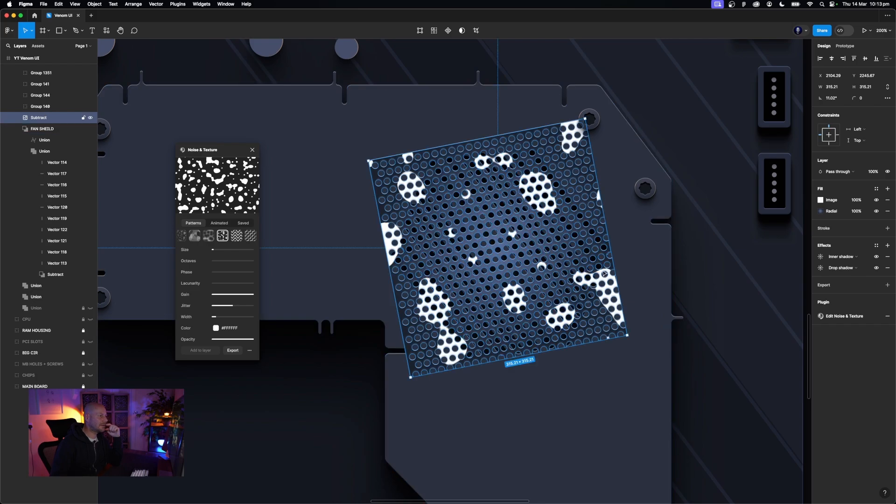
left_click(699, 294)
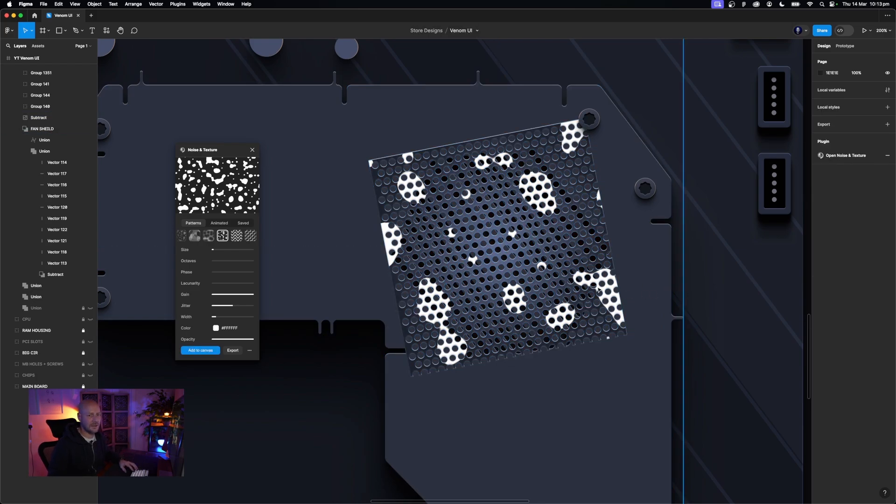
left_click(598, 289)
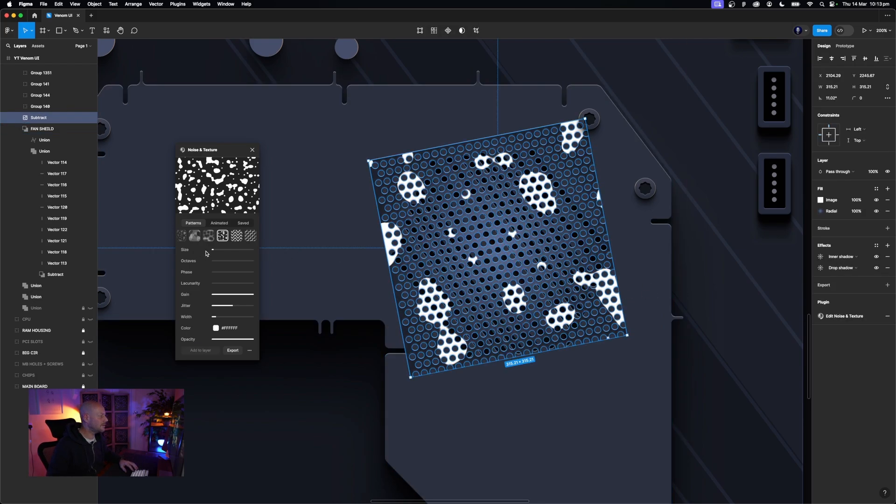
left_click_drag(213, 250, 213, 250)
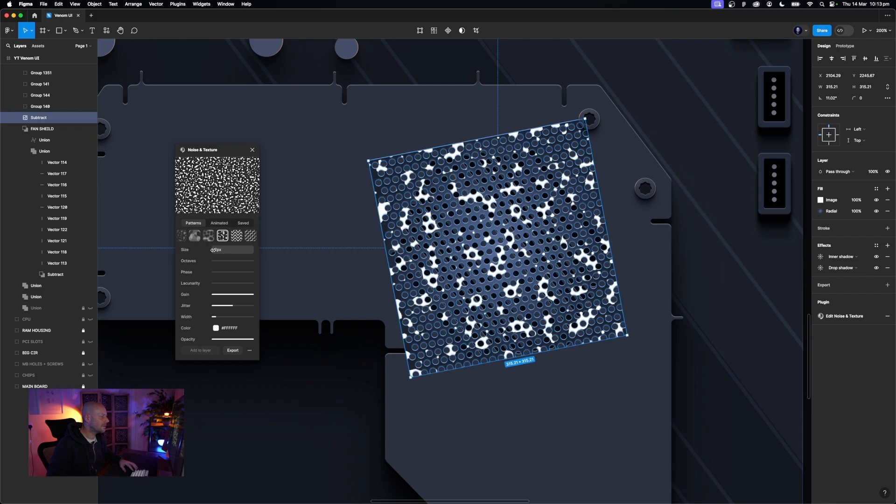
left_click_drag(214, 251, 214, 250)
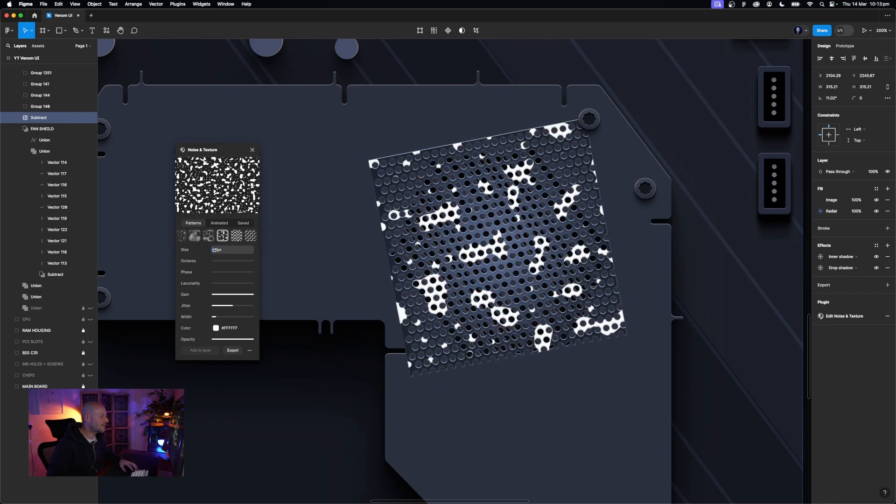
left_click(733, 240)
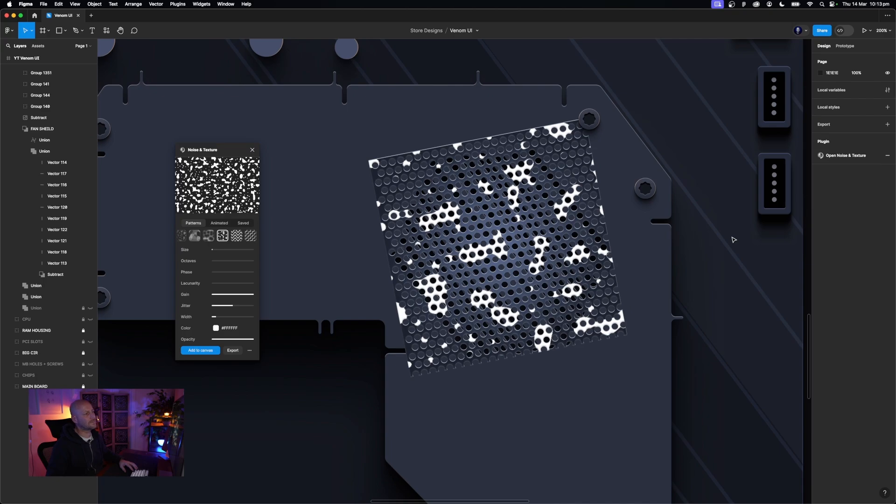
left_click(215, 328)
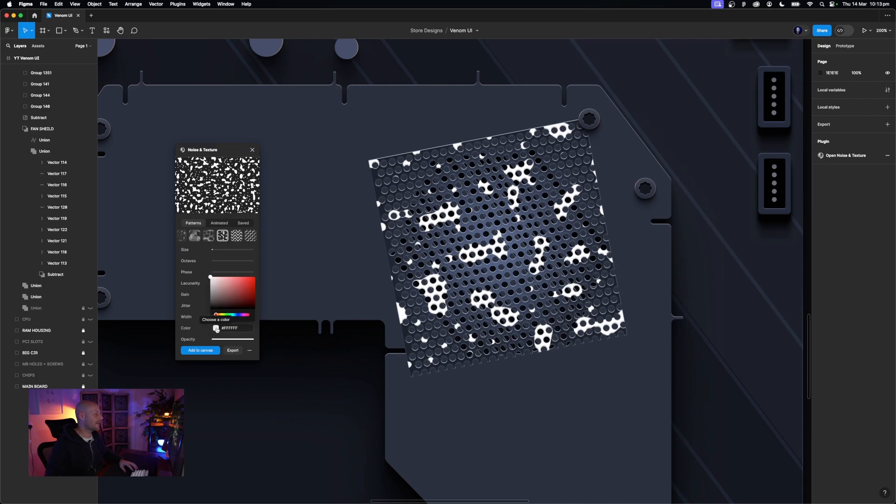
left_click(224, 316)
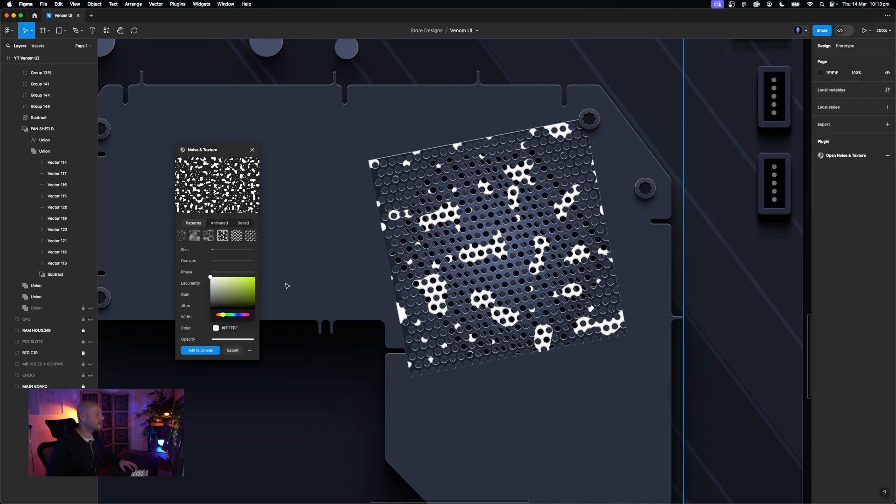
key("shift+0")
scroll(287, 286, "left", 1)
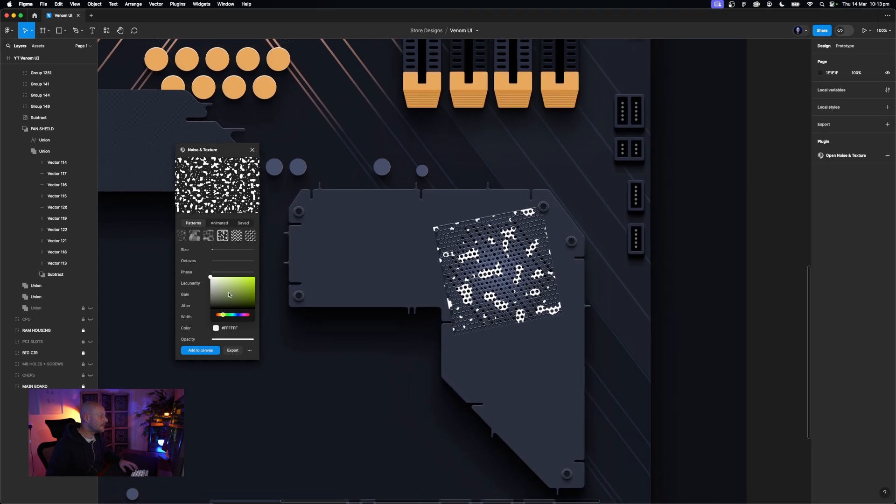
left_click_drag(222, 317, 221, 318)
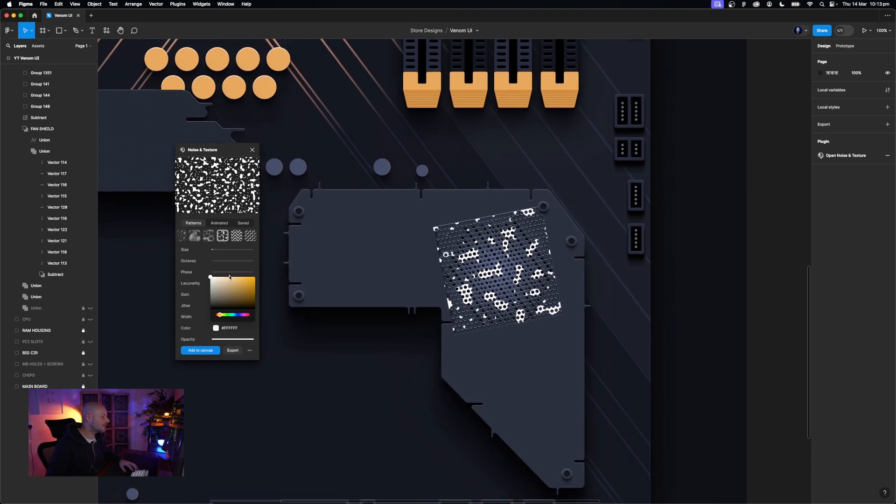
mouse_move(229, 277)
left_mouse_down()
mouse_move(252, 275)
mouse_move(206, 275)
mouse_move(236, 275)
mouse_move(225, 275)
left_mouse_up()
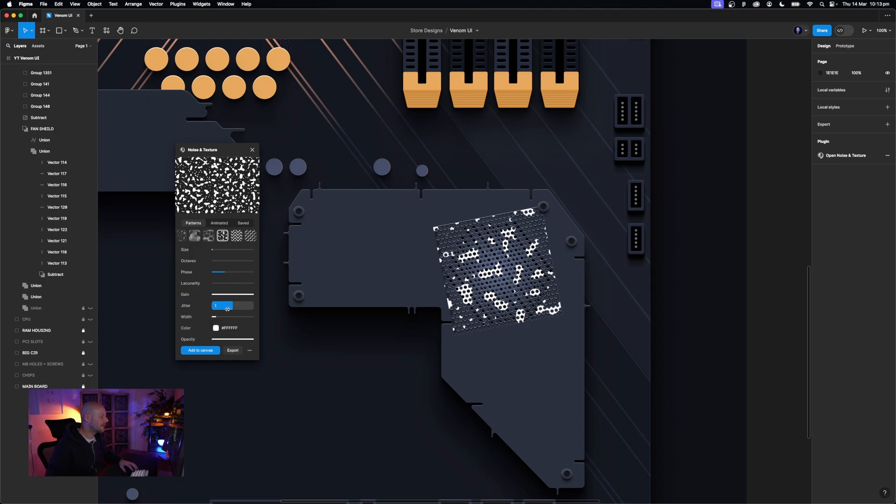
Colour the Meta balls pattern orange (#efab52) and add it to the canvas as a separate 1024 × 1024 texture
left_click(216, 328)
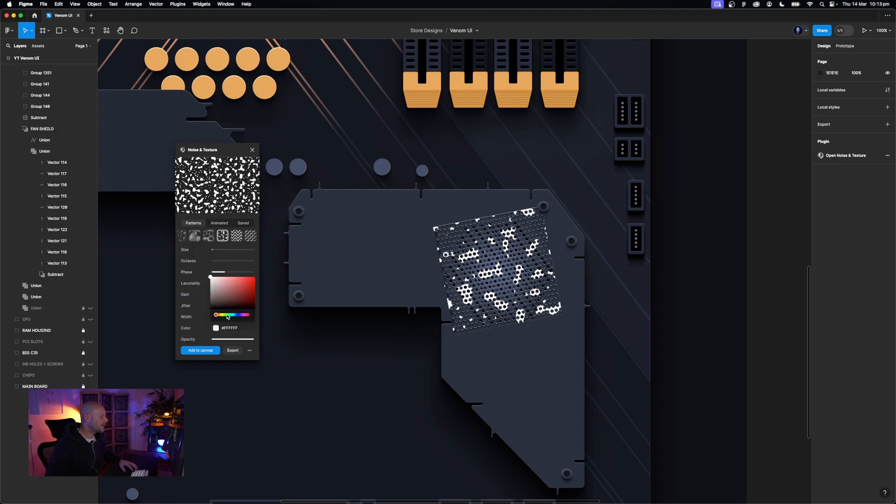
left_click(227, 315)
left_click_drag(224, 316, 249, 286)
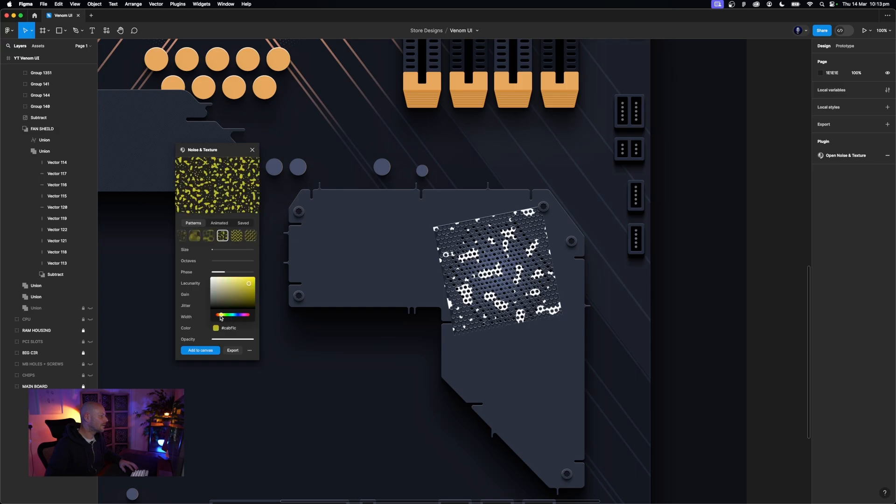
left_click_drag(220, 316, 220, 317)
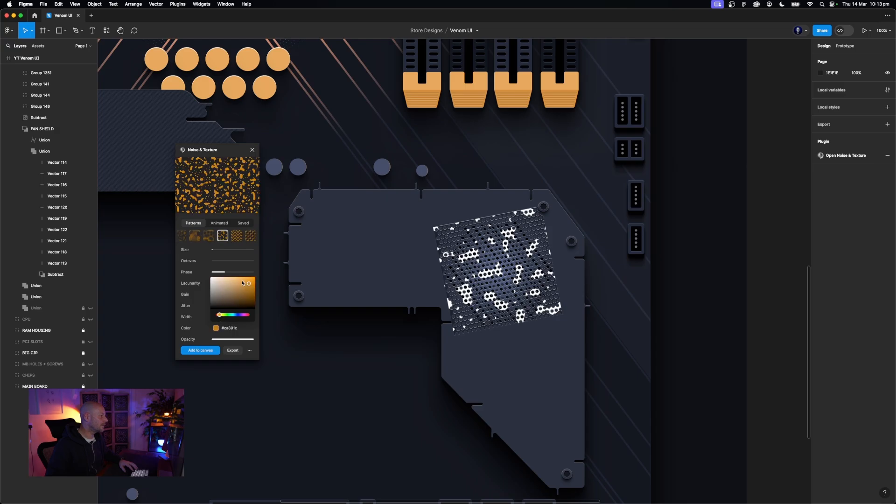
left_click_drag(243, 283, 239, 282)
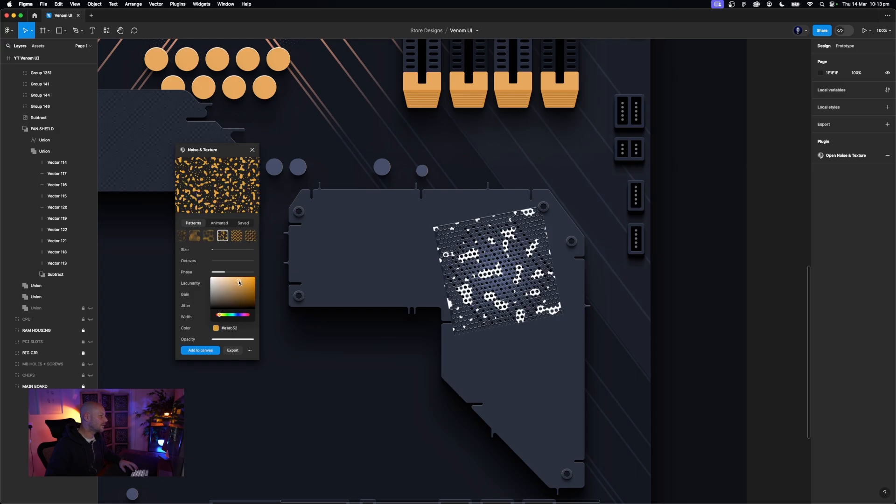
left_click(215, 350)
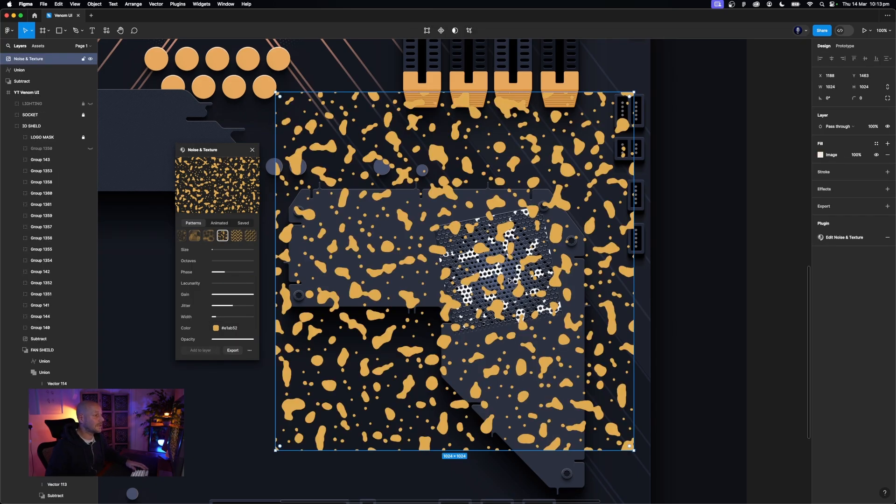
Delete the separate orange Noise & Texture image covering the board
left_click(719, 264)
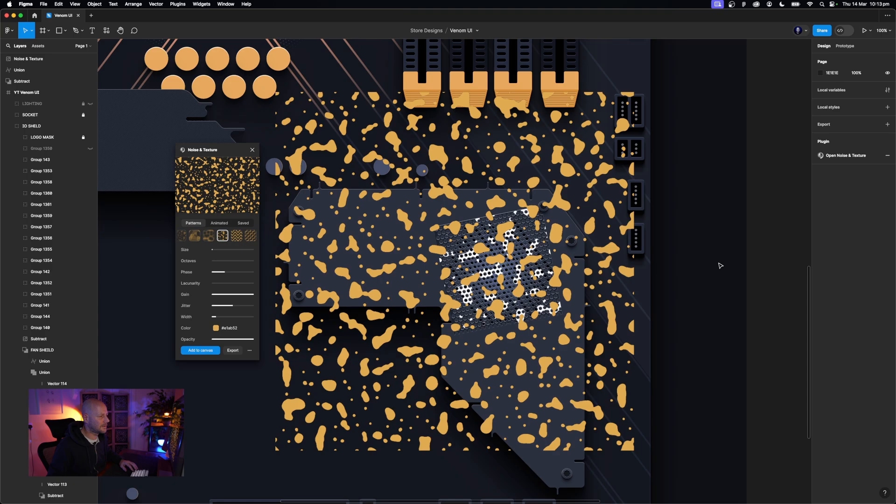
left_click(573, 277)
key("Delete")
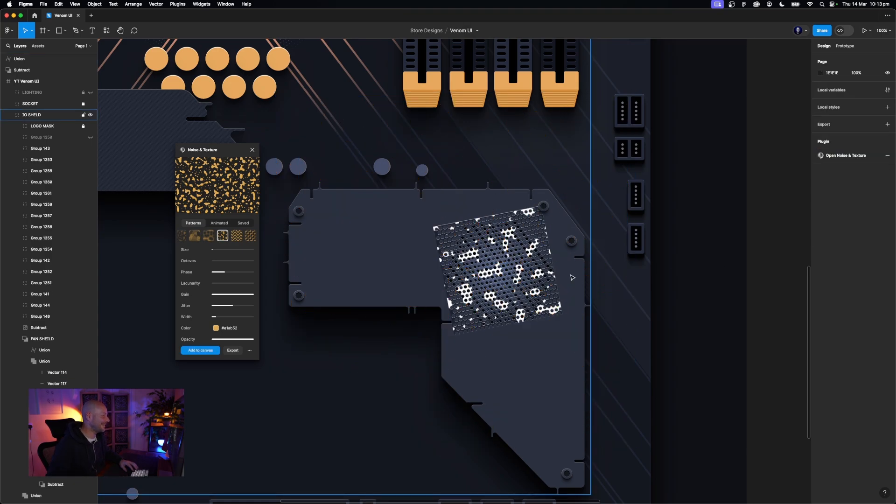
Recolour the perforated mesh's Meta balls texture to pale gold #fcd172, close the plugin and deselect the mesh
left_click(546, 275)
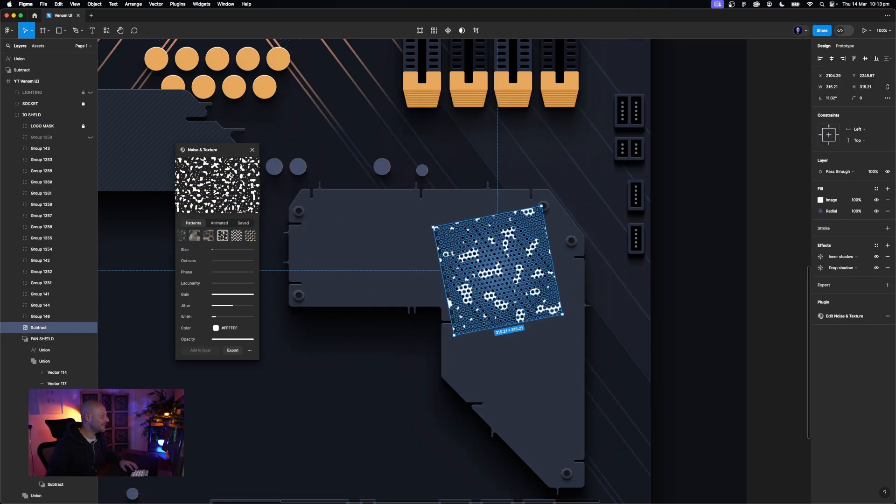
left_click(215, 328)
left_click_drag(226, 318, 222, 315)
left_click(239, 283)
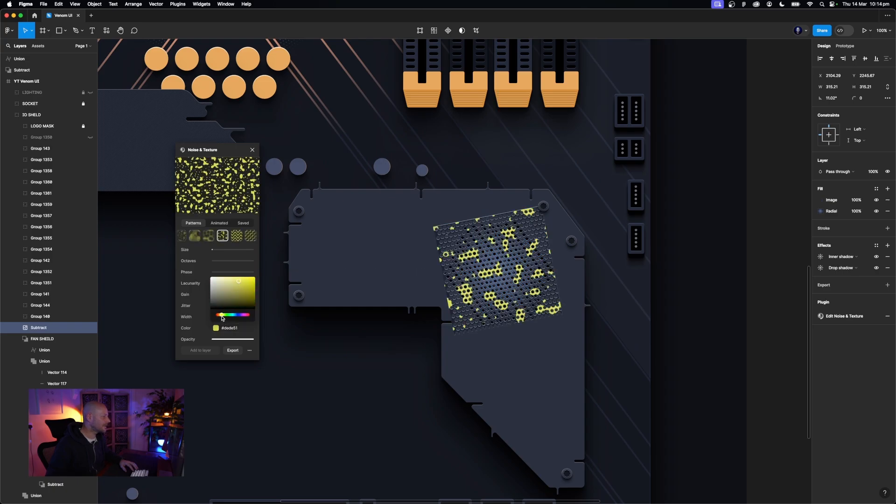
left_click_drag(222, 317, 220, 316)
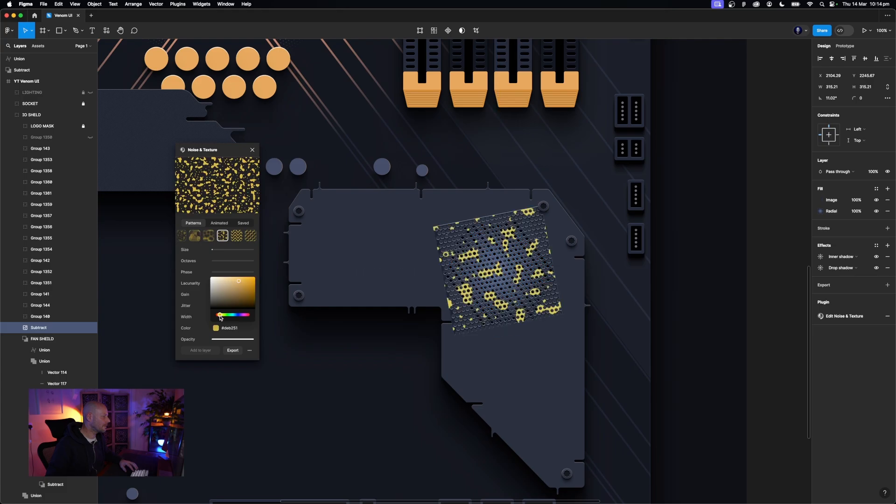
left_click_drag(232, 282, 234, 278)
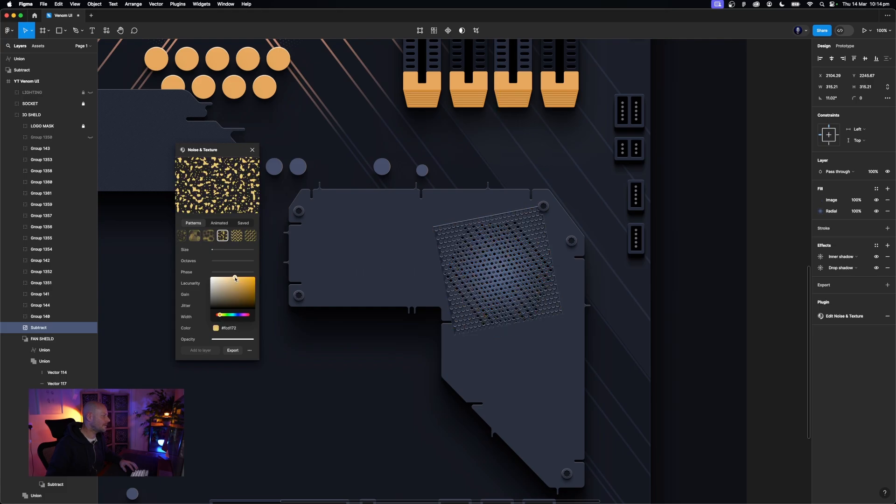
left_click(256, 223)
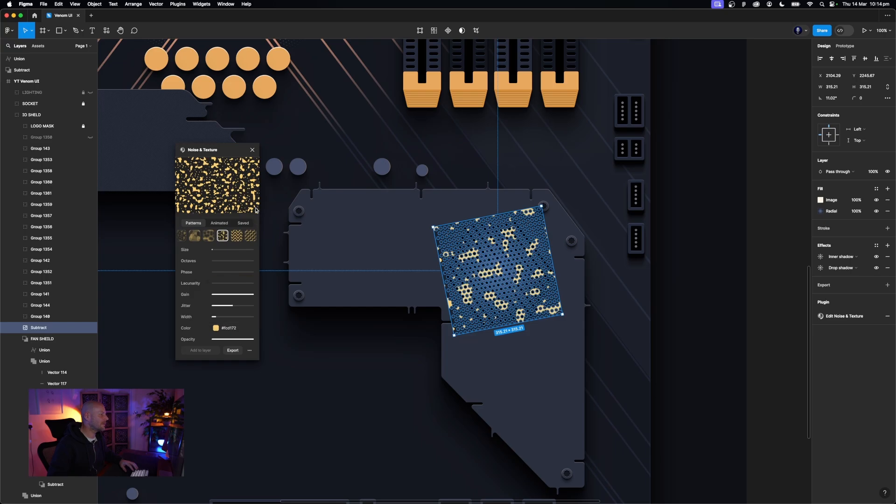
left_click(252, 150)
left_click(699, 305)
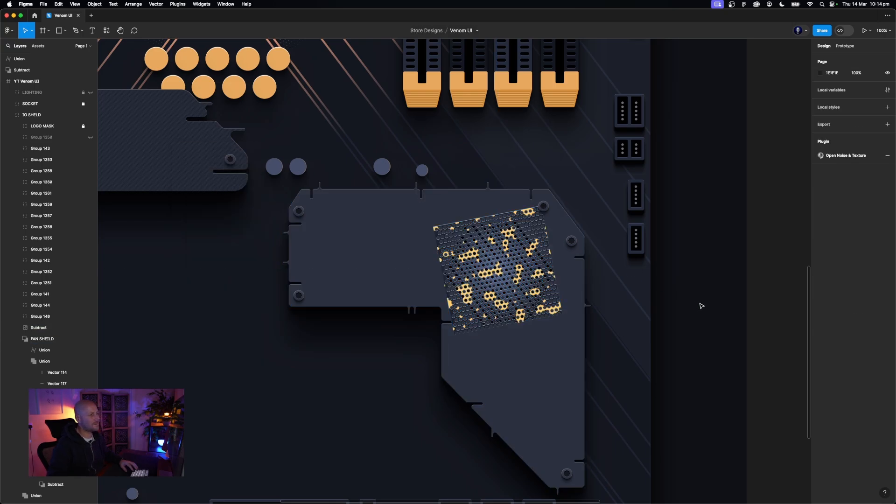
Reduce the tile scale of the perforated mesh's Meta balls image fill to 50%
left_click(518, 276)
left_click(820, 201)
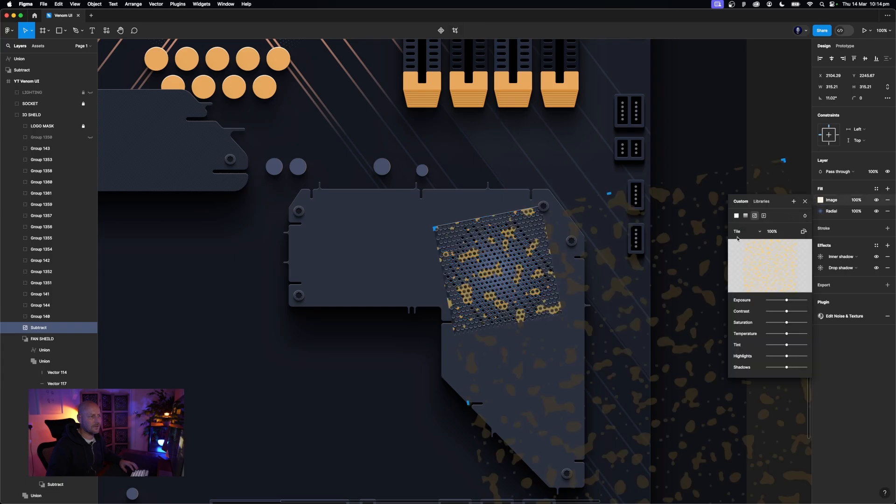
left_click(775, 231)
type("90")
key("Return")
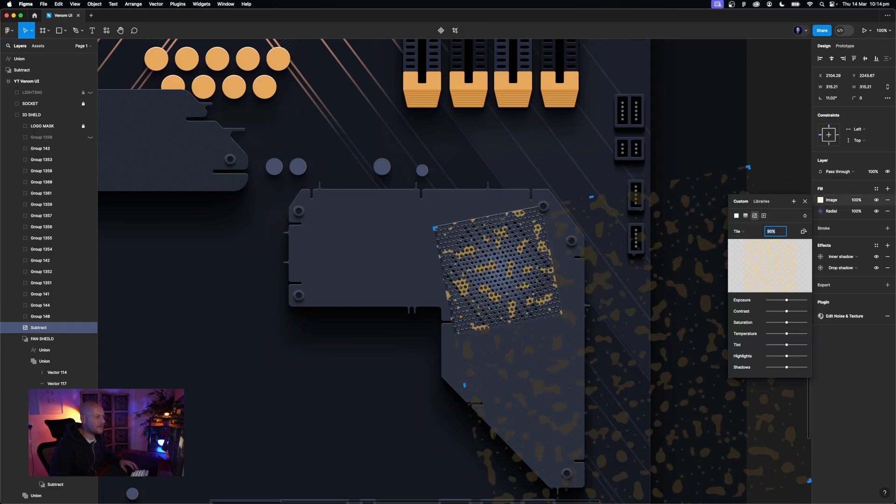
key("shift+Down")
key("shift+Down")
key("shift+Down")
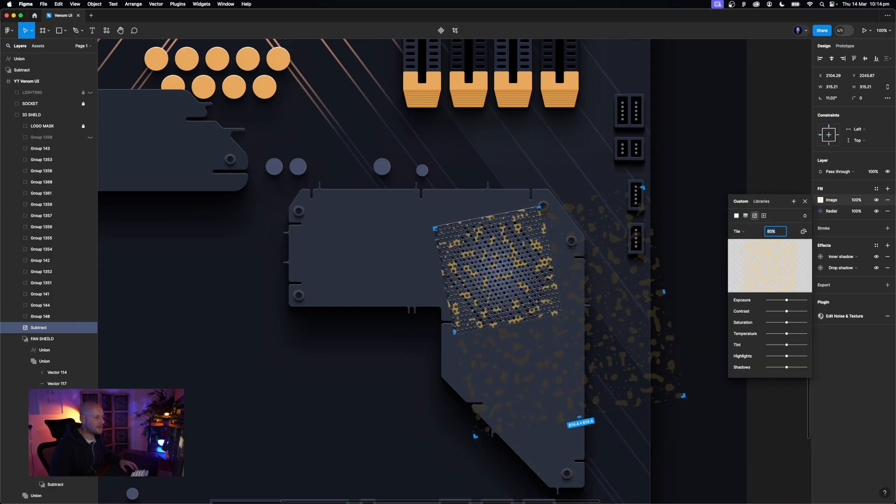
key("shift+Down")
scroll(695, 264, "down", 1)
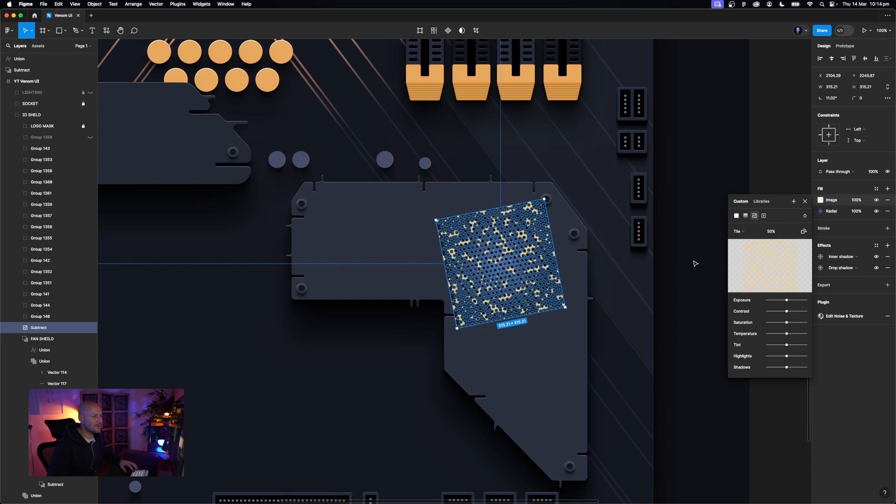
left_click(695, 264)
Collapse the FAN SHEILD group and move the perforated mesh layer directly beneath it
left_click(499, 264)
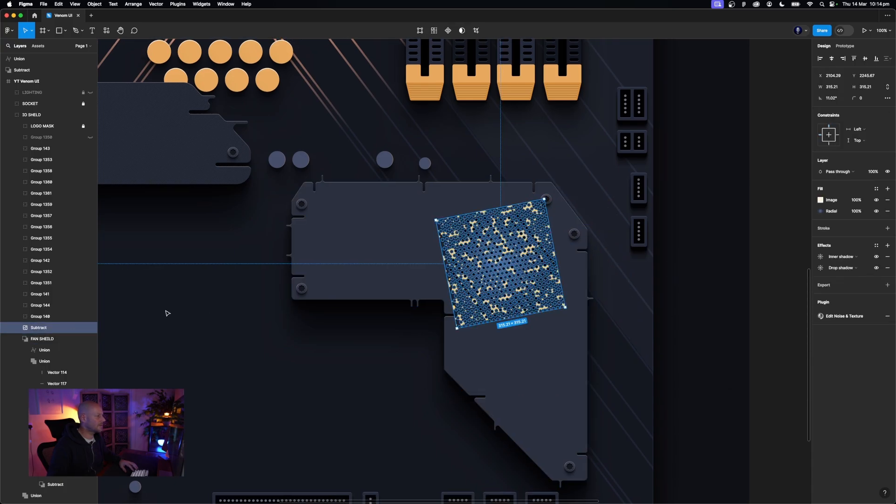
left_click(17, 339)
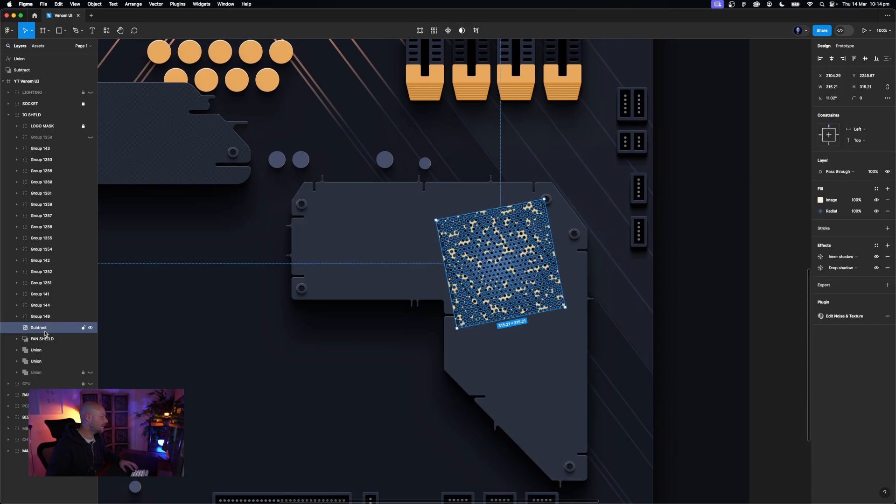
left_click_drag(45, 334, 45, 344)
left_click(705, 319)
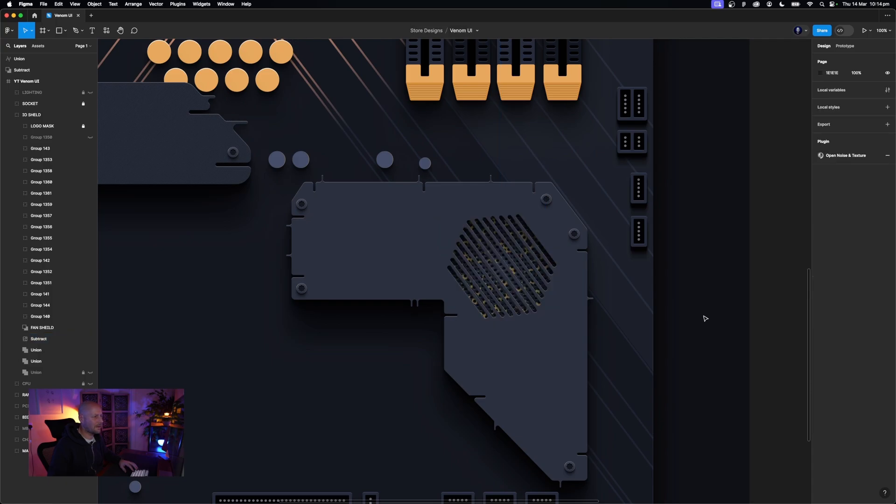
Examine up close how the textured mesh looks through the slots of the hexagonal fan vent
scroll(706, 318, "left", 1)
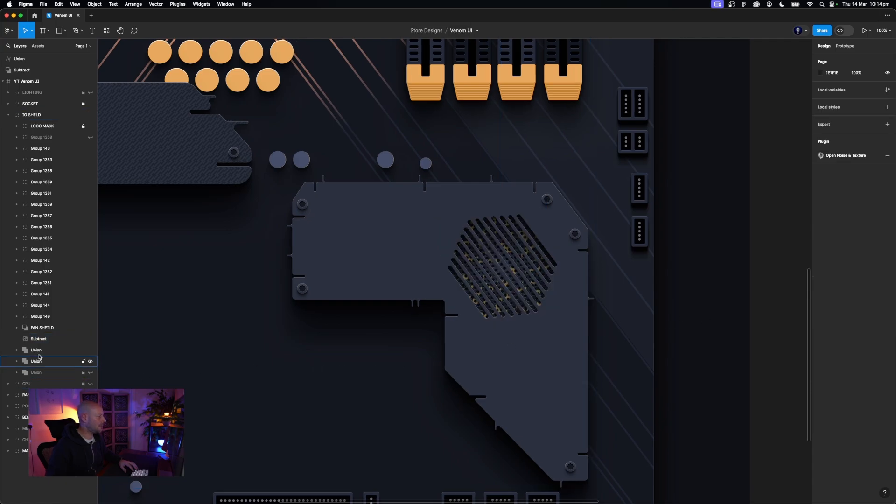
left_click(40, 339)
key("super+equal")
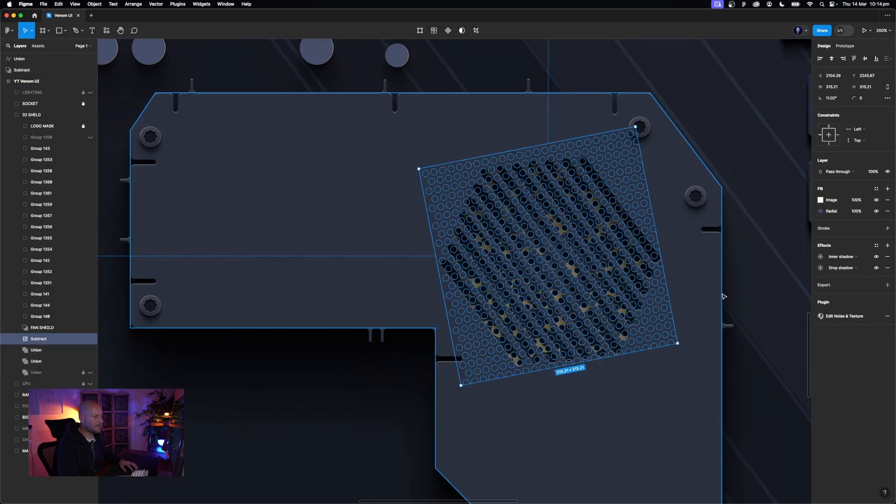
key("super+equal")
left_click(306, 459)
left_click_drag(542, 396, 362, 372)
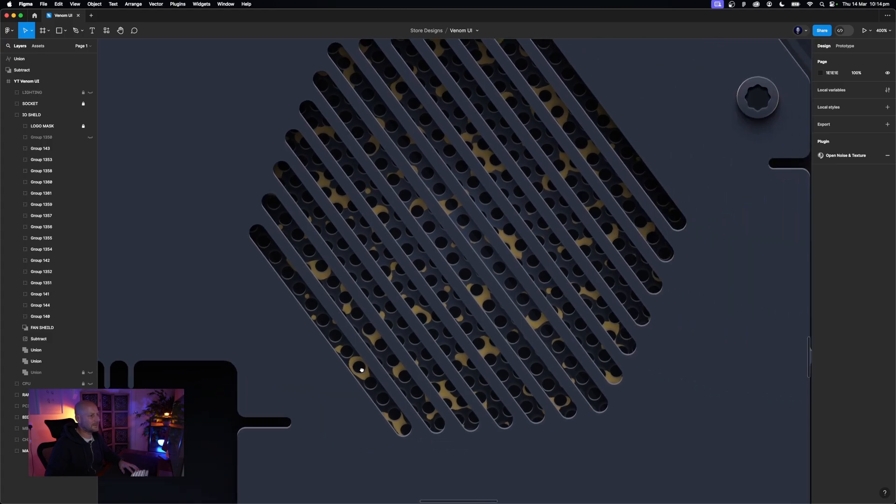
key("super+minus")
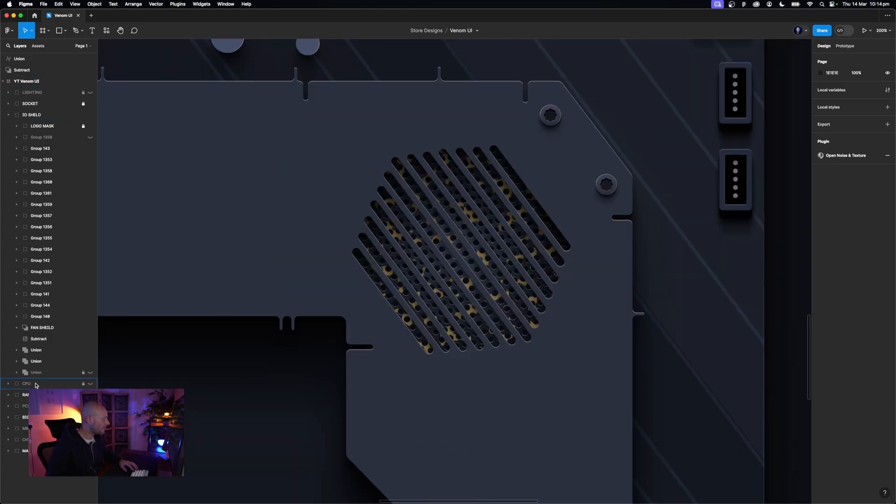
Try the Plus lighter blend mode on the perforated mesh's image fill and deselect the mesh
left_click(32, 340)
left_click(32, 343)
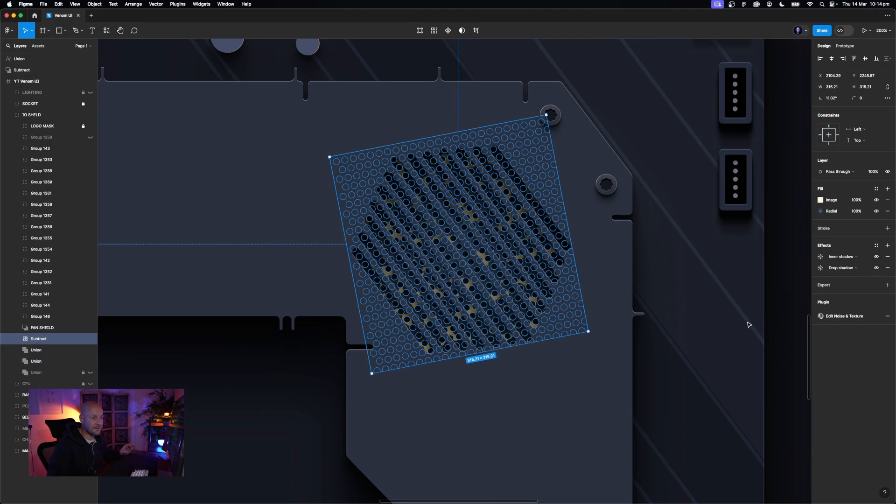
left_click(821, 200)
left_click(804, 215)
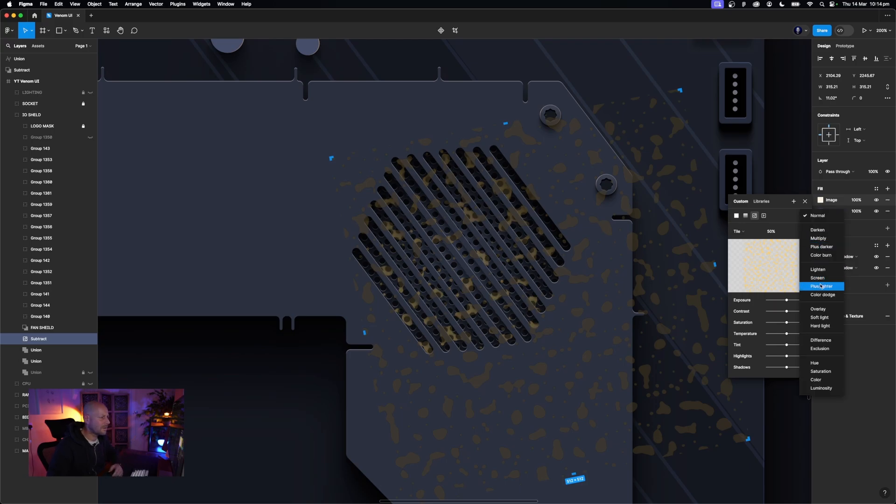
left_click(821, 286)
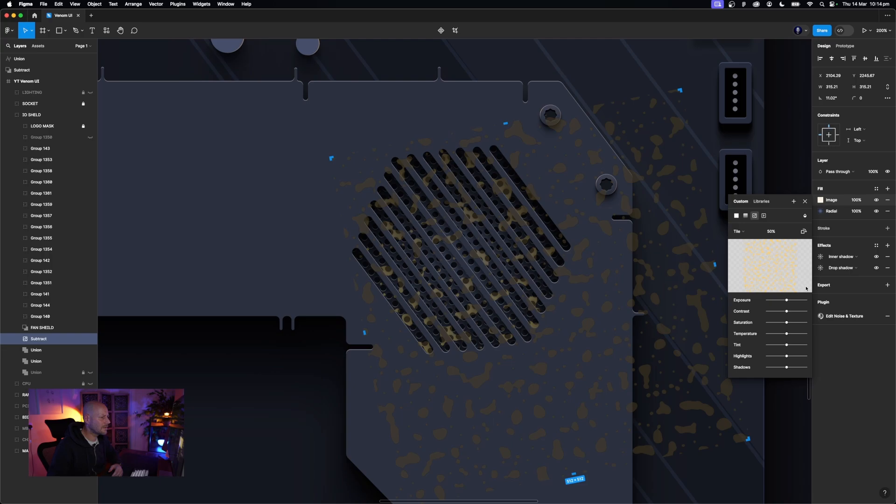
left_click(791, 410)
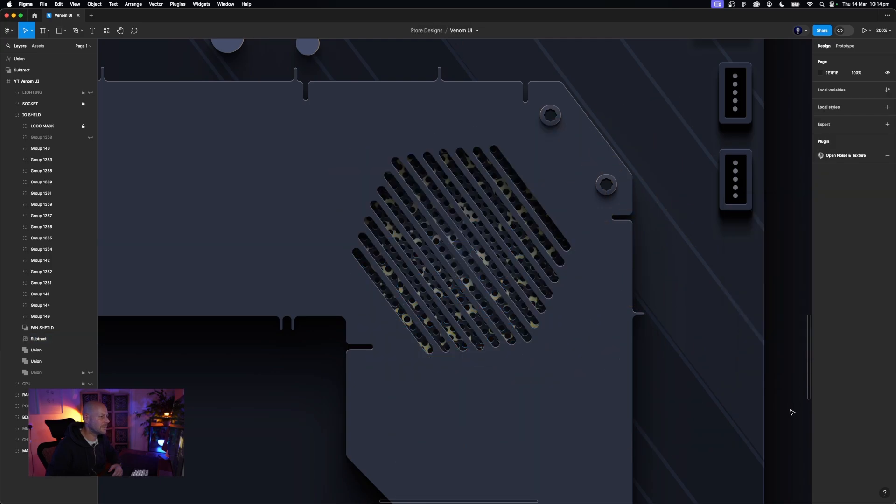
Try the Color burn blend mode on the perforated mesh's image fill and deselect the mesh
left_click(35, 339)
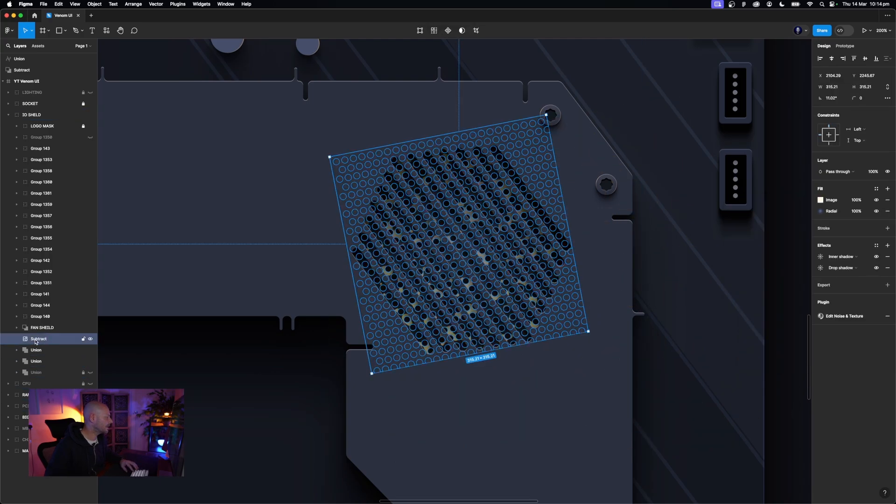
left_click(820, 202)
left_click(804, 232)
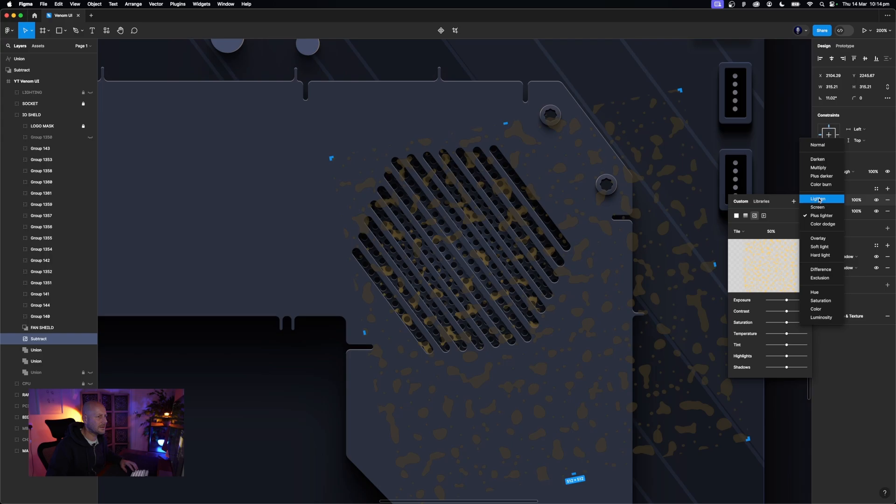
left_click(819, 186)
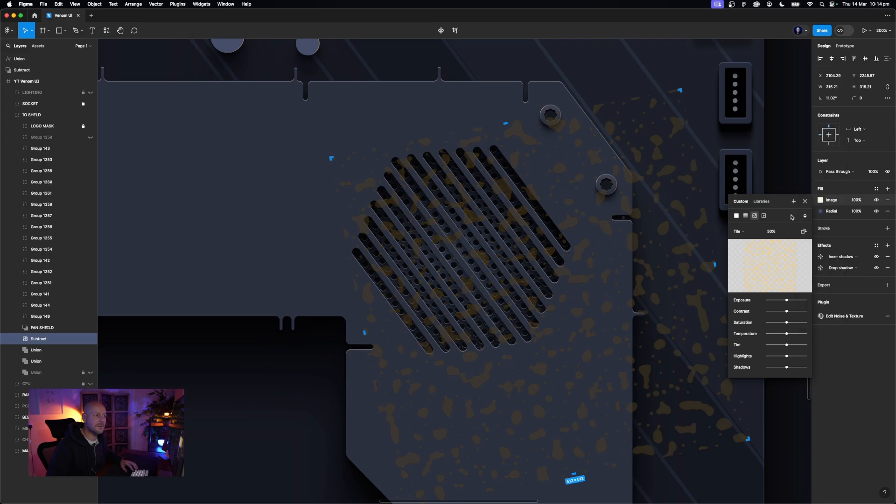
left_click(791, 183)
left_click(791, 184)
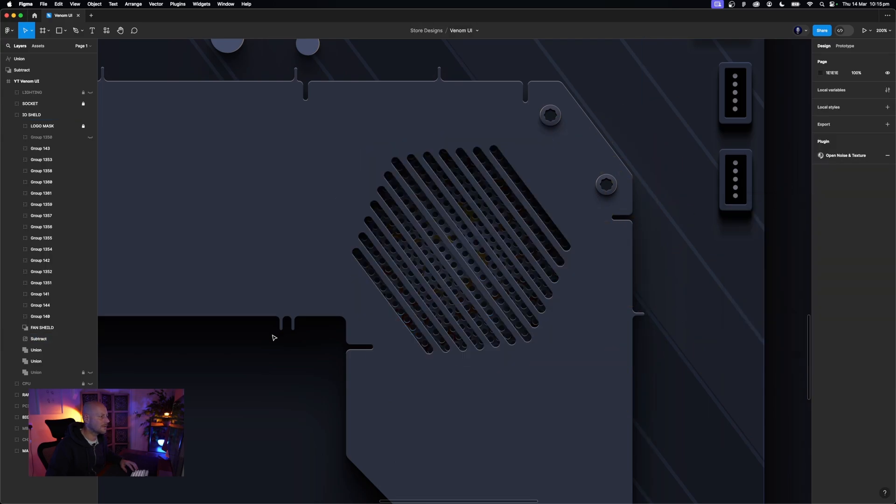
Try the Overlay blend mode on the perforated mesh's image fill and deselect the mesh
left_click(36, 342)
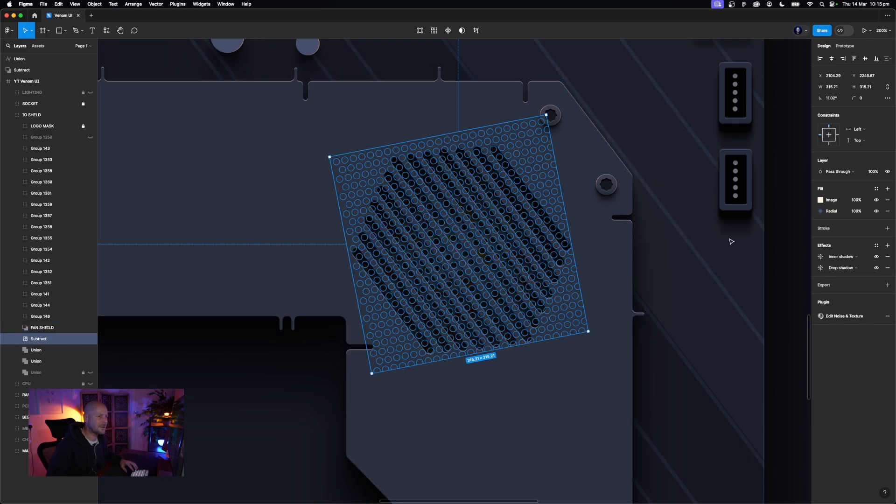
left_click(820, 200)
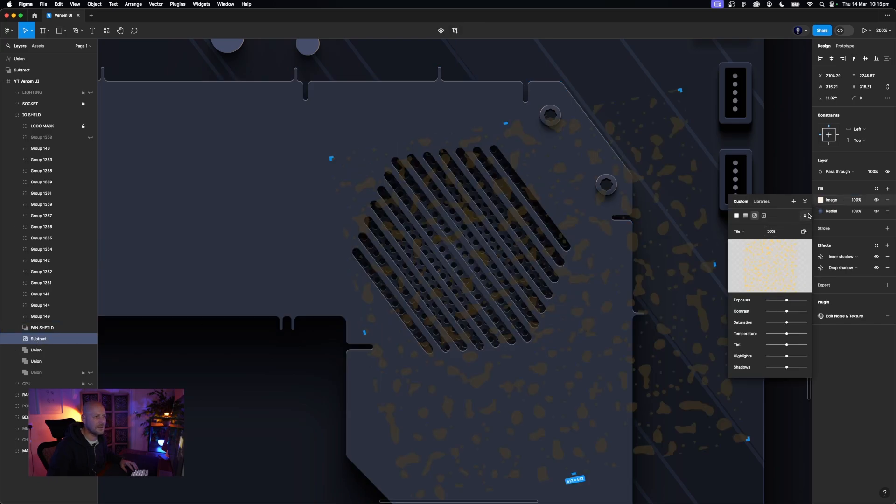
left_click(805, 215)
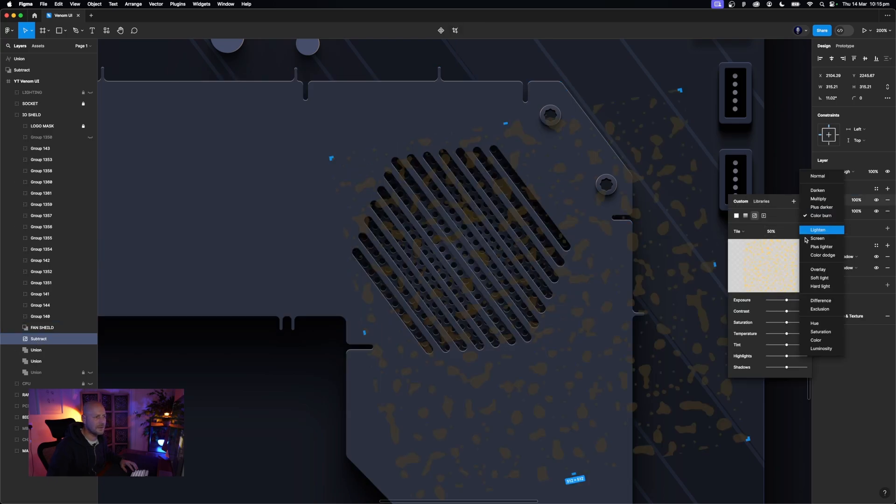
left_click(818, 270)
left_click(785, 165)
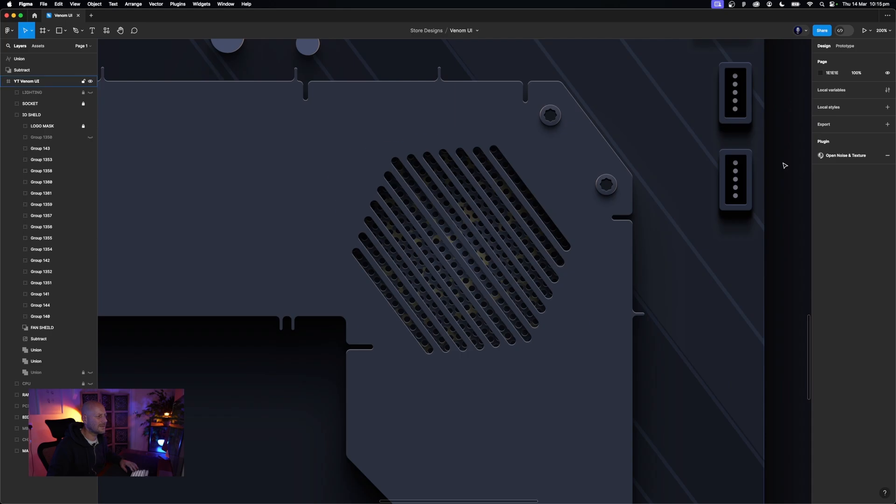
Return the perforated mesh's image fill to the Normal blend mode and deselect the mesh
key("super+z")
left_click(821, 201)
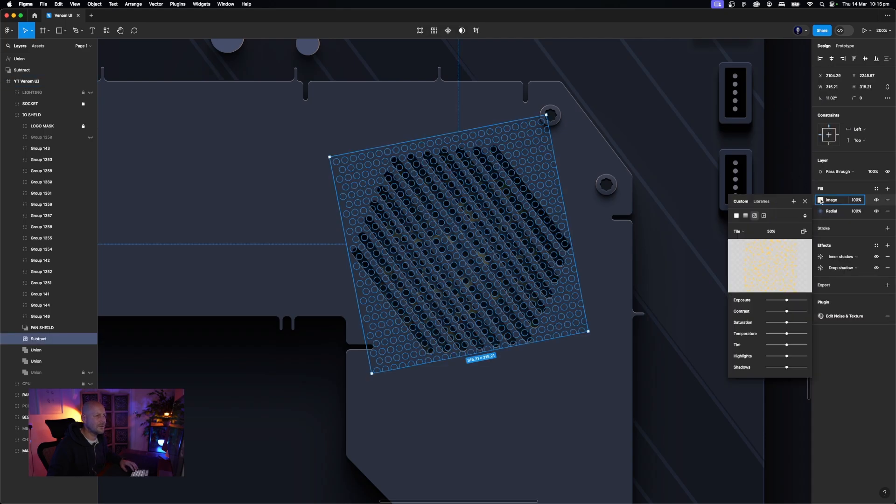
left_click(806, 217)
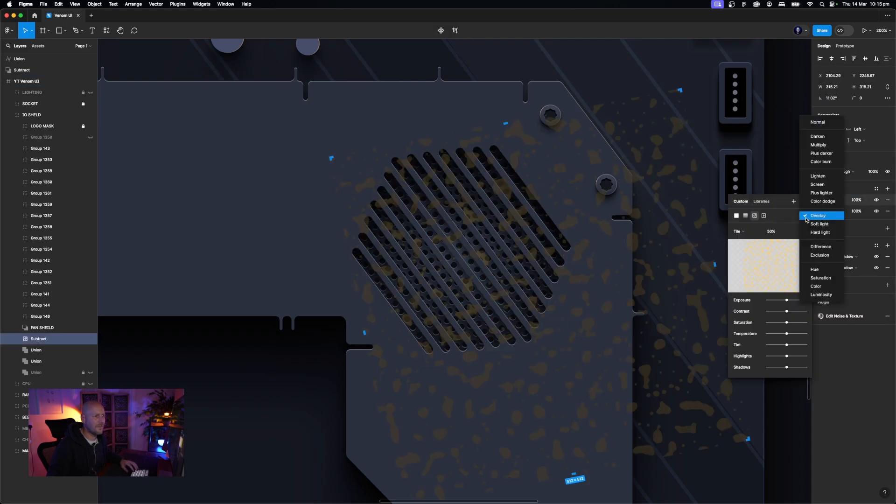
left_click(816, 123)
left_click(780, 180)
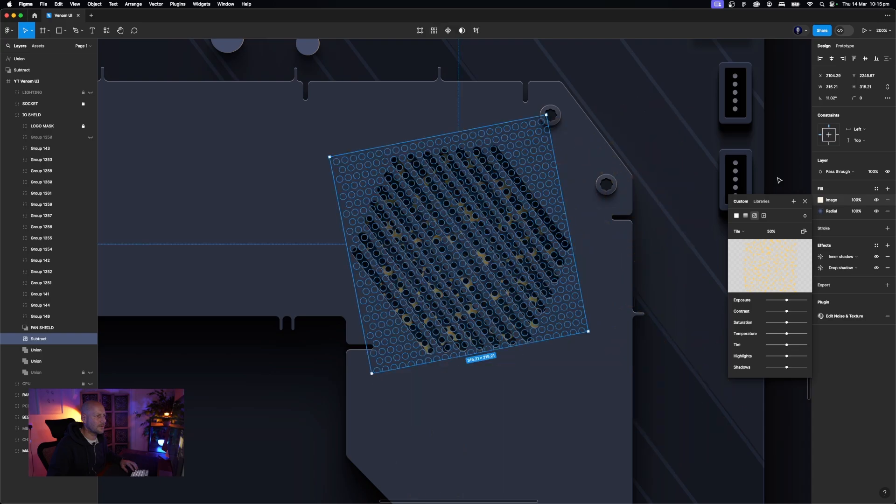
left_click(780, 180)
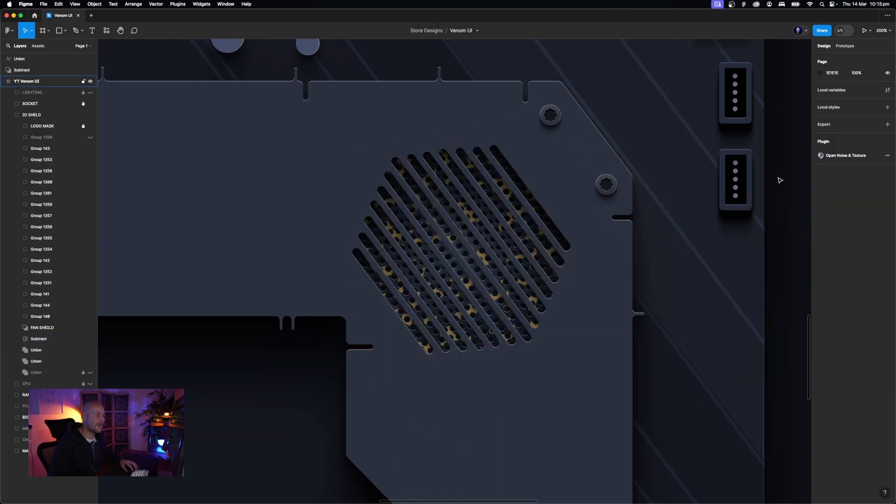
left_click(45, 341)
left_click(45, 341)
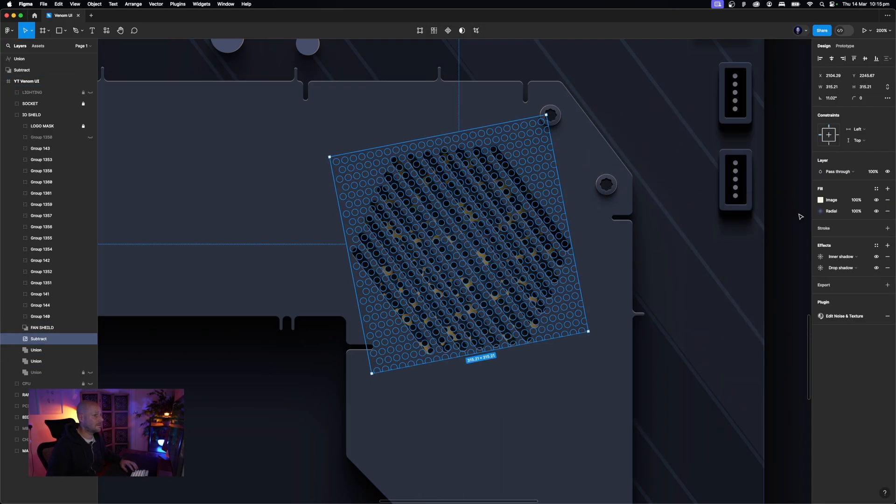
left_click(821, 201)
left_click(806, 215)
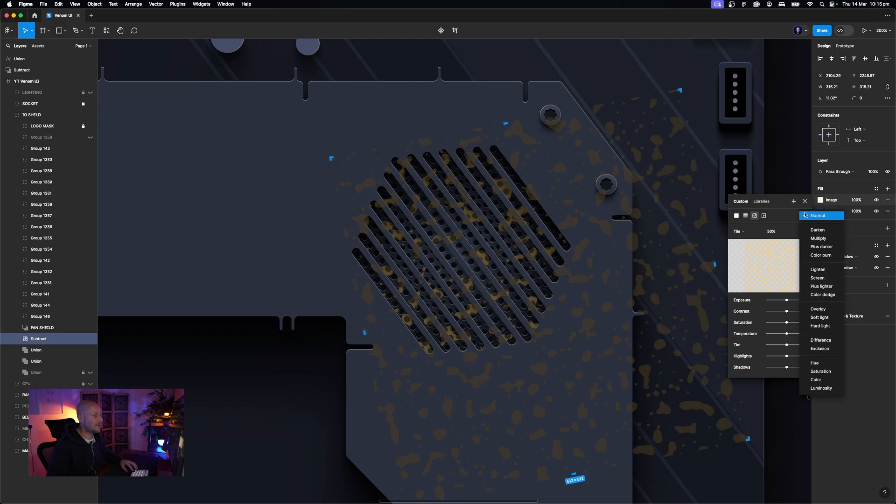
left_click(813, 217)
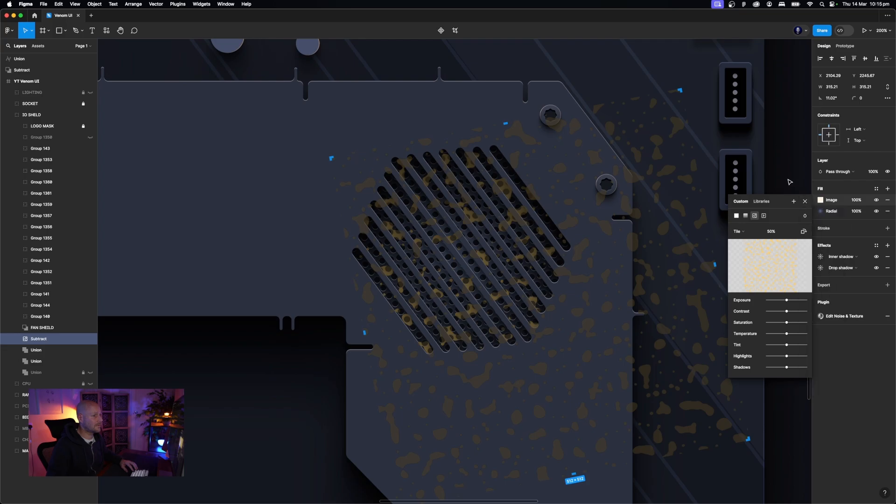
left_click(789, 184)
left_click(785, 187)
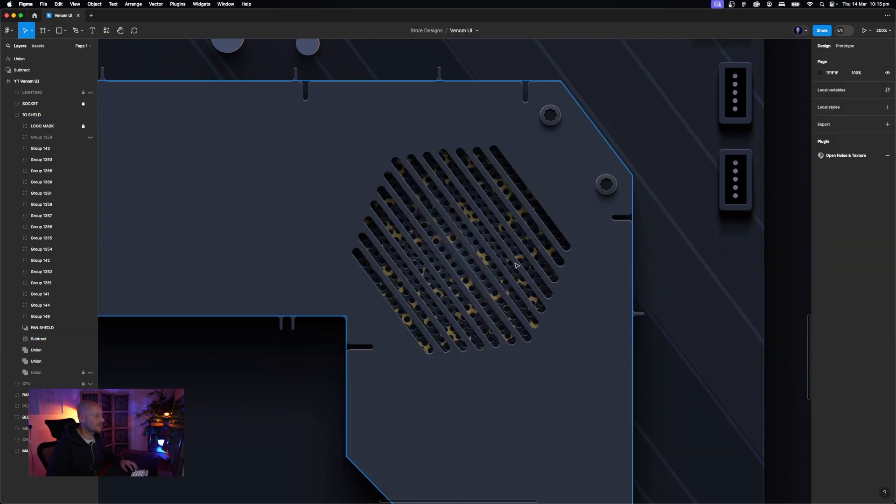
Reopen the perforated mesh's Noise & Texture settings and recolour its Meta balls pattern to a more saturated gold #ffc446
left_click(40, 339)
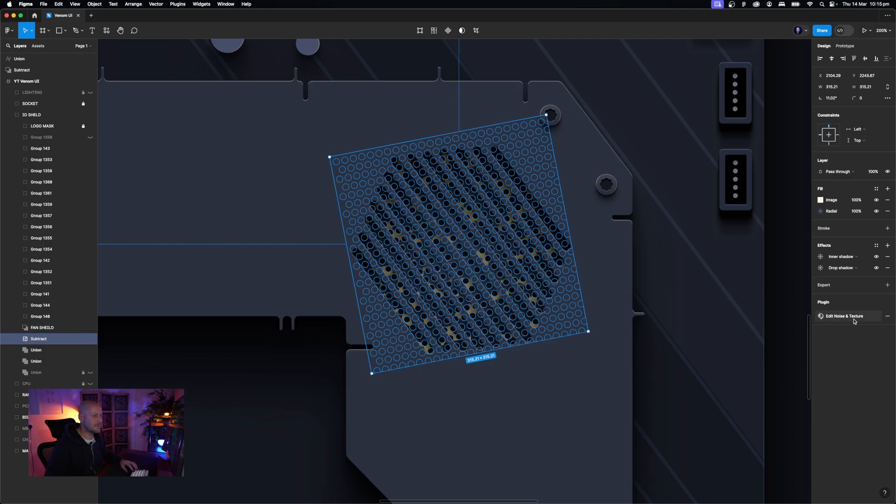
left_click(835, 316)
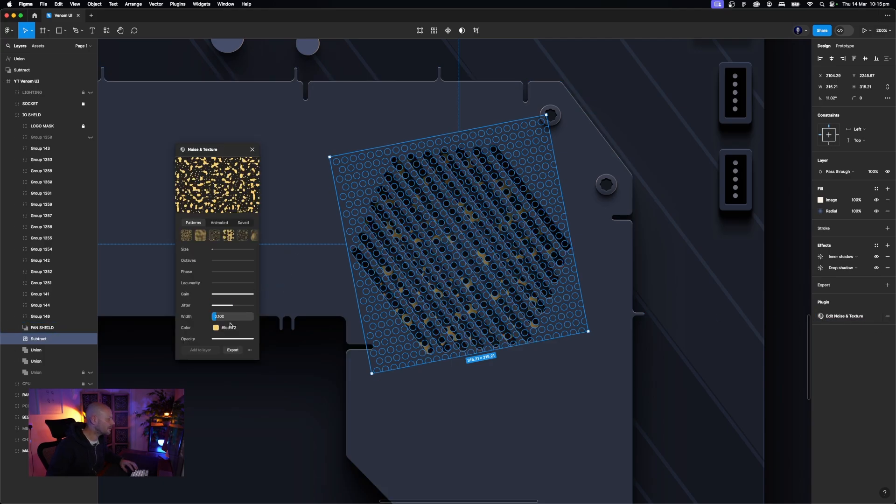
left_click(216, 327)
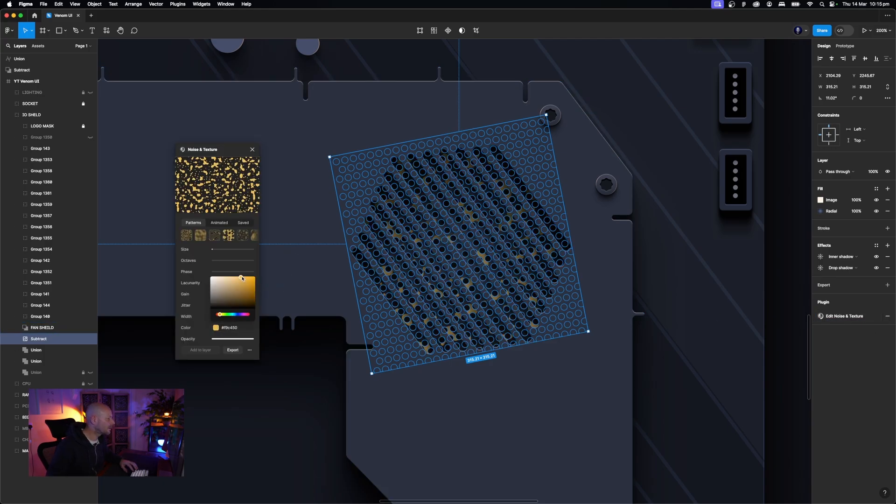
left_click(242, 277)
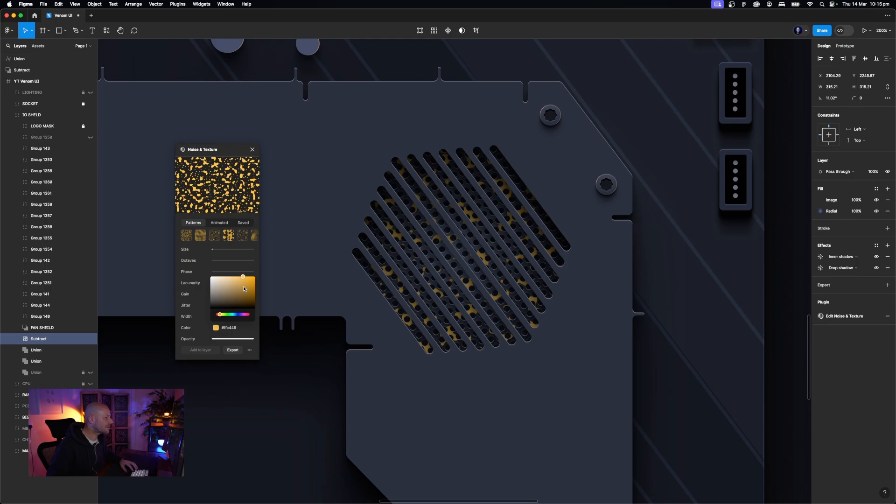
Close the Noise & Texture settings, deselect the mesh and delete the spare slotted hexagon lying outside the frame
left_click(252, 150)
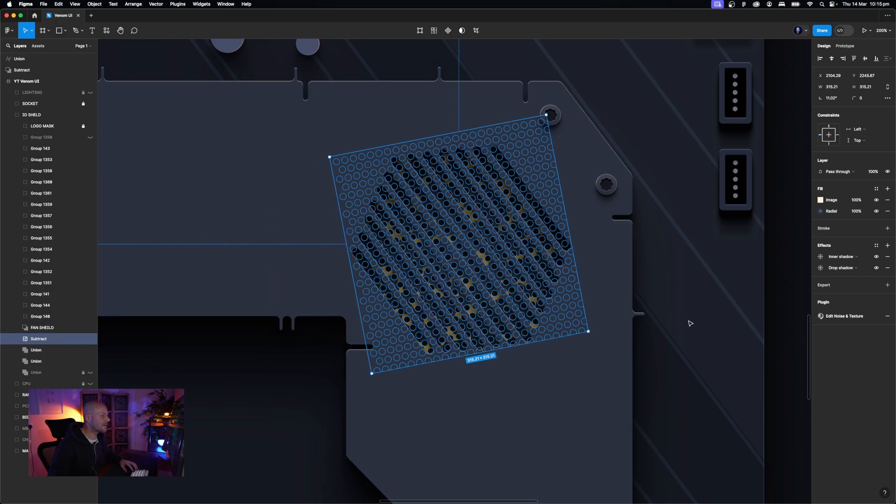
left_click(737, 336)
key("minus")
key("minus")
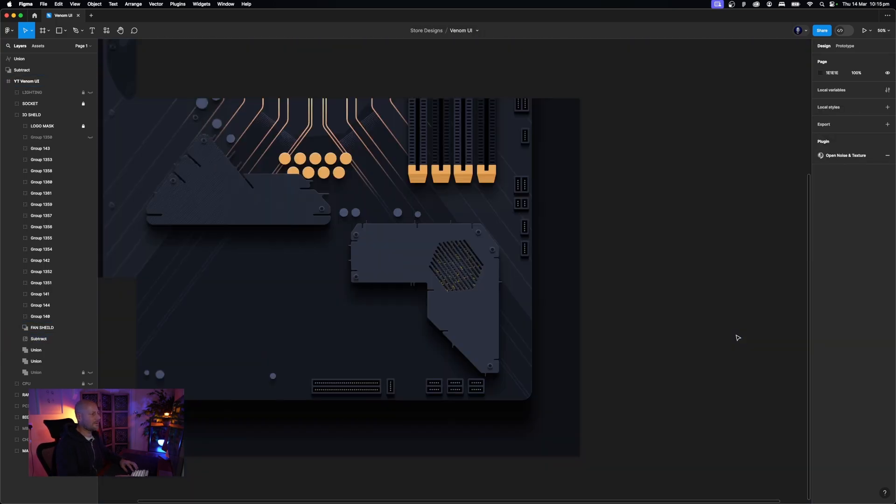
key("plus")
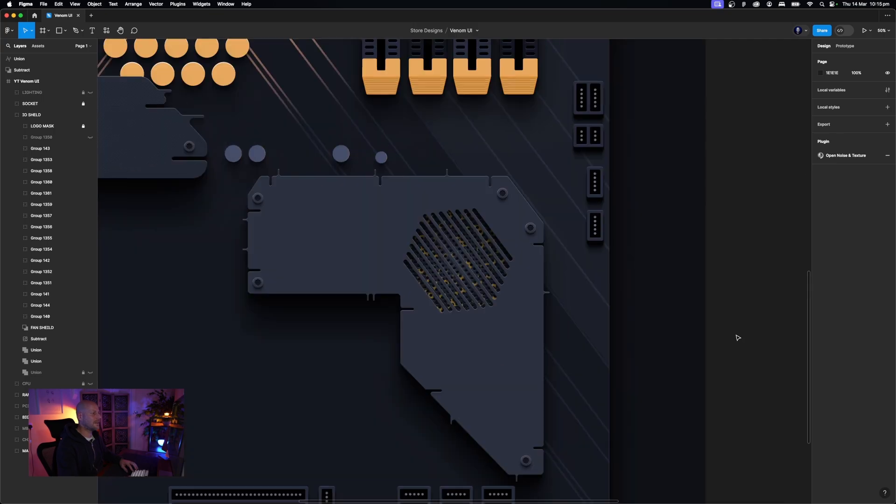
key("minus")
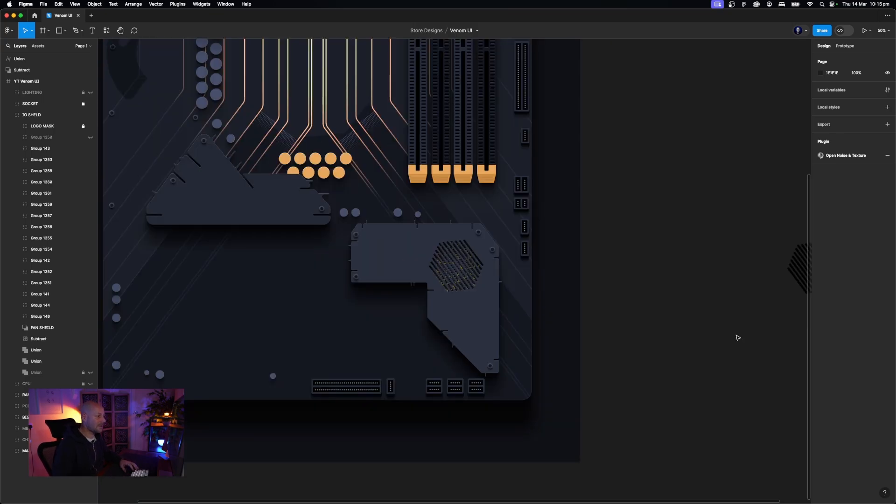
scroll(518, 318, "right", 5)
left_click(628, 263)
key("Delete")
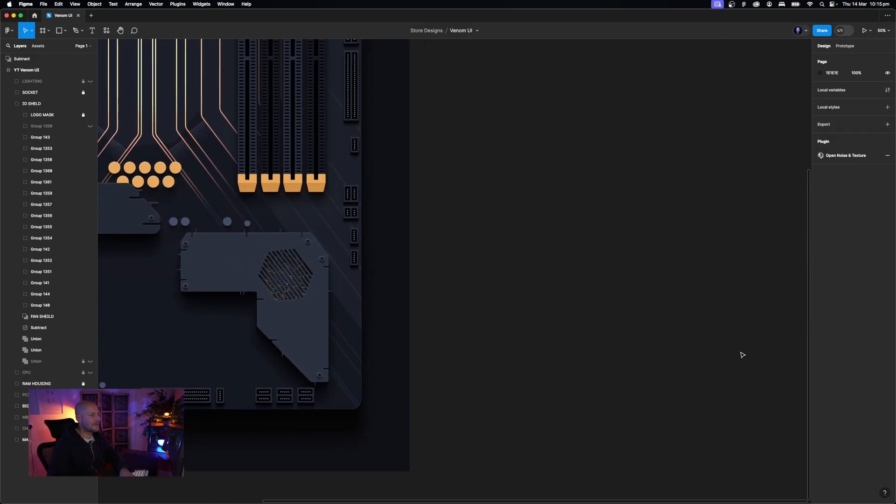
Collapse the IO shield group and show the hidden CPU, PCI SLOTS, MB HOLES + SCREWS, CHIPS and LIGHTING groups
scroll(418, 282, "left", 10)
scroll(418, 282, "up", 4)
scroll(546, 333, "right", 1)
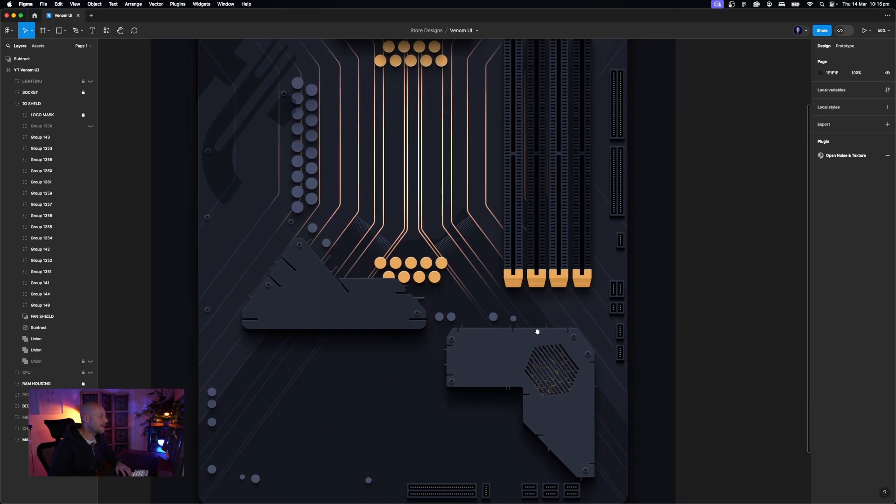
left_click(8, 104)
left_click(68, 116)
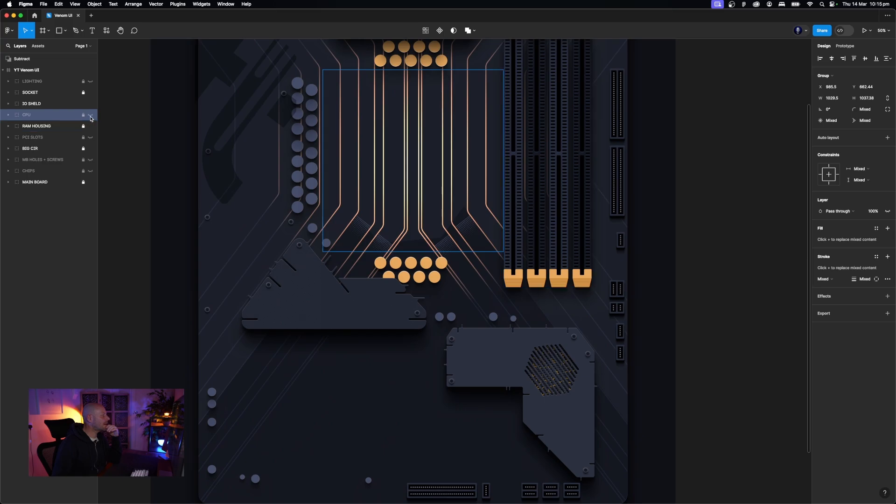
left_click(91, 116)
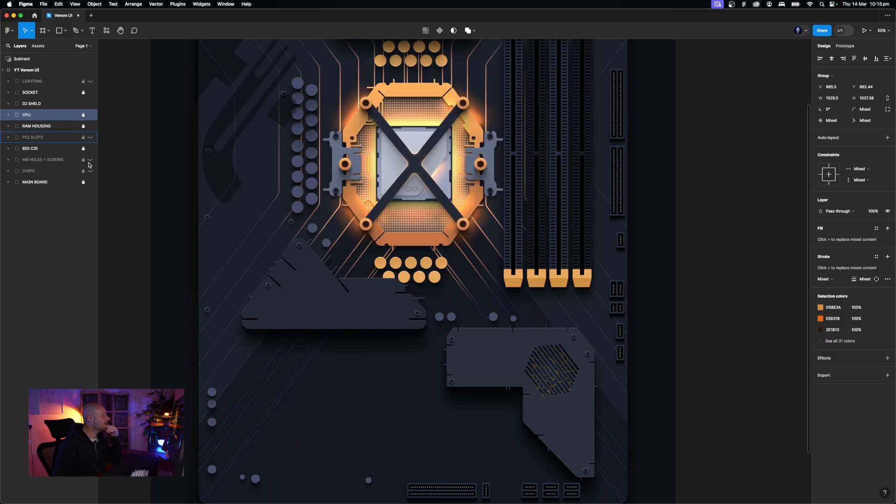
left_click(90, 138)
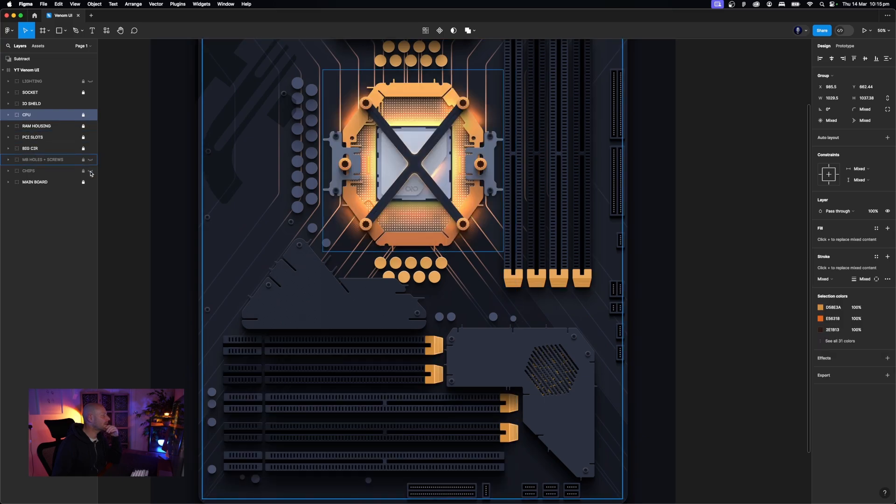
left_click(91, 160)
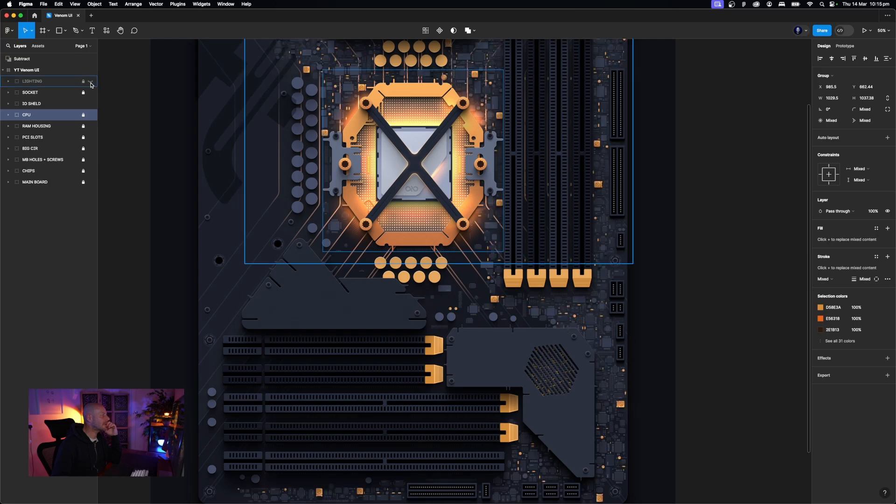
left_click(8, 115)
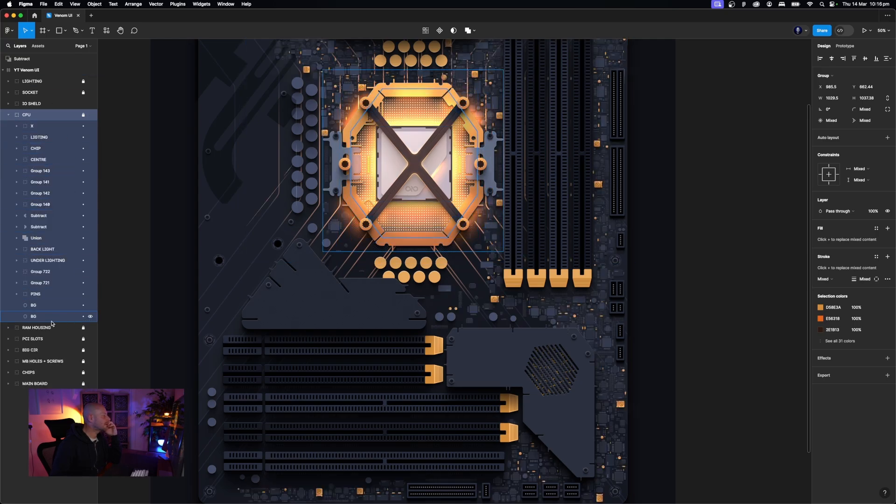
left_click(8, 116)
Show the hidden Group 1350 and the hidden Union inside the IO shield group, collapse the group and lock it
left_click(27, 105)
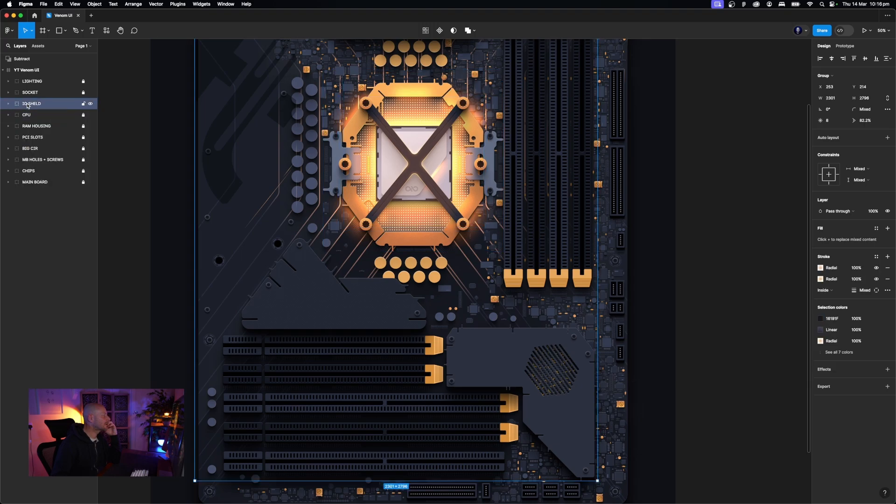
left_click(8, 104)
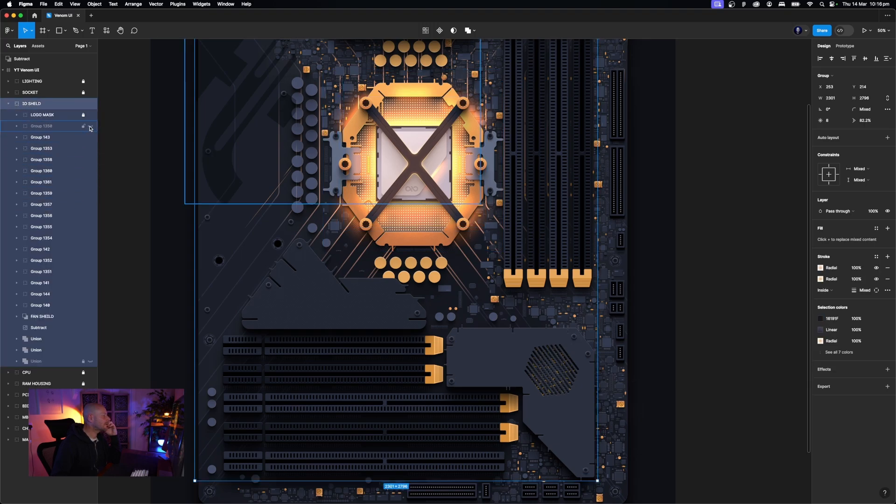
left_click(91, 362)
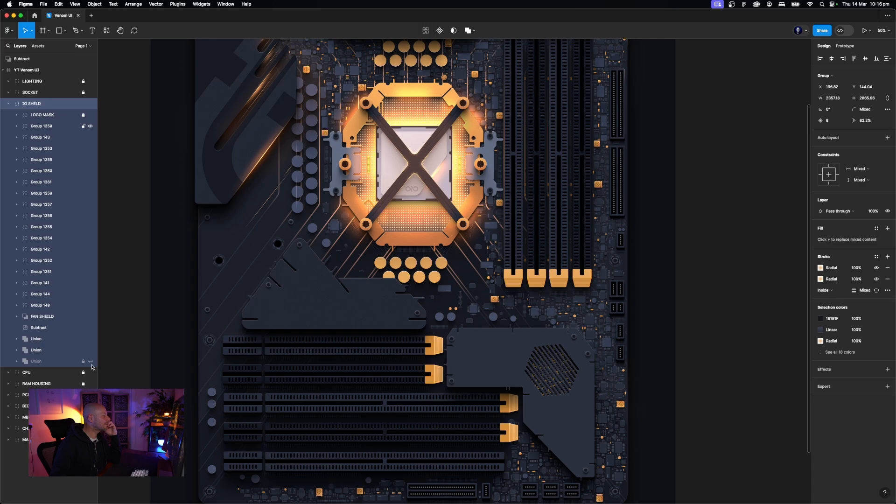
left_click(91, 362)
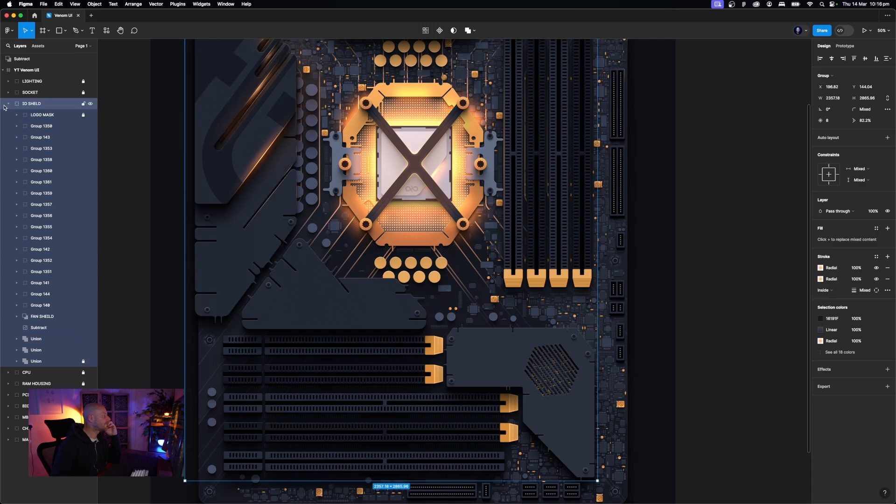
left_click(8, 104)
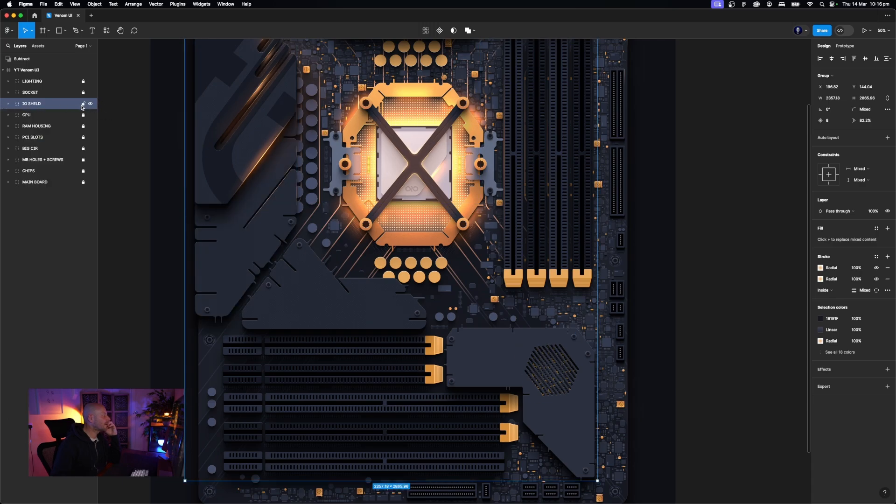
left_click(42, 92)
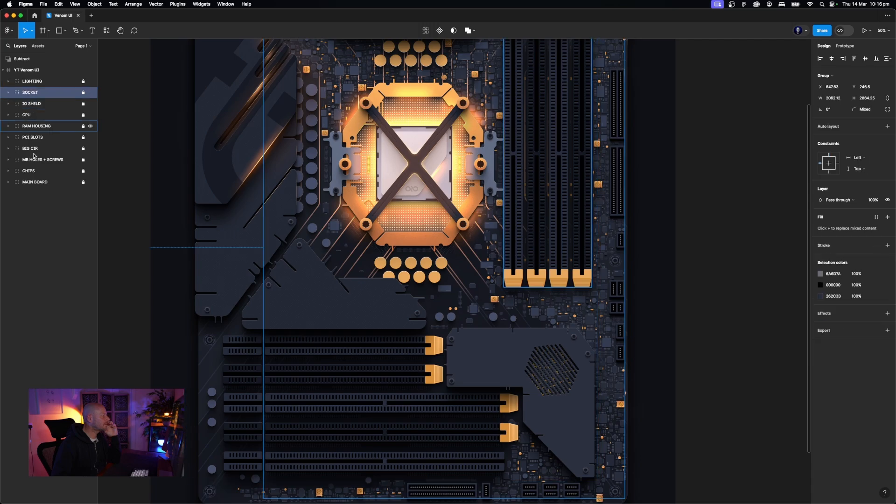
left_click(732, 338)
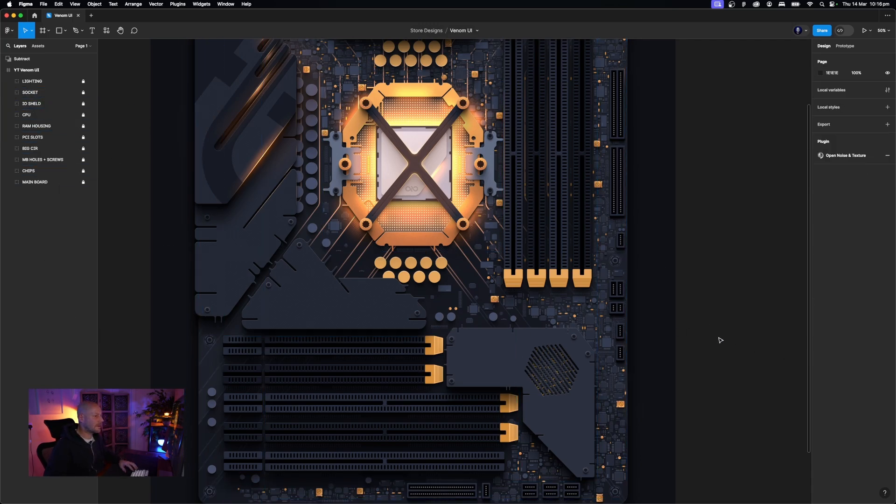
Examine the fully assembled motherboard from its lower edge up to the RAM slots
left_click_drag(721, 340, 672, 161)
scroll(691, 321, "up", 2)
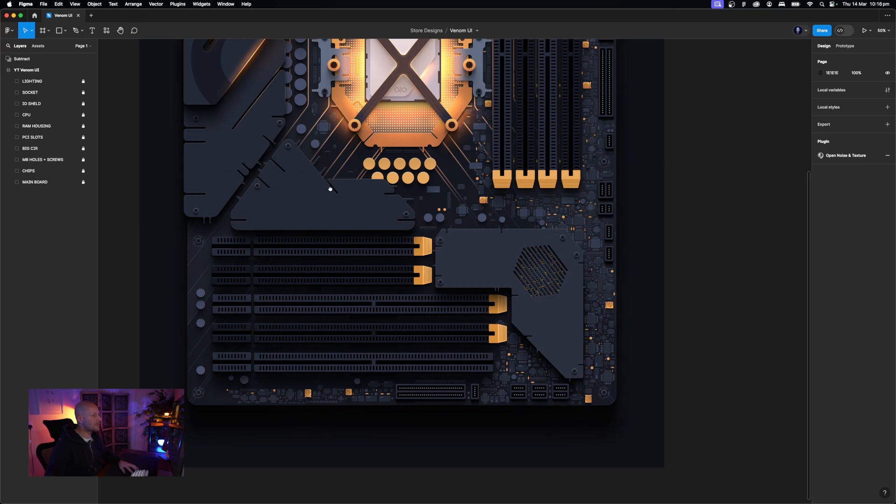
left_click_drag(277, 171, 390, 266)
left_click_drag(478, 218, 452, 214)
scroll(452, 215, "down", 3)
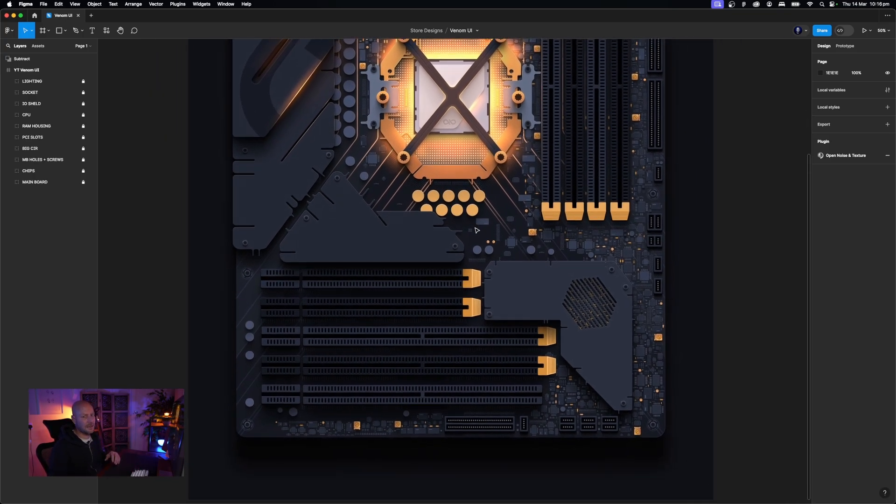
scroll(457, 205, "up", 5)
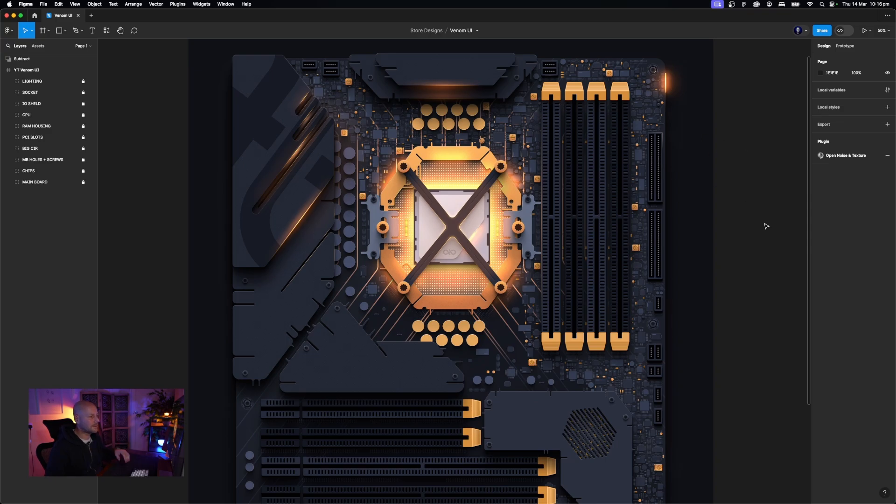
key("shift+0")
scroll(678, 169, "up", 5)
scroll(678, 169, "right", 4)
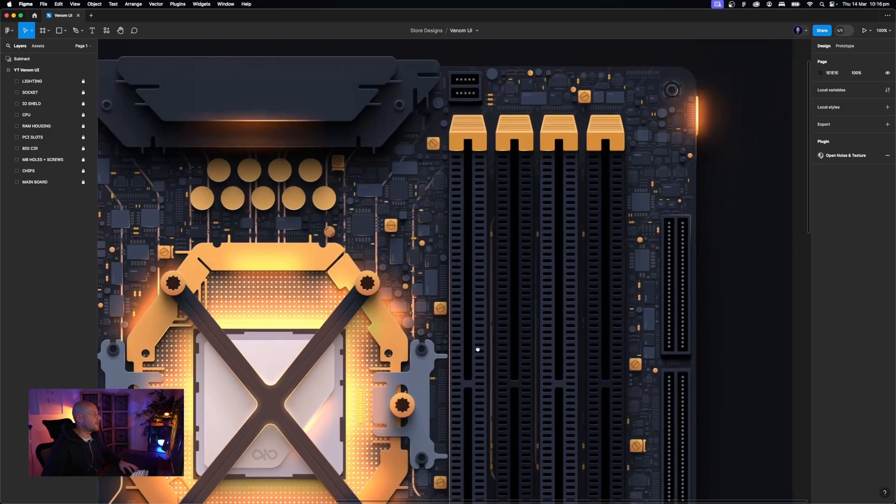
Unlock and expand the LIGHTING group to expose its layers
left_click(76, 84)
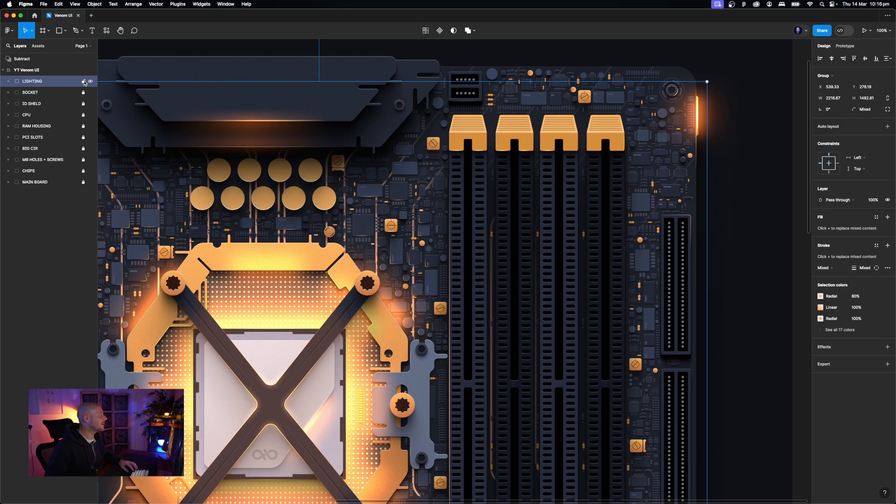
left_click(8, 82)
left_click(47, 92)
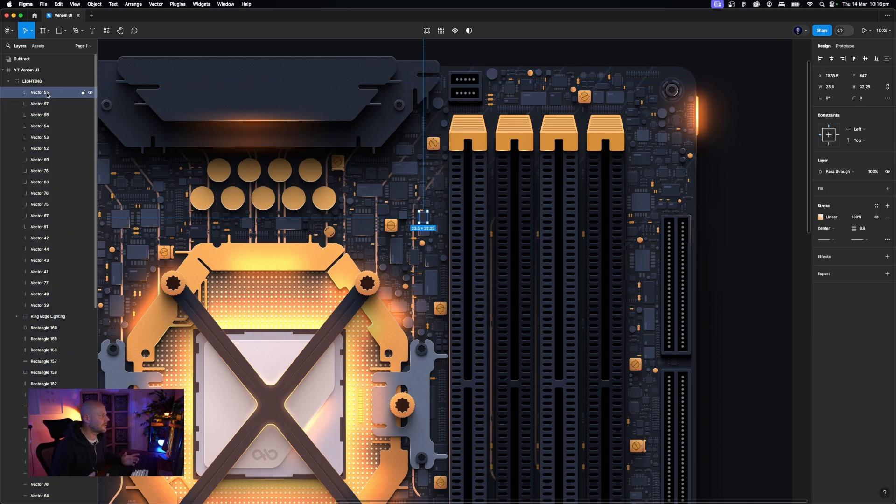
left_click(720, 183)
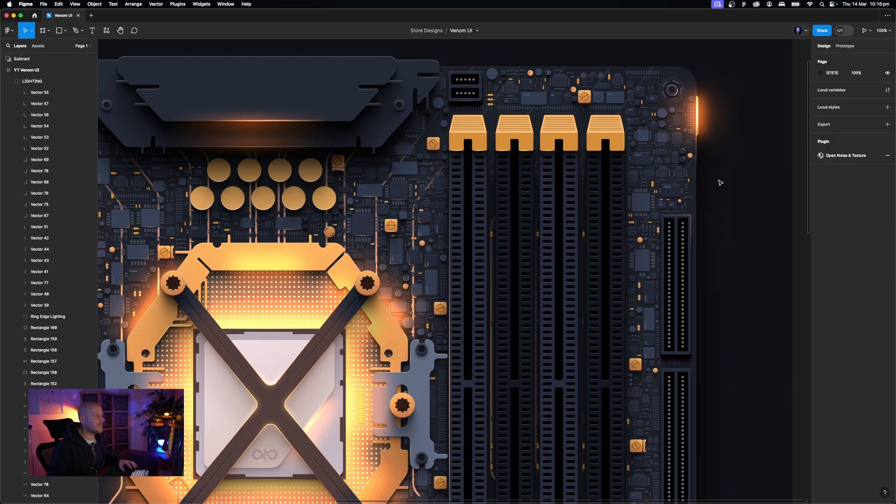
Draw a circle 29 × 29 on the second RAM slot's upper gold clip and fill it with orange FEB763
scroll(724, 170, "up", 2)
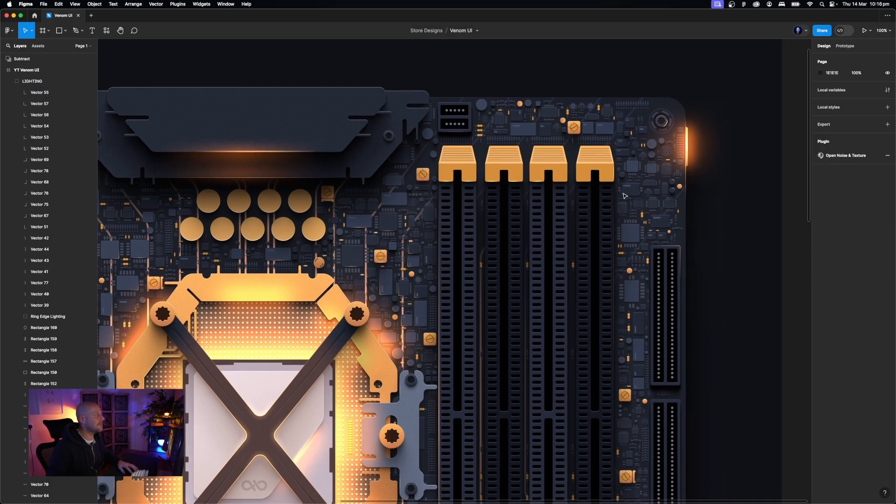
left_click(65, 30)
left_click(35, 74)
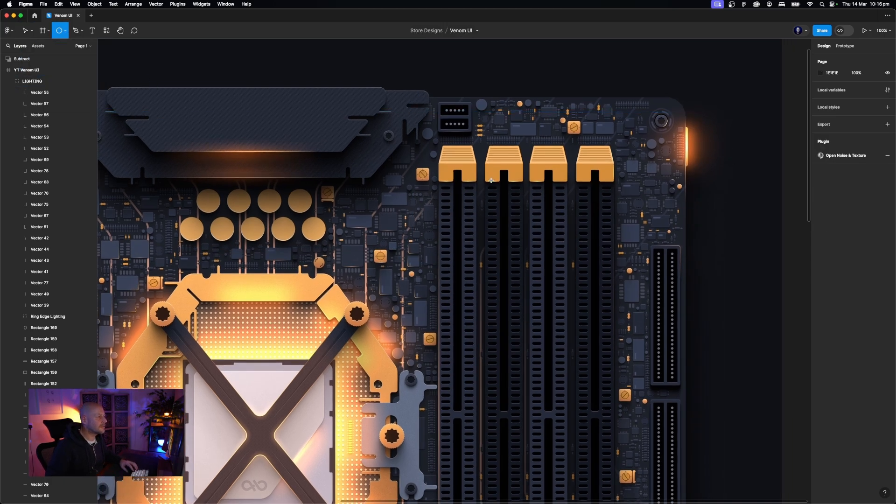
mouse_move(491, 179)
left_mouse_down()
mouse_move(502, 190)
mouse_move(494, 182)
left_mouse_up()
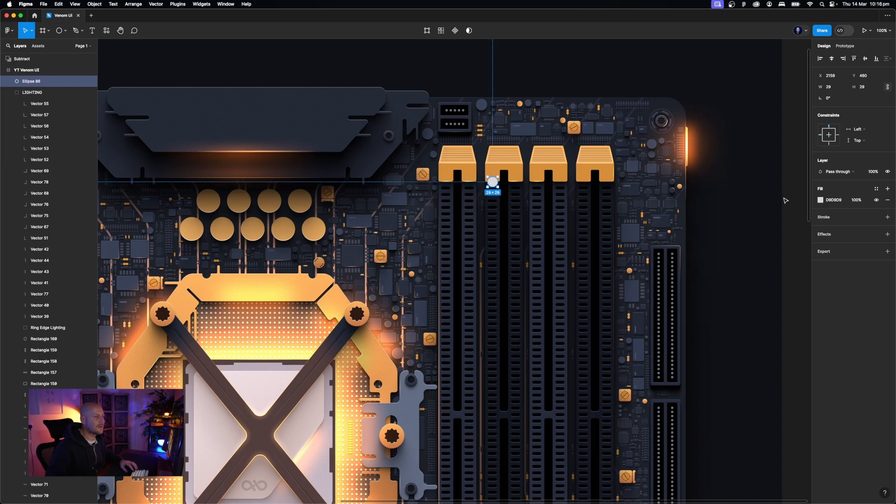
left_click(820, 200)
left_click(763, 382)
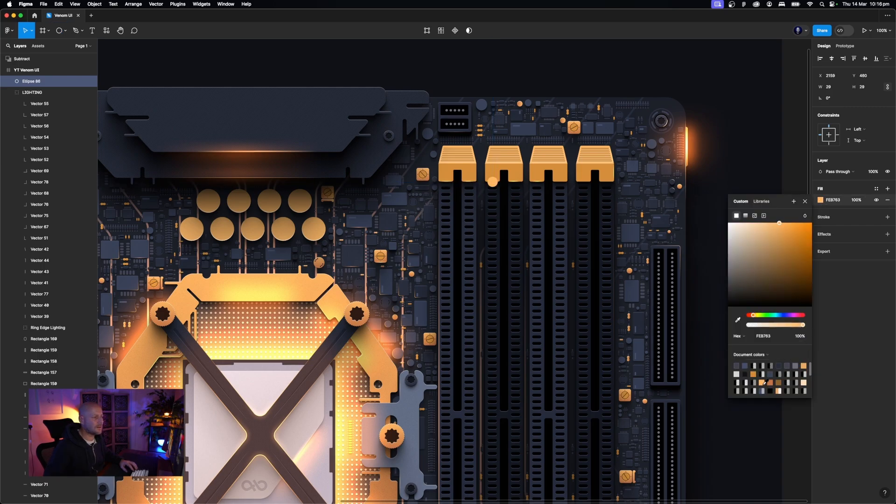
left_click(752, 136)
Move the orange circle to the top of the layers inside the LIGHTING group
left_click(493, 182)
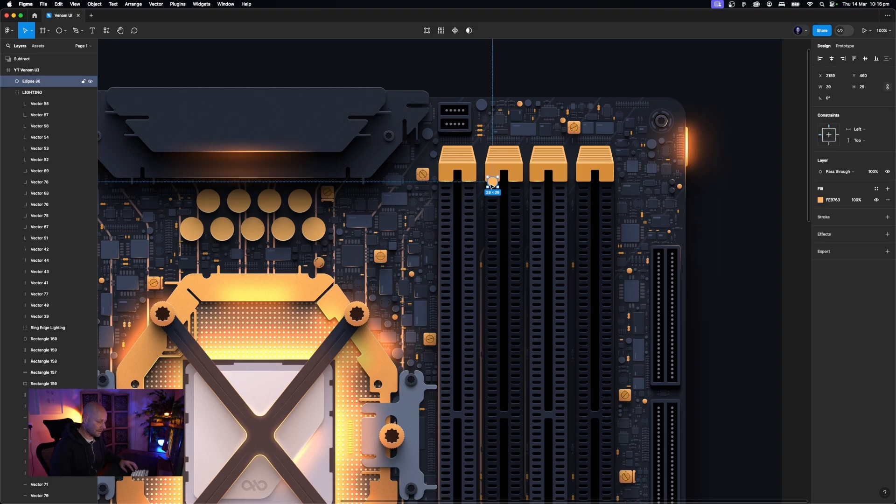
key("super+equal")
scroll(704, 239, "up", 5)
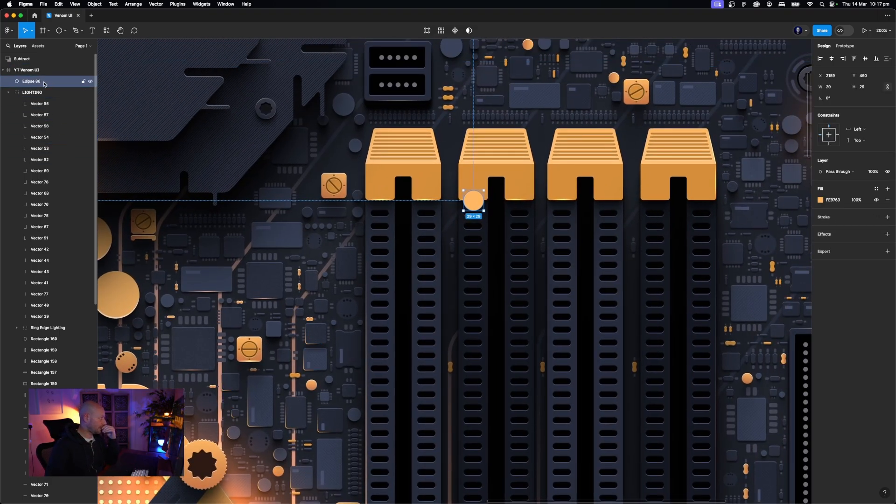
left_click_drag(38, 82, 44, 98)
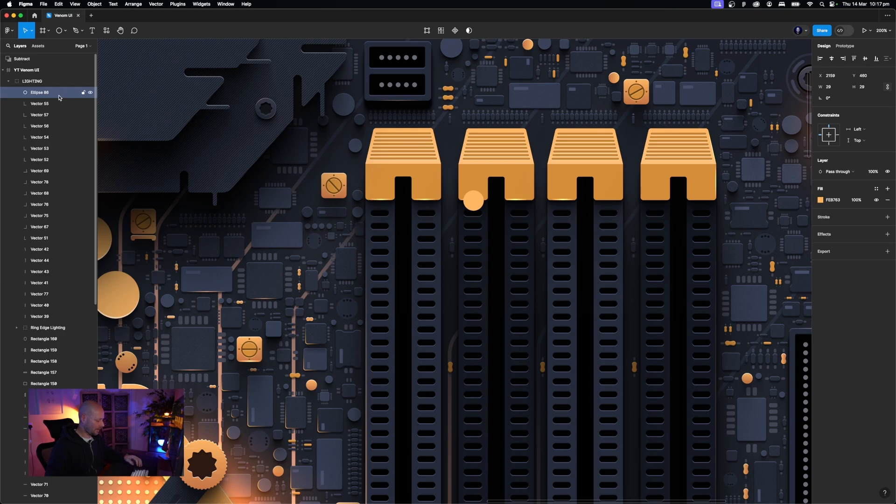
Group the orange circle on its own and rename the group RAM LED GUIDE
key("super+g")
key("super+r")
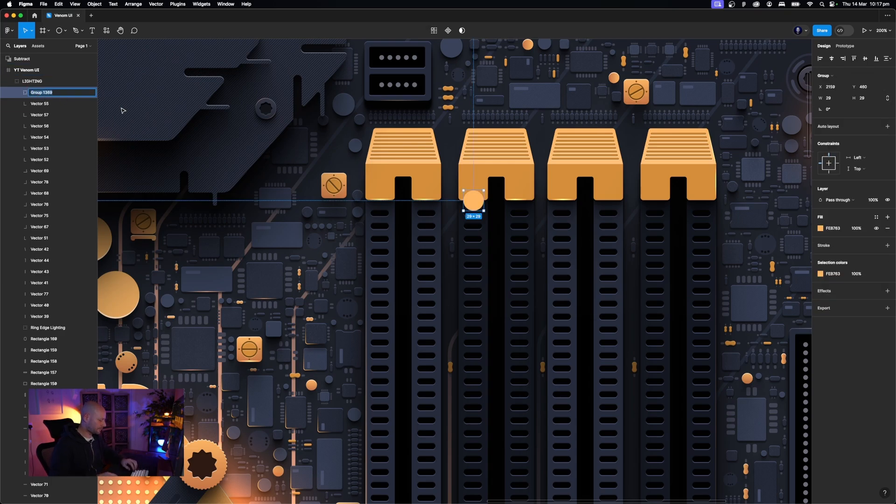
type("RA")
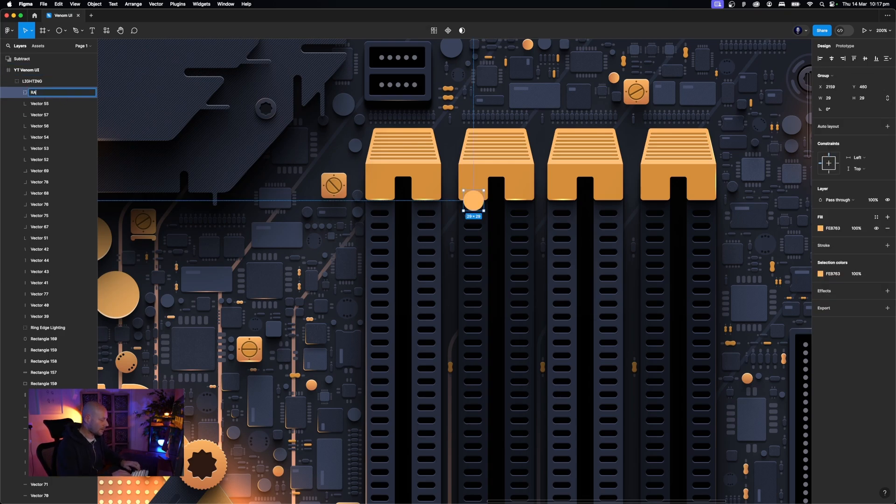
type("M LE")
type("D GL")
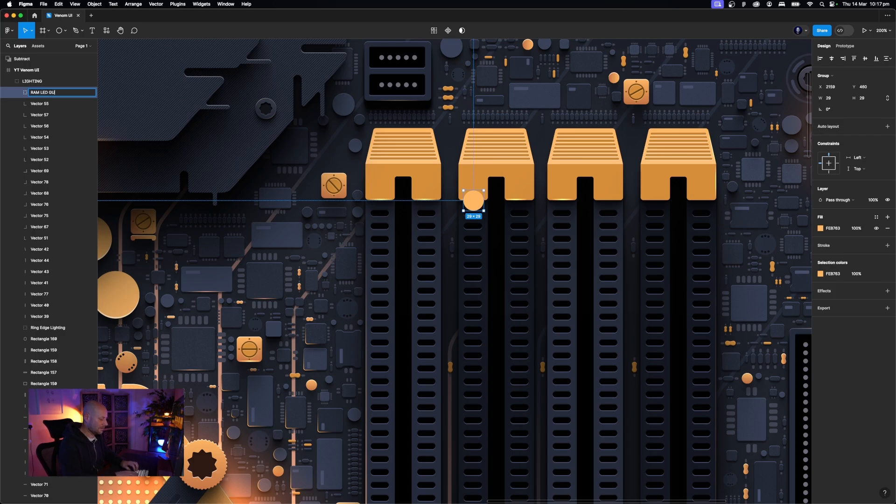
type("IDE")
key("Return")
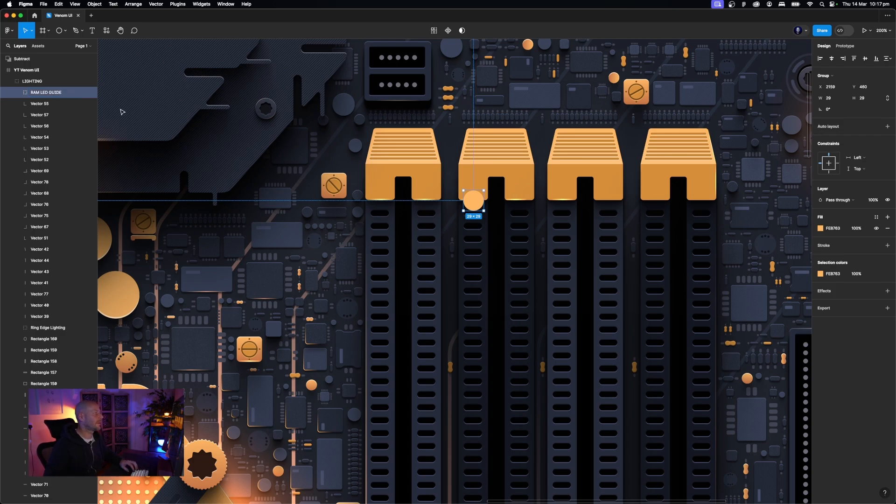
Duplicate the orange circle inside RAM LED GUIDE, stretch the copy into a 36 × 78 ellipse and set its blend mode to Plus lighter
key("Return")
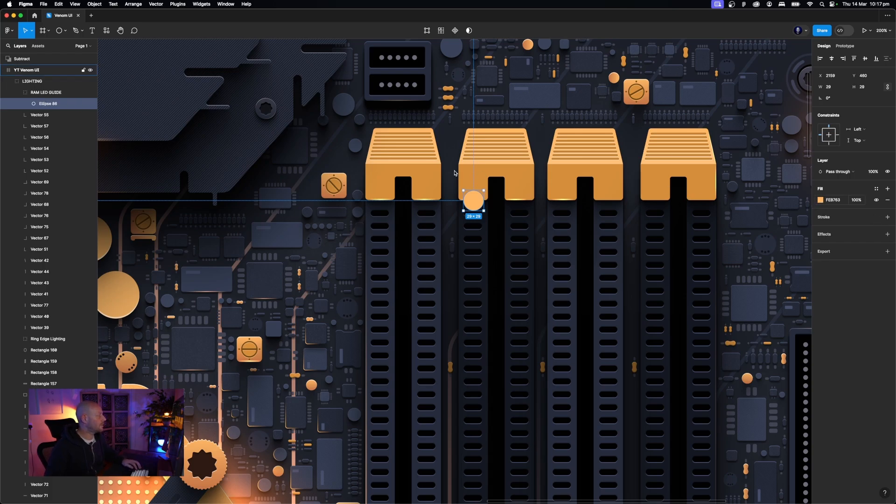
key("super+d")
mouse_move(482, 211)
left_mouse_down()
mouse_move(491, 217)
mouse_move(482, 228)
mouse_move(487, 210)
left_mouse_up()
left_click(840, 172)
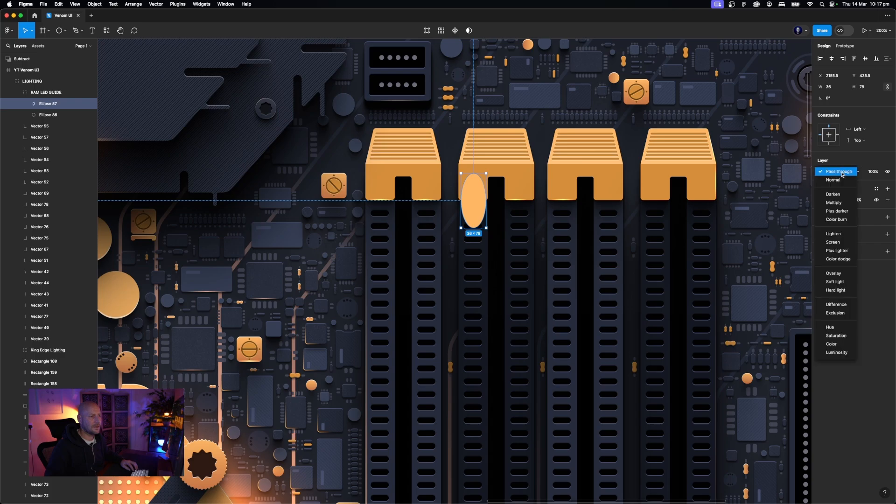
left_click(841, 252)
Add a layer blur effect to the tall ellipse and raise its blur amount to about 19
left_click(888, 233)
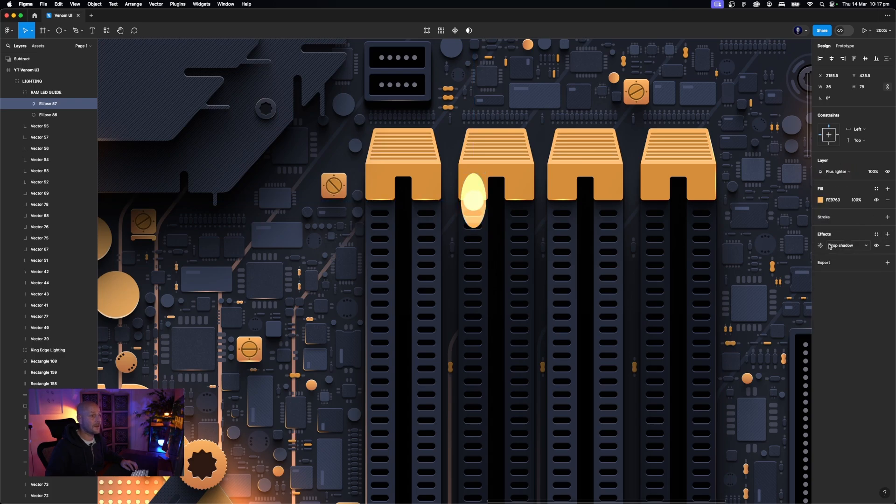
left_click(834, 246)
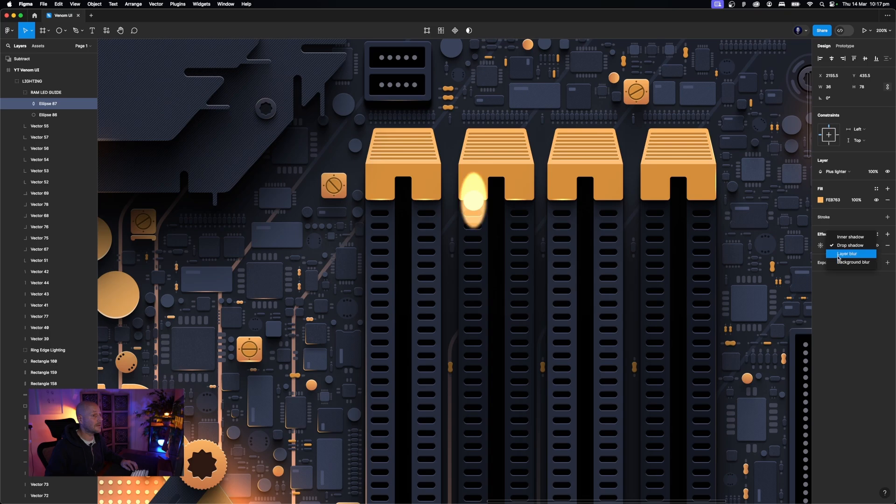
left_click(839, 255)
left_click(821, 245)
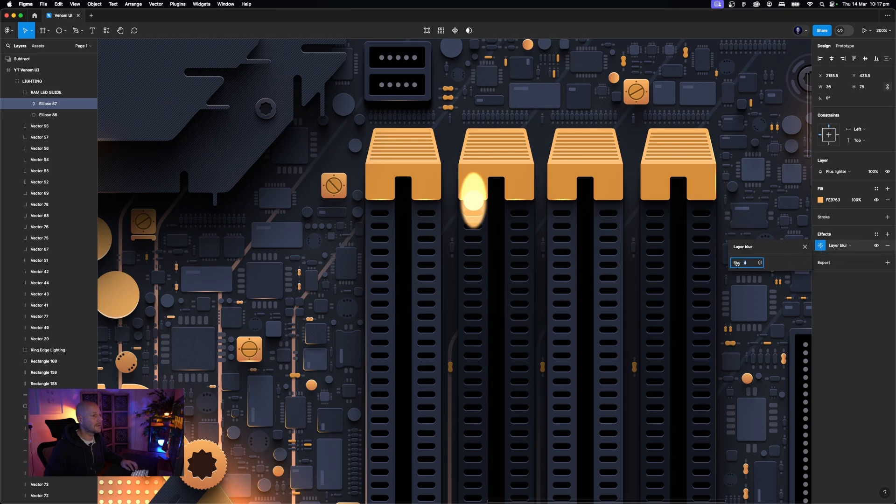
left_click_drag(747, 263, 833, 258)
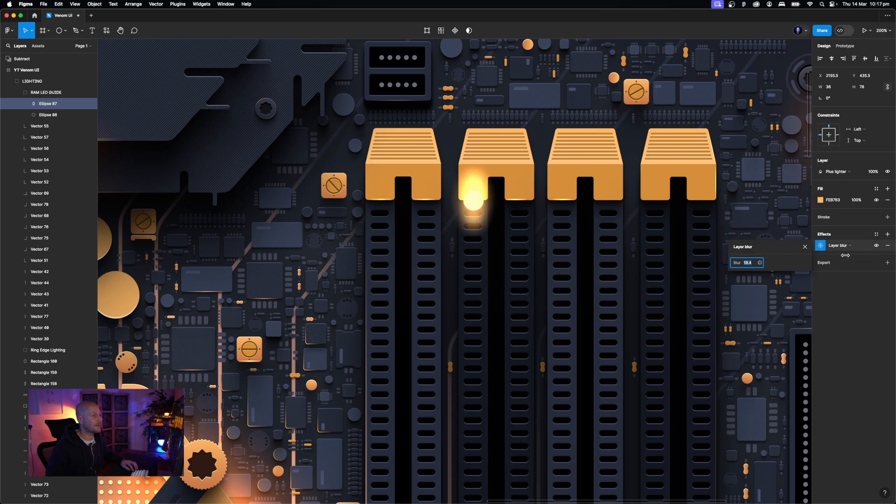
Wrap the RAM LED GUIDE group in a frame
left_click(48, 117)
left_click(41, 94)
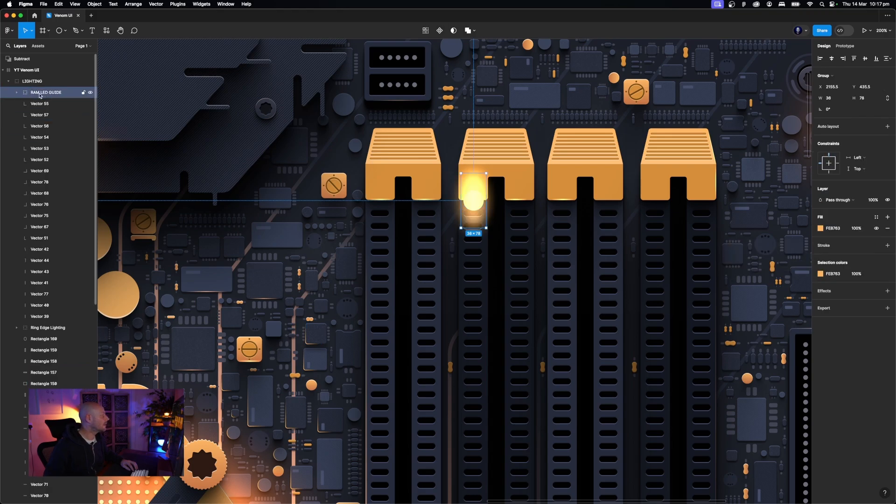
right_click(40, 96)
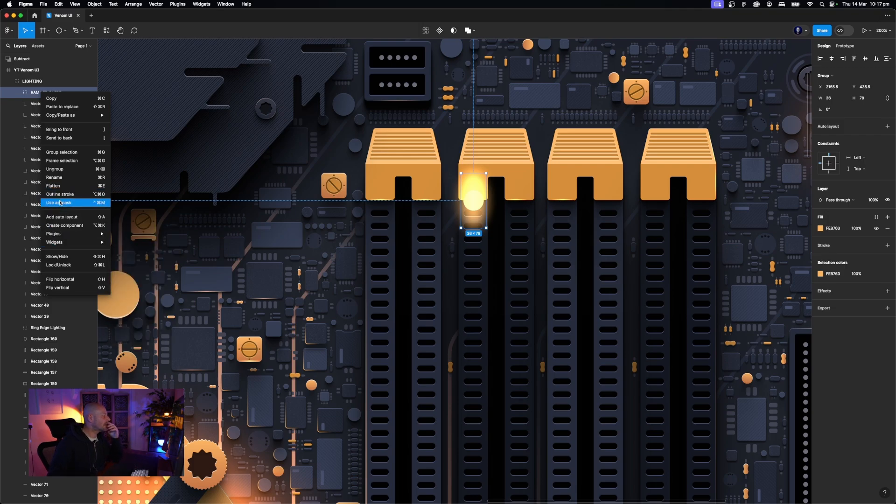
left_click(68, 160)
left_click(16, 93)
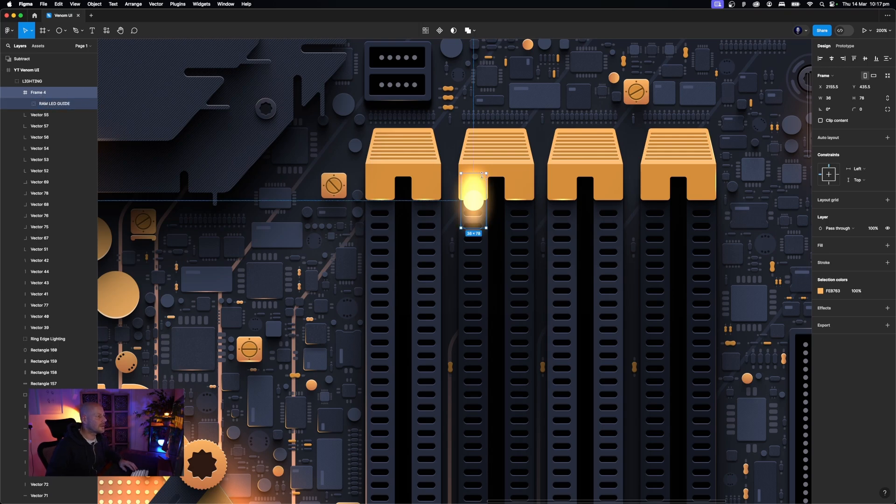
Lower the frame's upper edge to the gold clip's bottom, making it 36 × 41 without shifting the light, and turn on Clip content
left_click_drag(474, 174, 475, 198)
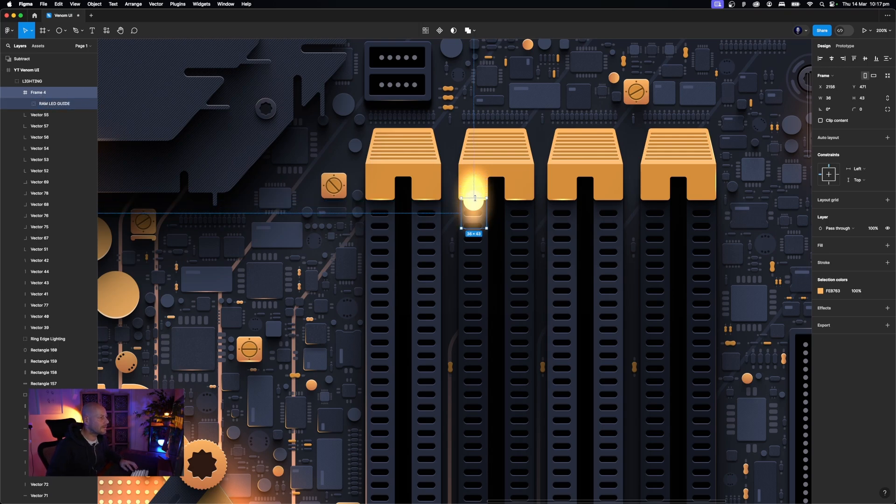
left_click(820, 121)
key("super+z")
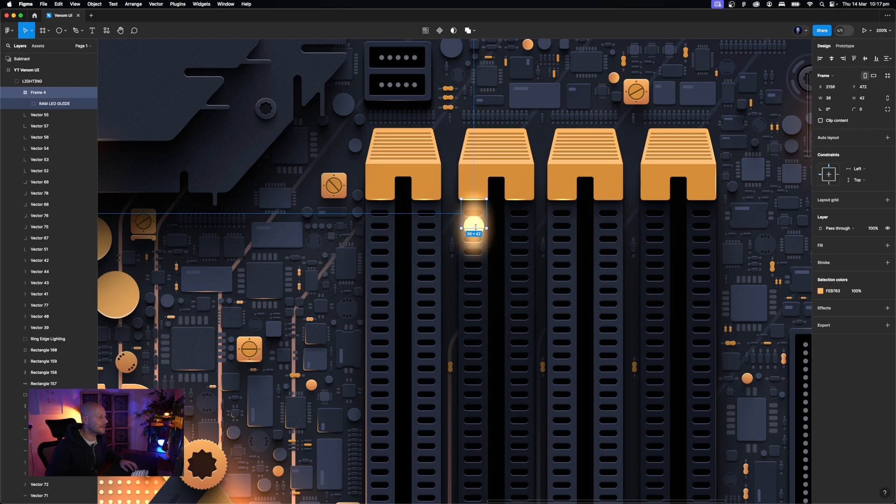
mouse_move(476, 198)
left_mouse_down()
mouse_move(474, 170)
mouse_move(474, 198)
left_mouse_up()
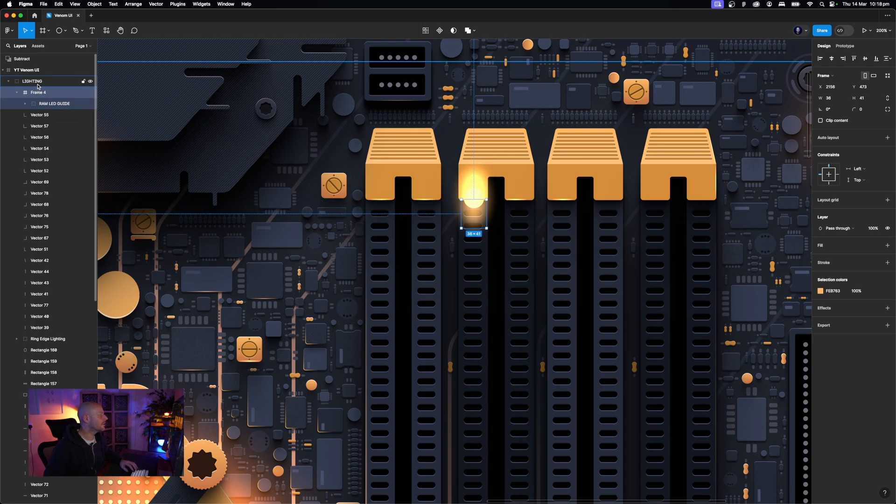
left_click(820, 121)
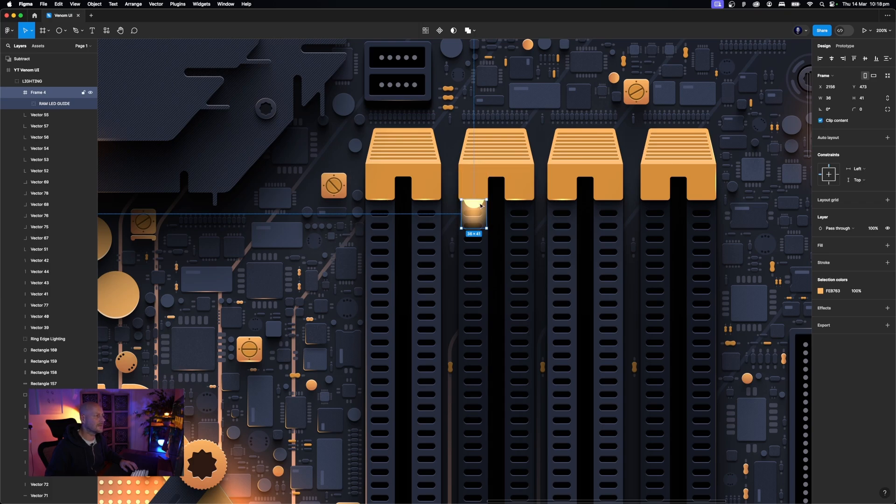
Enlarge the clipping frame downward and sideways to 71 × 94 around the glow, and shift it slightly down from the gold clip
left_click_drag(474, 230, 474, 265)
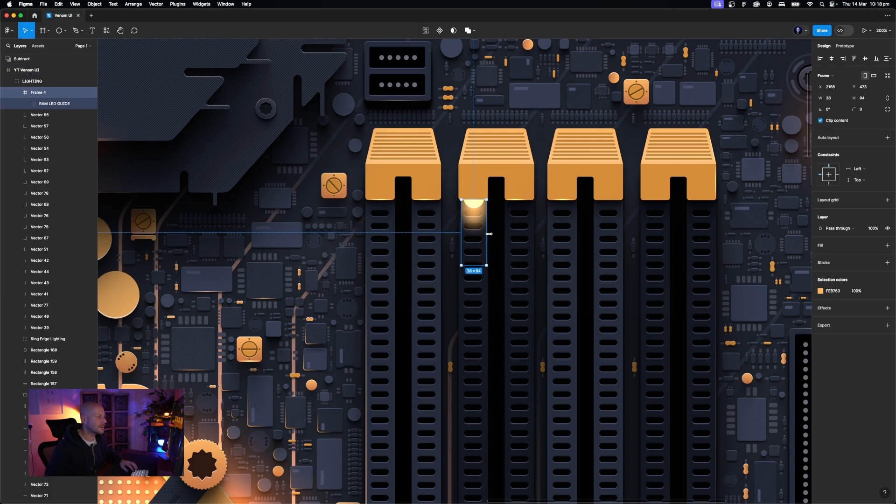
left_click_drag(486, 233, 446, 234)
key("Escape")
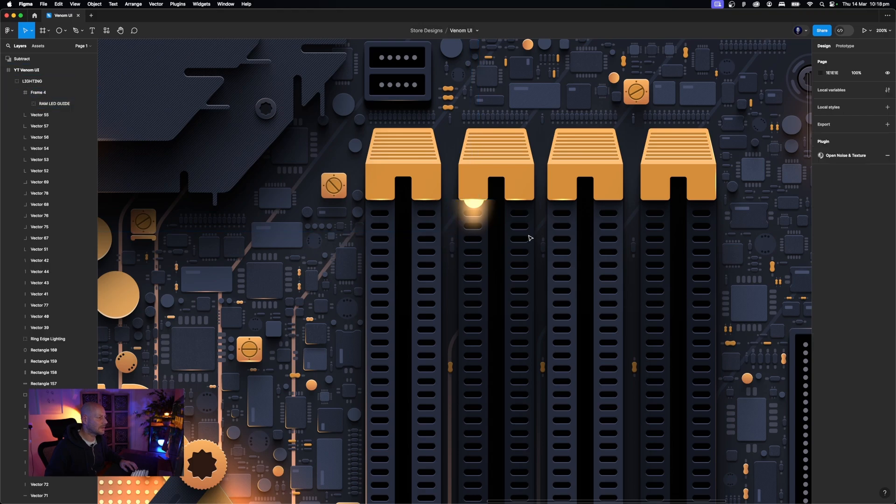
left_click(478, 217)
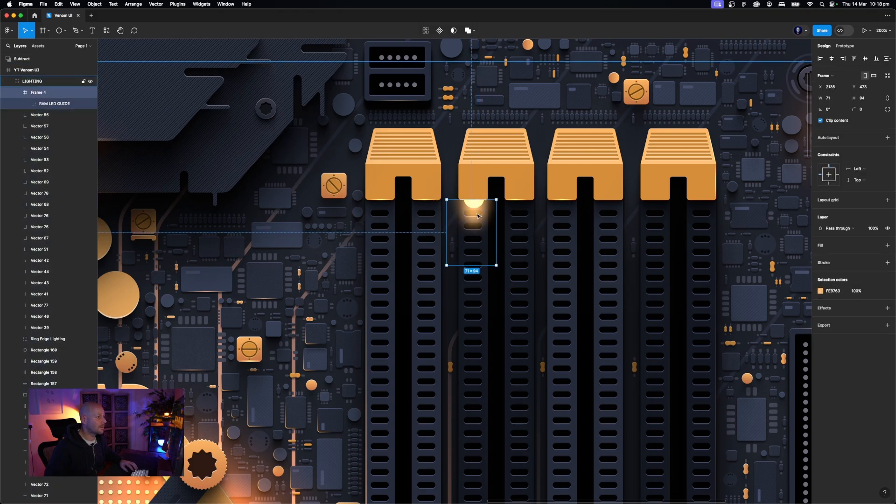
left_click_drag(478, 217, 478, 221)
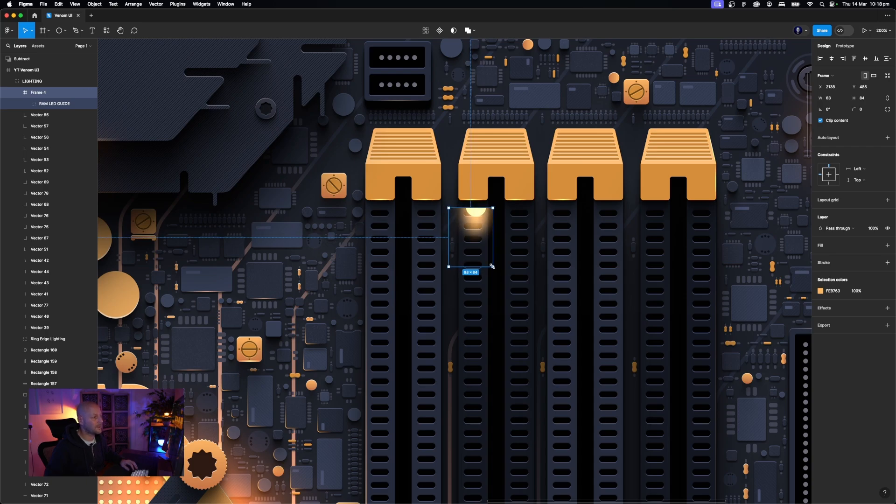
Scale both ellipses in RAM LED GUIDE down proportionally from their center so the glow ellipse is 28.62 × 62
left_click(477, 225, "super")
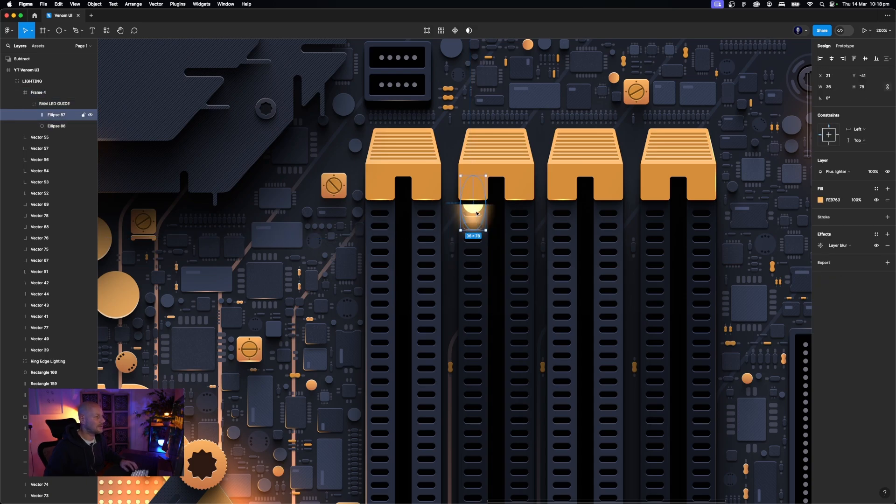
key("Escape")
left_click(39, 107)
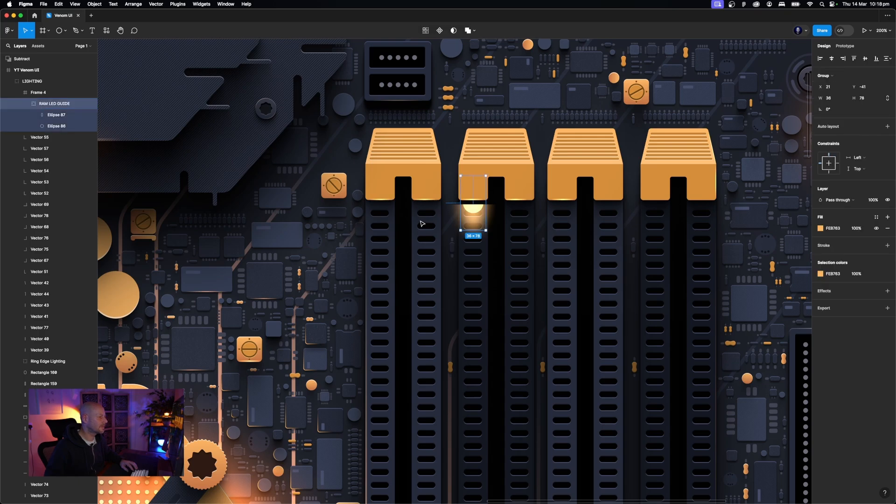
left_click(51, 115)
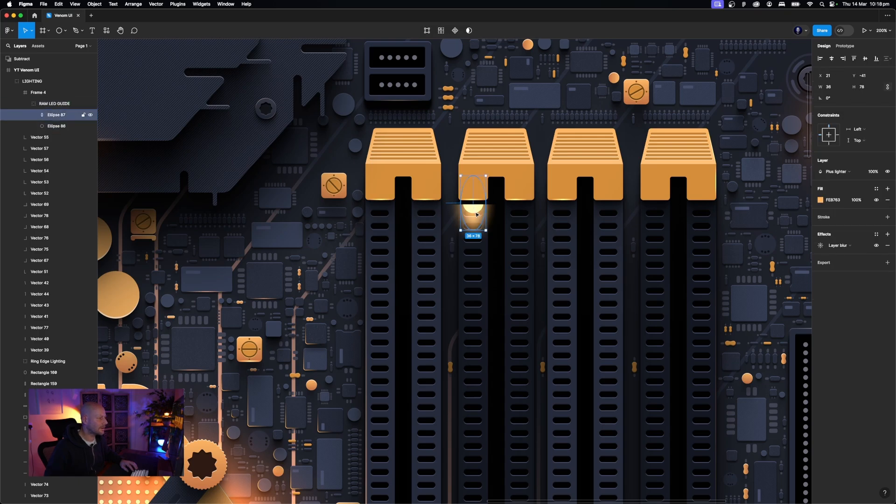
left_click(56, 126, "shift")
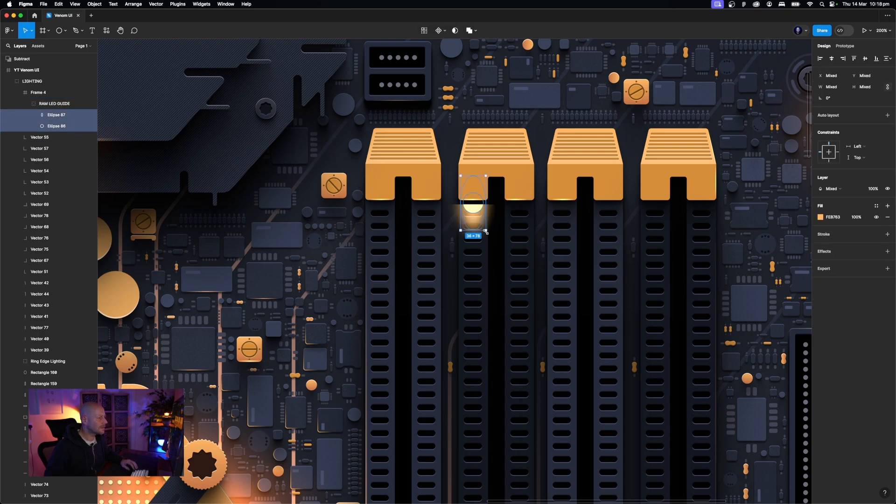
left_click_drag(486, 230, 479, 225)
key("Down")
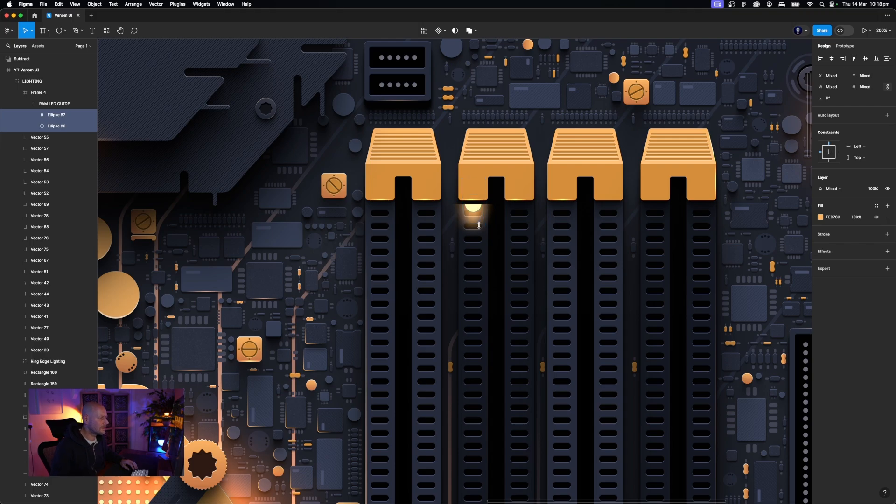
Stretch the blurred glow ellipse downward to a height of 75
left_click(496, 226)
left_click(476, 221, "super")
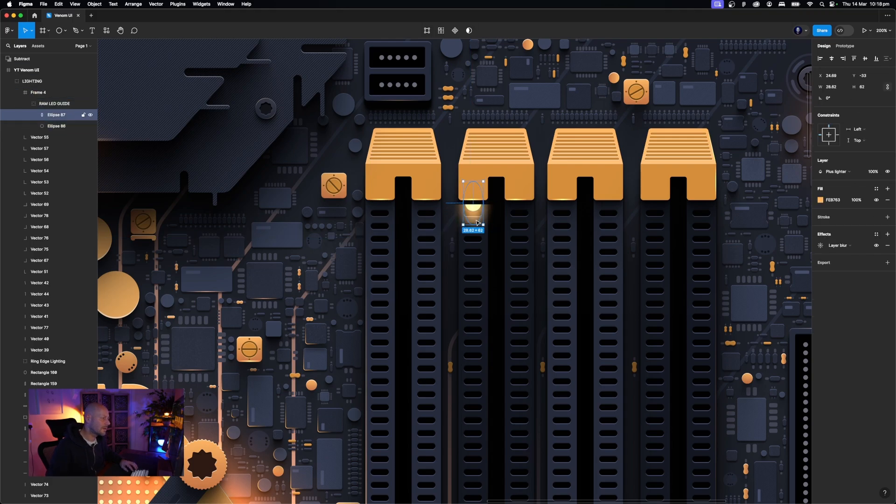
mouse_move(473, 225)
left_mouse_down()
mouse_move(473, 270)
mouse_move(473, 234)
left_mouse_up()
Change the glow ellipse's fill to a linear gradient and move the gradient's start down to the frame's upper edge
left_click(820, 200)
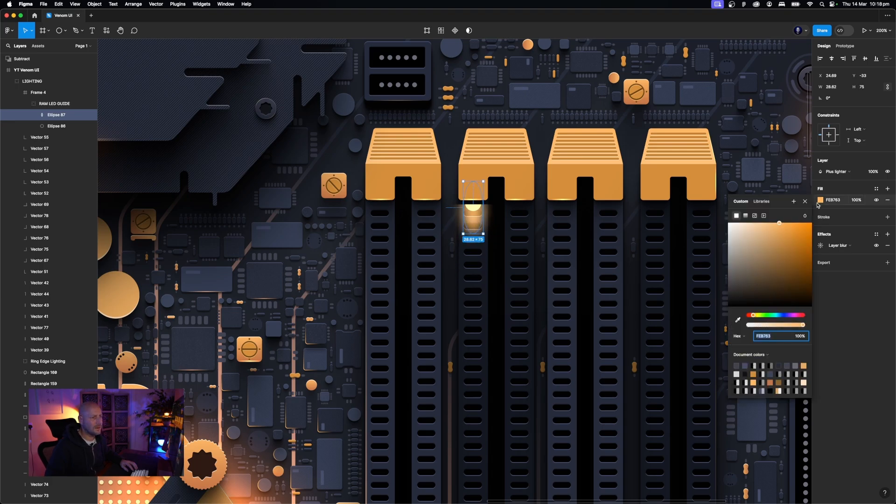
left_click(746, 216)
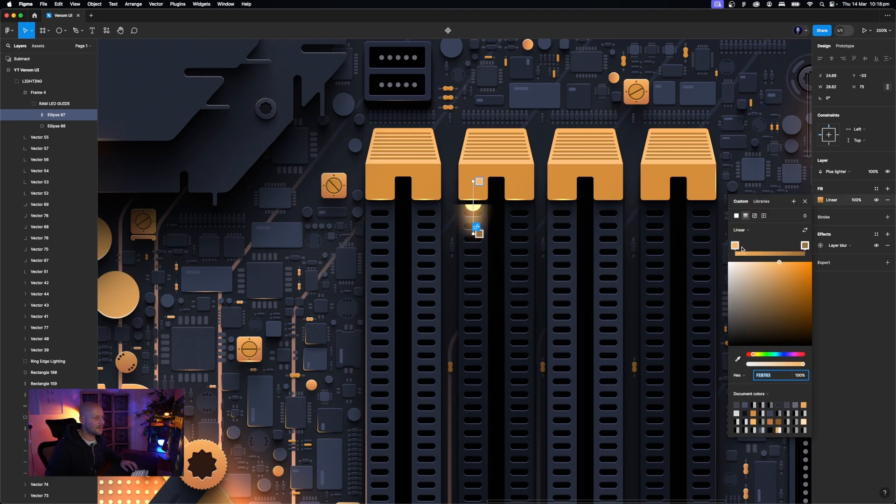
left_click_drag(476, 182, 474, 201)
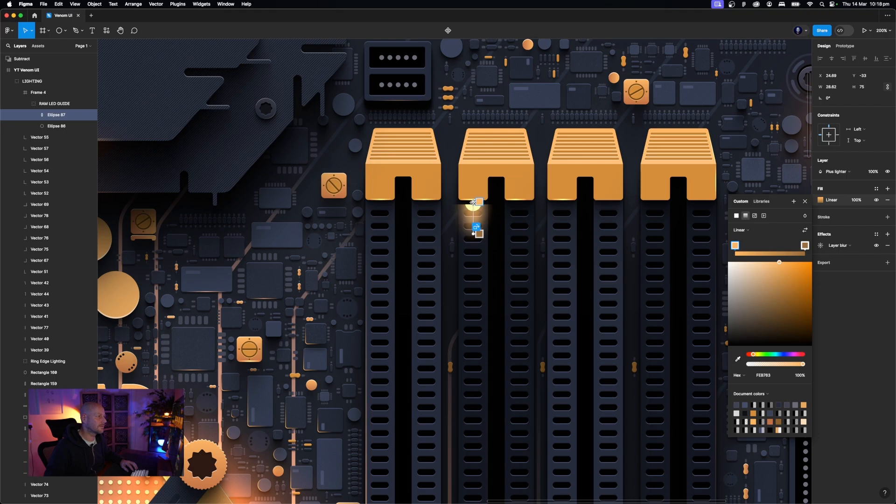
Duplicate the gradient glow ellipse and set the copy's fill opacity to 99%
left_click(53, 116)
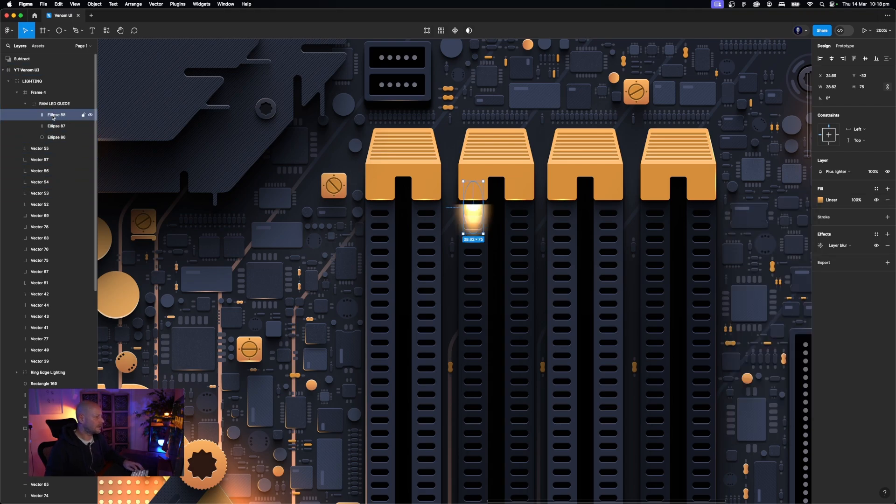
key("super+d")
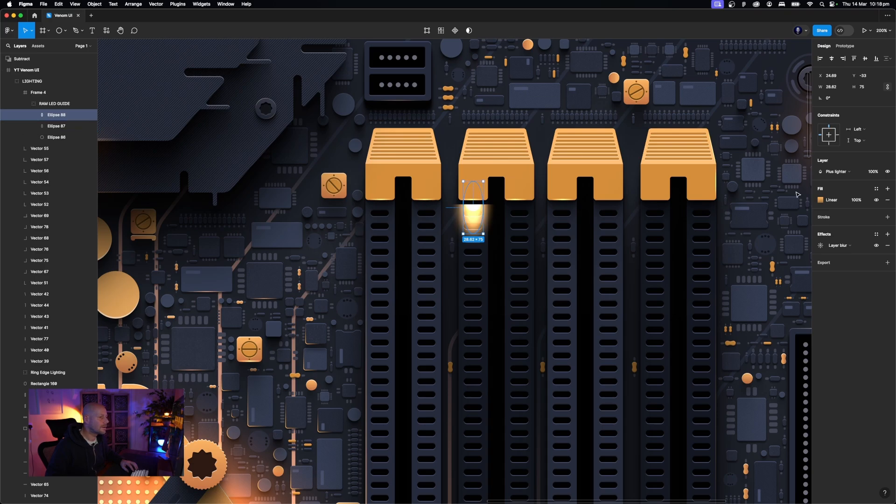
left_click(857, 201)
key("Down")
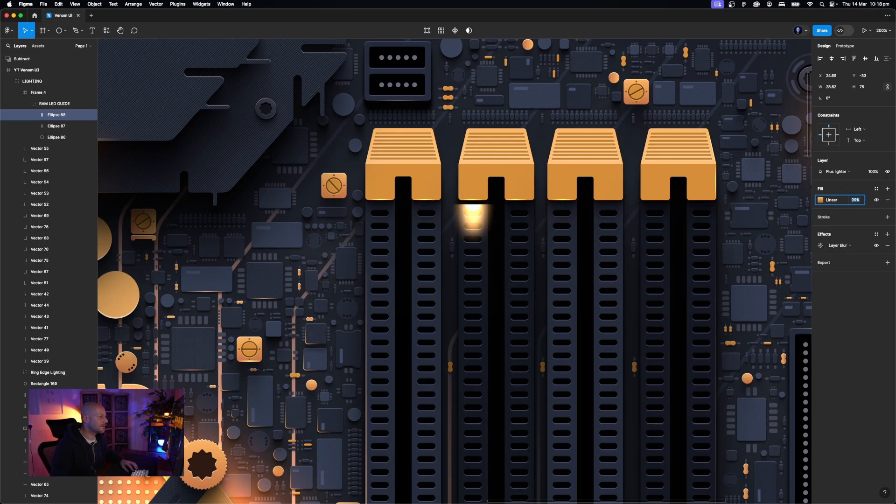
Nudge the small orange circle up by 3 and the original glow ellipse up by 10 within the frame
left_click(51, 139)
key("Up")
key("Up")
key("Up")
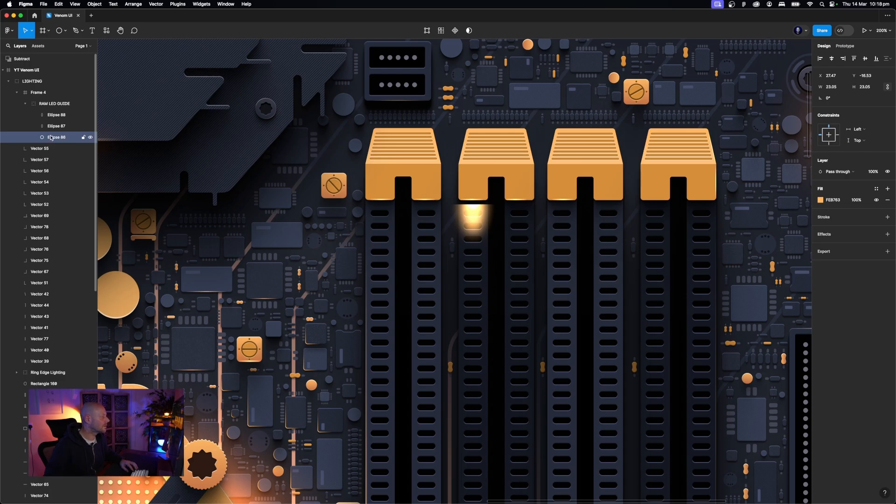
left_click(50, 126)
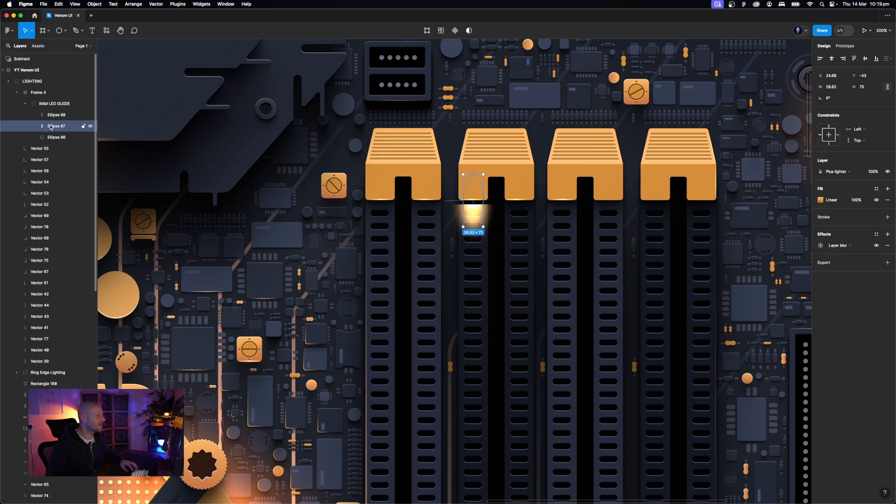
Try to nudge the RAM LED GUIDE group up by 6 within its frame
left_click(24, 105)
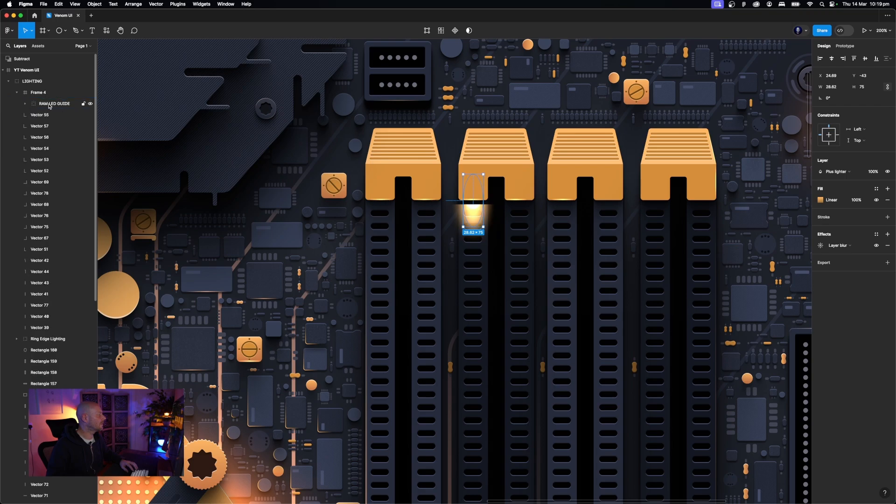
key("Up")
key("Up")
key("Up")
key("Up")
key("Up")
key("Up")
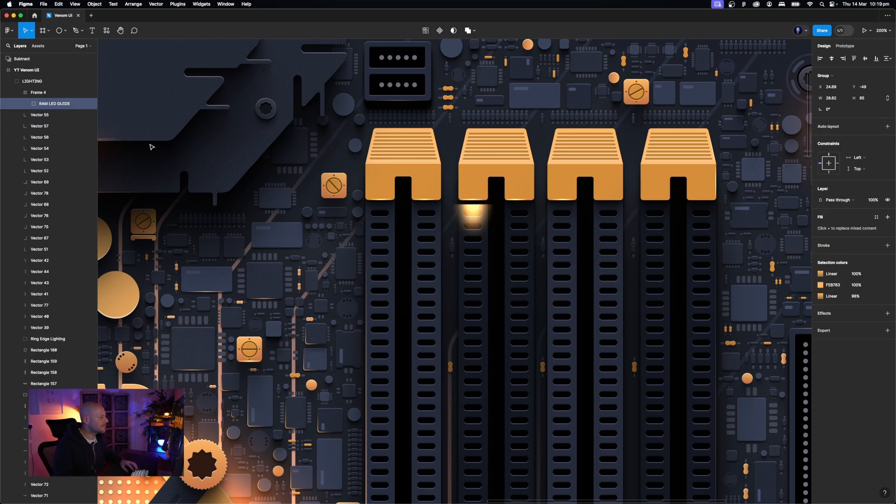
Nudge the whole glow frame up to Y 473, under the second RAM clip
left_click(46, 94)
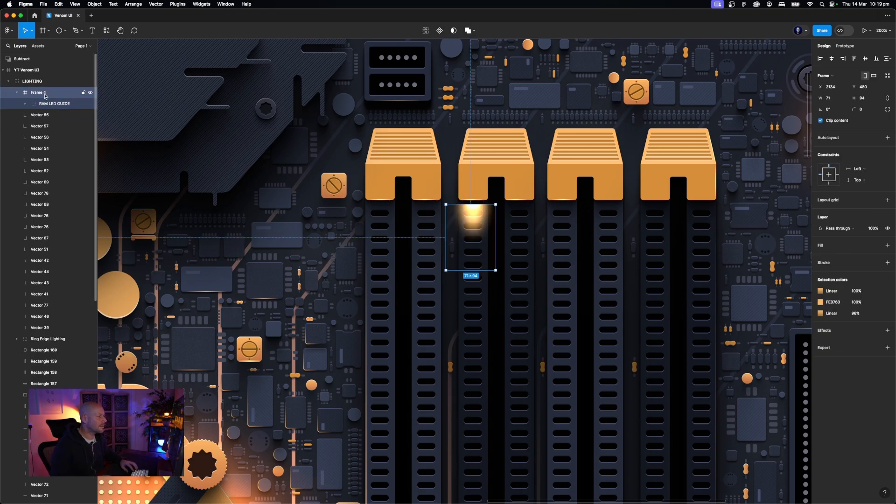
key("Up")
key("Up")
key("Up")
key("Up")
key("Up")
key("Up")
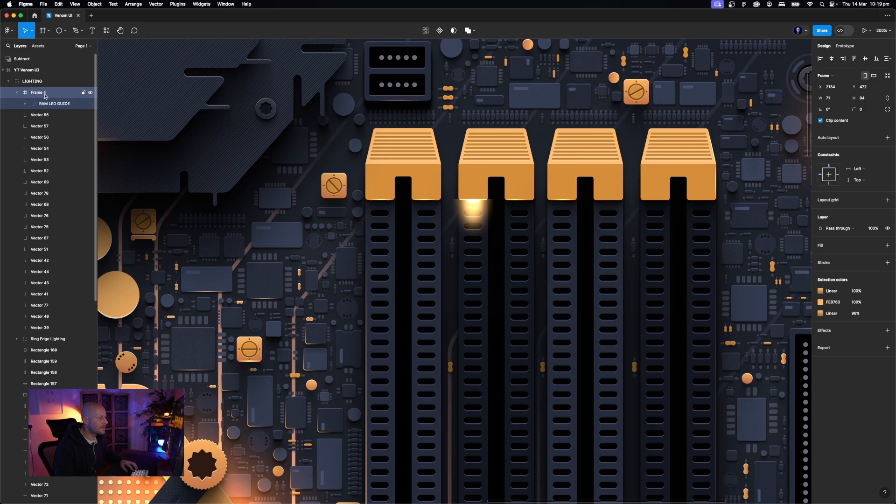
key("Up")
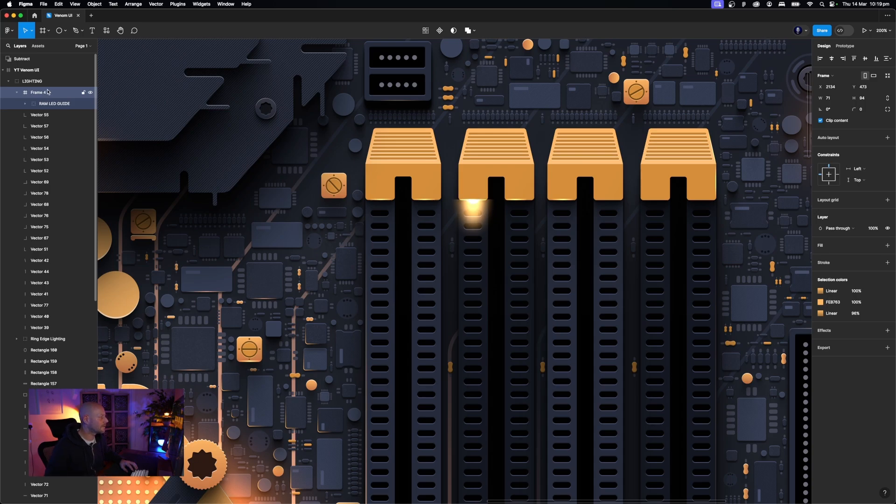
scroll(46, 96, "down", 1)
left_click(47, 87)
left_click(31, 77)
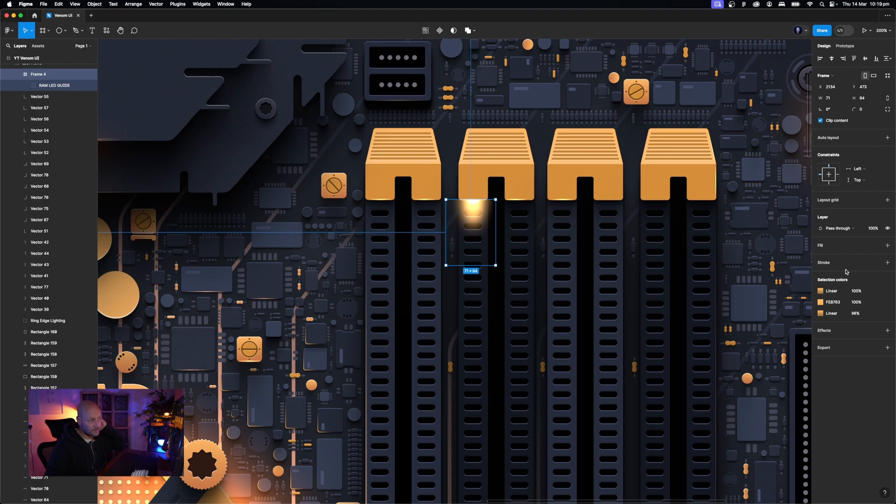
Nudge the glow frame down to Y 479, leaving a gap below the second RAM clip
key("Down")
key("Down")
key("Down")
key("Down")
key("Down")
key("Down")
key("Down")
key("Down")
key("Down")
key("Down")
key("Down")
key("Down")
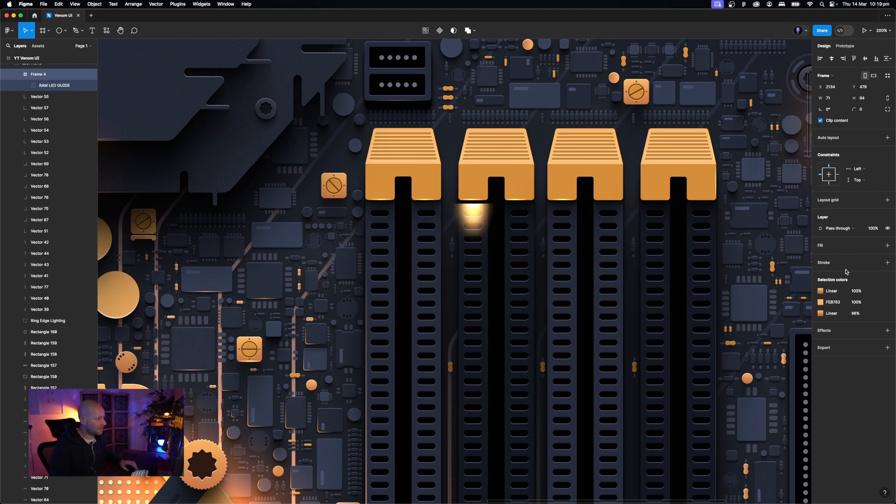
key("Up")
key("Up")
key("Up")
key("Up")
key("Up")
key("Up")
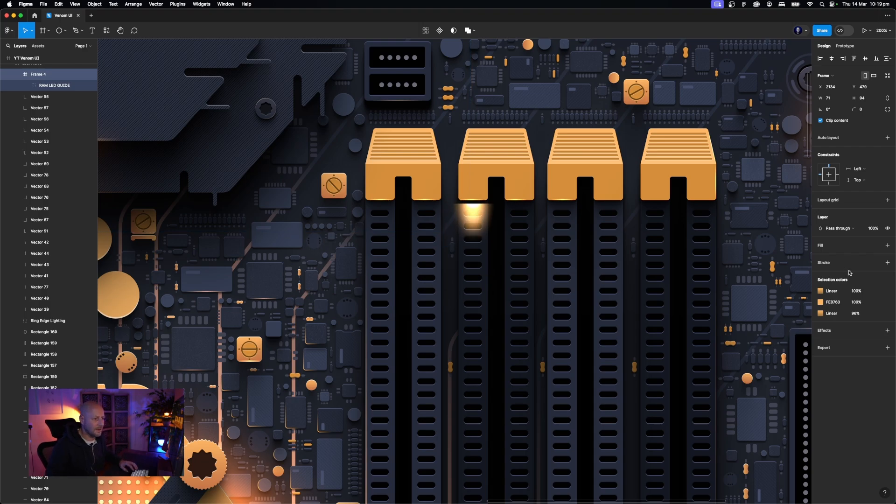
Add a layer blur effect to the glow frame
left_click(887, 331)
left_click(840, 346)
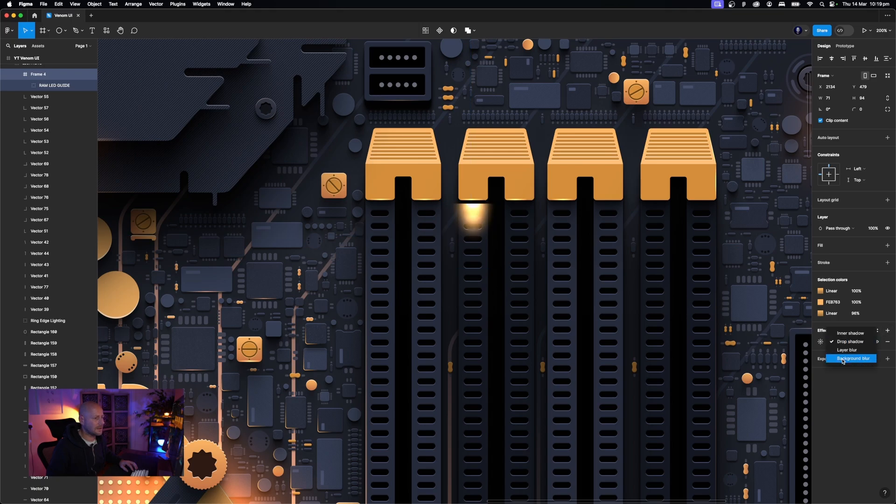
left_click(843, 350)
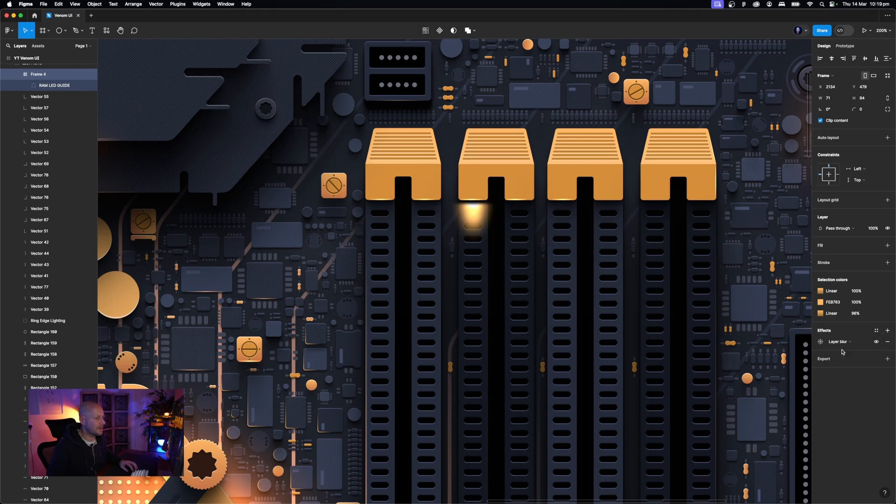
Nudge the blurred glow frame up to Y 470 so it meets the lower edge of the second RAM clip
key("Up")
key("Up")
key("Up")
key("Up")
key("Up")
key("Up")
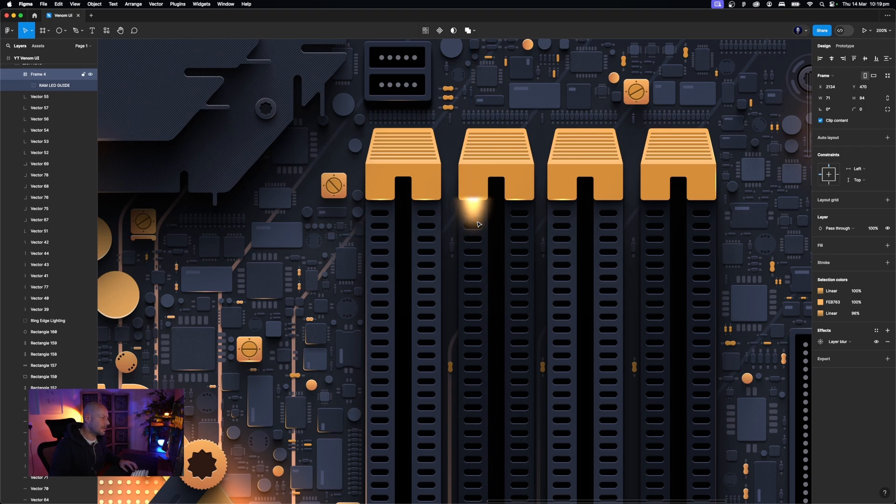
left_click(497, 217)
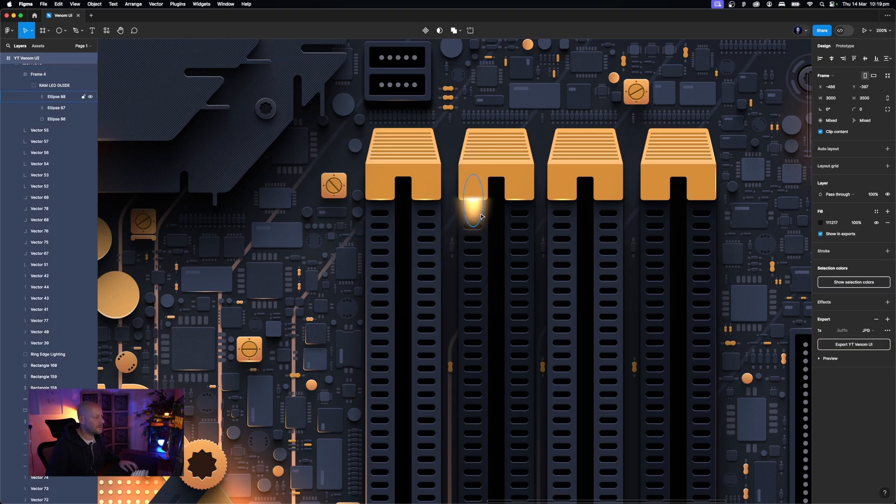
left_click(477, 213, "super")
left_click(491, 215)
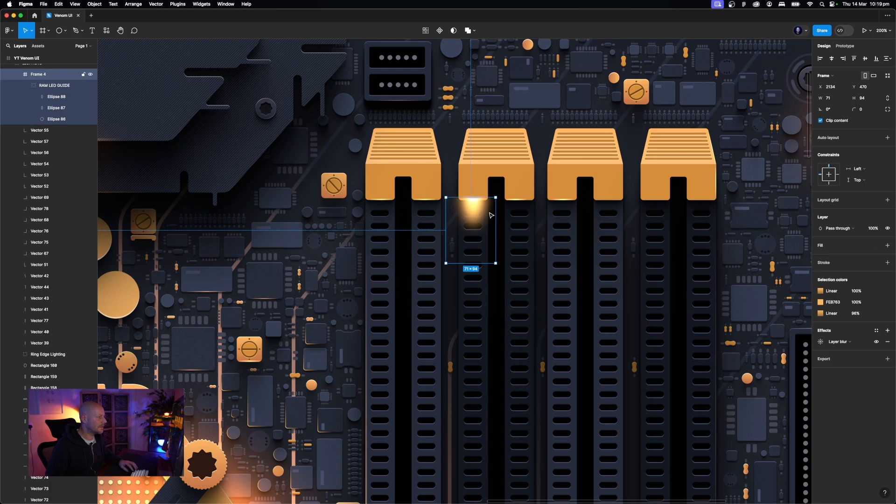
Collapse the RAM LED GUIDE group and cut its glow frame out of the LIGHTING group
left_click(25, 87)
left_click(50, 89)
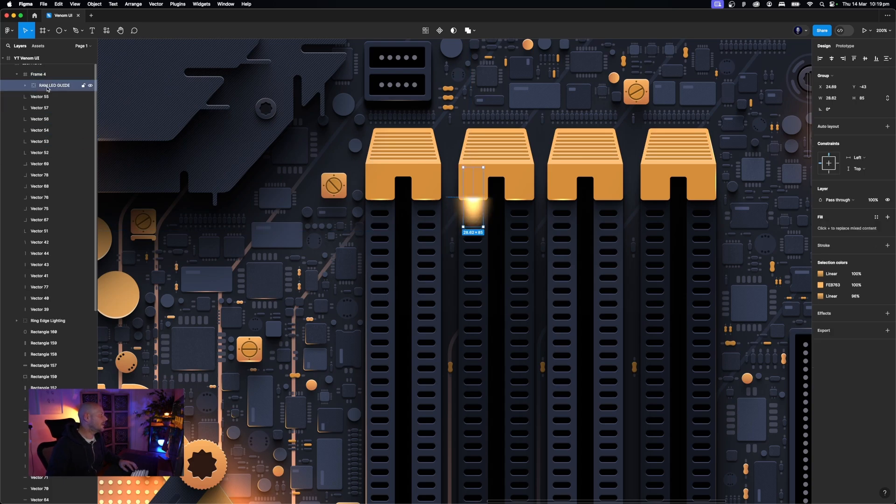
left_click(27, 77)
left_click(16, 75)
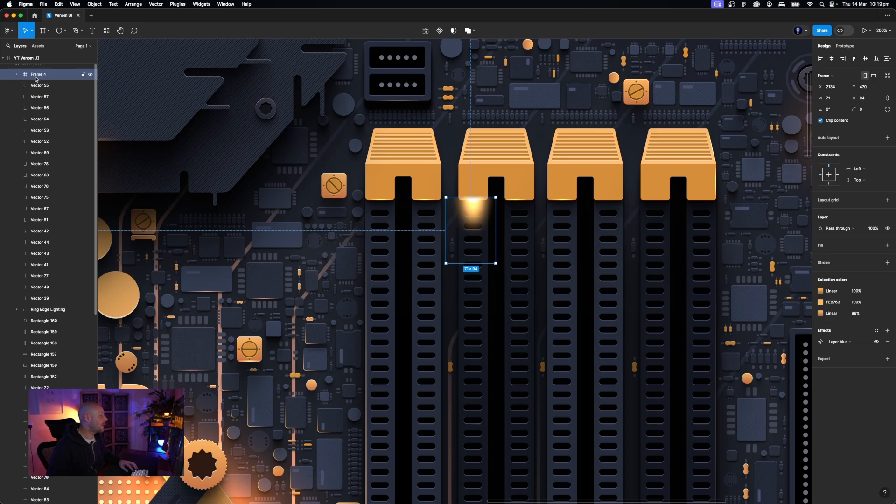
scroll(37, 86, "up", 2)
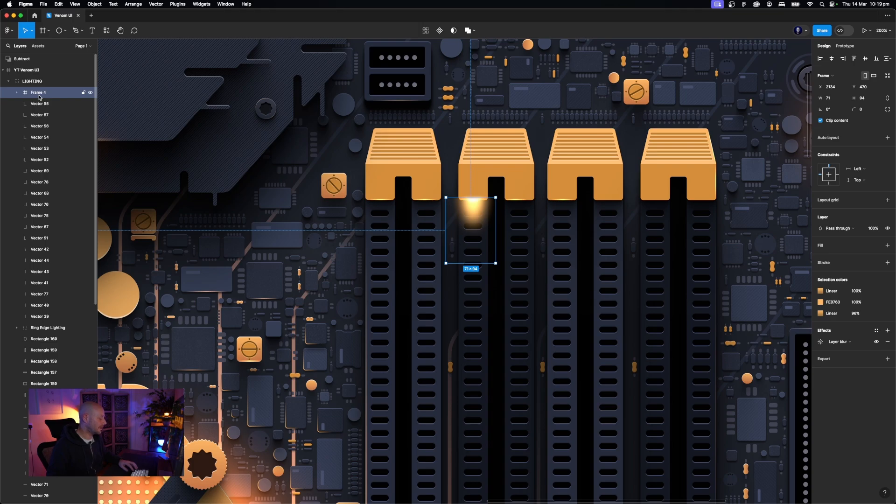
key("Delete")
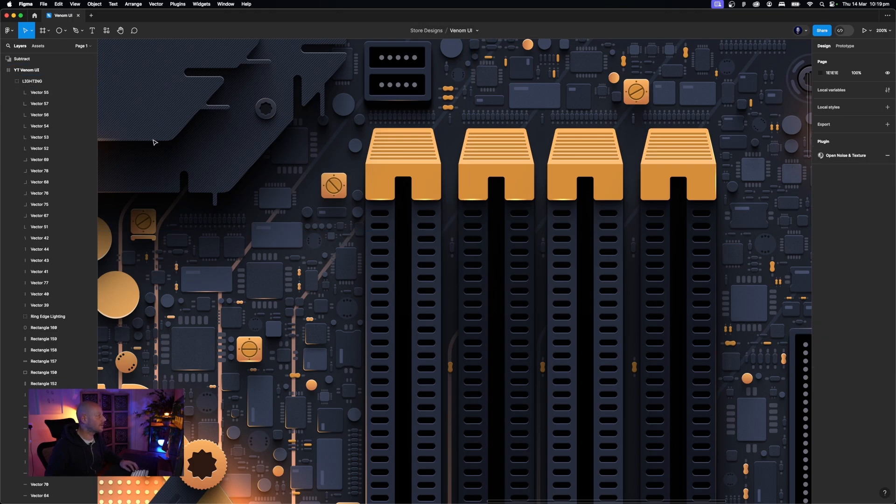
Unlock the RAM HOUSING group and paste the glow frame into it
left_click(8, 82)
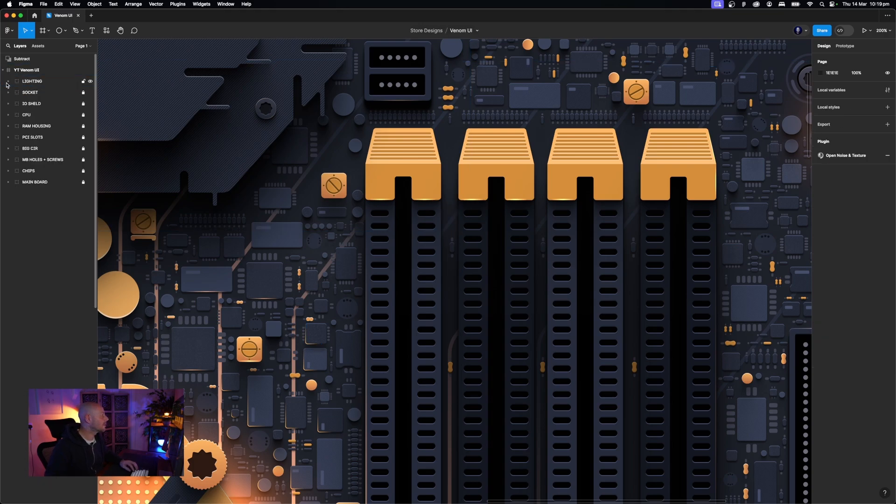
left_click(37, 126)
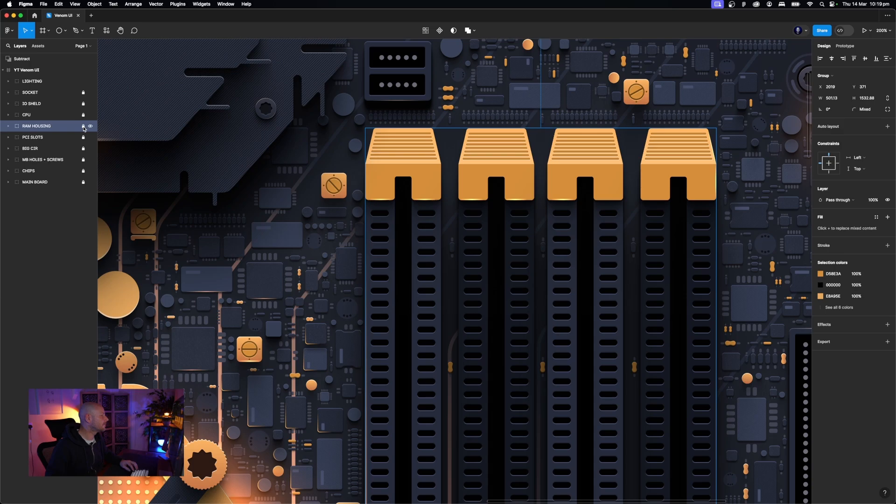
left_click(9, 126)
left_click(47, 138)
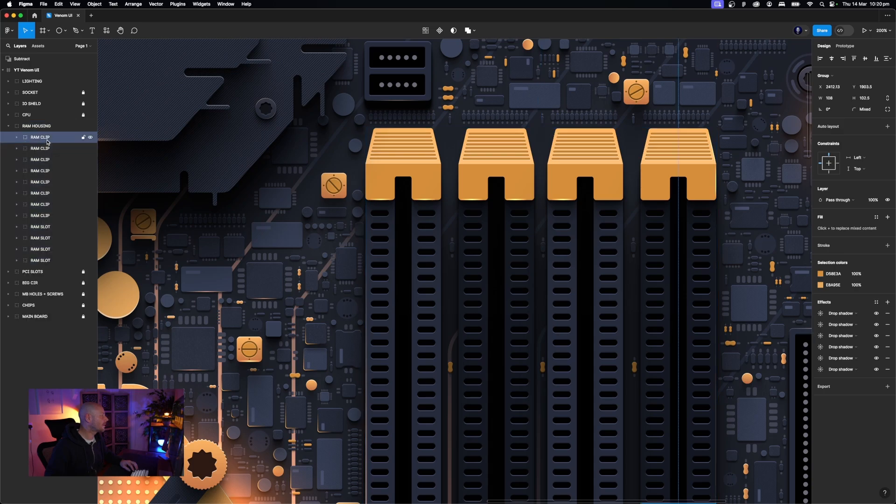
left_click(47, 127)
key("super+v")
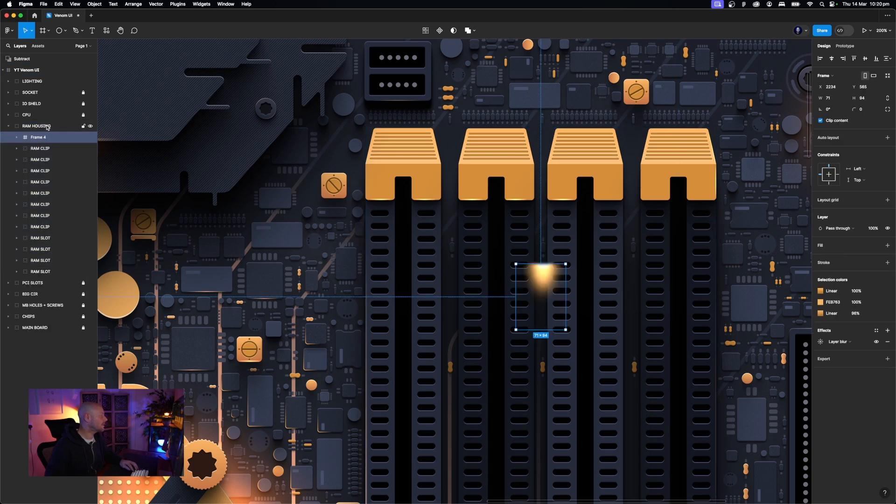
Position the pasted glow frame under the second RAM clip's left leg at X 2135, Y 471, and keep it above the RAM CLIP layers
left_click_drag(45, 140, 47, 237)
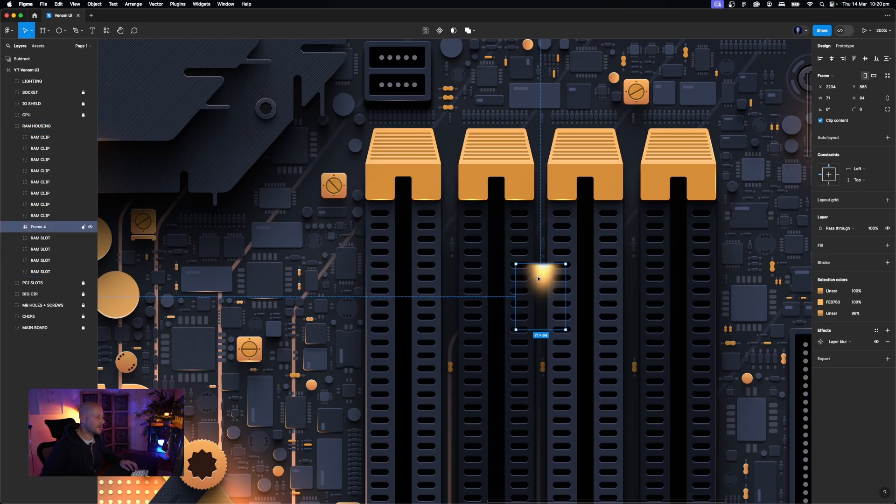
left_click_drag(532, 278, 473, 215)
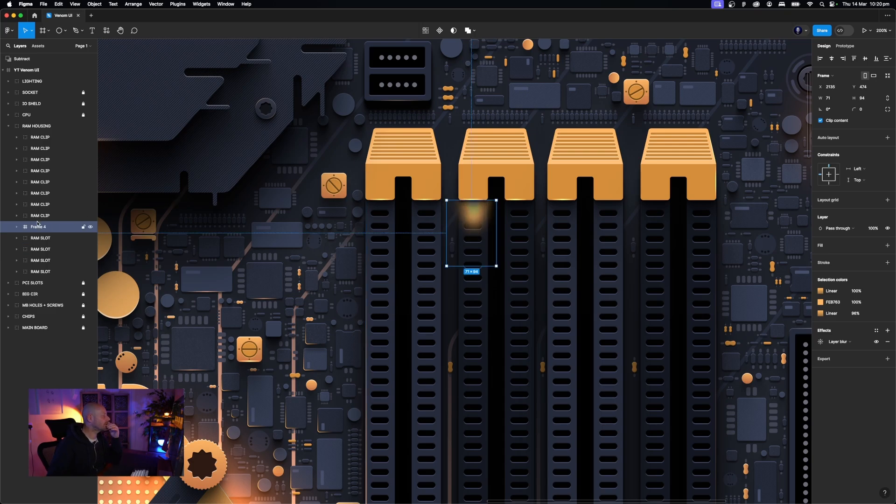
left_click_drag(40, 227, 37, 132)
key("Up")
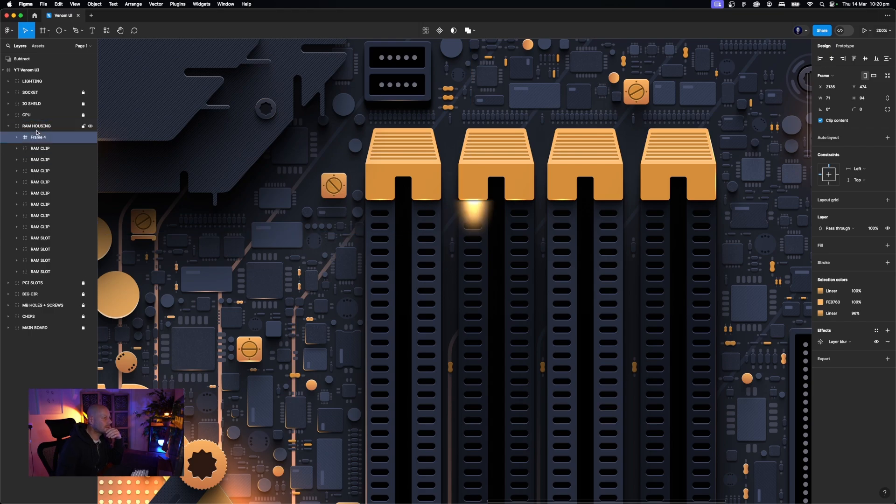
key("Up")
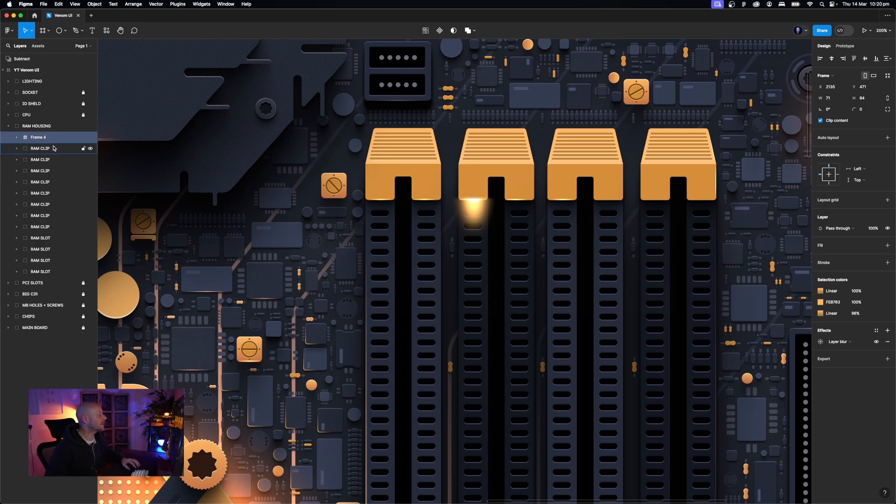
Duplicate the glow frame five times to light the second clip's right leg and both legs of the third and fourth clips
left_click_drag(471, 210, 519, 210, "alt")
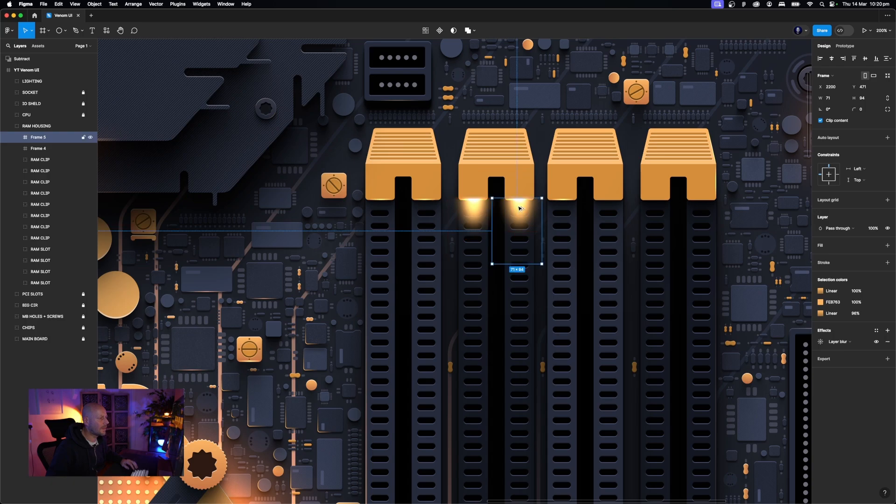
key("super+d")
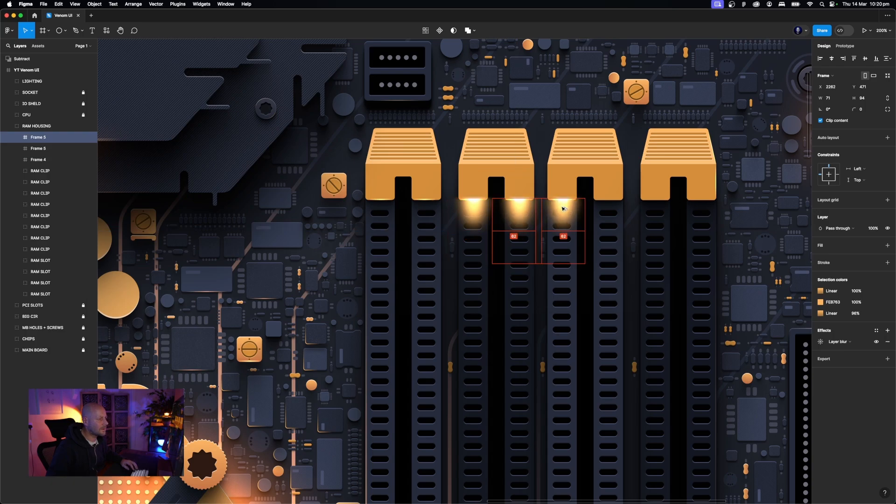
key("super+d")
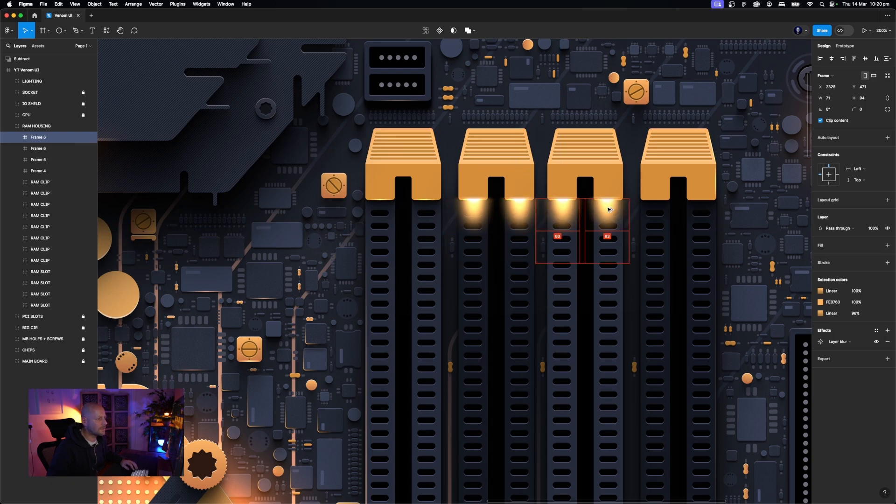
key("super+d")
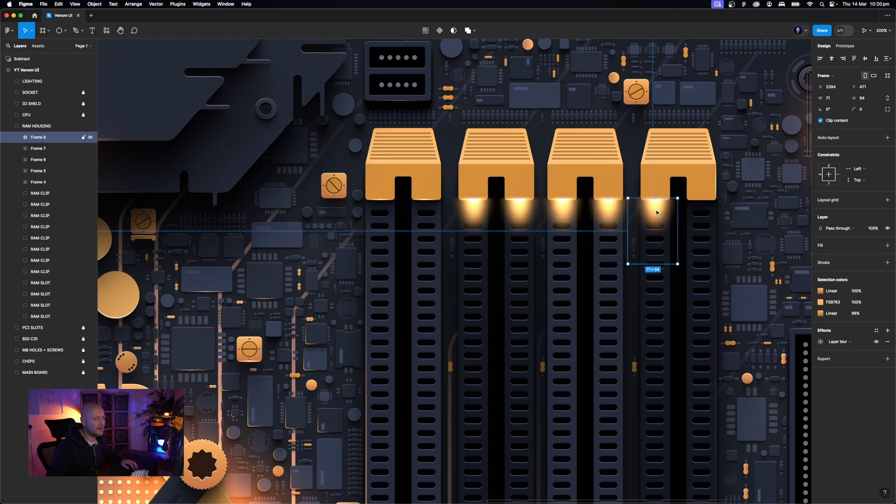
key("super+d")
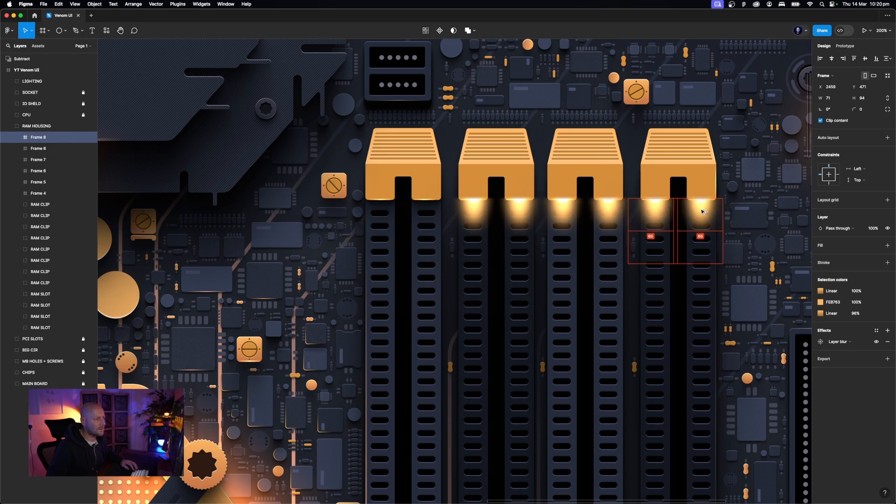
Duplicate the second clip's pair of glow frames and place the copies under both legs of the first clip
left_click(469, 215)
left_click(526, 215, "shift")
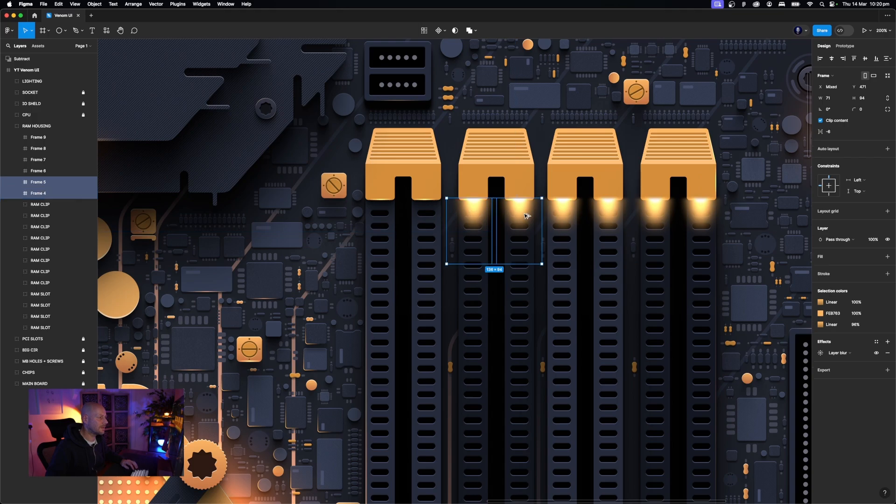
left_click_drag(526, 216, 432, 218)
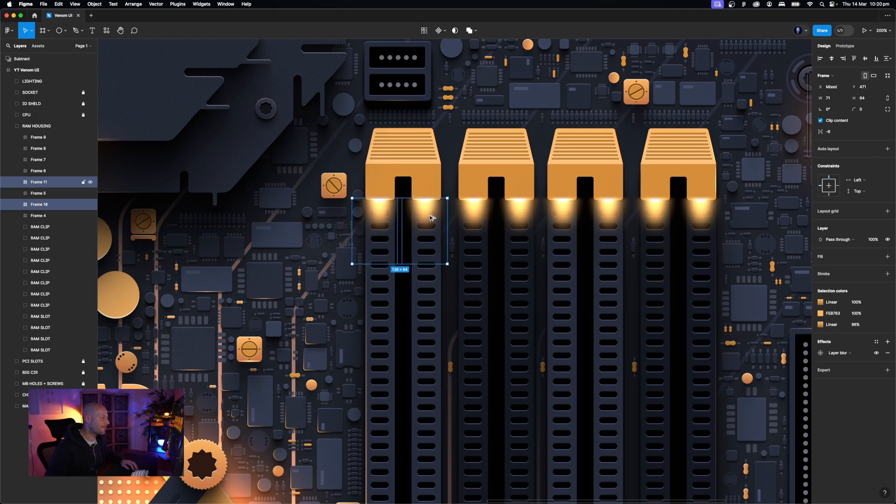
key("Escape")
Select the tall Plus lighter glow ellipse in each of the eight frames under the RAM clips and stretch them downward to height 121
key("shift+0")
key("minus")
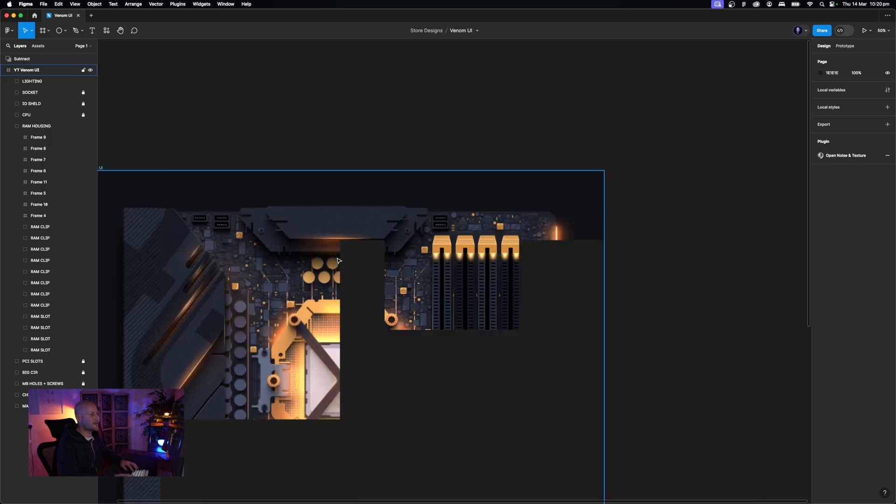
key("plus")
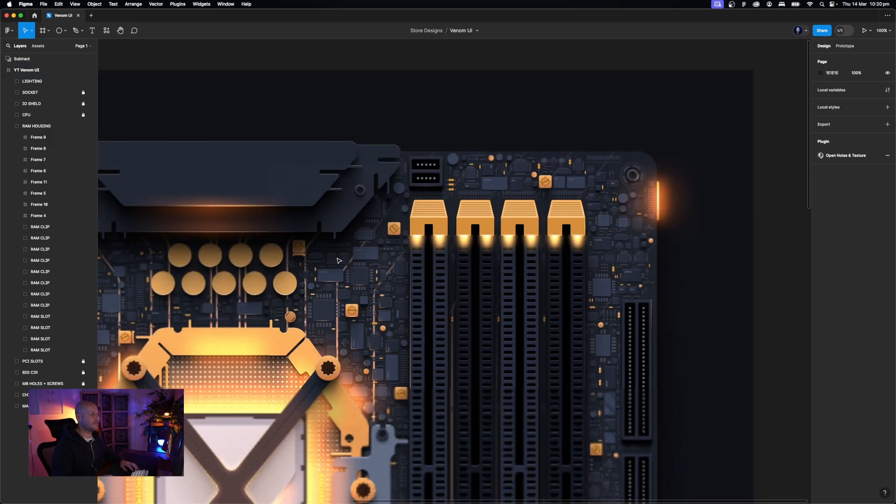
scroll(432, 169, "down", 3)
left_click(432, 158)
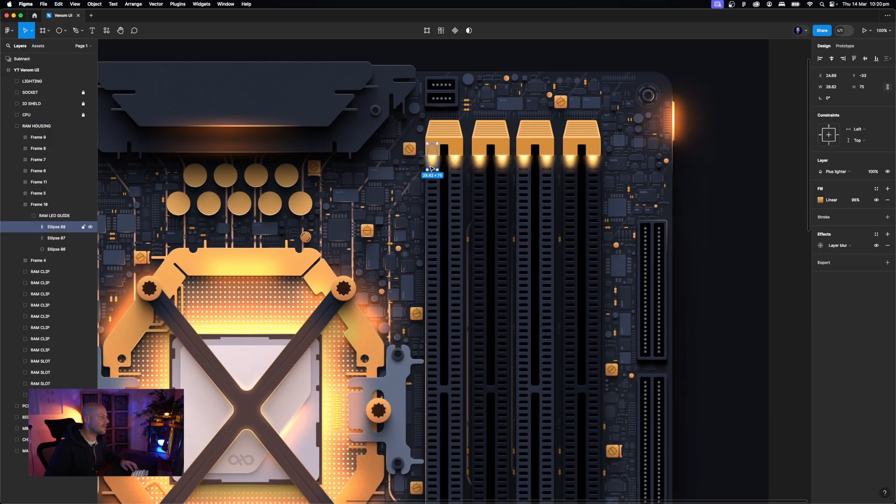
left_click_drag(431, 168, 432, 183)
key("super+z")
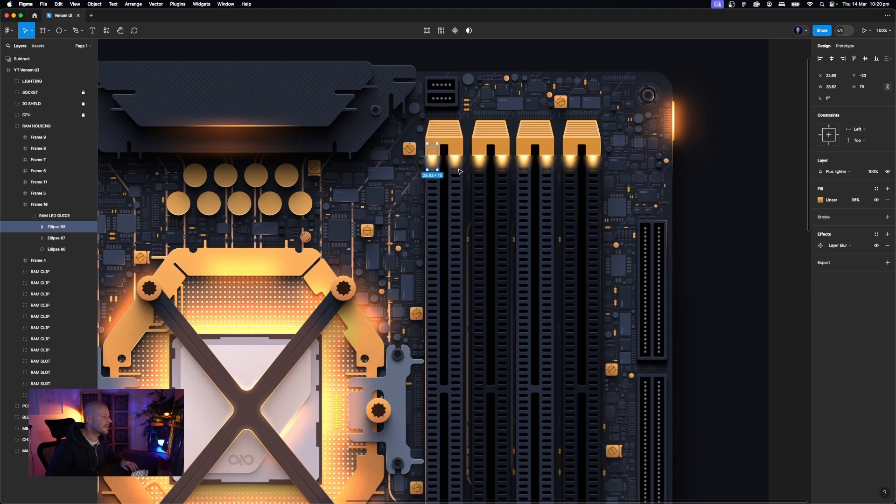
left_click(456, 161, "shift")
left_click(480, 161, "shift")
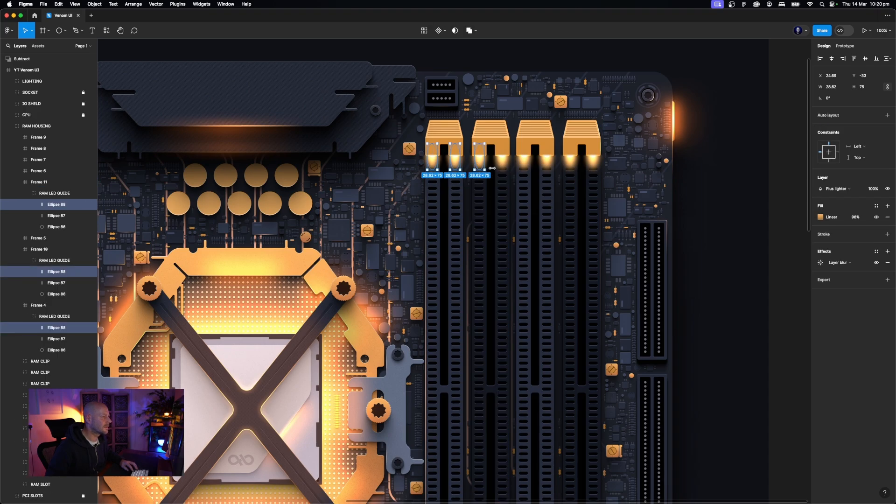
left_click(503, 168, "shift")
left_click(525, 168, "shift")
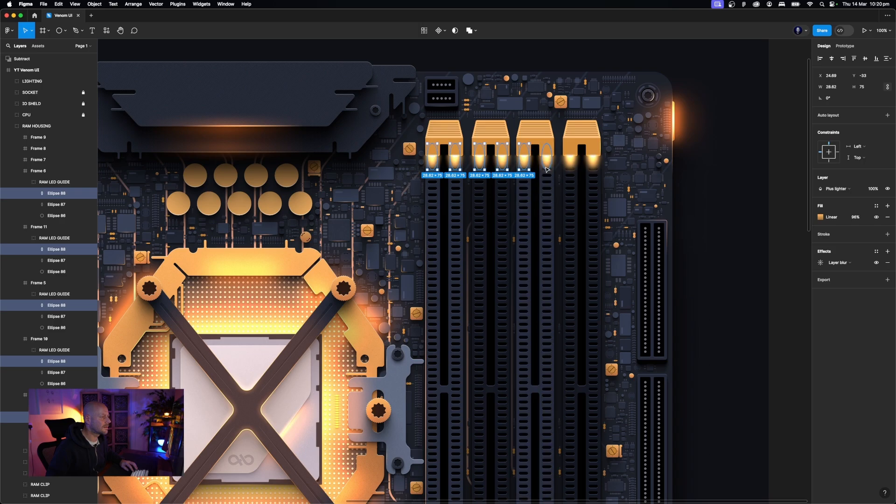
left_click(547, 168, "shift")
left_click(570, 169, "shift")
left_click(587, 169, "shift")
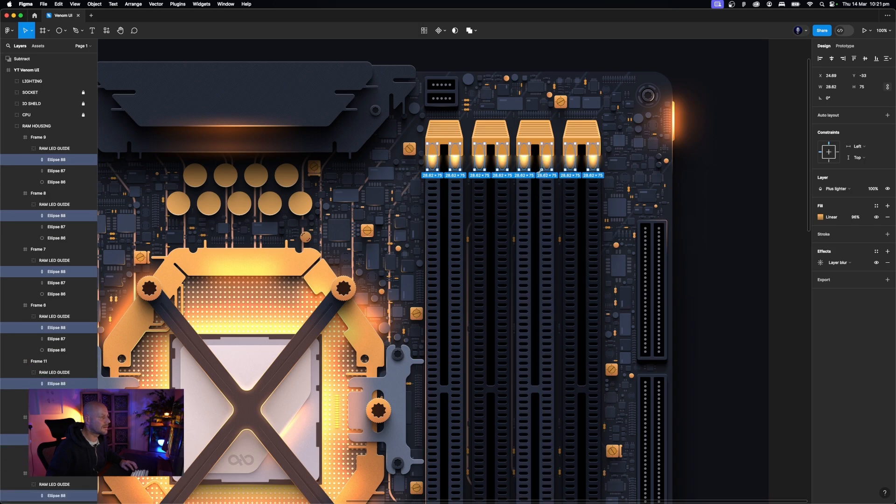
left_click_drag(524, 170, 524, 186)
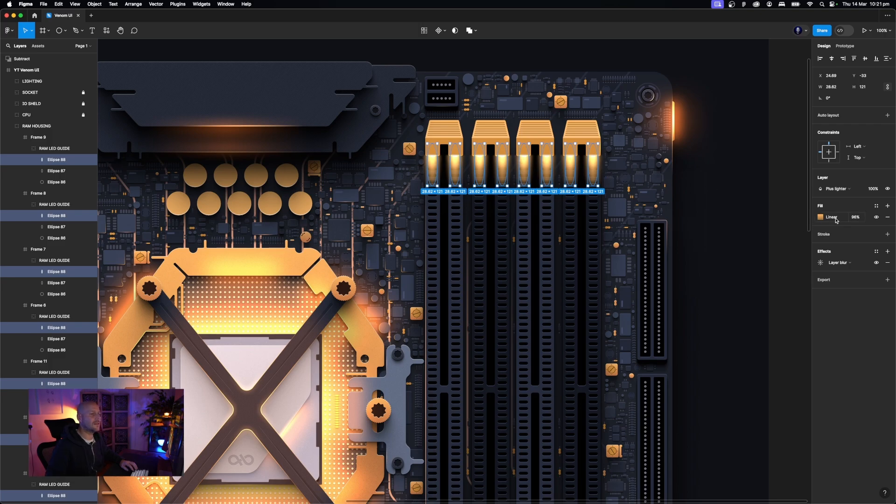
Try a radial gradient instead of the linear fill on the eight stretched ellipses, and undo it
left_click(821, 217)
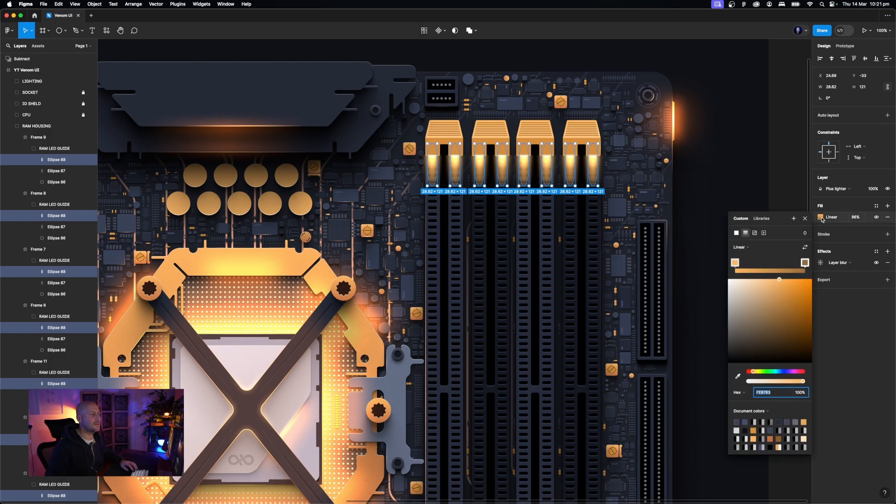
left_click(739, 248)
left_click(744, 258)
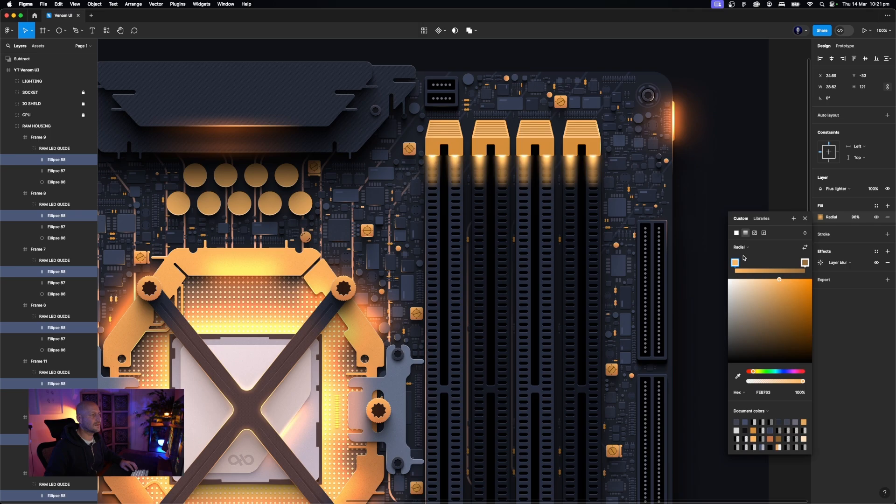
key("super+z")
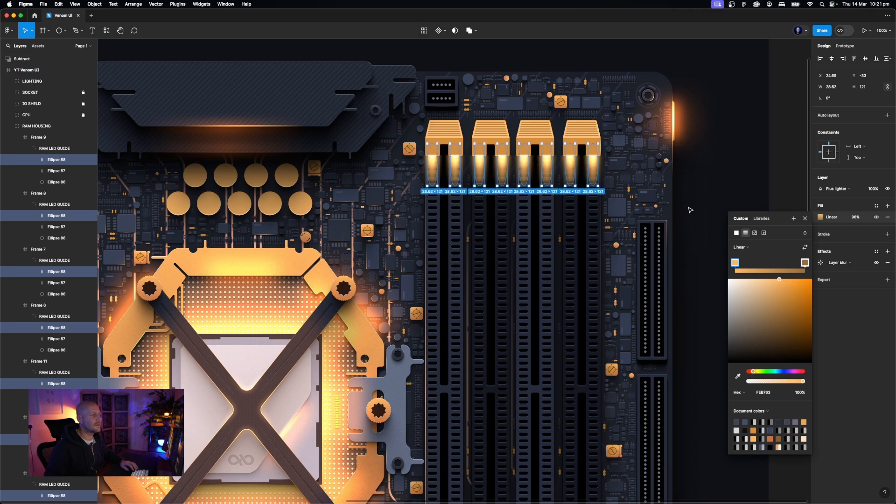
left_click(784, 181)
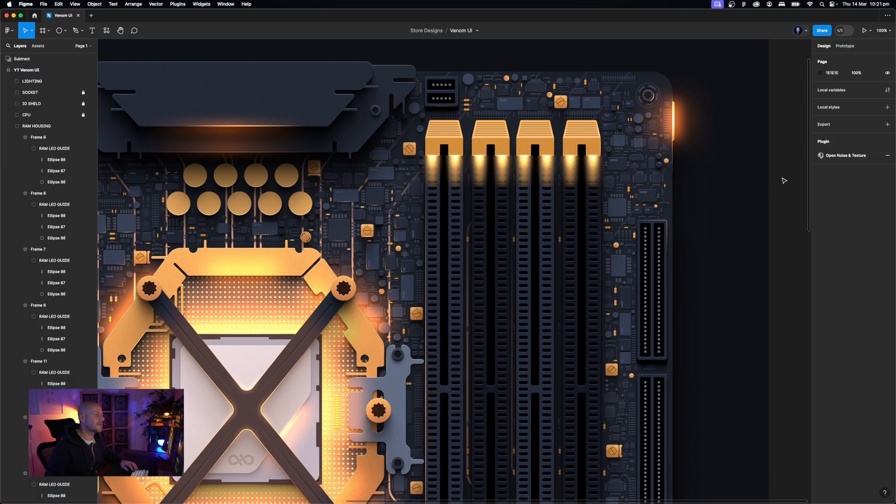
Reselect the eight stretched glow ellipses and send them behind the other two ellipses in their frames
scroll(776, 192, "down", 1)
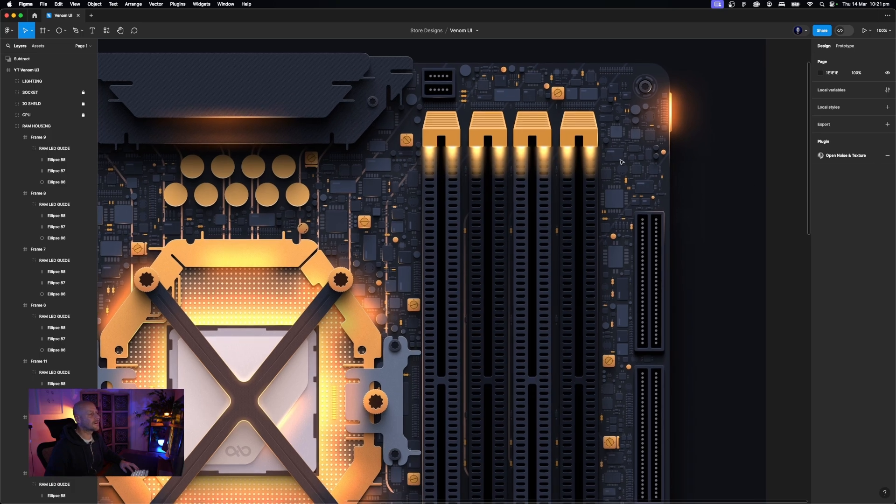
left_click(593, 172)
left_click(568, 170, "shift")
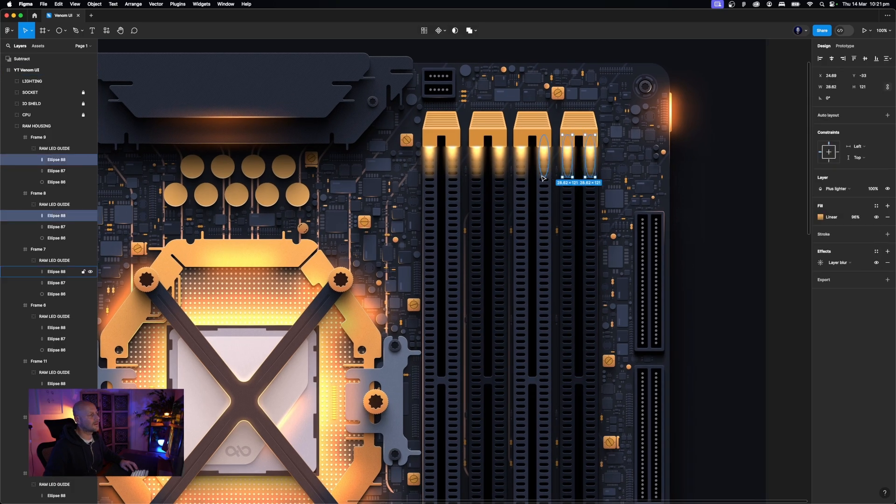
left_click(544, 171, "shift")
left_click(522, 170, "shift")
left_click(499, 170, "shift")
left_click(477, 170, "shift")
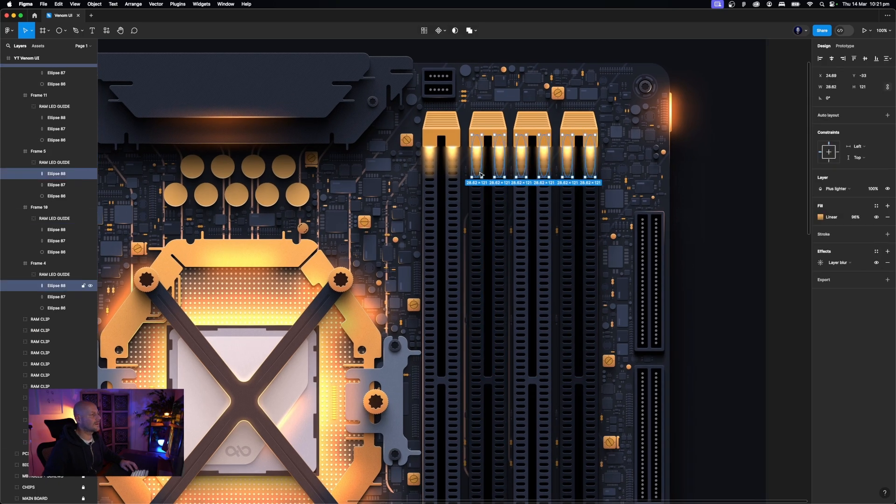
left_click(452, 171, "shift")
left_click(430, 171, "shift")
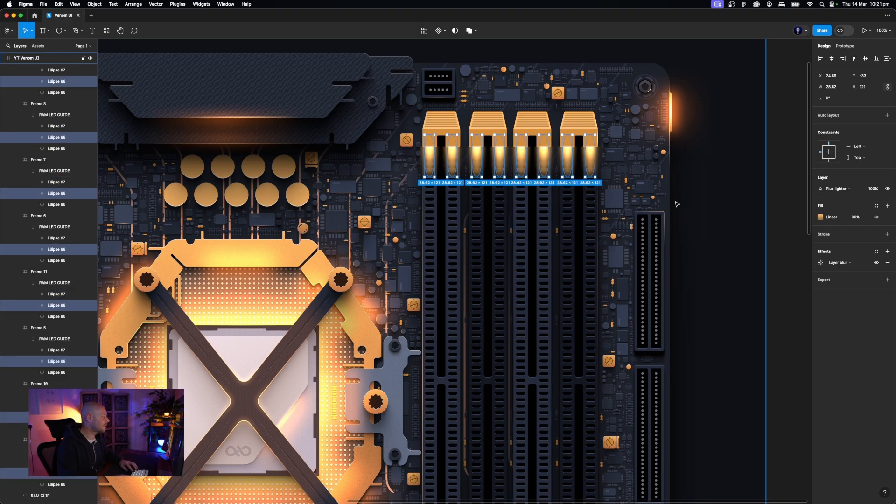
key("super+bracketleft")
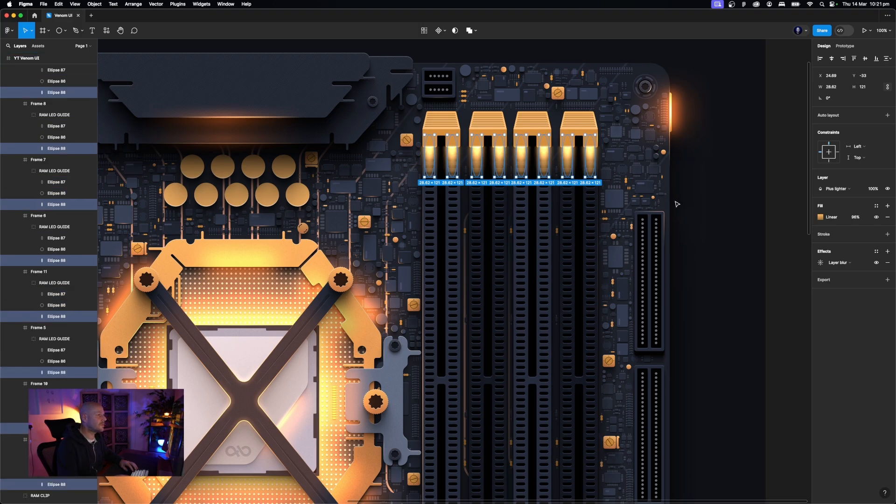
Compare the glow with the eight stretched ellipses stacked above and below the other two ellipses in each frame
key("super+bracketright")
key("super+bracketright")
key("super+bracketleft")
key("super+bracketleft")
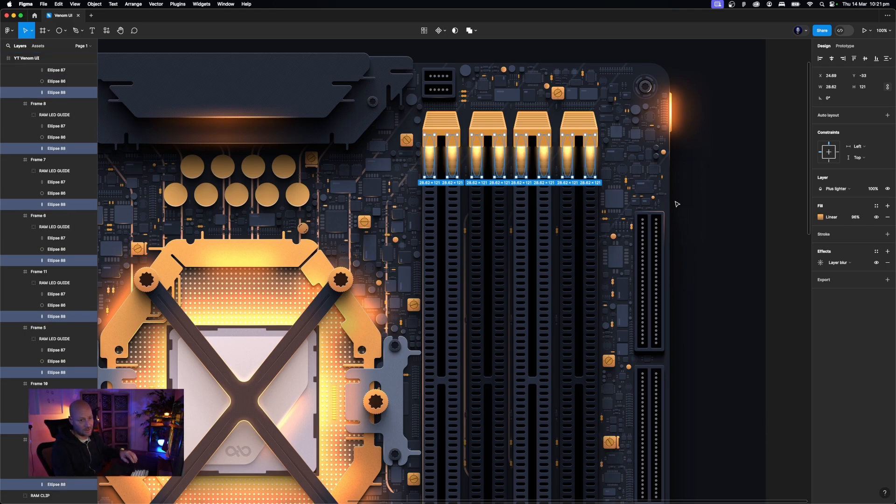
key("super+bracketright")
key("super+bracketright")
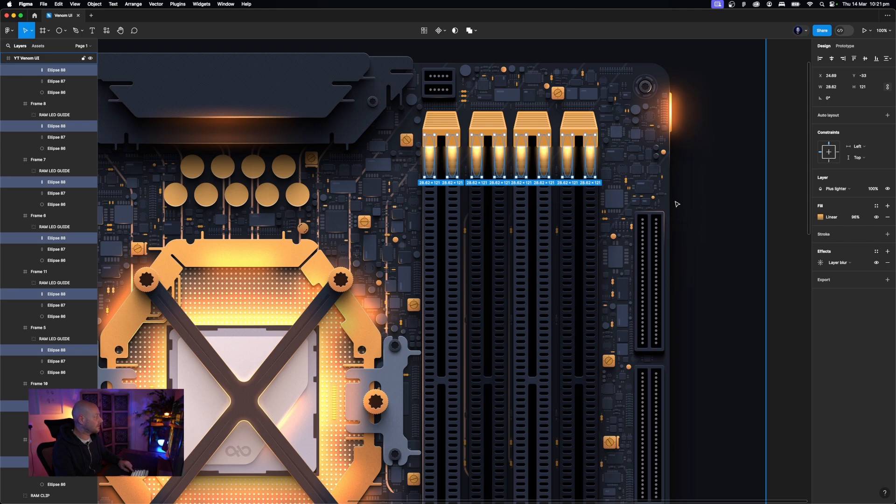
key("super+bracketleft")
key("super+bracketleft")
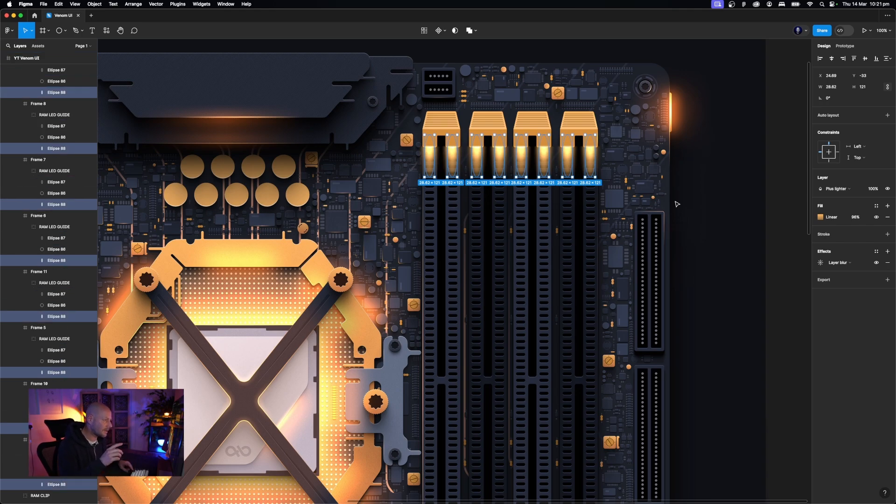
Set the linear fill opacity of the eight stretched glow ellipses to 26%
scroll(677, 204, "down", 1)
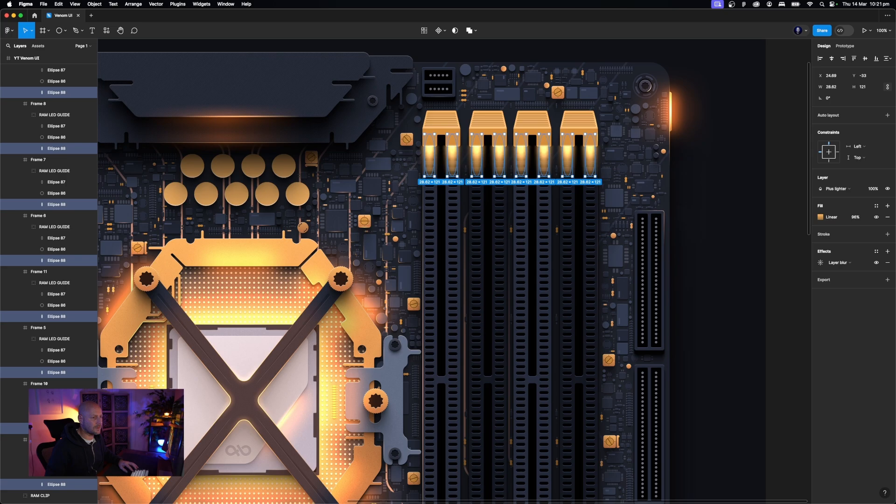
left_click(852, 220)
key("shift+Down")
key("shift+Down")
key("shift+Down")
key("shift+Down")
key("shift+Down")
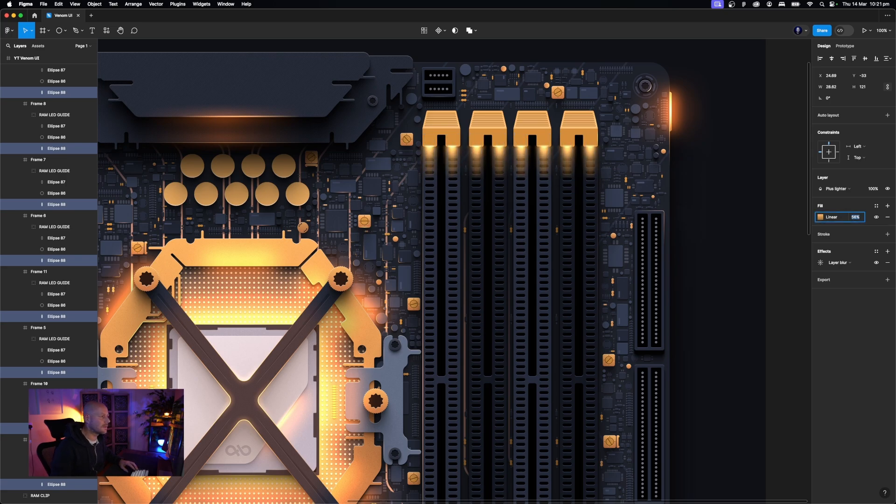
key("shift+Down")
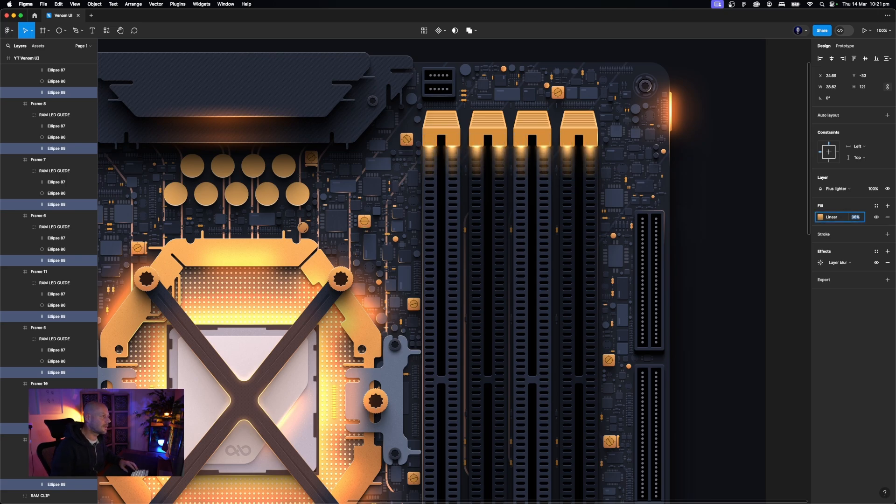
key("shift+Down")
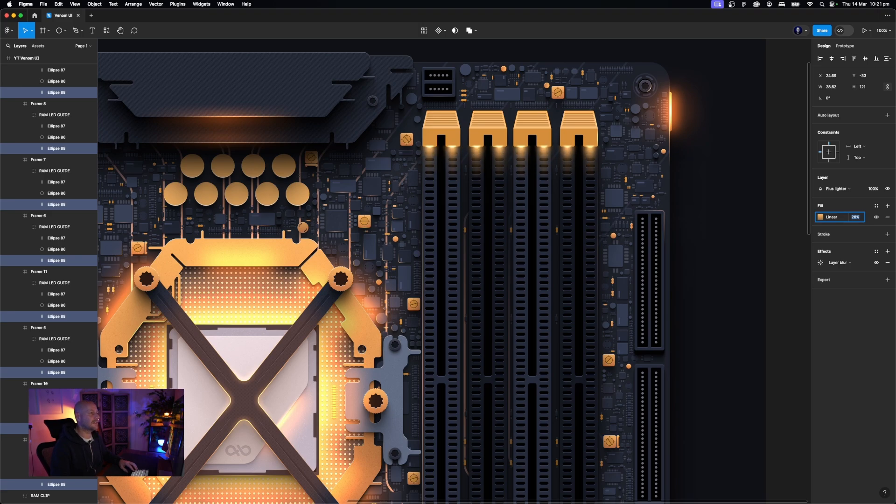
Collapse all eight glow frames in the RAM HOUSING layer list
scroll(41, 154, "up", 3)
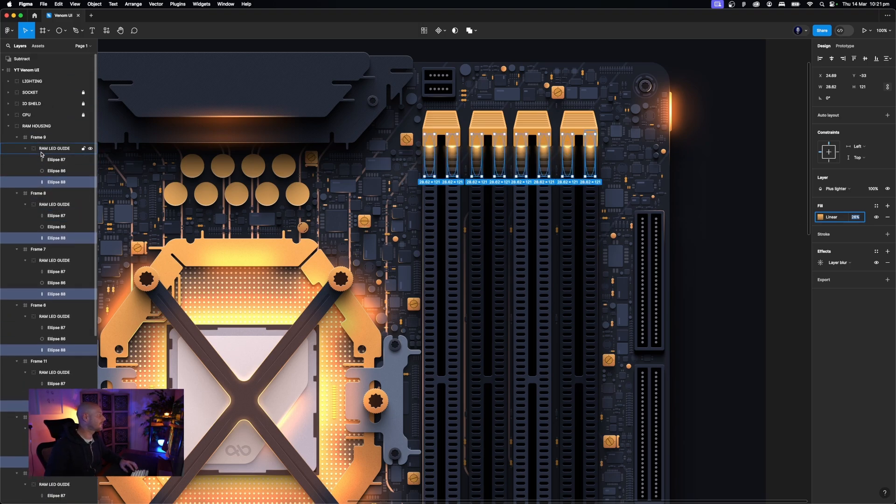
left_click(17, 137)
left_click(17, 148)
left_click(17, 160)
left_click(16, 171)
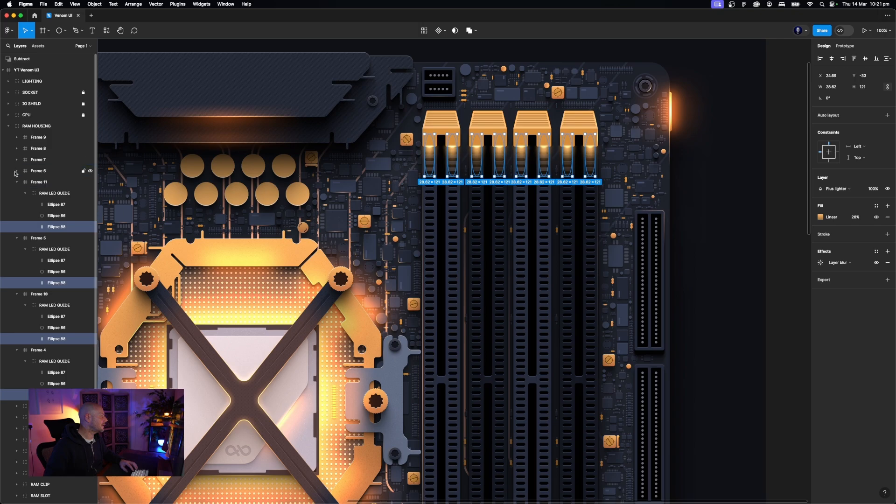
left_click(17, 182)
left_click(17, 193)
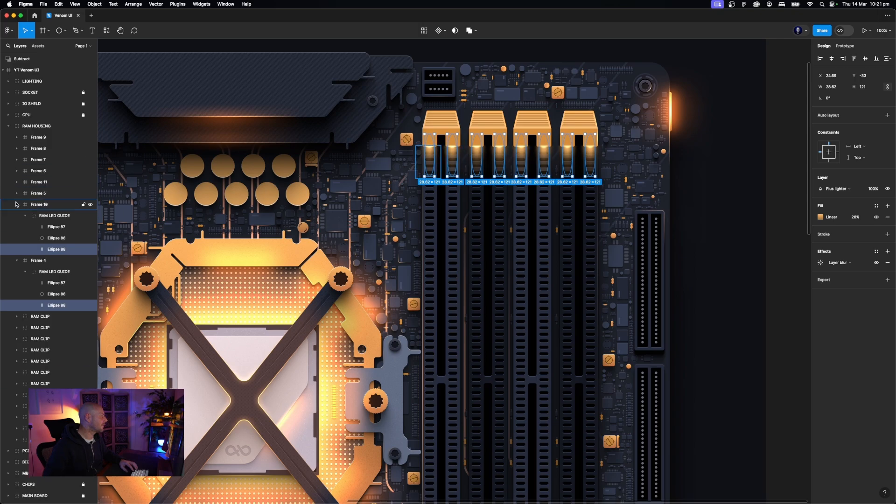
left_click(17, 204)
left_click(16, 215)
Group the eight glow frames, from Frame 4 to Frame 9, and name the group RAM LED TOP
left_click(40, 215)
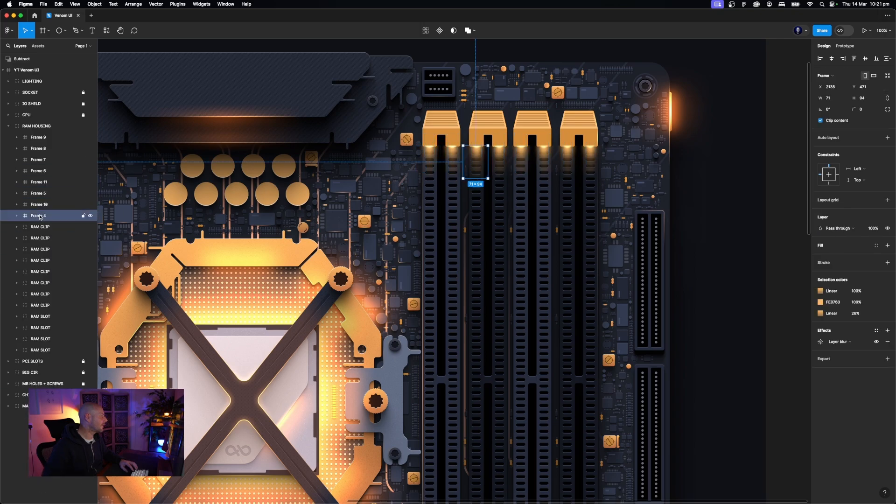
left_click(45, 138, "shift")
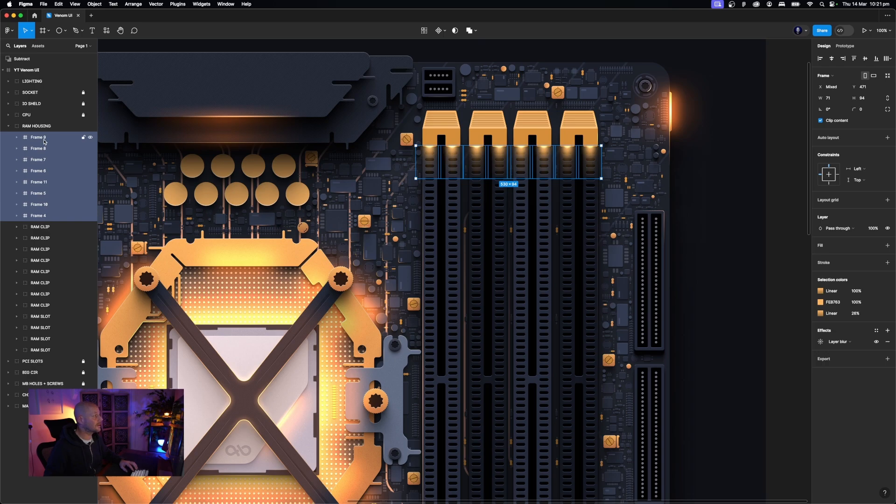
key("super+g")
double_click(42, 138)
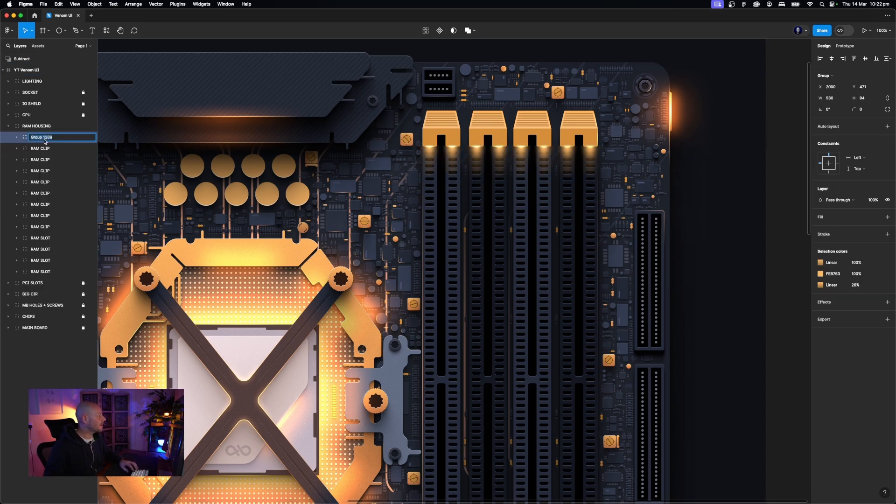
type("RAM L")
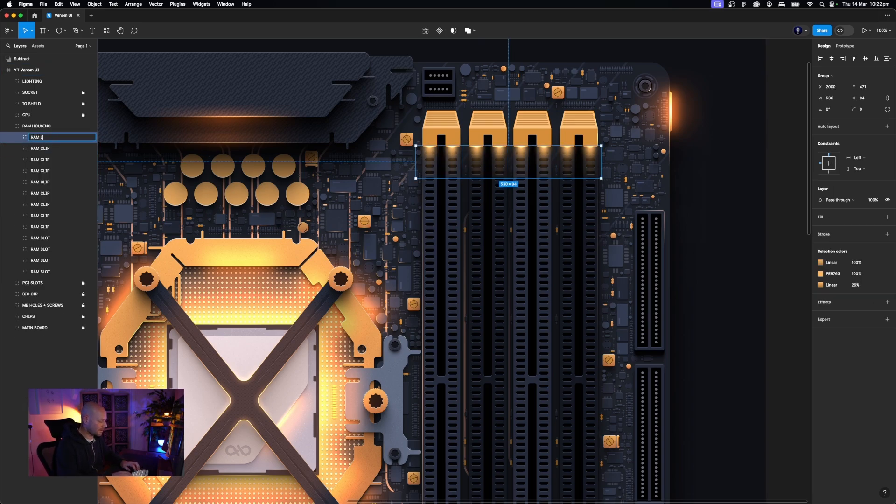
type("ED TOP")
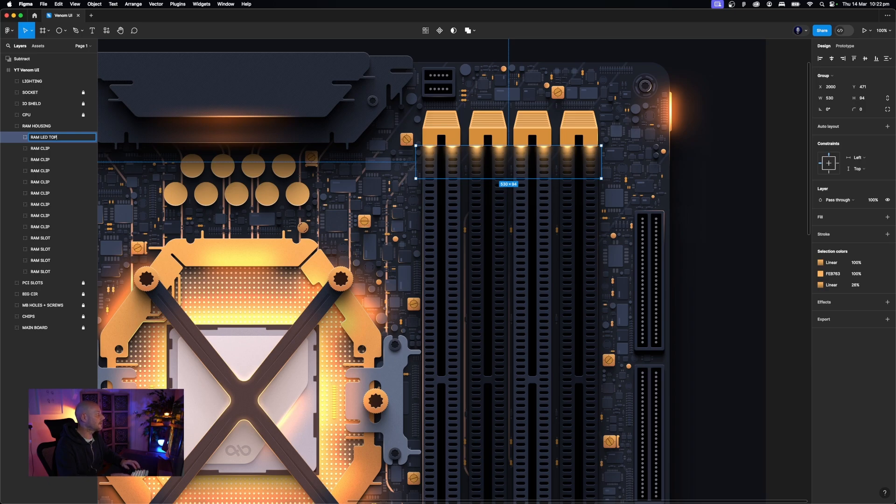
key("Return")
Duplicate the RAM LED TOP group and move the copy straight down the RAM slots to just above the lower gold clips
scroll(453, 270, "up", 3)
scroll(410, 195, "up", 5)
key("super+d")
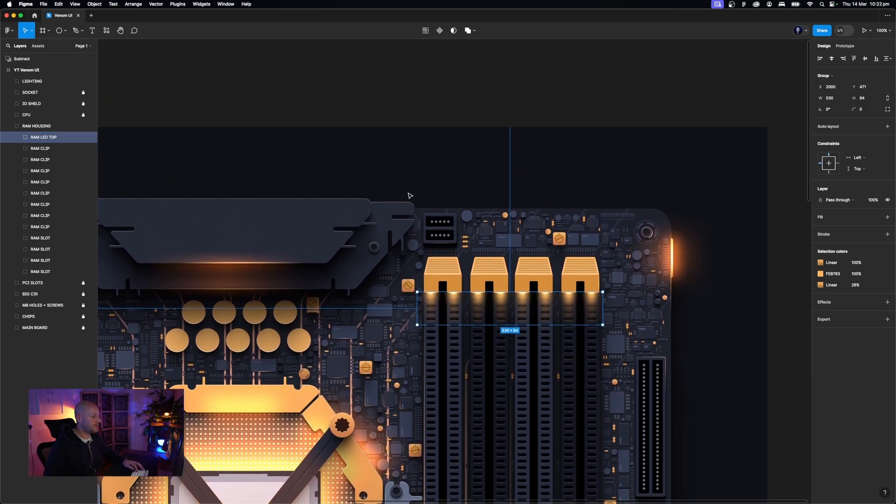
left_click_drag(506, 210, 488, 84)
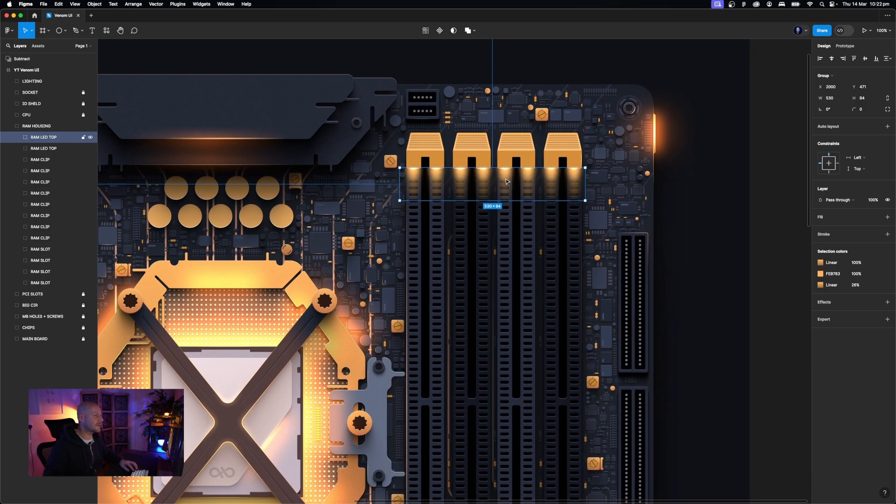
left_click_drag(506, 179, 513, 405)
left_click_drag(518, 332, 509, 144)
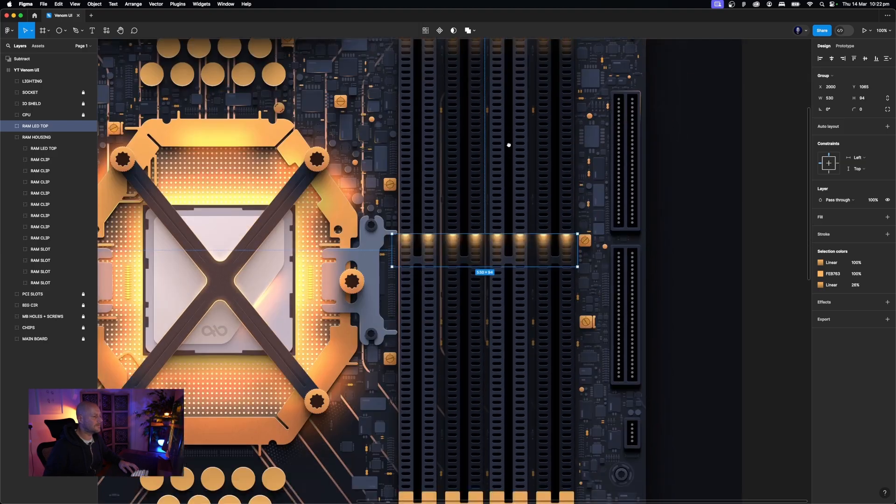
left_click_drag(516, 221, 519, 413)
Flip the copied LED group vertically and fit its glows against the upper edge of the lower gold clips
right_click(519, 411)
left_click(537, 494)
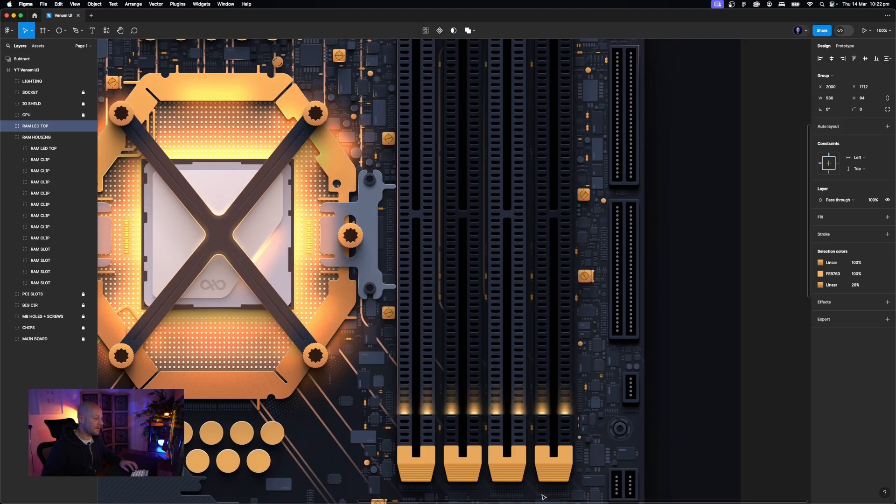
left_click_drag(516, 435, 516, 436)
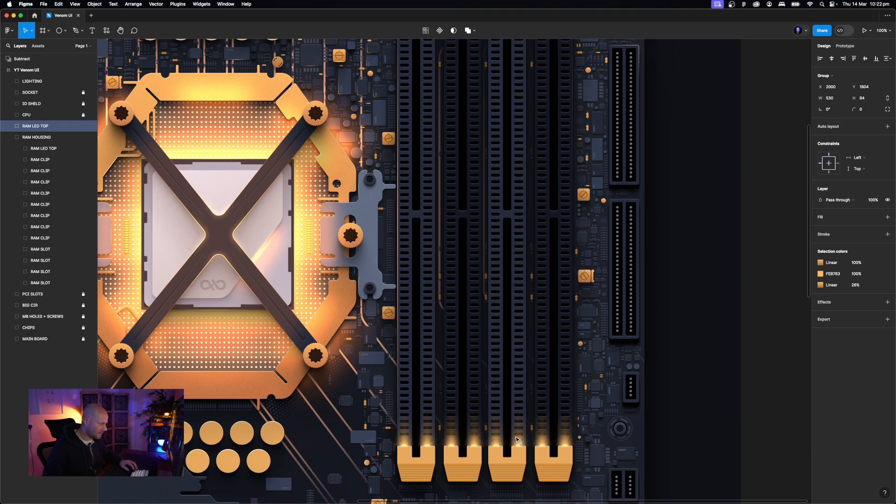
left_click(692, 250)
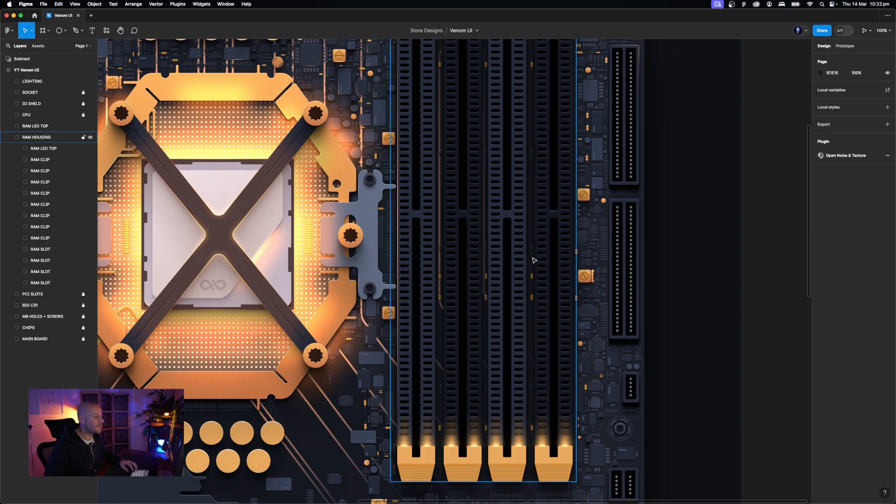
Copy the single glow frame on the second arm of the first lower RAM clip, Frame 11
scroll(518, 379, "down", 5)
scroll(504, 299, "left", 2)
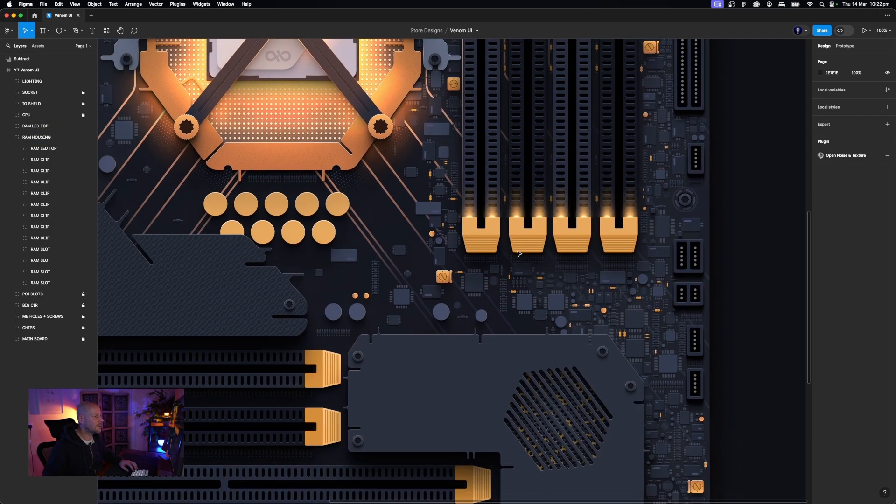
left_click(491, 214)
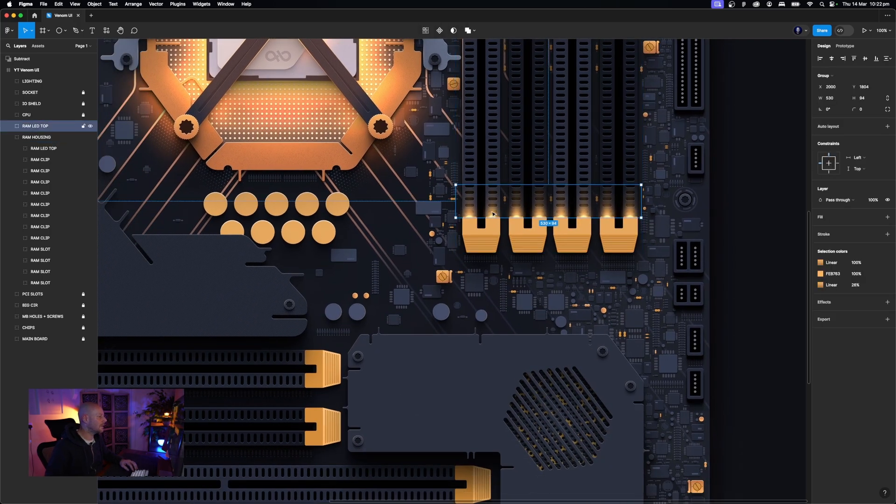
double_click(492, 214)
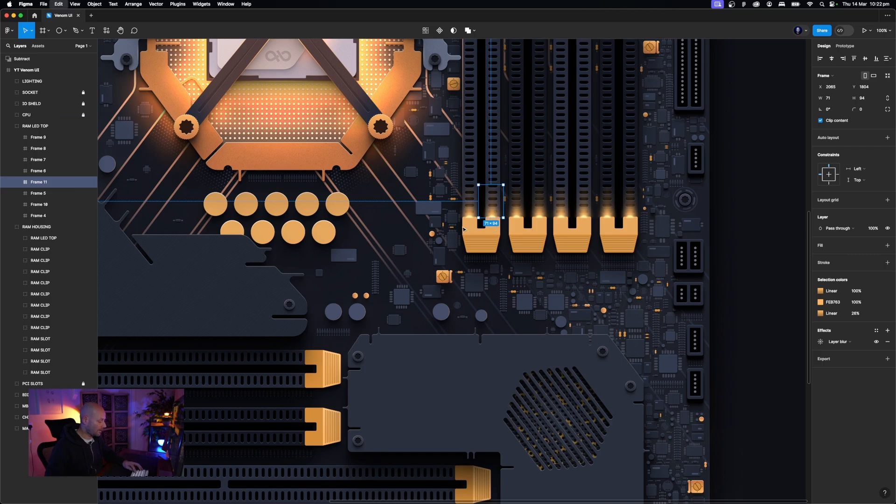
scroll(377, 269, "down", 3)
scroll(377, 268, "left", 1)
Collapse and lock the copied RAM LED TOP group and the RAM HOUSING group
left_click(27, 70)
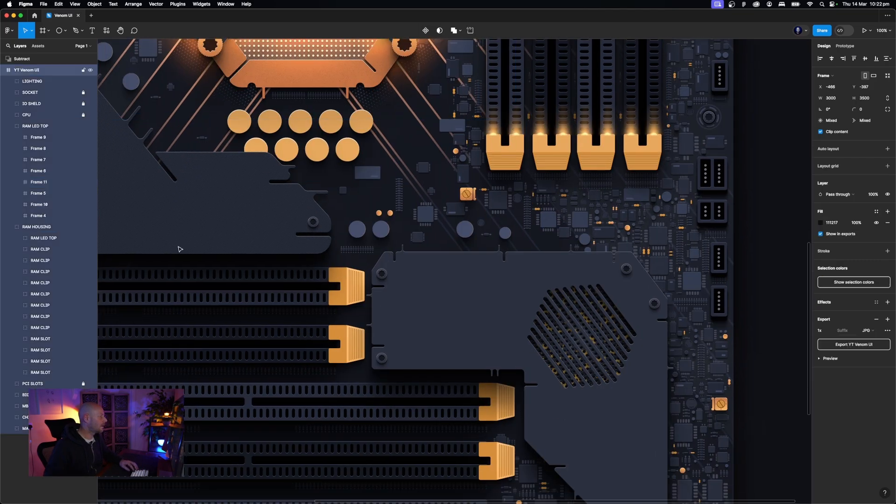
left_click(75, 126)
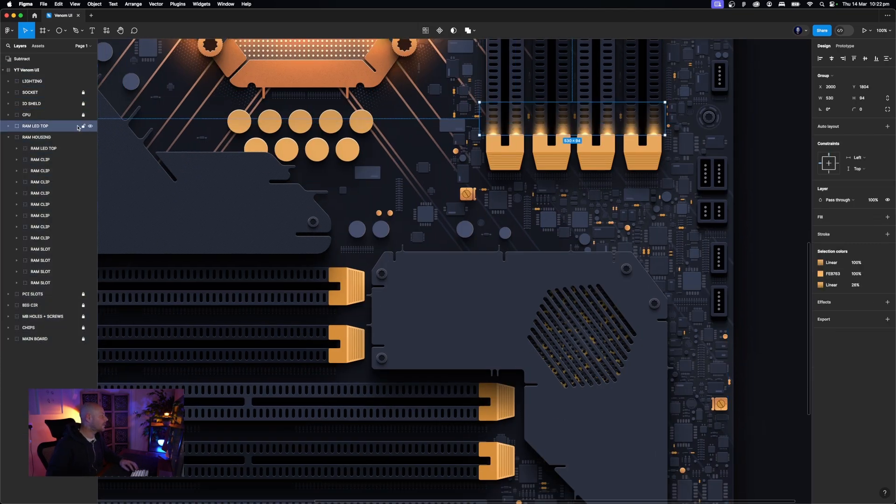
left_click(66, 137)
left_click(8, 138)
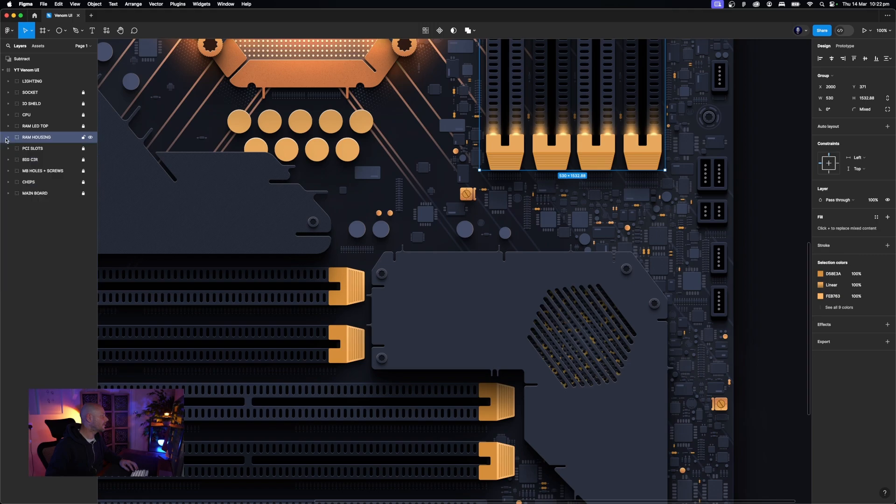
left_click(83, 137)
Unlock and expand the PCI SLOTS group, keeping its RAM CLIP subgroups collapsed
left_click(64, 149)
left_click(84, 148)
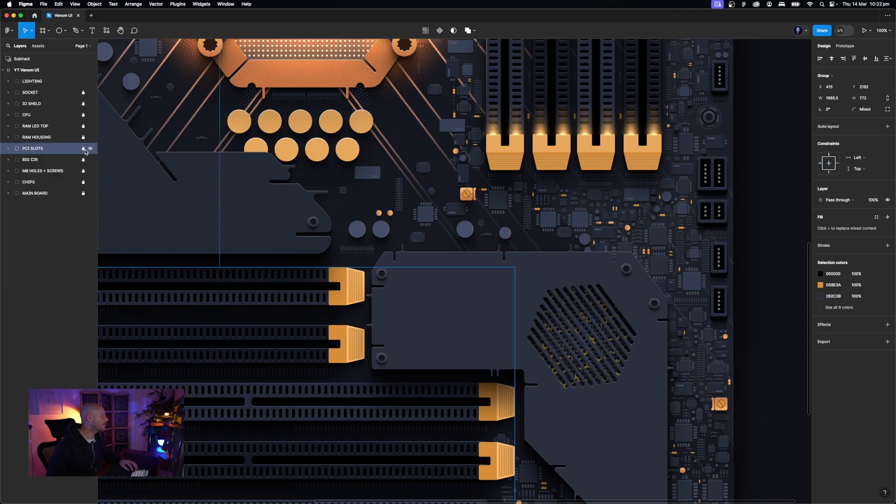
left_click(8, 148)
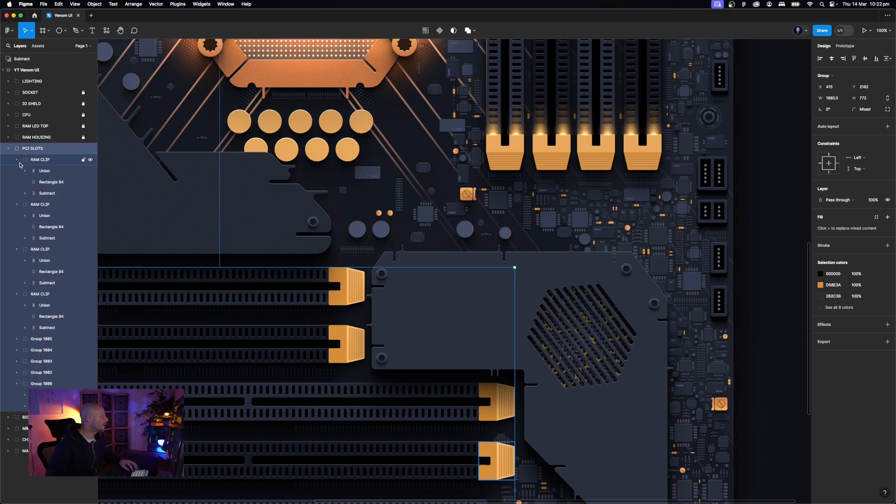
left_click(17, 170)
left_click(17, 182)
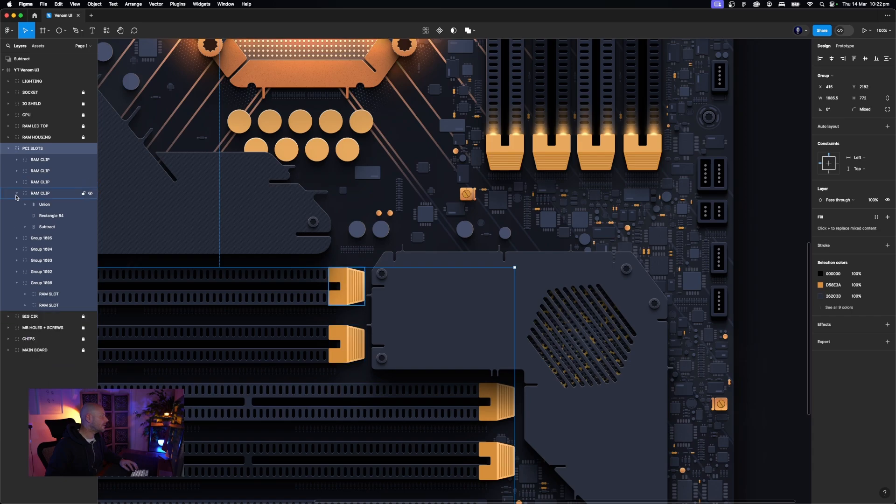
left_click(17, 193)
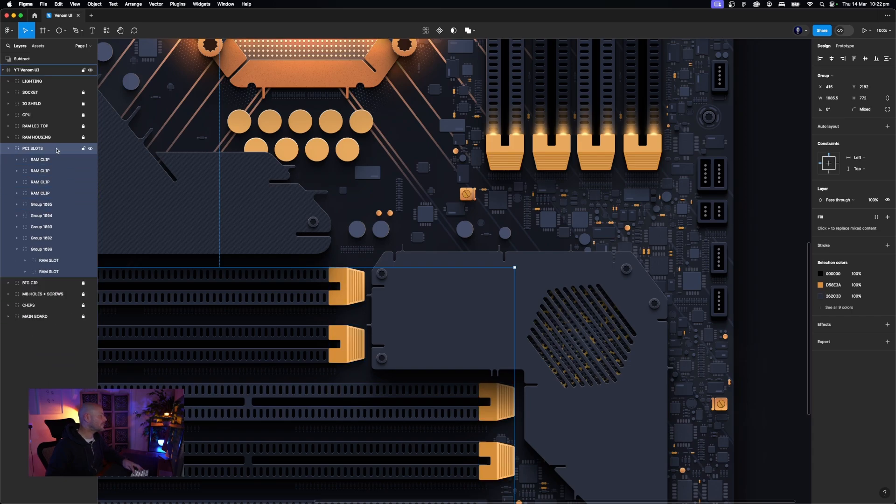
Paste the glow frame into PCI SLOTS, rotate it 90°, fit it against the uppermost clip's upper arm, and duplicate it onto the lower arm
key("super+v")
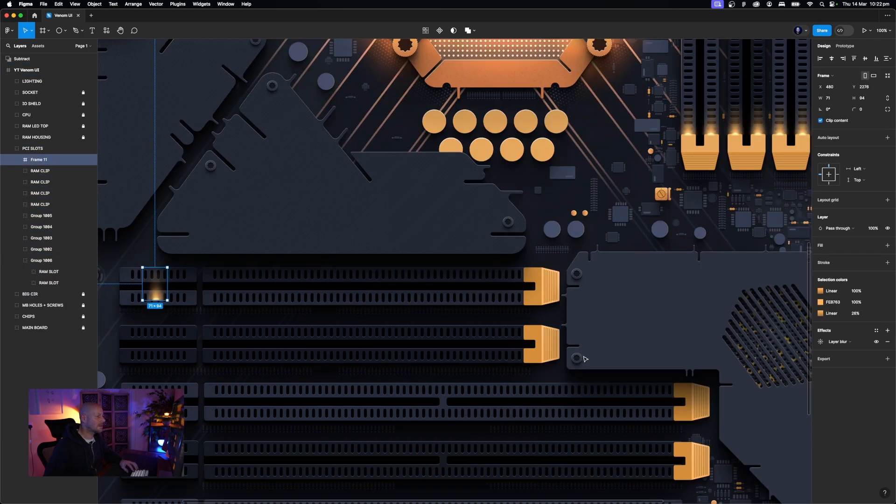
left_click_drag(157, 296, 520, 278)
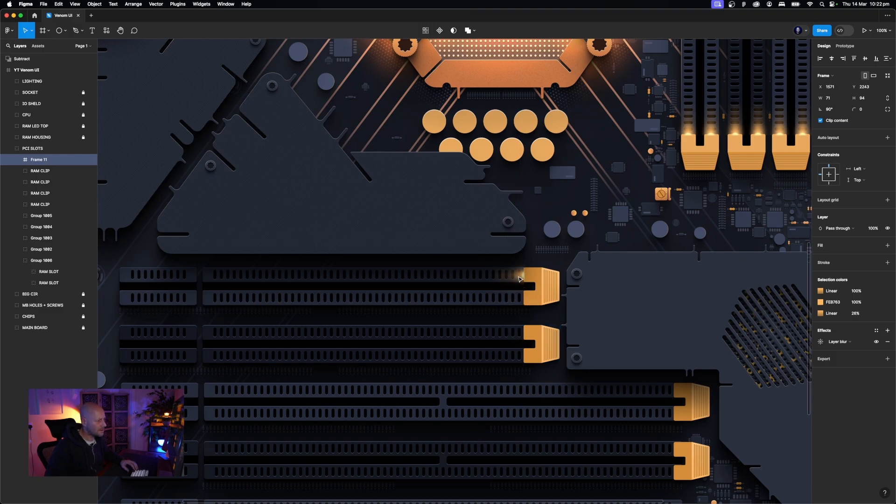
left_click_drag(521, 279, 520, 301)
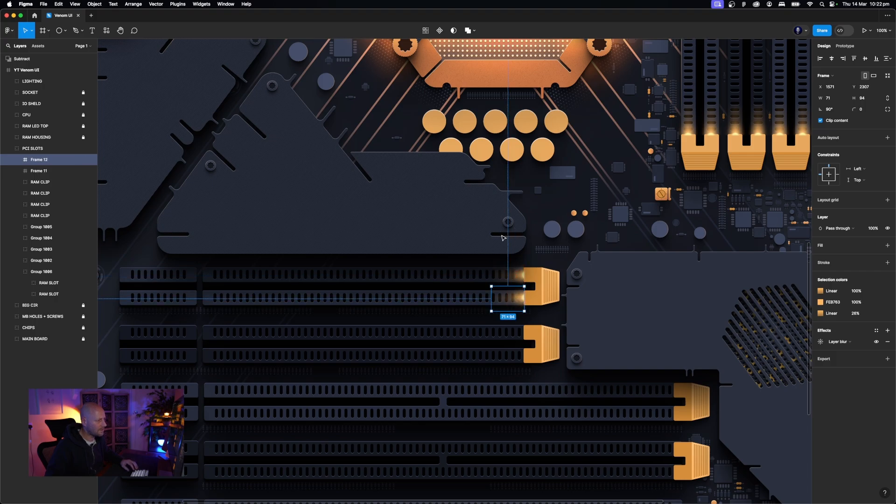
Duplicate the rotated glow frame onto both arms of the second PCI slot clip
scroll(508, 284, "down", 2)
scroll(509, 285, "right", 2)
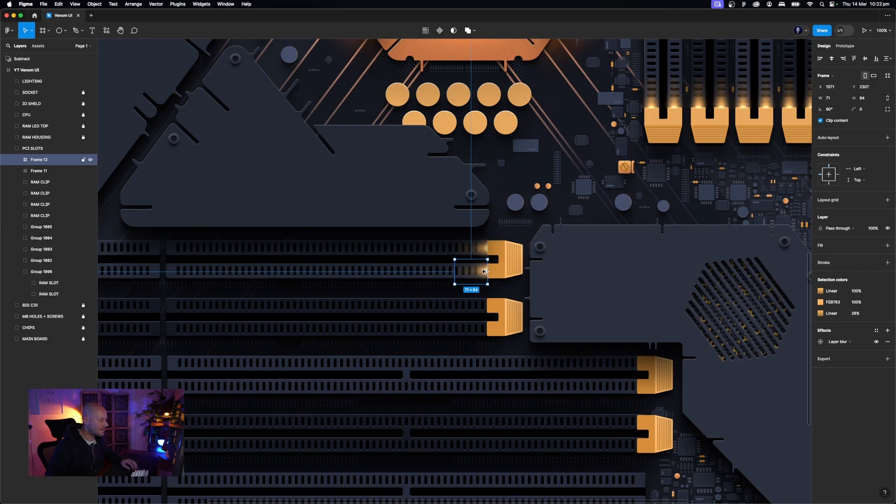
key("super+d")
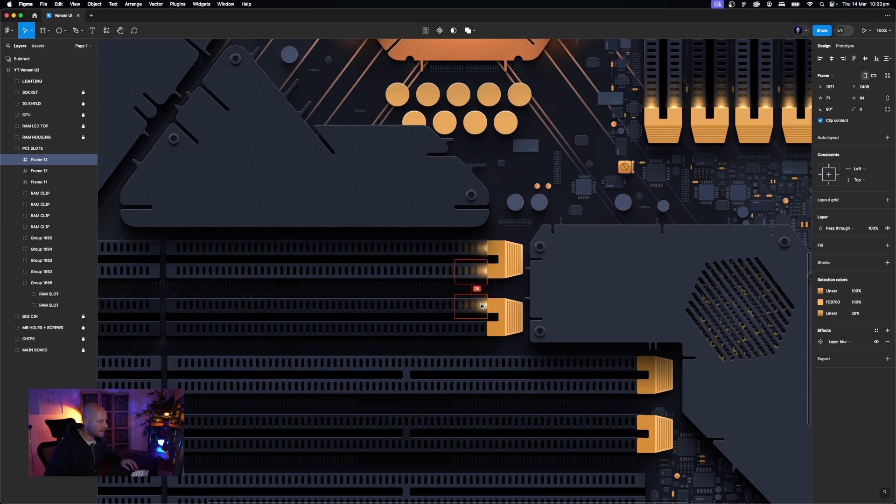
key("super+d")
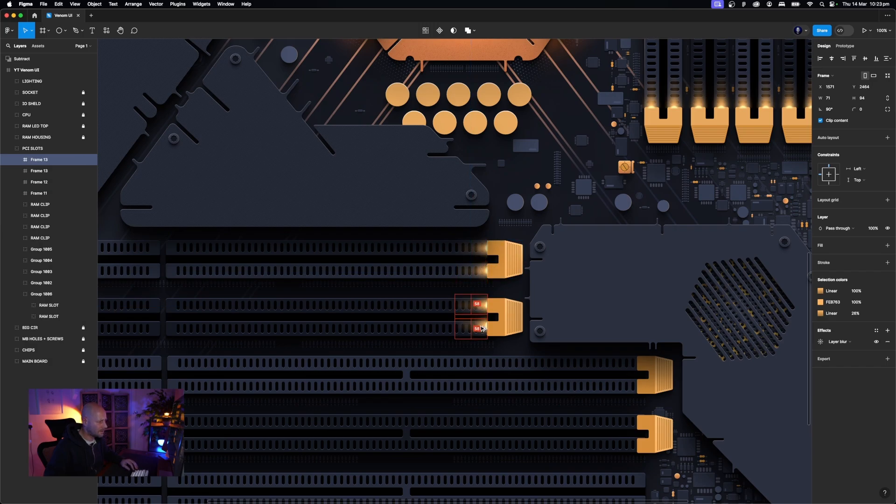
Duplicate the rotated glow frame onto both arms of the third and fourth PCI slot clips
left_click_drag(483, 329, 546, 279)
left_click(562, 280)
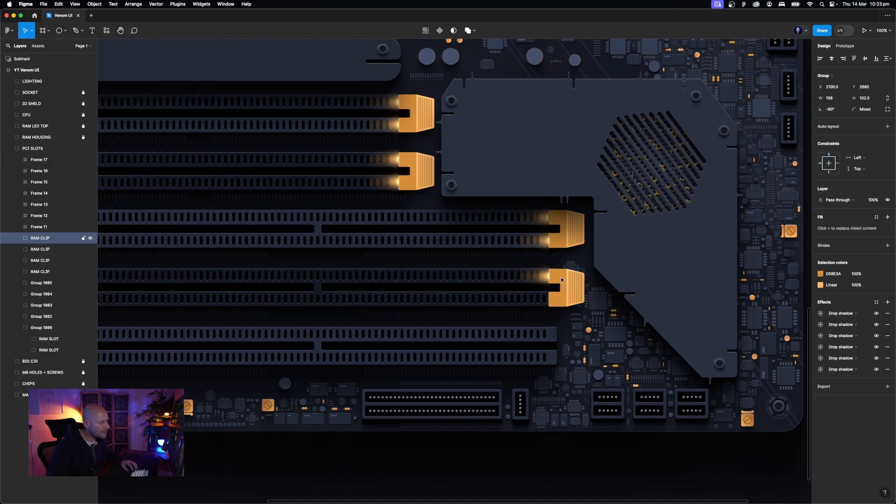
left_click(543, 279)
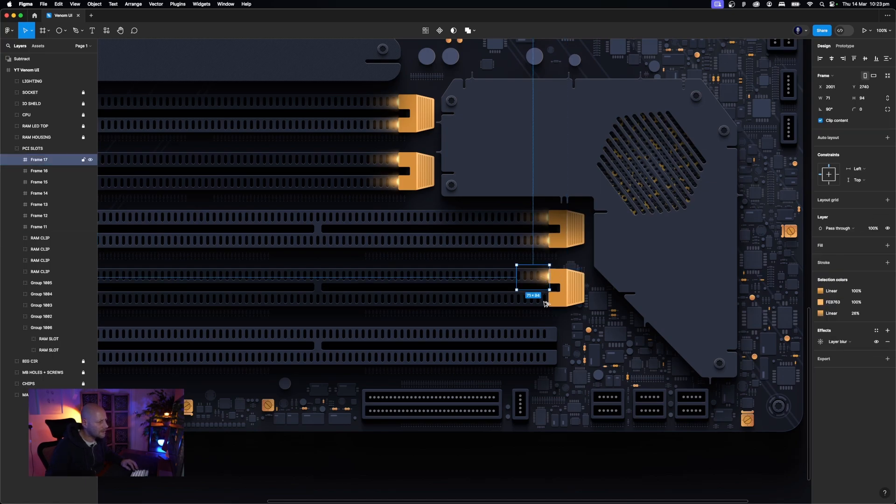
key("super+d")
Duplicate the fourth gold clip onto the end of the lowest PCI slot and copy glow frames onto both of its arms
left_click(574, 300)
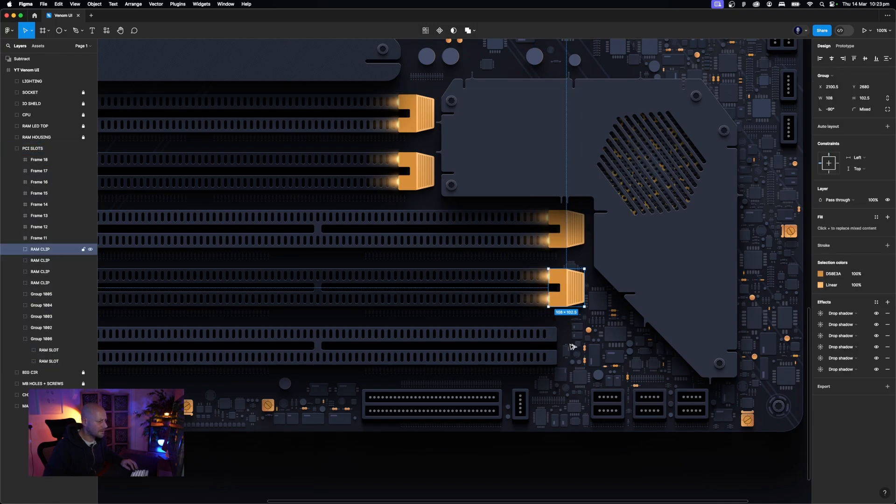
left_click_drag(573, 347, 573, 353)
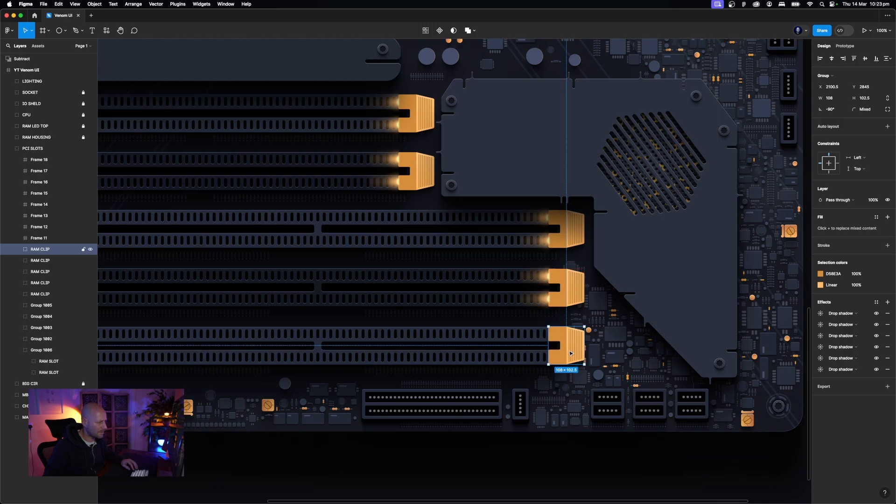
left_click(548, 303)
left_click_drag(549, 302, 549, 359)
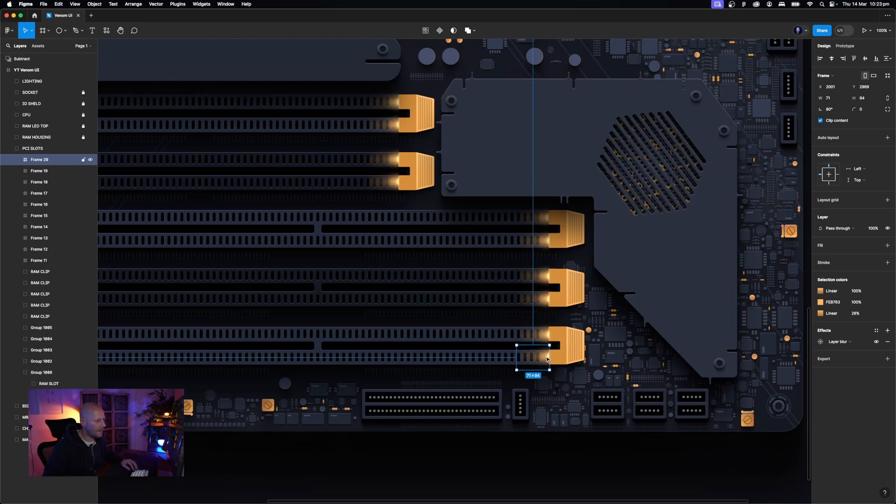
Review the RAM and PCI clip glows on the whole motherboard at 25% and up close at 100%
key("minus")
key("minus")
left_click(676, 293)
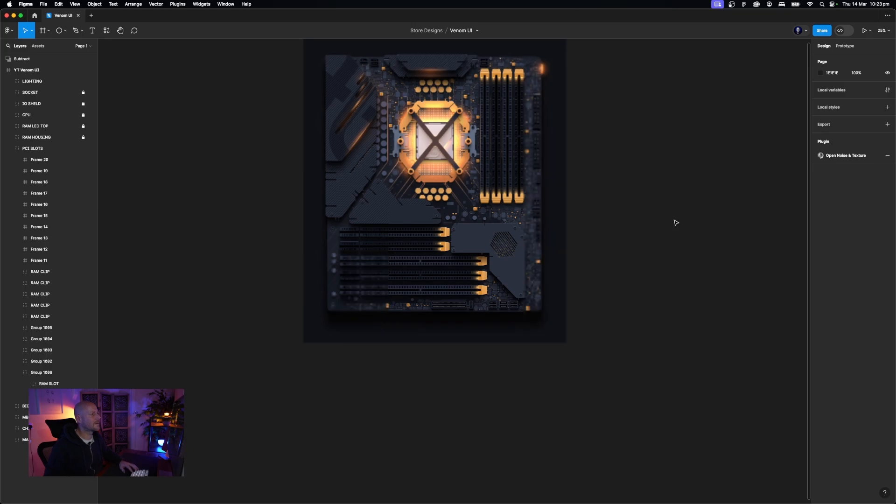
left_click_drag(622, 186, 640, 246)
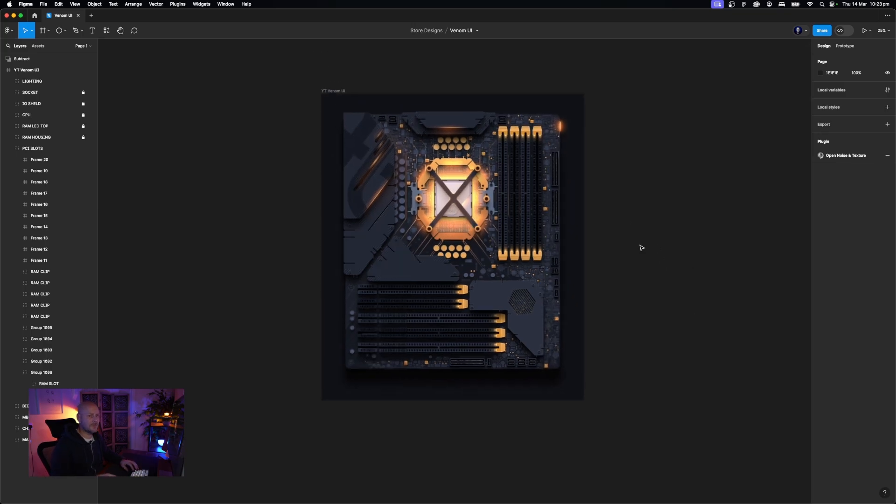
key("plus")
key("plus")
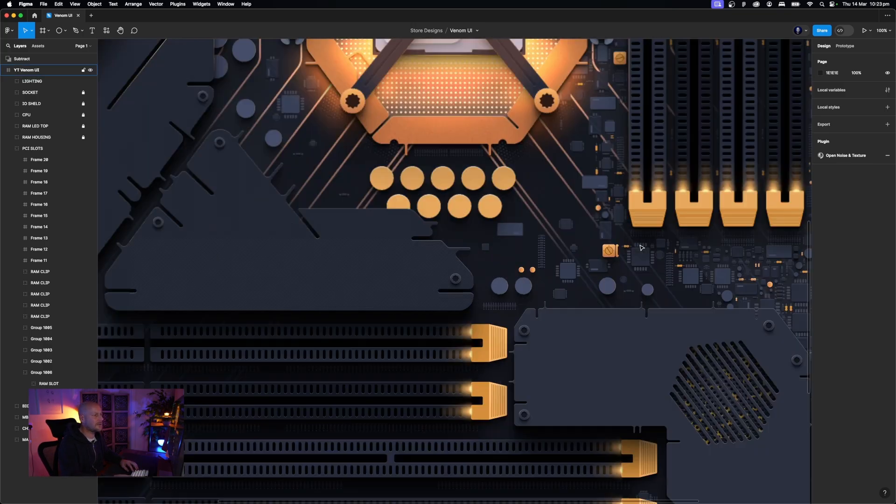
scroll(642, 248, "up", 5)
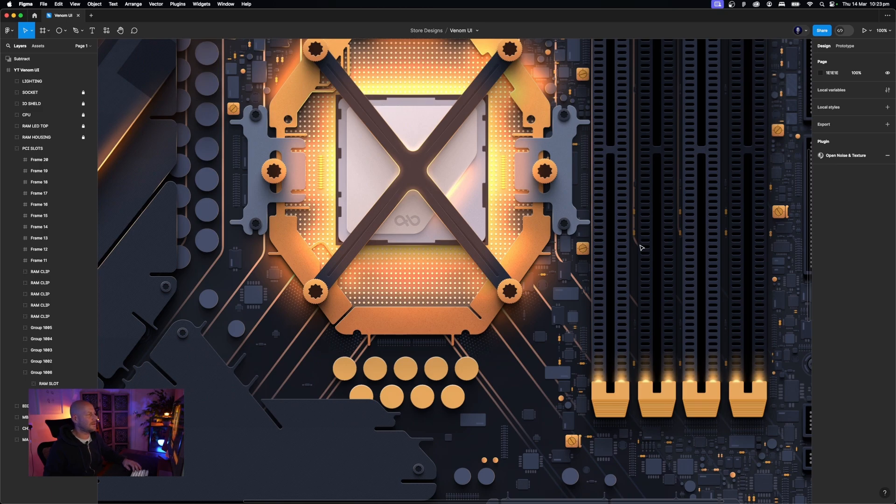
Collapse and lock the PCI SLOTS group, and expand the LIGHTING group to list its layers
left_click(12, 152)
left_click(8, 149)
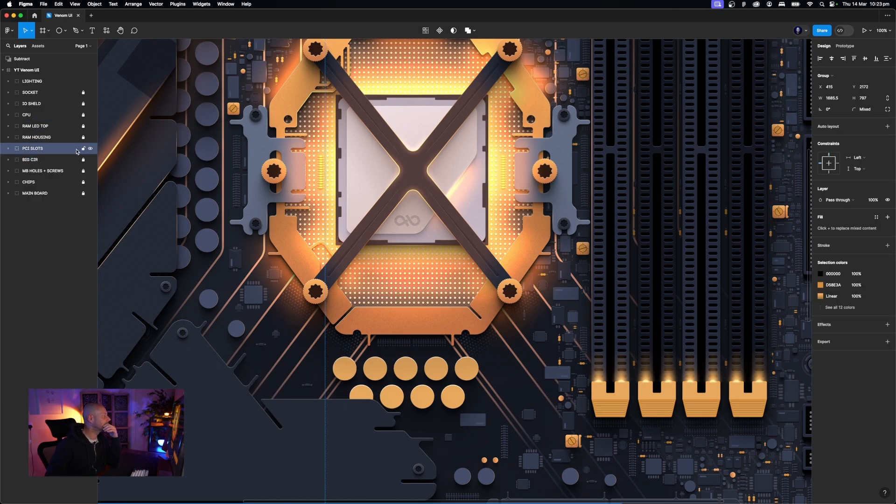
left_click(6, 82)
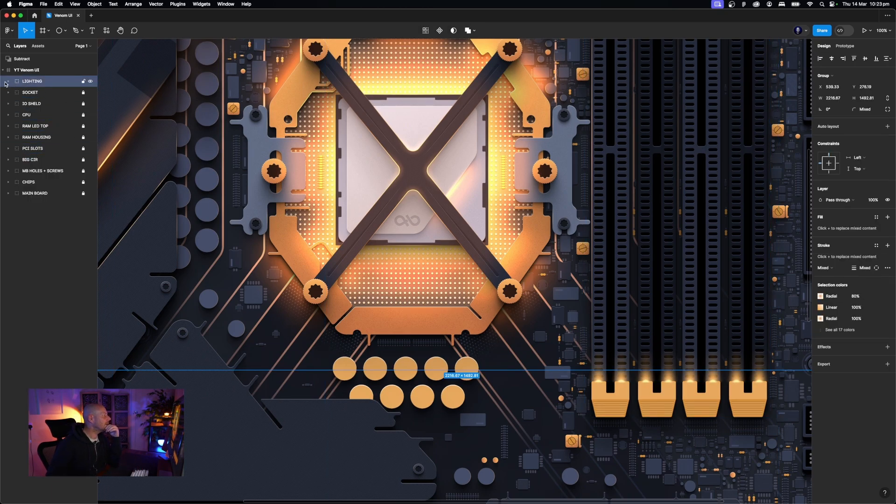
left_click(9, 82)
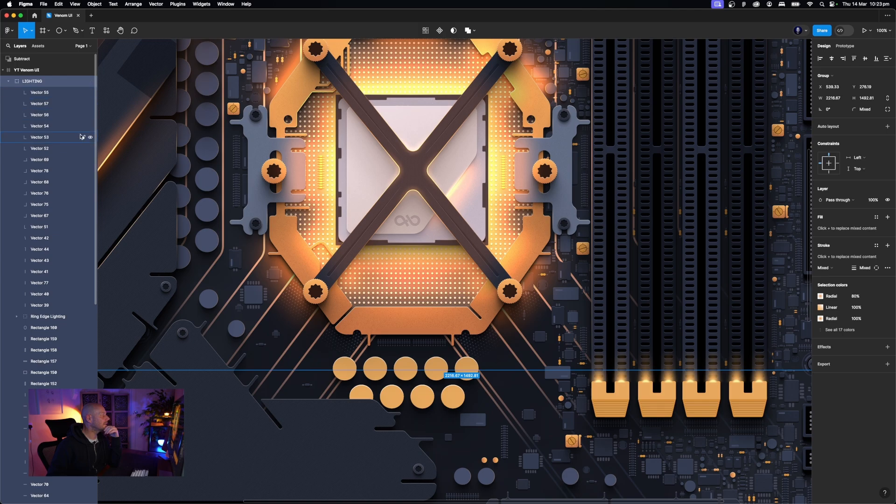
scroll(556, 177, "up", 5)
scroll(556, 177, "right", 3)
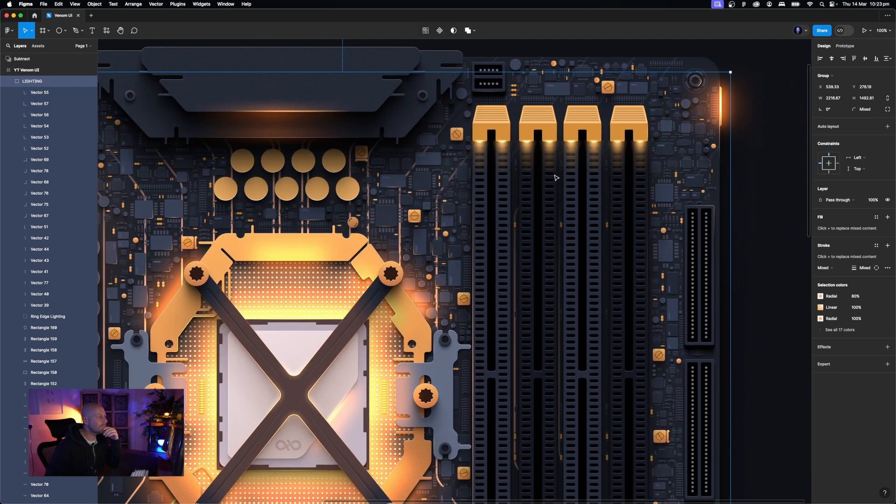
Copy the glow line under the first RAM clip's left arm onto the slot's first hole and shorten it to 20.75
left_click(483, 140)
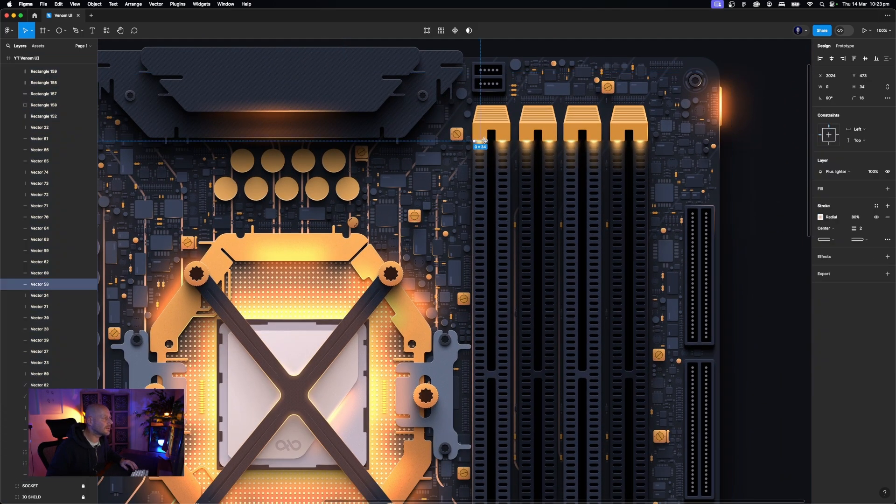
left_click(482, 206)
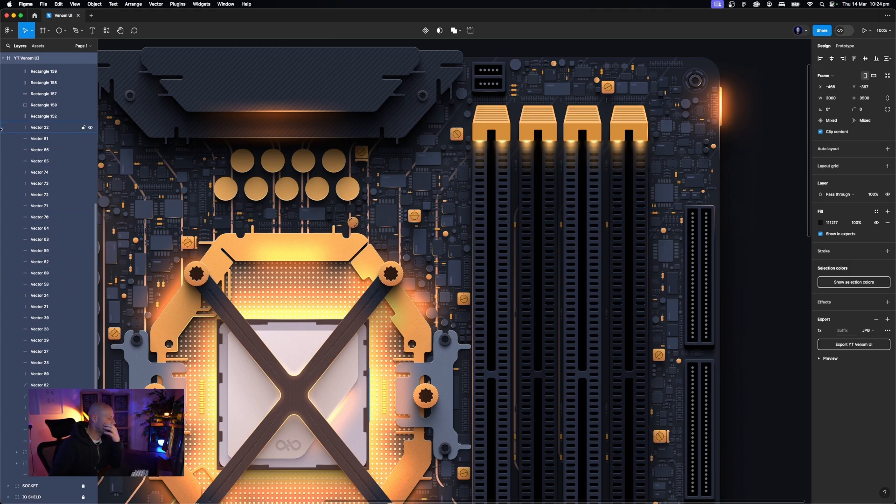
left_click(481, 142)
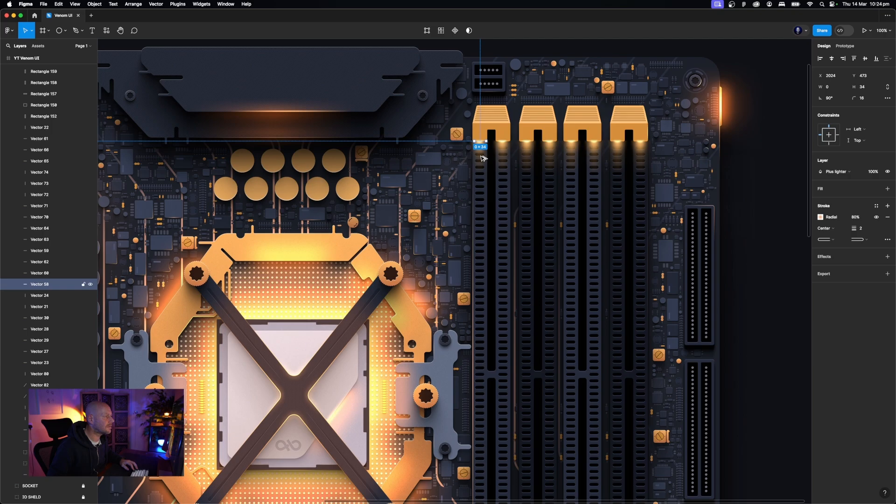
left_click_drag(480, 142, 481, 157)
key("super+equal")
key("super+equal")
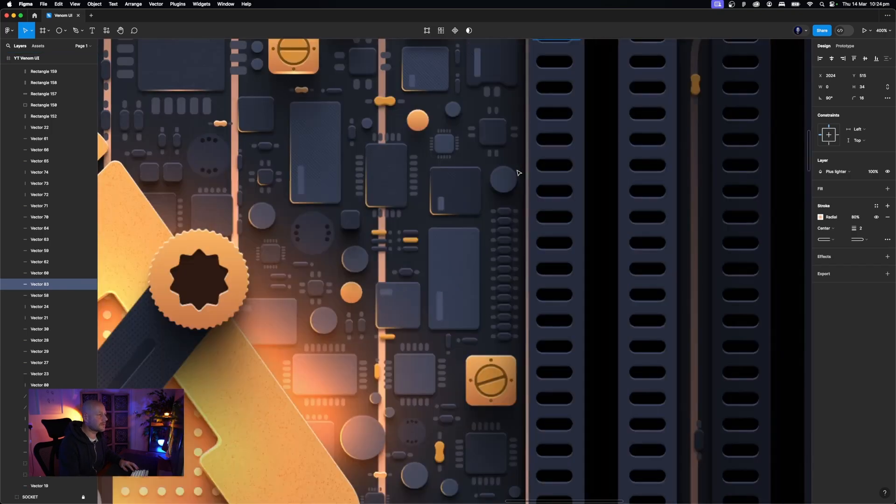
scroll(518, 172, "up", 10)
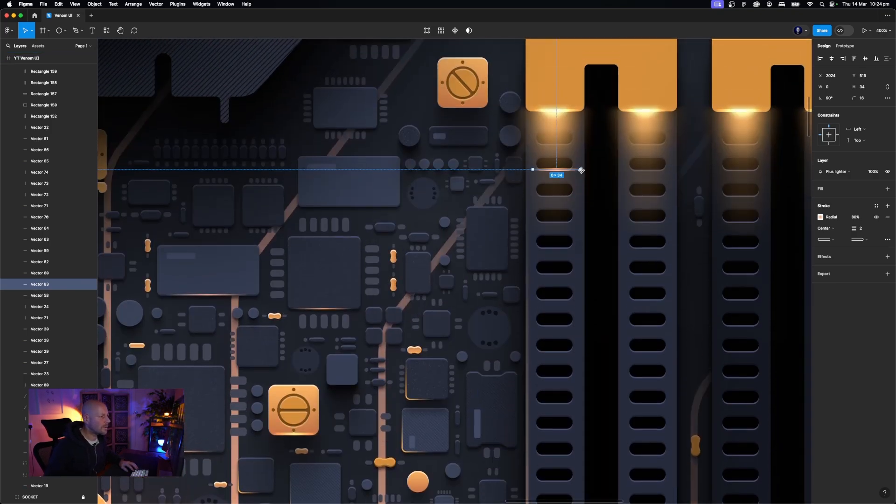
left_click_drag(581, 170, 555, 145)
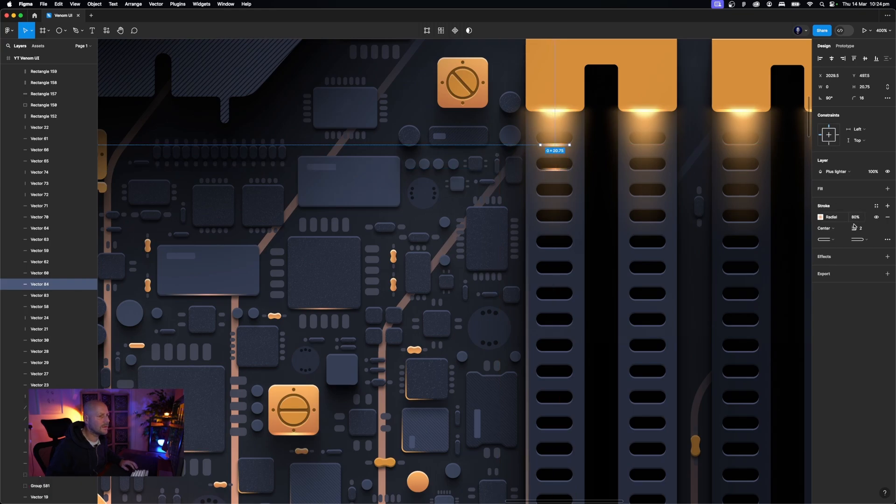
Set the first hole's glow line to a stroke weight of 1 and delete the spare copy at the second hole
left_click(862, 229)
type("1")
key("Return")
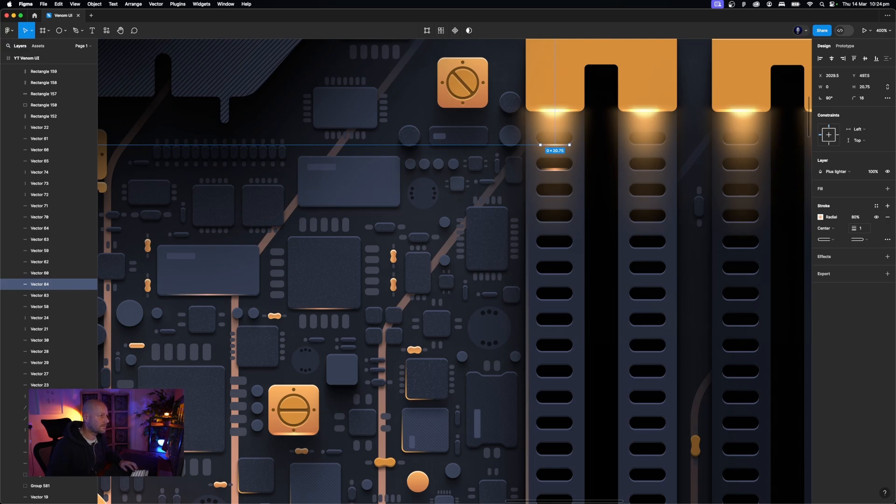
left_click(51, 295)
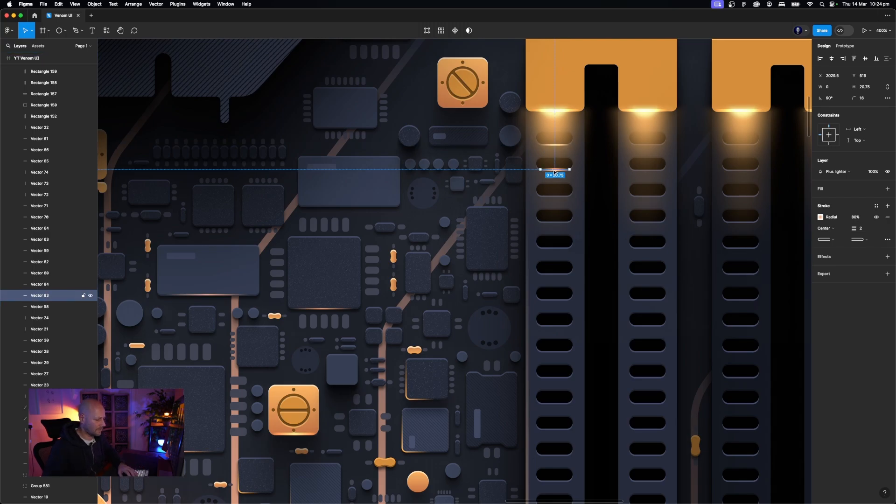
Duplicate the thin glow line nine times down the column so it lights the lower edges of the second through tenth holes
left_click(562, 146)
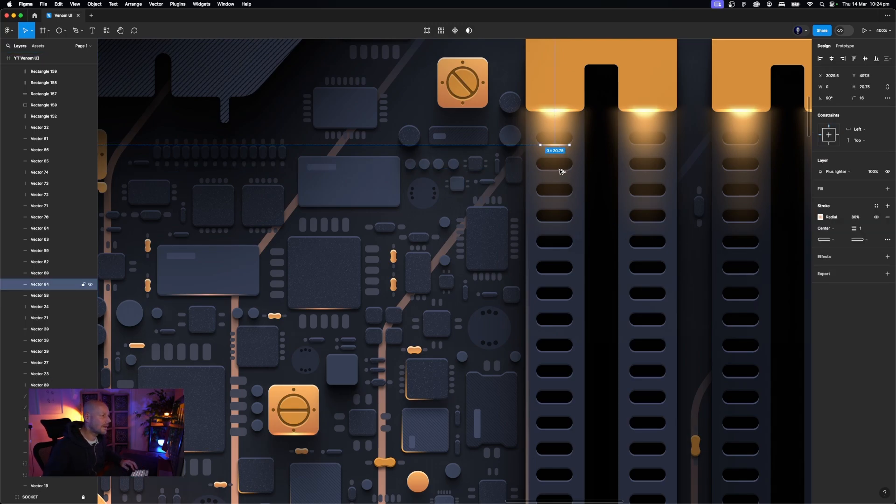
left_click_drag(559, 169, 560, 172)
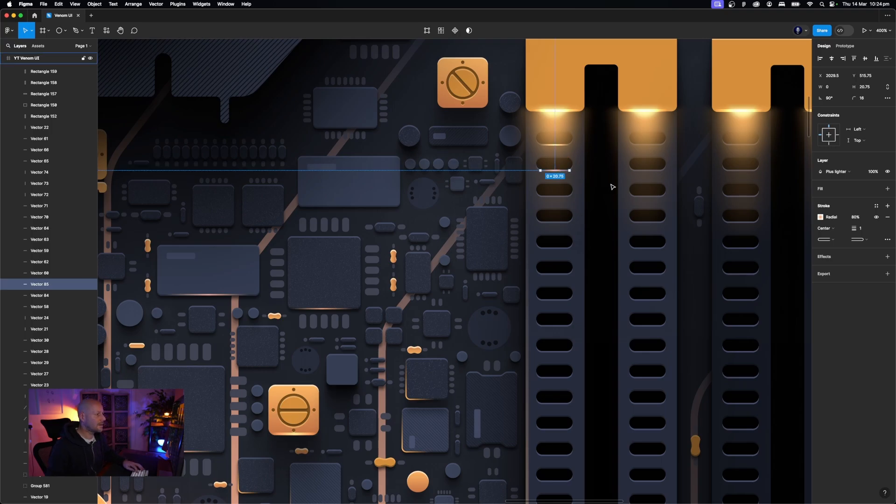
key("super+d")
key("super+d")
key("super+d")
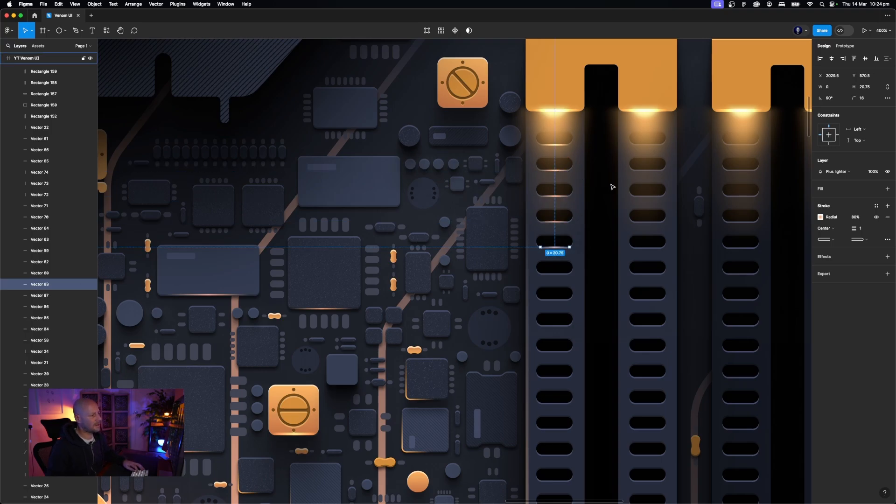
key("super+d")
key("super+d")
key("super+d")
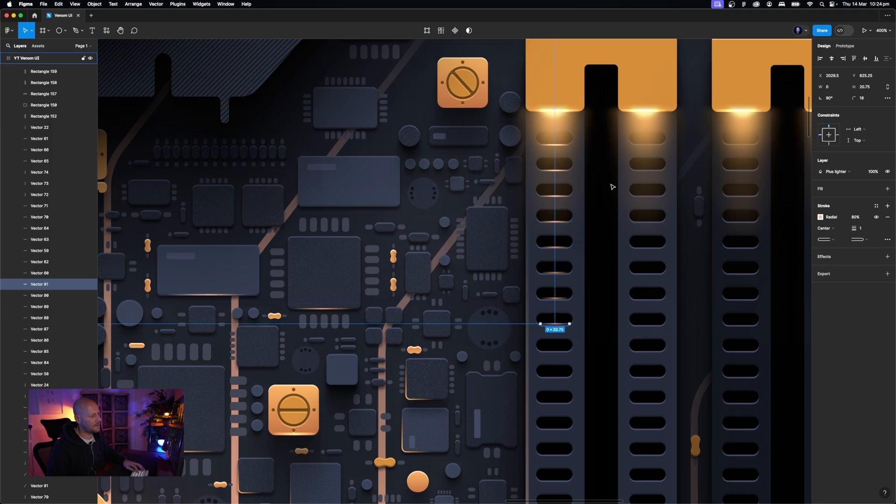
key("super+d")
key("super+d")
Check each copied glow line and nudge the misaligned ones onto the lower edges of their holes
left_click(556, 251)
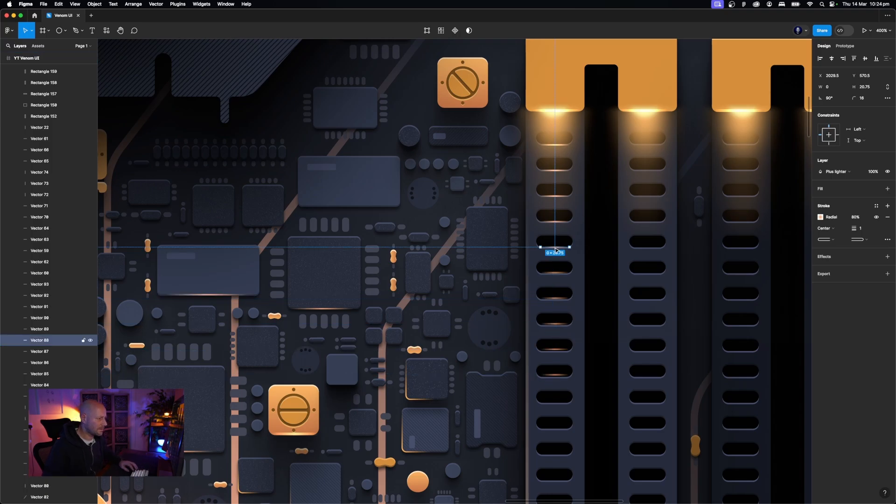
left_click(556, 223)
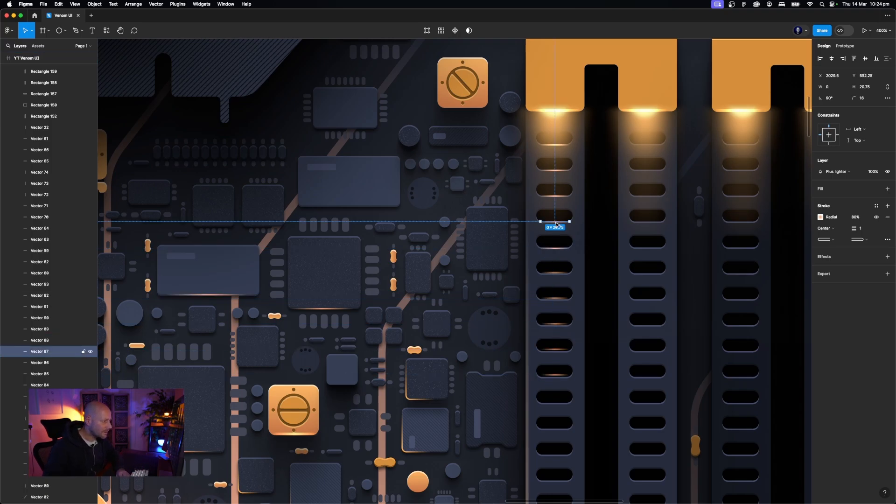
left_click(557, 274)
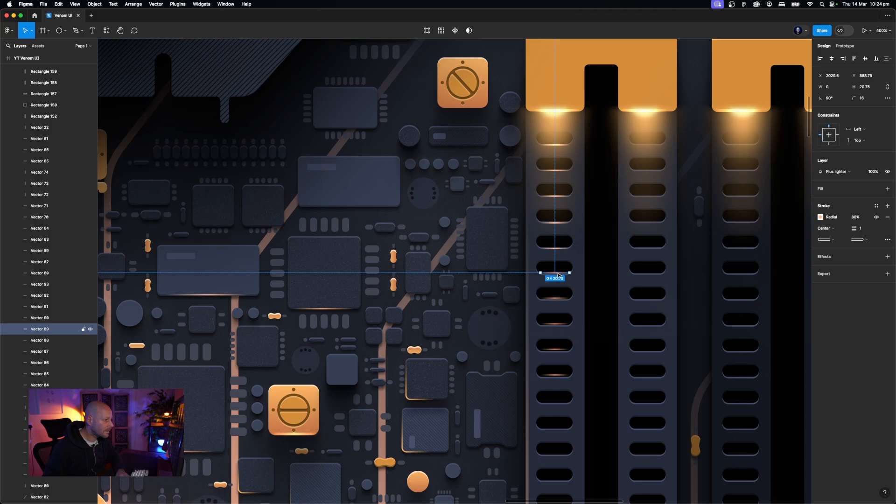
left_click(561, 299)
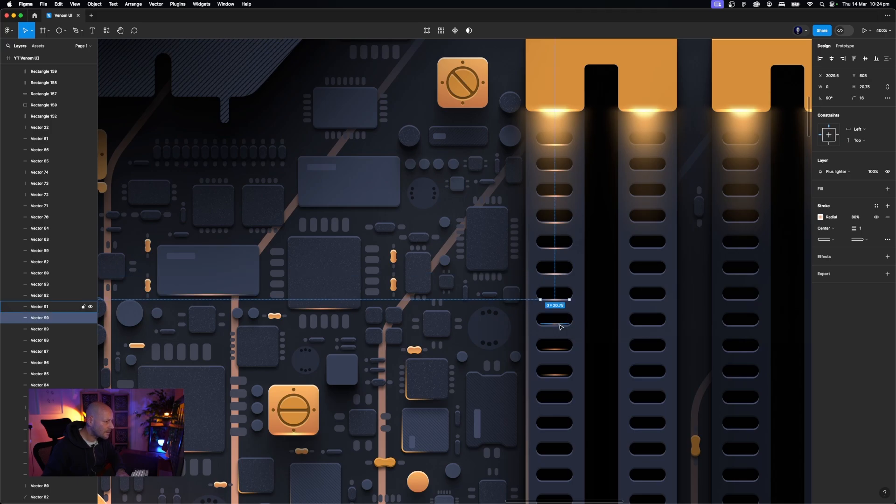
left_click(562, 326)
left_click(560, 351)
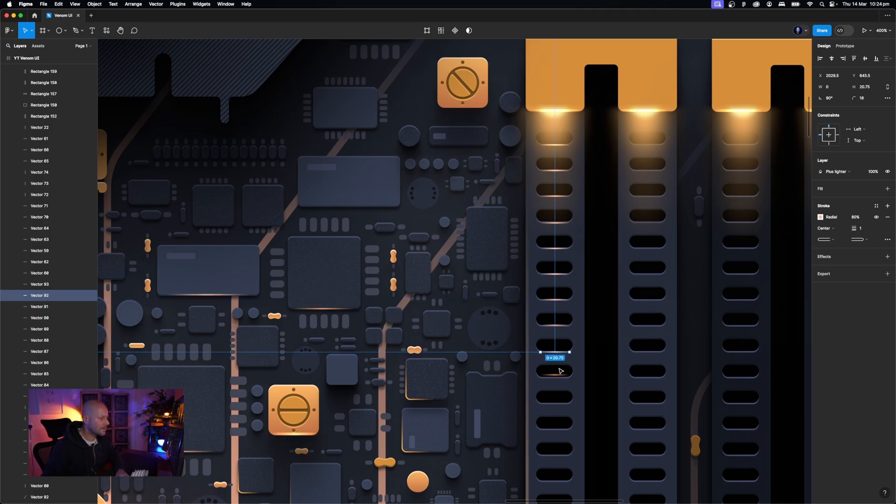
left_click(560, 376)
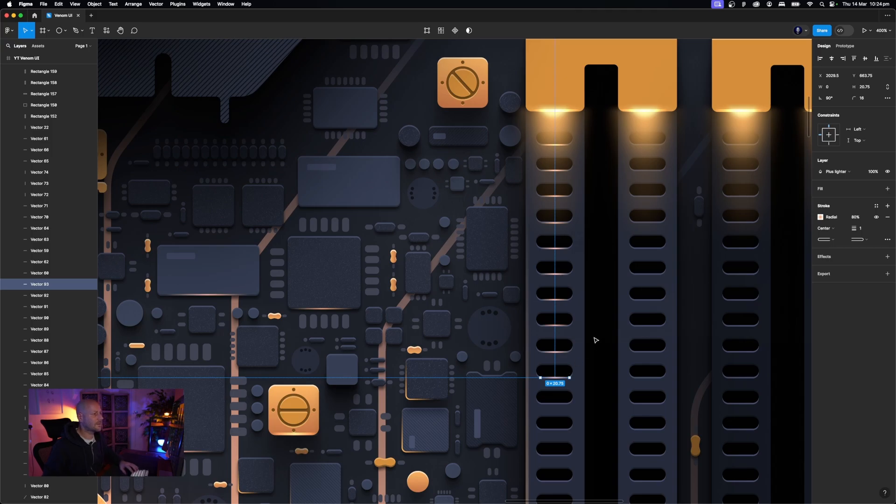
Shorten the tenth hole's glow line to 12.25 and copy it onto the eleventh hole with a length of 8.75
scroll(596, 340, "down", 5)
scroll(596, 341, "right", 3)
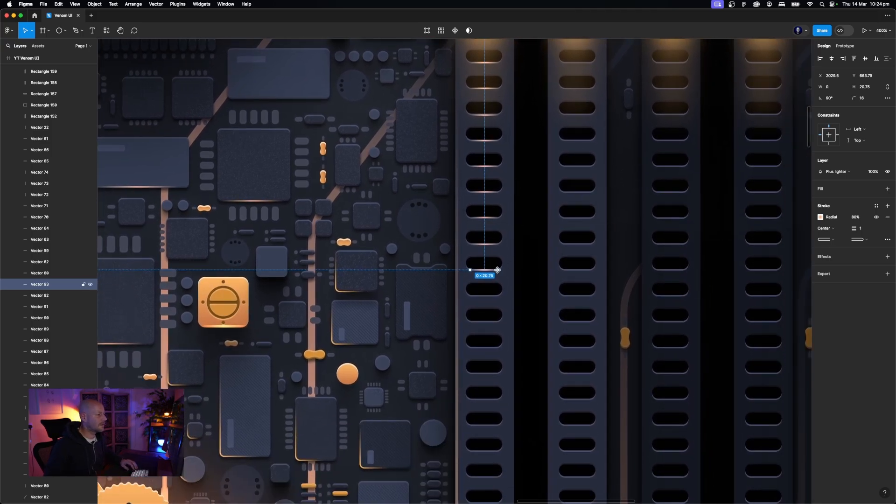
left_click_drag(498, 270, 493, 270)
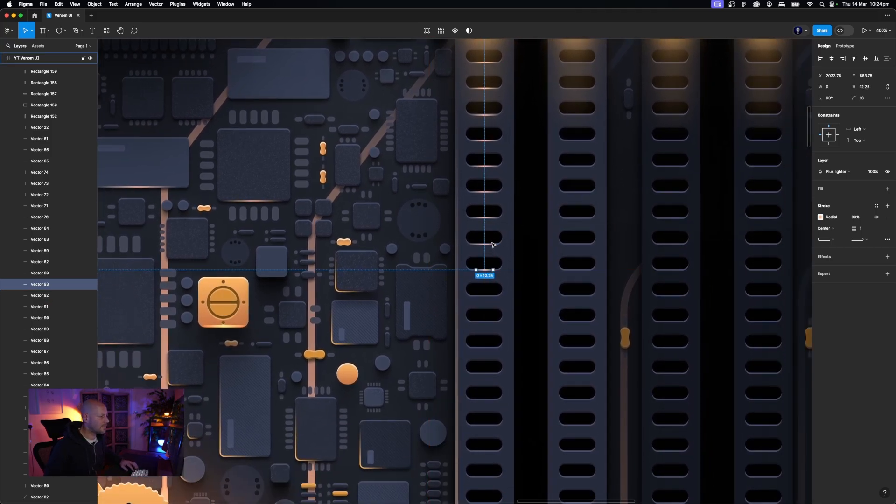
left_click(493, 246)
left_click(490, 244)
left_click(489, 270)
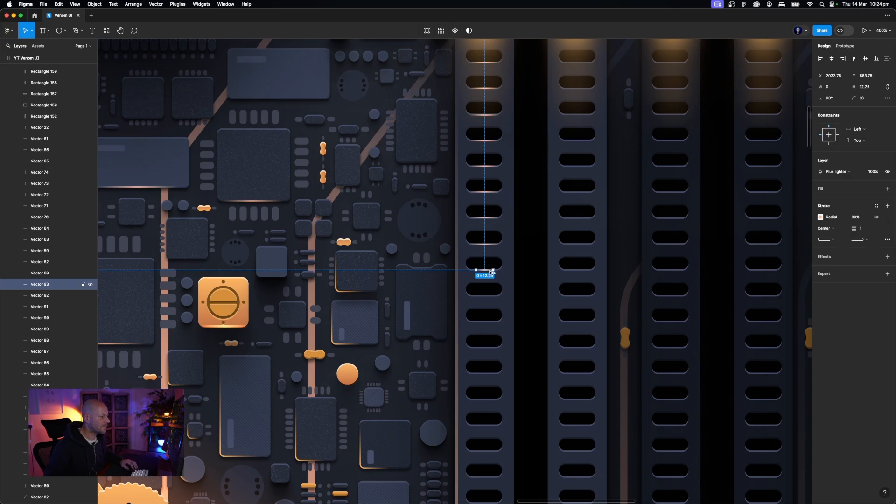
mouse_move(488, 291)
left_mouse_down()
mouse_move(576, 294)
mouse_move(493, 296)
left_mouse_up()
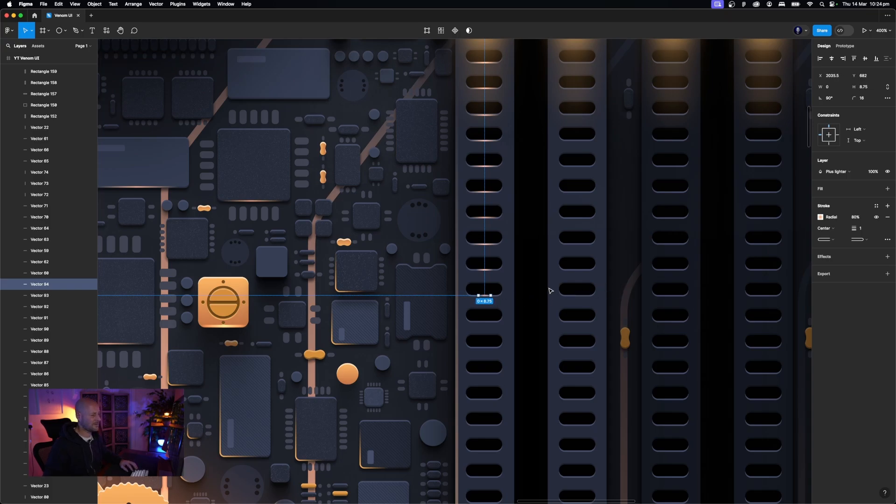
key("Escape")
key("minus")
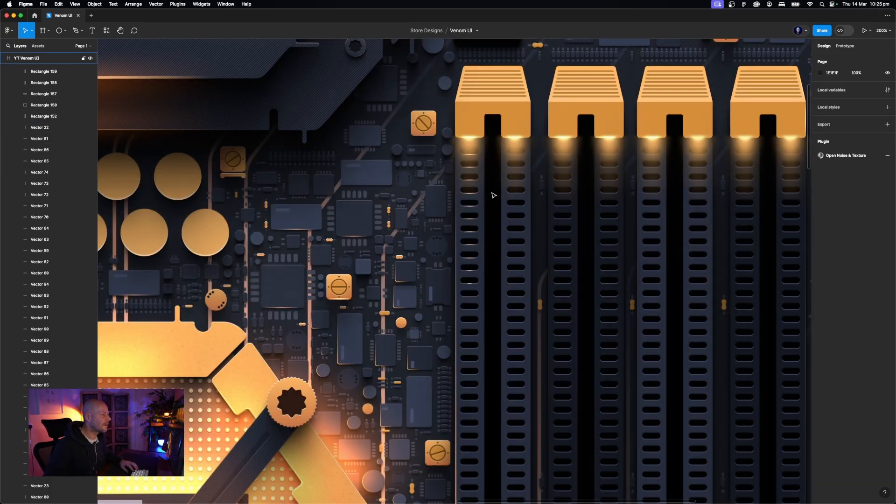
left_click(470, 155)
left_click(471, 168, "shift")
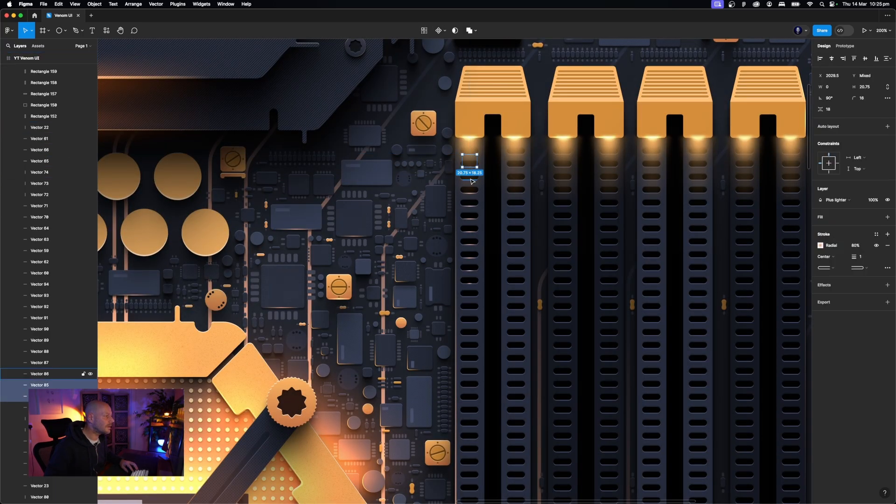
left_click(471, 181, "shift")
left_click(472, 193)
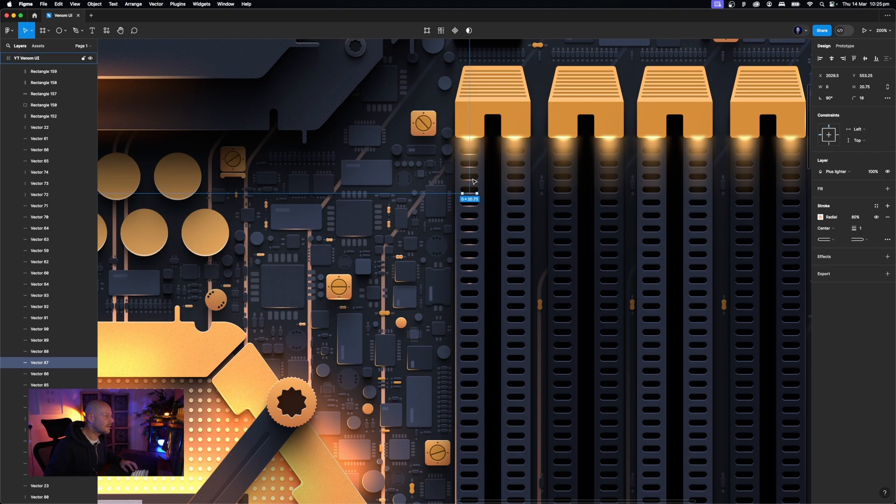
Group all eleven hole-edge glow lines in the first RAM slot's left column
left_click(471, 181)
left_click(471, 167, "shift")
left_click(471, 155, "shift")
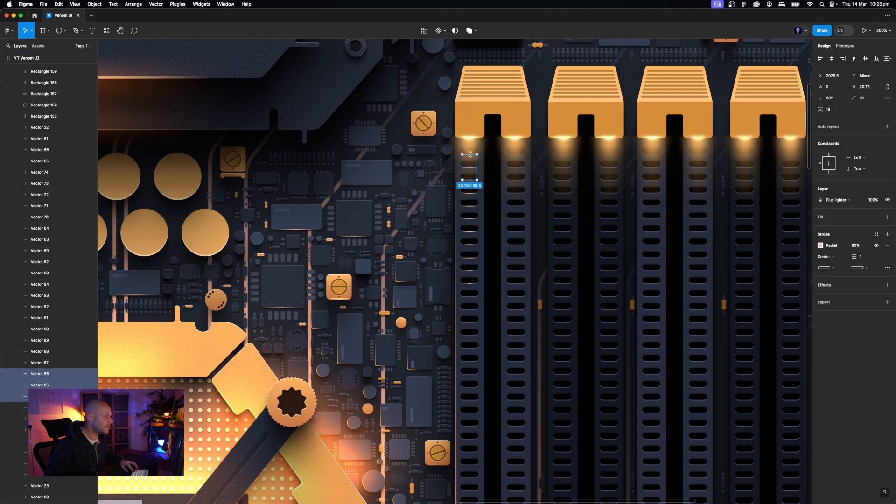
left_click(471, 192, "shift")
left_click(471, 206, "shift")
left_click(472, 218, "shift")
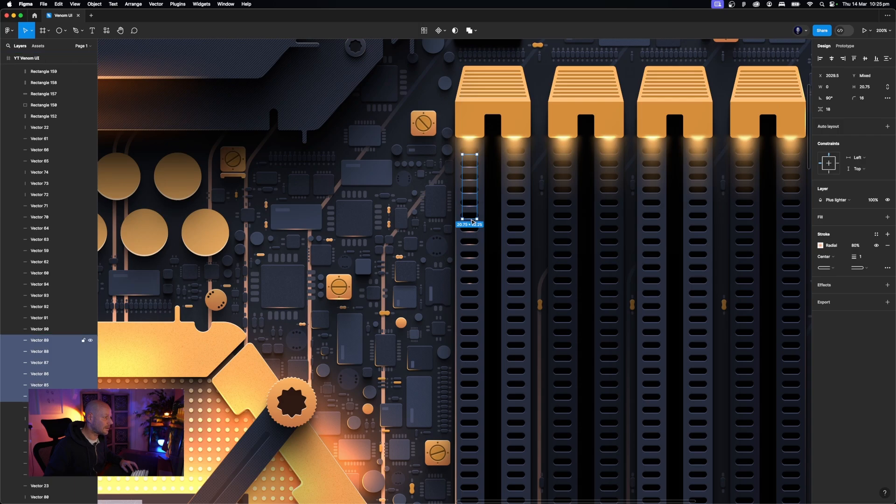
left_click(472, 231, "shift")
left_click(471, 244, "shift")
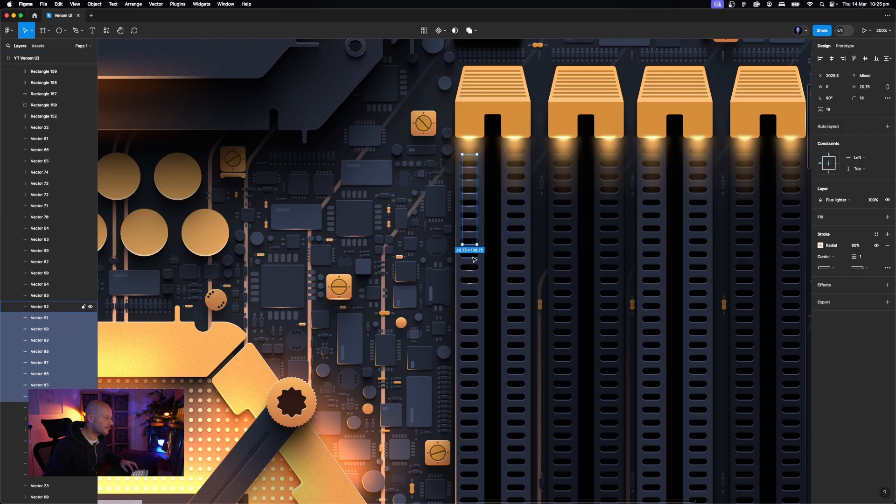
left_click(472, 257, "shift")
left_click(472, 271, "shift")
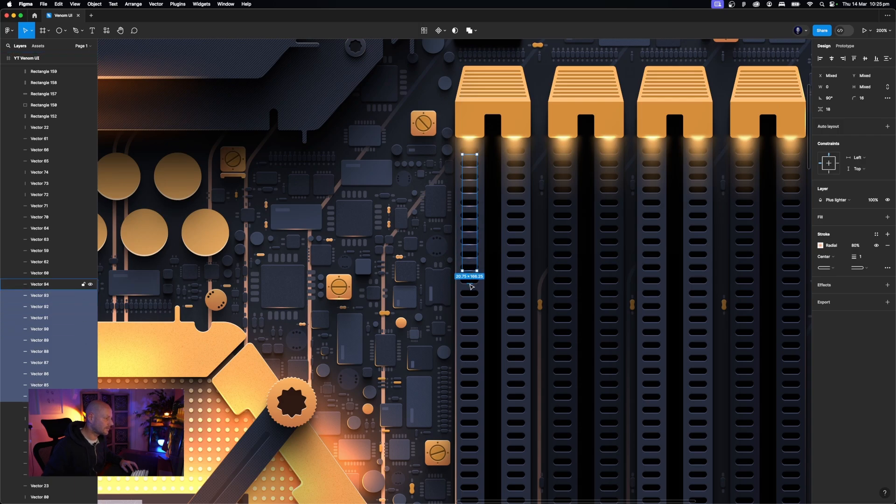
left_click(472, 284, "shift")
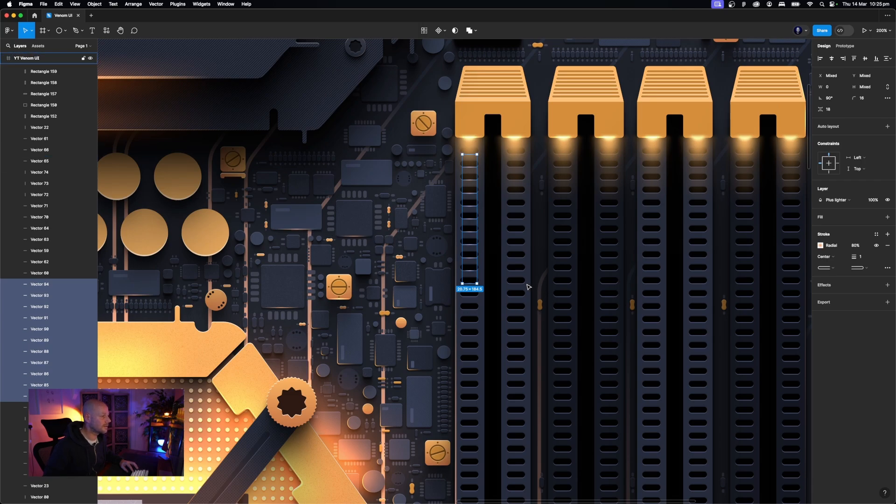
key("super+g")
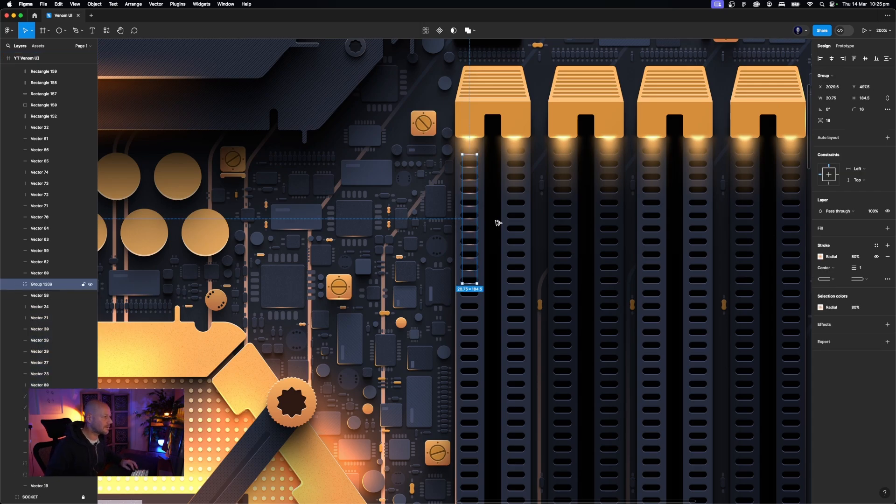
Duplicate the glow-line group onto the first RAM slot's right column and both columns of the second slot, nudging it into alignment
left_click_drag(515, 223, 521, 224)
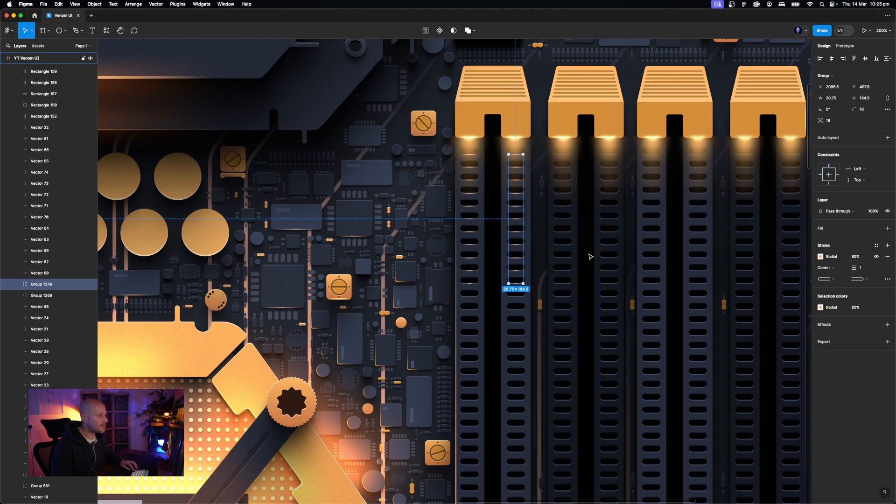
key("super+d")
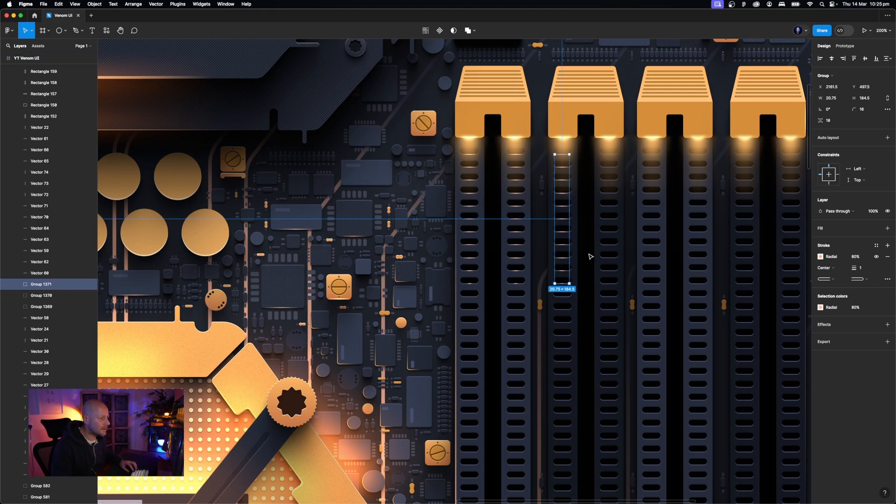
key("Right")
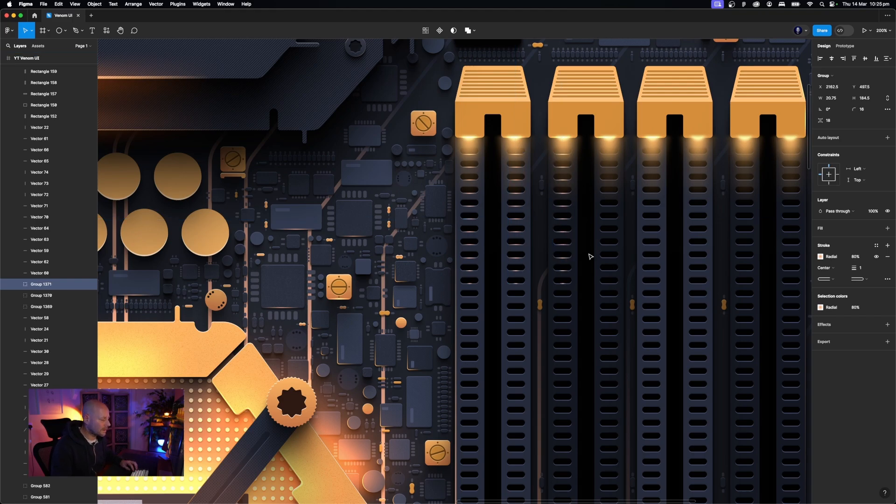
key("super+d")
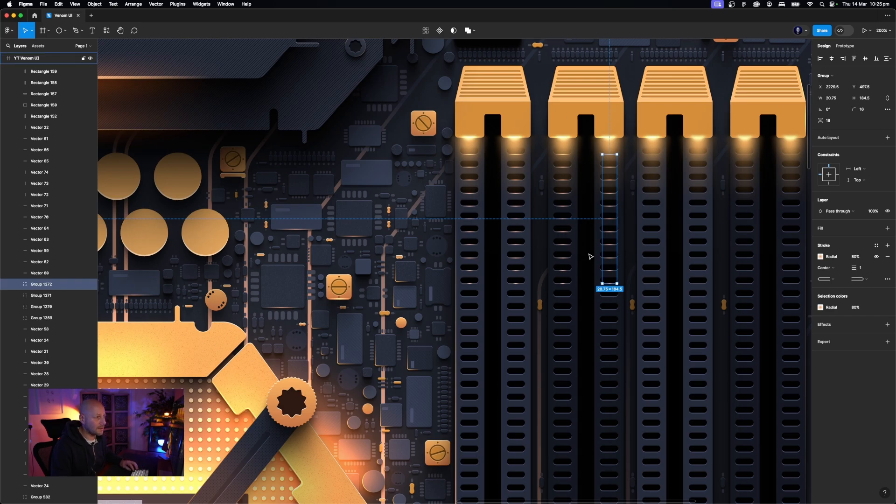
Duplicate the glow-line group onto both columns of the third RAM slot, nudging the copy into alignment with the holes
key("super+d")
key("Left")
key("Left")
key("Left")
key("Left")
key("Left")
key("Left")
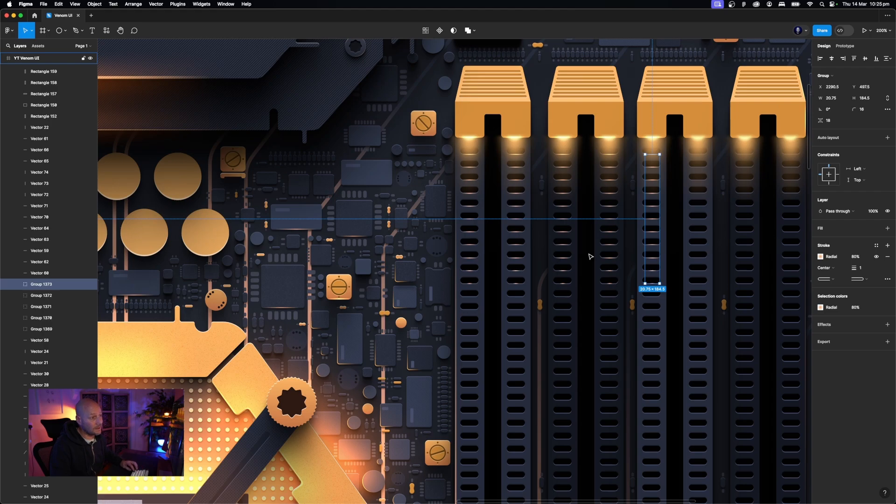
key("super+d")
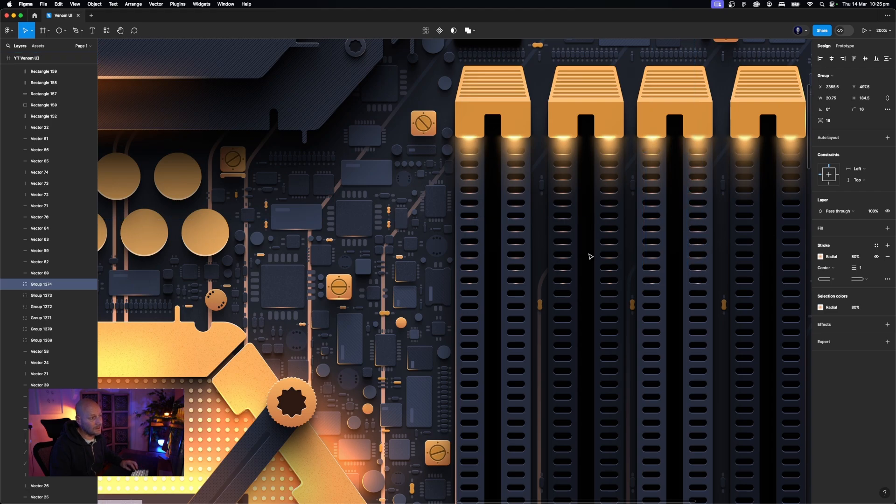
Duplicate the glow-line group onto both columns of the fourth RAM slot and group all eight column groups together
scroll(591, 256, "right", 5)
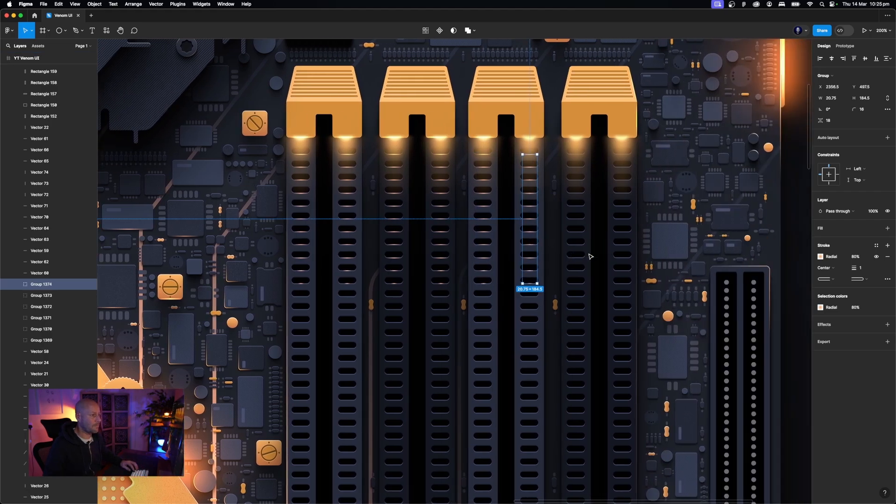
key("super+d")
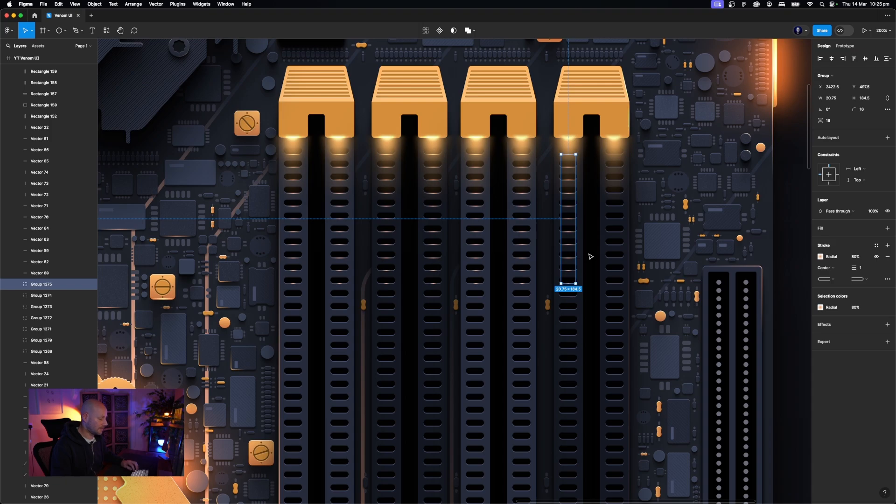
key("super+d")
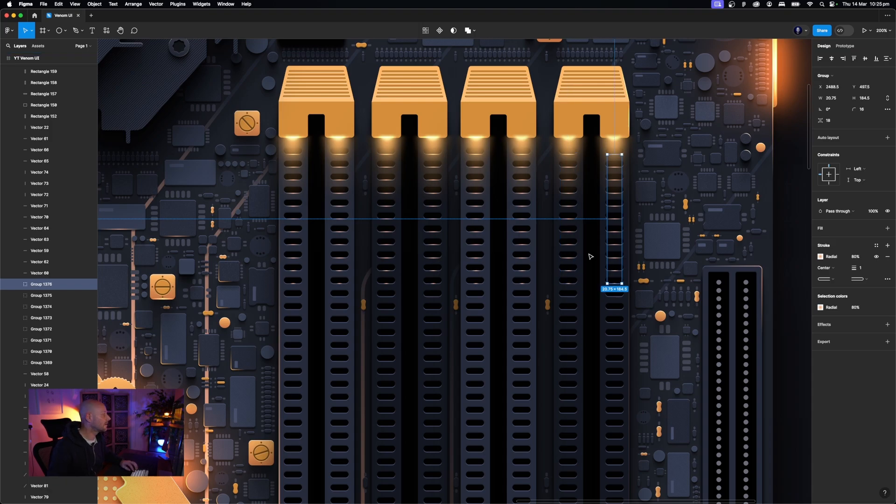
left_click(42, 364, "shift")
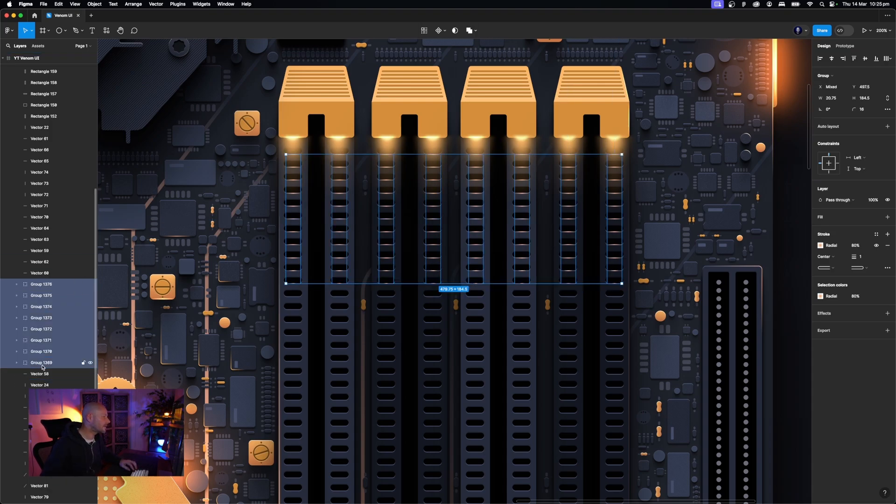
key("super+g")
double_click(41, 284)
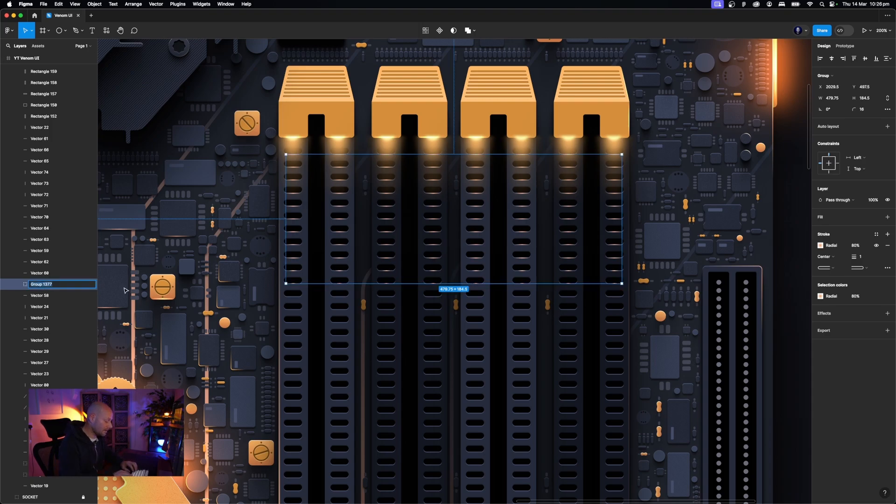
type("Ram Grid L")
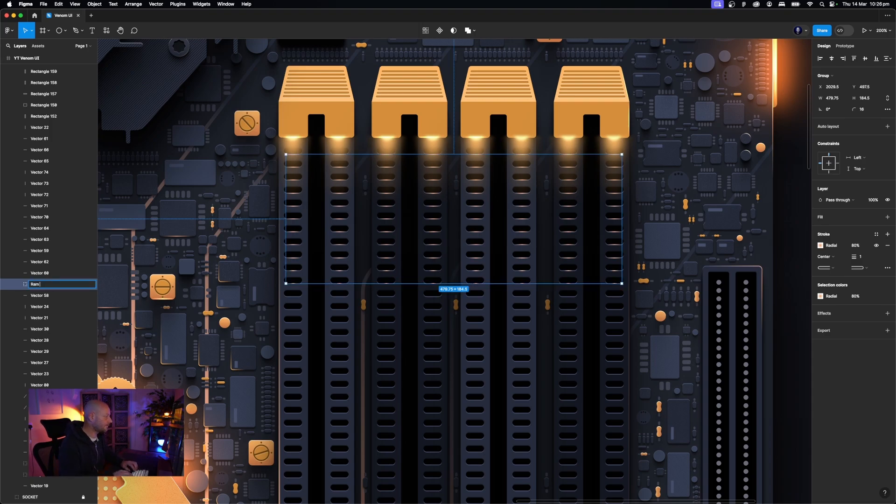
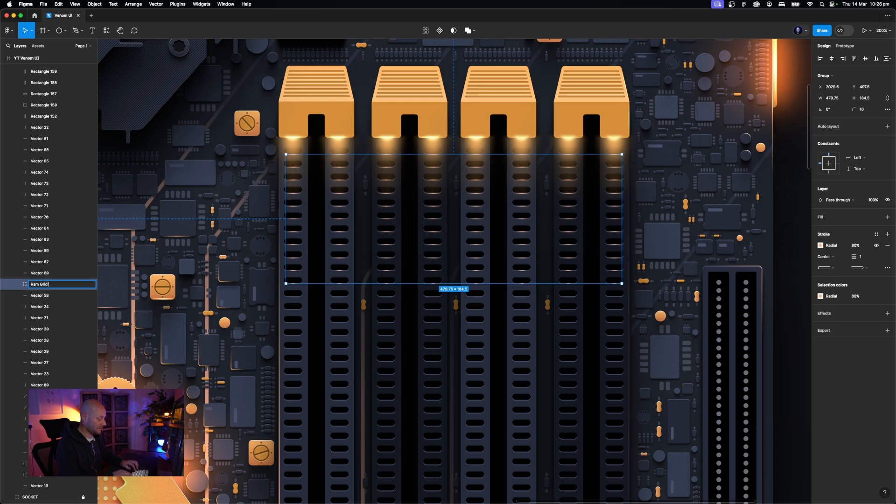
type("igh")
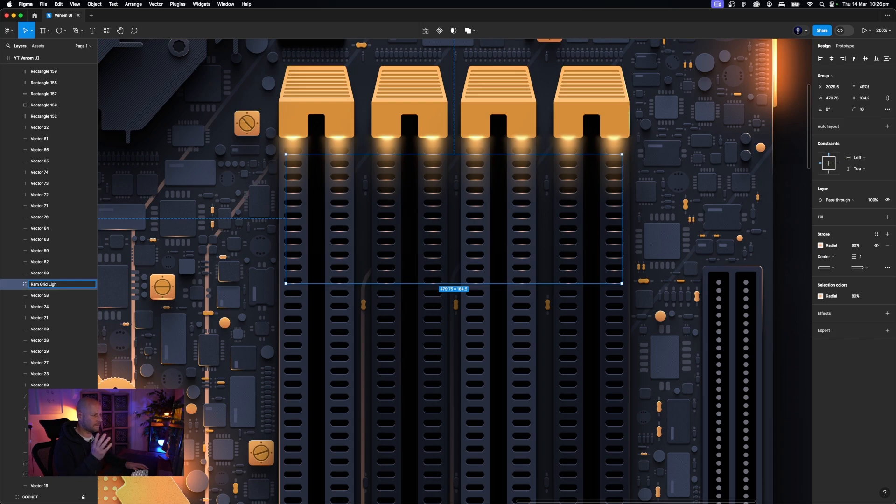
key("Escape")
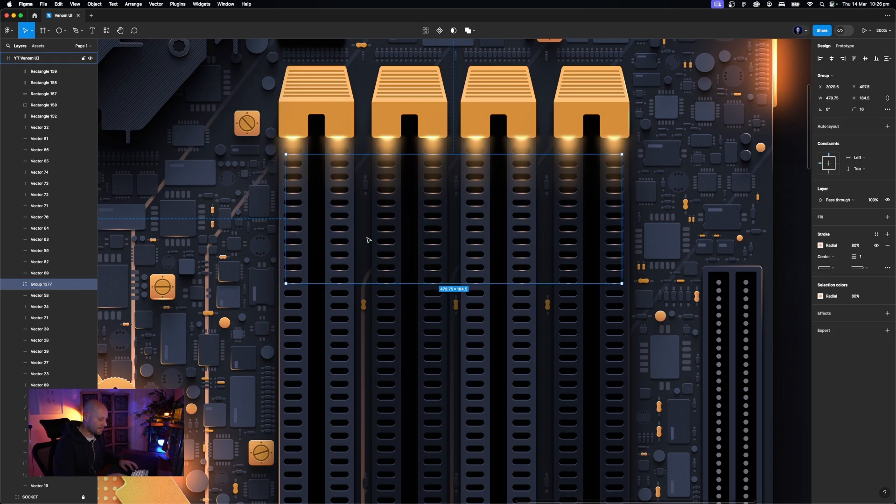
Copy the combined glow-line group to the lower part of the RAM slots and flip the copy vertically
key("super+minus")
scroll(477, 237, "down", 4)
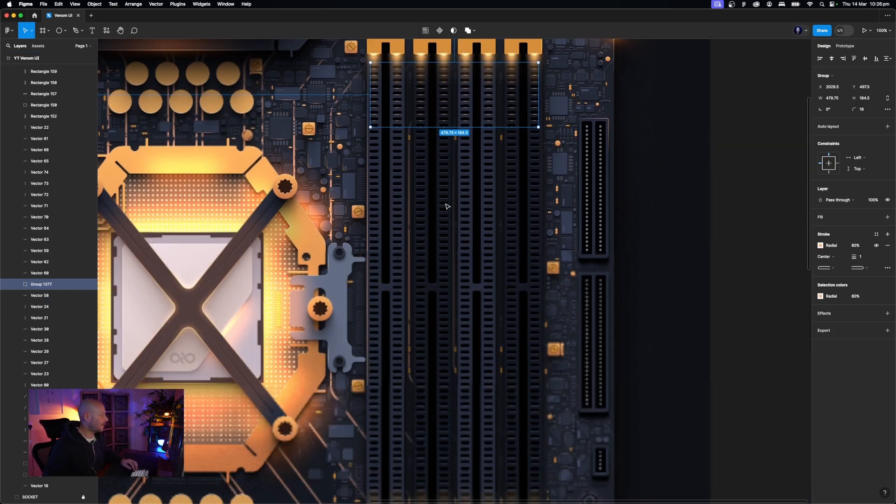
left_click_drag(465, 109, 464, 444)
right_click(463, 444)
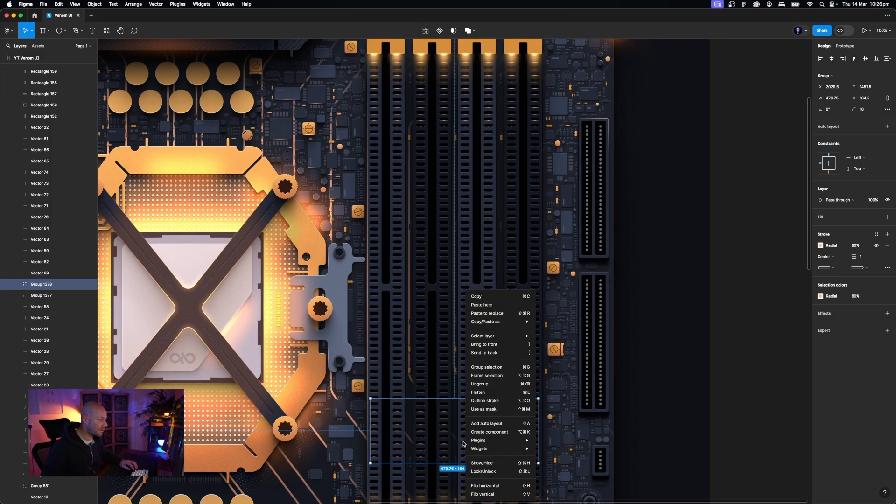
left_click(483, 494)
Move the flipped glow-line group down the RAM slots toward the holes just above the lower clips
left_click_drag(471, 438, 470, 462)
scroll(480, 373, "down", 5)
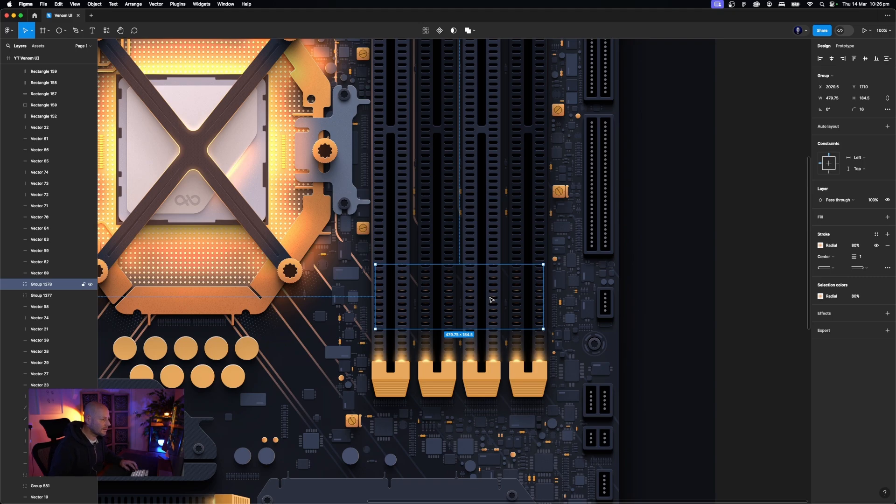
key("shift+Down")
key("shift+Down")
key("shift+Down")
key("super+equal")
key("super+equal")
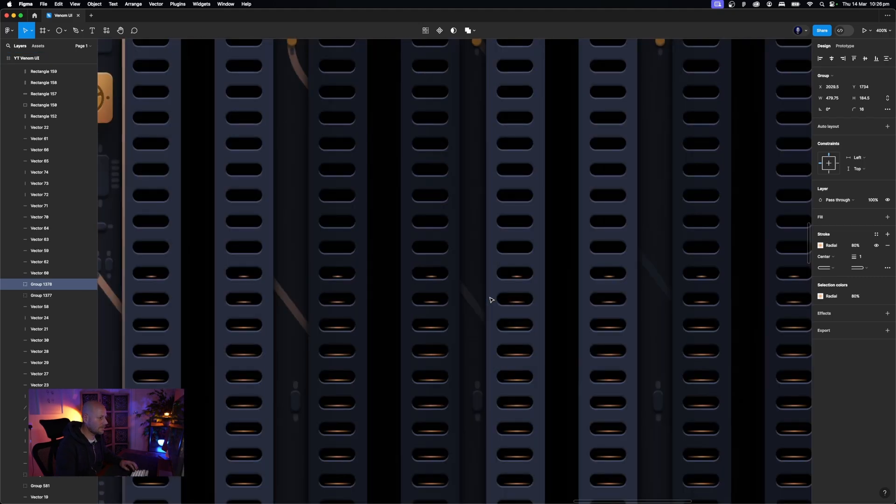
scroll(491, 300, "down", 5)
key("shift+Down")
key("shift+Down")
key("shift+Down")
key("shift+Down")
key("shift+Down")
key("Down")
key("Down")
key("Down")
key("Down")
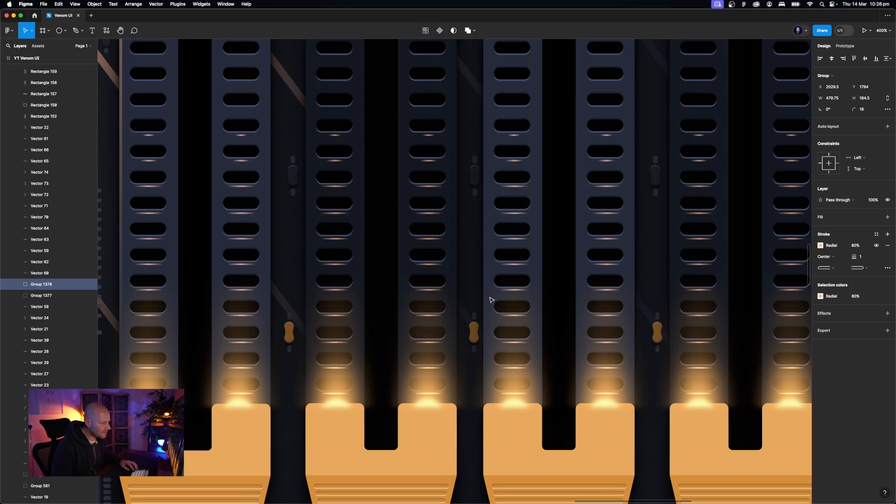
Nudge the group of highlights across the RAM slot rails up to Y 1783, onto the upper edges of the slots
key("Up")
key("Up")
key("Up")
key("Up")
key("Up")
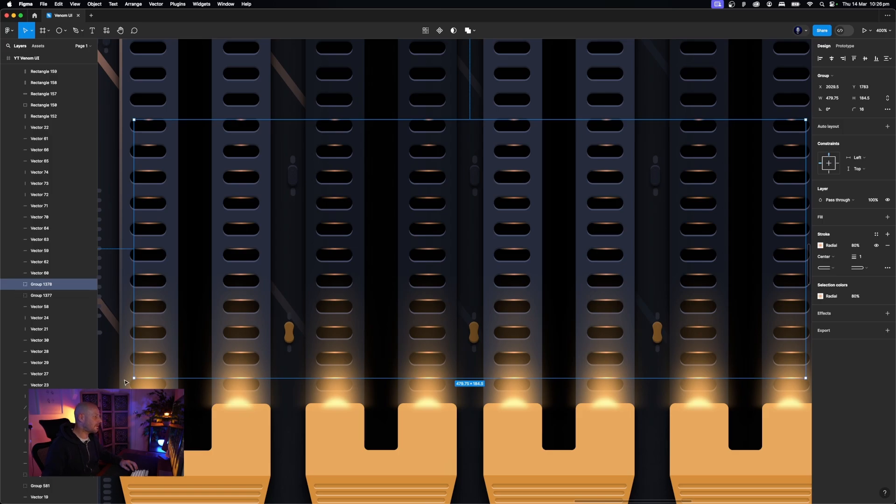
Duplicate the lowest highlight of all eight RAM rail columns one slot spacing down, to the edge of the gold clips
left_click(177, 378)
left_click(158, 378, "super")
left_click(243, 379, "shift+super")
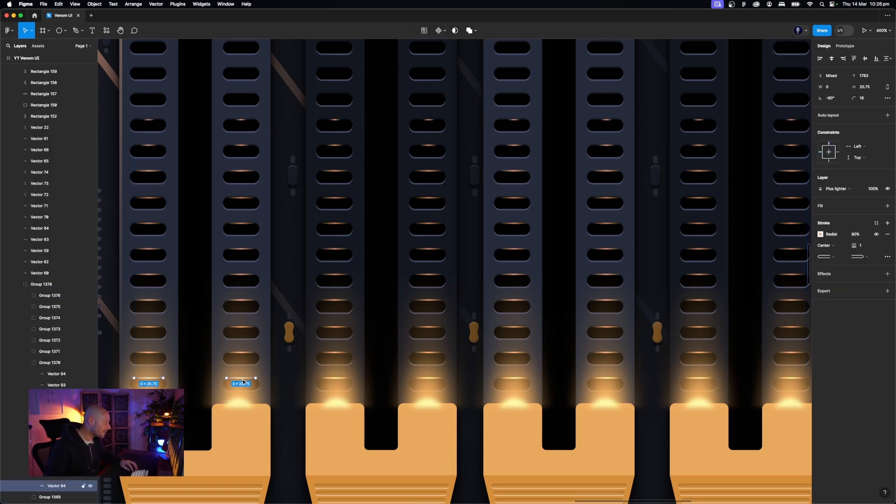
left_click(334, 378, "shift+super")
left_click(425, 379, "shift+super")
left_click(513, 378, "shift+super")
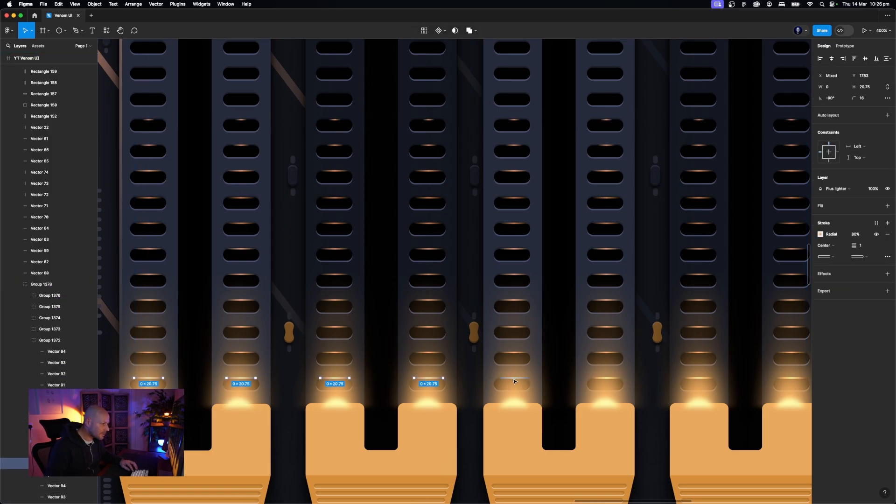
scroll(658, 354, "right", 5)
scroll(658, 354, "down", 2)
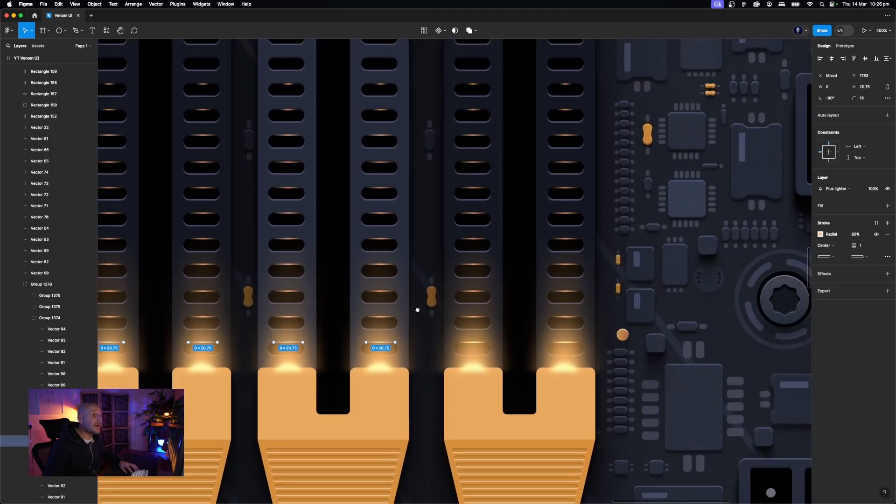
left_click(453, 332, "shift+super")
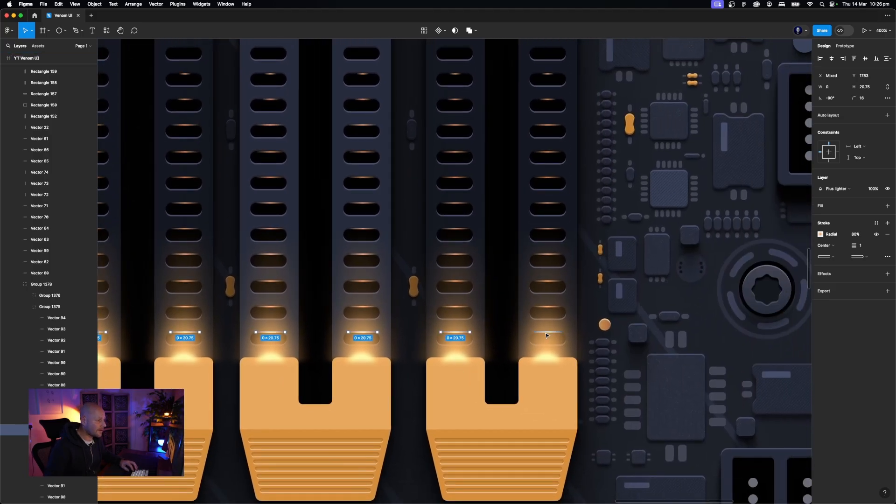
left_click(548, 332, "shift+super")
left_click_drag(550, 341, 550, 364)
key("Escape")
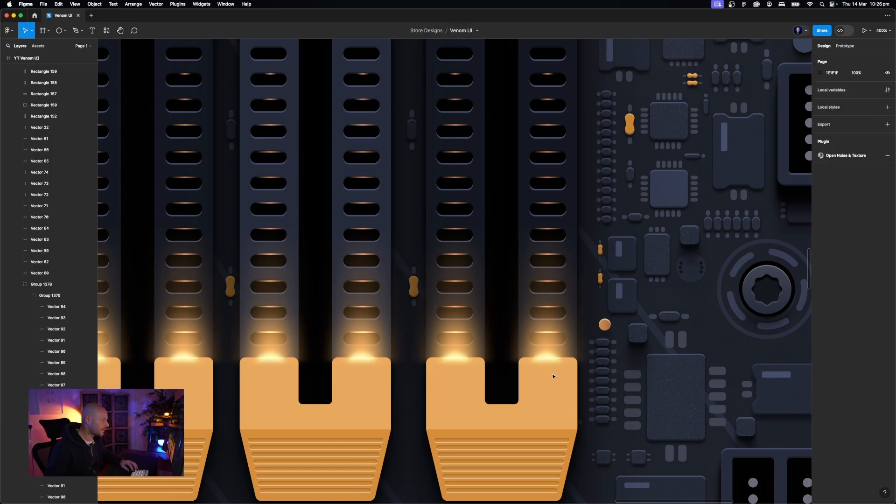
Examine the highlights along the RAM slots in a wider view of the motherboard
key("super+minus")
key("super+minus")
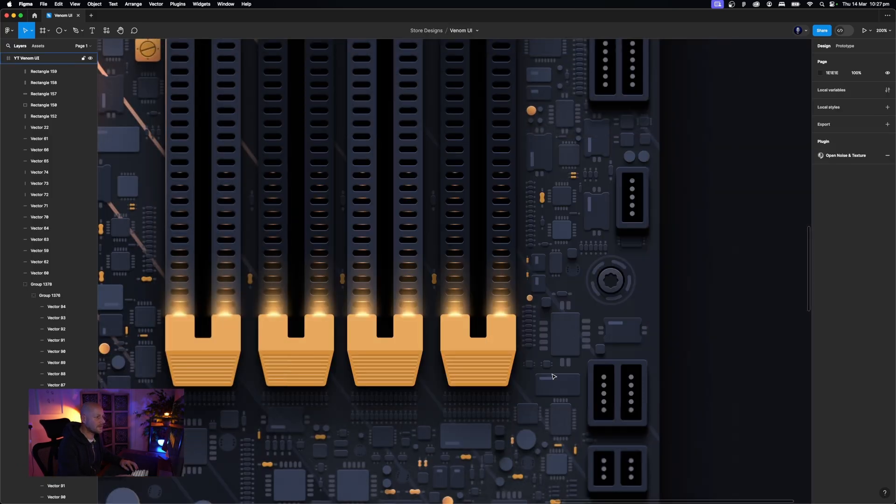
scroll(514, 371, "up", 4)
scroll(514, 371, "left", 3)
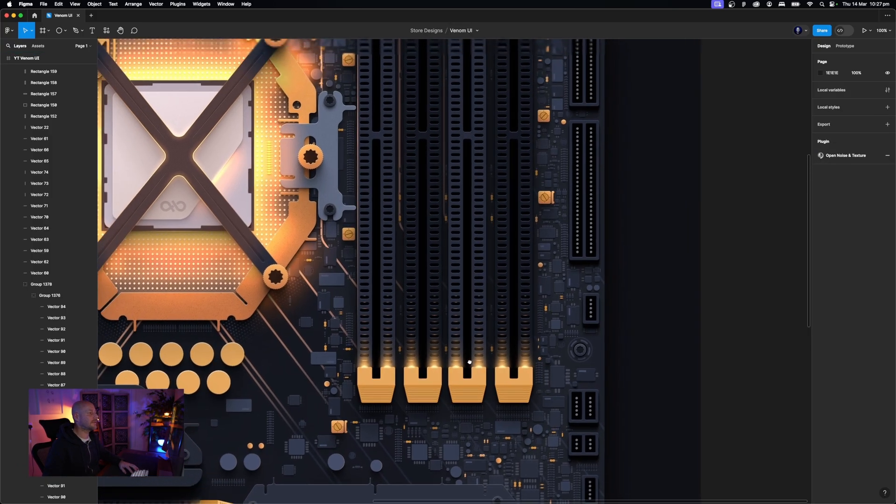
scroll(476, 366, "up", 5)
scroll(476, 366, "left", 1)
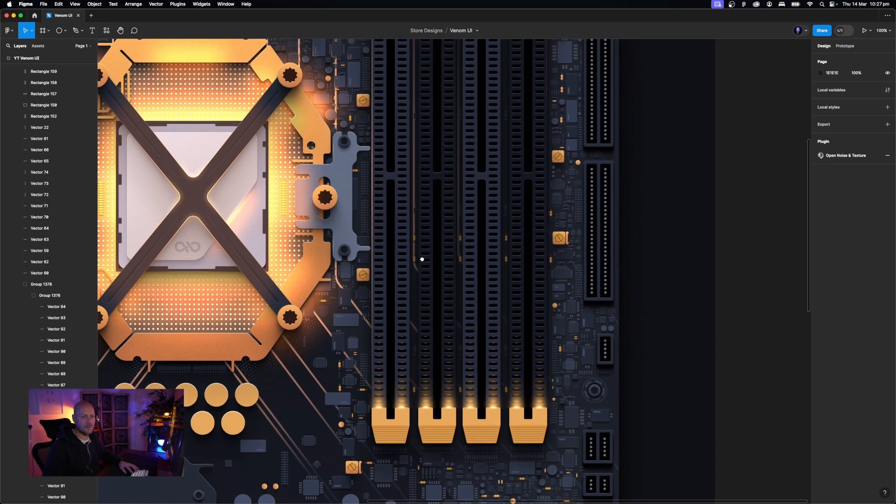
scroll(433, 320, "down", 2)
scroll(433, 321, "left", 2)
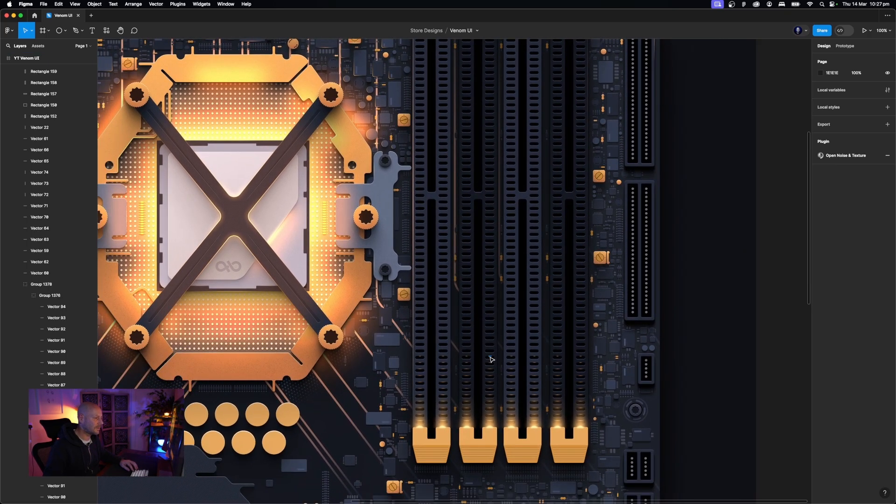
Set the stroke opacity of the topmost, shortest highlight in all eight RAM rail columns to 50%
left_click(468, 358)
left_click(490, 357, "shift")
left_click(443, 357, "shift")
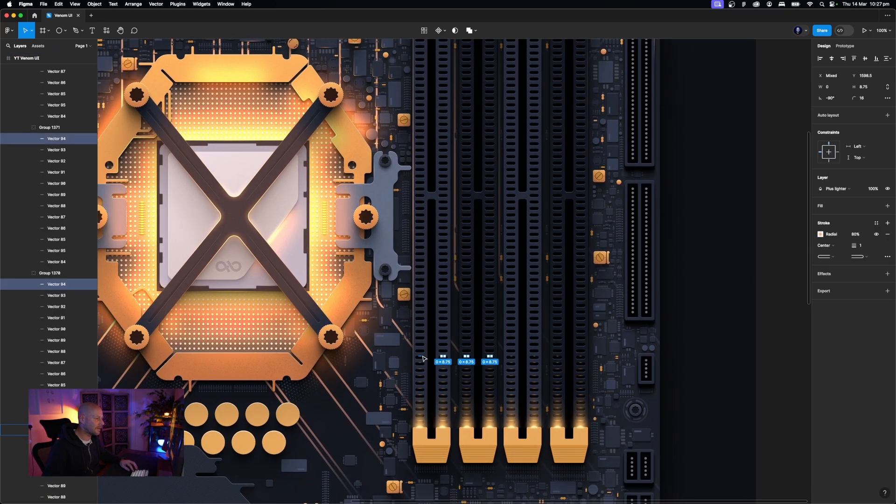
left_click(419, 357, "shift")
key("super+plus")
key("super+plus")
left_click_drag(522, 342, 354, 140)
left_click_drag(510, 407, 348, 137)
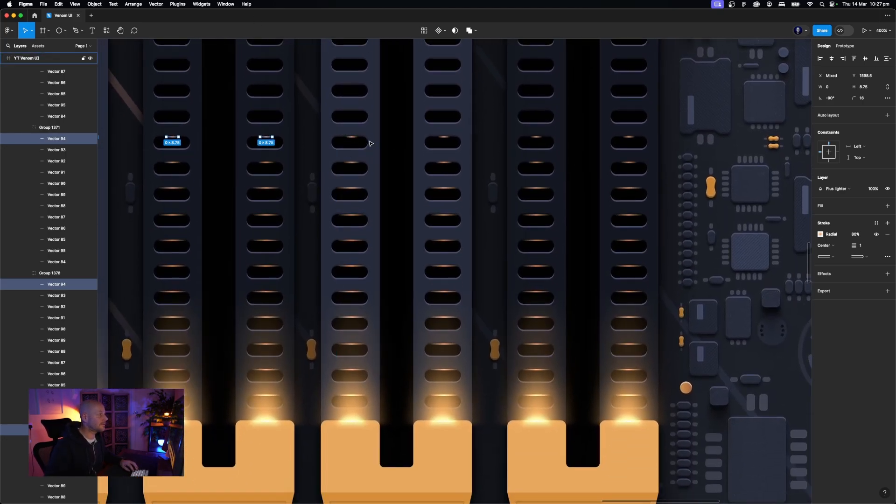
left_click(361, 142, "shift")
left_click(447, 141, "shift")
left_click(537, 140, "shift")
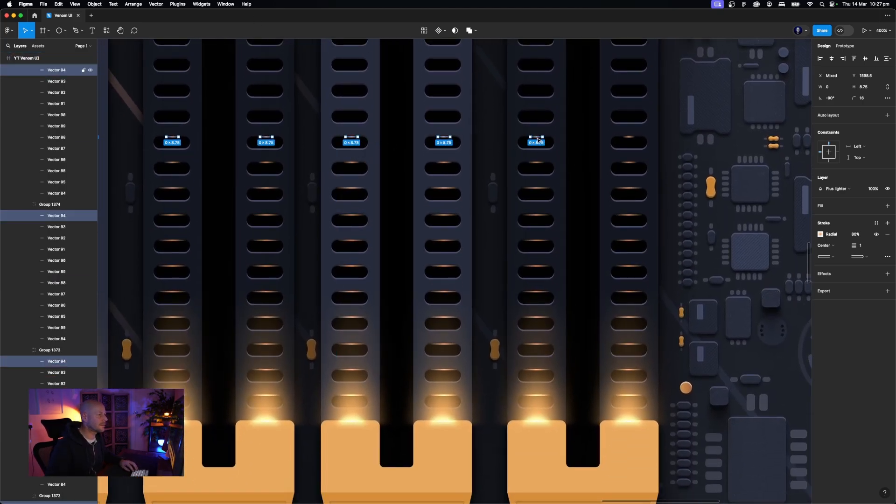
left_click(634, 139, "shift")
left_click(856, 234)
type("70")
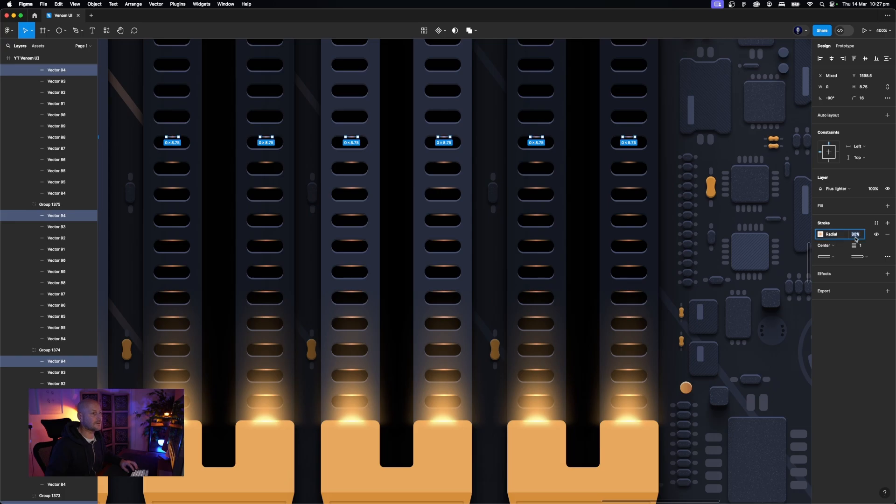
key("Return")
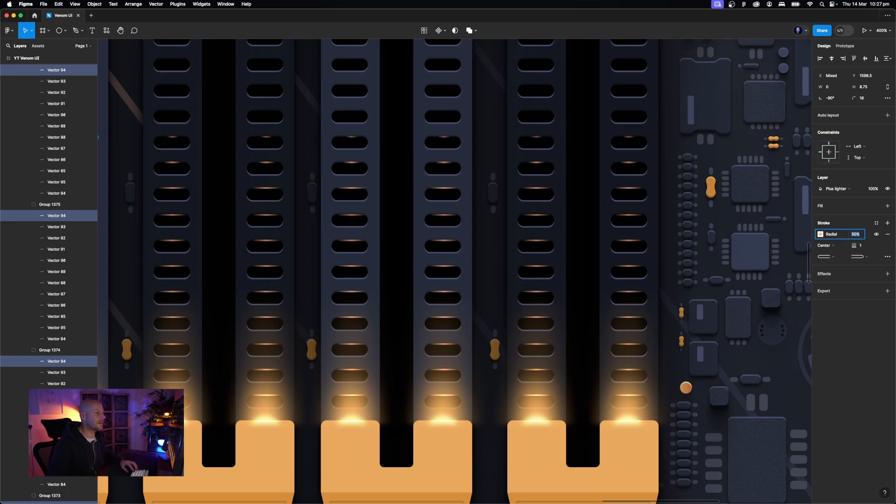
key("Return")
Copy the highlight group from the second rail column of the first RAM slot
left_click(629, 165)
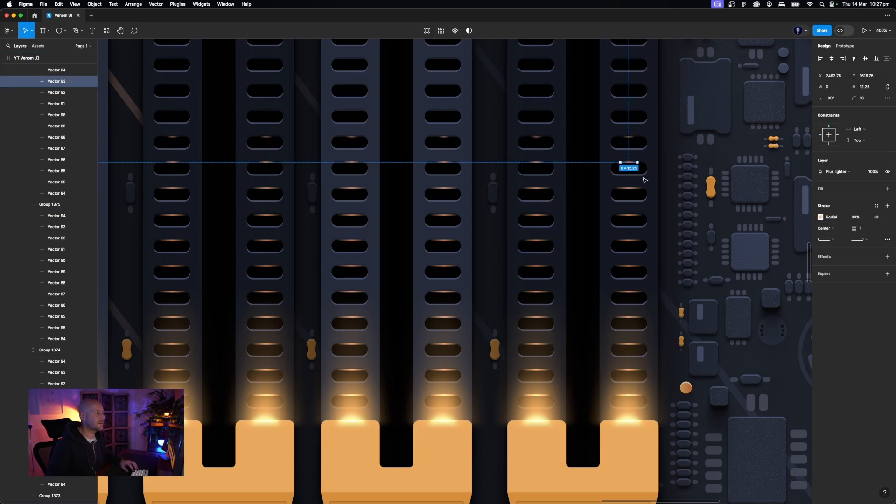
key("super+0")
scroll(645, 180, "right", 2)
left_click(735, 181)
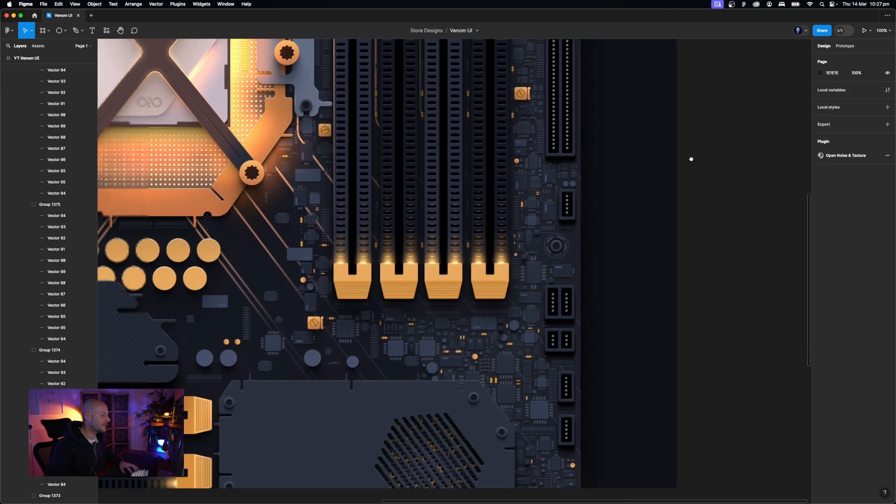
scroll(606, 172, "left", 5)
scroll(607, 173, "down", 2)
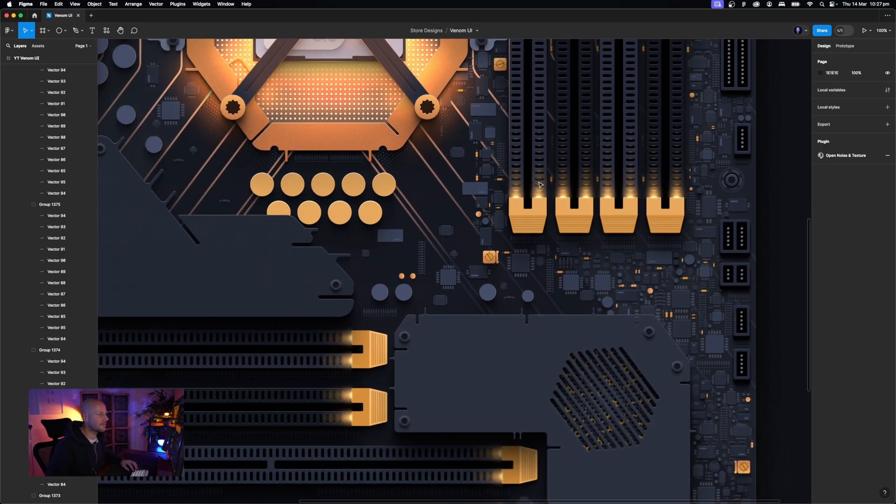
left_click(540, 185)
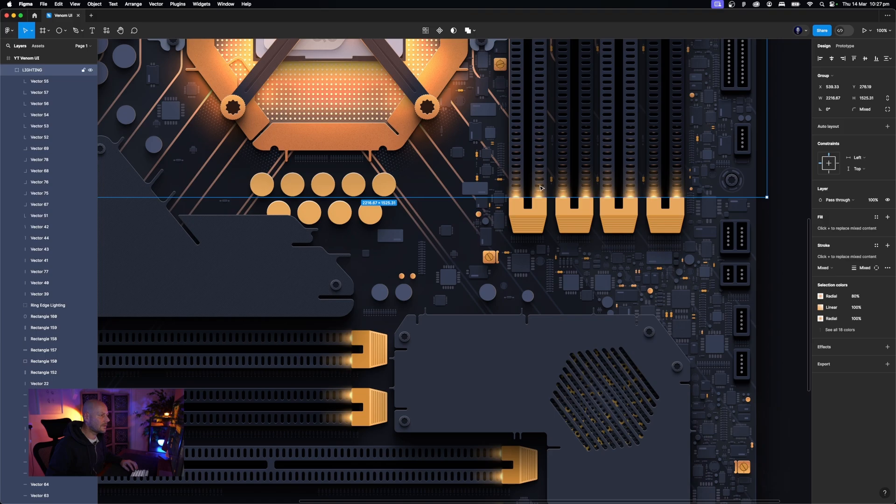
left_click(540, 187)
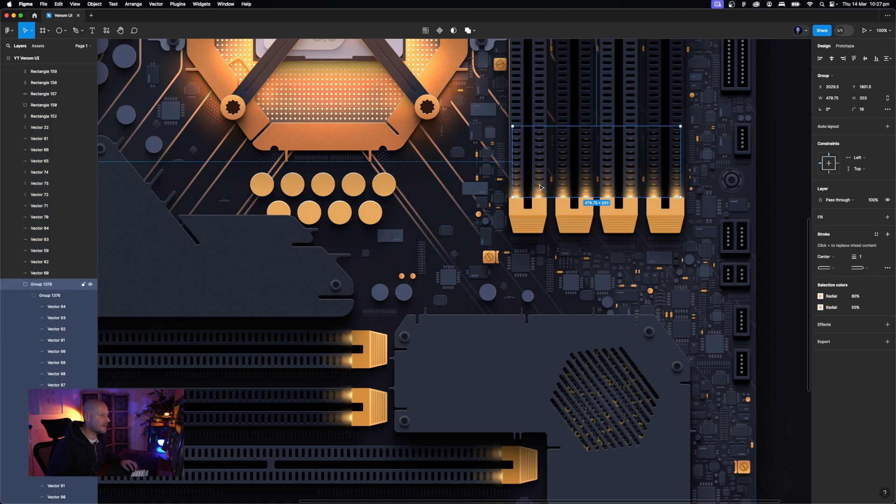
left_click(540, 188)
Collapse the LIGHTING group, and unlock and expand the PCI SLOTS group
scroll(540, 186, "down", 4)
scroll(540, 187, "left", 4)
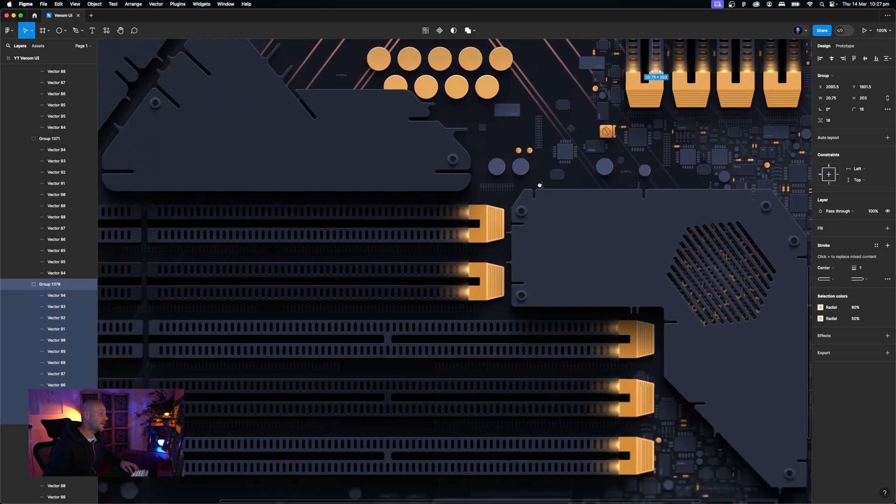
left_click_drag(540, 185, 549, 177)
scroll(56, 134, "up", 20)
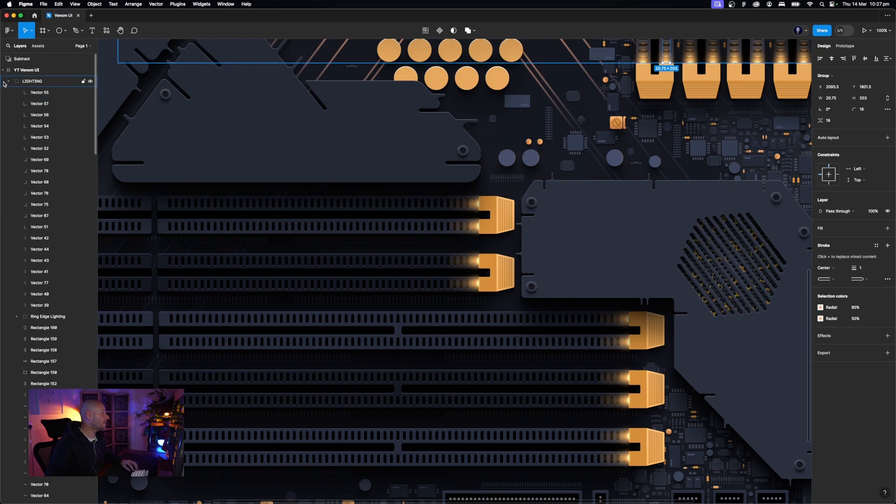
left_click(28, 82)
left_click(8, 82)
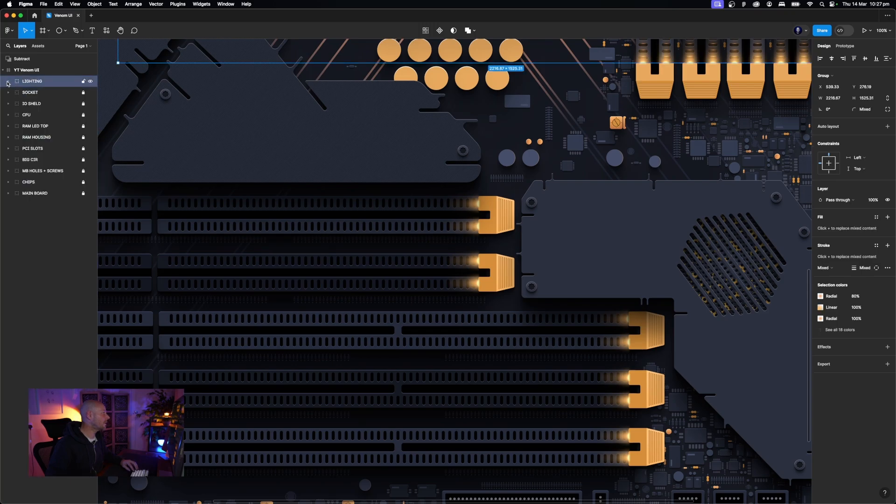
left_click(7, 82)
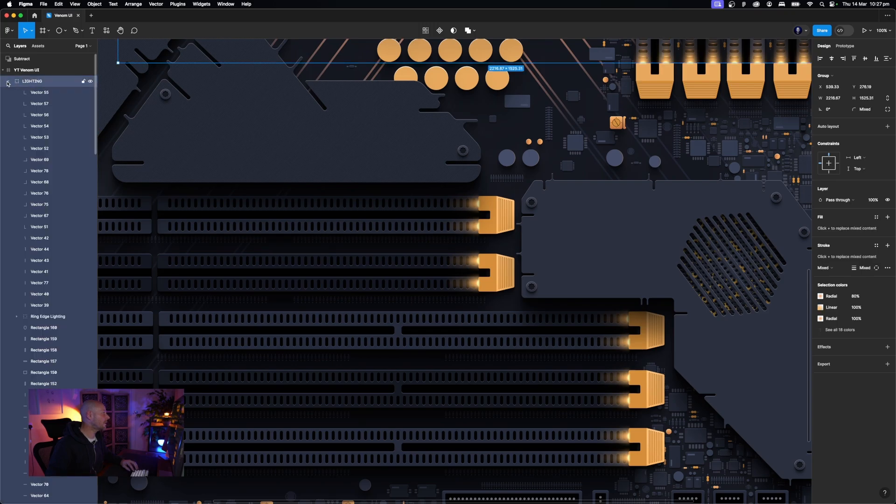
left_click(44, 93)
left_click(8, 81)
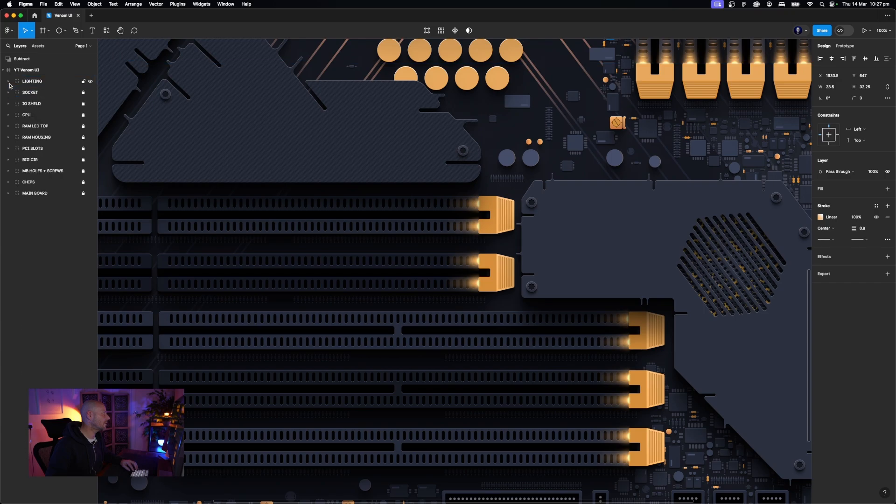
left_click(63, 150)
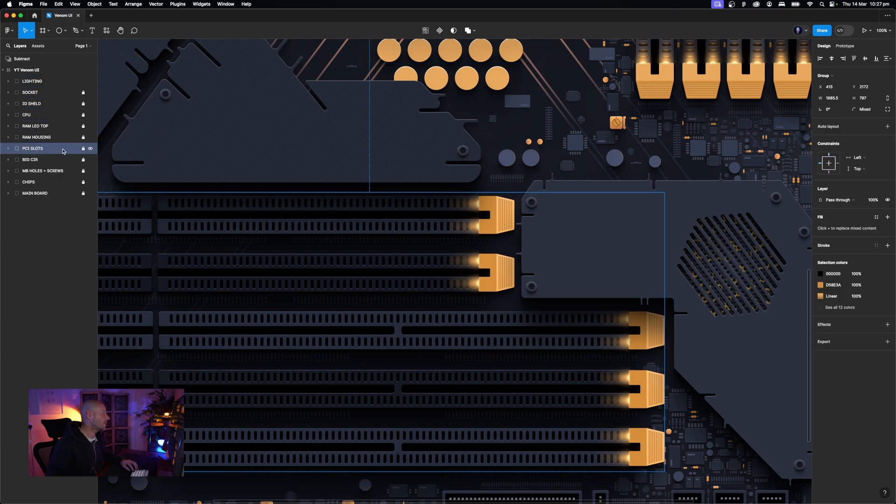
left_click(8, 149)
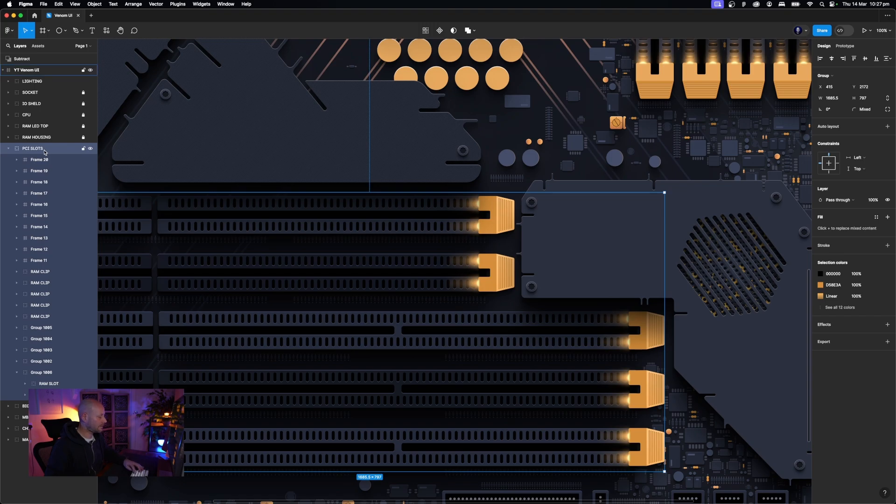
Paste the highlight group into PCI SLOTS, rotate it 90°, and place it on the top PCI slot's lower rail beside the clip
key("super+v")
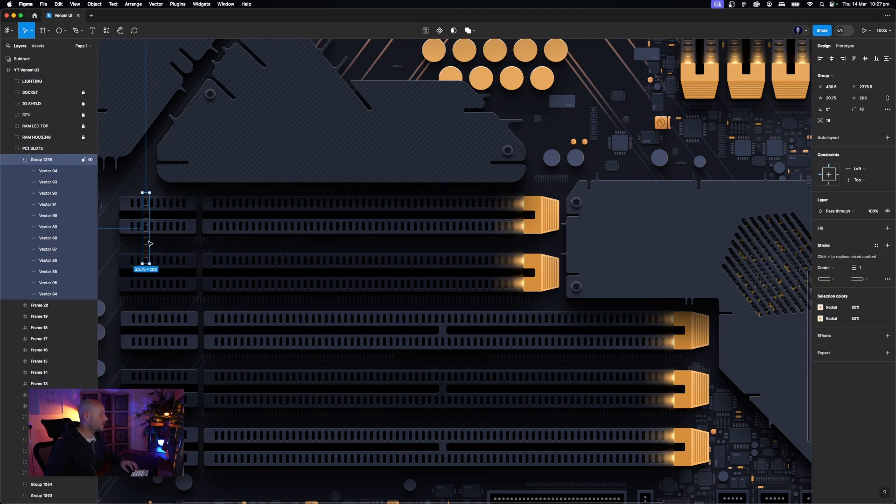
left_click_drag(146, 244, 520, 224)
key("Left")
key("Left")
key("Left")
key("Left")
key("Left")
key("Left")
key("Left")
key("Left")
key("Left")
key("Left")
key("Left")
key("Left")
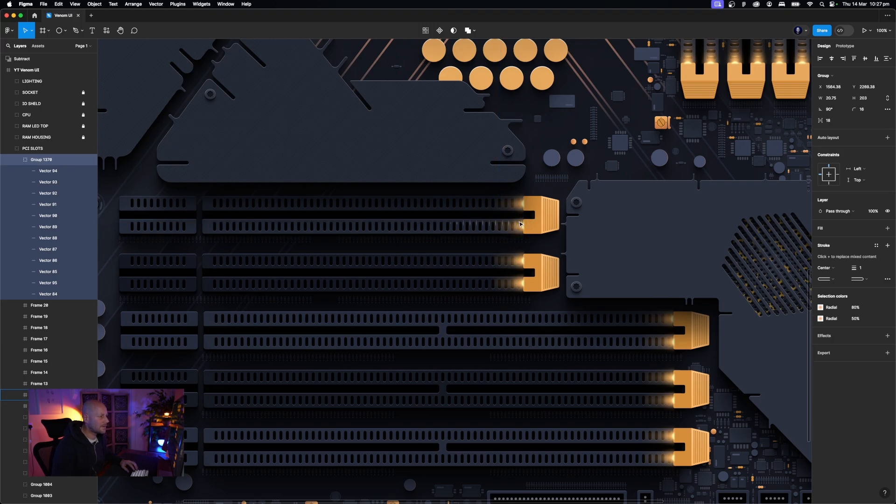
Nudge the rotated highlight group to X 1570.38, Y 2279.38, aligning the highlights with the edges of the lower rail's slots
key("super+equal")
key("super+equal")
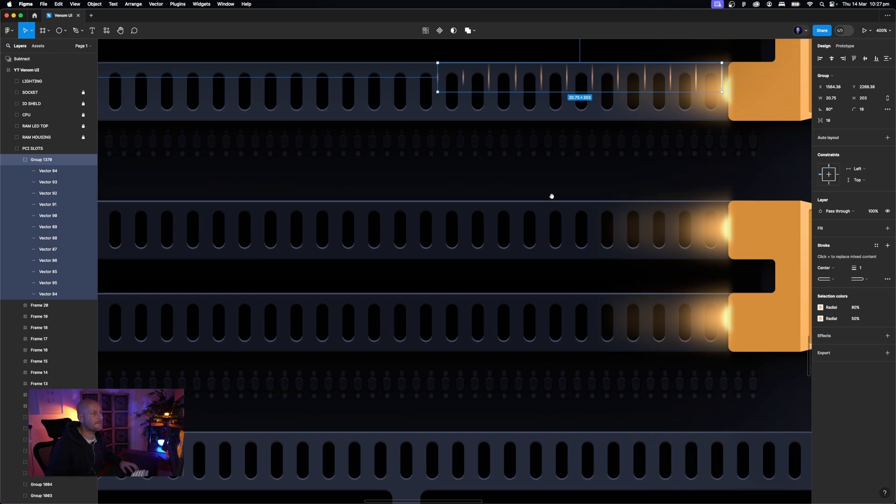
left_click_drag(552, 196, 472, 362)
key("Down")
key("Down")
key("Down")
key("Down")
key("Down")
key("Down")
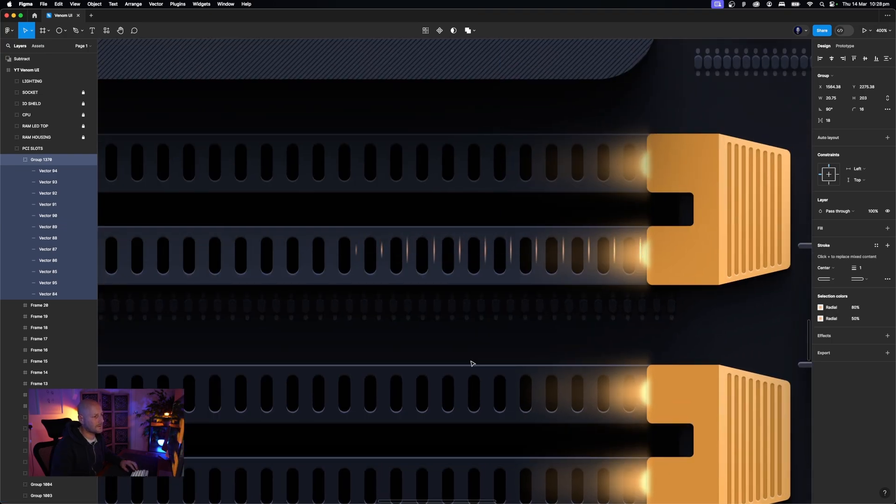
key("Down")
key("Down")
key("Down")
key("Down")
key("Right")
key("Right")
key("Right")
key("Right")
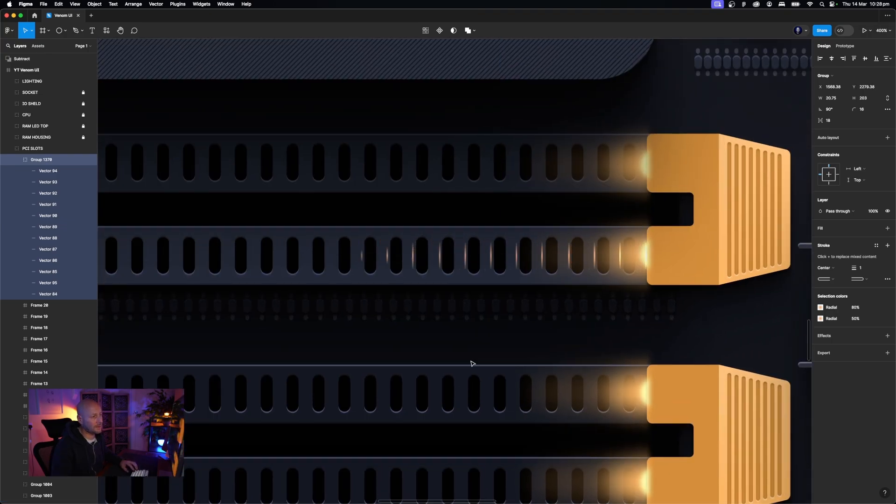
key("Right")
key("Right")
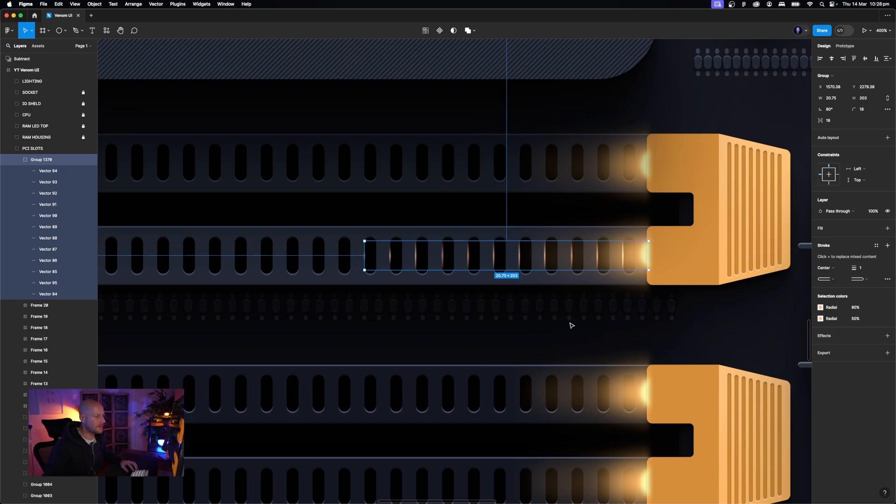
Nudge the end highlight line beside the top PCI slot's lower-rail clip to X 1569.38
left_click(650, 255)
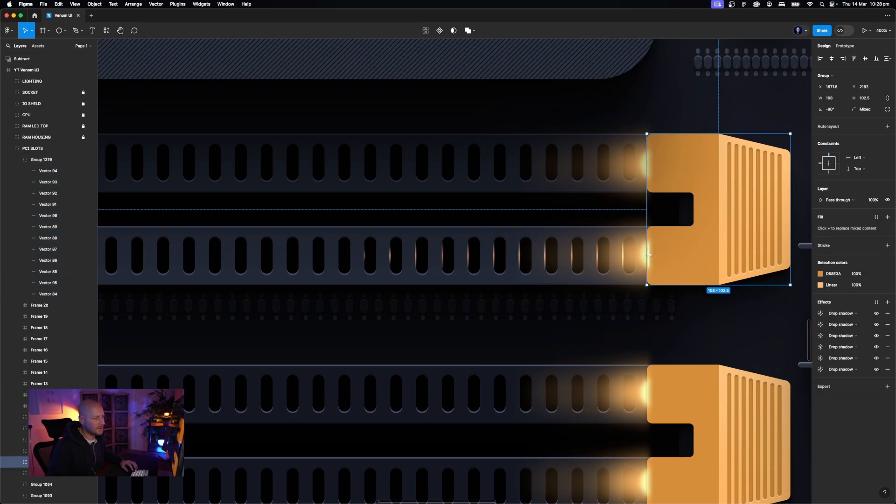
left_click(652, 329)
left_click(650, 264, "super")
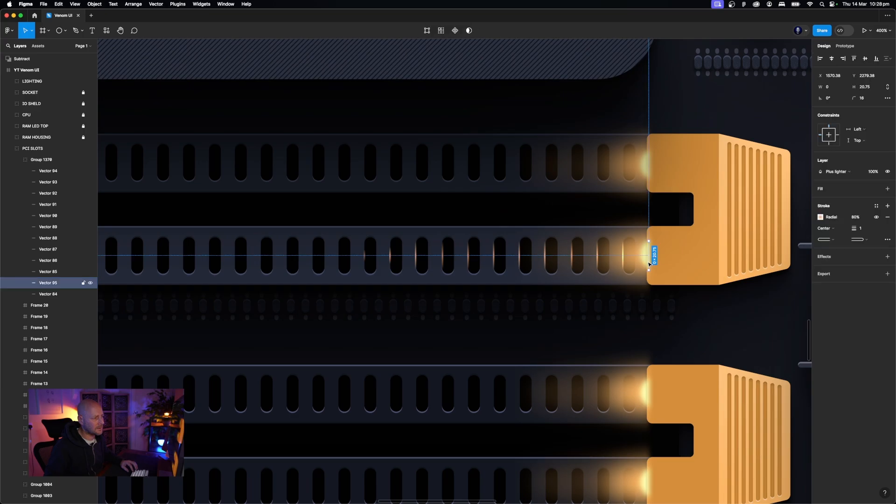
key("Left")
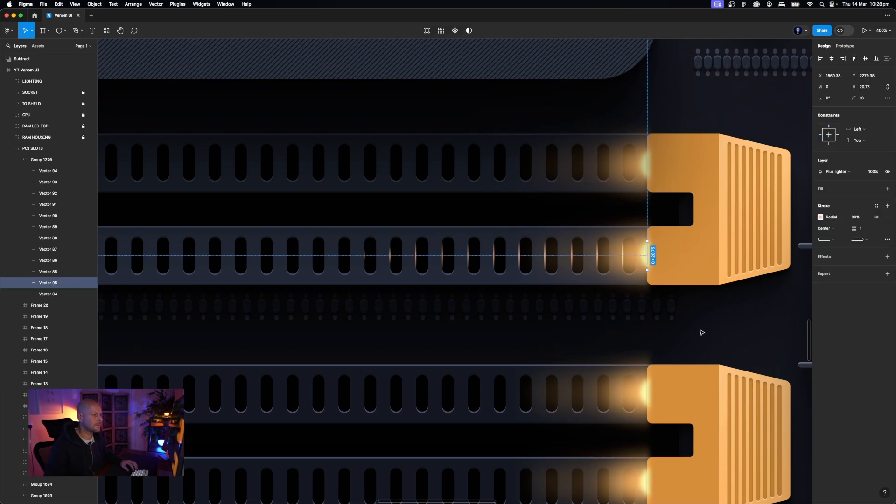
Duplicate the lower rail's highlight group onto the top PCI slot's upper rail at Y 2213.13
left_click(699, 330)
left_click(624, 256, "super")
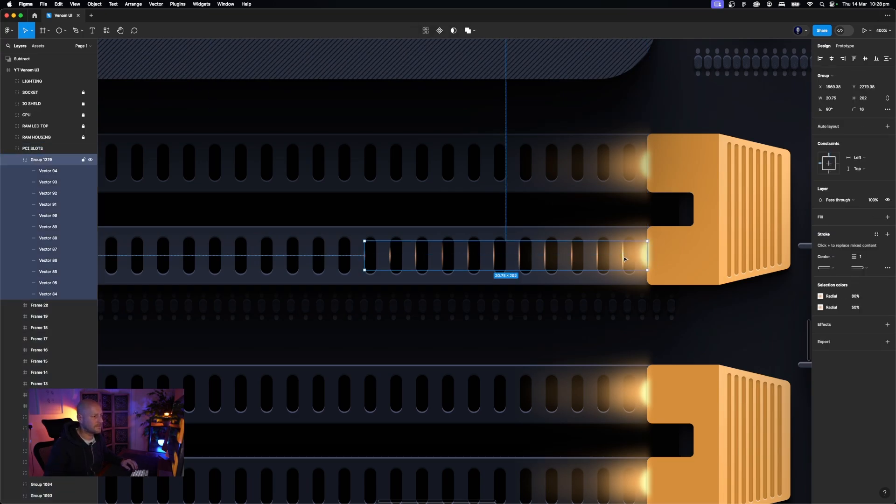
left_click_drag(624, 255, 624, 167)
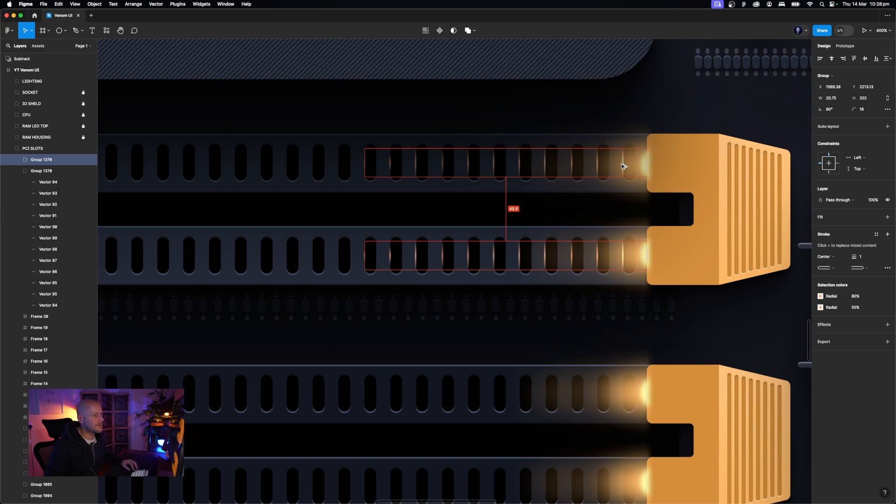
Copy the highlight group onto both rails of the second PCI slot and the third slot's upper rail, there at X 1999.38, Y 2543.13
key("super+minus")
scroll(536, 150, "down", 5)
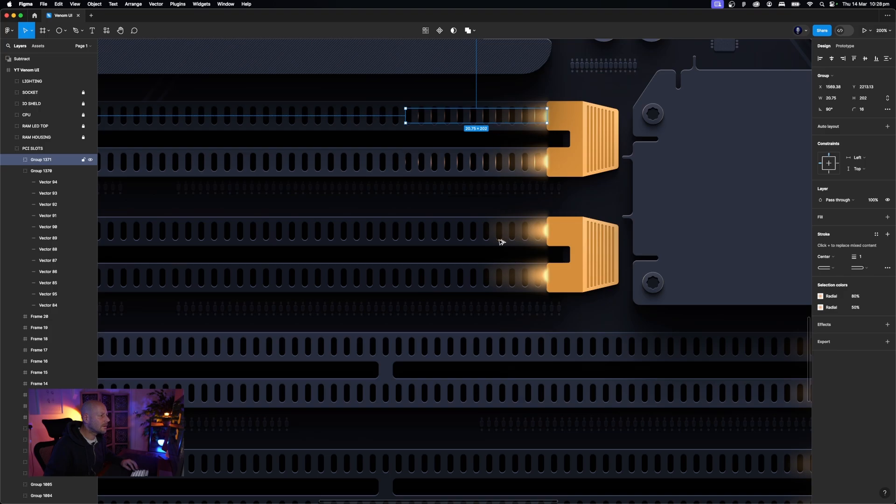
left_click_drag(499, 240, 742, 340)
scroll(713, 322, "right", 1)
scroll(714, 321, "right", 8)
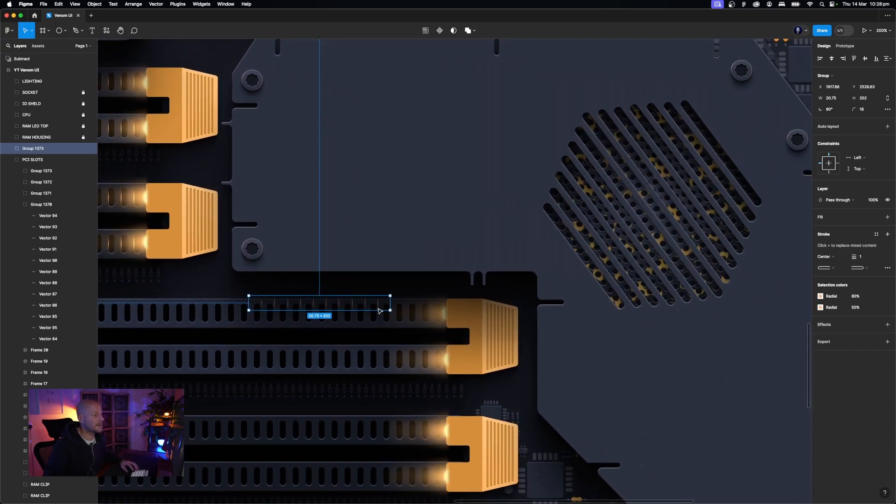
left_click_drag(380, 308, 437, 318)
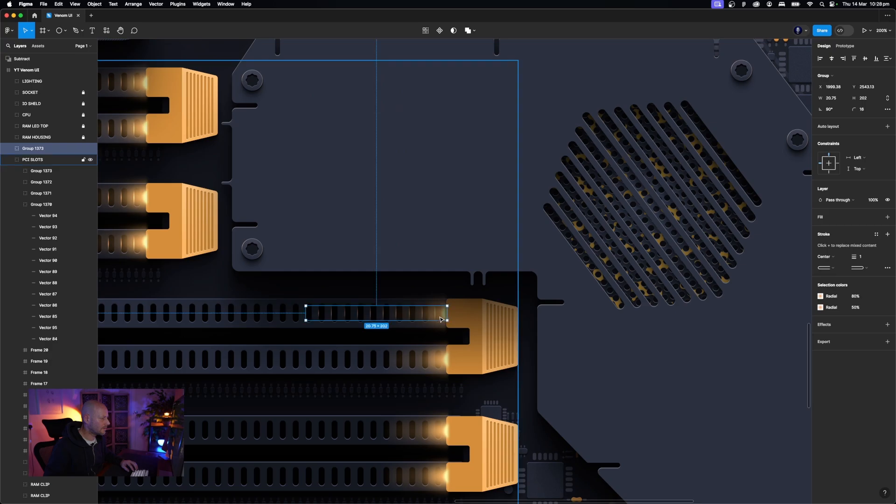
Nudge the third slot's end highlight line to X 1998.38 and duplicate its highlight group onto the lower rail
left_click(465, 319)
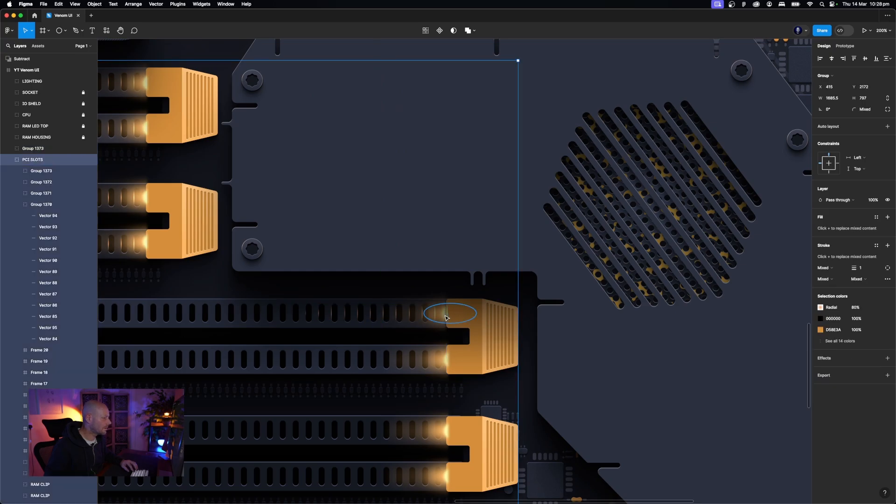
left_click(448, 317, "super")
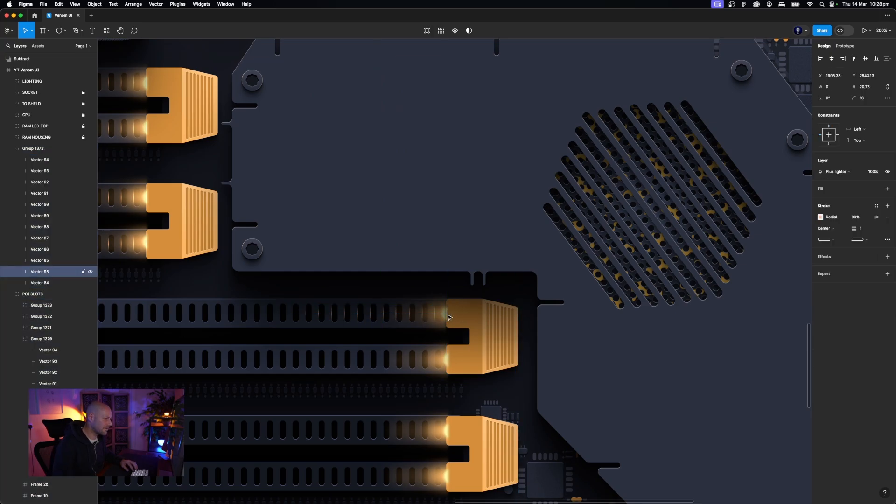
scroll(476, 290, "down", 4)
scroll(477, 289, "left", 3)
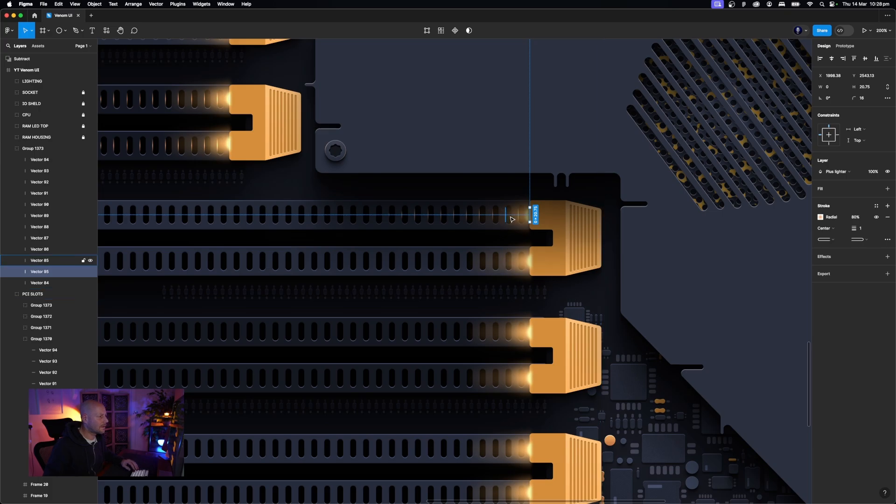
left_click(507, 222)
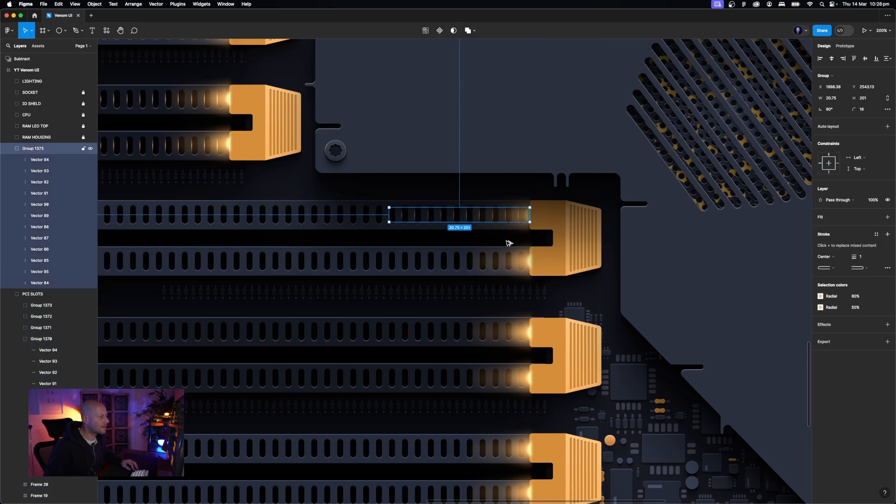
key("super+d")
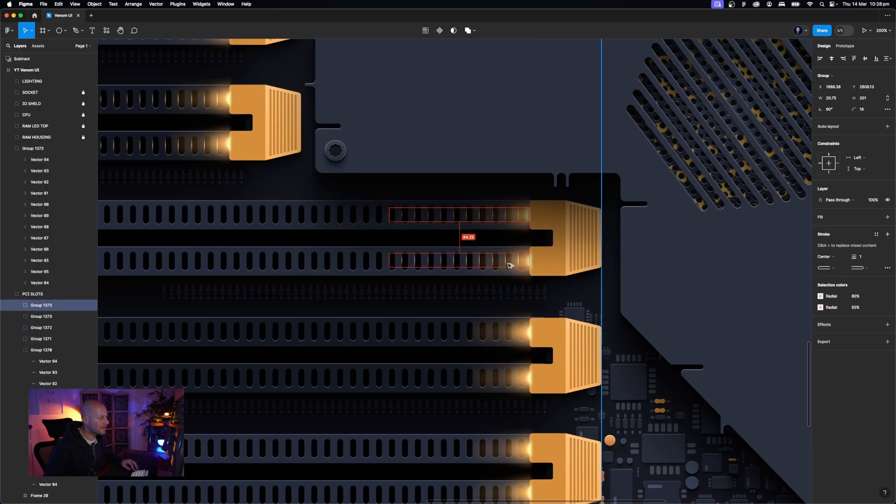
Copy the highlight group onto the fourth slot's upper rail and align the third slot's lower-rail group at X 1998.38
left_click_drag(508, 262, 510, 263)
left_click_drag(509, 263, 511, 338)
left_click(509, 259)
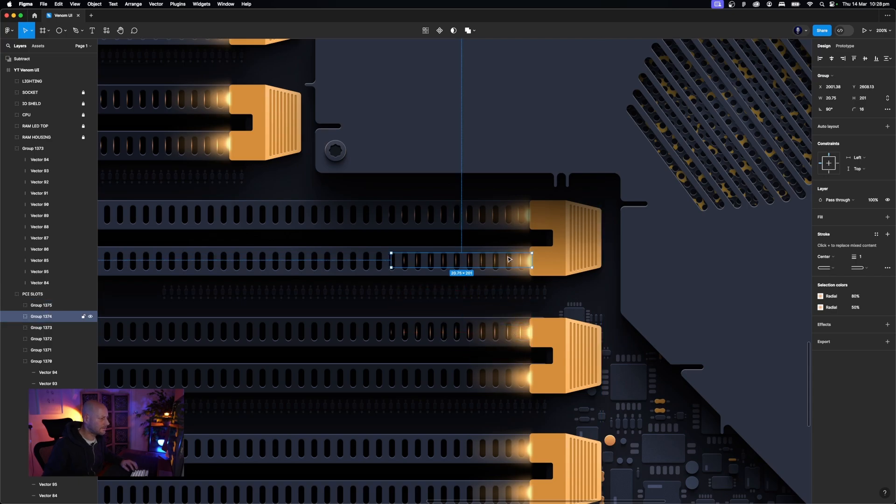
key("Left")
key("Left")
key("super+equal")
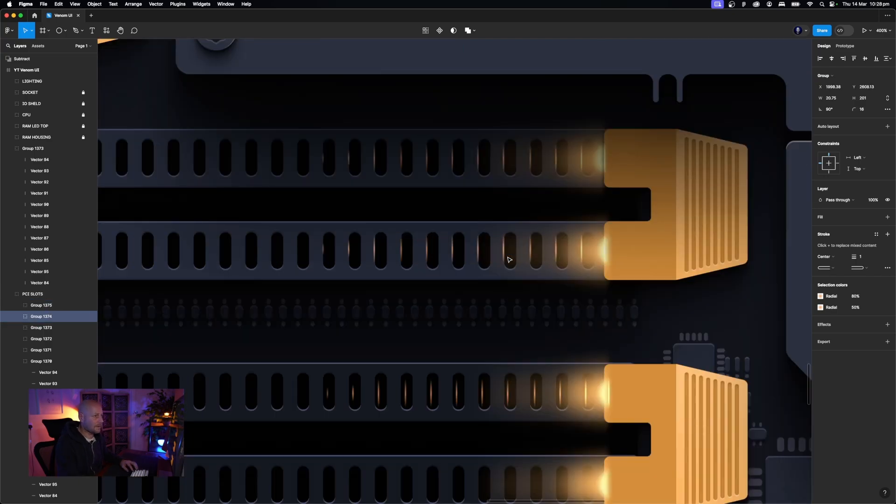
Nudge the fourth slot's upper-rail highlight group to X 1998.88 and duplicate it onto that slot's lower rail
scroll(510, 256, "down", 5)
left_click(530, 264)
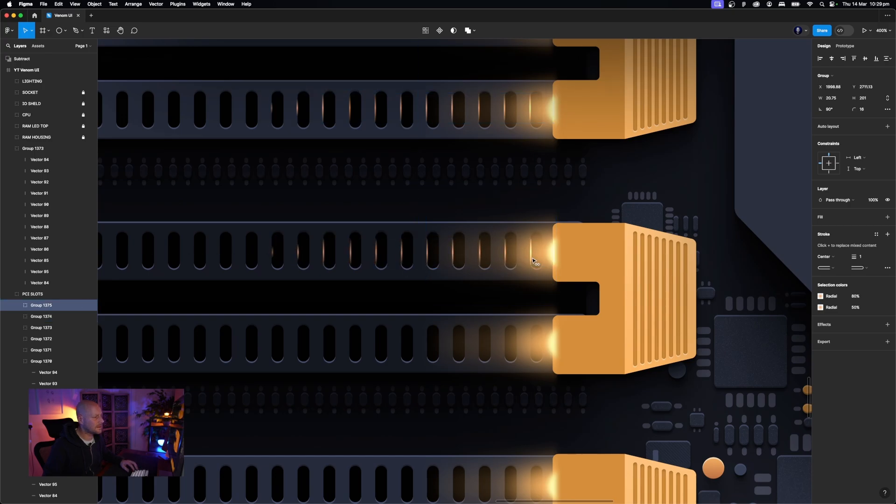
key("Right")
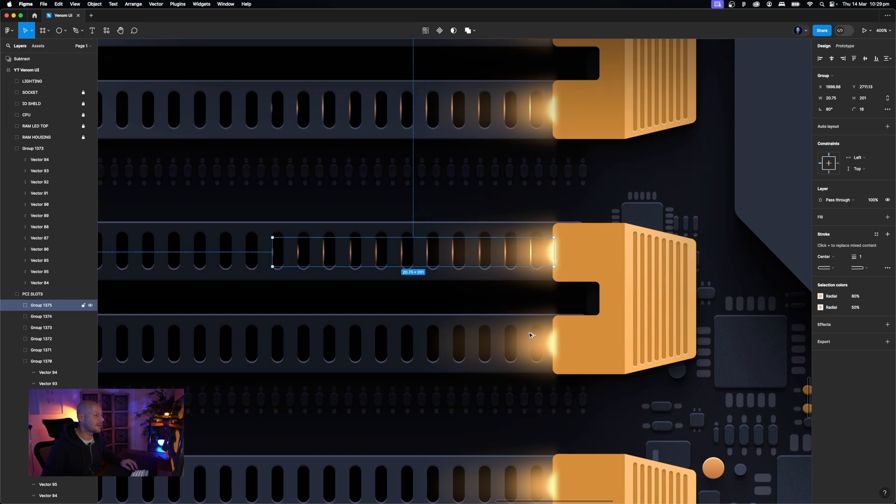
left_click_drag(529, 332, 530, 346)
scroll(532, 347, "down", 5)
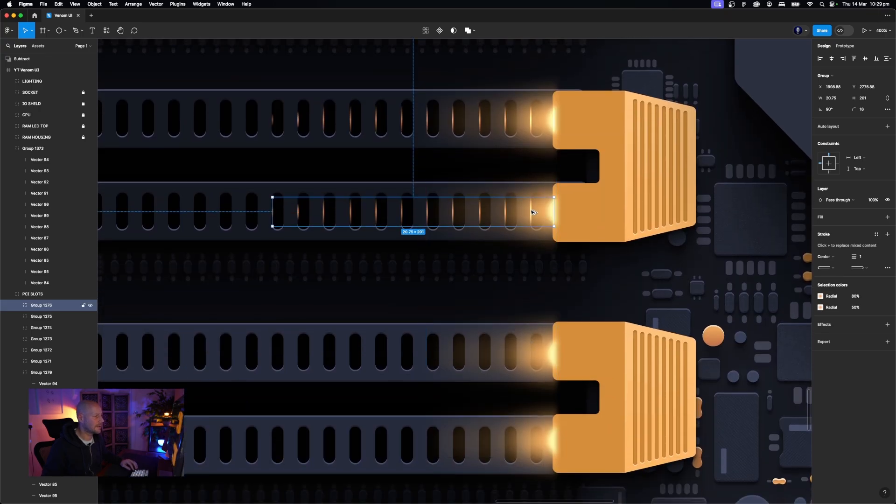
Duplicate the highlight group onto the upper and lower rails of the last PCI slot
left_click_drag(535, 213, 535, 354)
scroll(536, 354, "down", 5)
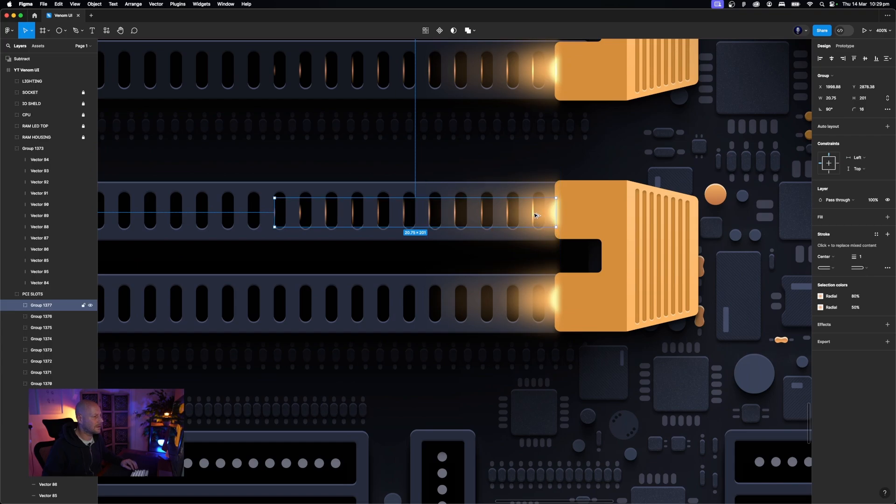
left_click_drag(535, 213, 536, 306)
key("Escape")
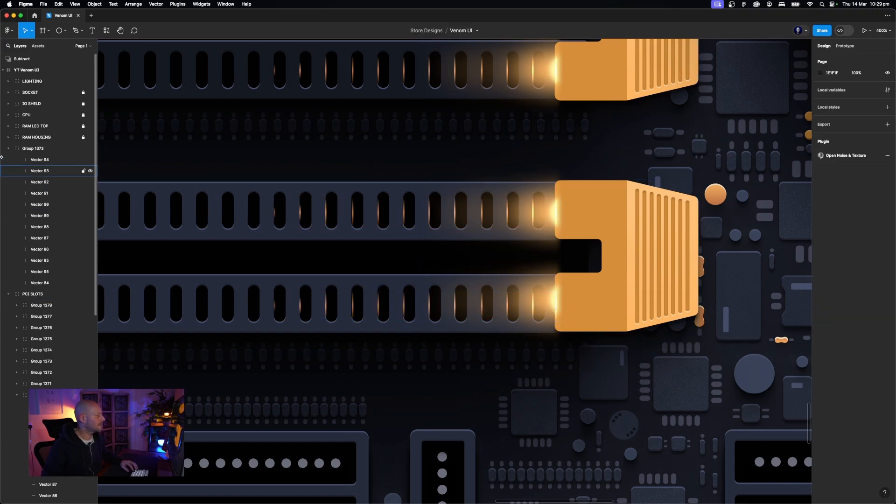
Collapse the expanded groups in the layer list and toggle the visibility of the stray Group 1373 to identify it
left_click(23, 150)
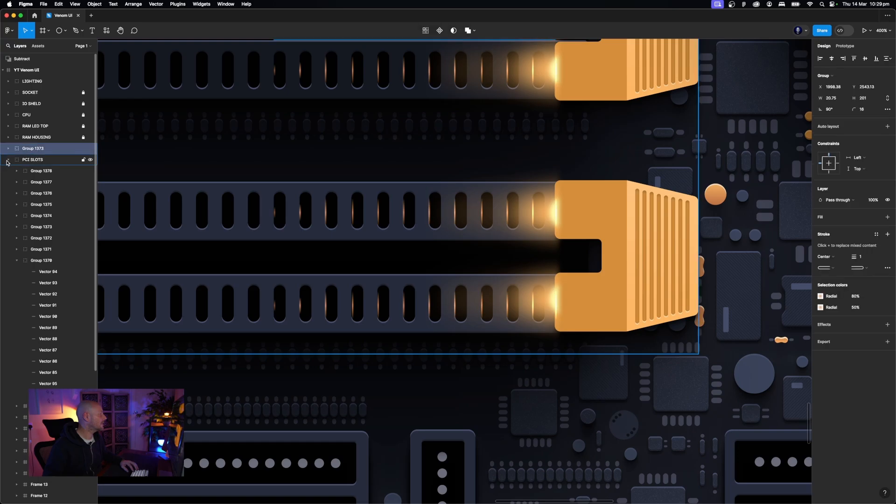
key("alt+l")
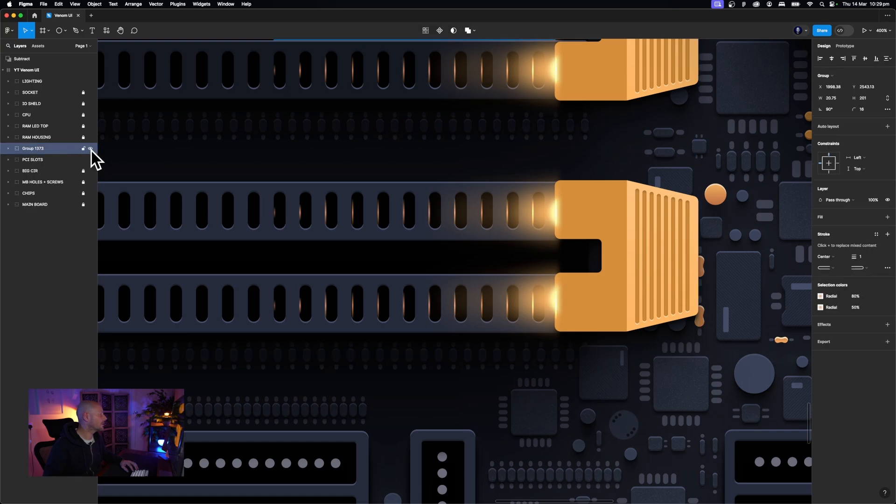
left_click(90, 148)
key("super+shift+h")
key("shift+0")
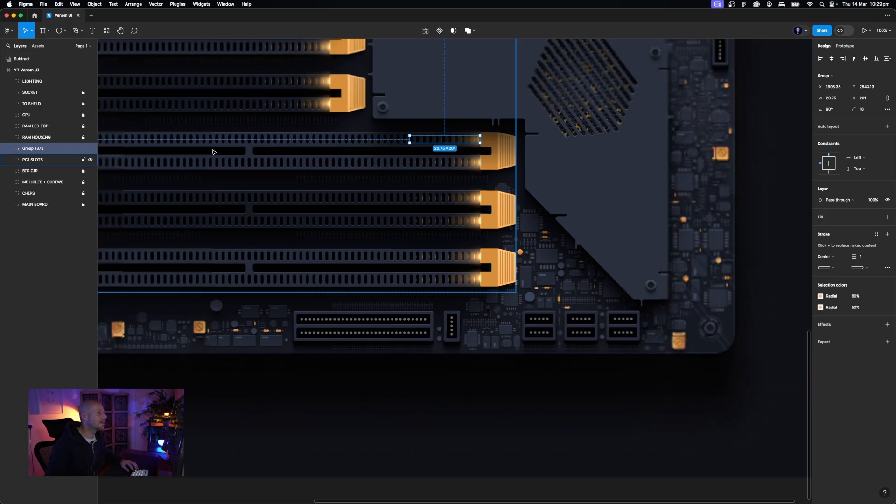
Move the stray Group 1373 into the PCI SLOTS group and lock PCI SLOTS
left_click(8, 160)
left_click_drag(33, 152, 31, 165)
left_click(8, 149)
left_click(36, 148)
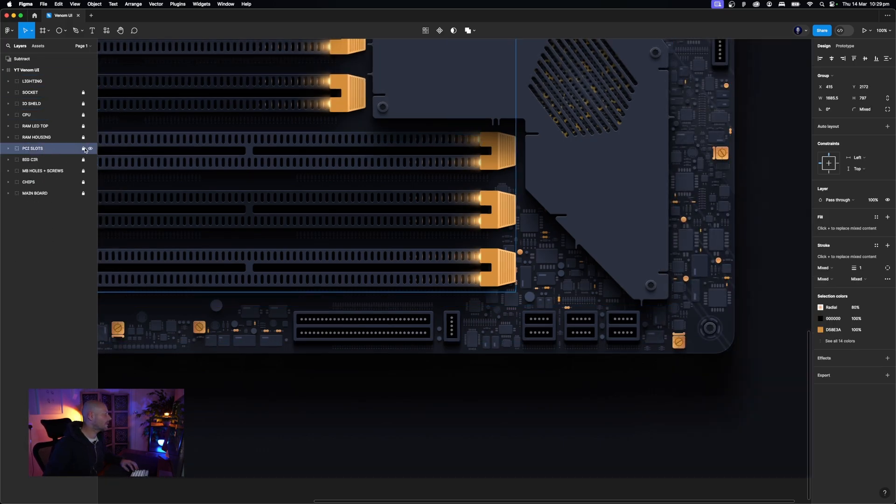
Unlock the CHIPS group and move the small component at the last slot's clip into the gap between the third and fourth slots' clips
left_click(83, 182)
double_click(509, 291)
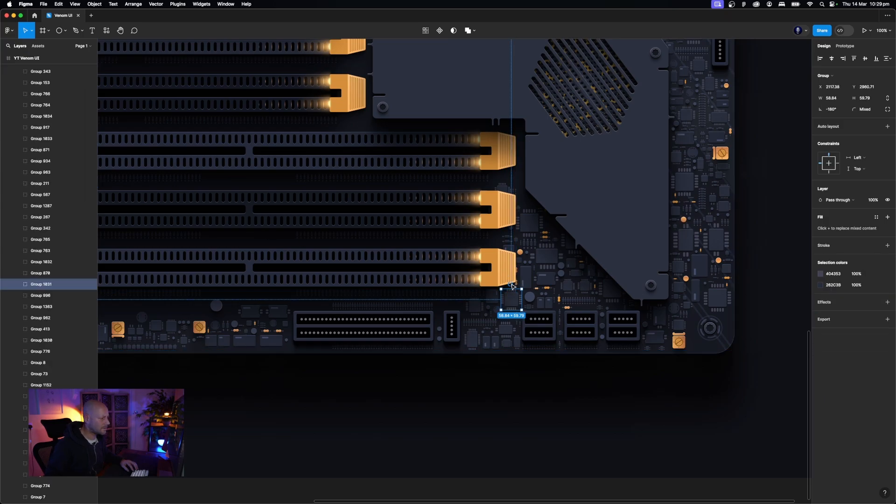
left_click(511, 284)
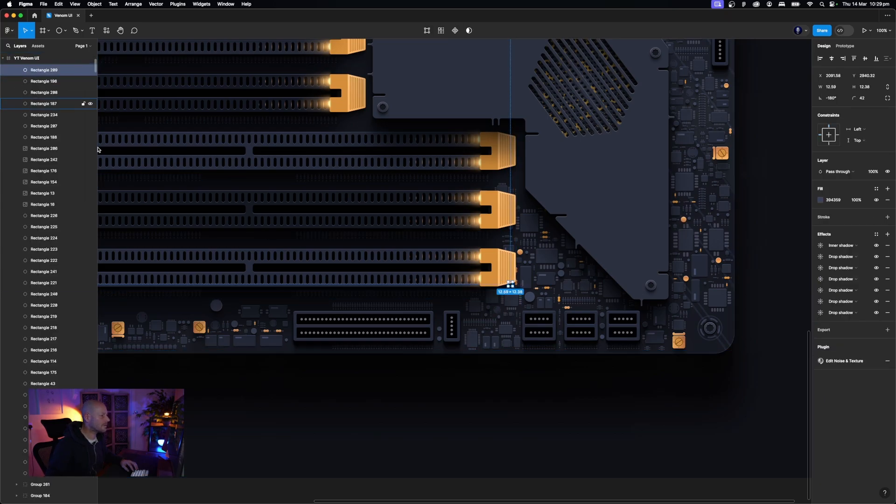
left_click(637, 488)
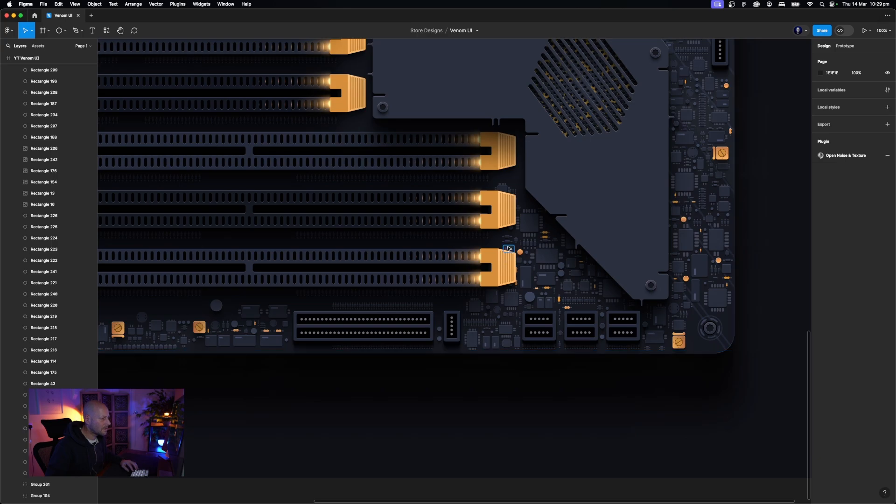
left_click(510, 250)
double_click(510, 249)
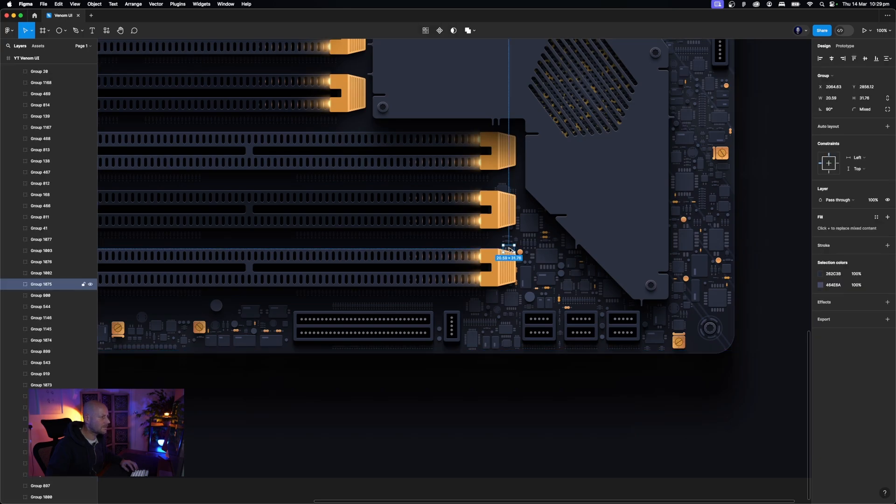
left_click_drag(509, 250, 512, 202)
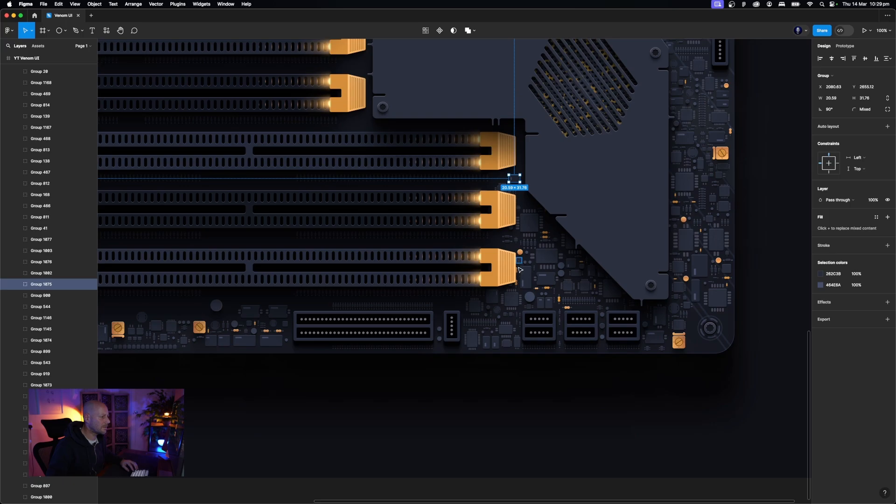
Move the orange-tipped component beside the fourth slot's clip and shift a small component from the last clip's lower edge above the last slot
left_click(517, 283)
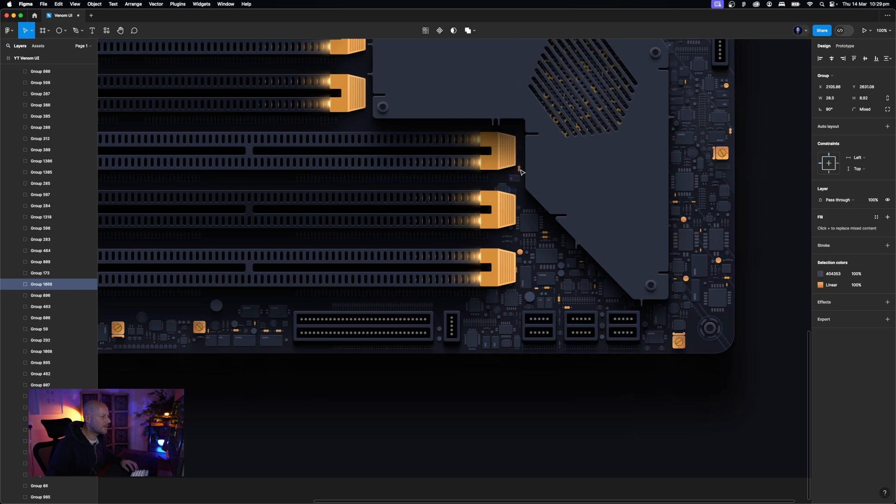
key("Down")
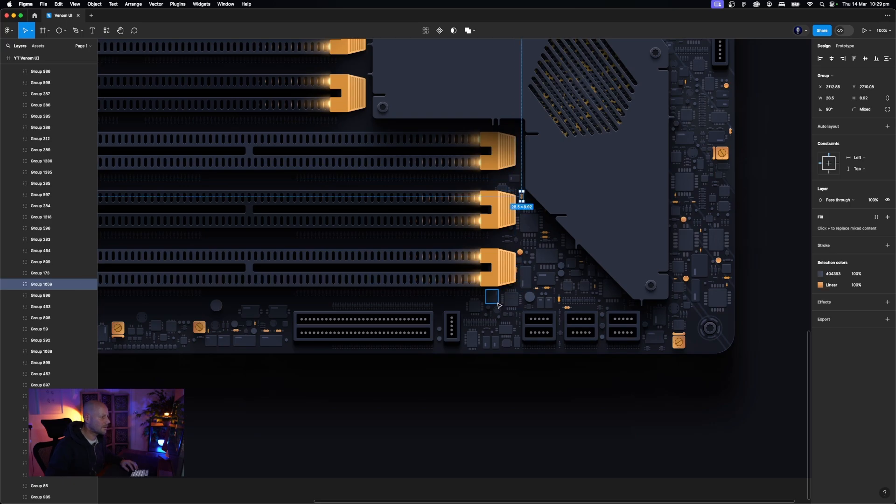
left_click_drag(509, 285, 497, 242)
Place the other orange-tipped component above the narrow vertical connector at X 1944.57, Y 3008.79, rotated to -180°
left_click(517, 276)
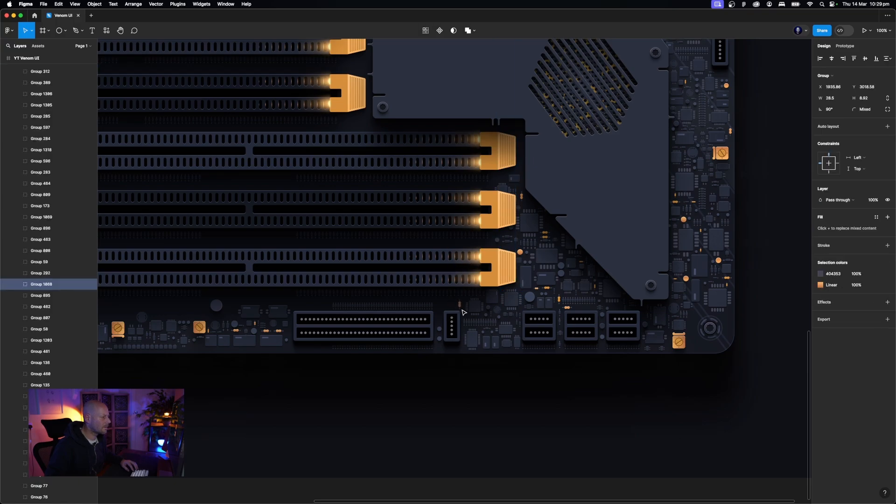
left_click_drag(462, 304, 465, 302)
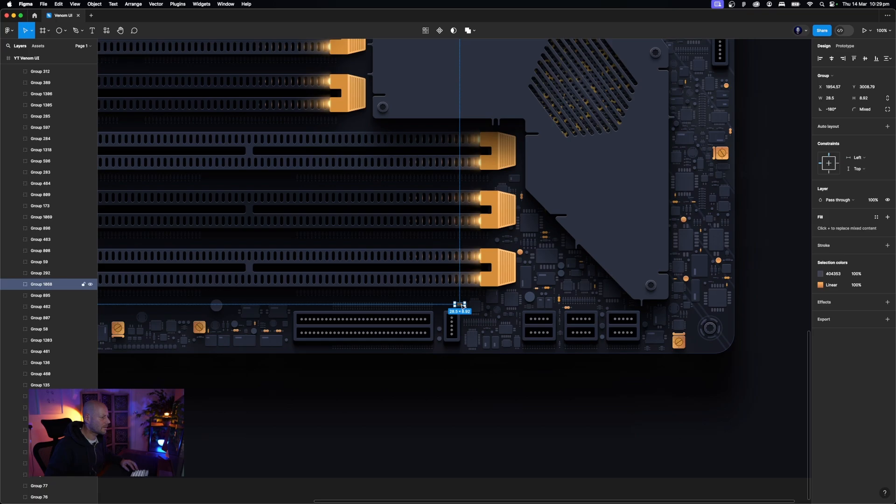
key("shift+Left")
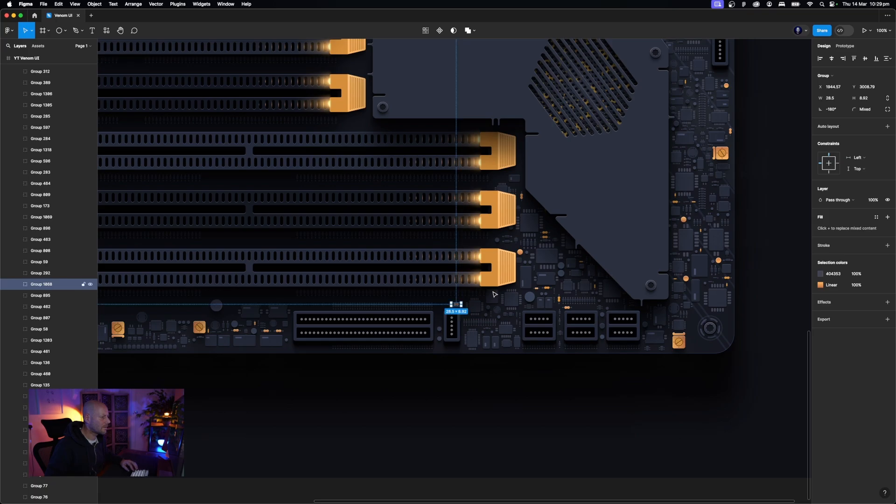
Move the small component beside the last PCI slot's clip to the gap near the narrow vertical connector's upper corner
left_click(519, 262)
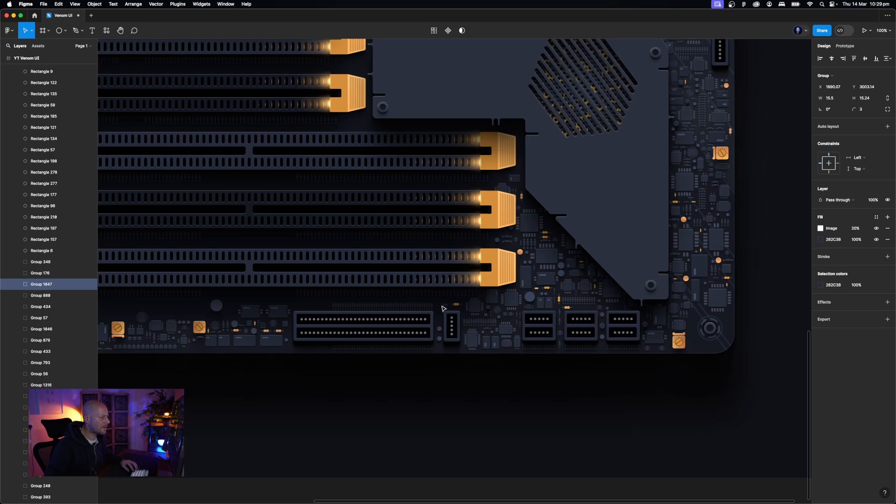
left_click(524, 392)
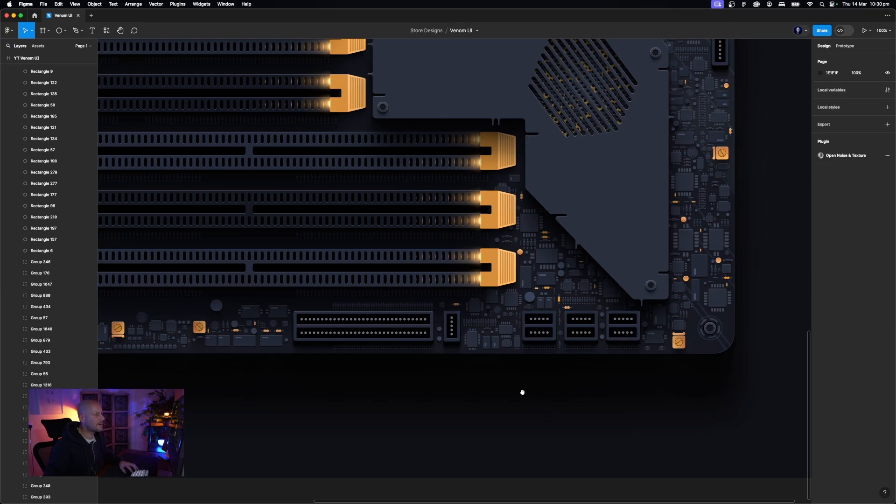
Collapse the CHIPS group's contents and lock the CHIPS and LIGHTING groups
left_click_drag(524, 392, 592, 427)
key("super+minus")
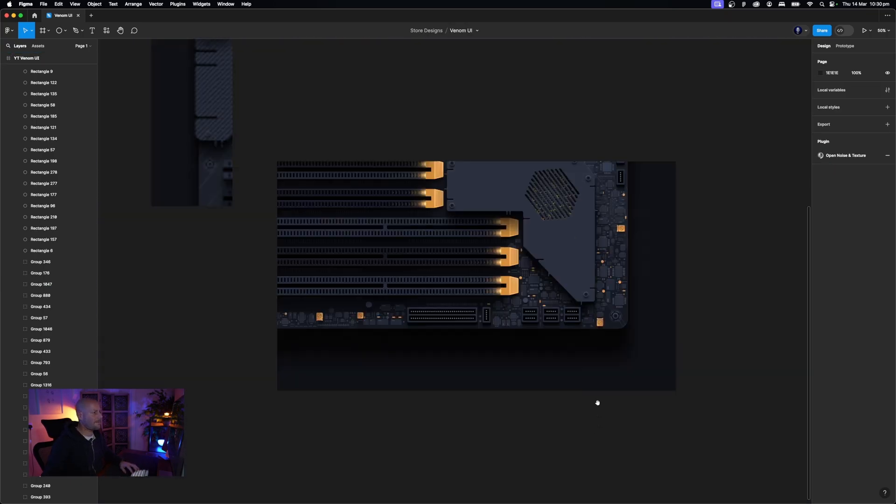
left_click_drag(525, 257, 536, 283)
scroll(536, 283, "up", 6)
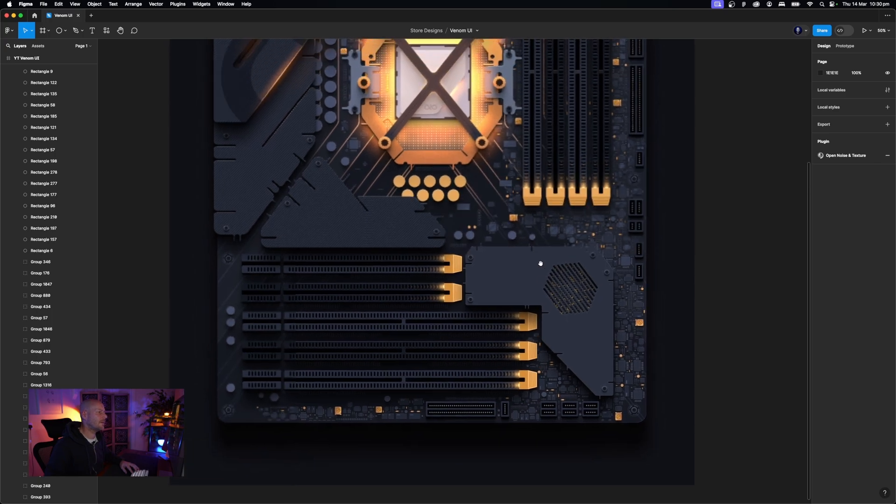
left_click_drag(535, 223, 534, 275)
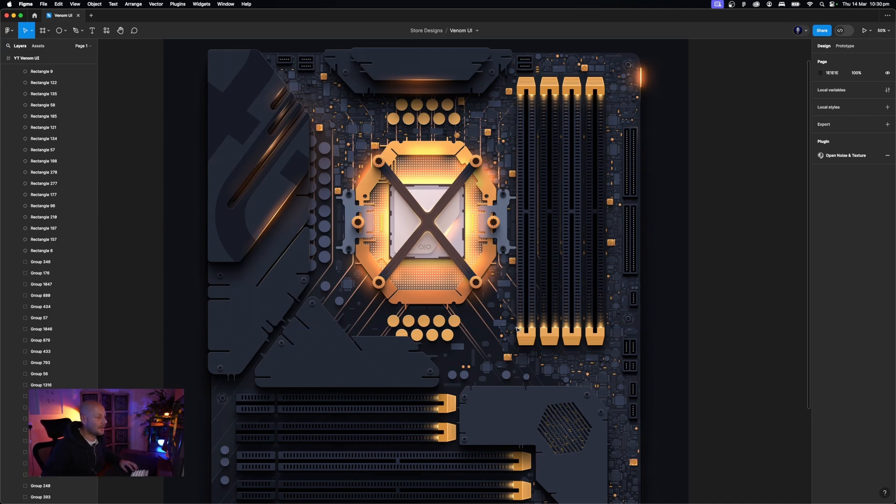
scroll(33, 109, "down", 10)
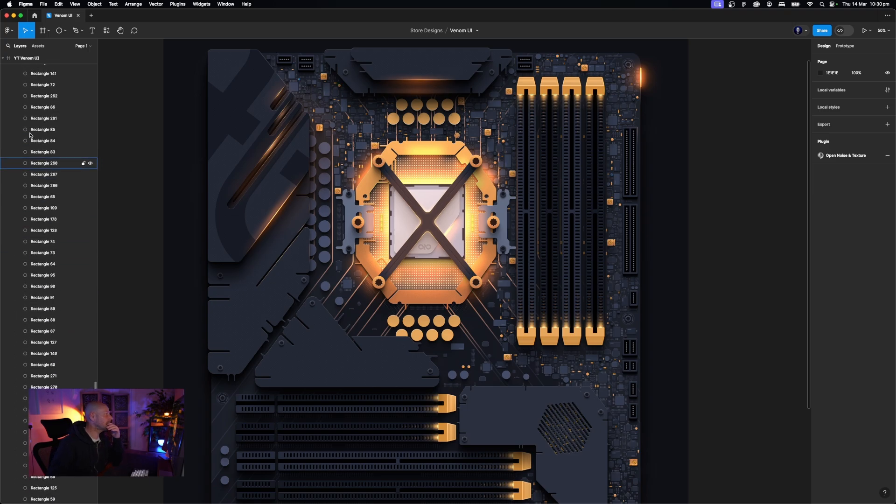
scroll(35, 109, "up", 10)
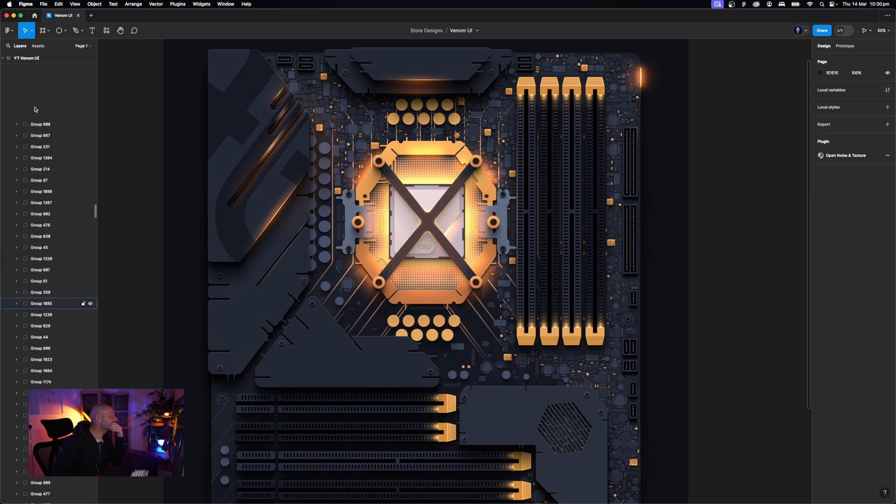
scroll(35, 109, "up", 15)
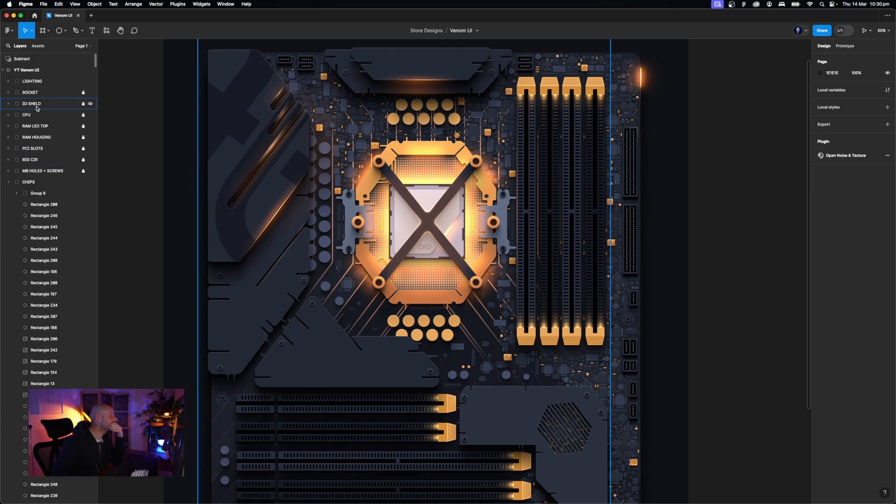
left_click(8, 182)
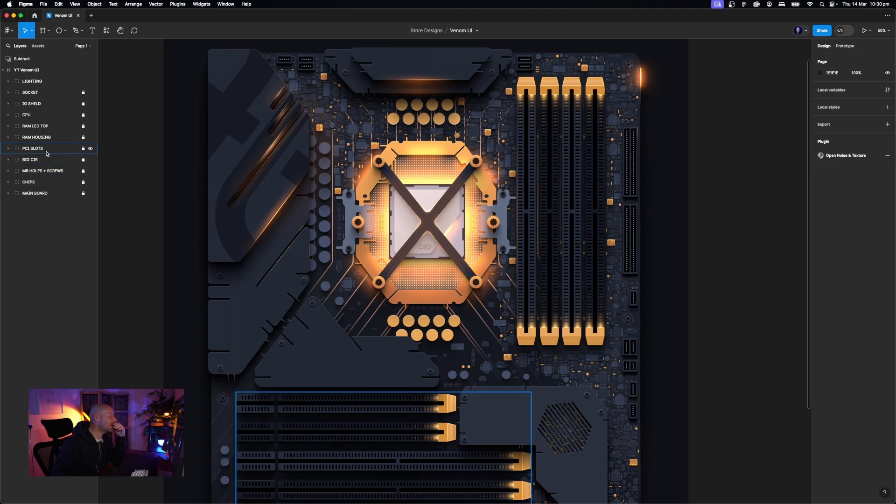
left_click(42, 82)
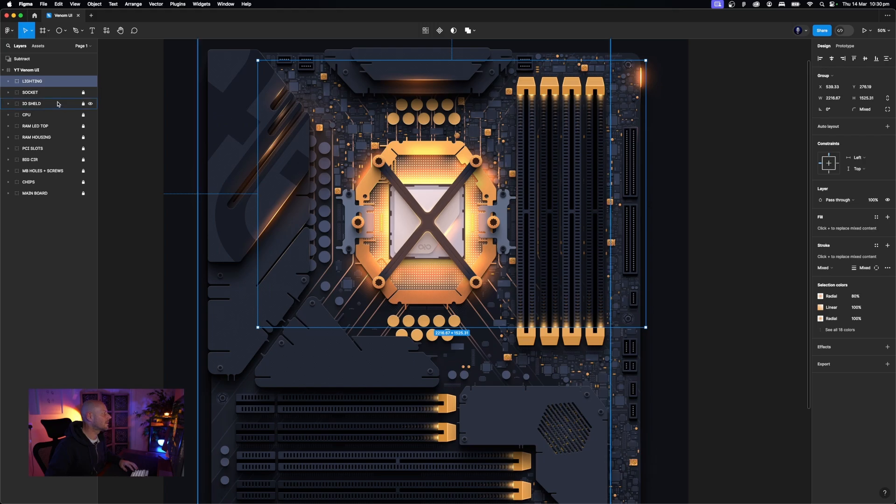
left_click(83, 81)
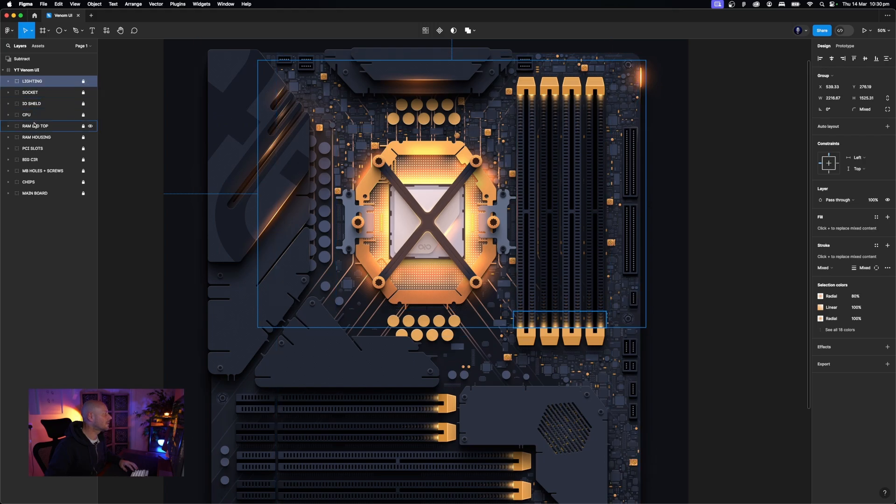
Unlock RAM LED TOP, select its eight frames and change the first stop of their linear gradient to FE7663
left_click(89, 126)
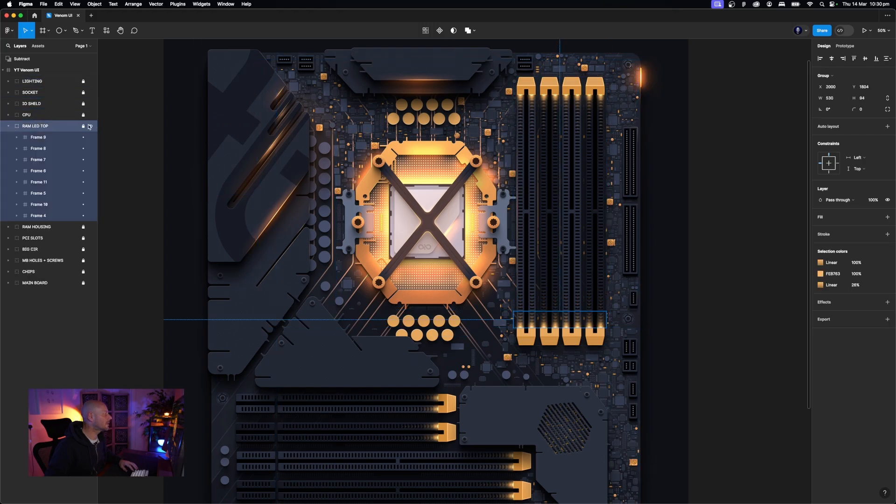
left_click(43, 139)
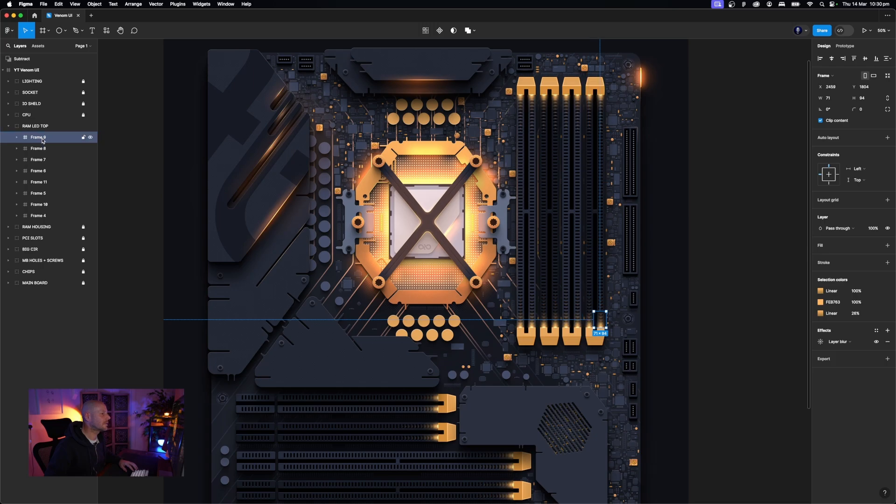
left_click(40, 216, "shift")
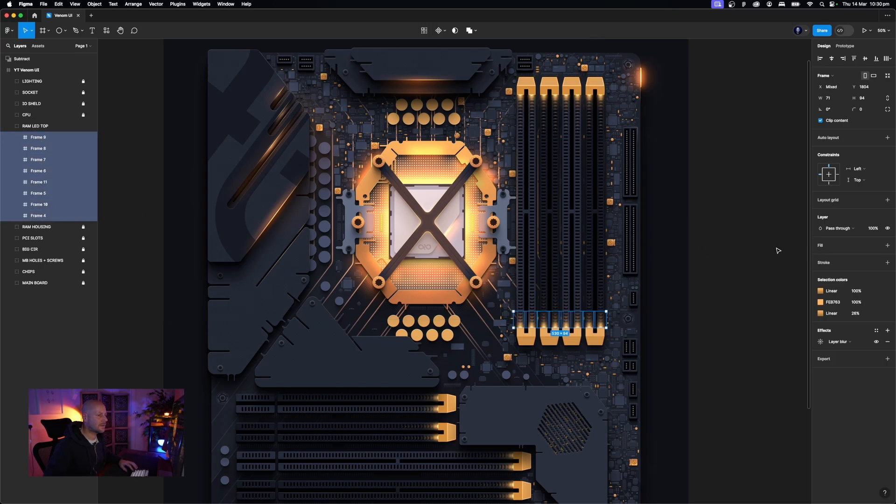
left_click(821, 291)
left_click(735, 308)
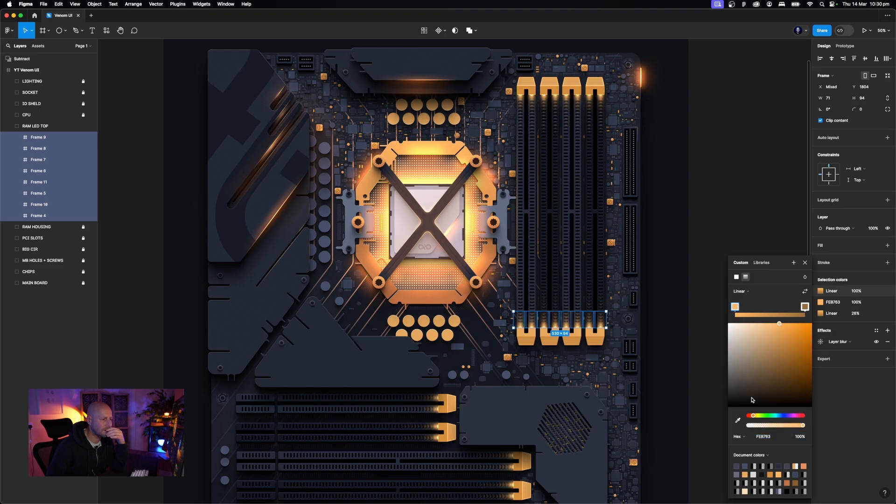
left_click_drag(752, 417, 749, 417)
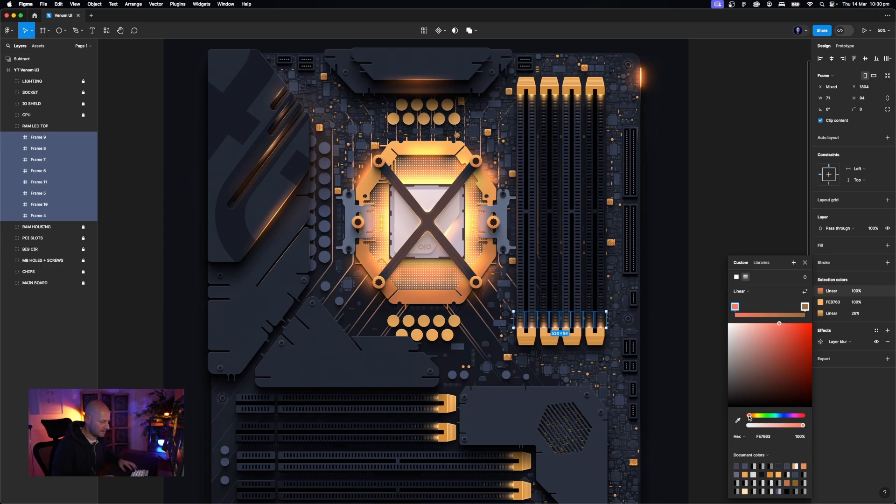
Inspect the glow at the lower RAM clips against the CPU lighting and copy the gradient stop's hex value FE7663
key("super+equal")
key("super+equal")
scroll(609, 362, "down", 8)
scroll(609, 362, "right", 10)
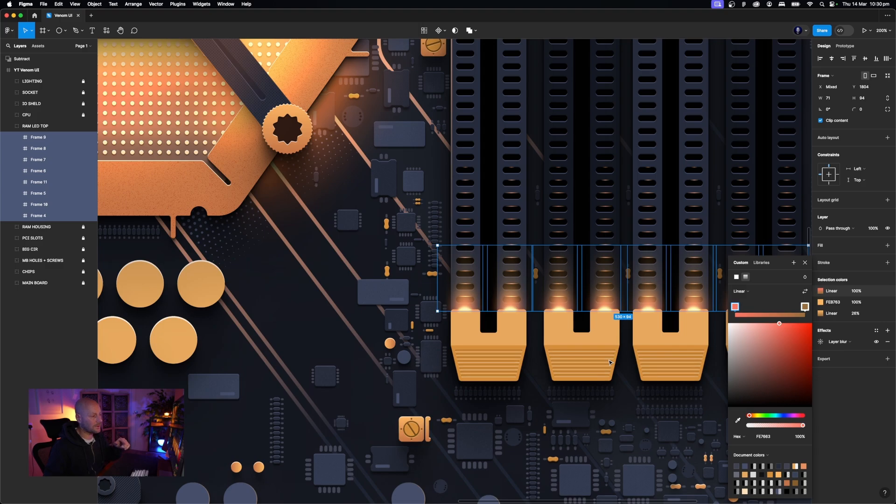
scroll(609, 363, "left", 1)
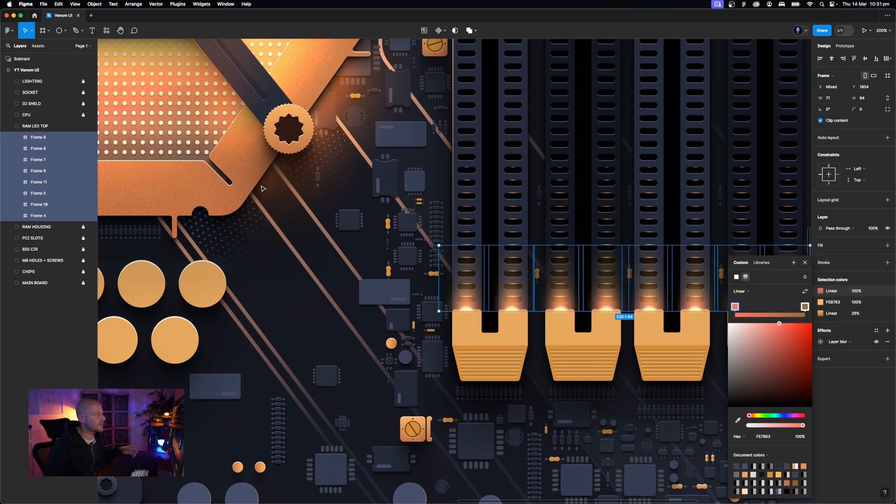
scroll(262, 188, "up", 3)
scroll(263, 188, "left", 4)
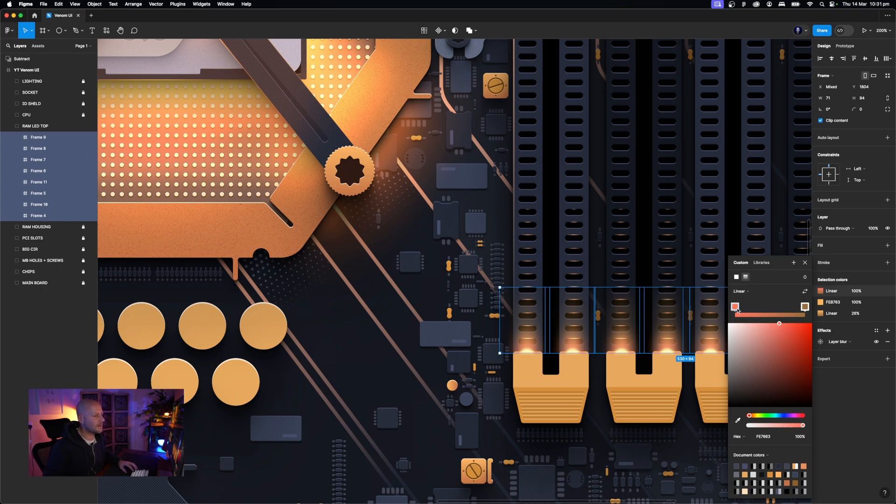
left_click(762, 436)
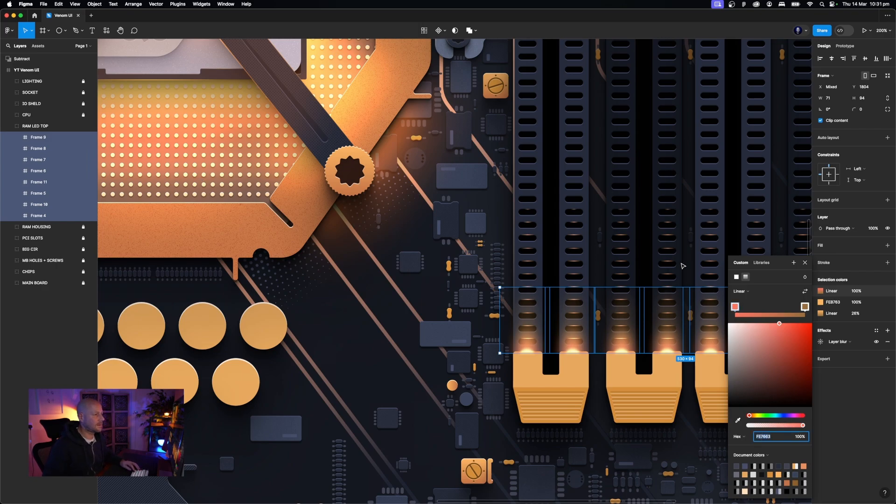
Look through the RAM LED TOP group for the frames that form the glow at the upper RAM clips
scroll(682, 266, "up", 15)
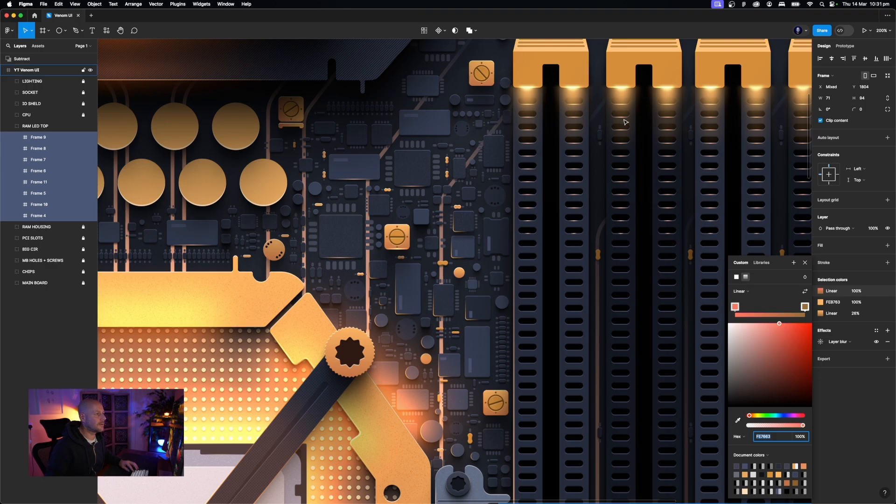
left_click(599, 144)
left_click(32, 139)
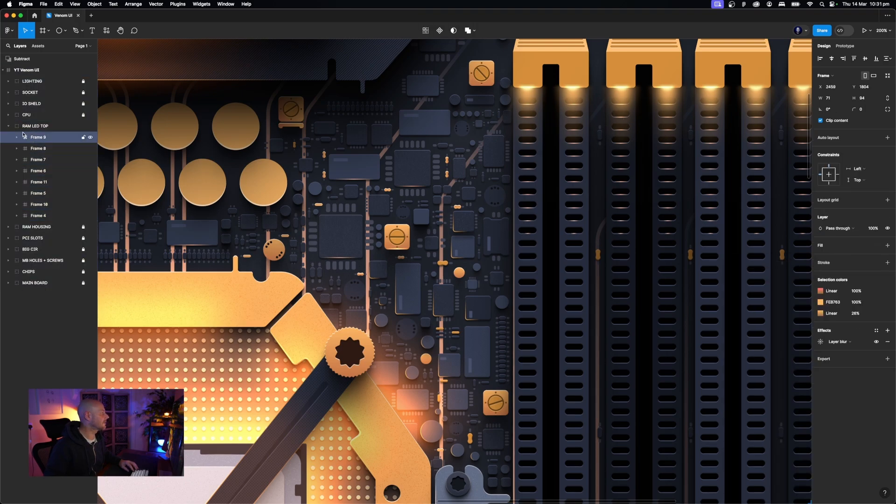
left_click(9, 126)
left_click(33, 127)
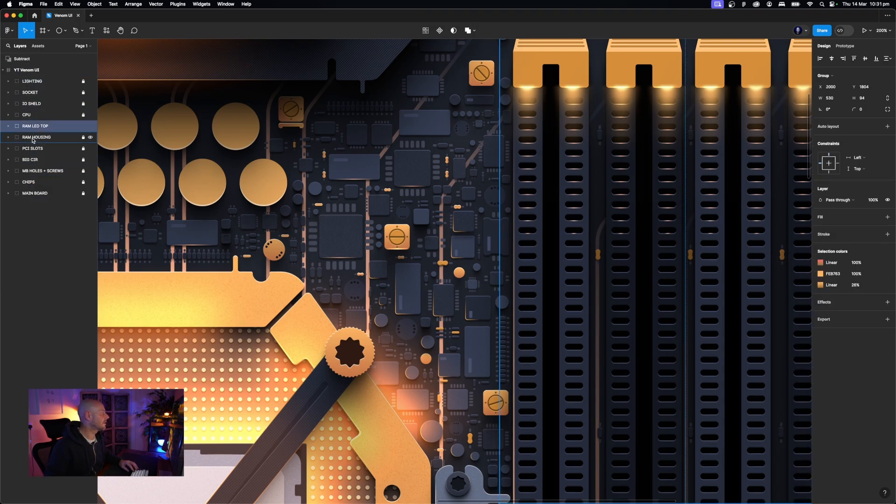
left_click(8, 126)
left_click(34, 220)
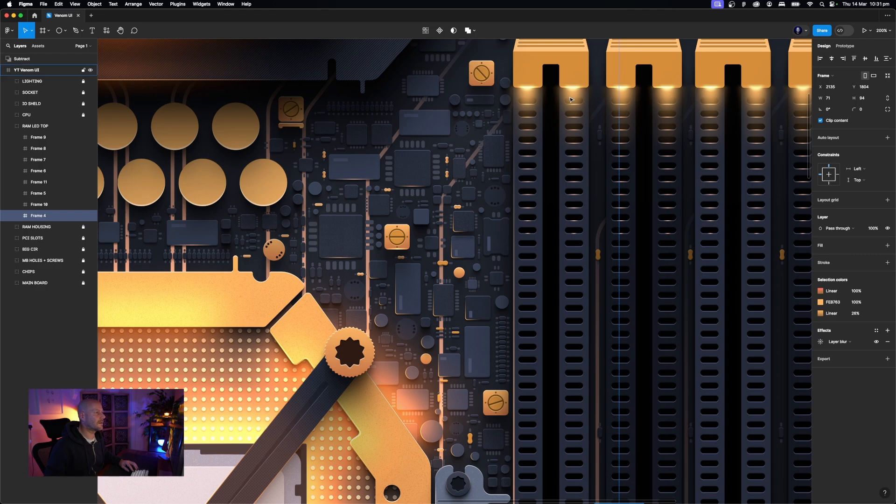
left_click(470, 111)
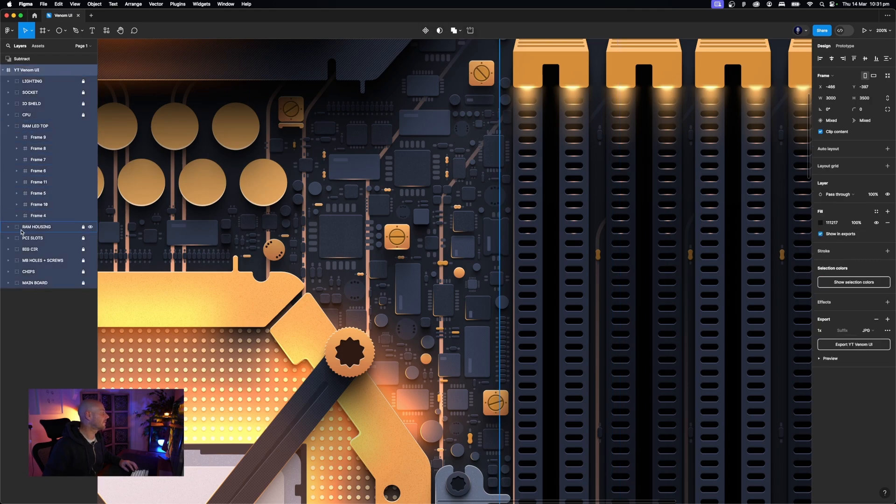
Unlock RAM HOUSING and set the first linear gradient stop of its nested RAM LED TOP group to FE7663
left_click(38, 227)
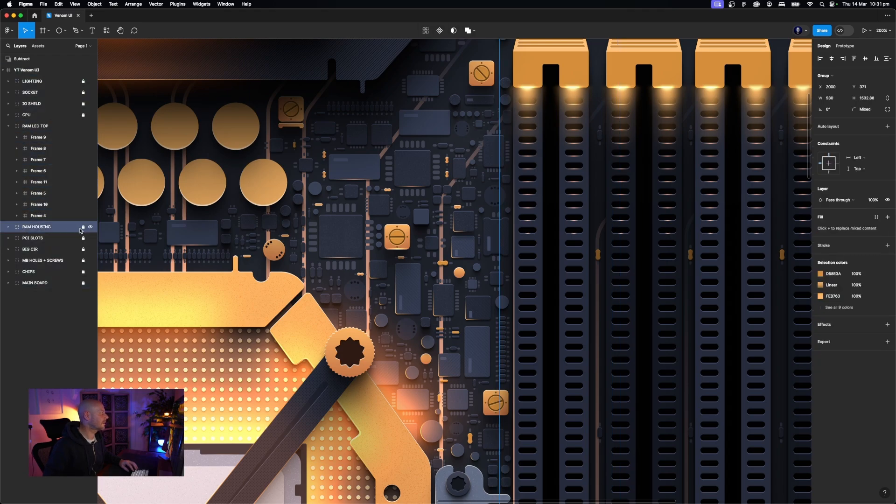
left_click(8, 227)
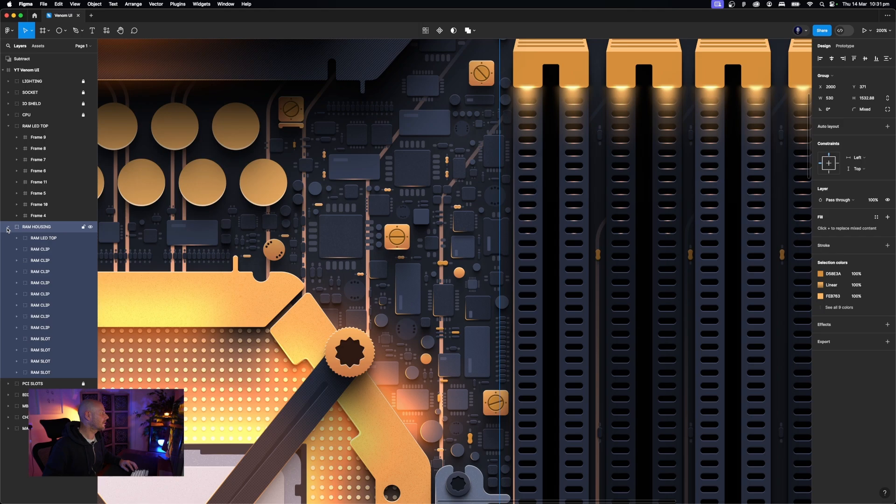
left_click(47, 239)
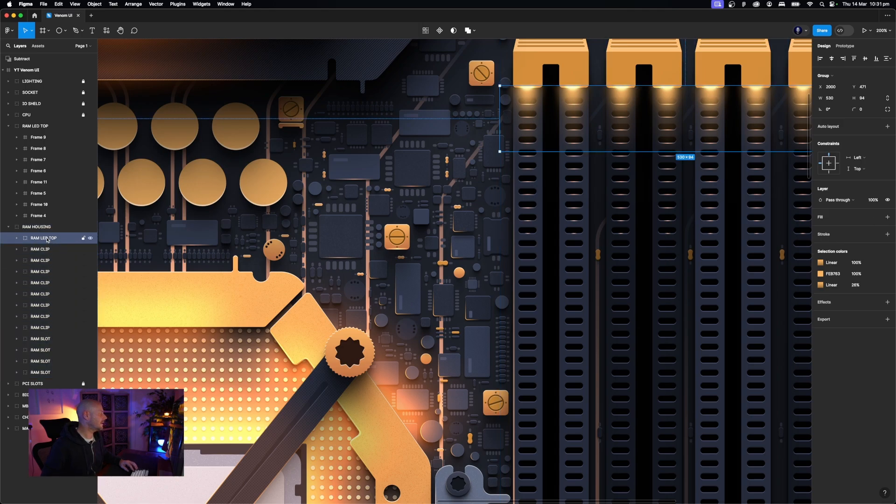
left_click(821, 262)
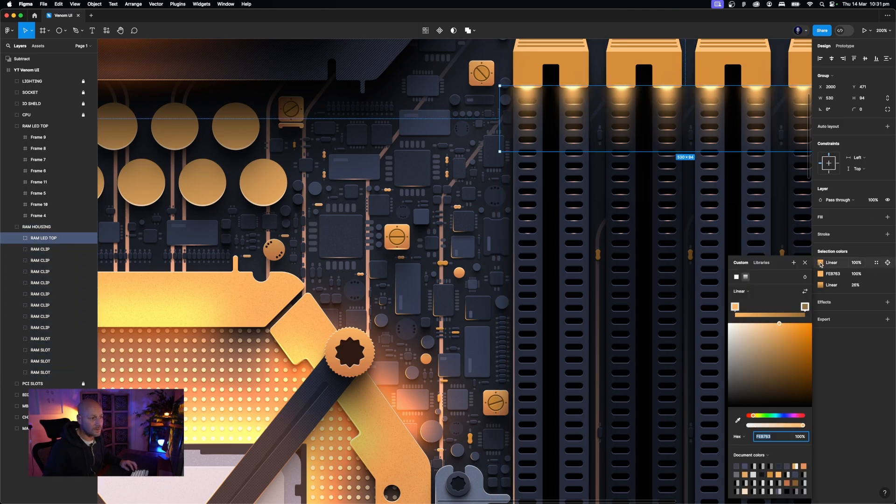
left_click(735, 308)
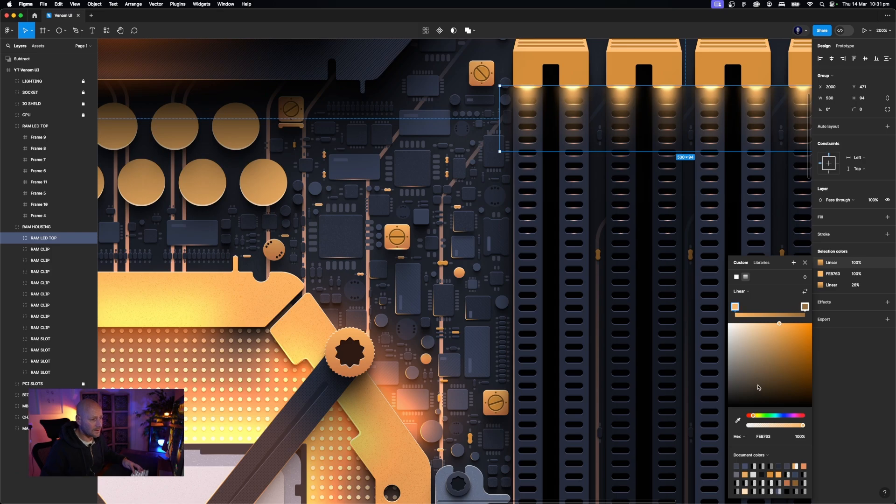
left_click(762, 436)
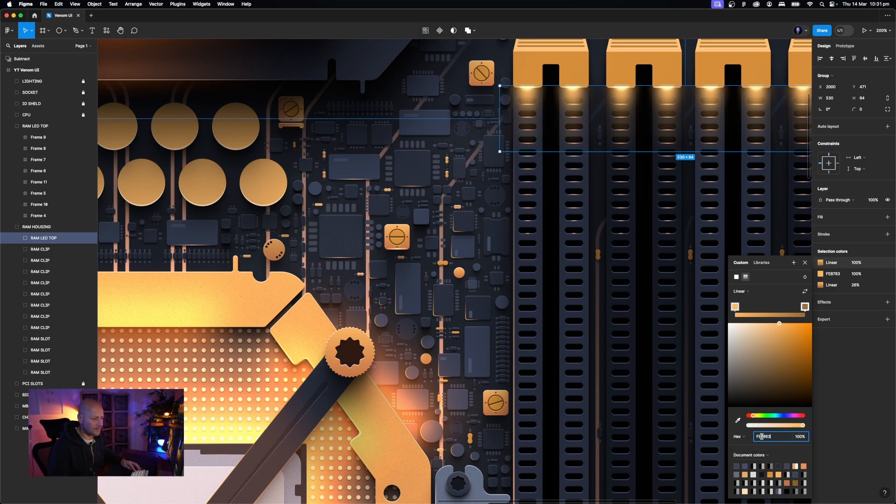
key("Return")
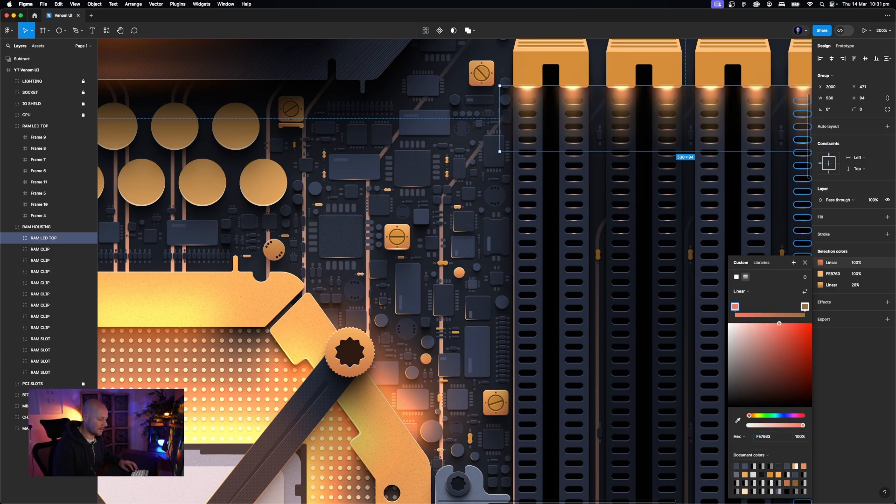
Examine the RAM clip glow across the whole board and compare it with the PCI slot clips
key("minus")
key("minus")
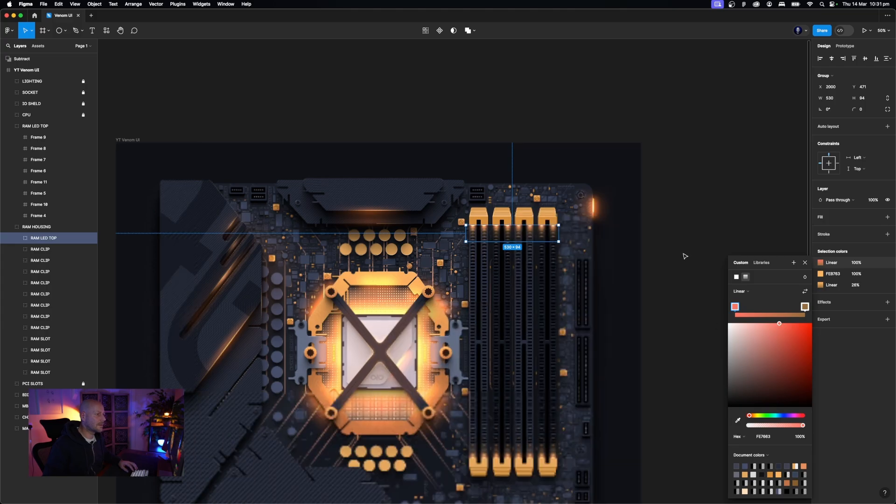
left_click(682, 255)
scroll(682, 254, "up", 5)
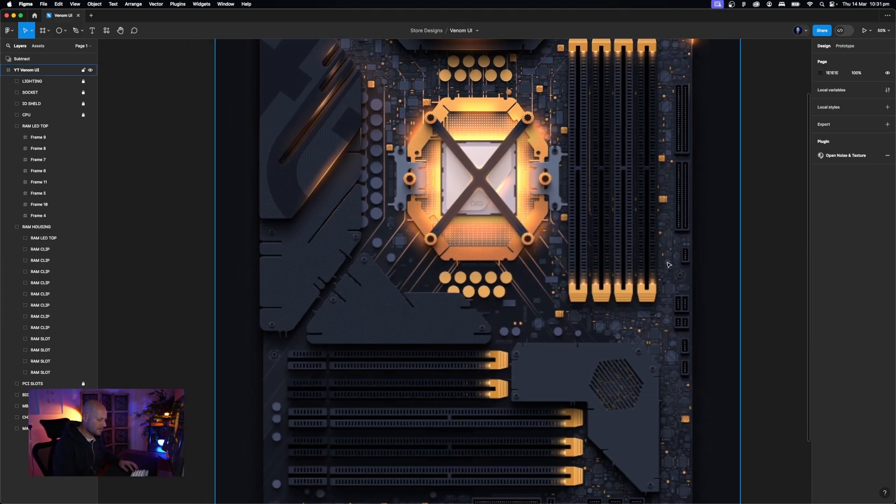
scroll(668, 265, "up", 3)
scroll(528, 171, "up", 3)
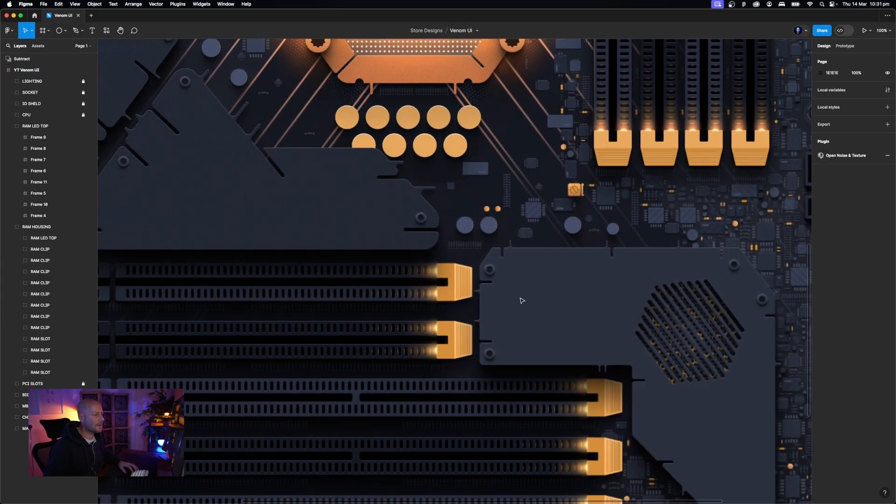
Collapse the RAM HOUSING and RAM LED TOP groups and lock both of them
scroll(516, 308, "down", 3)
scroll(516, 308, "left", 2)
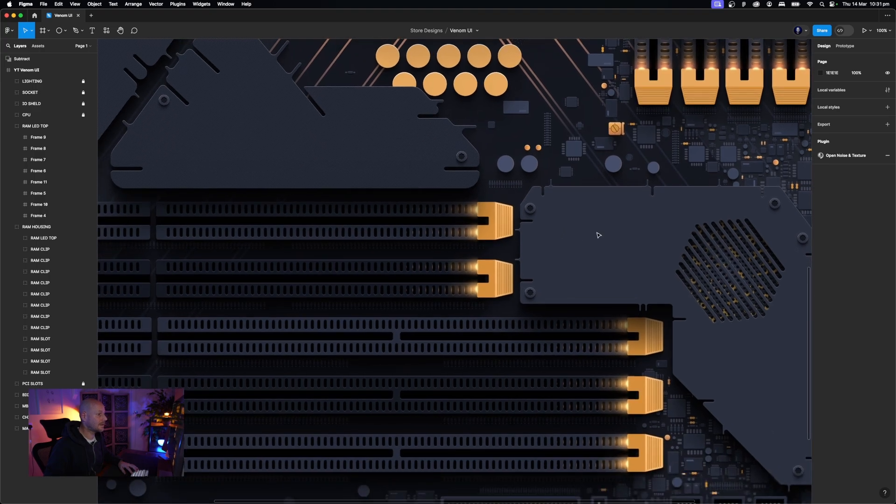
left_click(41, 239)
left_click(40, 249)
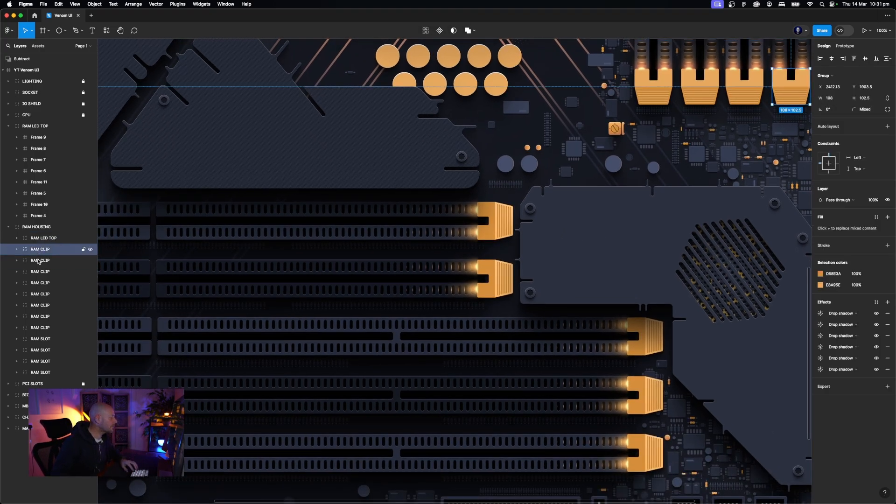
left_click(38, 227)
left_click(8, 227)
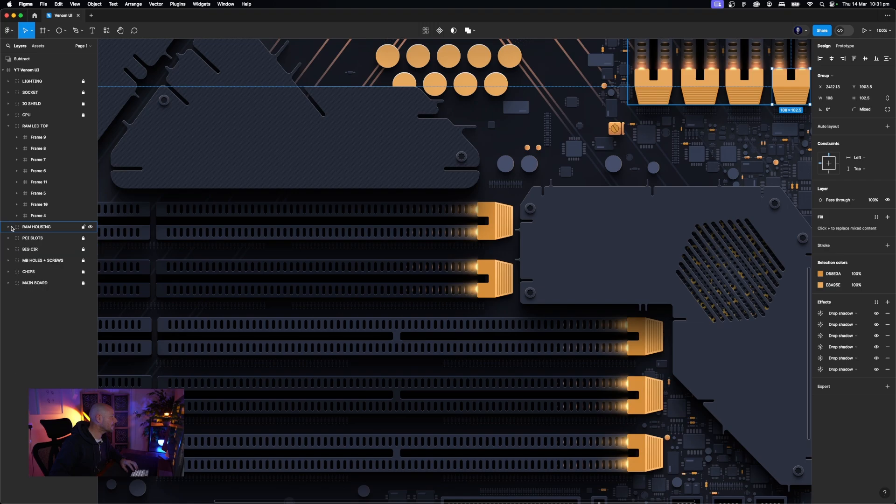
left_click(9, 126)
left_click(72, 127)
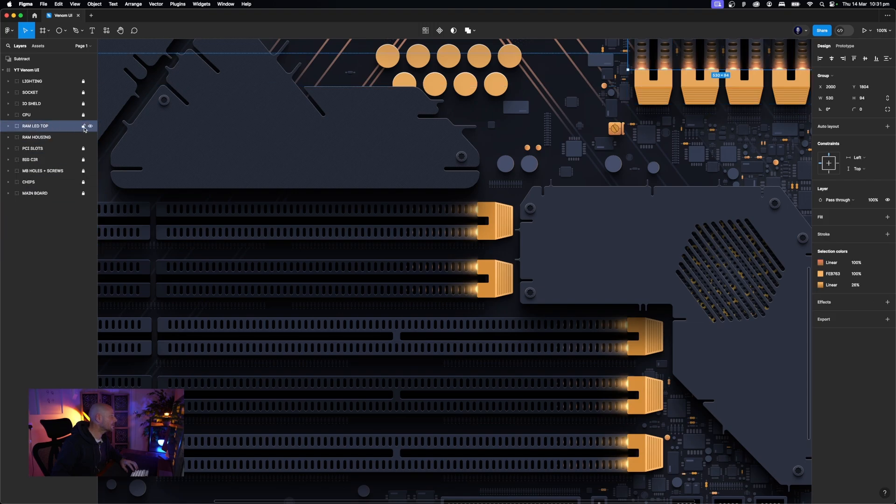
left_click(83, 138)
Unlock PCI SLOTS and set the first linear gradient stop of its glow frames, Frame 11 to Frame 20, to FE7663
left_click(44, 150)
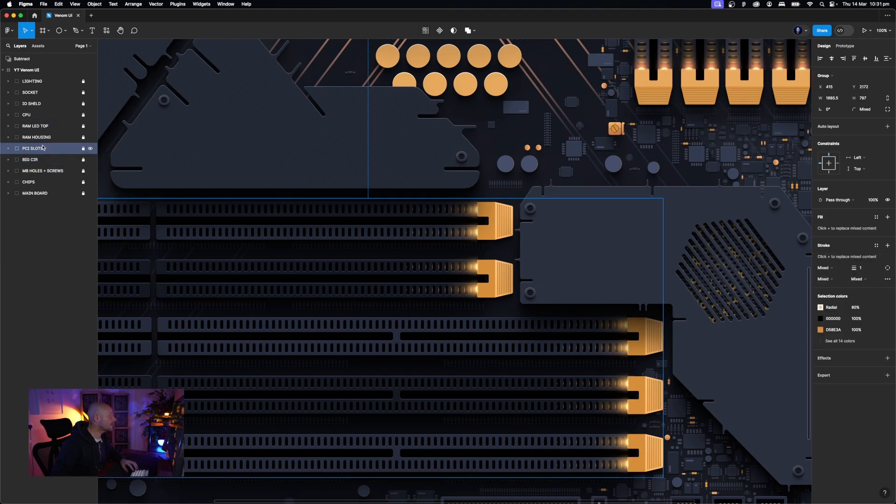
left_click(8, 149)
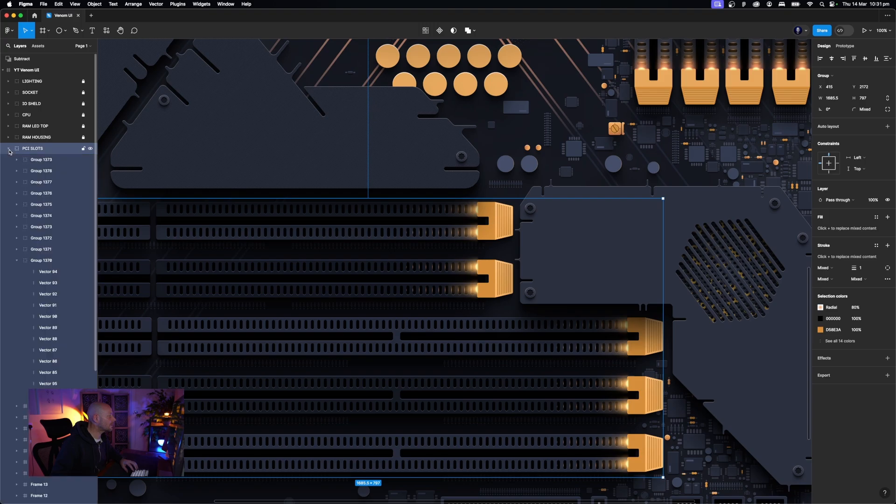
left_click(17, 262)
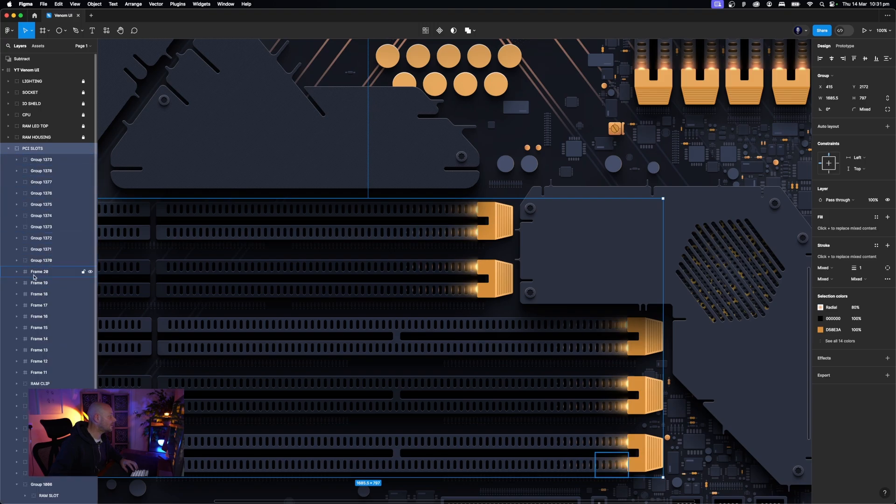
left_click(35, 273)
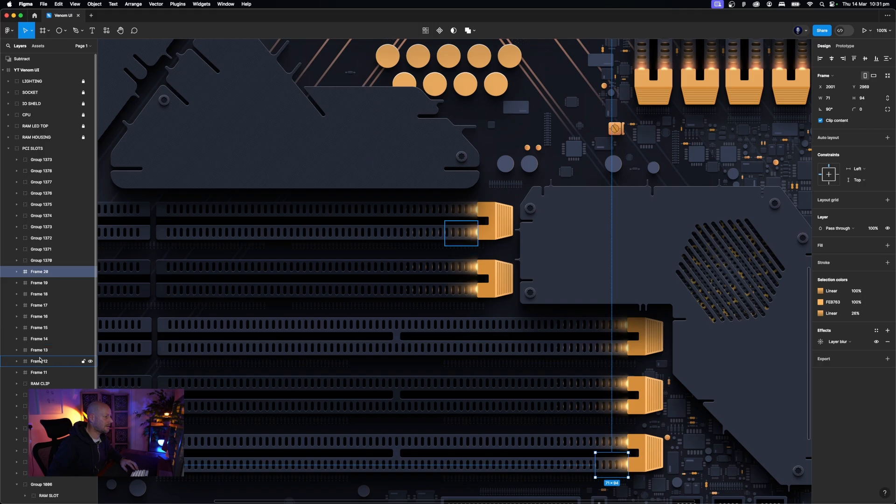
left_click(41, 372, "shift")
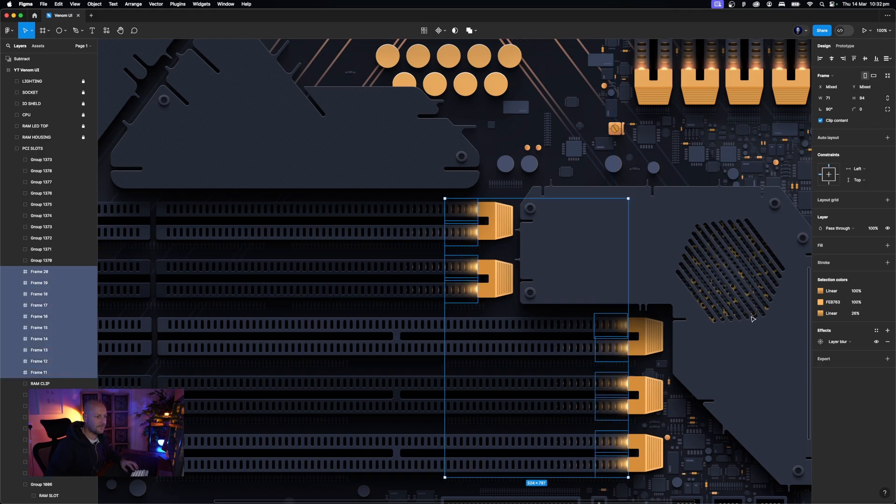
left_click(821, 294)
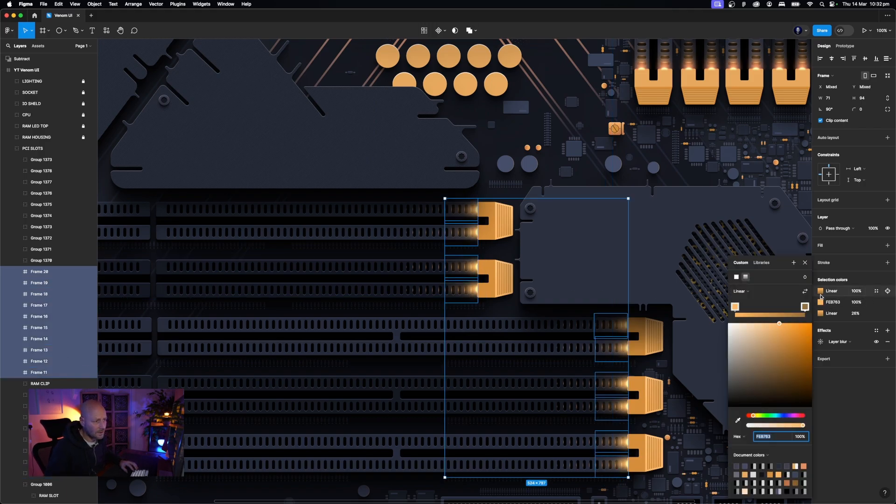
left_click(736, 307)
left_click(762, 438)
key("super+c")
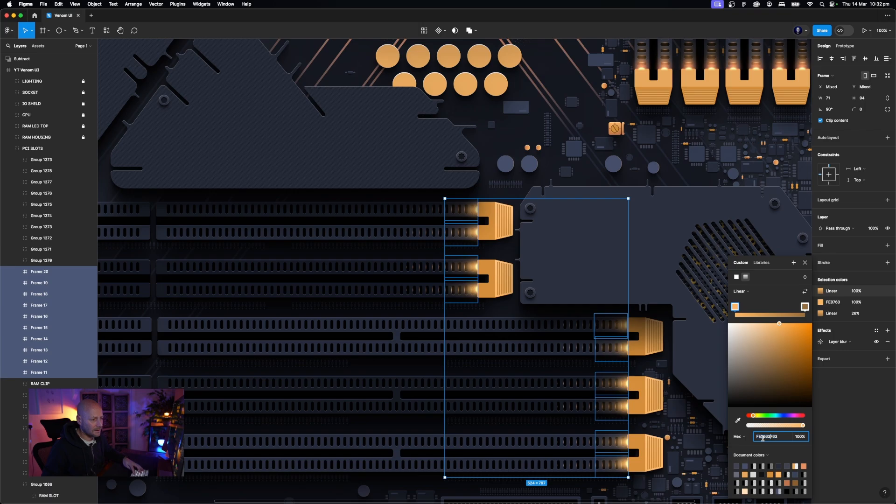
key("super+a")
key("super+v")
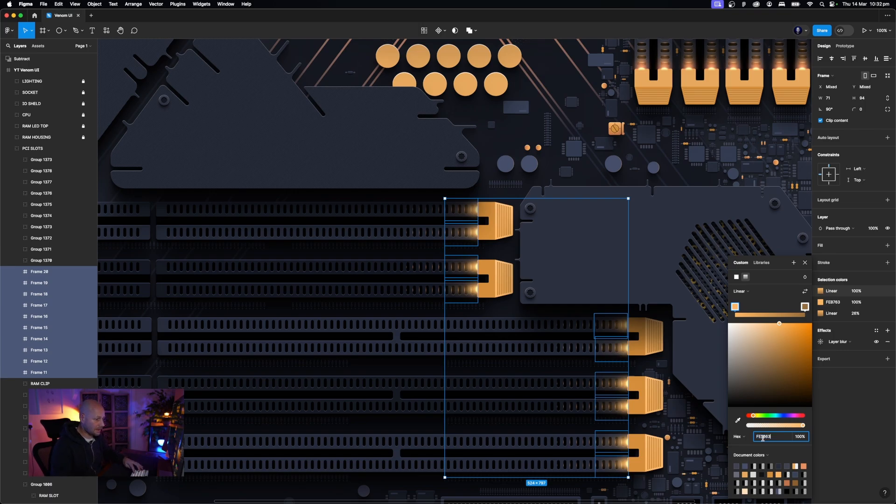
key("Return")
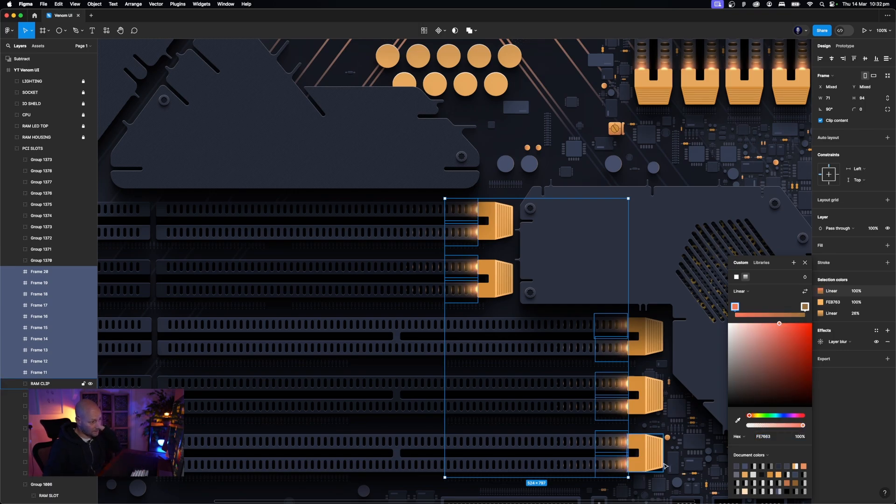
left_click(692, 462)
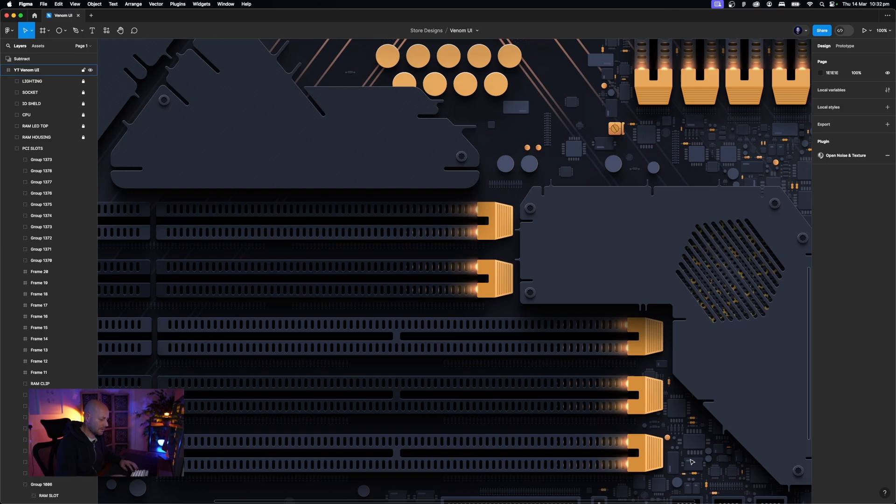
Collapse and lock the PCI SLOTS group, and unlock the LIGHTING group for editing
key("minus")
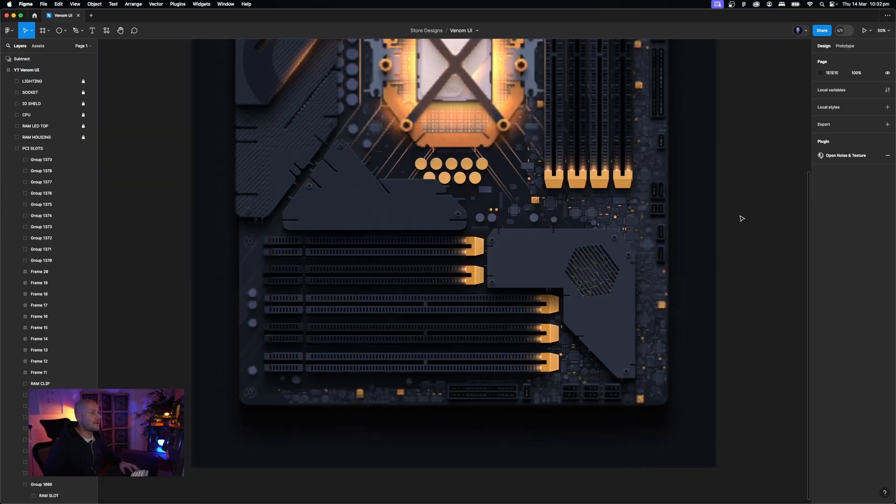
left_click_drag(739, 195, 734, 244)
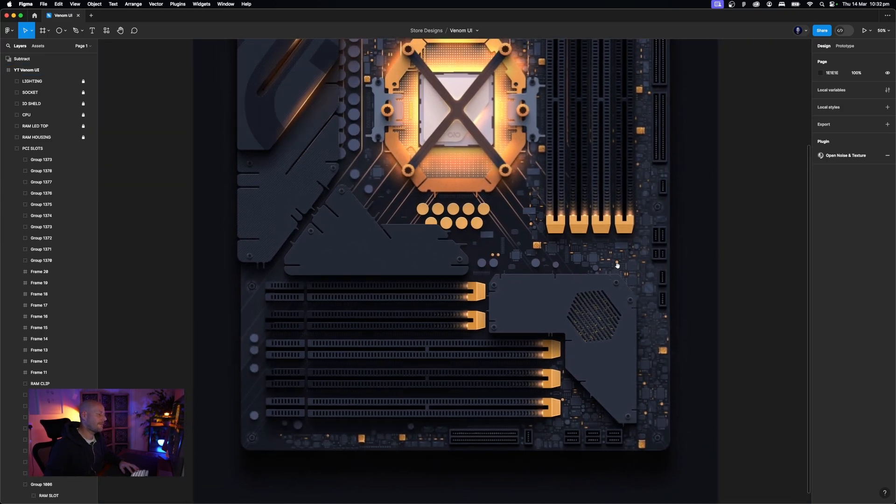
left_click_drag(614, 260, 653, 256)
left_click(9, 148)
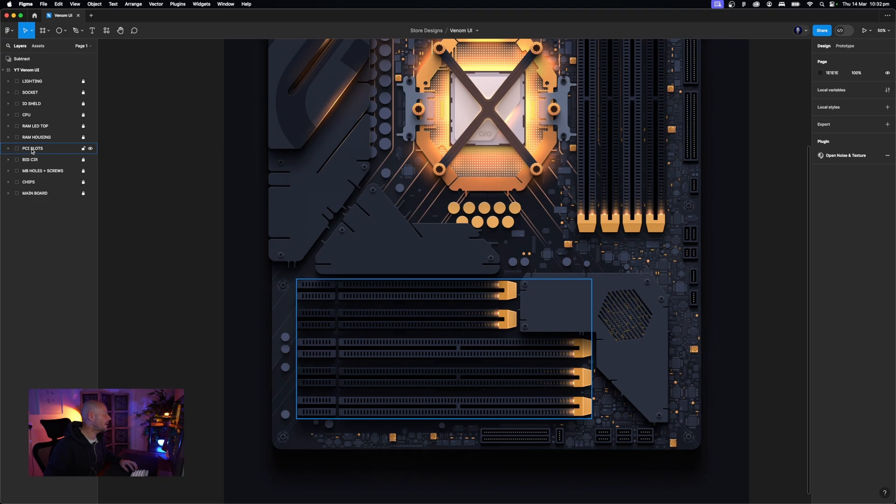
left_click(34, 148)
left_click(32, 82)
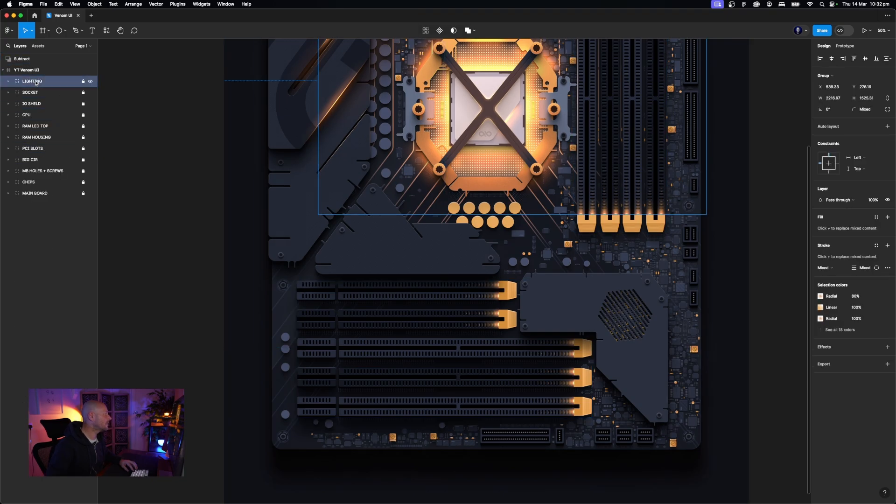
left_click(83, 81)
Place a horizontal copy of the RAM slots' edge light line, shortened to about 594 px, along the triangular heatsink's lower edge
left_click(432, 228)
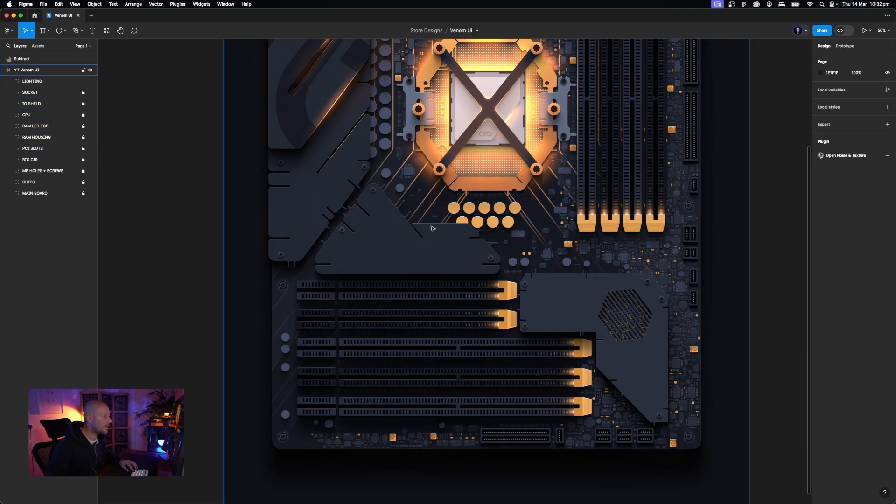
left_click(350, 137, "super")
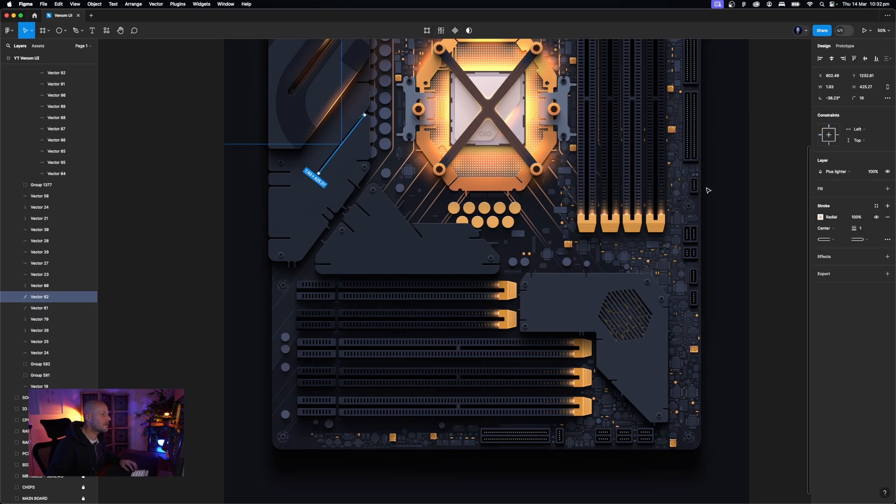
left_click(731, 190)
left_click(578, 122, "super")
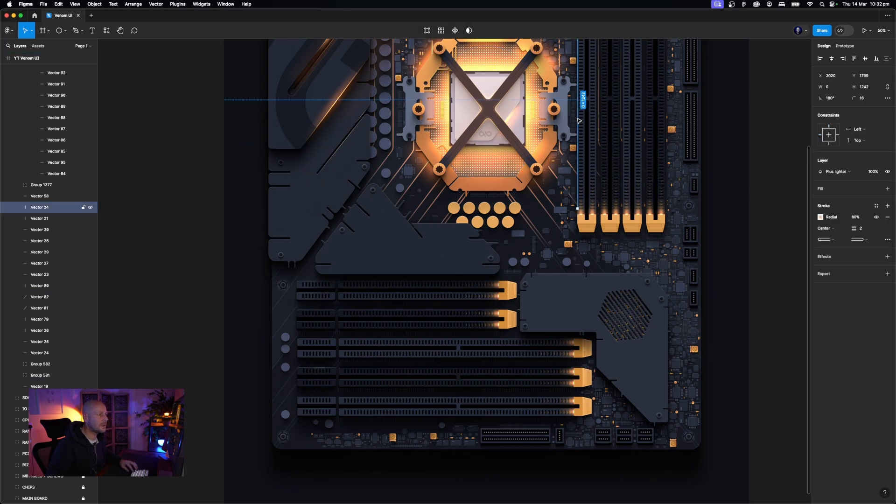
left_click_drag(577, 118, 466, 300)
left_click_drag(467, 171, 512, 280)
key("shift+0")
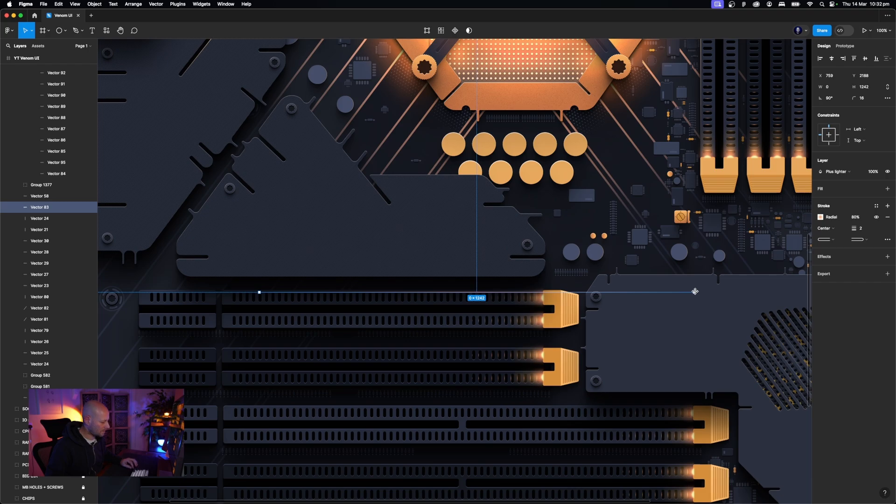
left_click_drag(658, 295, 580, 295)
left_click_drag(496, 296, 452, 279)
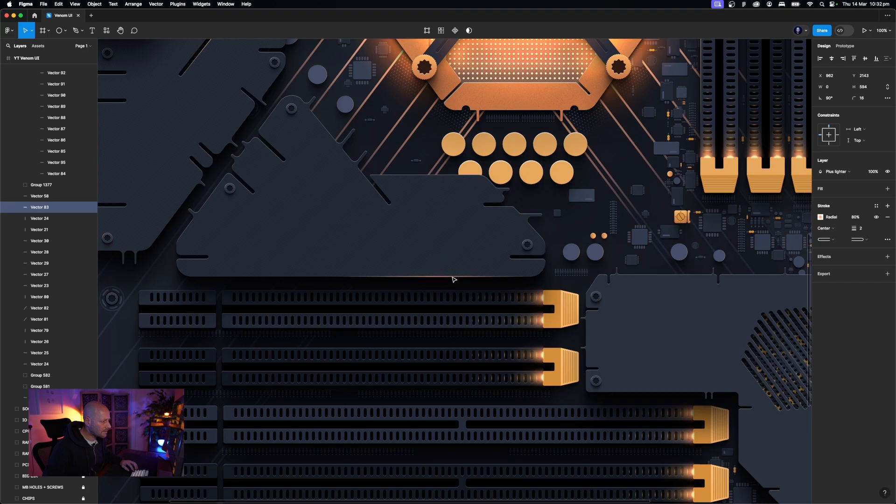
Duplicate the heatsink's horizontal light line onto the lower edge of the chipset cover above the third PCI slot
scroll(399, 245, "down", 2)
scroll(399, 245, "right", 2)
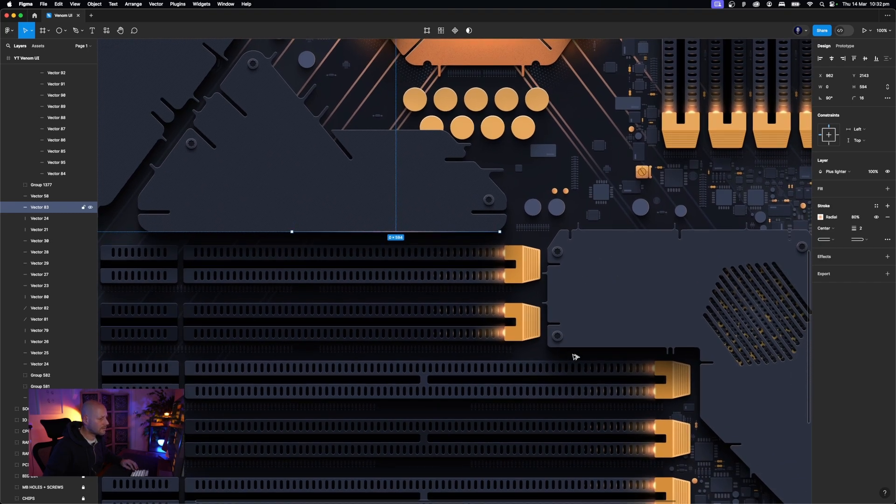
left_click_drag(588, 358, 551, 350)
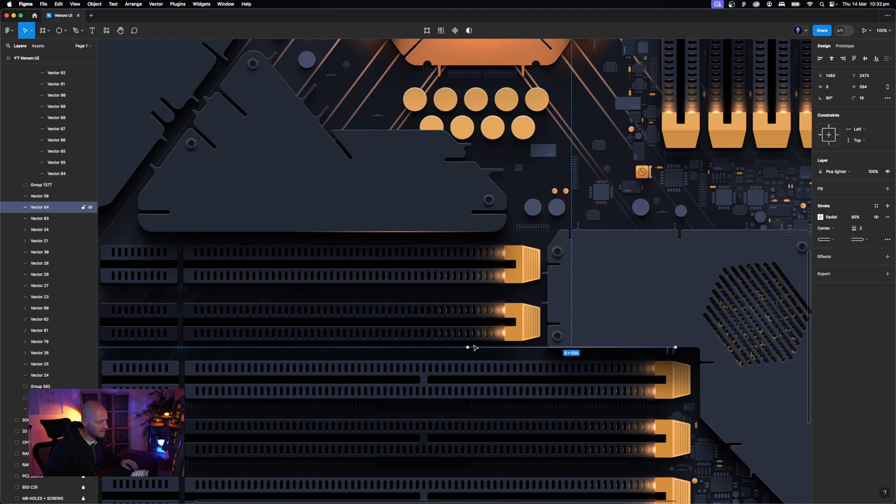
left_click_drag(467, 346, 450, 260)
left_click(524, 357)
Examine the edge highlights around the CPU, the RAM slots and the pin connectors along the board's right edge
scroll(449, 260, "up", 6)
scroll(449, 260, "left", 2)
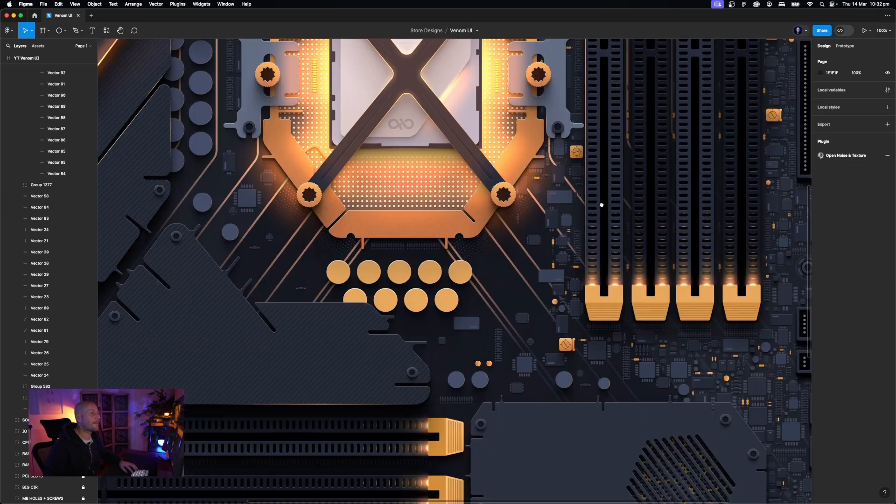
left_click_drag(601, 204, 472, 338)
scroll(554, 229, "up", 3)
scroll(553, 229, "right", 3)
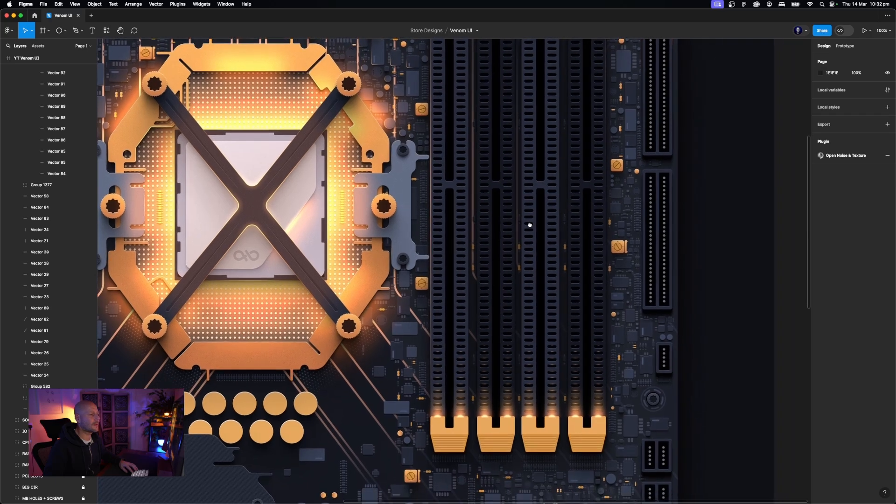
left_click(633, 86)
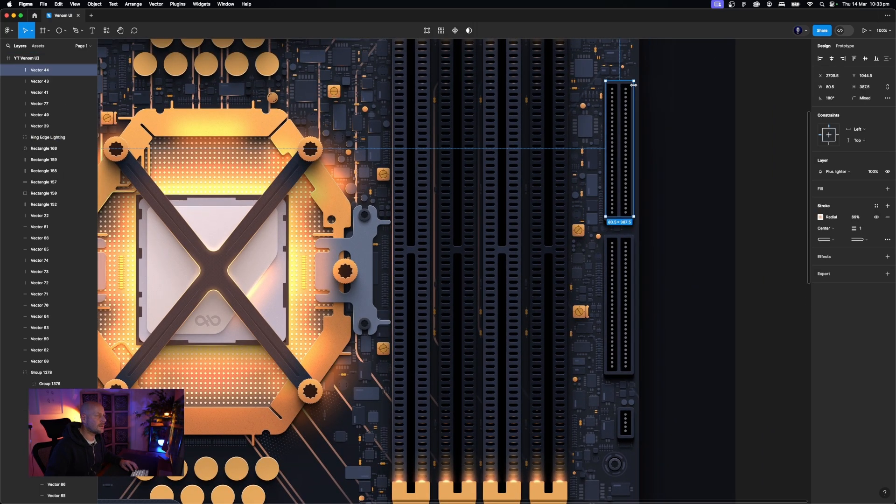
scroll(634, 86, "up", 1)
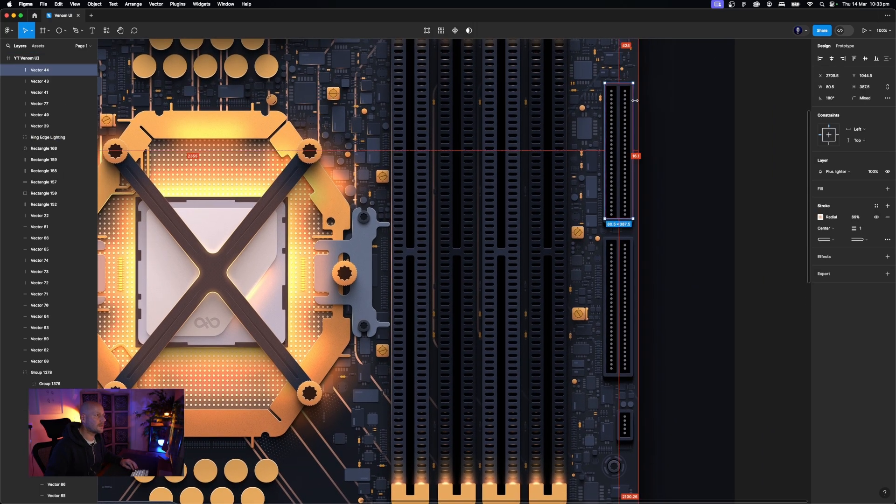
left_click(762, 112)
scroll(764, 192, "up", 4)
Extend the upper pin connector's light line around its upper-left corner and partway down its left edge, tightening the new corner's rounding
left_click(636, 172)
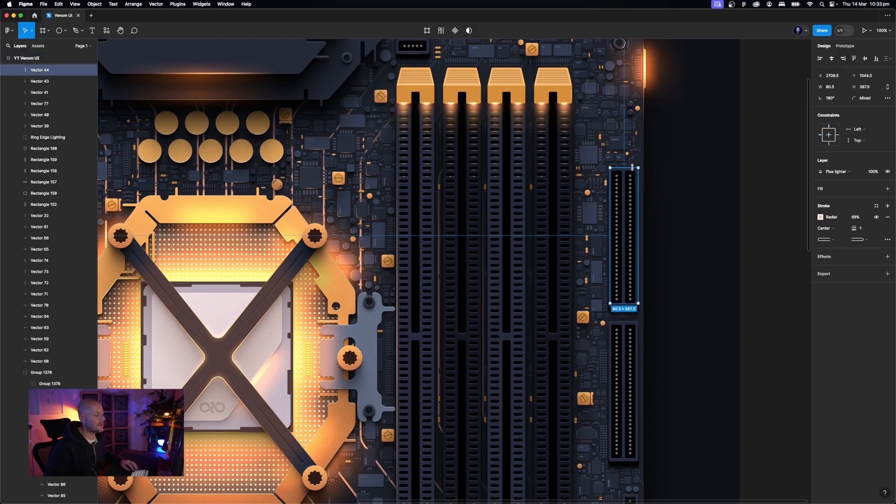
scroll(632, 167, "up", 10)
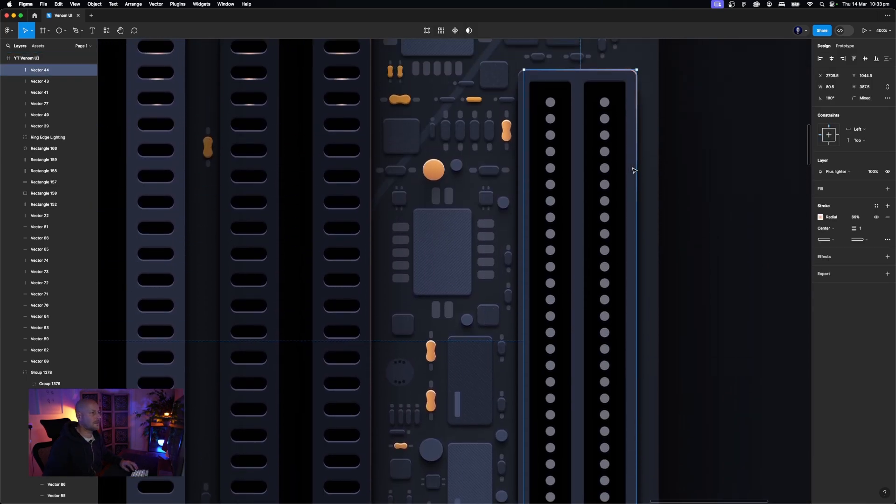
scroll(634, 171, "up", 5)
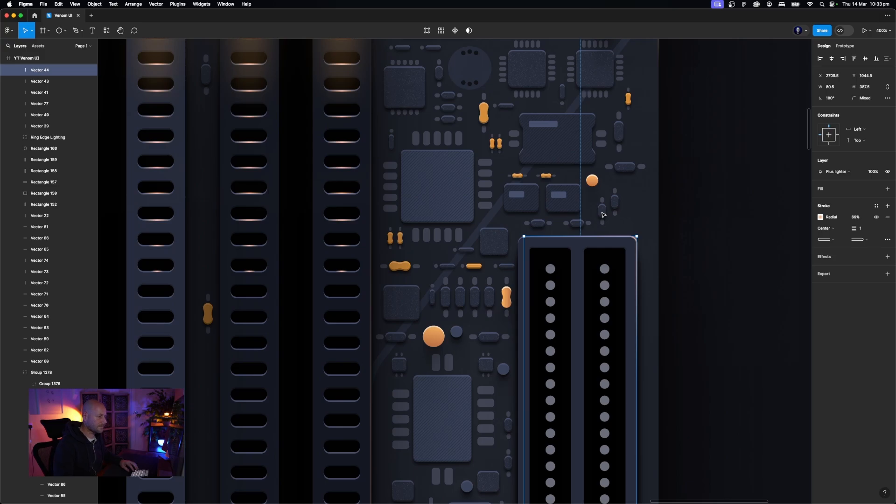
key("Return")
left_click(581, 238)
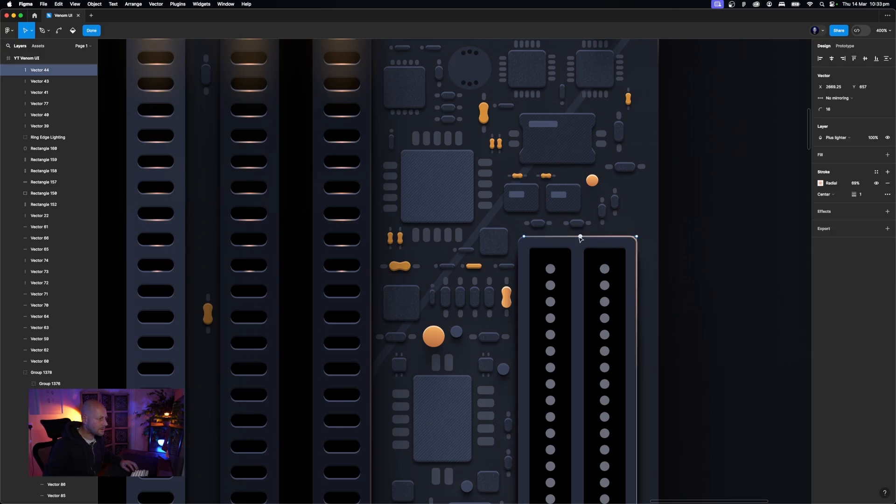
left_click_drag(524, 240, 524, 386)
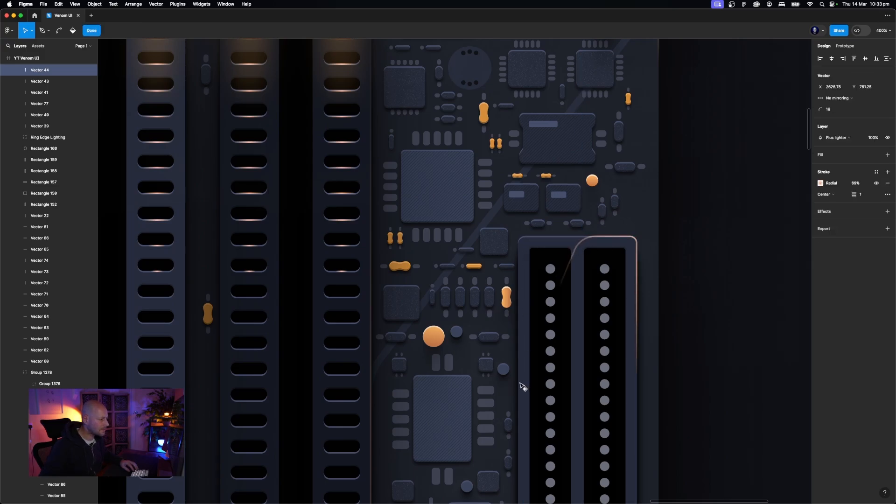
left_click(581, 236)
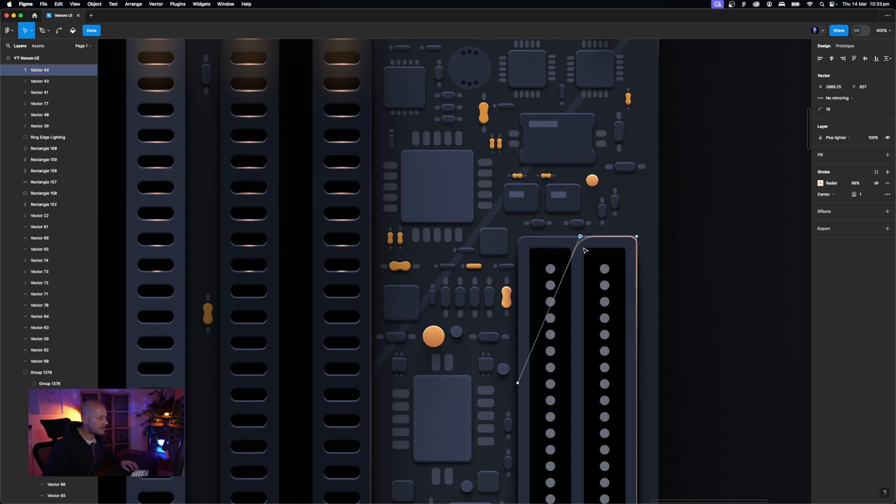
left_click_drag(581, 238, 521, 245)
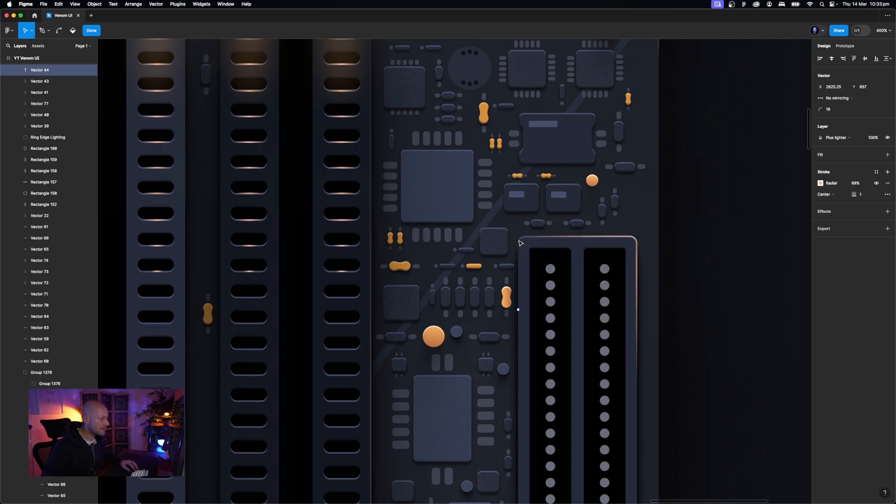
left_click_drag(474, 201, 552, 275)
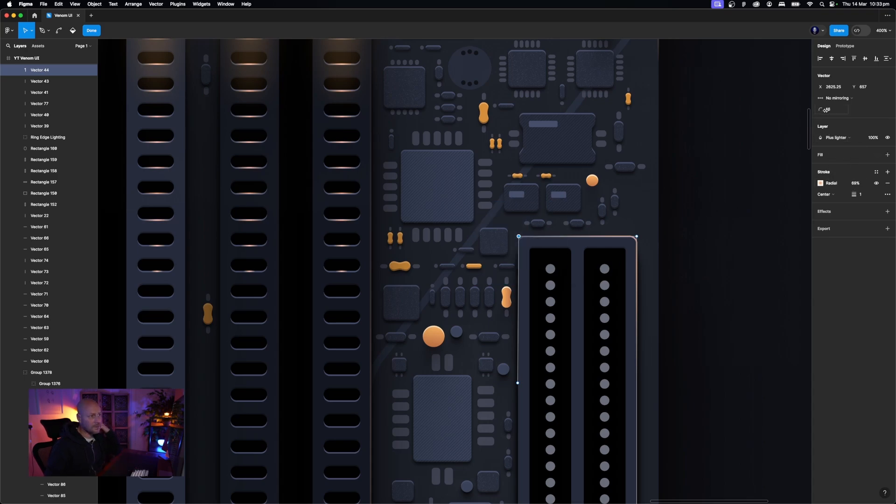
left_click_drag(826, 110, 823, 111)
Try to move the centre of the light line's radial stroke gradient above the connector's upper edge, and undo it
left_click(820, 183)
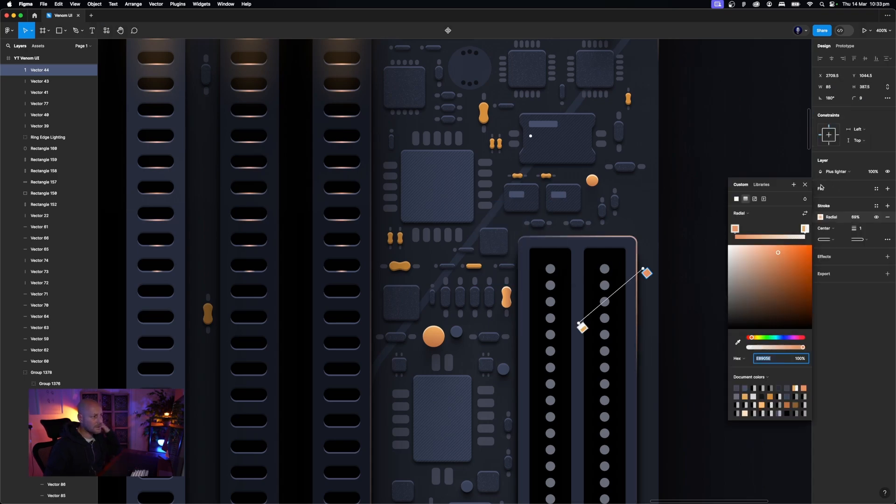
mouse_move(641, 271)
left_mouse_down()
mouse_move(598, 230)
mouse_move(595, 214)
left_mouse_up()
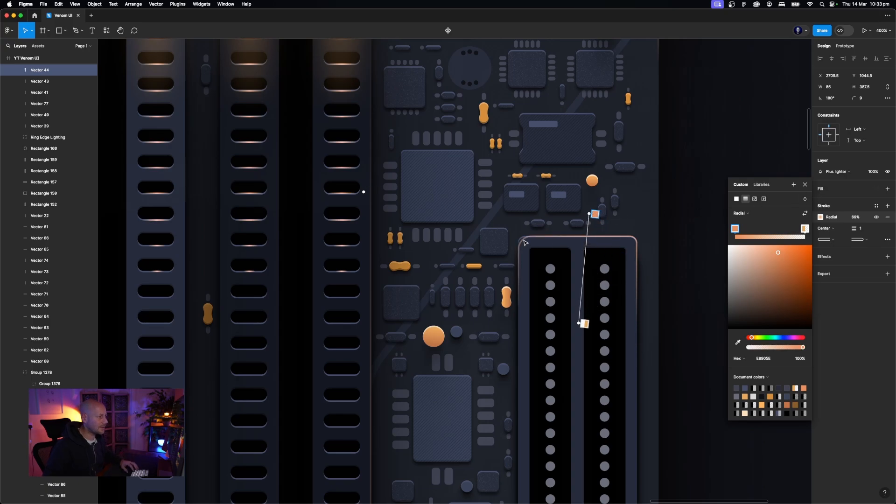
key("super+z")
left_click(541, 239)
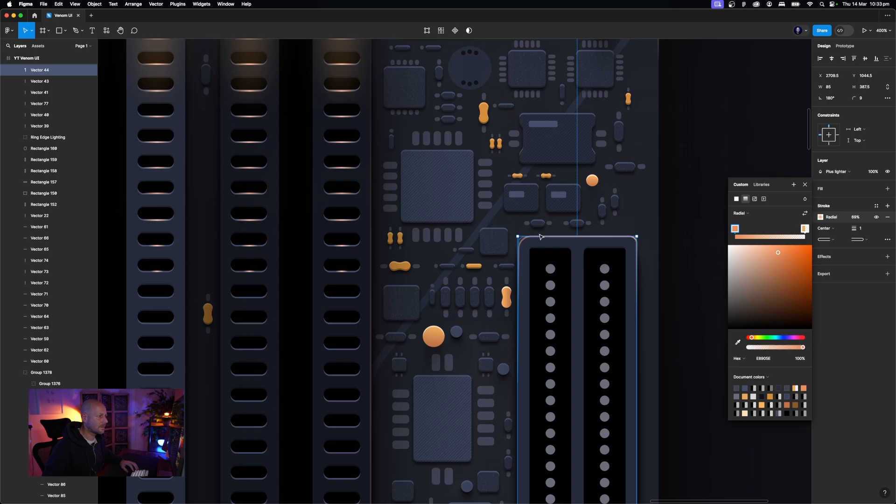
Set the corner radius of the light line's upper-left point to 5
double_click(631, 242)
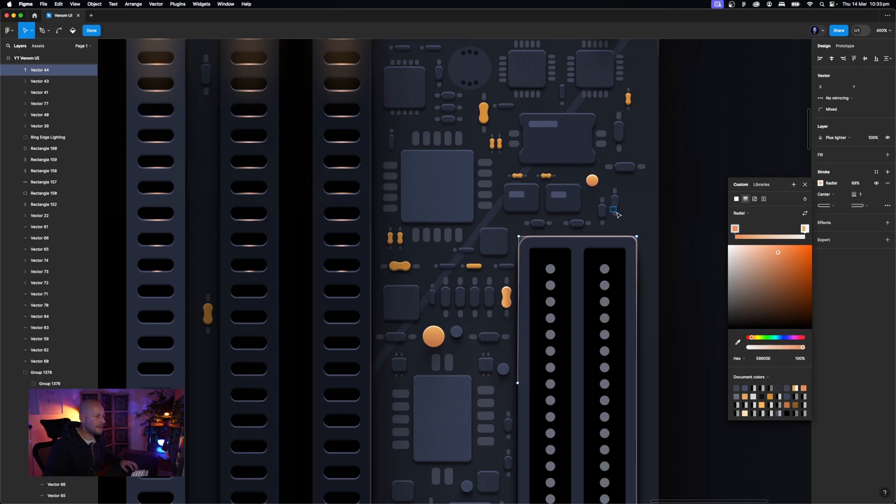
left_click_drag(481, 205, 584, 272)
left_click(828, 110)
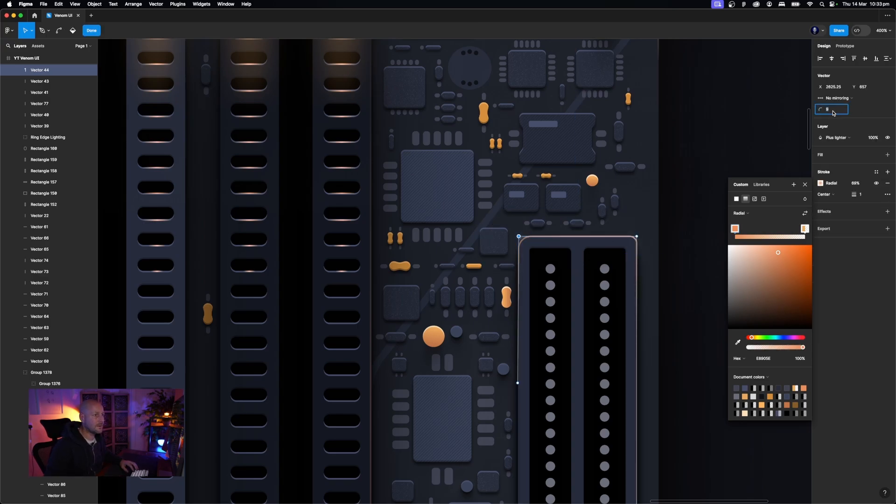
key("Return")
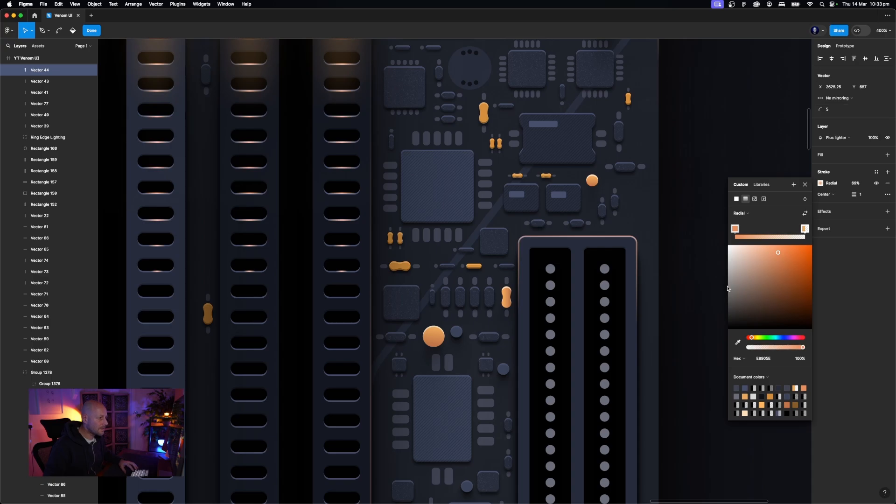
Lower the light line's left end point further down the upper pin connector's left edge
left_click(518, 382)
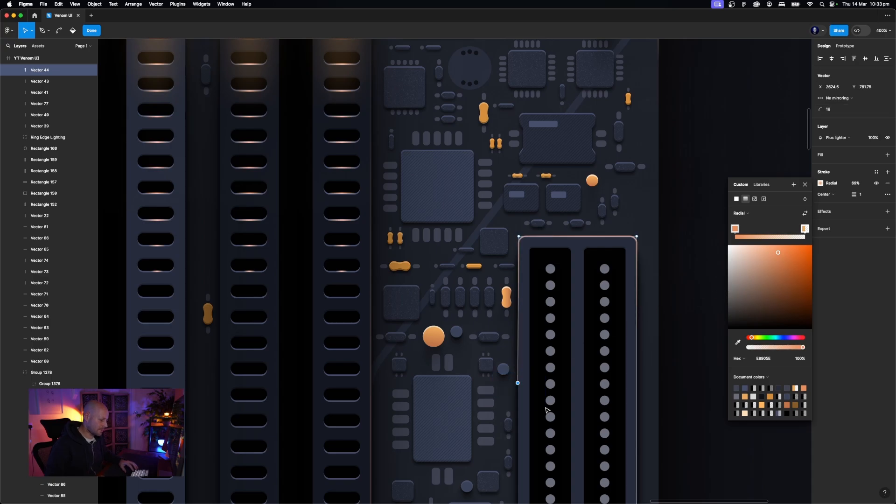
key("super+minus")
key("super+minus")
scroll(547, 411, "down", 2)
scroll(547, 411, "left", 1)
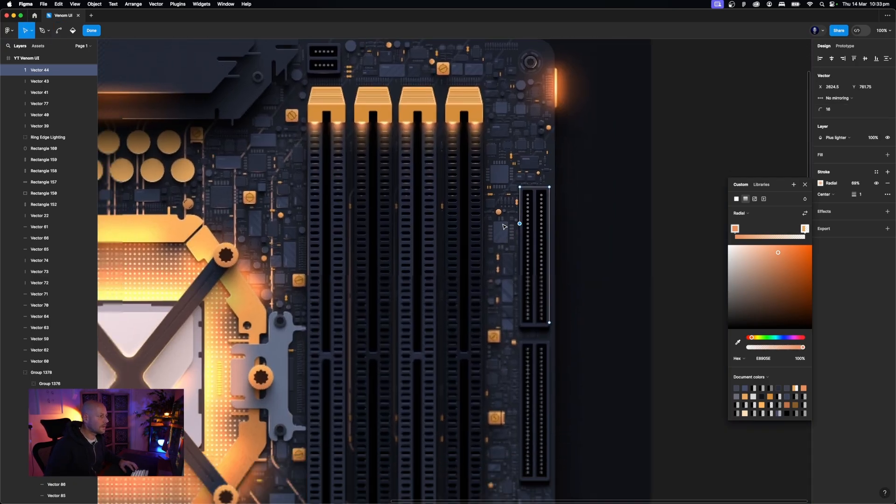
left_click_drag(503, 214, 539, 264)
key("Down")
key("Down")
key("Down")
key("Down")
key("Down")
key("Down")
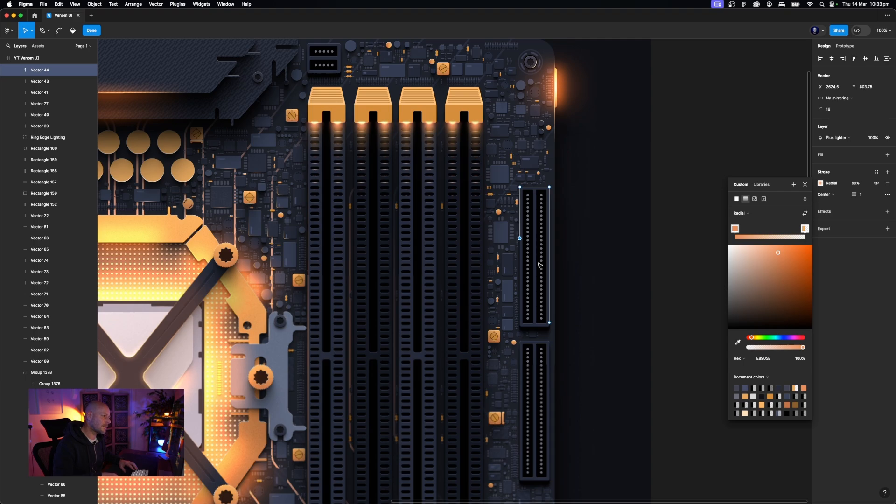
key("Down")
key("Down")
key("Down")
key("Down")
key("Down")
key("Down")
key("Down")
key("Down")
key("Down")
key("Down")
key("Down")
key("Down")
key("Down")
key("Down")
key("Down")
key("Down")
key("Down")
key("Down")
key("Down")
key("Down")
key("Escape")
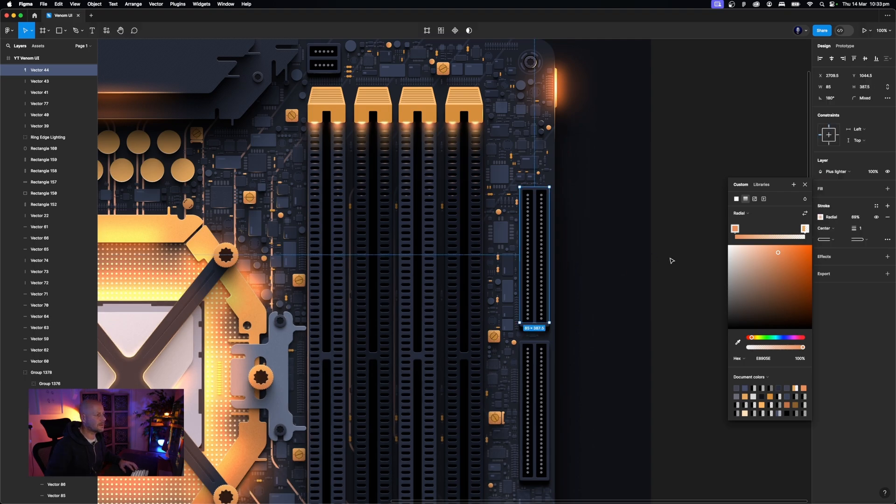
left_click(671, 260)
Duplicate the upper pin connector's light line, rotate the copy 180° and fit it to the left and lower edges of the long connector below
scroll(672, 261, "left", 3)
scroll(672, 261, "up", 1)
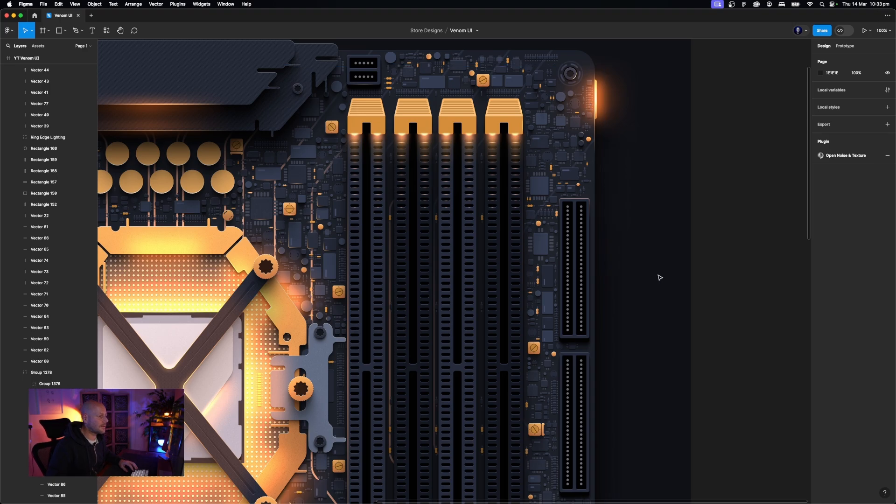
scroll(660, 277, "down", 5)
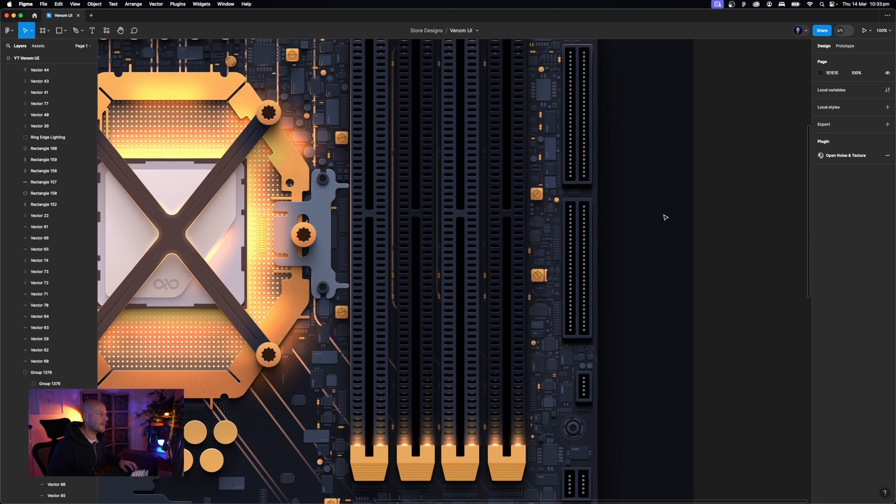
scroll(666, 218, "up", 1)
left_click(591, 58)
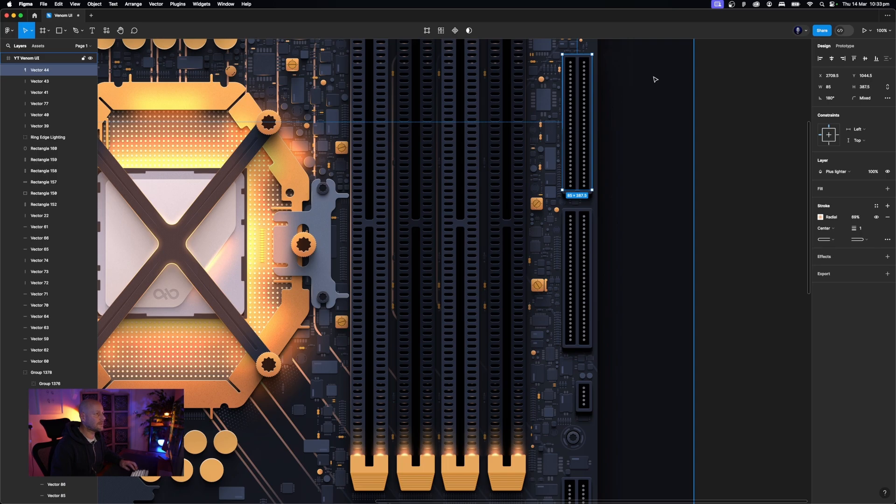
key("super+d")
key("shift+Down")
key("shift+Down")
key("shift+Down")
key("shift+Down")
key("shift+Down")
key("shift+Down")
key("shift+Down")
key("shift+Down")
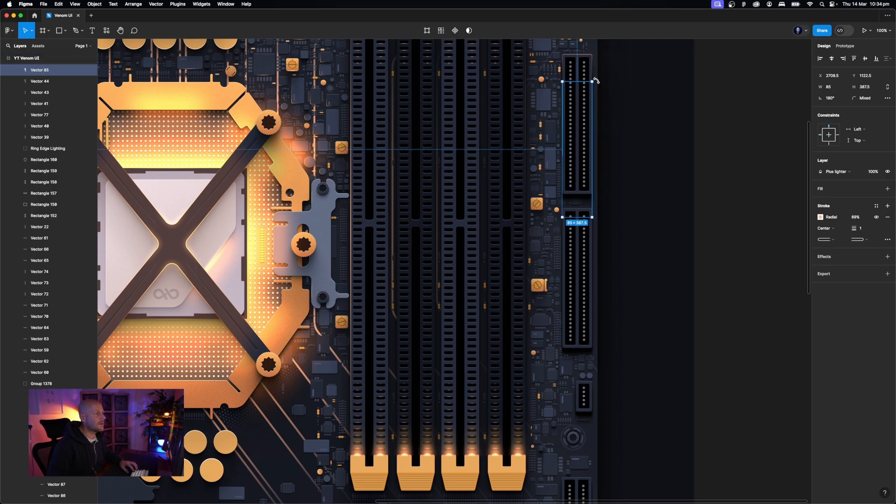
left_click_drag(596, 80, 551, 276)
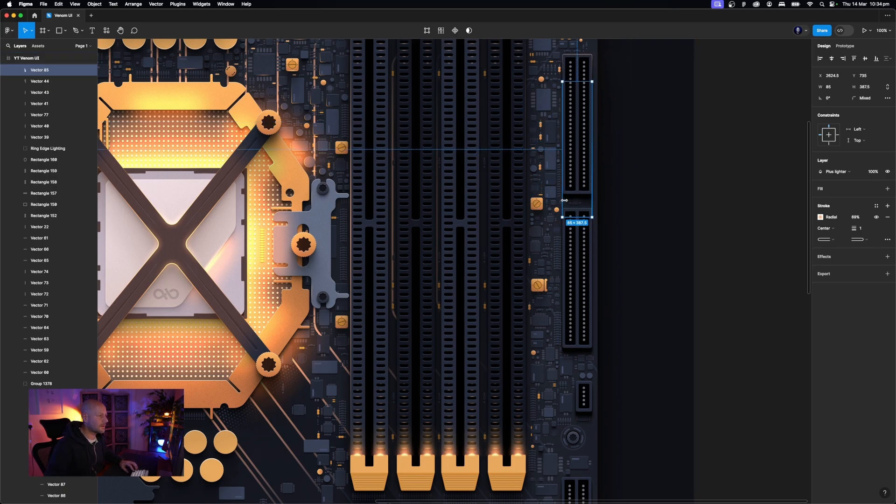
mouse_move(579, 215)
left_mouse_down()
mouse_move(579, 343)
mouse_move(568, 357)
mouse_move(563, 335)
mouse_move(550, 332)
left_mouse_up()
Reposition the copied line's radial stroke gradient so its orange stop lies just outside the connector's left edge near the lower end
left_click(822, 218)
left_click_drag(572, 381, 587, 326)
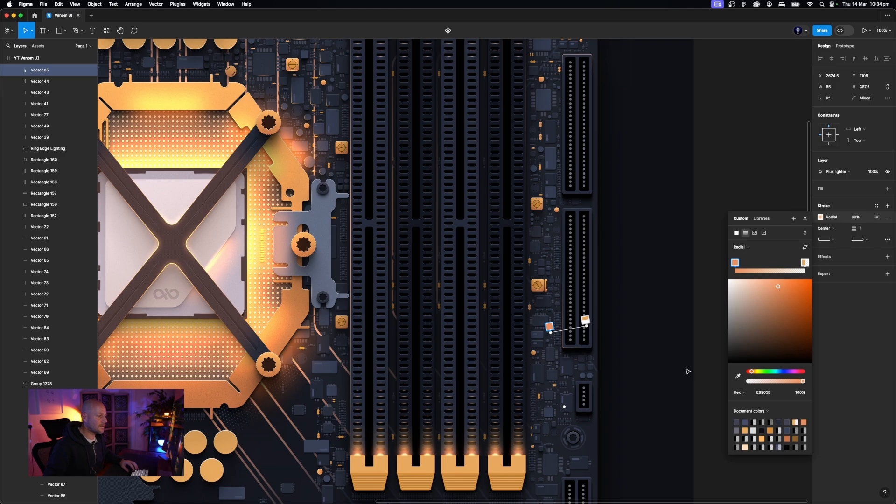
key("Escape")
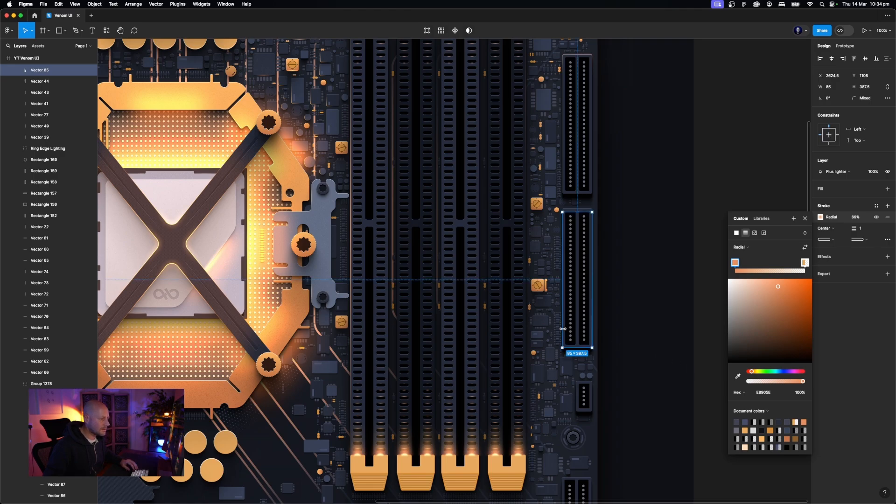
left_click(662, 344)
Place a copy of the lower connector's light line on the small single-row connector beneath it, resized to 44 × 91.5
key("super+plus")
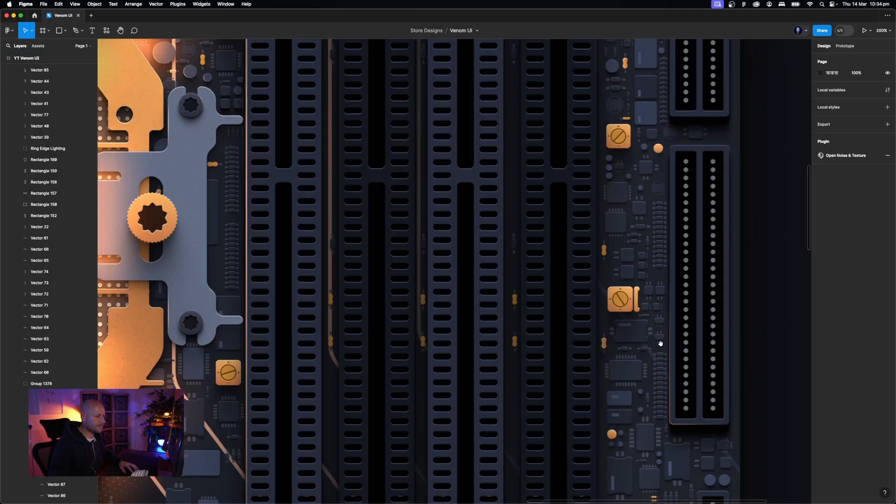
left_click_drag(660, 344, 492, 138)
scroll(492, 137, "down", 2)
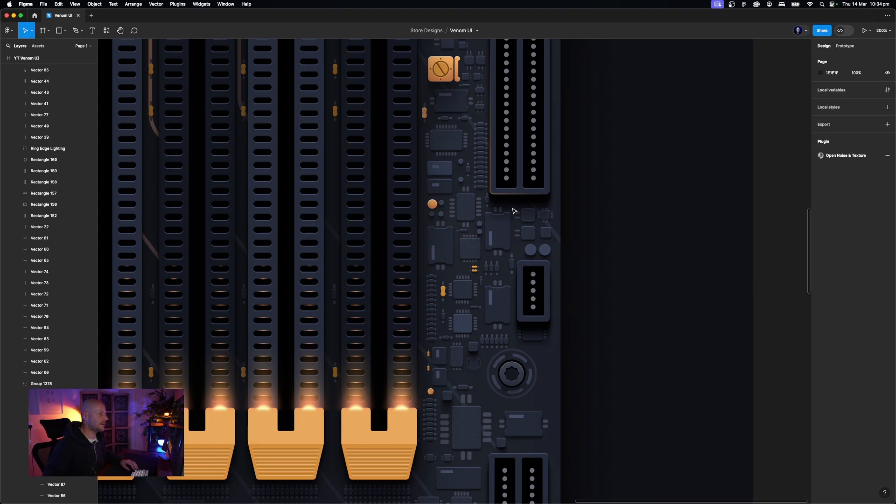
left_click(490, 182)
left_click_drag(490, 182, 519, 312)
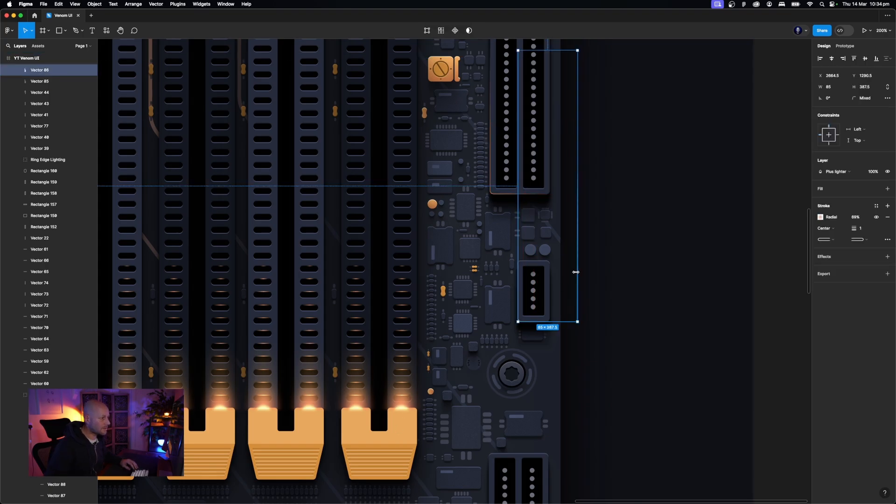
left_click_drag(576, 272, 548, 272)
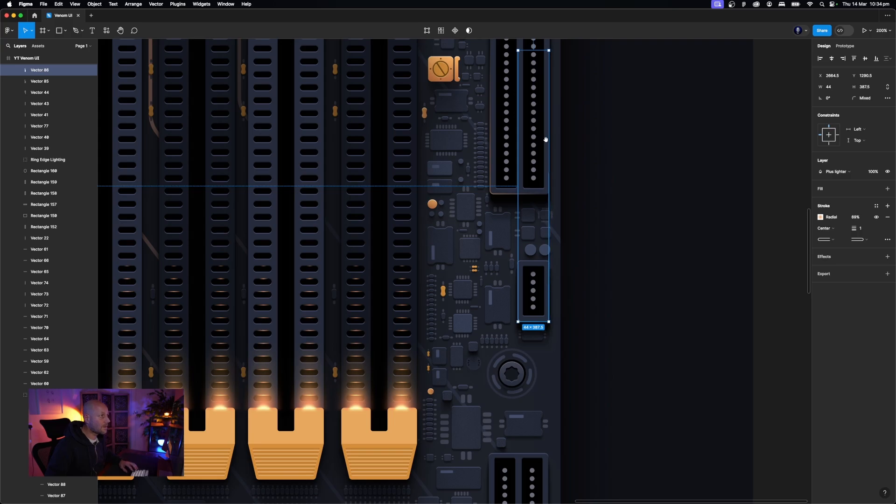
scroll(546, 140, "up", 1)
left_click_drag(530, 54, 529, 263)
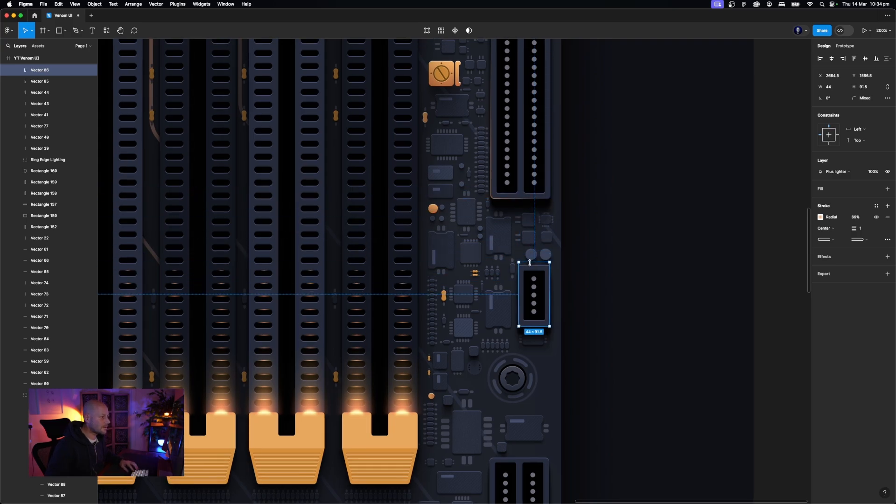
left_click(611, 313)
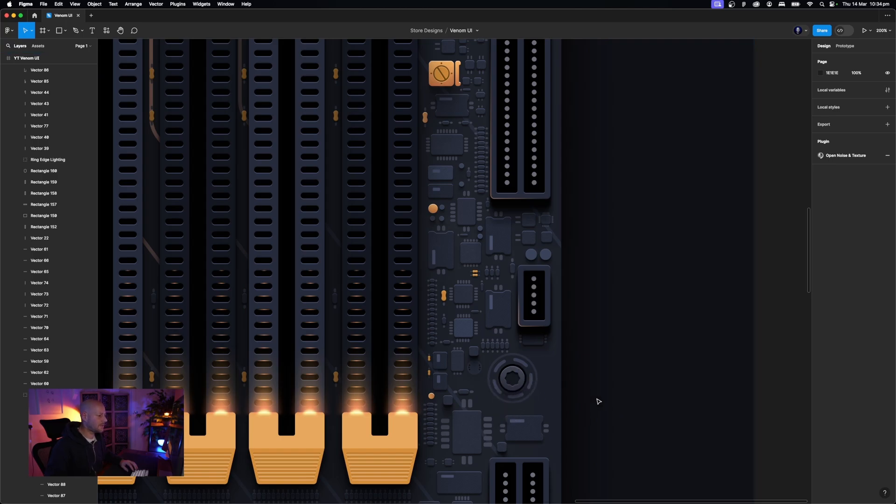
Examine the overall lighting across the motherboard, from the upper heatsinks and CPU down to the PCI slots and lower connectors
key("minus")
key("minus")
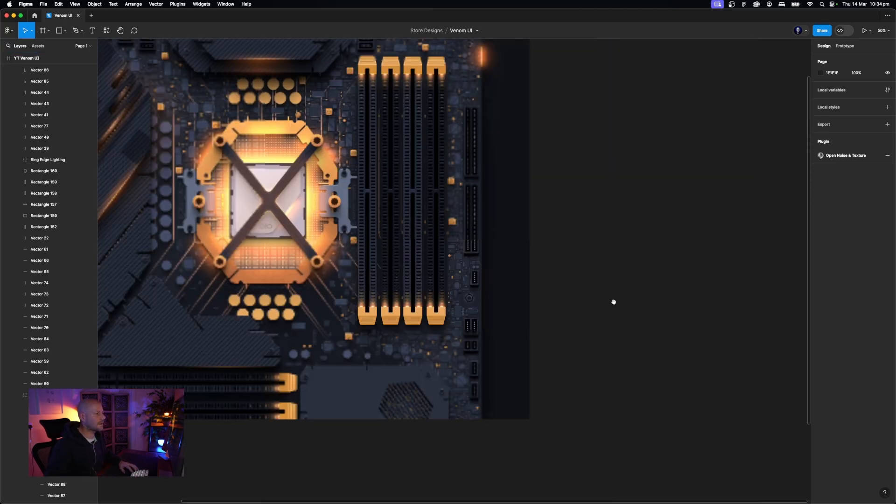
left_click_drag(614, 302, 670, 304)
scroll(670, 228, "up", 3)
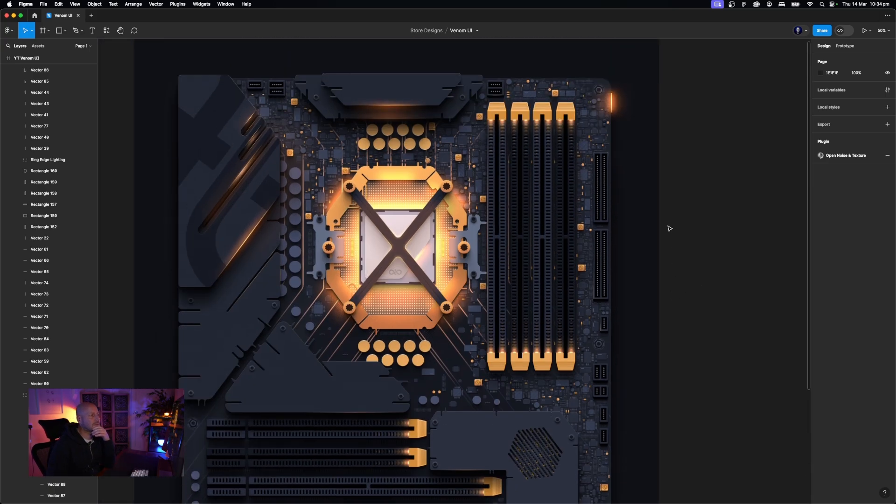
scroll(670, 228, "down", 3)
scroll(670, 228, "left", 3)
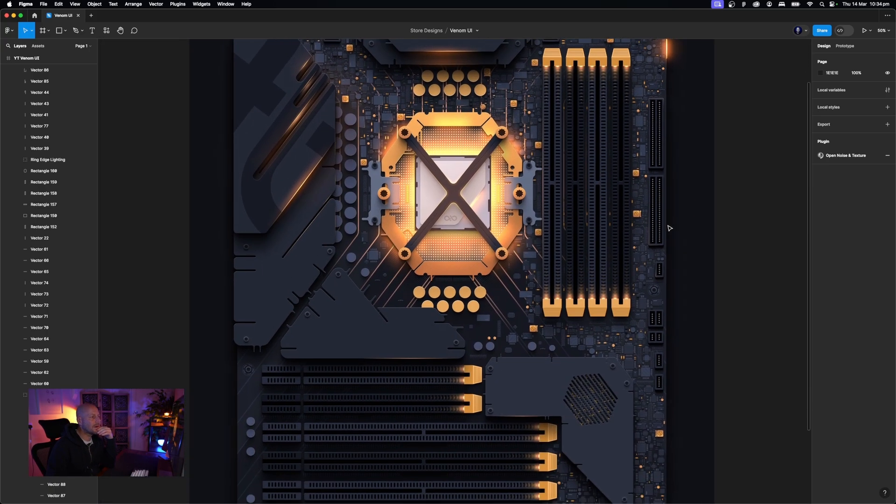
scroll(670, 228, "down", 3)
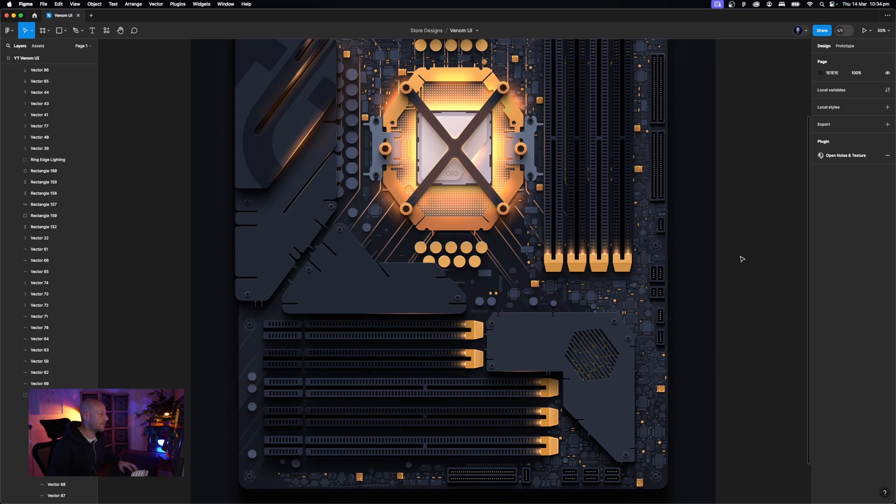
Collapse the LIGHTING group in the layer list and lock it
scroll(444, 260, "up", 3)
scroll(444, 260, "left", 3)
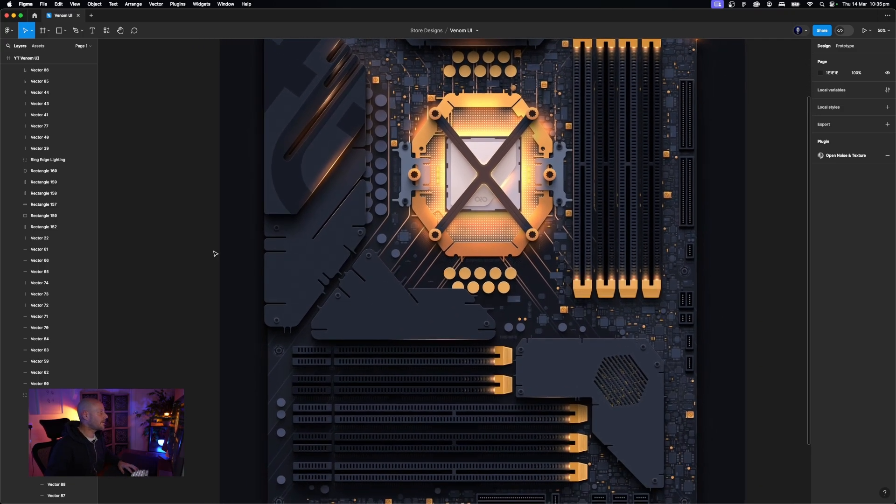
scroll(8, 151, "up", 5)
left_click(9, 81)
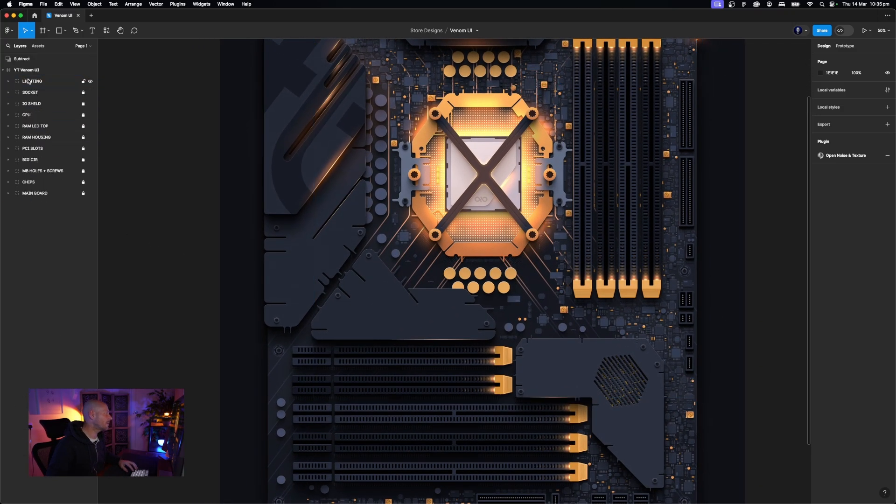
left_click(42, 81)
left_click(84, 81)
left_click(136, 124)
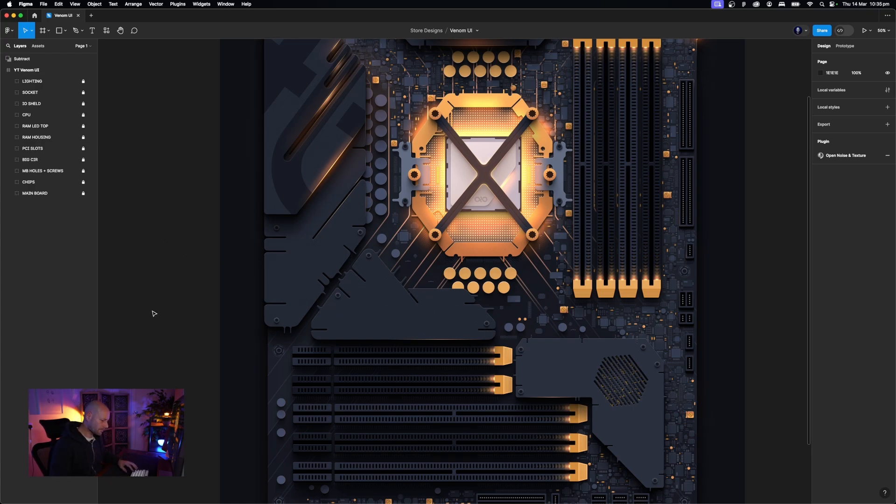
Draw an open stepped path about 465 × 787 along the left heatsink's inner edge, following its notches down to the lower screw
key("super+plus")
left_click_drag(183, 262, 328, 302)
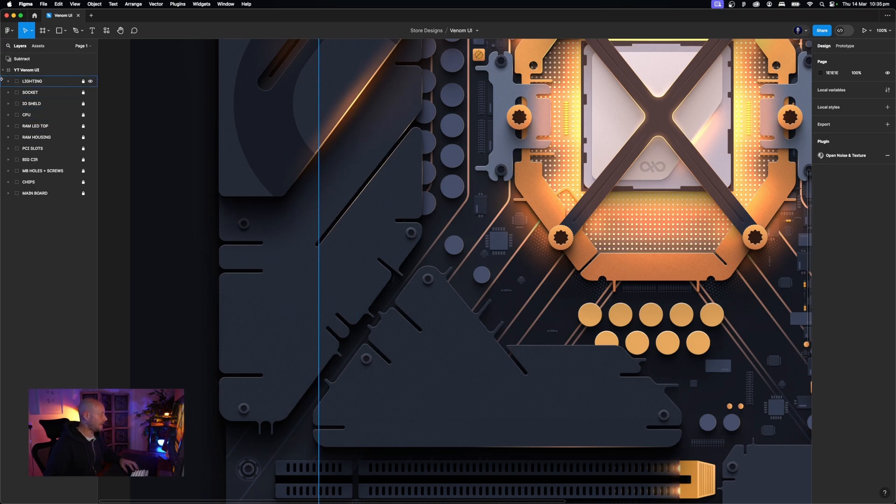
left_click(28, 81)
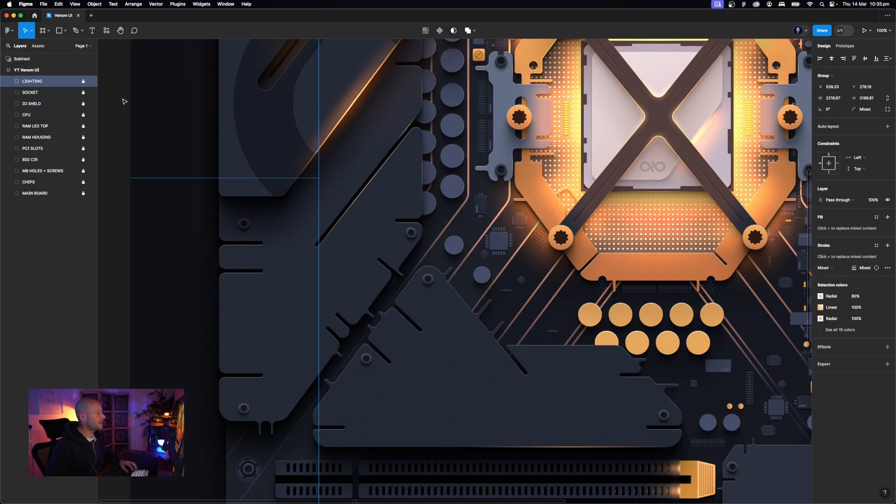
left_click(76, 31)
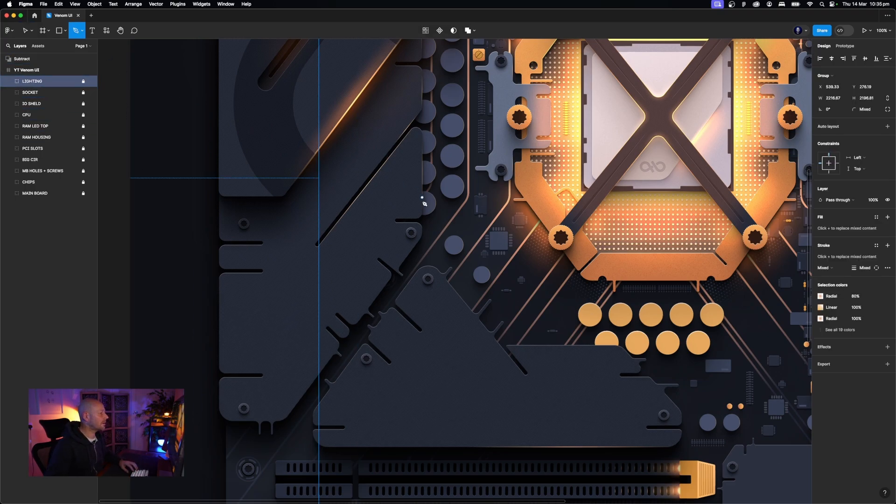
left_click(416, 137)
left_click(394, 216, "shift")
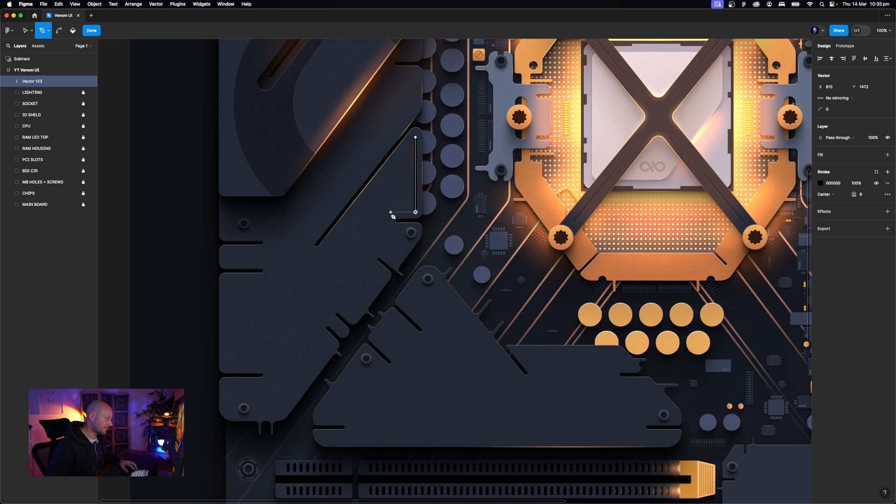
left_click(389, 213, "shift")
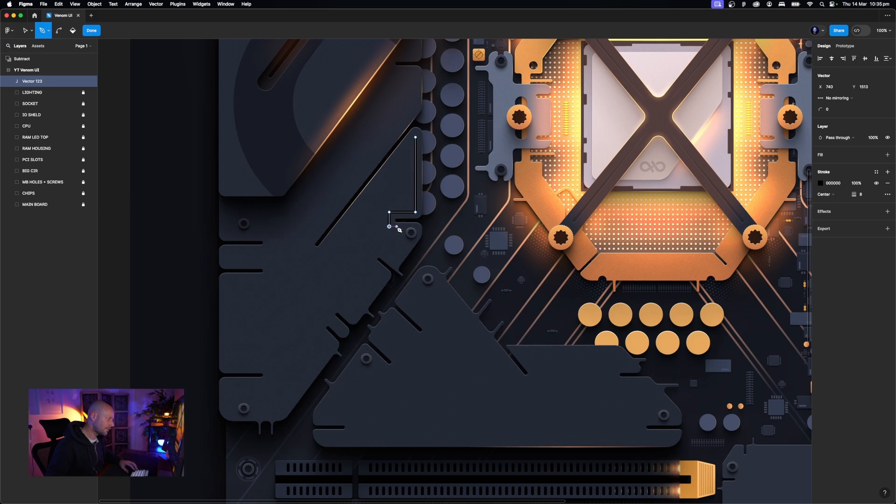
left_click(400, 226)
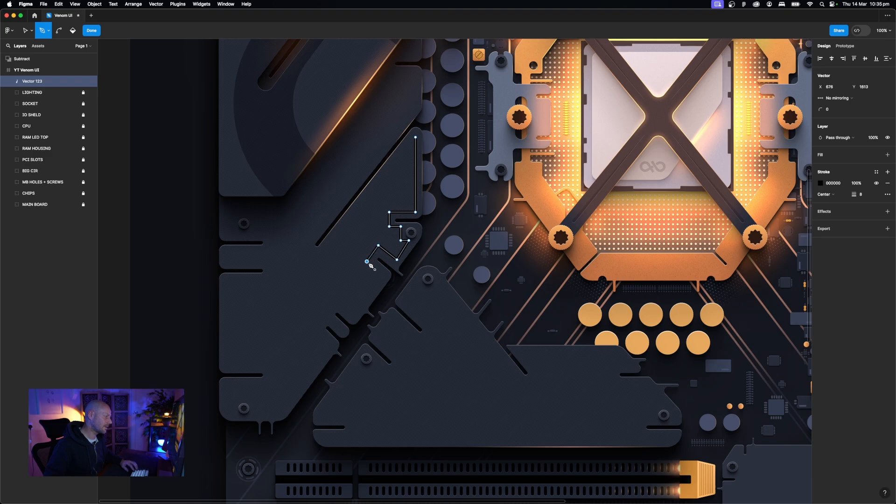
left_click(383, 273)
left_click(350, 316)
left_click(336, 304)
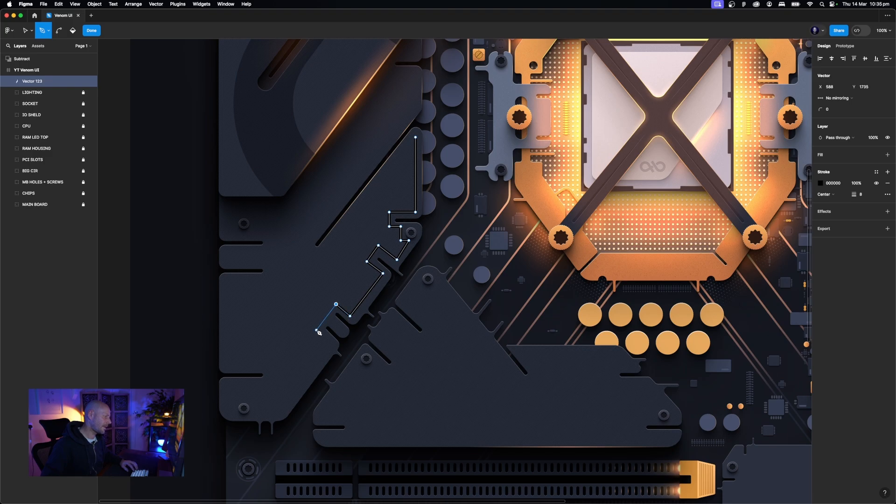
left_click(316, 330)
left_click(330, 342)
left_click(281, 411)
left_click(252, 413)
key("Return")
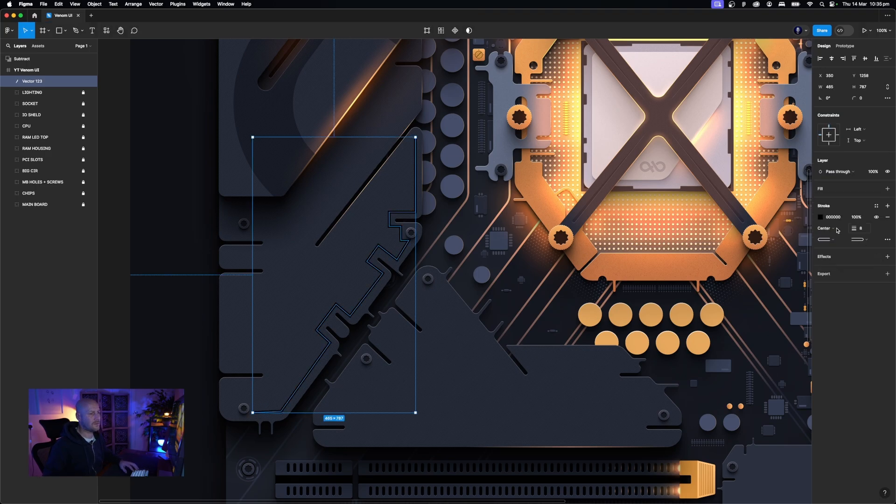
Apply the orange document color EBA95E to the stepped path's stroke
left_click(821, 218)
left_click(745, 391)
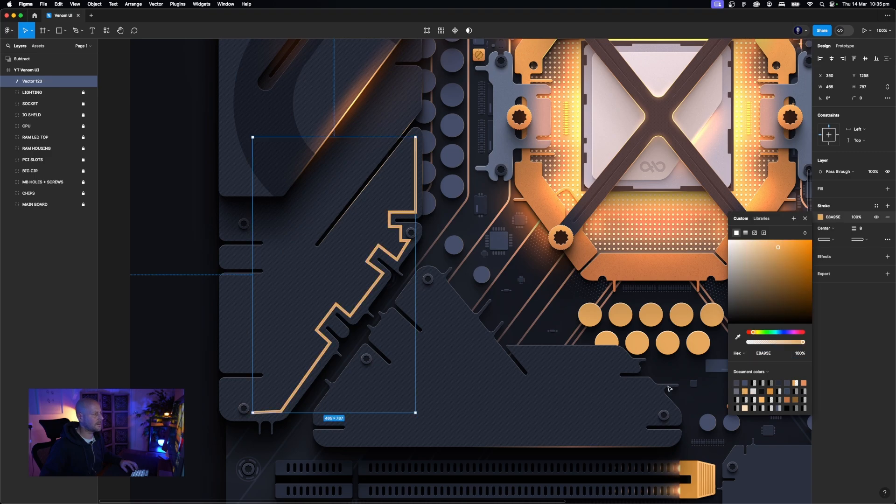
left_click(170, 327)
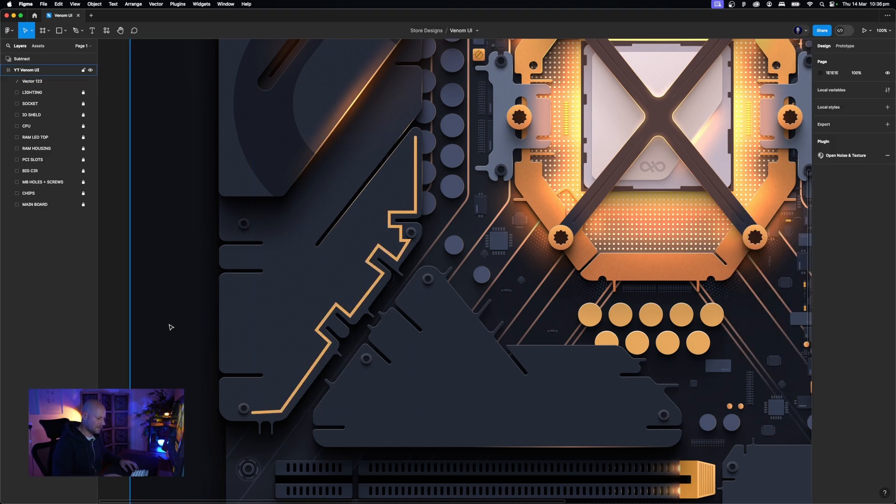
Delete the orange stepped path from the left heatsink
key("minus")
left_click_drag(402, 211, 322, 214)
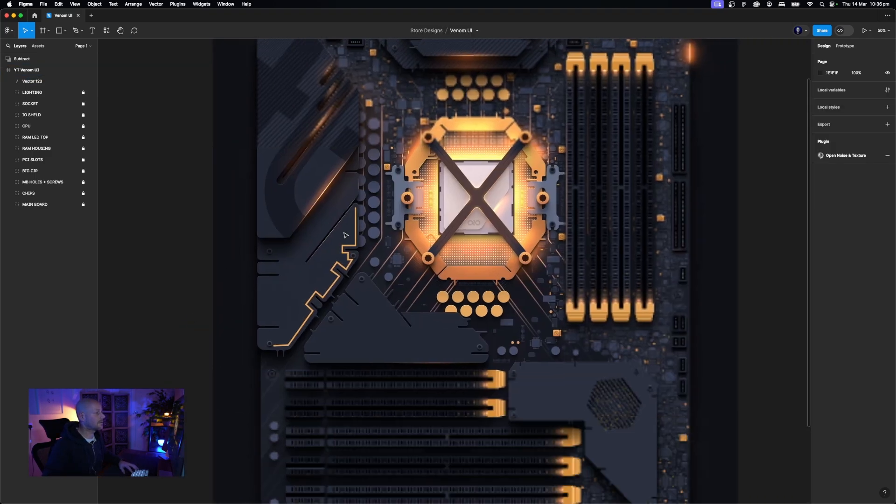
left_click(355, 235)
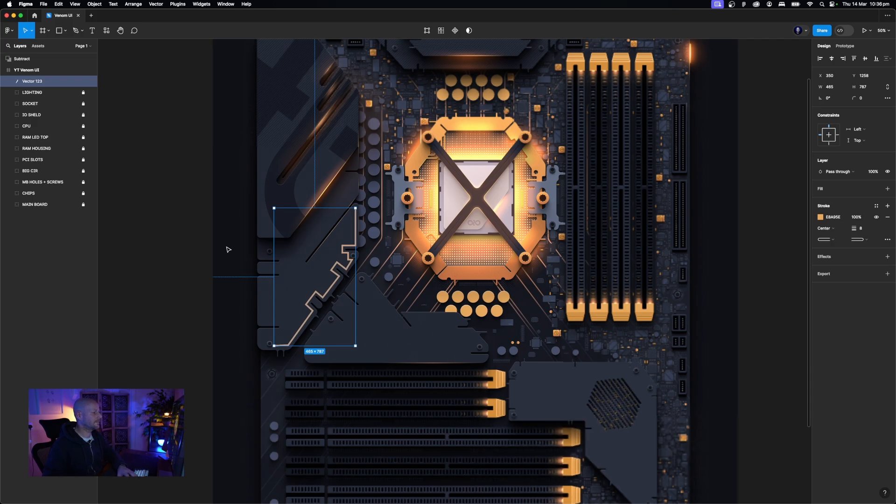
key("BackSpace")
Draw a straight diagonal line about 390 × 483 on the left heatsink, parallel to its long slot
key("shift+0")
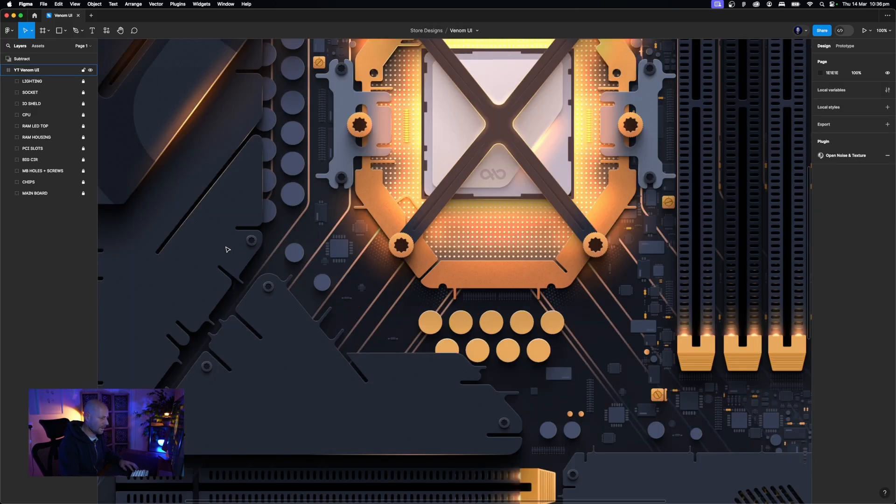
scroll(252, 240, "left", 5)
left_click(78, 31)
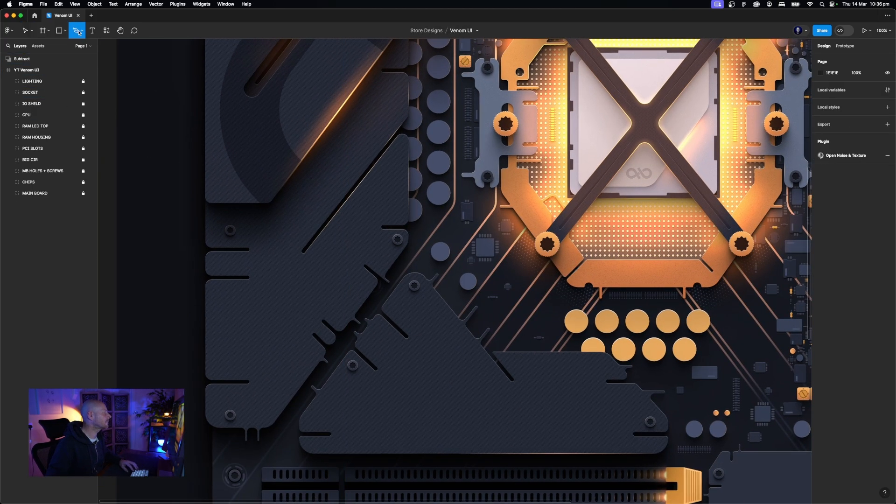
left_click(398, 149)
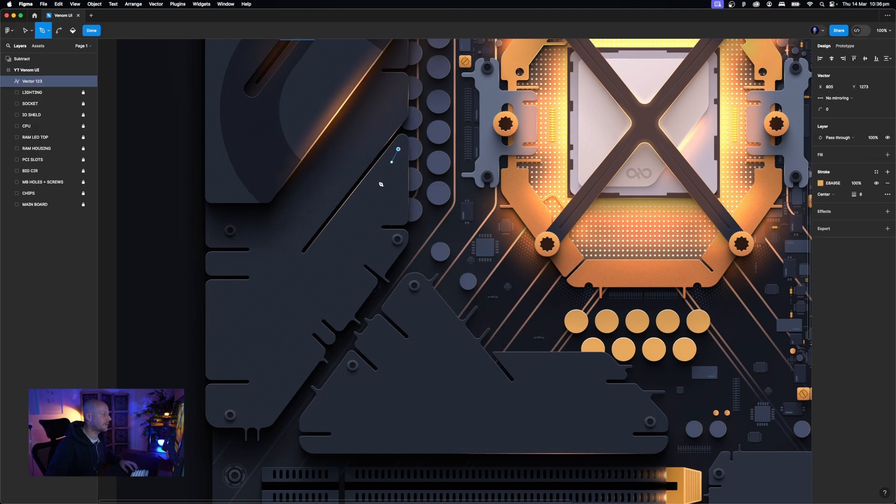
left_click(263, 317)
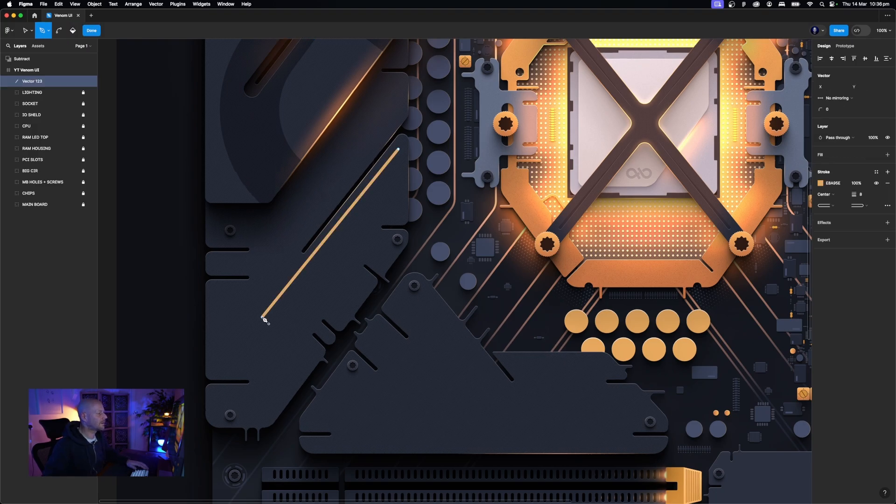
Set the diagonal line's stroke weight to 4
left_click(821, 184)
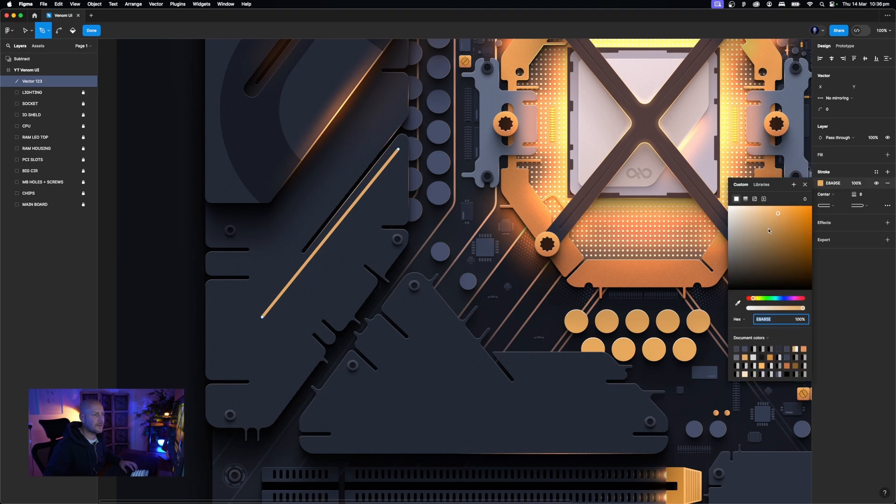
left_click(858, 198)
type("4")
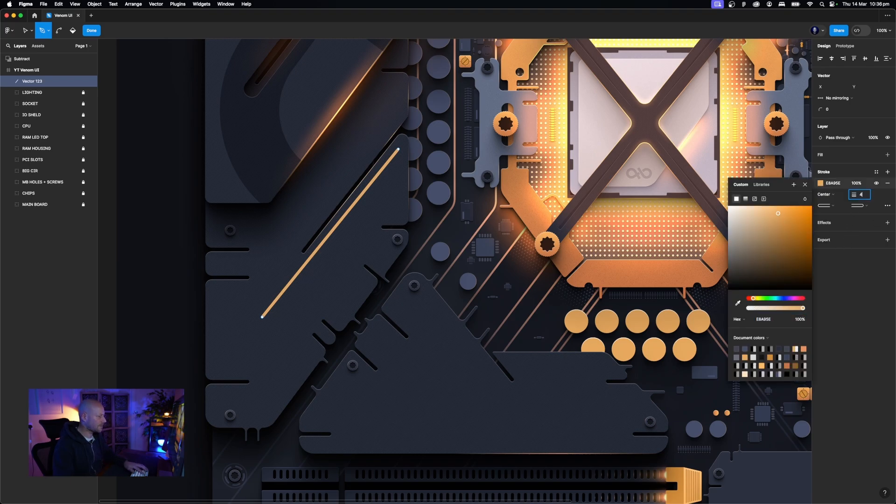
key("Return")
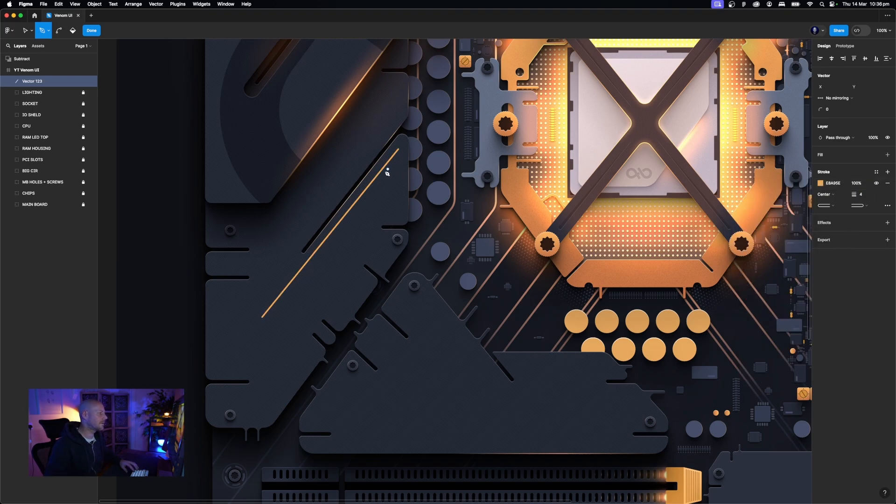
key("Escape")
Try to bend the diagonal line at its midpoint, and undo the change
double_click(272, 305)
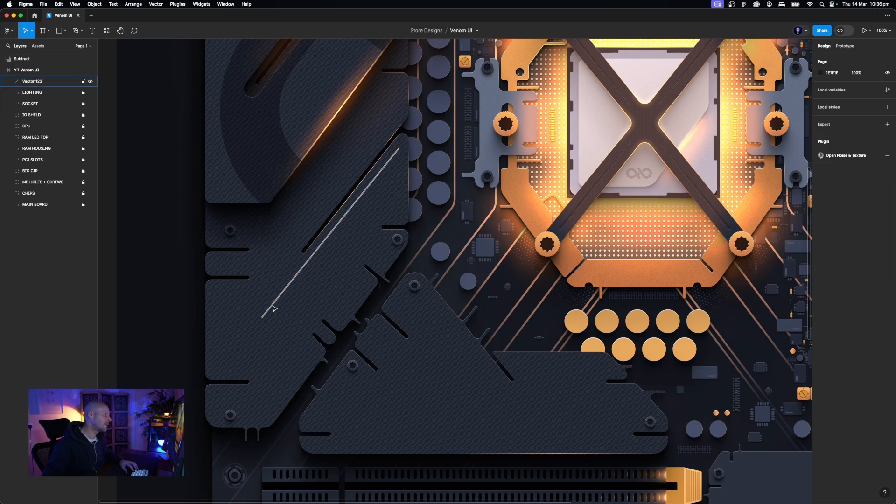
left_click(262, 318)
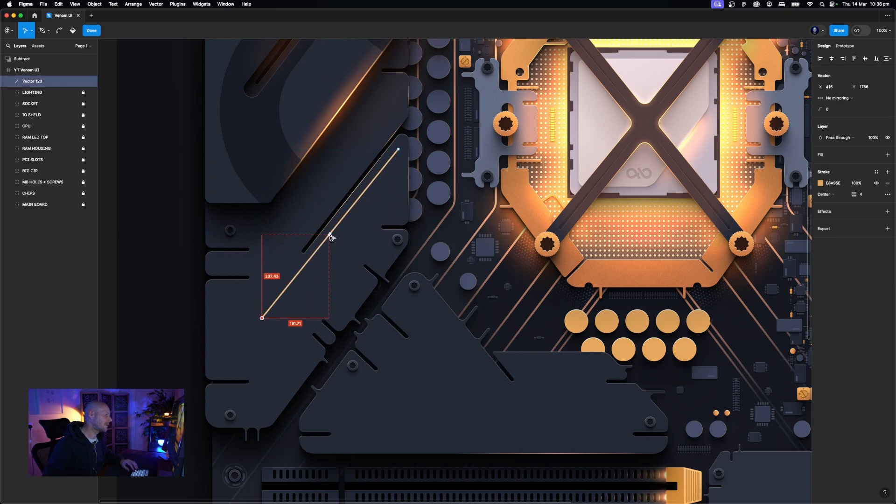
left_click_drag(331, 234, 326, 262)
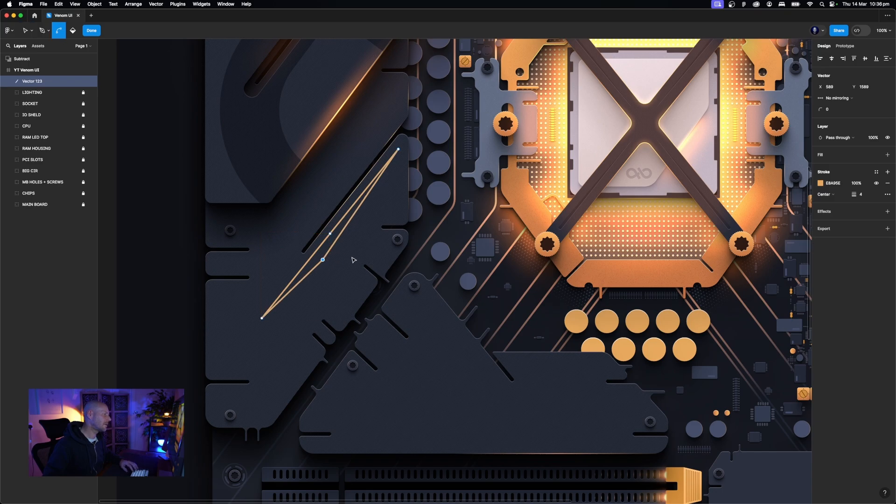
key("super+z")
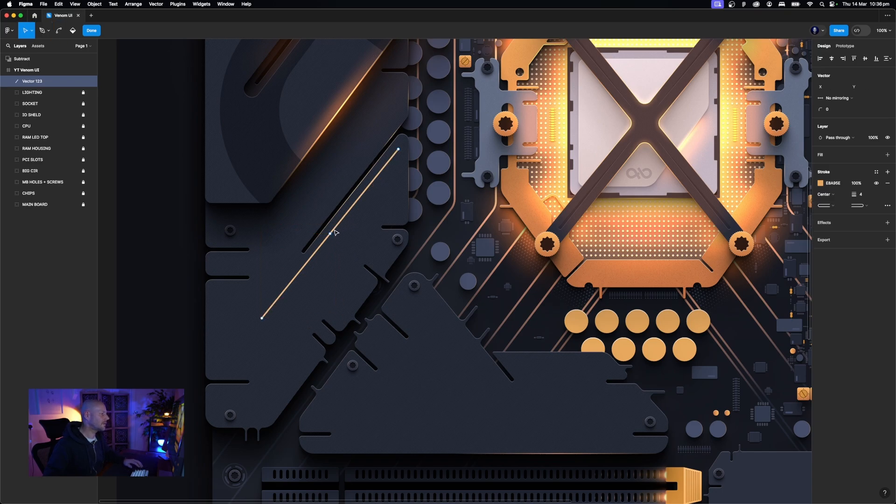
key("Escape")
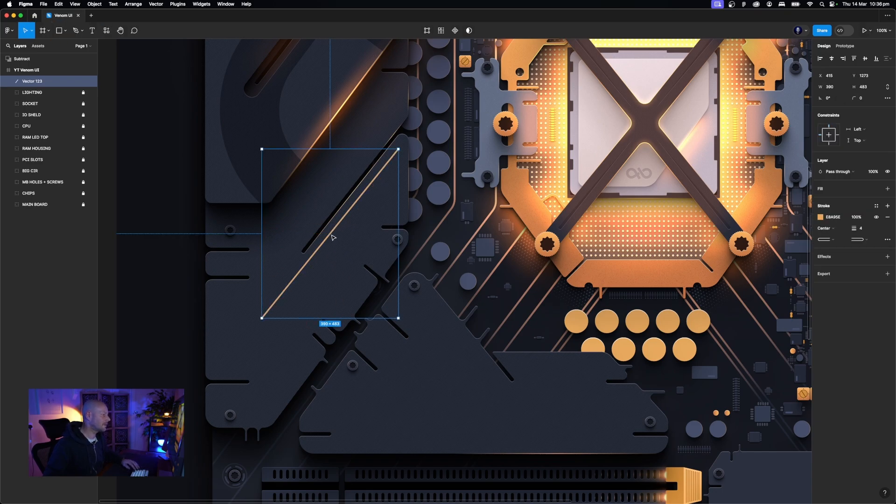
Add two parallel copies of the diagonal line, the first at X 336, Y 1403, the second offset beside it and shortened to 209 × 258.84
key("super+d")
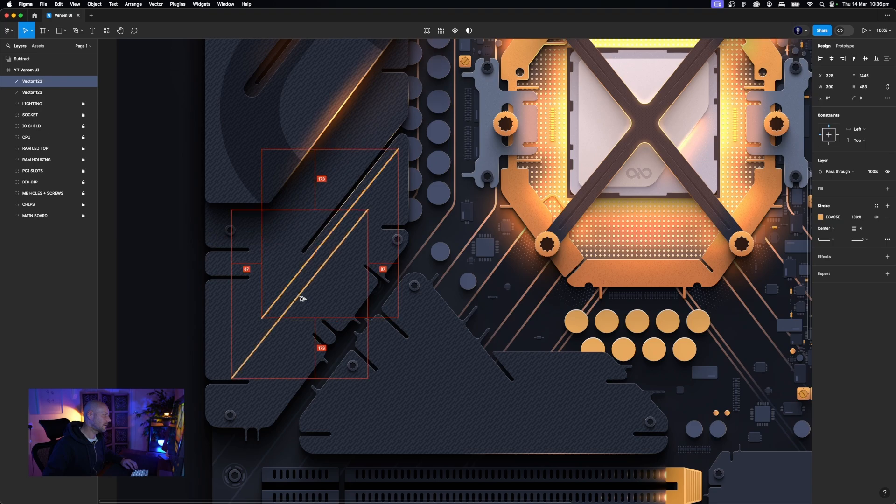
key("Up")
key("Up")
key("Up")
key("Up")
key("Up")
key("Up")
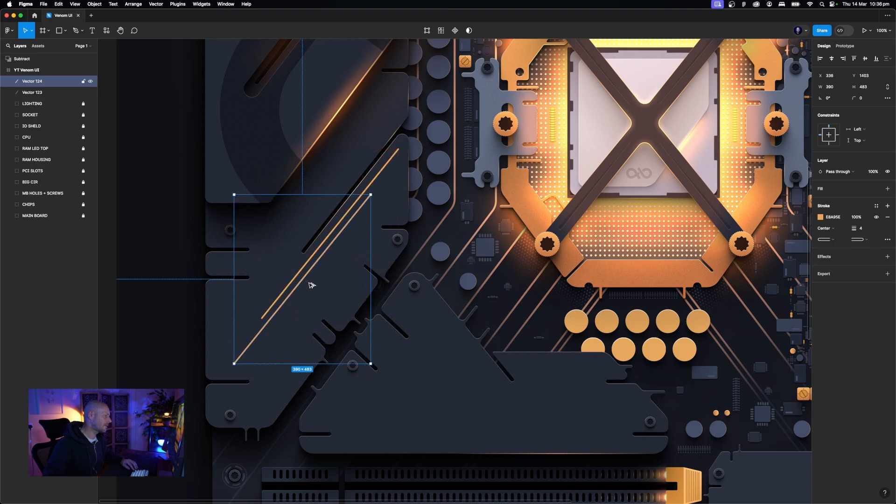
key("super+d")
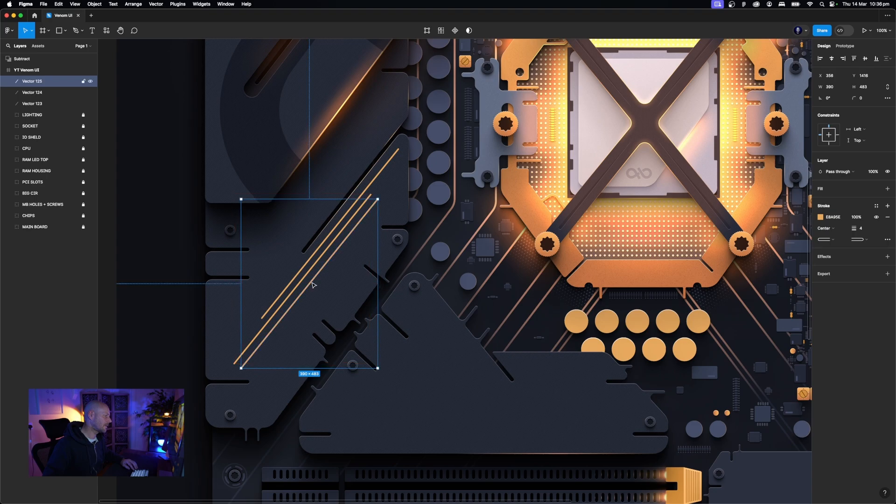
left_click_drag(352, 248, 290, 318)
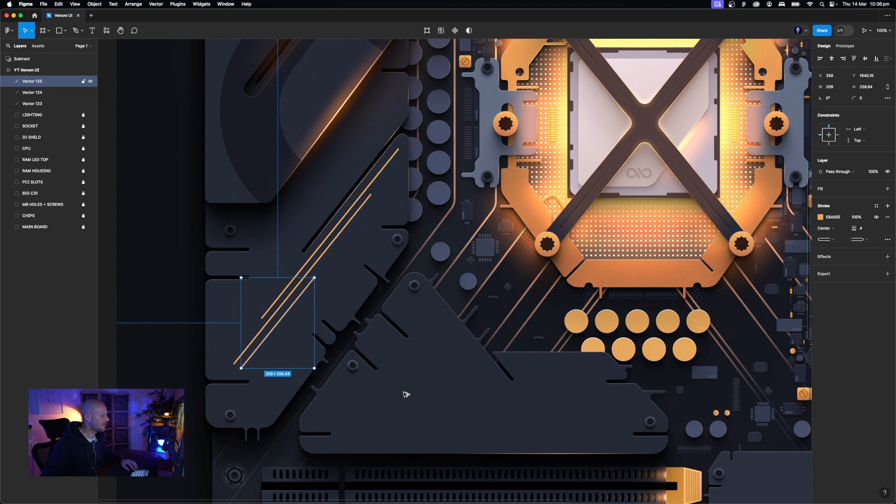
Copy the short line onto the triangular lower heatsink, rotate it to horizontal and align its two endpoints level
left_click_drag(405, 394, 411, 404)
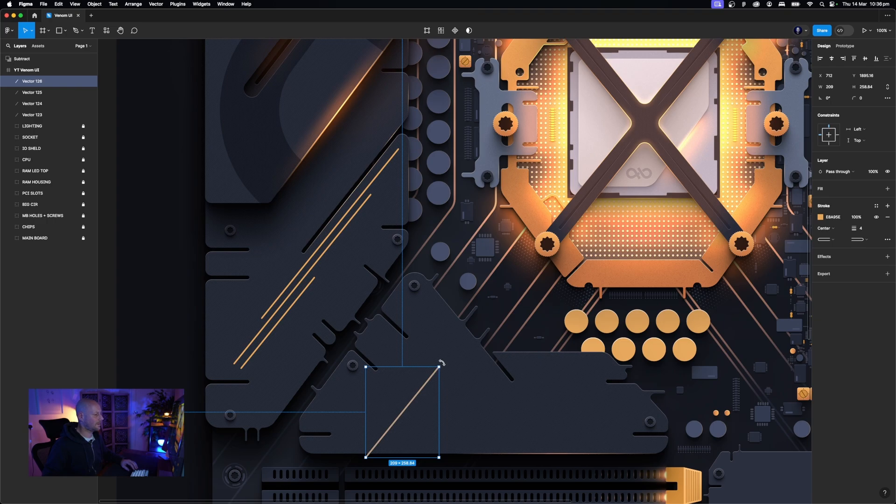
left_click_drag(442, 367, 445, 411)
double_click(434, 412)
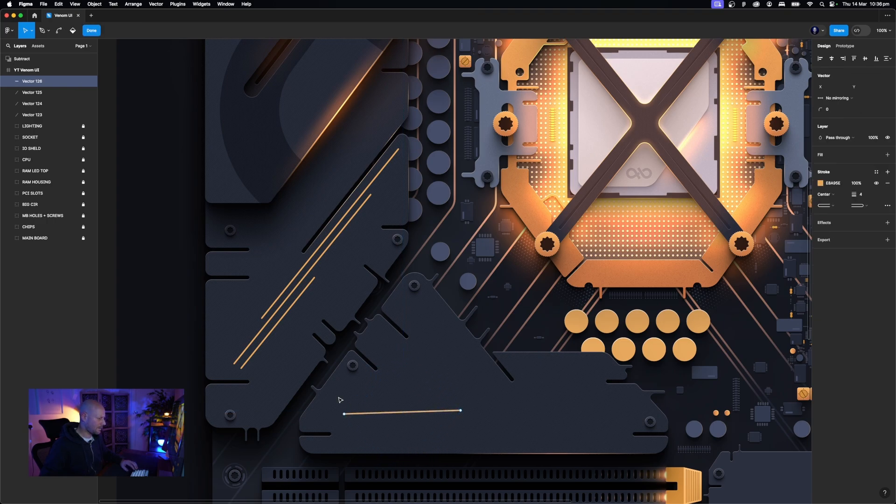
left_click_drag(339, 400, 504, 457)
left_click(876, 59)
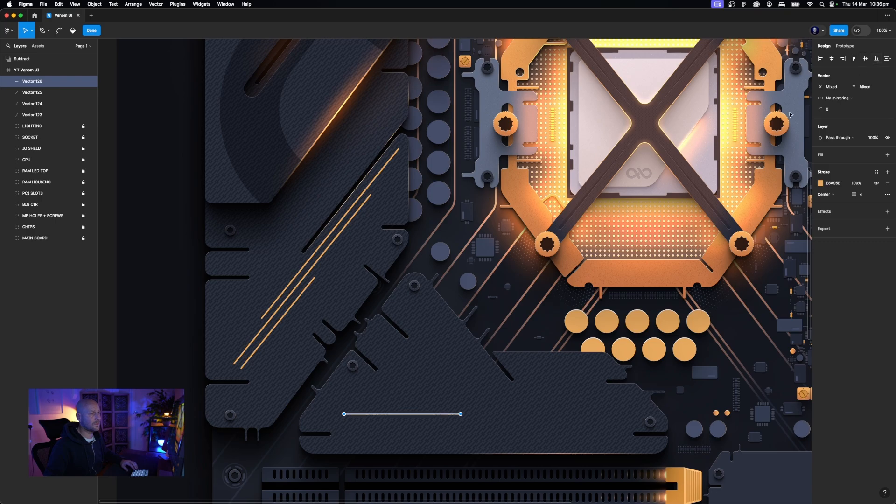
left_click(483, 313)
left_click_drag(530, 314, 408, 197)
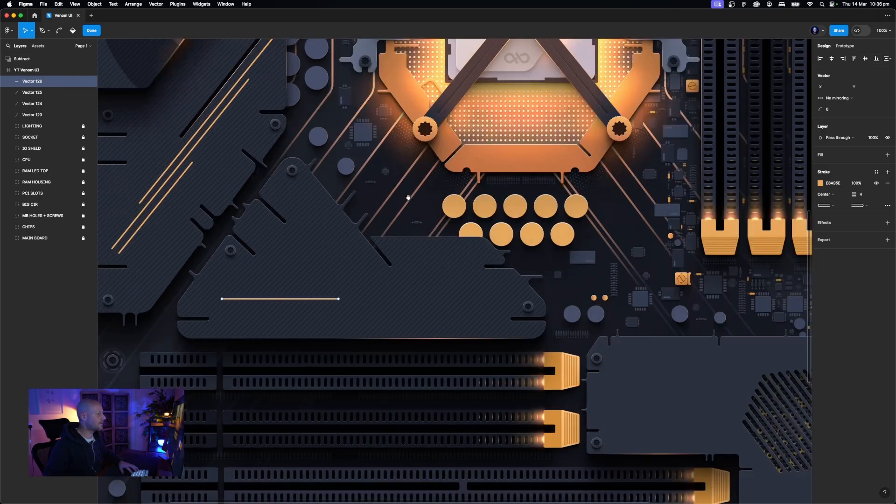
Bend the uppermost diagonal accent line into a hook near its lower end, placing the hook's endpoint at X 433, Y 1621
scroll(290, 225, "left", 5)
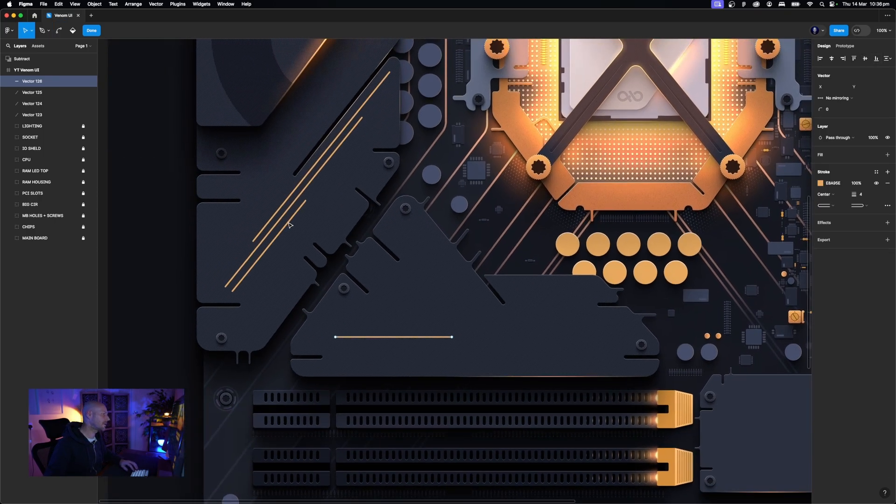
key("Escape")
left_click(263, 229)
key("Return")
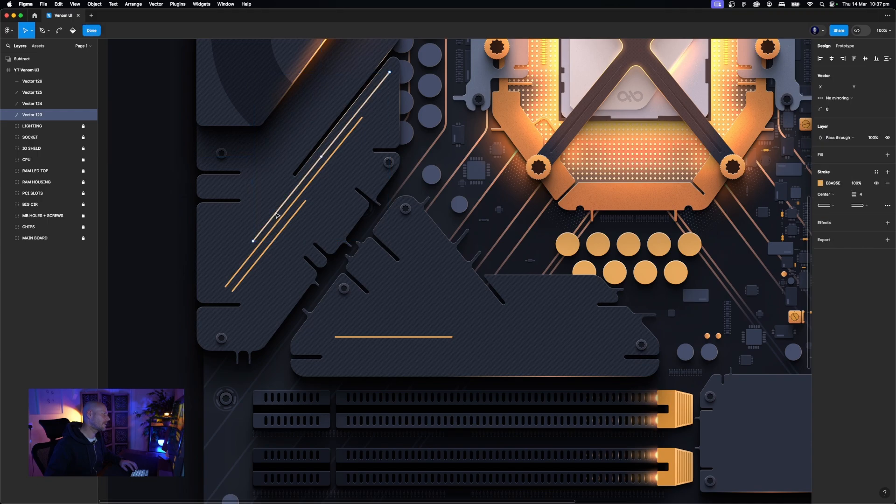
left_click(321, 158)
left_click_drag(301, 188, 275, 214)
left_click_drag(252, 242, 262, 184)
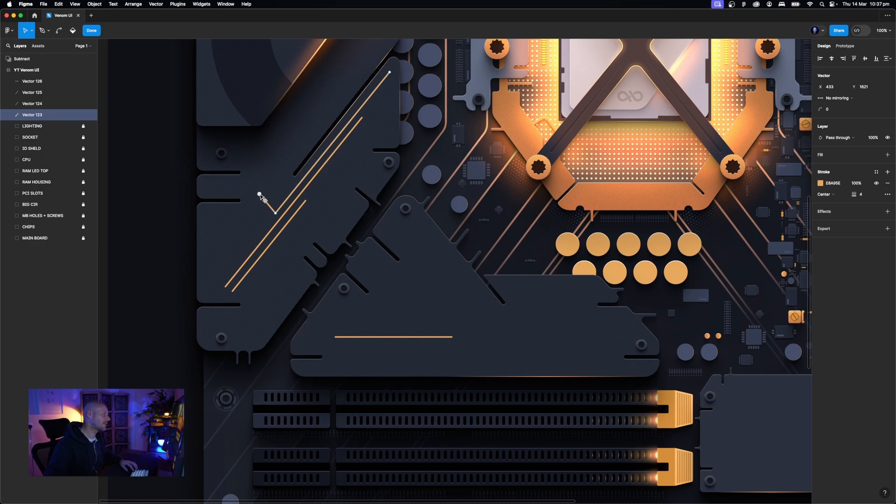
key("Escape")
key("Escape")
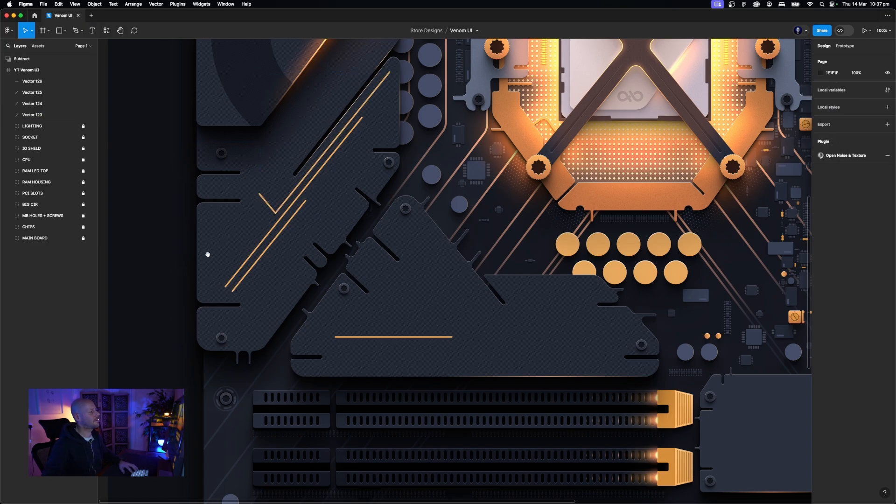
Lengthen the horizontal line along the triangular heatsink's lower edge and bend it into a V that follows the cover's diagonal edge
scroll(253, 244, "down", 5)
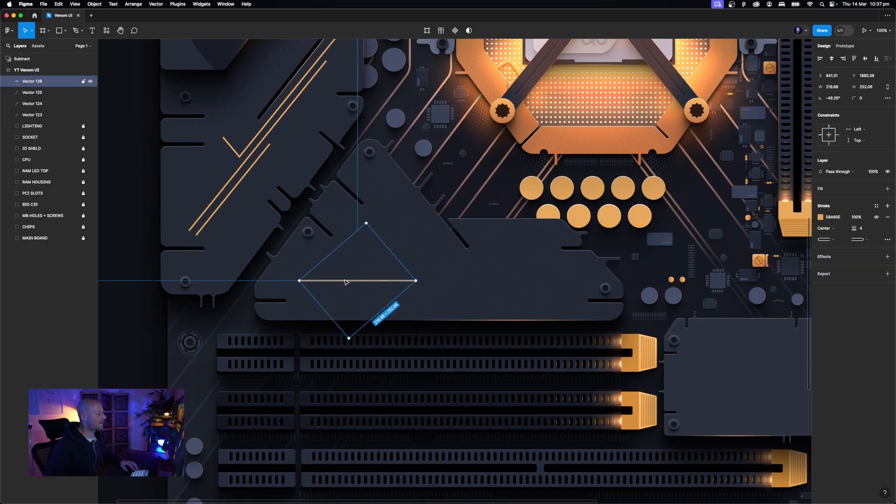
left_click_drag(365, 280, 505, 313)
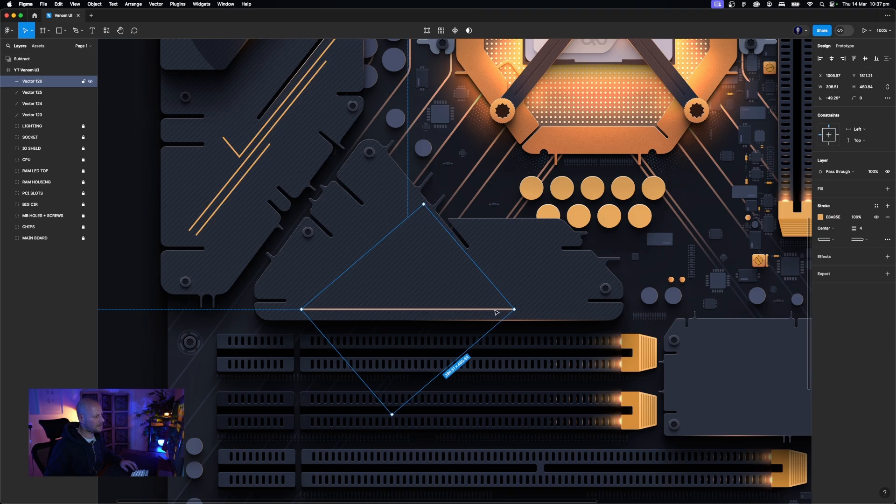
double_click(496, 310)
left_click_drag(407, 310, 383, 168)
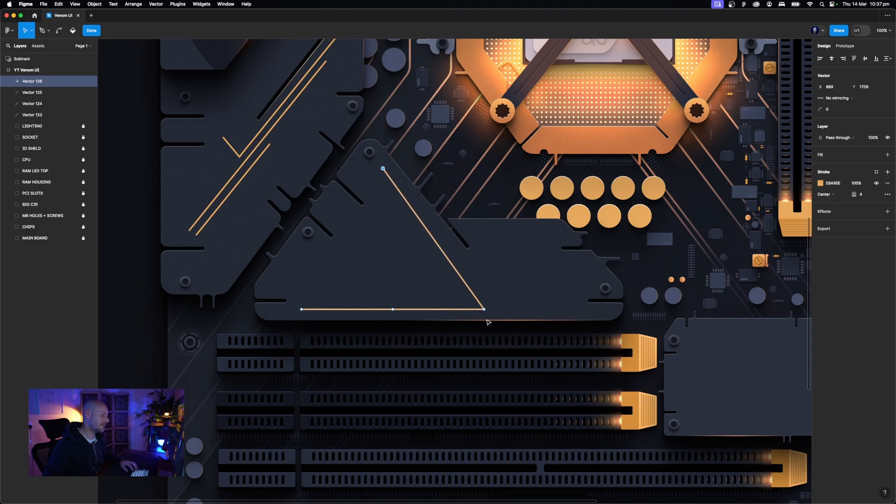
left_click(484, 309)
left_click_drag(484, 310, 502, 310)
key("Escape")
key("Escape")
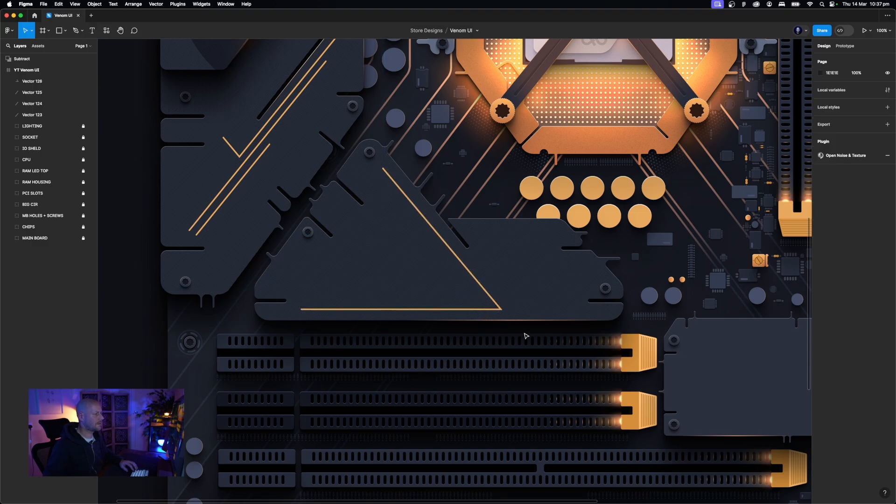
Select all four accent lines on the two heatsink covers and set their corner radius to 18
left_click(484, 310)
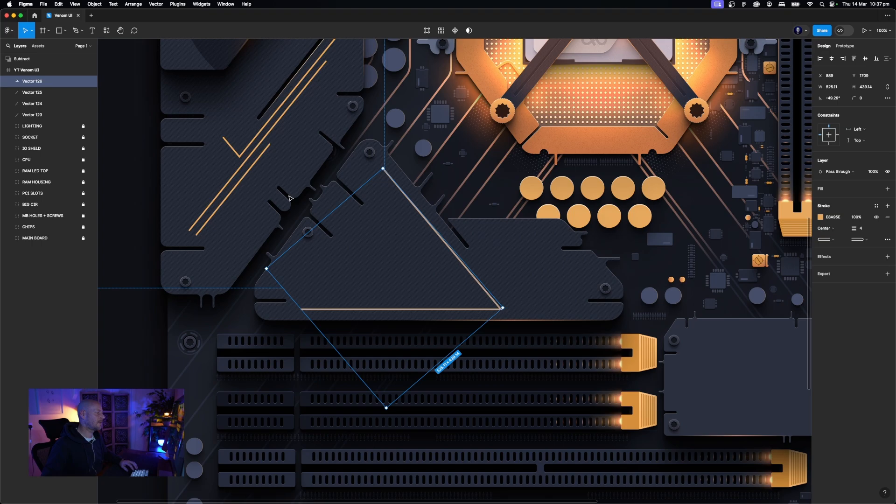
left_click(245, 164, "shift")
left_click(246, 164, "shift")
left_click(239, 155)
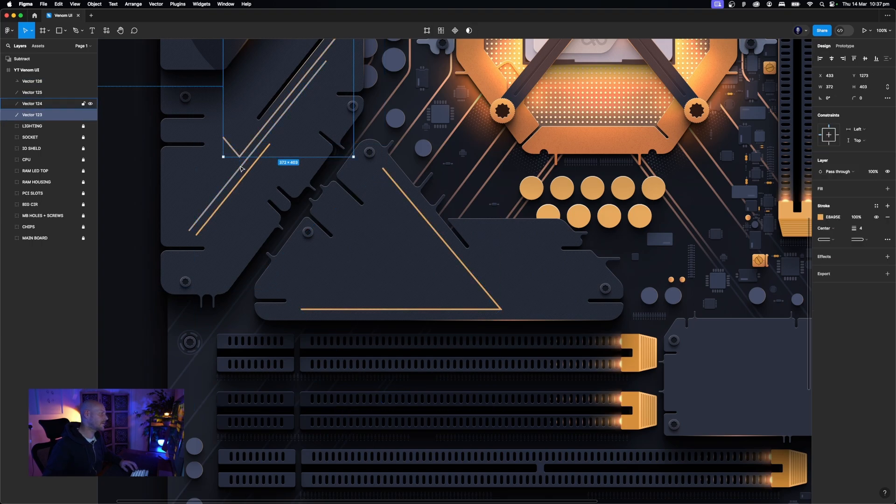
left_click(241, 166, "shift")
left_click(244, 176, "shift")
left_click(501, 309, "shift")
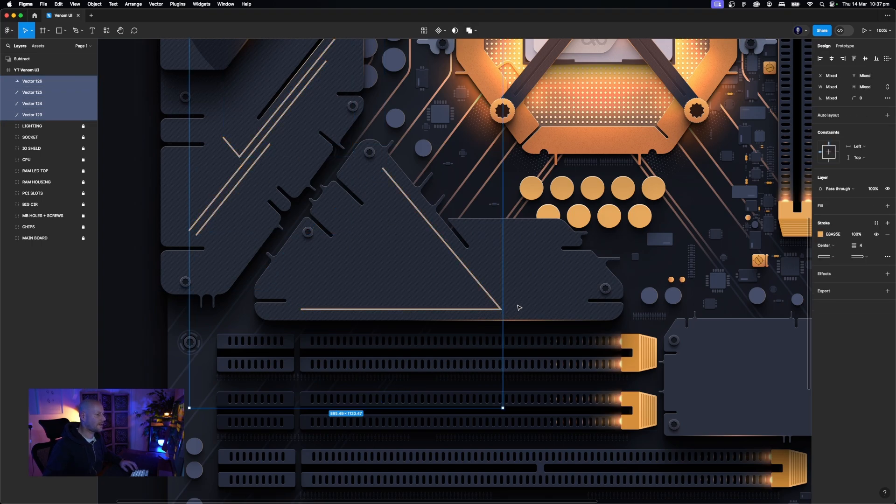
left_click_drag(855, 97, 864, 98)
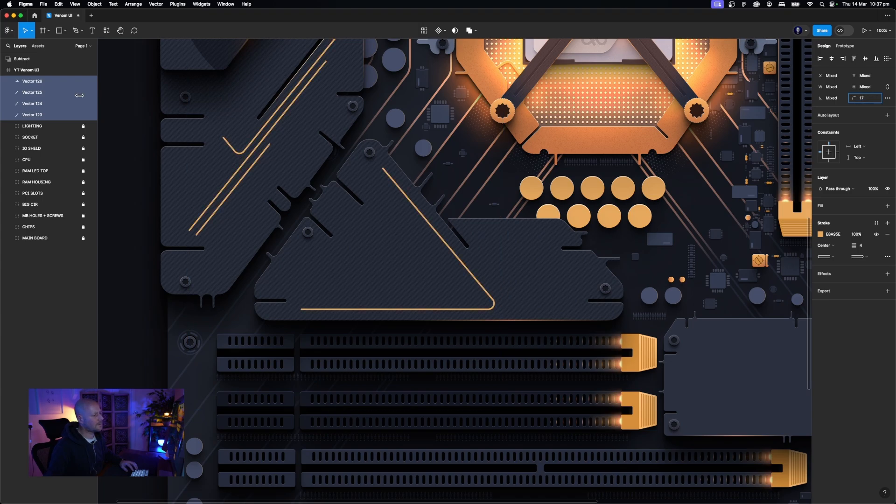
left_click(126, 310)
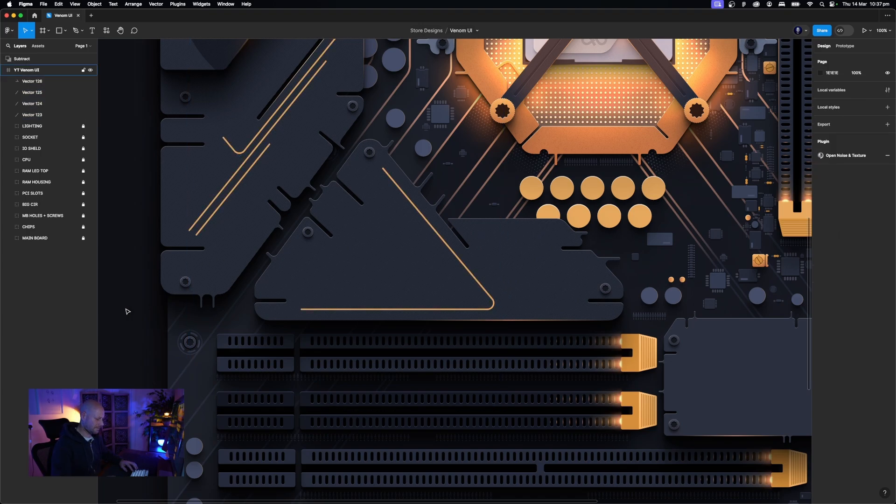
Copy the short 209 × 258.84 line onto the L-shaped lower heatsink, rotate it to near vertical and align its endpoints vertically
key("super+minus")
left_click_drag(286, 206, 154, 226)
left_click(312, 297)
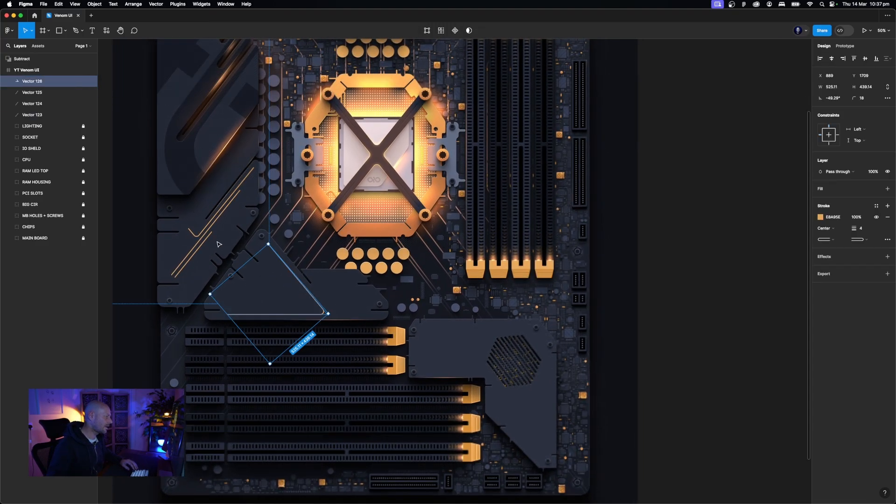
left_click(211, 246)
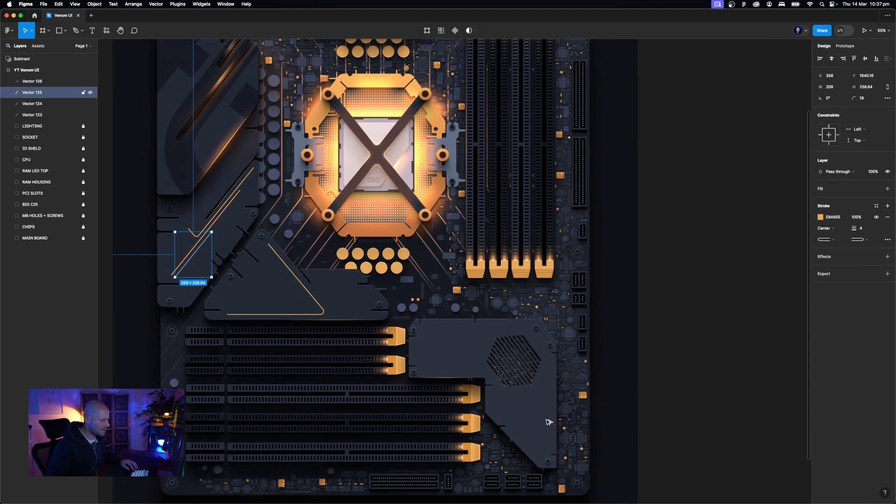
left_click_drag(204, 247, 539, 392)
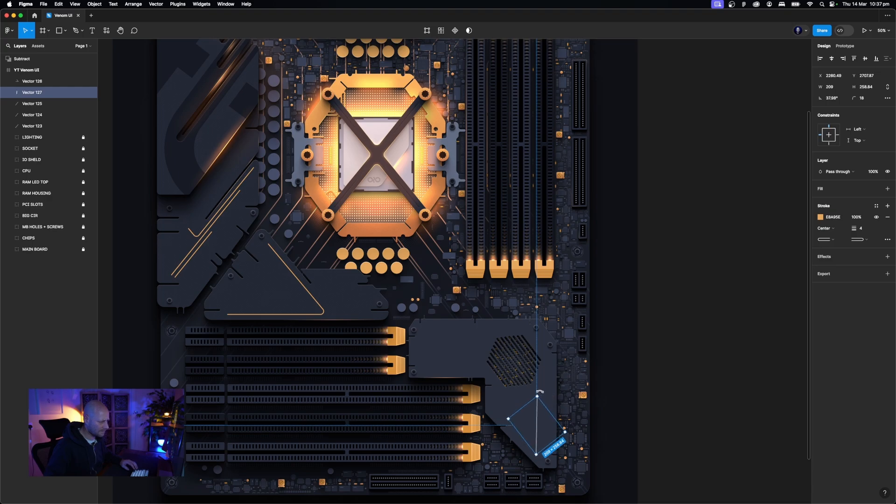
double_click(539, 421)
left_click_drag(567, 470, 521, 393)
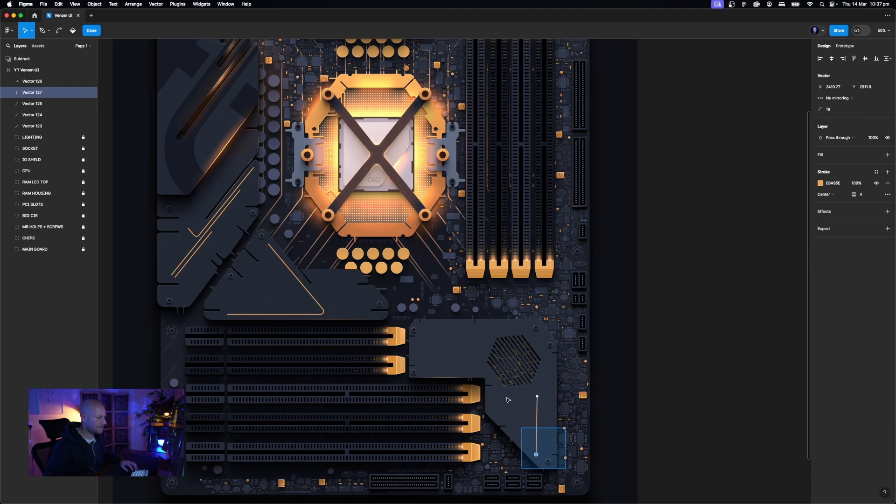
left_click(831, 60)
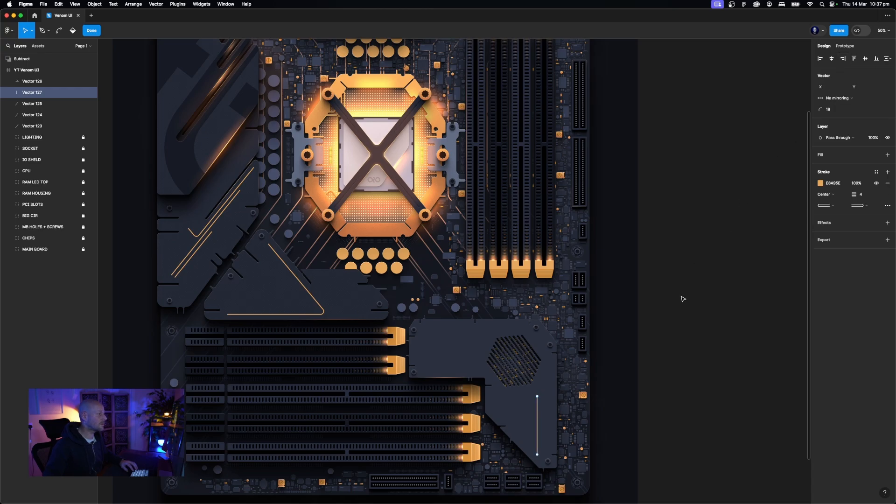
key("Escape")
key("Escape")
Move the vertical line next to the cover's outer edge and bend its upper part along the chamfer, ending at X 2354, Y 2211
key("shift+0")
scroll(682, 299, "down", 5)
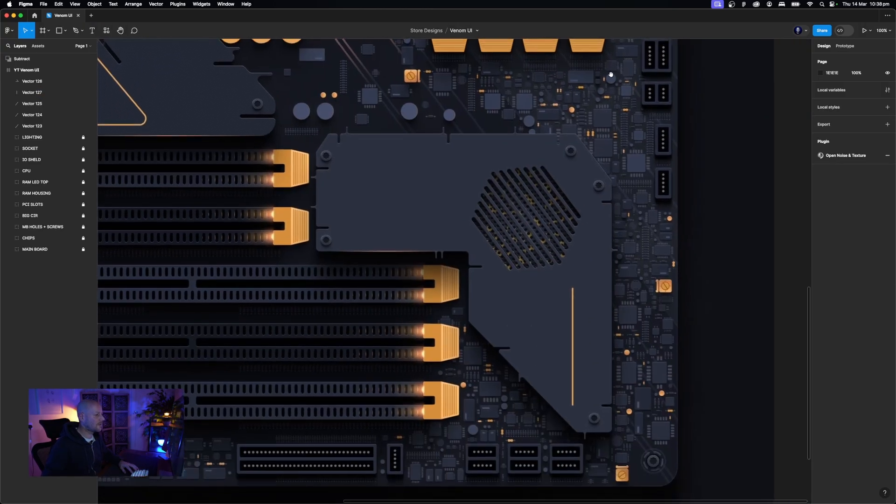
left_click(574, 334)
left_click_drag(575, 333, 600, 260)
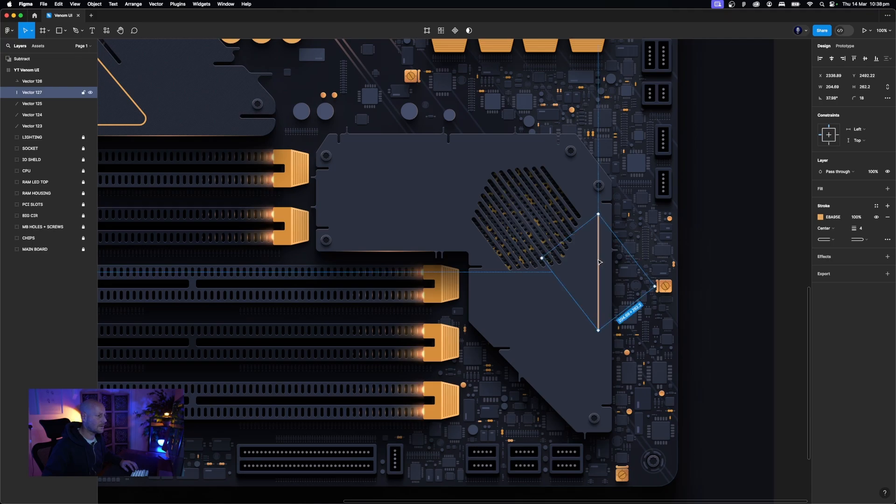
double_click(600, 262)
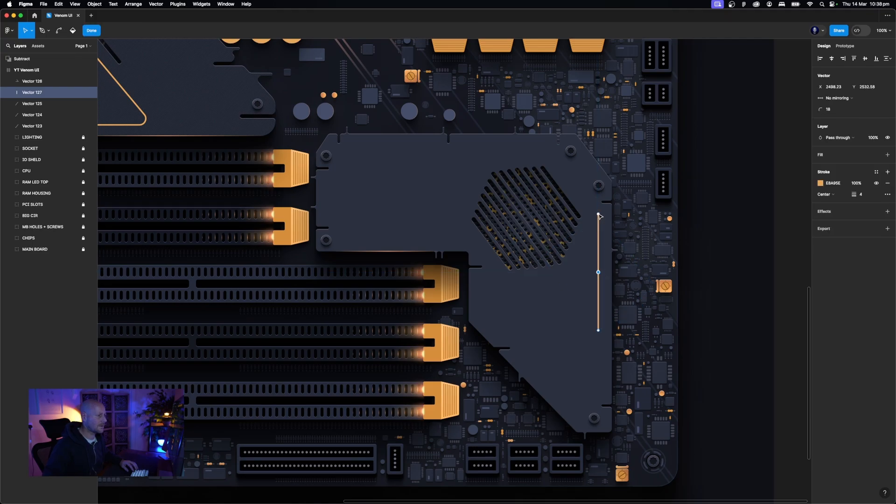
left_click_drag(599, 215, 548, 160)
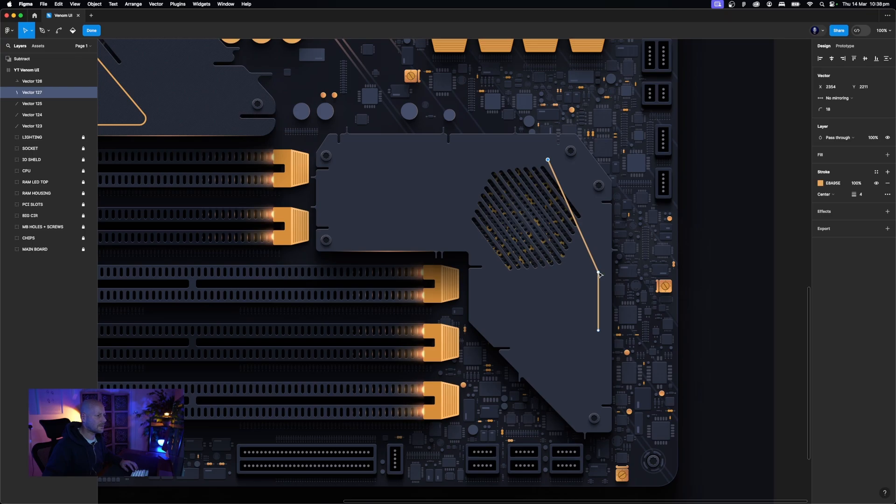
left_click_drag(600, 273, 598, 222)
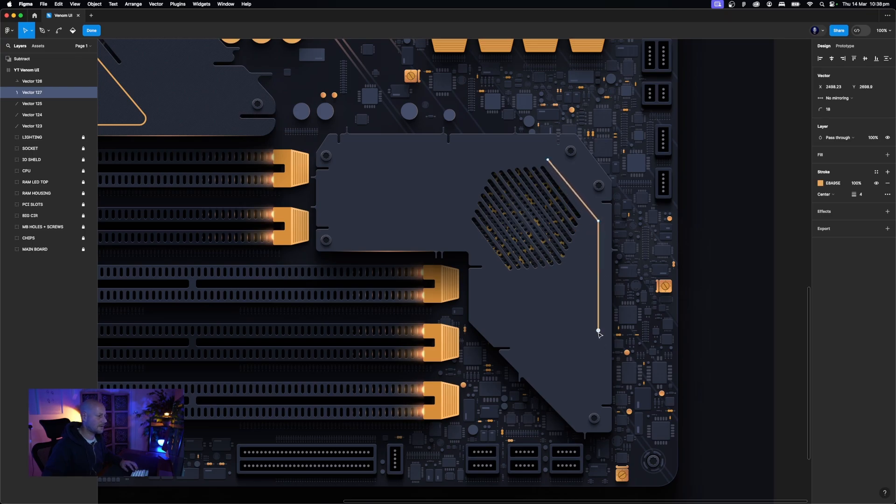
Extend the line down toward the lower screw and add a short horizontal turn plus a diagonal return segment
left_click_drag(599, 371, 598, 392)
left_click_drag(599, 395, 599, 395)
left_click(599, 308)
left_click(600, 359)
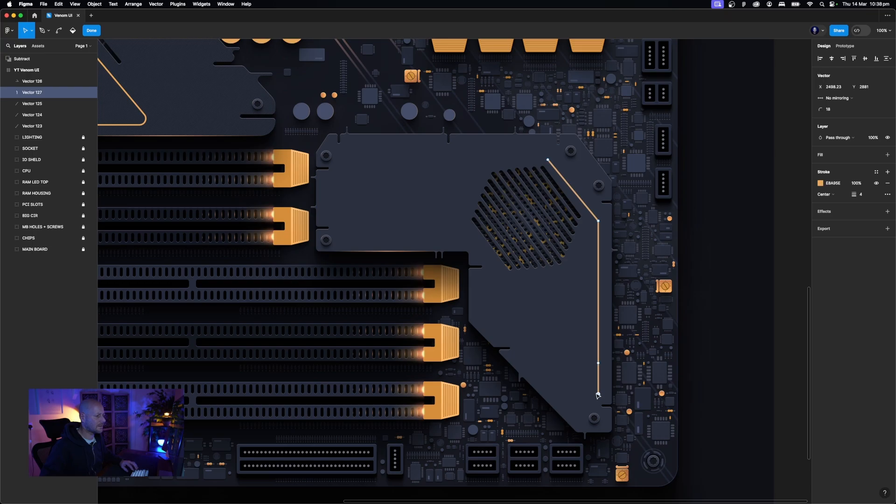
left_click_drag(598, 395, 557, 363)
left_click_drag(608, 385, 511, 325)
mouse_move(599, 364)
left_mouse_down()
mouse_move(601, 391)
mouse_move(470, 236)
left_mouse_up()
left_click(578, 389)
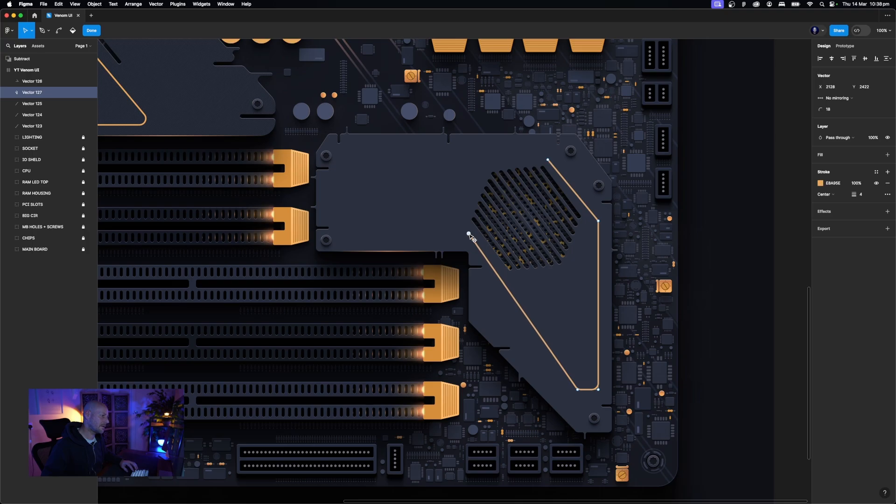
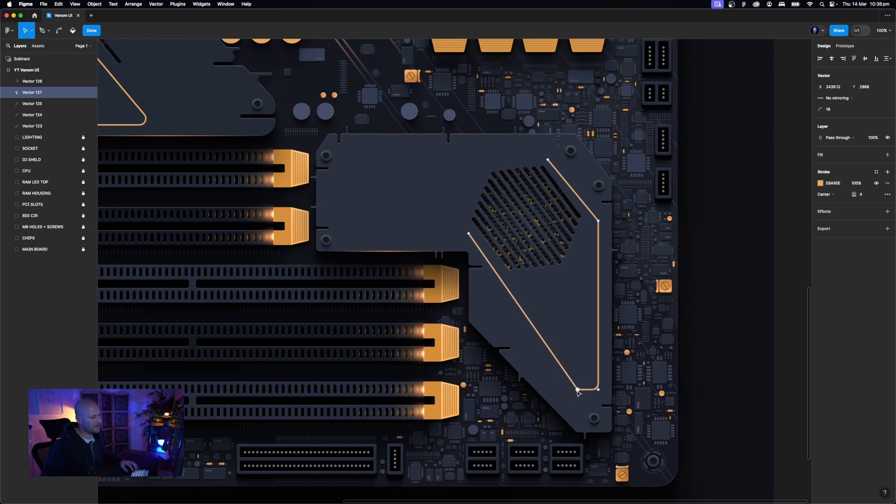
Reposition the return segment's free end so the segment runs parallel to the cover's lower diagonal edge
left_click(48, 31)
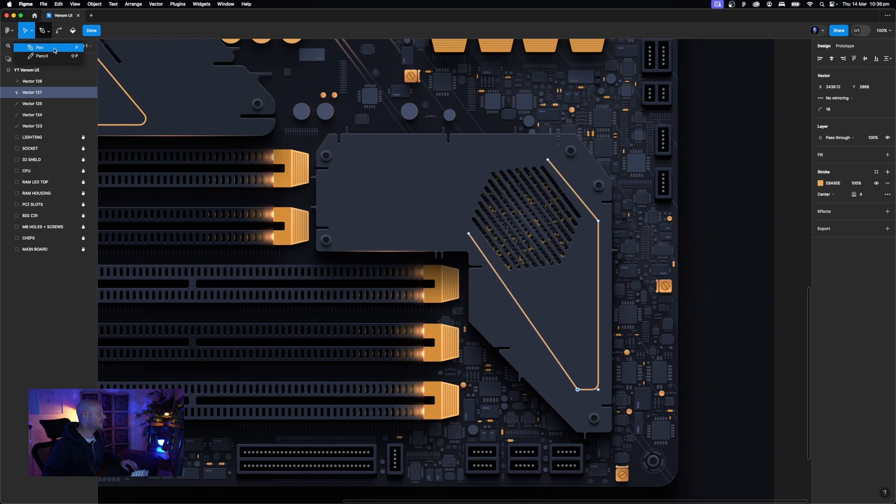
left_click_drag(468, 234, 489, 291)
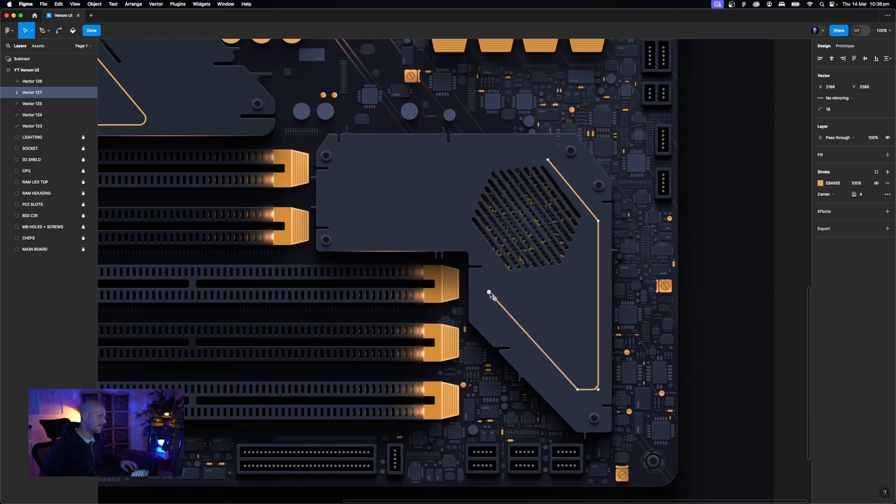
left_click(723, 213)
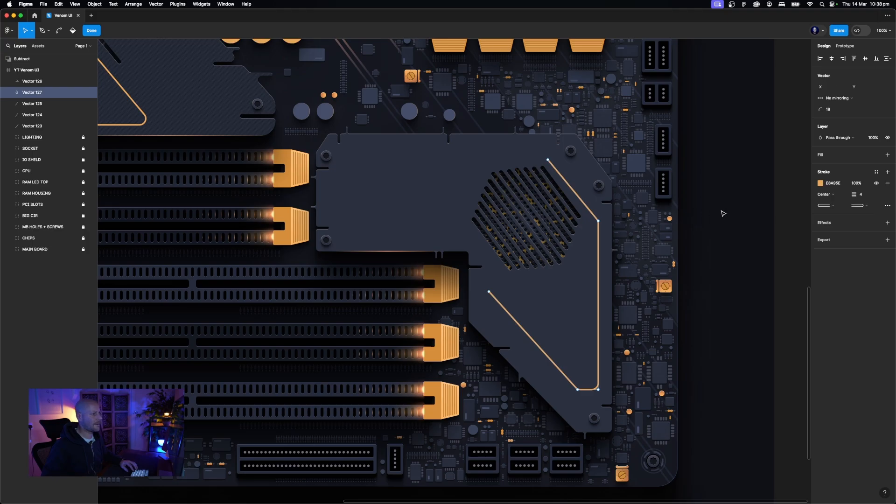
key("Escape")
key("Escape")
Shift the whole accent line on the L-shaped heatsink slightly upward to X 2069.75, Y 2423.24
scroll(677, 219, "left", 3)
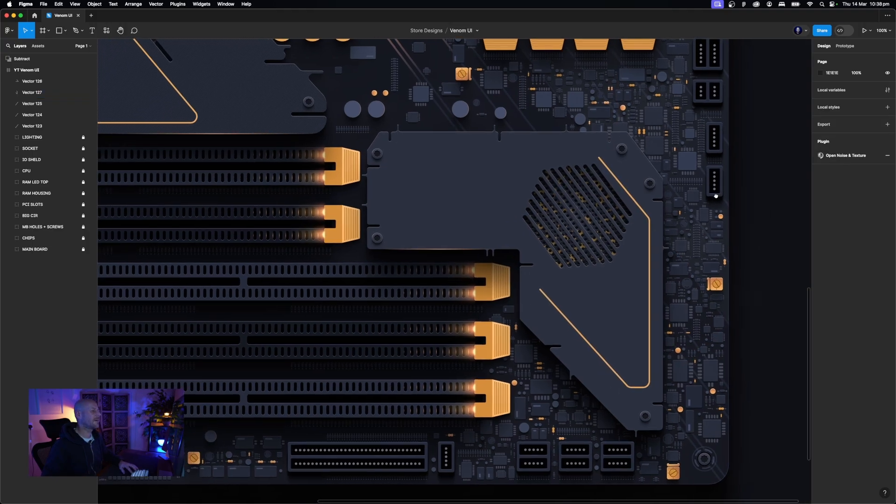
left_click(651, 224)
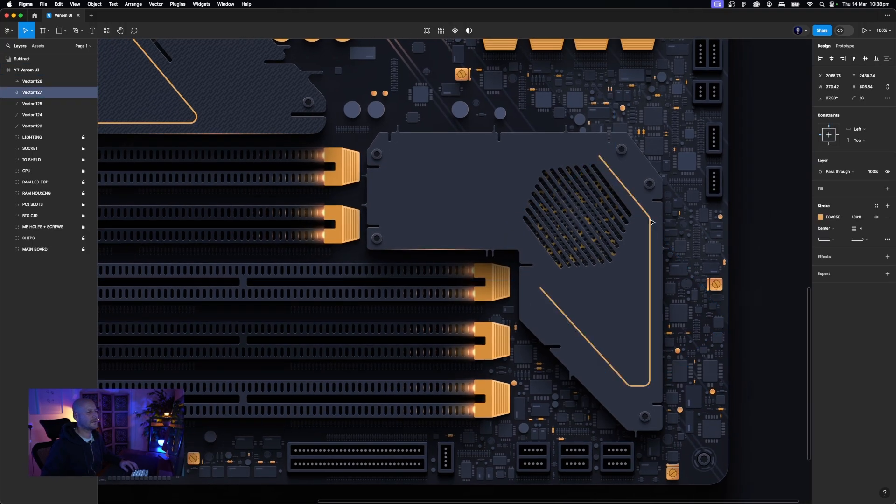
left_click_drag(651, 225, 652, 221)
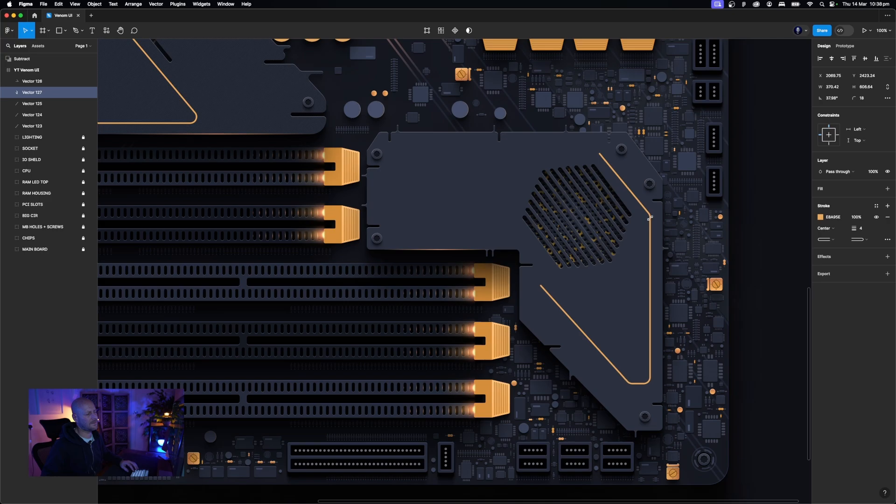
Select the line's three lower points and nudge them down together, lengthening the vertical segment toward the lower screw
key("Return")
left_click_drag(684, 407, 498, 283)
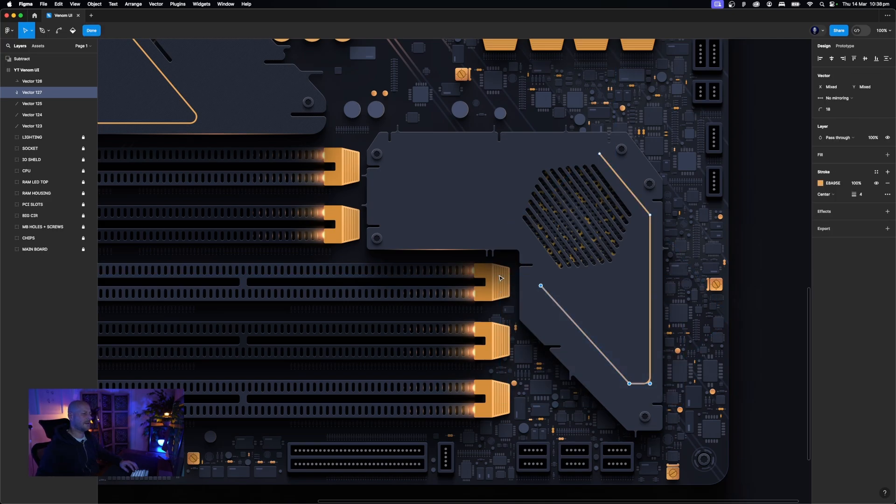
key("Down")
key("Down")
key("Down")
key("Down")
key("Down")
key("Down")
key("Down")
key("Down")
key("Down")
key("Down")
key("Down")
key("Down")
key("Down")
key("Down")
key("Down")
key("Down")
key("Down")
key("Down")
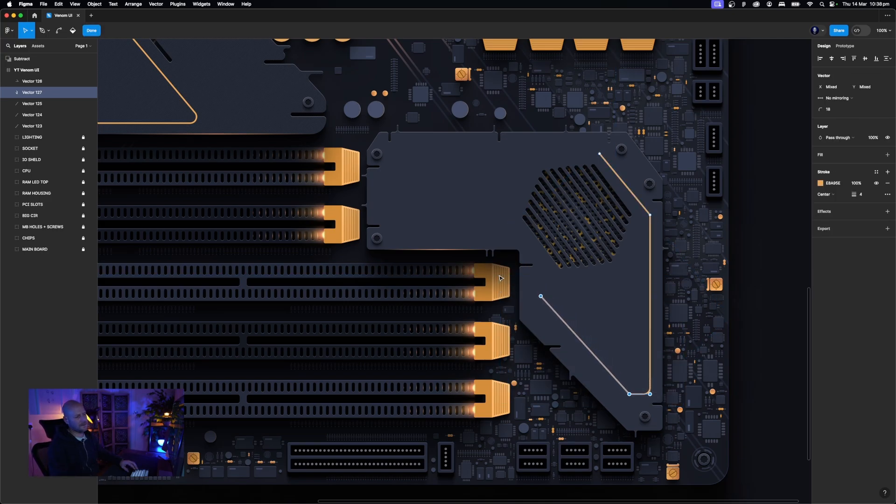
key("Down")
key("Down")
key("Down")
key("Down")
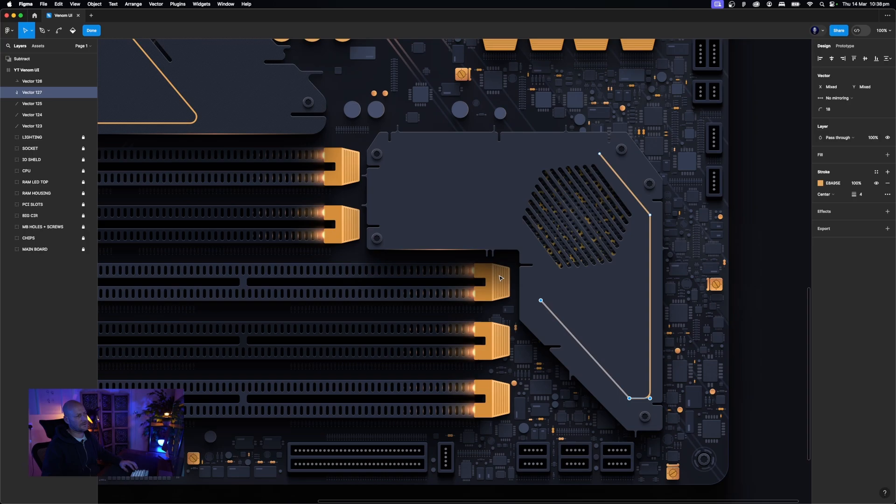
Finish editing the accent line on the L-shaped cover and review the accent lines across all heatsink covers
left_click(779, 255)
left_click_drag(767, 258, 712, 230)
key("Escape")
key("Escape")
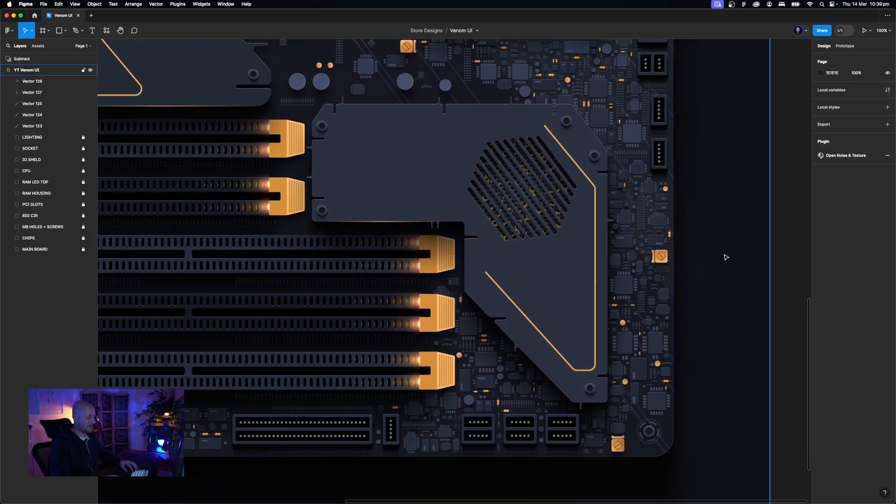
key("super+minus")
left_click_drag(496, 188, 612, 307)
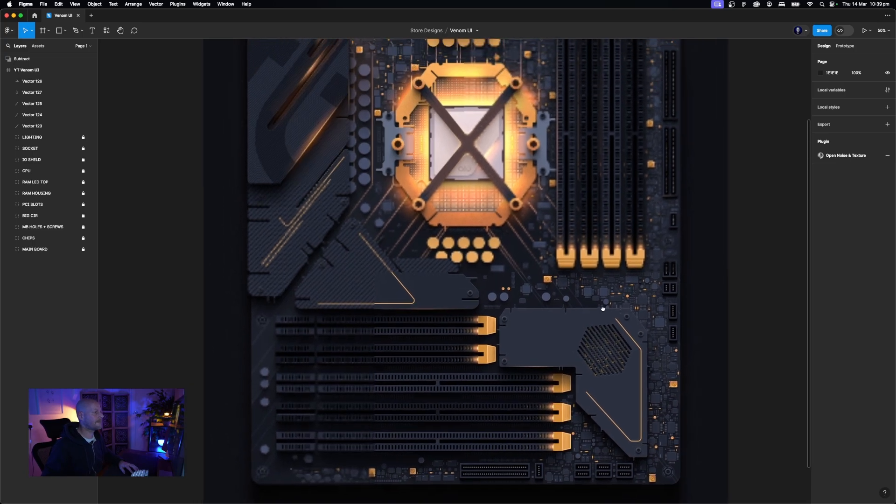
left_click(400, 283)
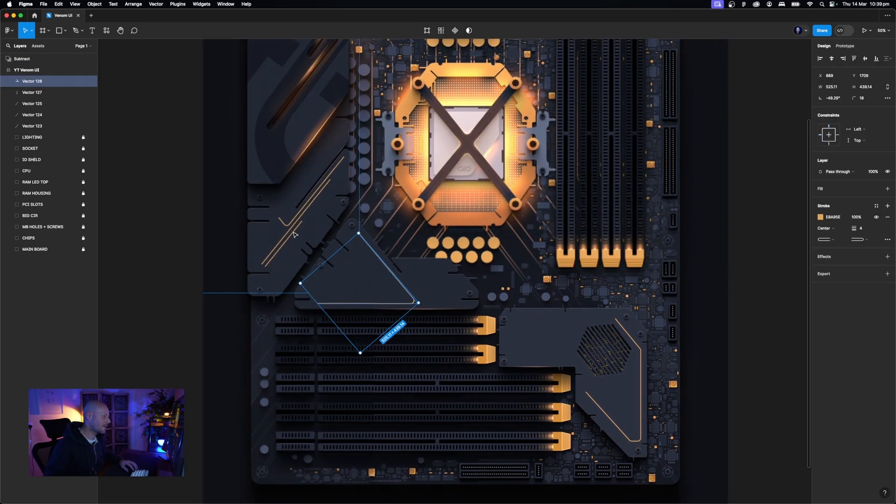
left_click(232, 266)
key("super+plus")
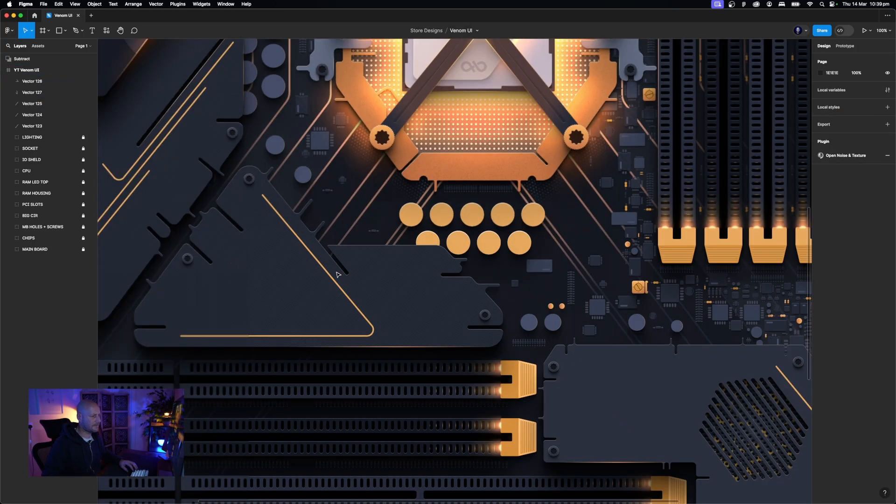
scroll(234, 266, "down", 5)
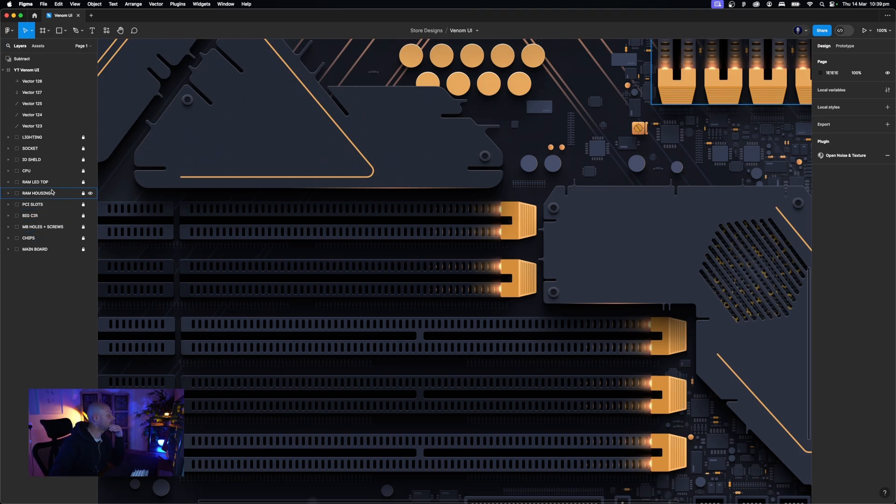
Unlock the IO shield group and turn on the FAN SHEILD shape's 60% image fill
left_click(4, 70)
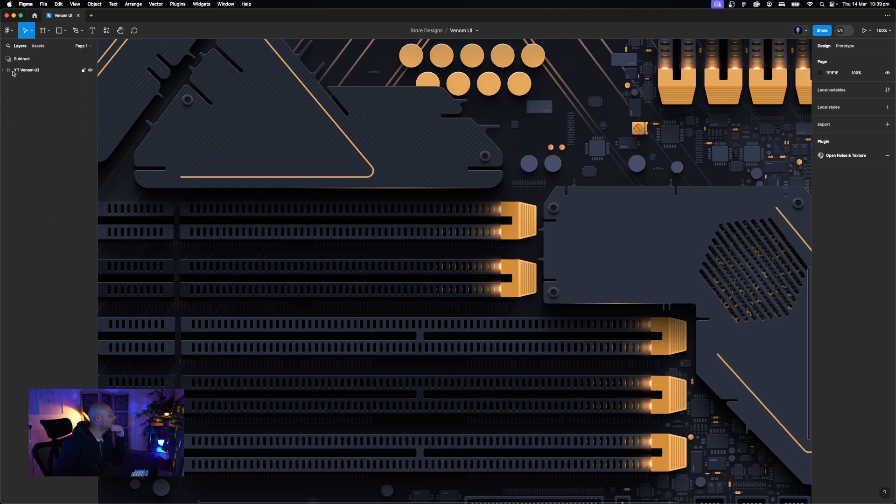
left_click(3, 70)
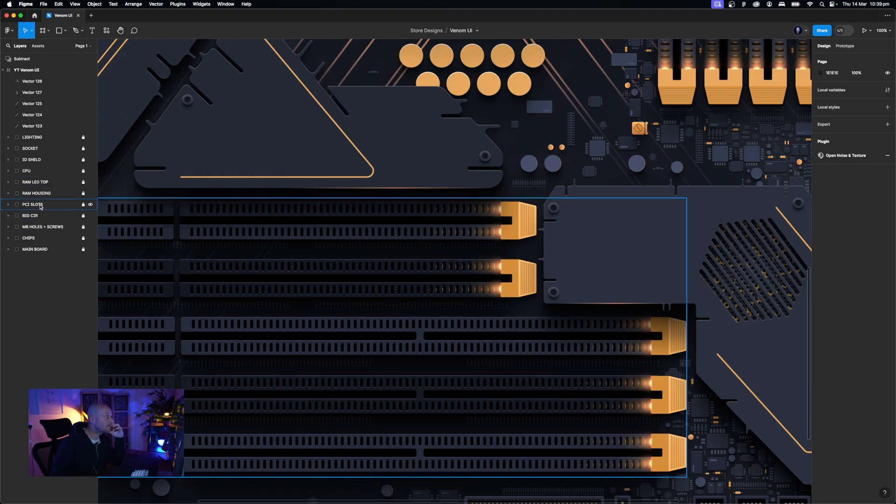
left_click(33, 160)
left_click(83, 159)
left_click(8, 159)
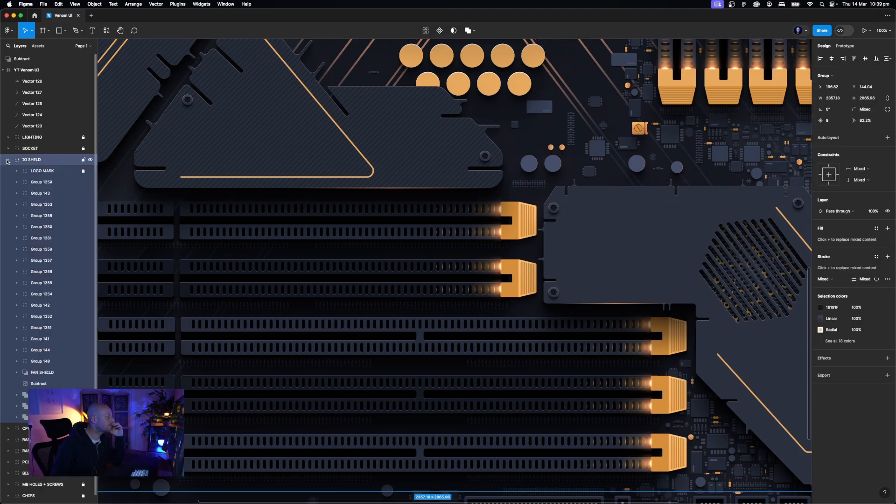
left_click(47, 376)
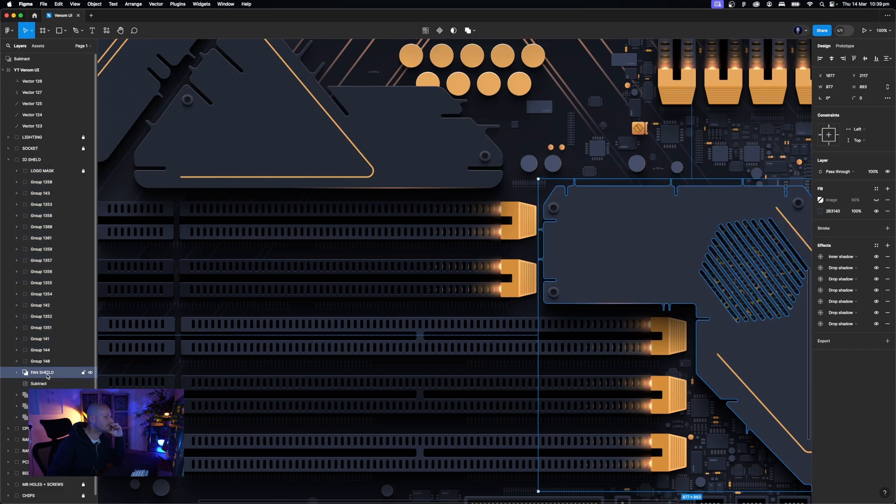
left_click(877, 201)
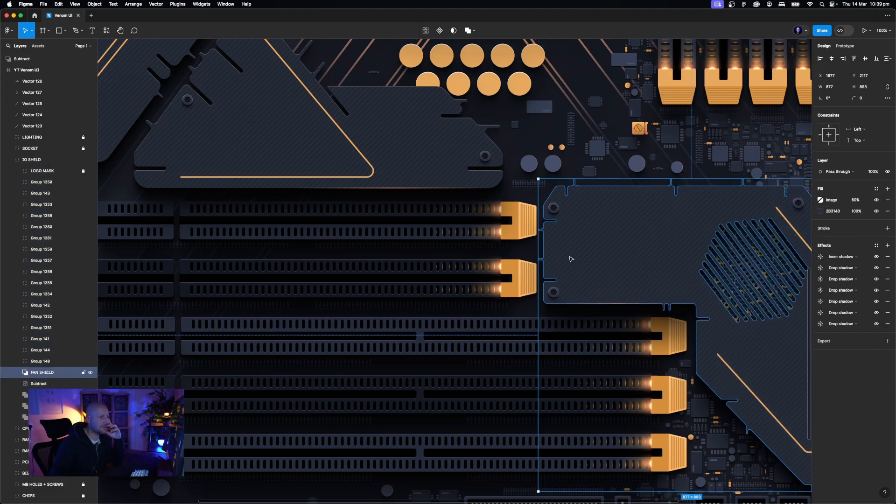
left_click(6, 160)
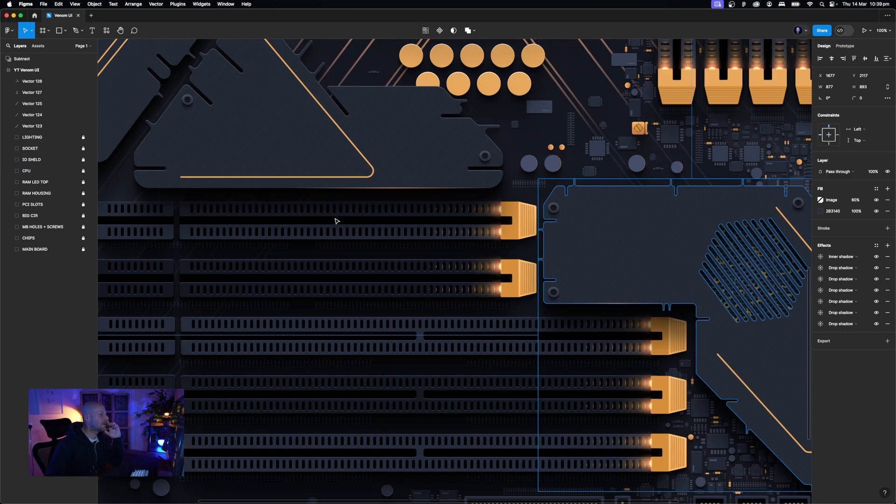
scroll(337, 221, "right", 3)
left_click(783, 295)
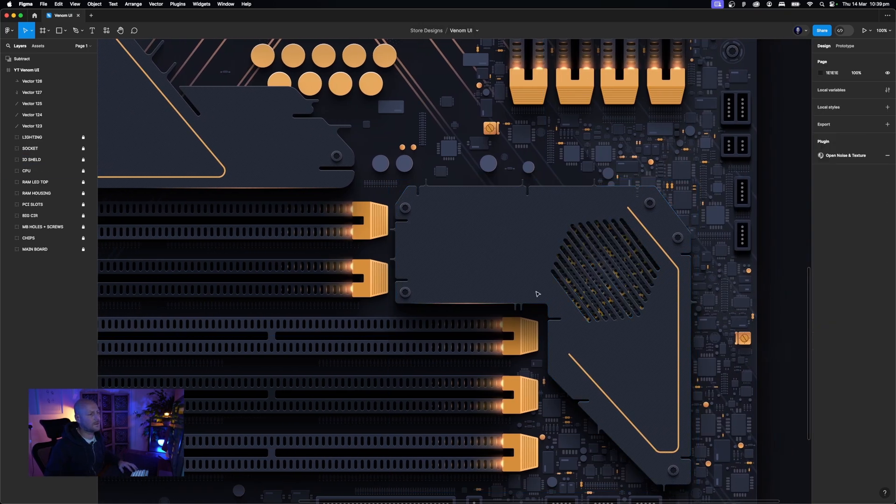
Duplicate the triangular cover's accent line and replace the copy's stroke with a D9D9D9 fill
scroll(538, 294, "left", 6)
scroll(537, 294, "up", 3)
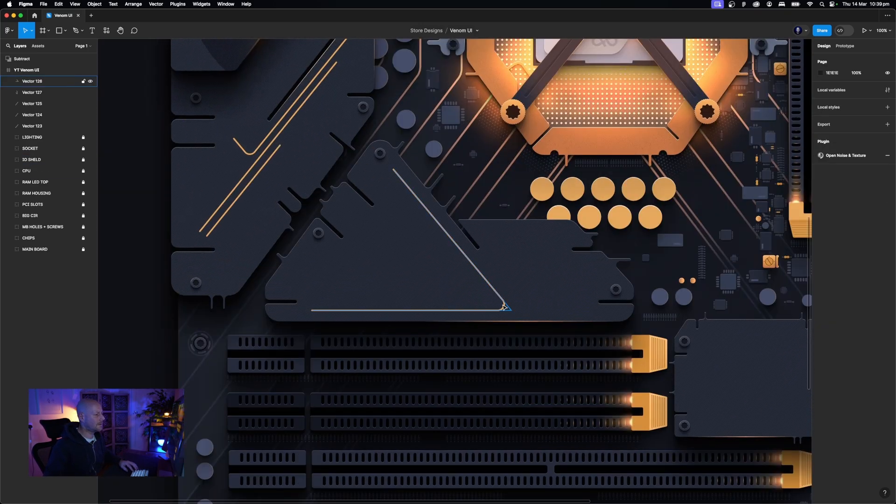
left_click(504, 307)
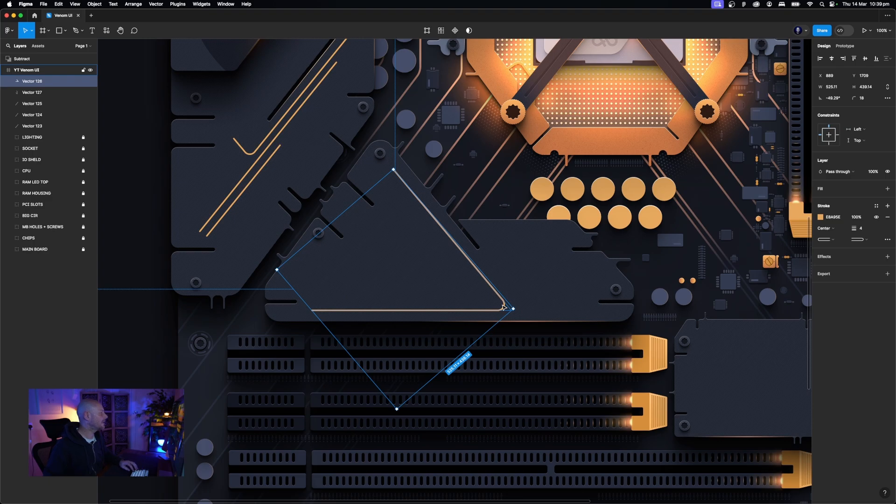
key("super+d")
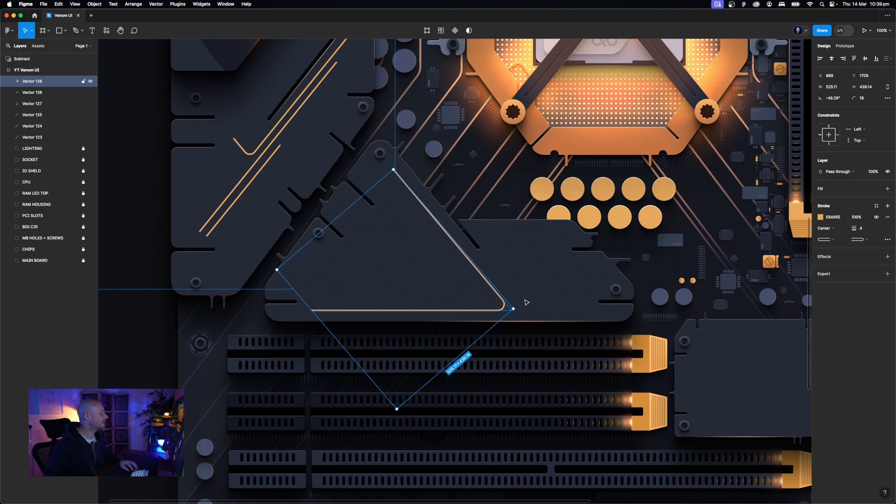
left_click(888, 189)
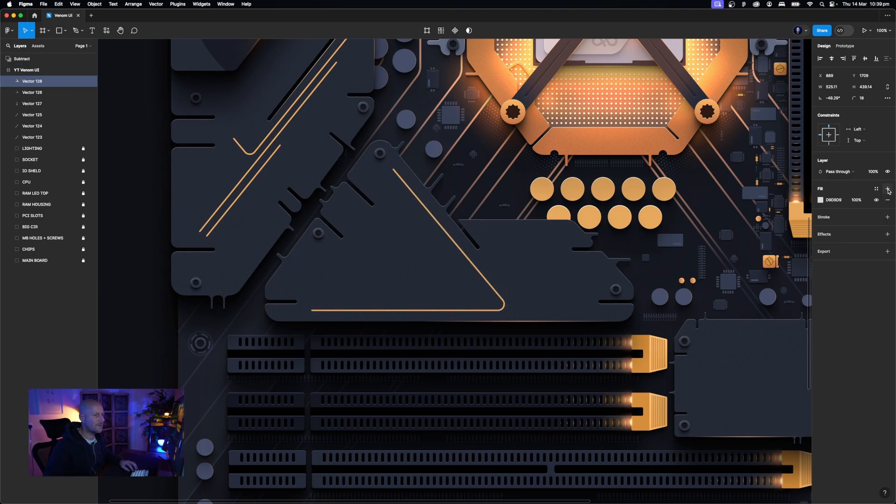
left_click(821, 200)
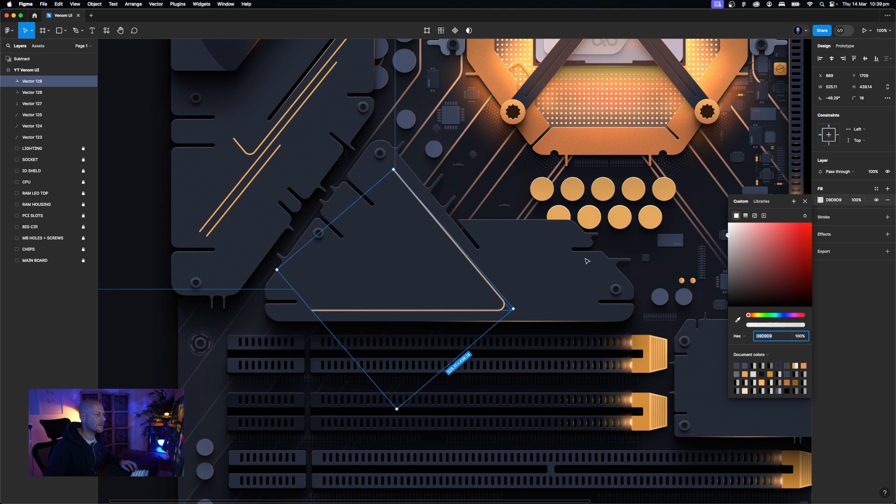
left_click(419, 210)
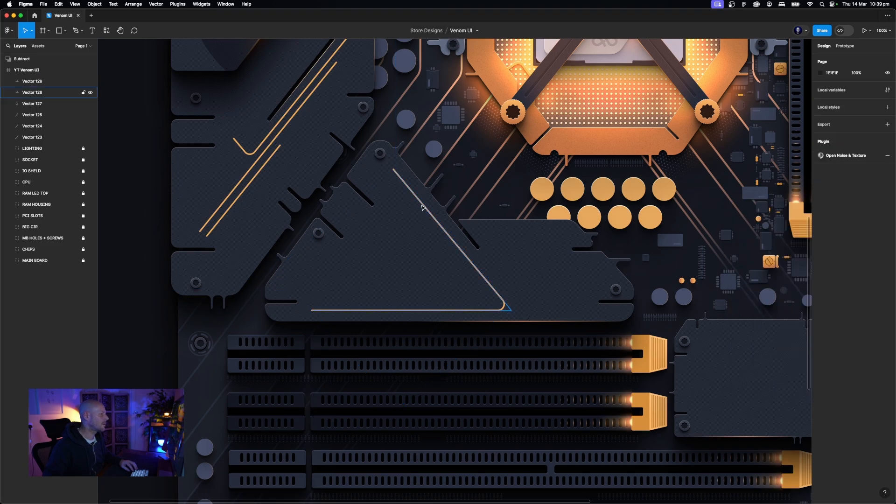
Close the original line on the triangular cover into a triangle and replace its stroke with a D9D9D9 fill
left_click(393, 171)
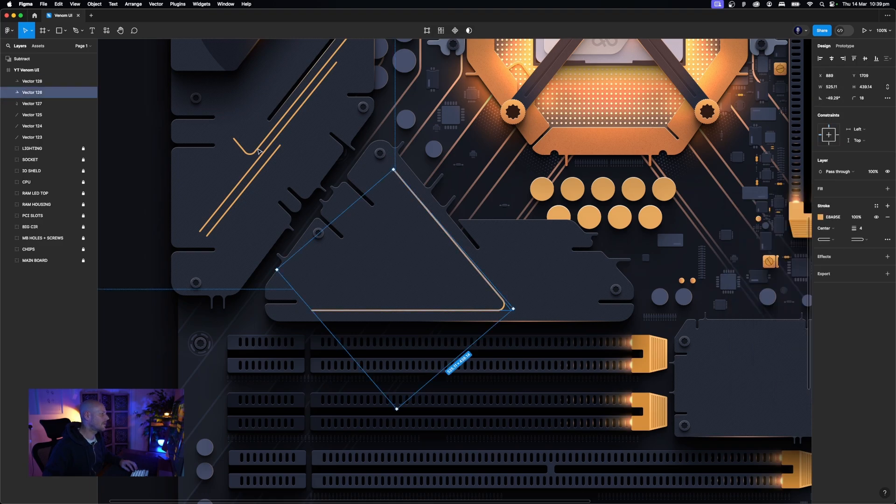
key("p")
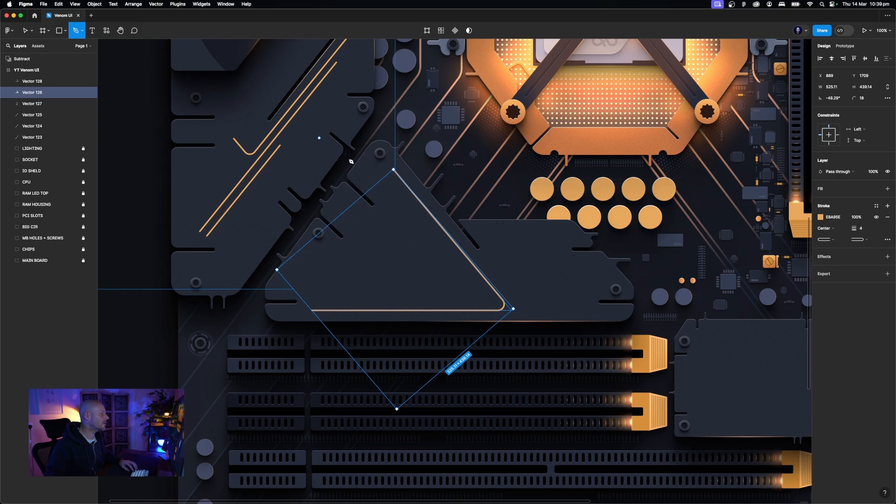
left_click(395, 170)
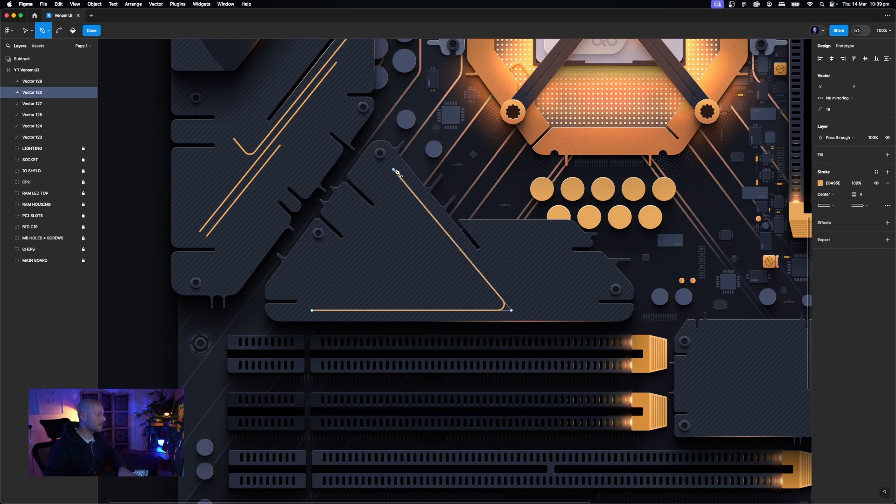
left_click(312, 310)
key("Escape")
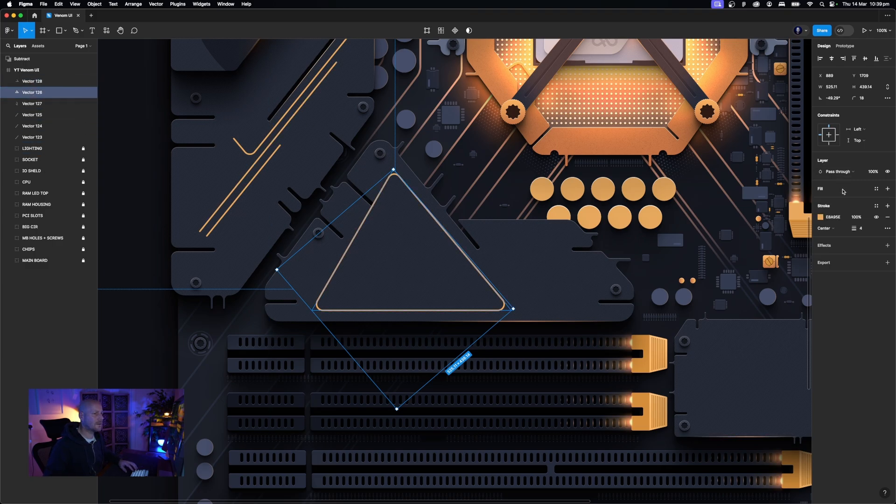
left_click(888, 217)
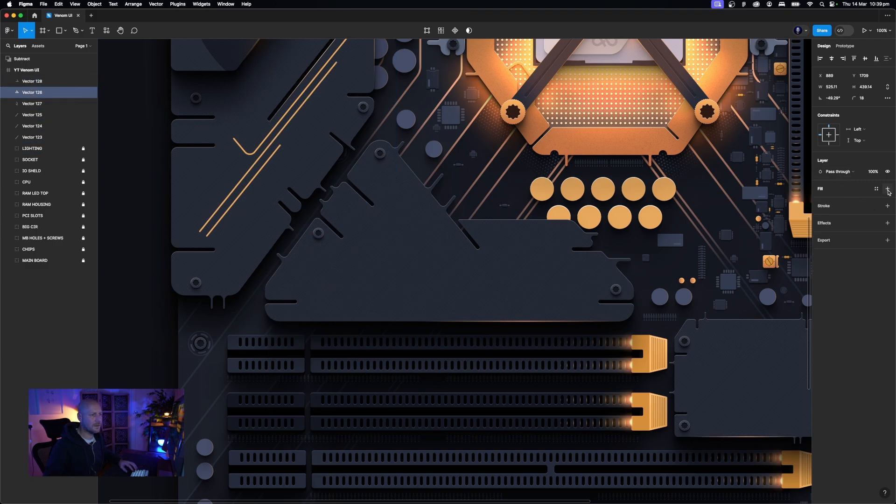
left_click(887, 189)
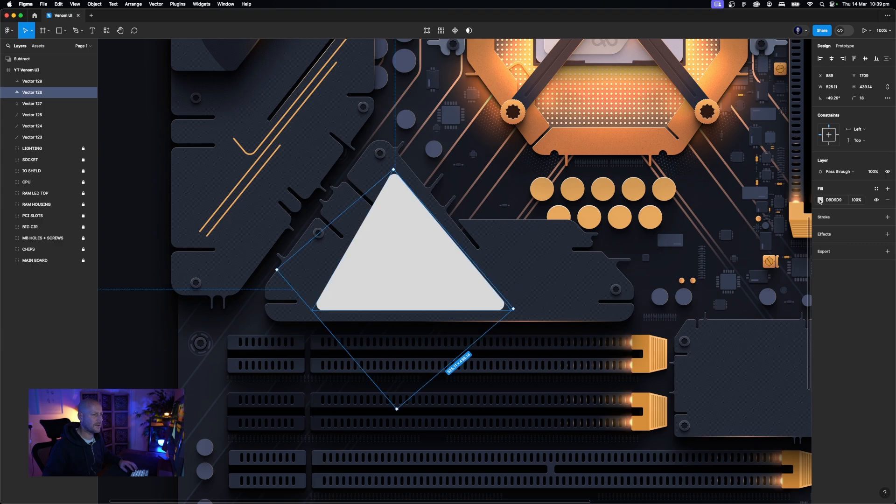
Identify the filled triangle's layer among the two overlapping vectors and hide it
left_click(25, 81)
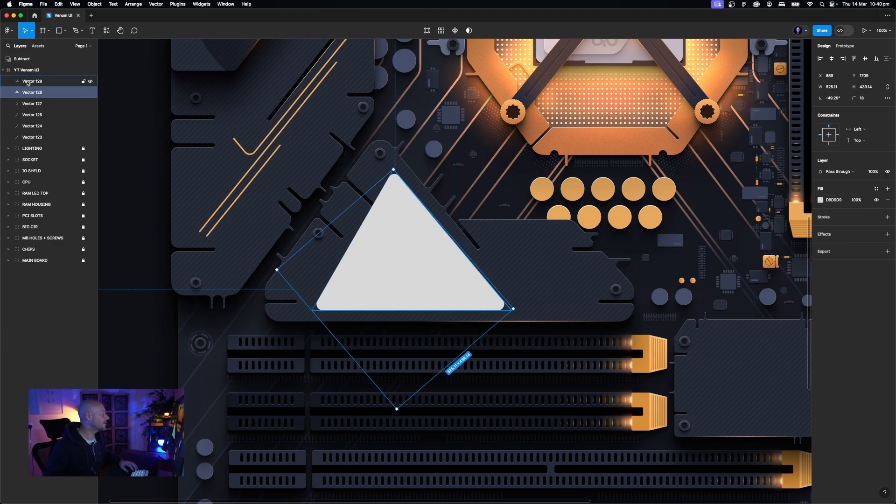
left_click(91, 82)
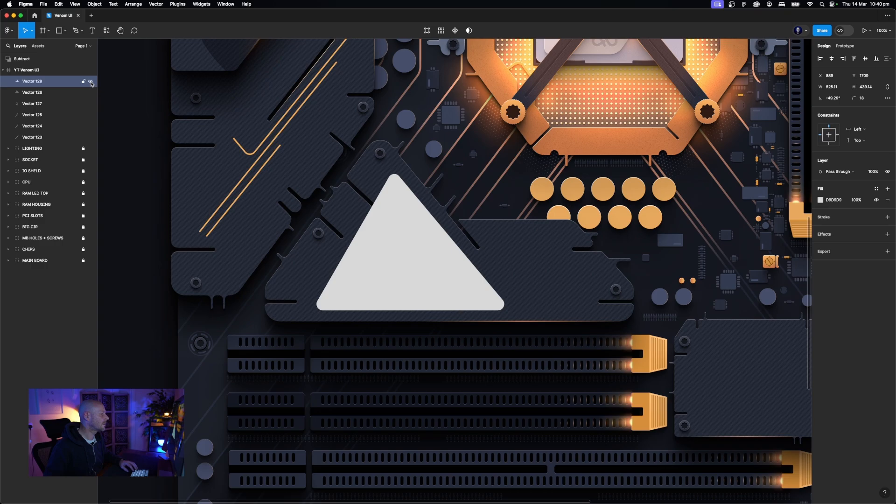
left_click(94, 94)
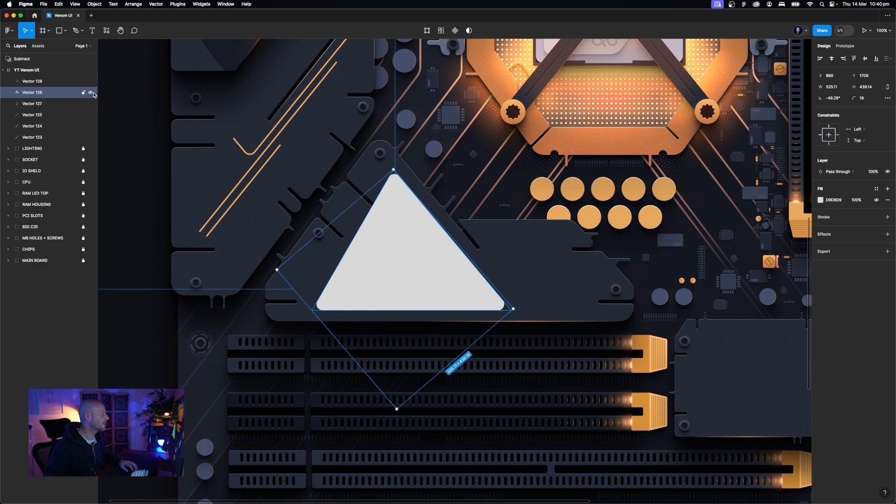
left_click(91, 92)
Remove the duplicated line's fill and give it an EBA95E stroke with a width of 4
left_click(33, 81)
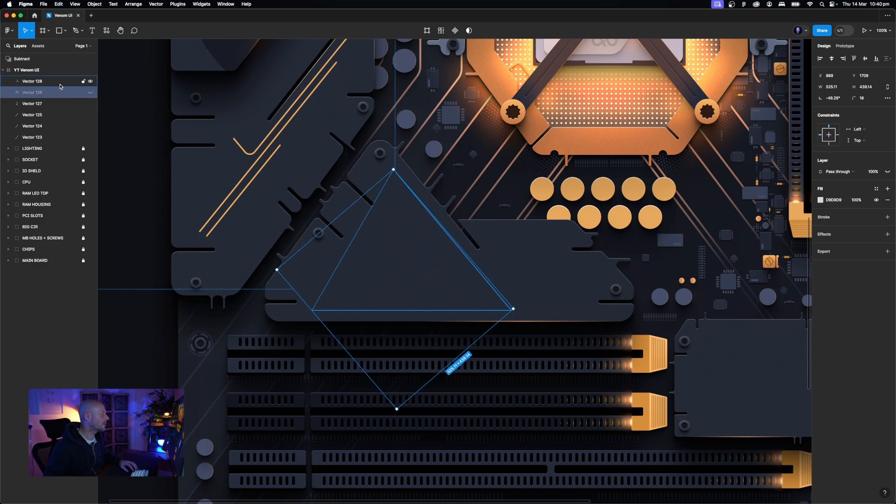
left_click(888, 201)
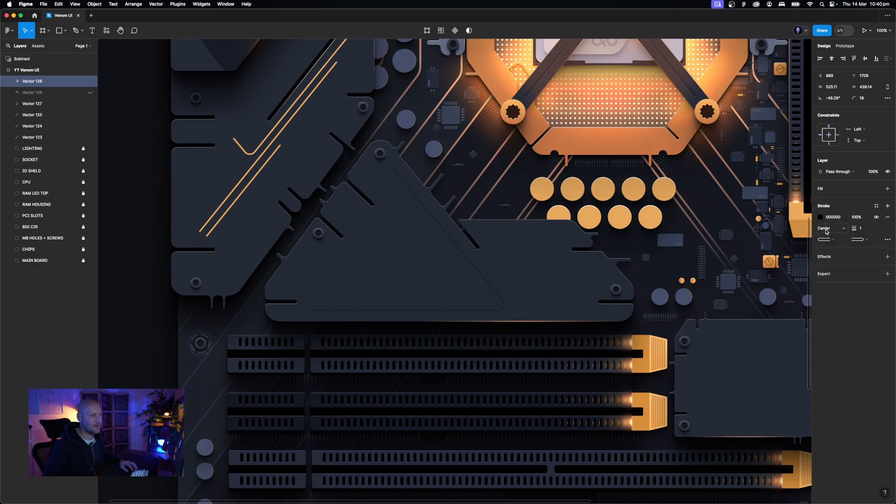
left_click(824, 206)
left_click(821, 217)
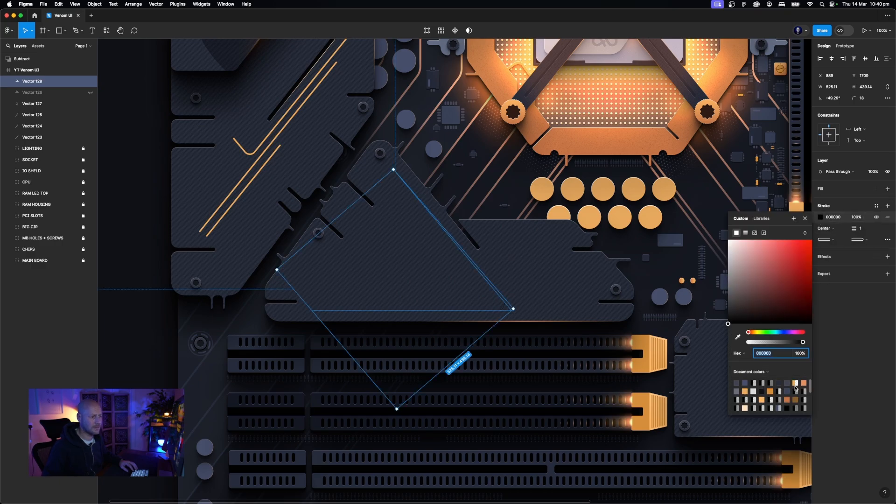
left_click(746, 392)
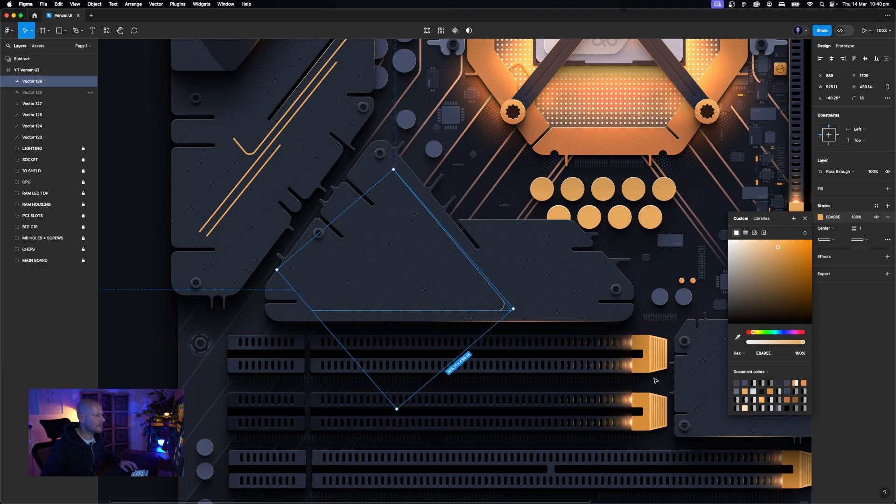
left_click(259, 172)
left_click(503, 307)
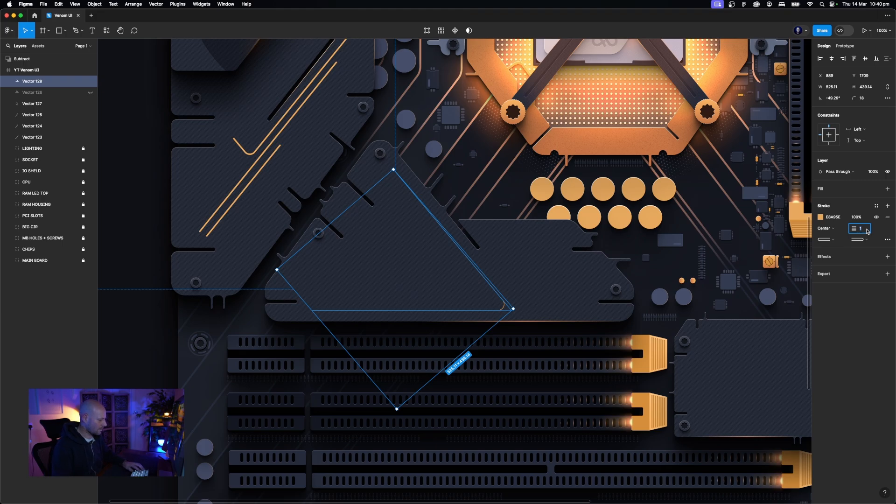
type("4")
key("Return")
Show the hidden filled triangle on the triangular cover and change its fill to a radial gradient
left_click(70, 93)
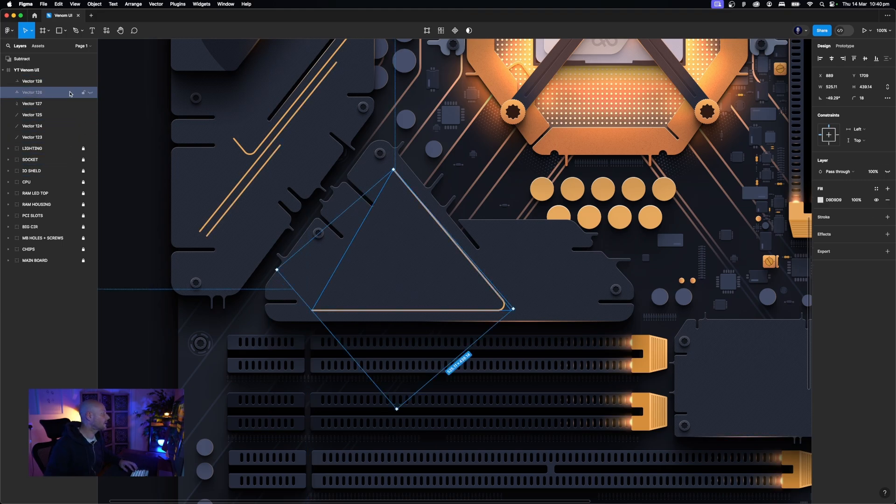
left_click(90, 94)
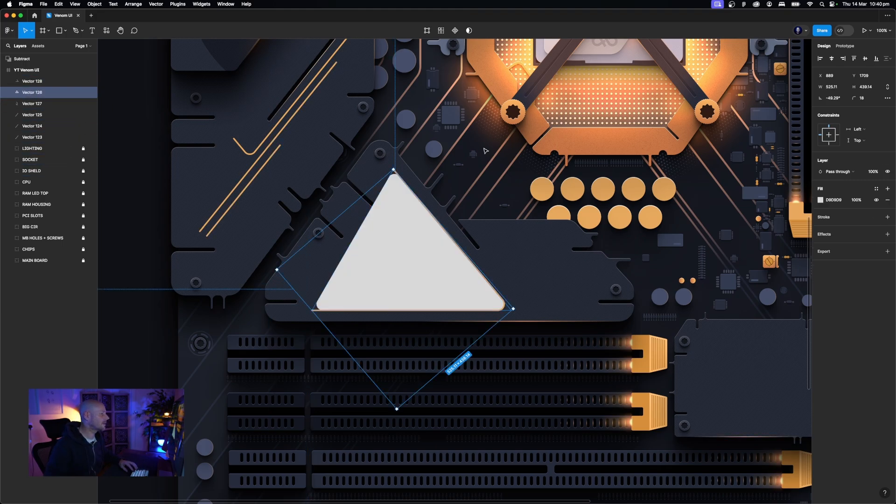
left_click(820, 200)
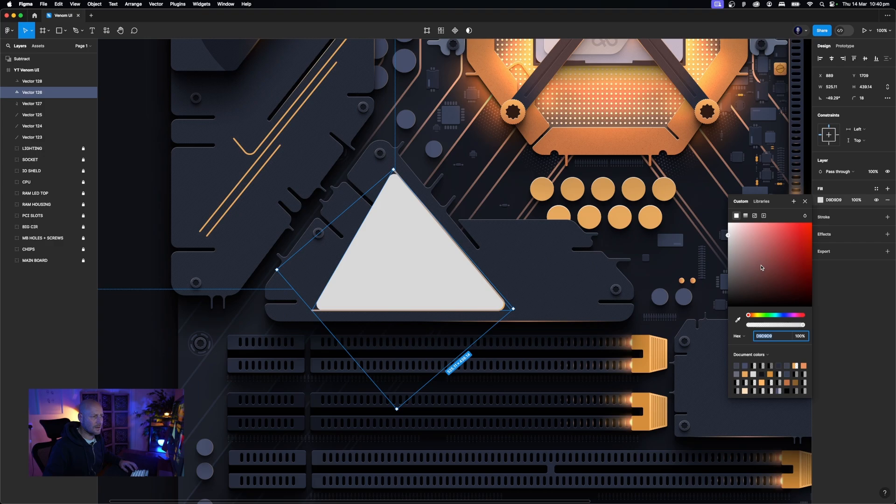
left_click(745, 216)
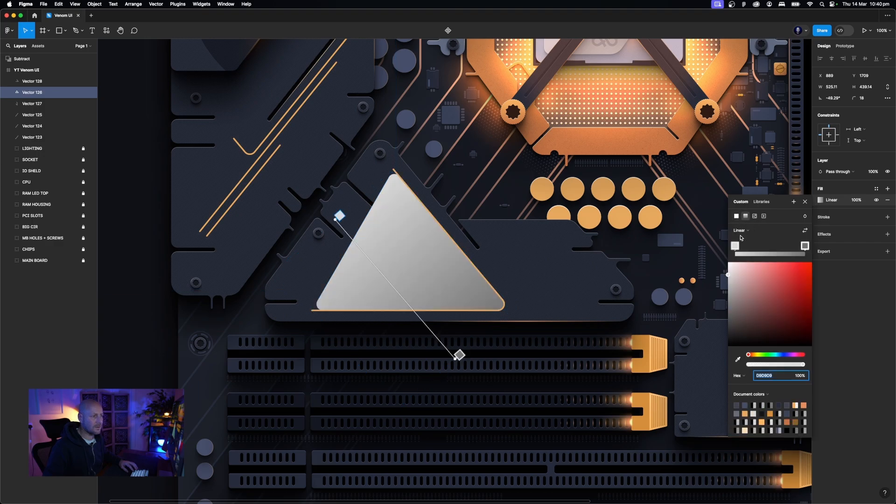
left_click(741, 231)
left_click(742, 238)
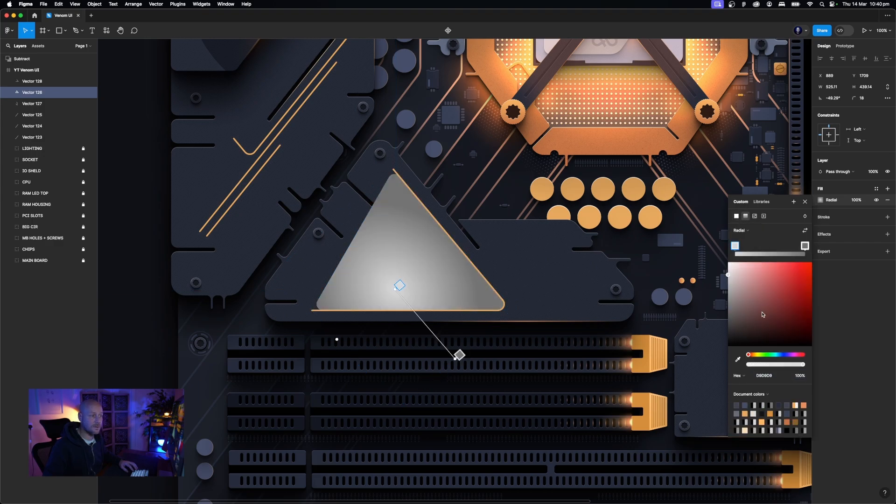
Set both stops of the triangle's radial gradient to 262C3B, with the outer stop at 0% opacity
left_click(780, 405)
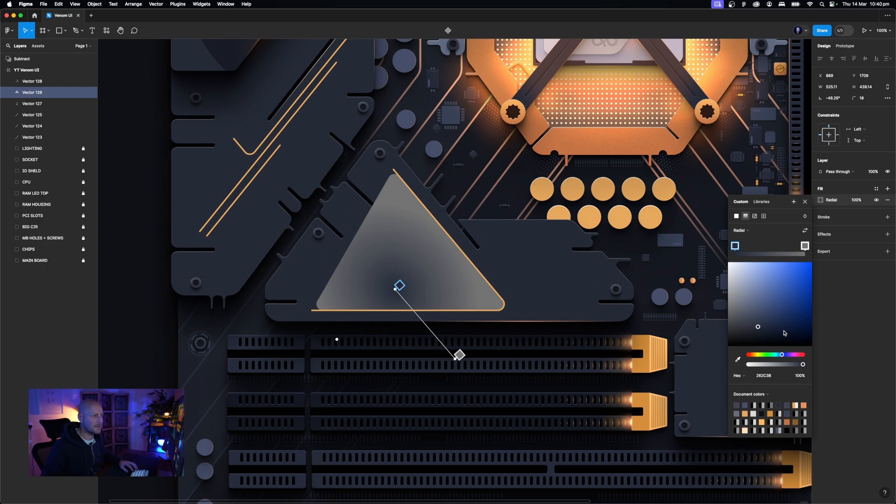
left_click(806, 245)
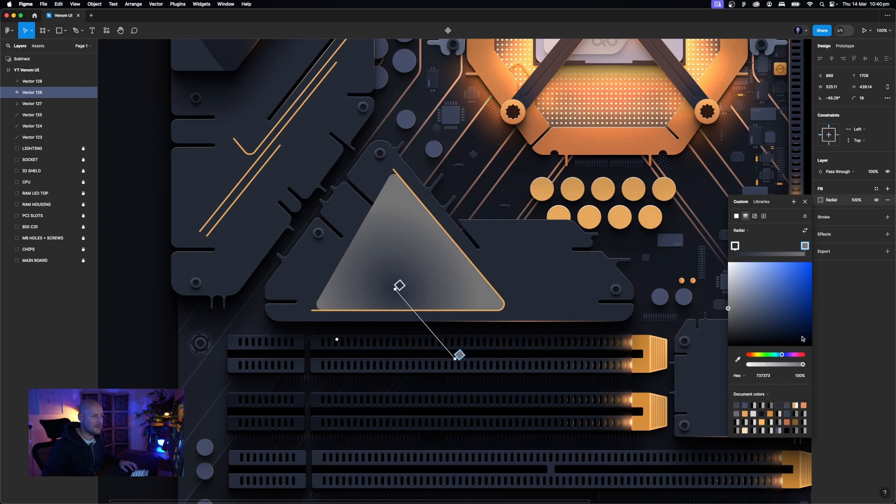
left_click(780, 405)
left_click_drag(777, 364, 697, 373)
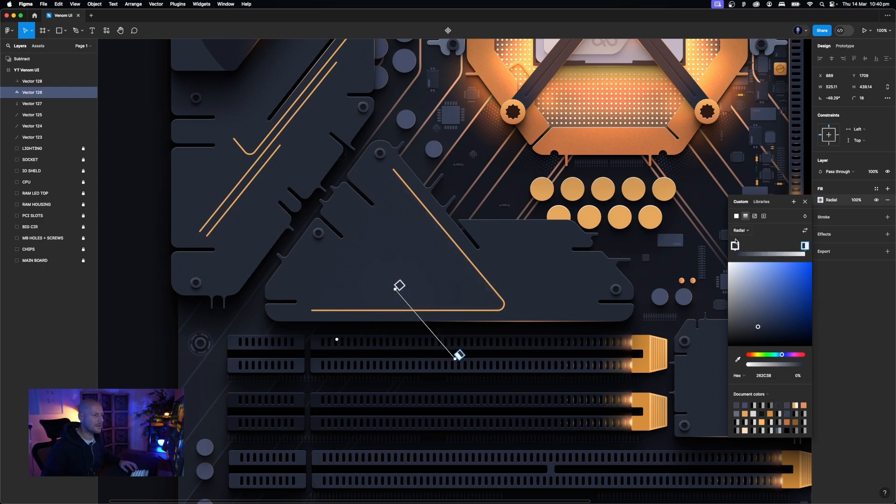
Centre the radial gradient on the accent line's rounded corner, fading toward the cover's upper left, and darken its opaque stop to about 141822
left_click_drag(455, 361, 368, 233)
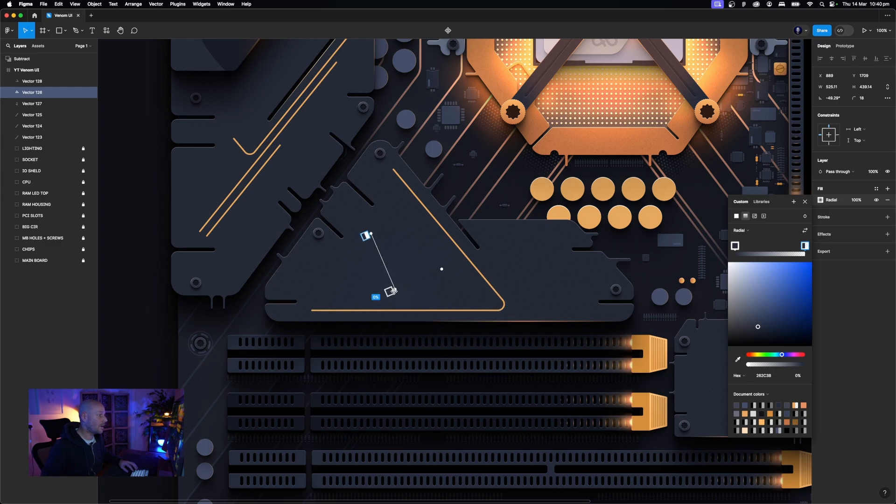
left_click_drag(389, 292, 498, 313)
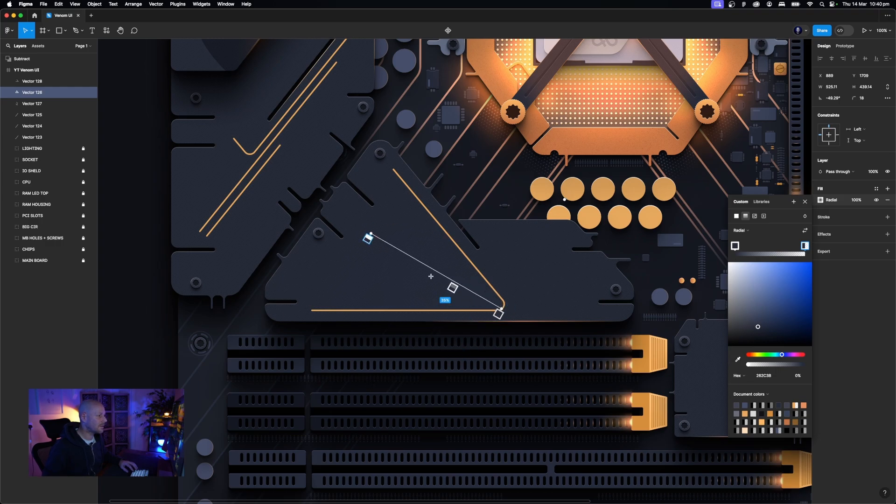
left_click_drag(371, 234, 392, 237)
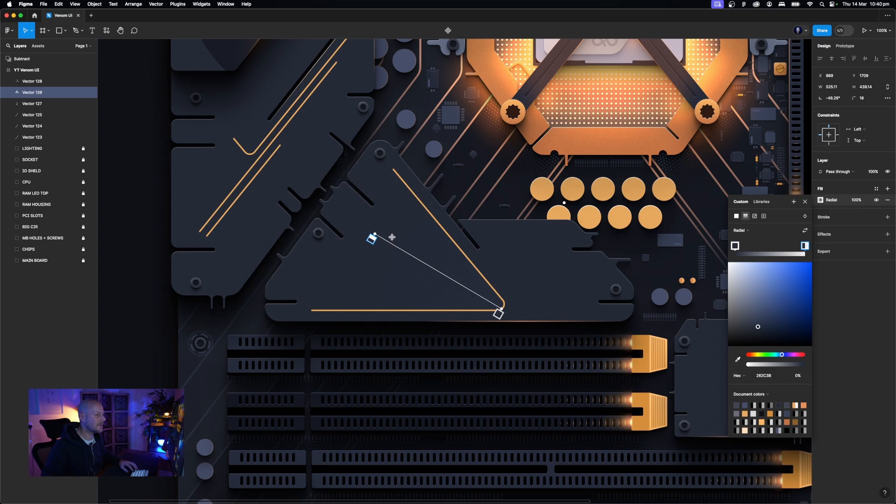
left_click(736, 247)
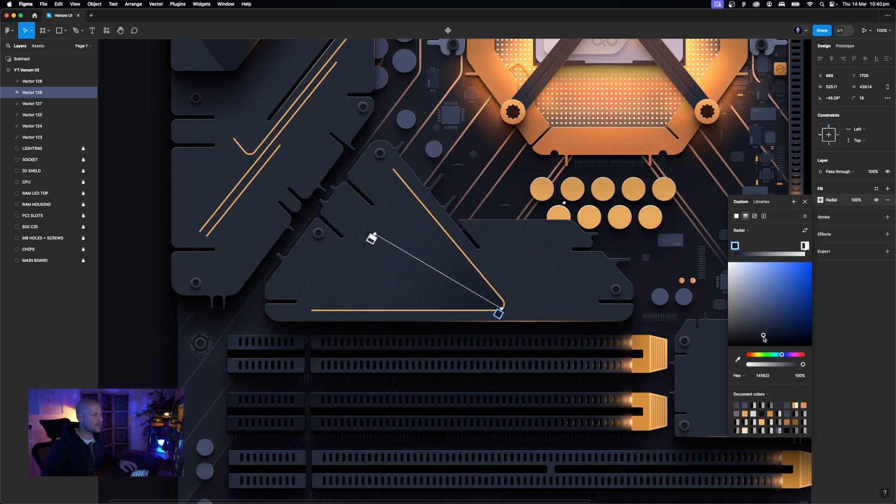
left_click(698, 298)
left_click(698, 298)
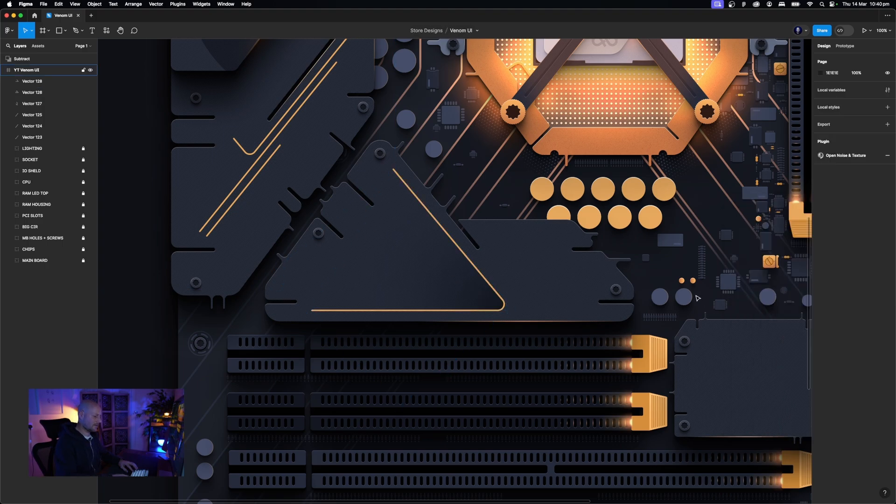
Set the gradient triangle's blend mode to Multiply and its fill opacity to 50%
key("super+minus")
key("super+minus")
key("super+equal")
key("super+equal")
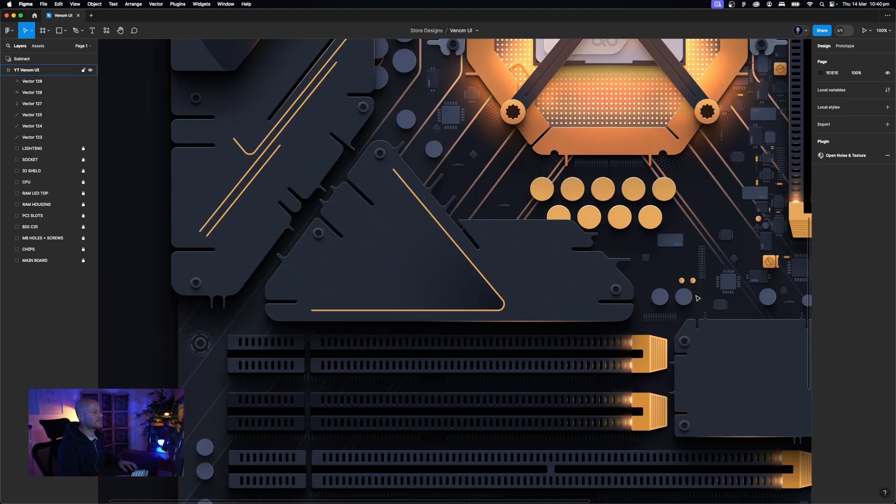
key("super+minus")
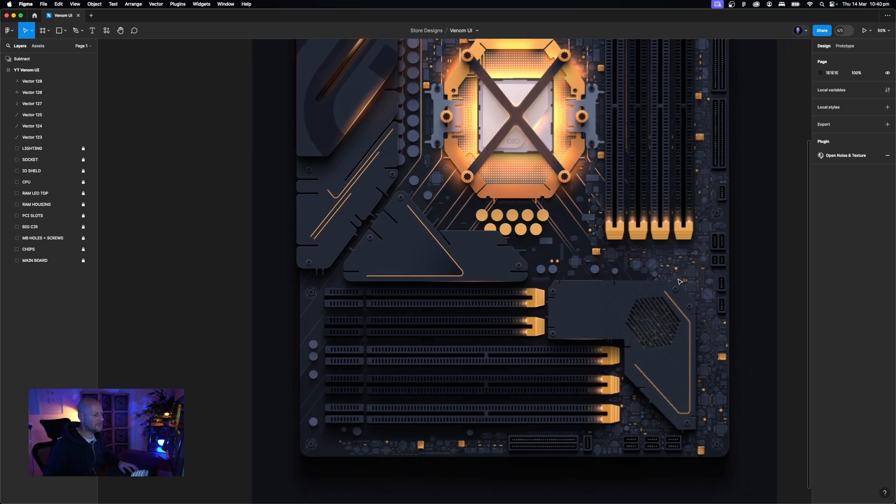
key("super+equal")
scroll(402, 255, "right", 1)
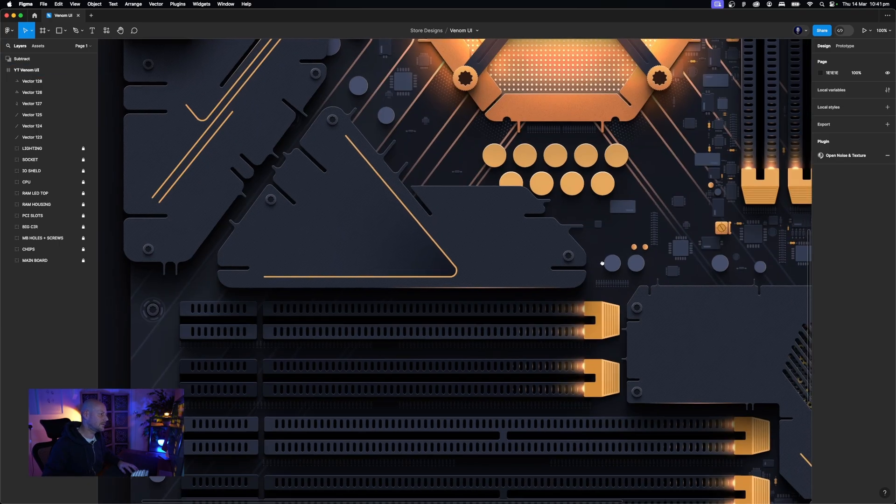
left_click(402, 255)
left_click(840, 172)
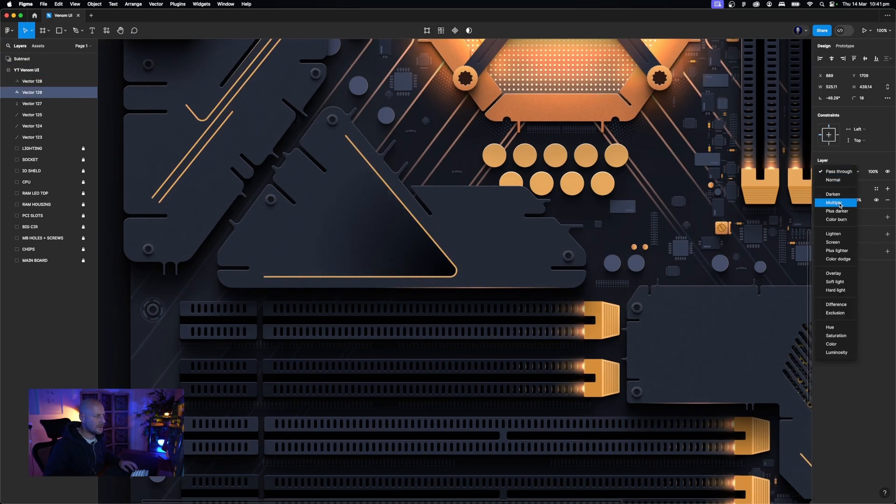
left_click(840, 203)
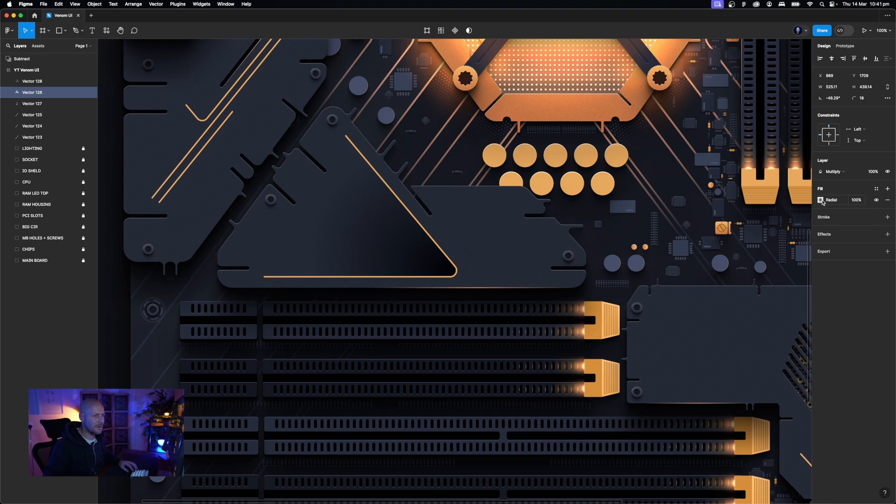
left_click(856, 200)
type("90")
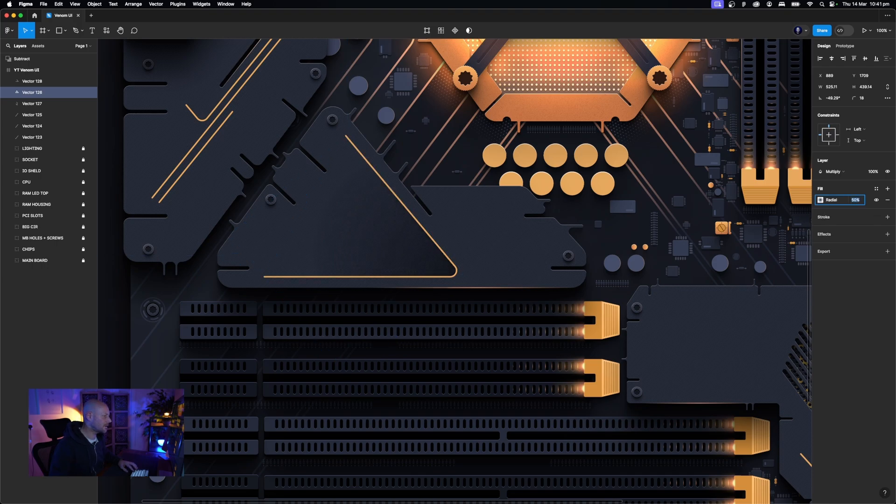
key("minus")
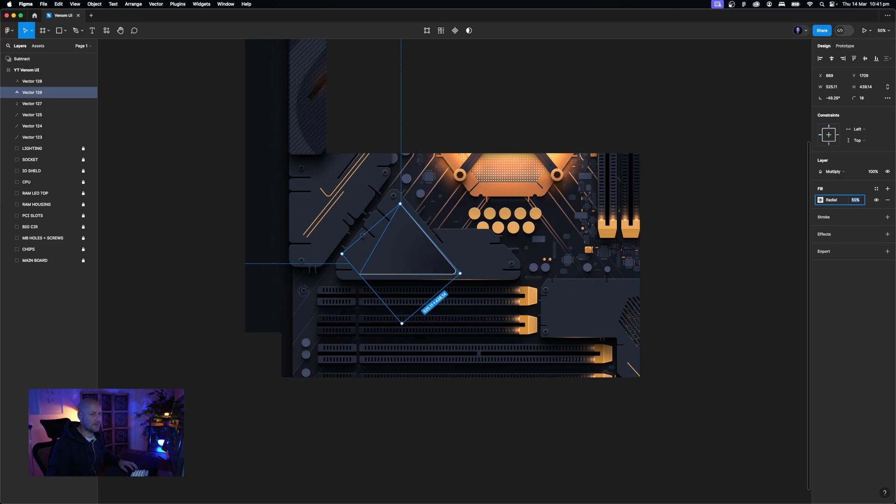
left_click(780, 226)
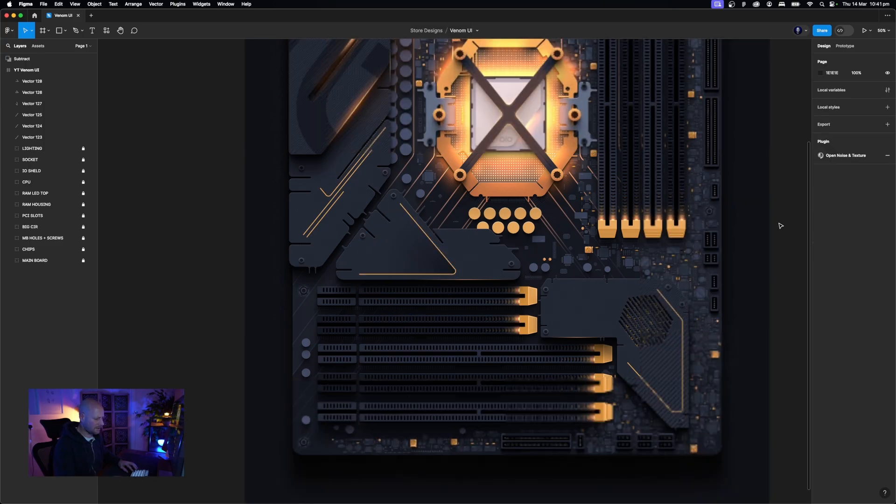
Delete the lower diagonal part of the L-shaped cover's accent line, keeping the upper diagonal and the long vertical segment
key("plus")
key("plus")
key("minus")
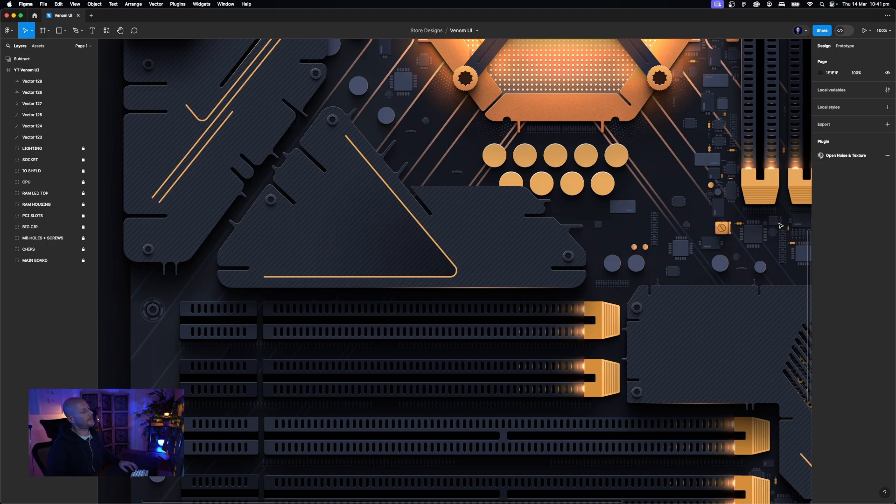
scroll(780, 226, "right", 10)
scroll(781, 226, "down", 8)
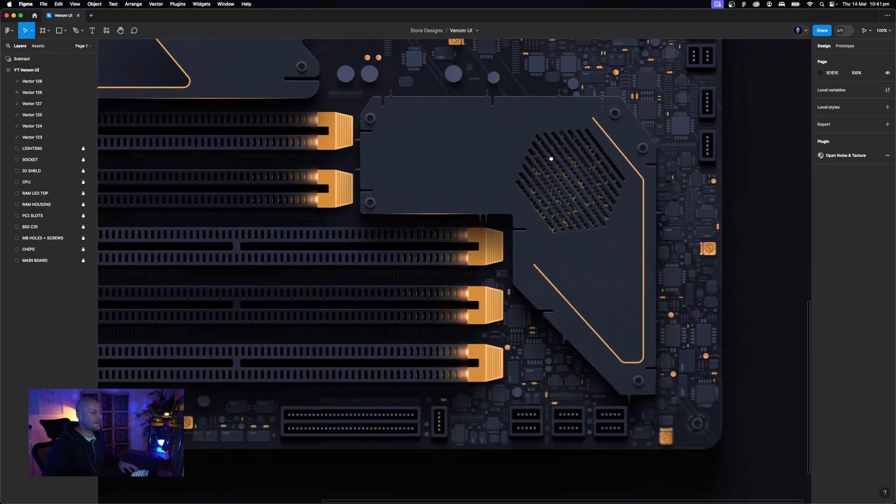
left_click(603, 346)
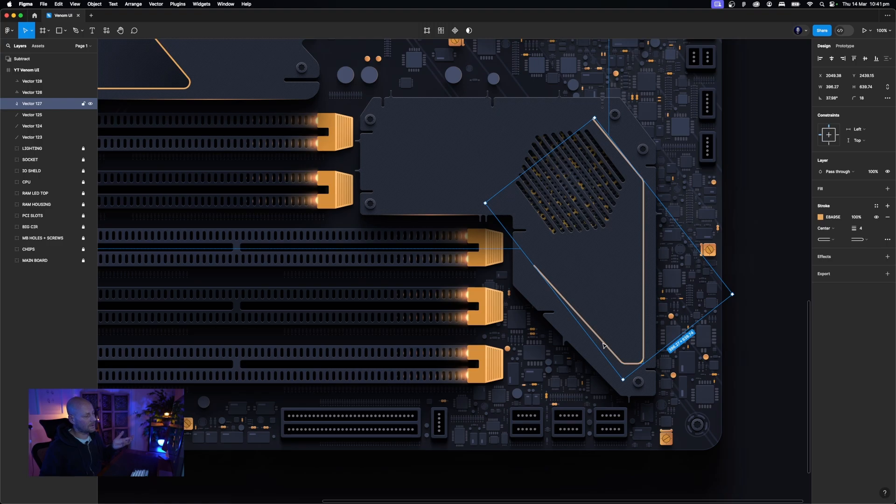
double_click(604, 345)
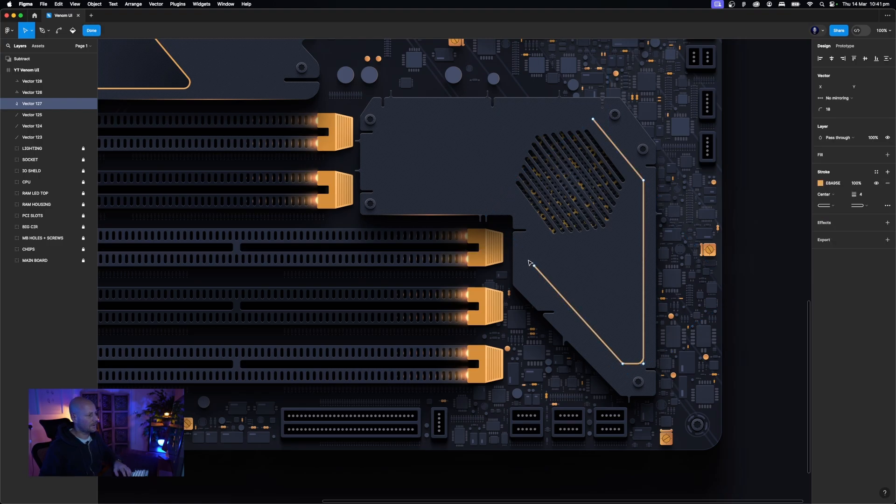
left_click_drag(519, 248, 621, 396)
key("Delete")
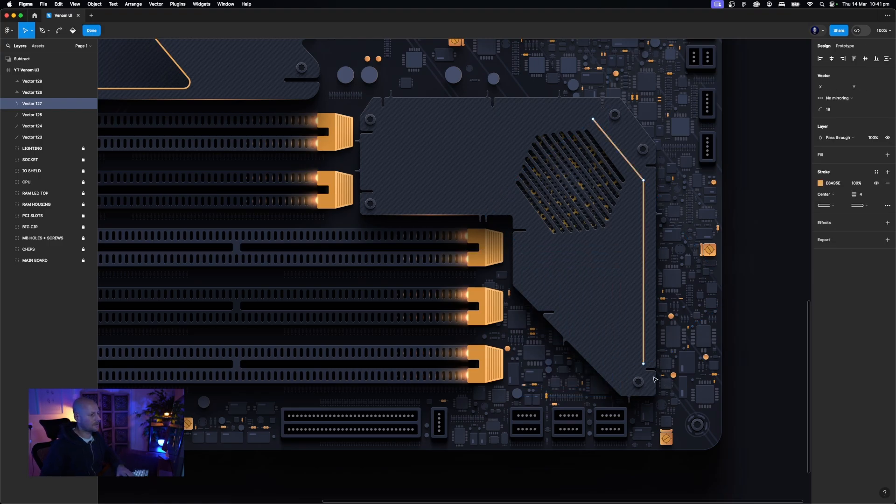
Reshape the L-shaped cover's accent line to run along its top edge, diagonally past the vent, and down its right side
left_click_drag(591, 120, 389, 115)
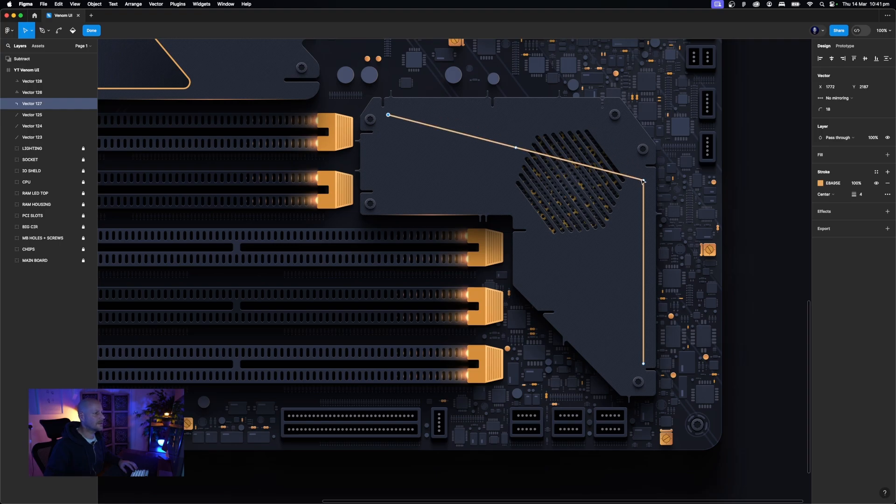
left_click_drag(644, 181, 592, 121)
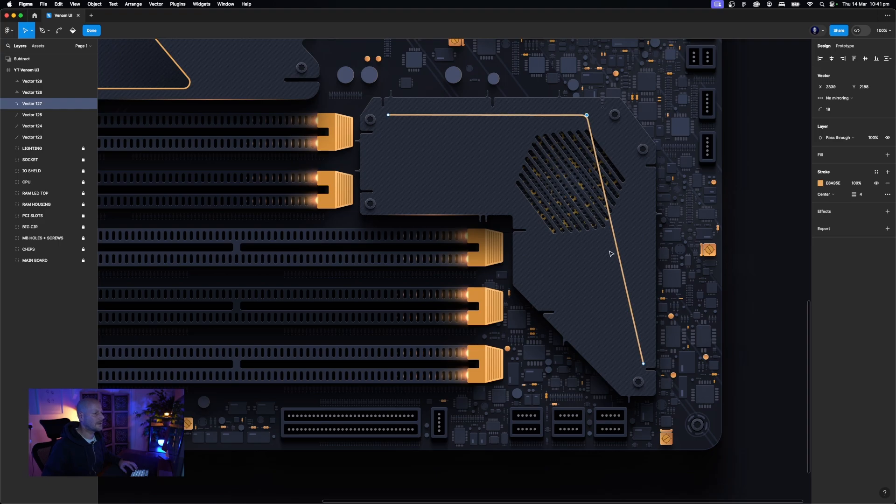
left_click_drag(616, 241, 630, 162)
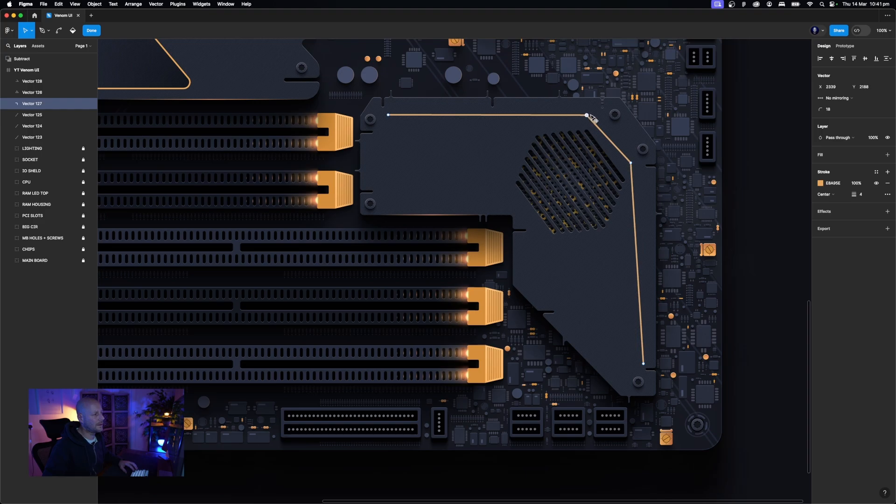
left_click_drag(591, 118, 596, 120)
left_click(631, 163)
left_click_drag(631, 163, 640, 180)
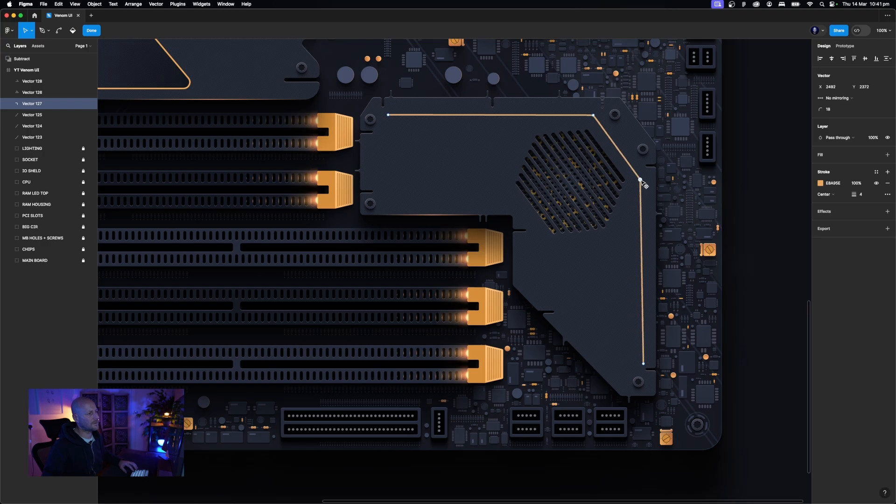
Right-align the two points of the accent line's vertical segment and nudge the whole line up by 1 px
left_click_drag(625, 170, 677, 419)
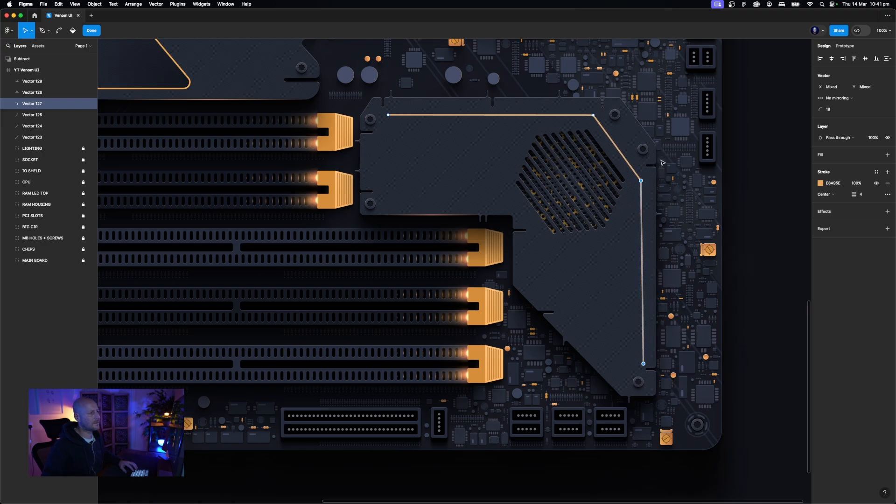
left_click(843, 60)
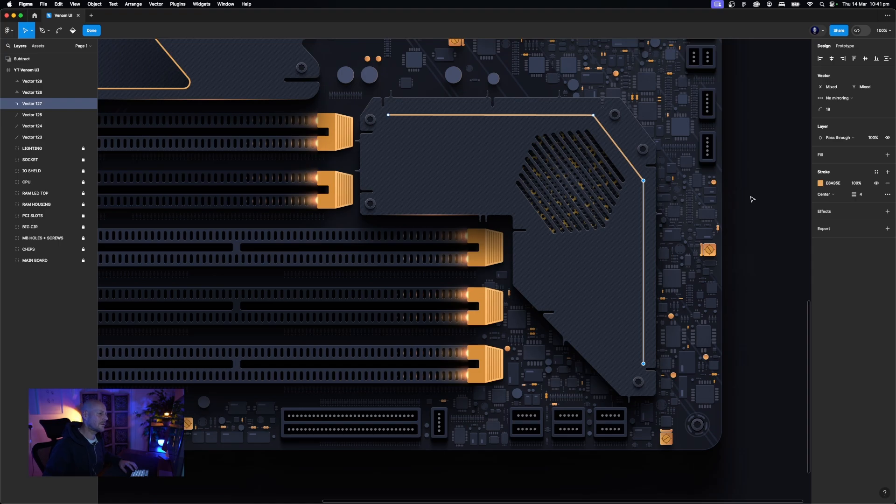
key("Escape")
key("Escape")
left_click_drag(729, 198, 749, 226)
left_click(664, 215)
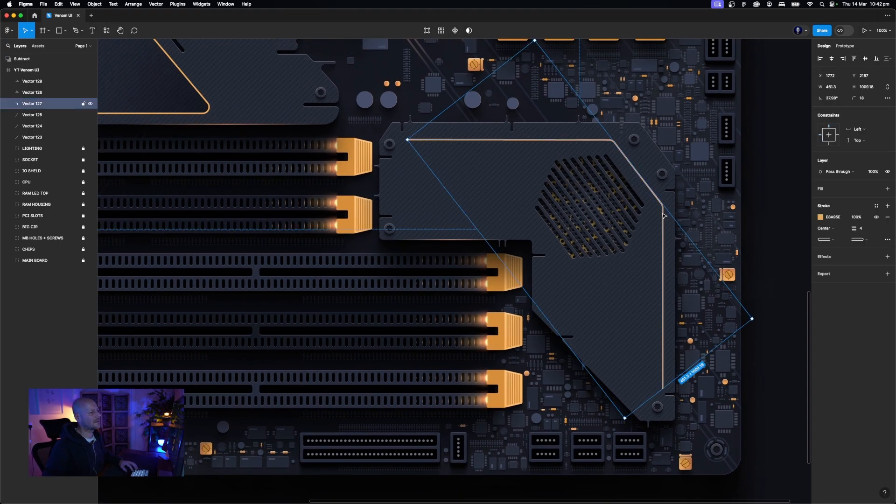
key("Up")
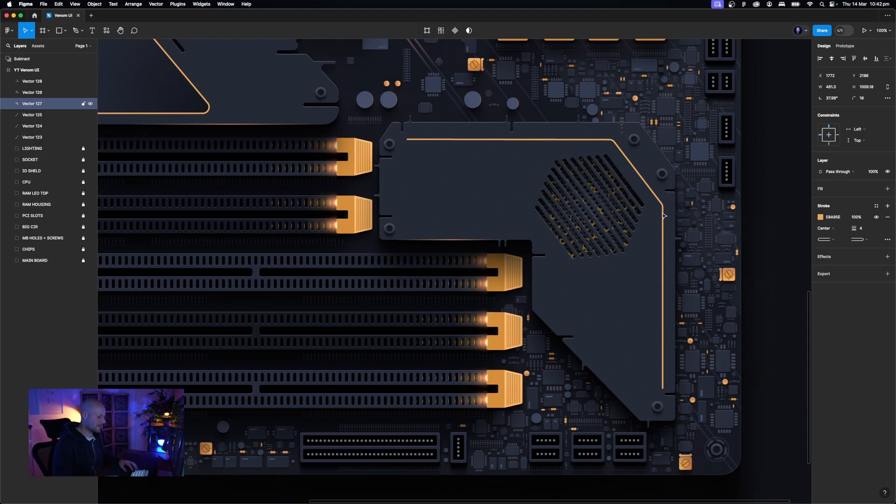
key("super+minus")
key("Escape")
left_click_drag(654, 183, 719, 251)
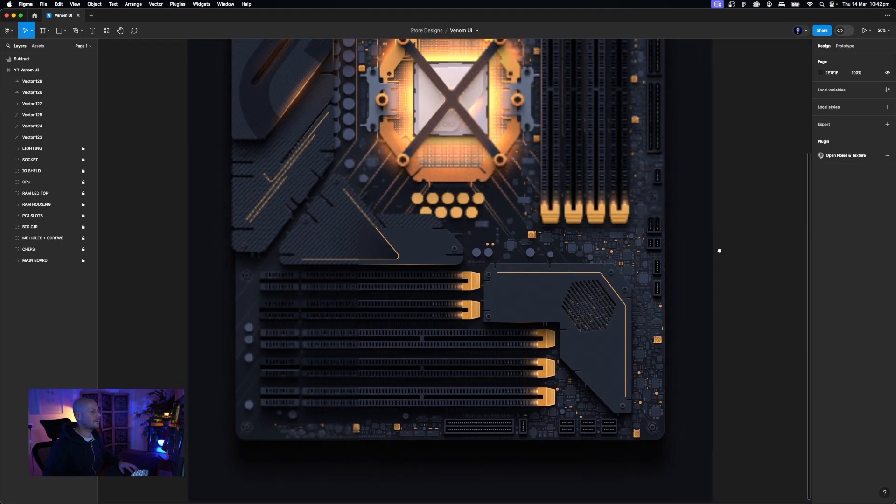
Unlock the IO SHIELD group and try placing a copy of the L-shaped cover's upper-right corner screw beside the diagonal edge
left_click(627, 295)
key("Escape")
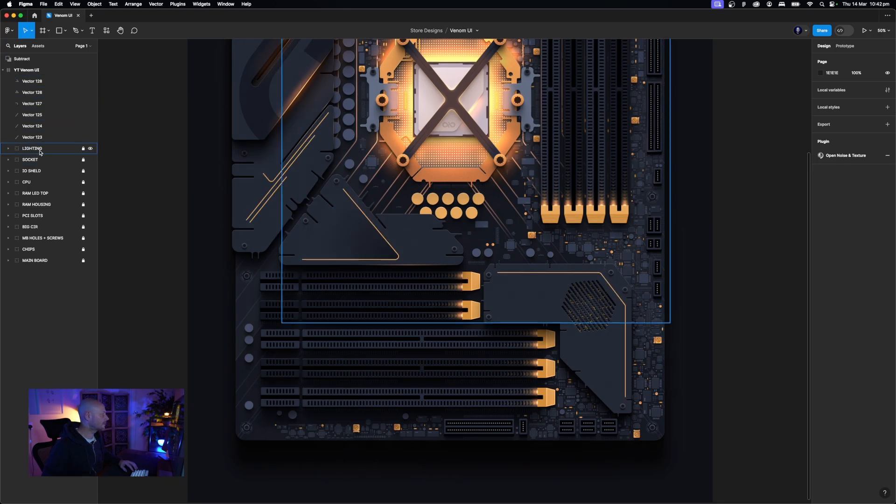
left_click(41, 171)
left_click(84, 172)
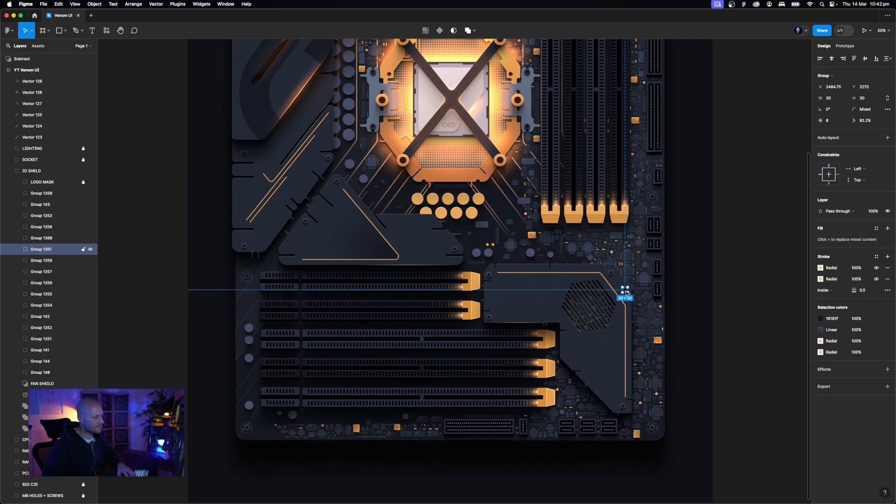
key("Escape")
left_click(614, 275)
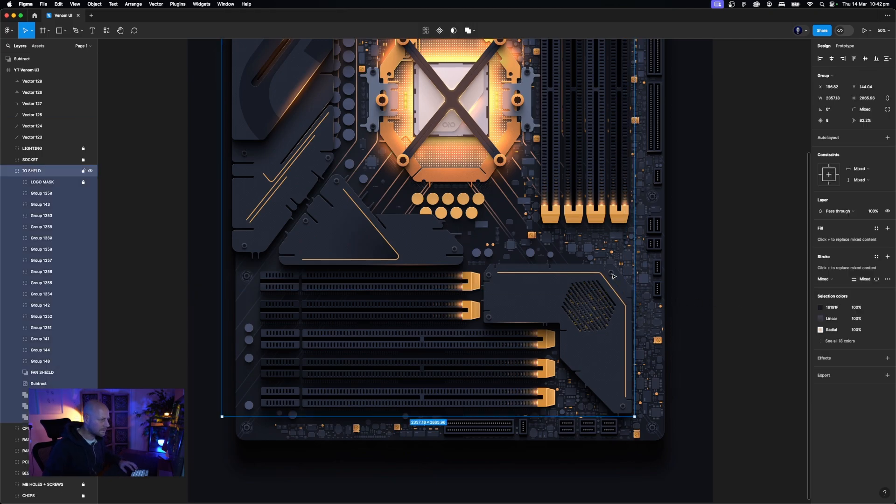
left_click(614, 277)
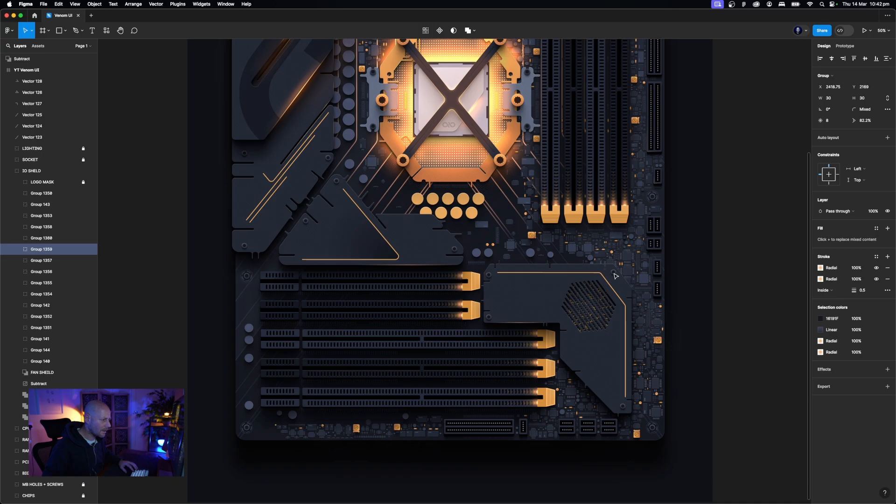
Shift the accent line's upper diagonal corner point slightly right on the L-shaped cover, keeping the lower corner above the vertical segment
left_click(611, 285)
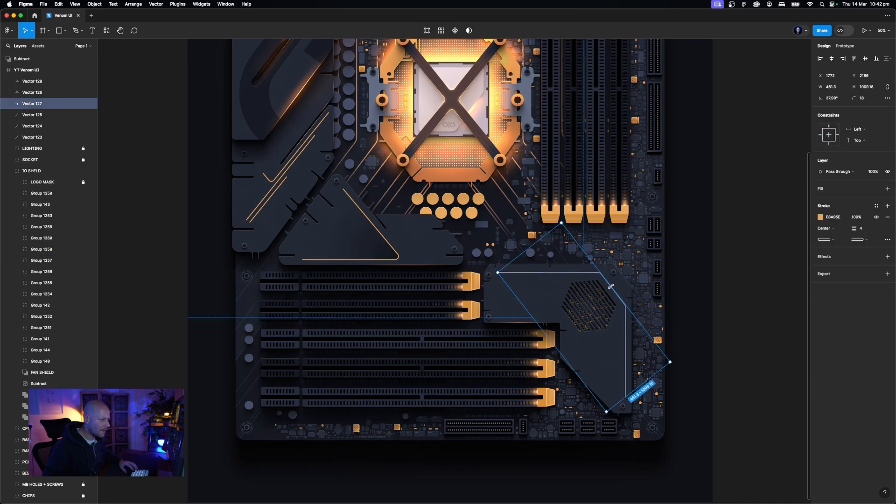
double_click(611, 287)
left_click_drag(572, 256, 653, 321)
left_click_drag(575, 253, 636, 312)
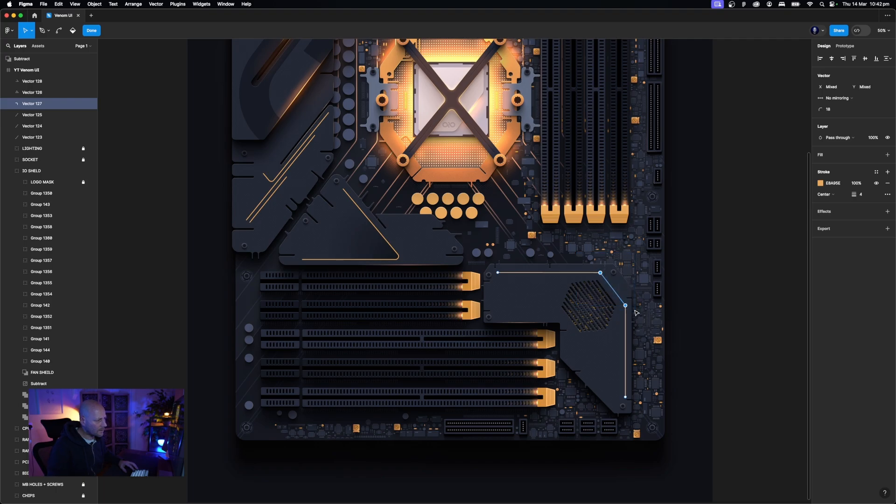
key("shift+Right")
key("shift+Right")
key("shift+Right")
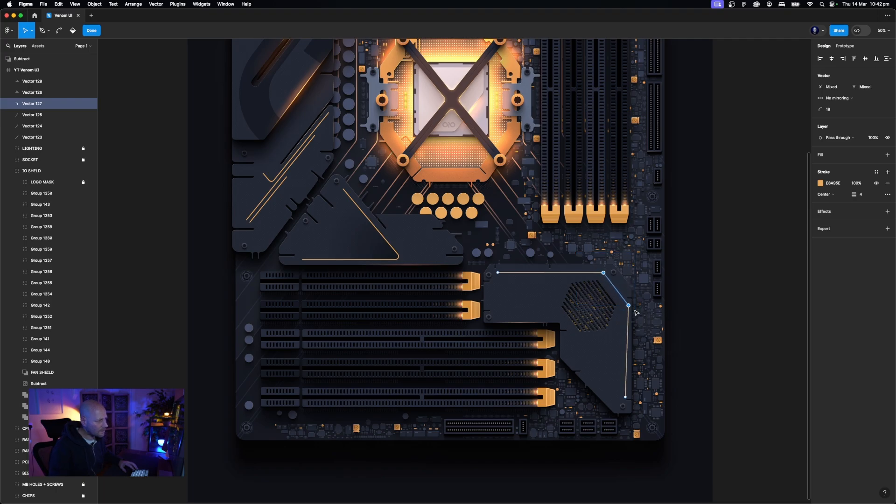
left_click_drag(682, 376, 618, 303)
key("shift+Left")
key("shift+Left")
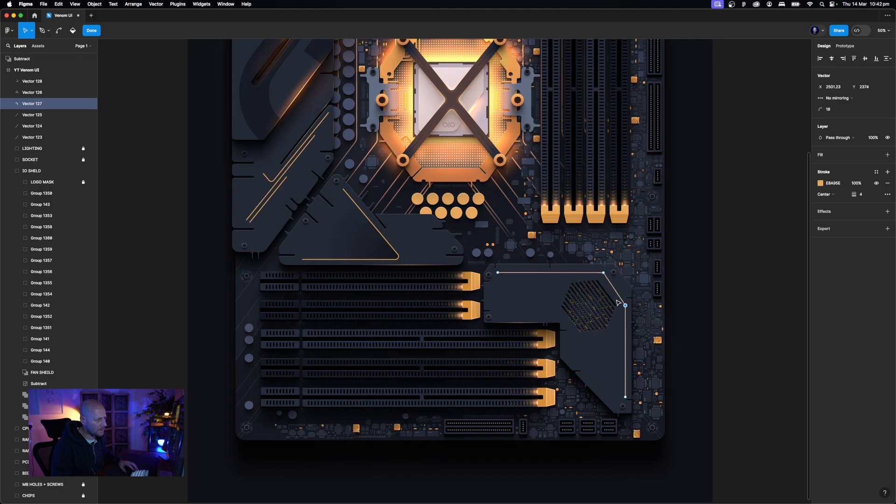
key("Escape")
key("Escape")
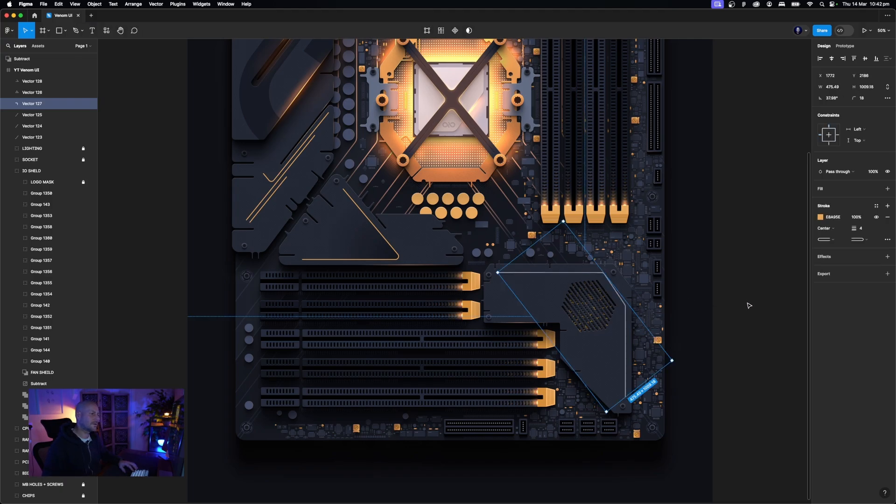
Duplicate the L-shaped cover's upper-right corner screw to the lower end of the diagonal edge, at about X 2487.75, Y 2264
key("shift+0")
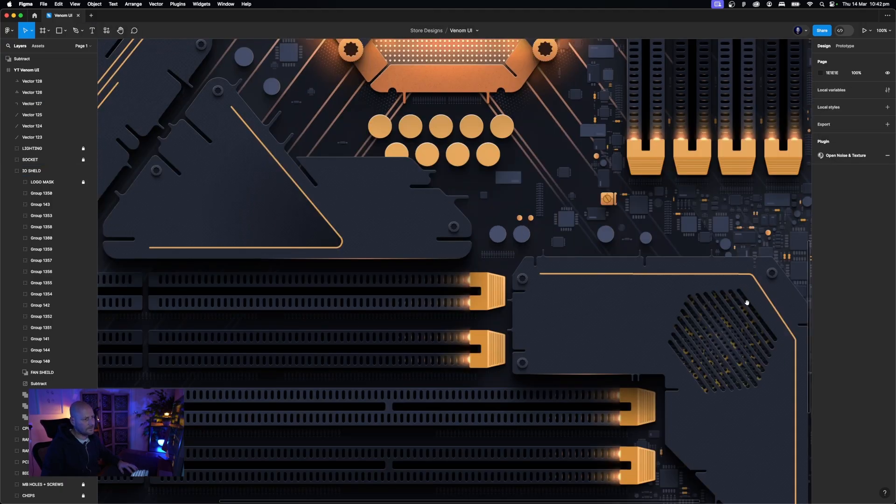
scroll(653, 284, "right", 5)
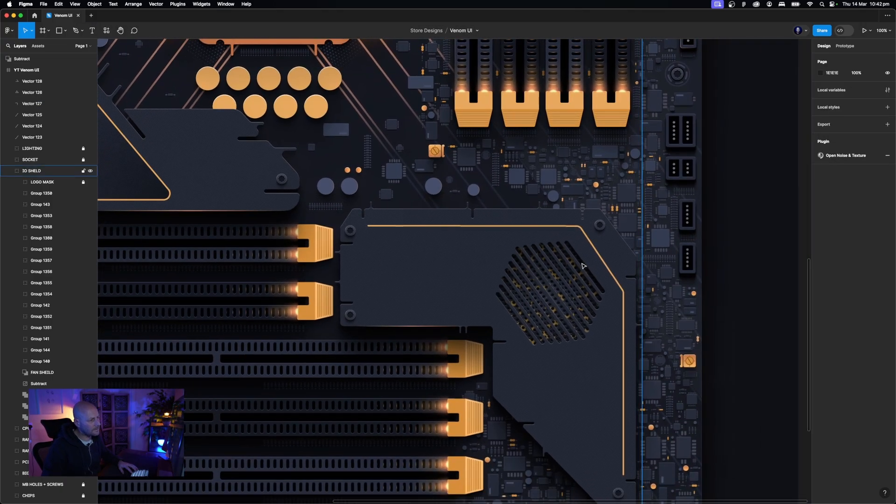
left_click(601, 229)
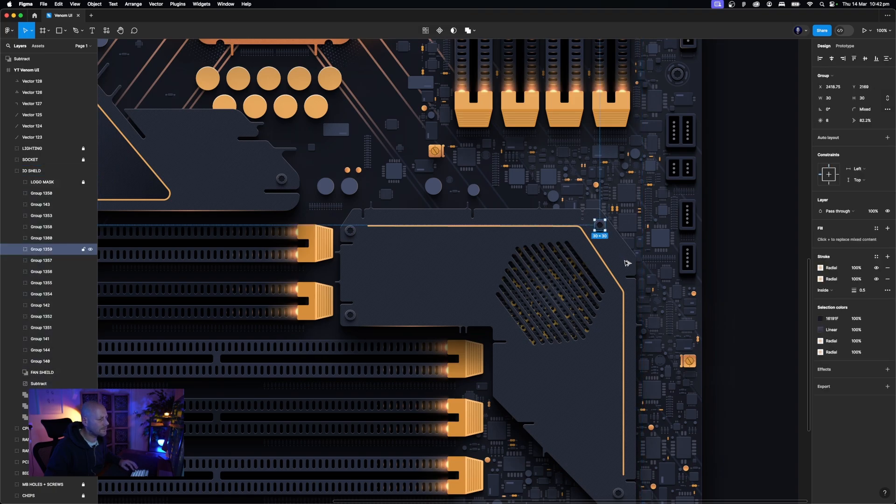
left_click_drag(603, 230, 627, 263)
Move the accent line's lower diagonal corner point up and inward, away from the duplicated screw
left_click(622, 287)
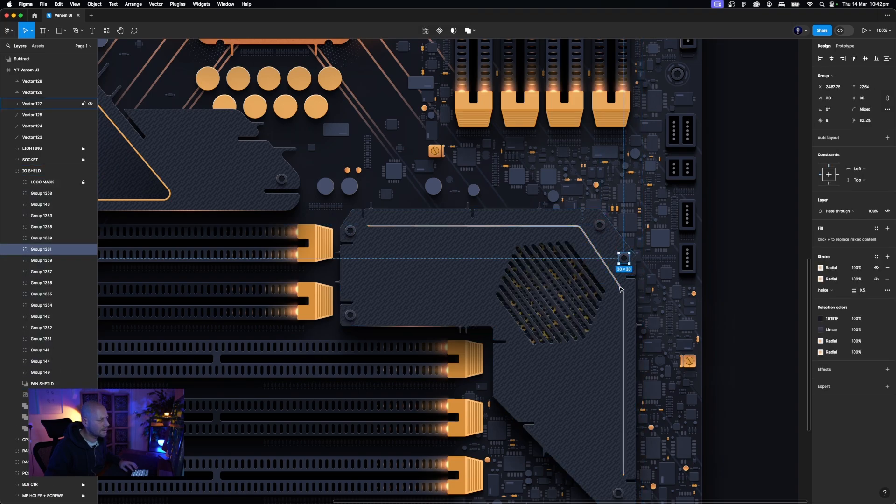
double_click(621, 289)
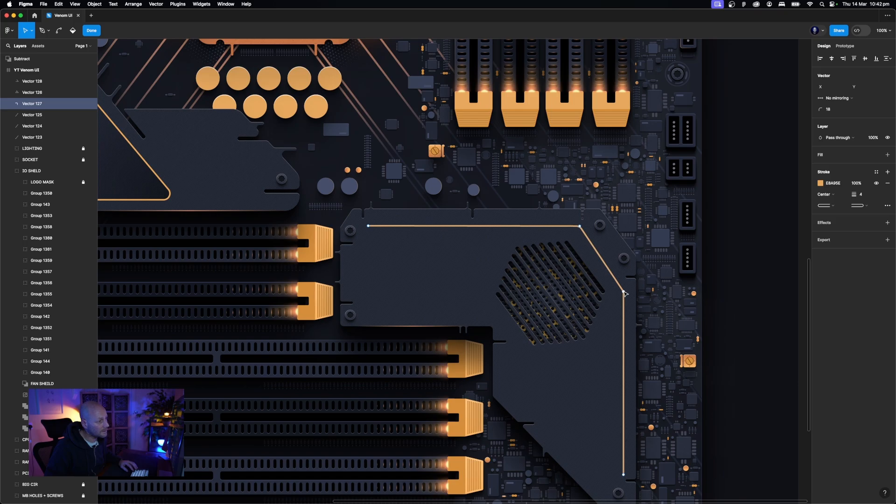
left_click(624, 292)
left_click_drag(621, 288, 621, 287)
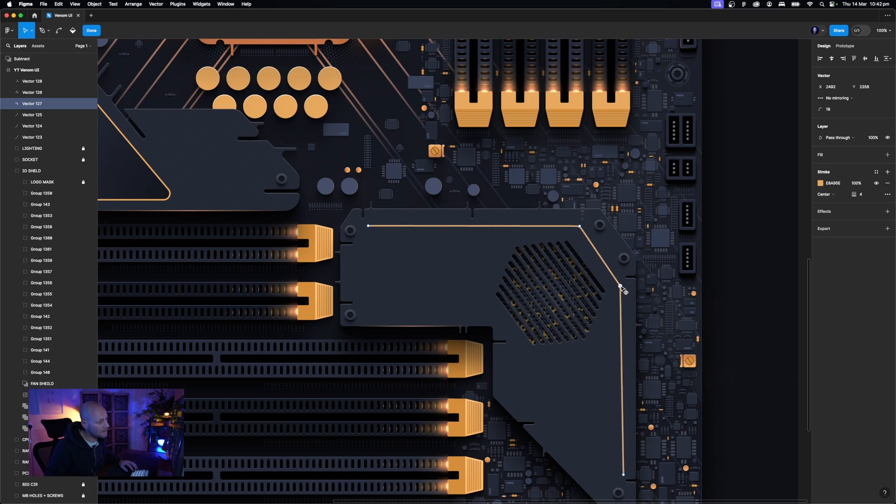
Top-align the two points of the accent line's horizontal segment along the L-shaped cover's top edge
left_click_drag(336, 201, 649, 233)
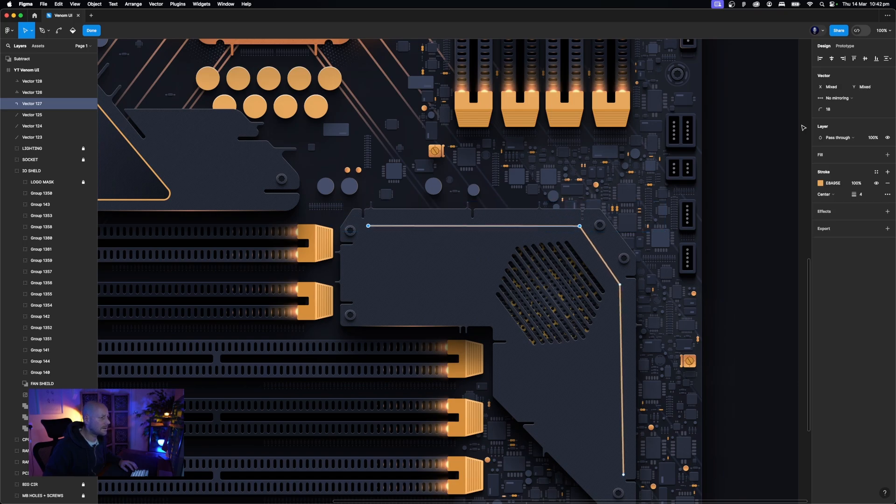
left_click(855, 60)
left_click(855, 61)
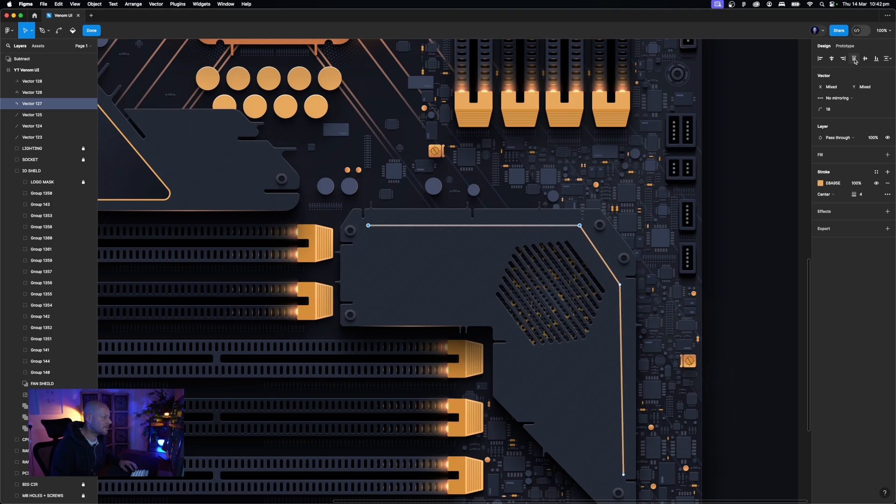
left_click(855, 61)
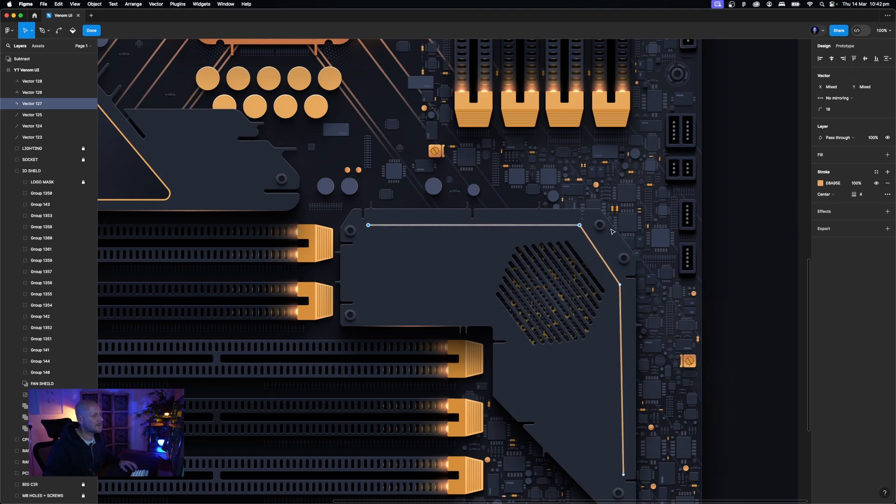
left_click(692, 261)
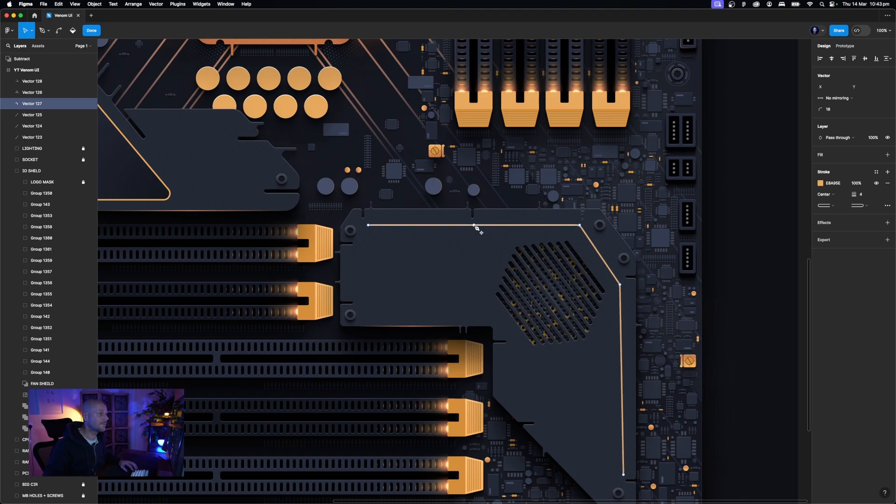
Add a midpoint to the accent line's top segment and bend the line straight down from it, horizontally aligning both points
left_click(580, 225)
left_click_drag(544, 276, 474, 299)
left_click_drag(457, 208, 510, 326)
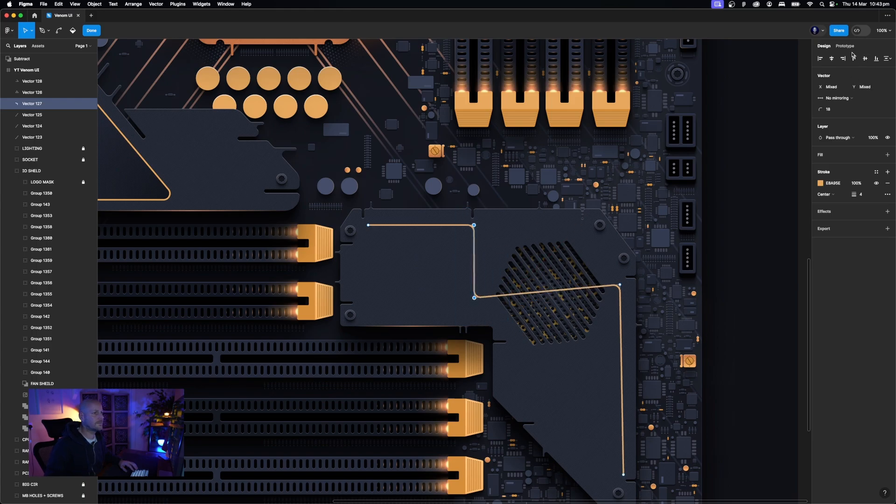
left_click(831, 59)
Pull the accent line's outer corner point below the vent and remove it, leaving one straight diagonal to the line's lower end
left_click(620, 284)
left_click_drag(619, 284, 543, 381)
left_click(554, 372)
left_click(542, 381)
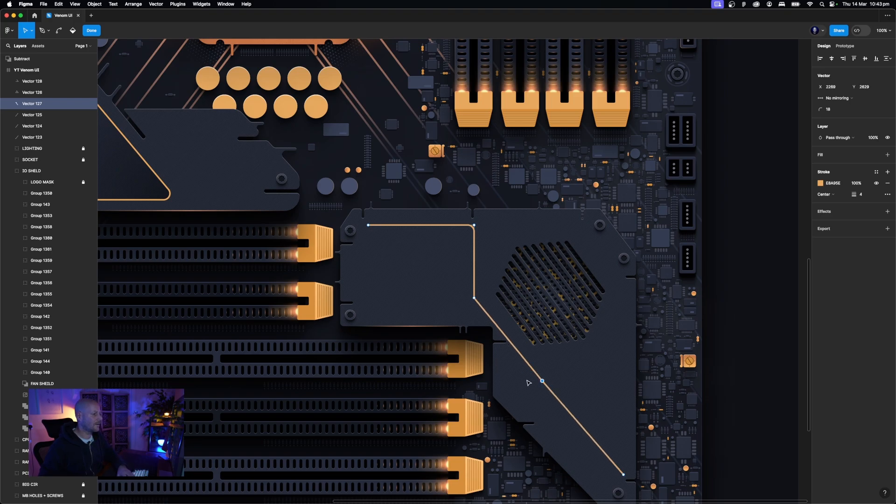
key("p")
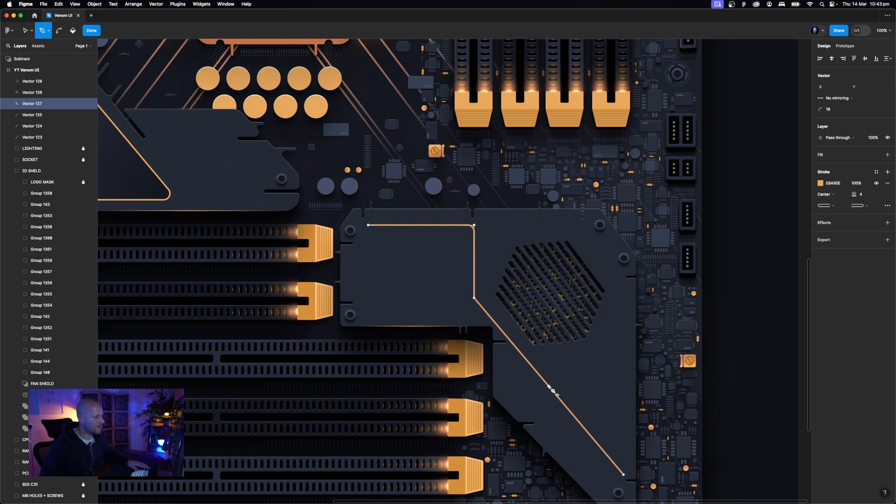
key("Escape")
Nudge the two points of the accent line's vertical segment beside the vent 14 px to the right
double_click(480, 304)
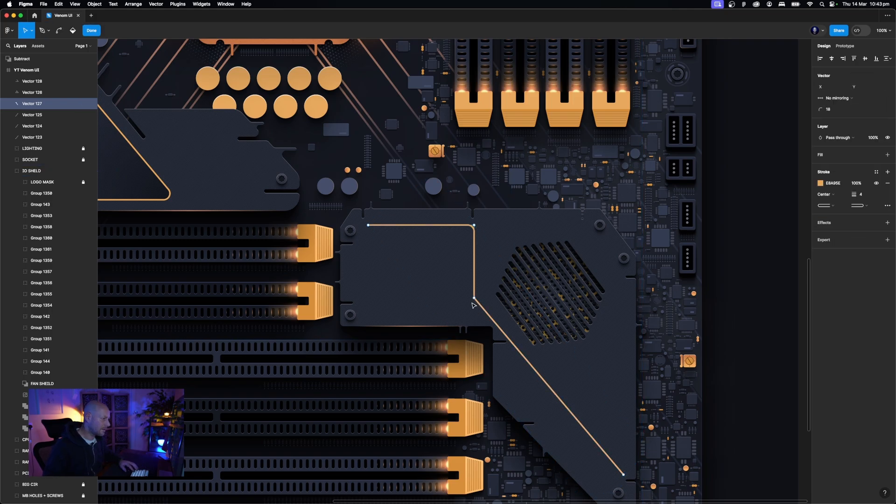
left_click_drag(480, 320, 469, 208)
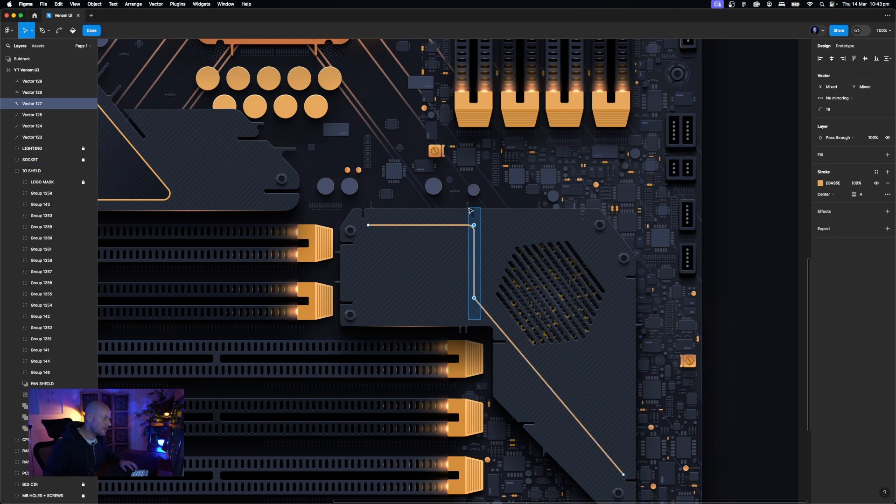
key("Right")
key("Right")
key("Right")
key("Right")
key("Right")
key("Right")
key("Right")
key("Right")
key("Right")
key("Right")
key("Right")
key("Right")
key("Right")
key("Right")
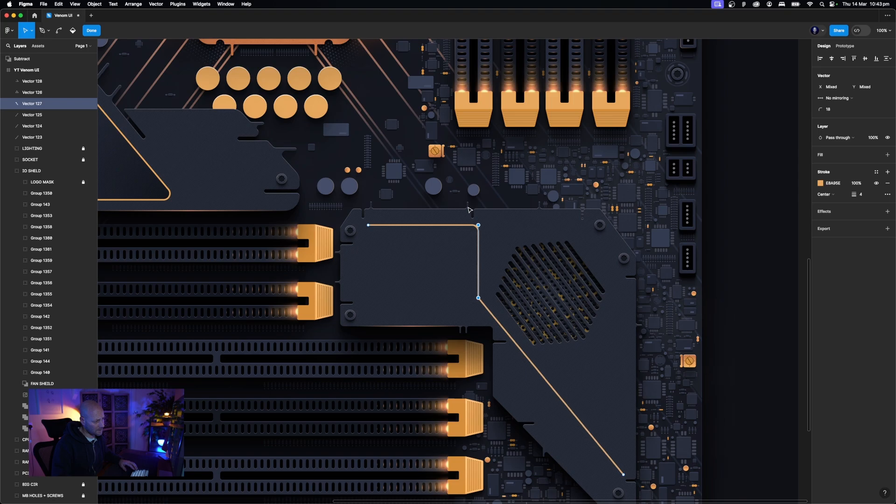
left_click(744, 365)
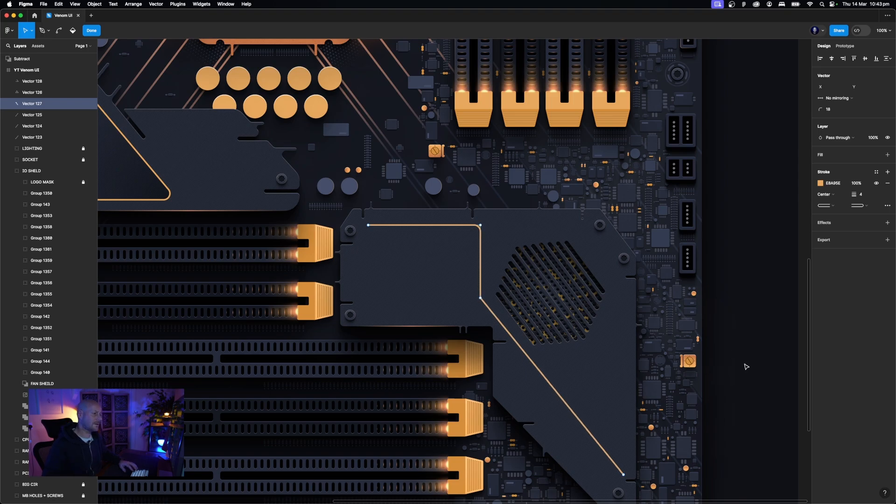
Add a point on the accent line's long diagonal and reshape its end into a short horizontal segment below the vent
scroll(741, 360, "down", 5)
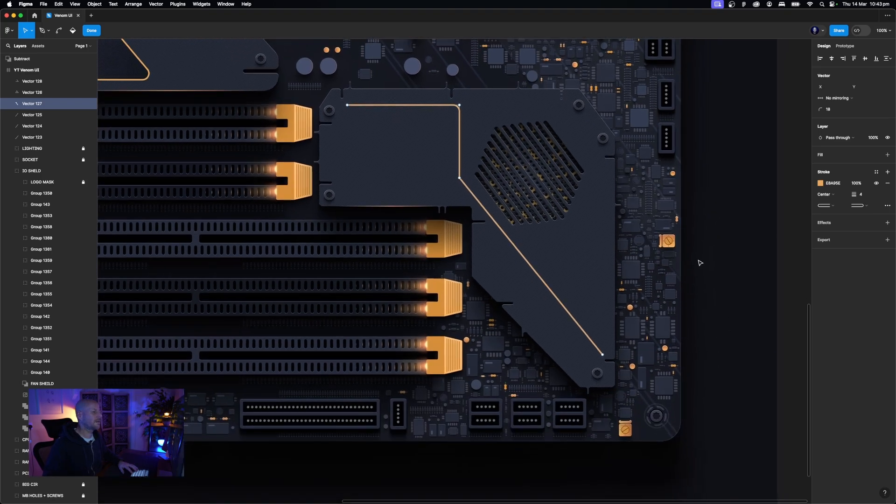
left_click(531, 266)
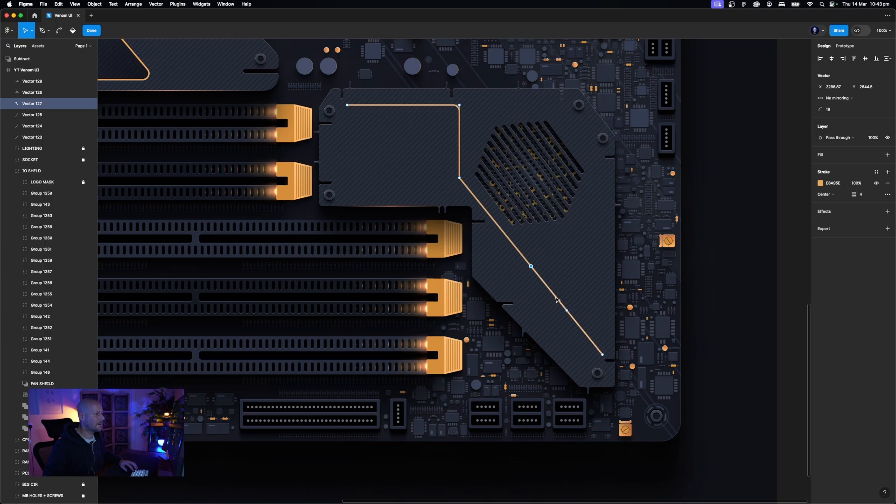
left_click(602, 354)
left_click_drag(601, 354, 590, 257)
left_click_drag(659, 306, 509, 243)
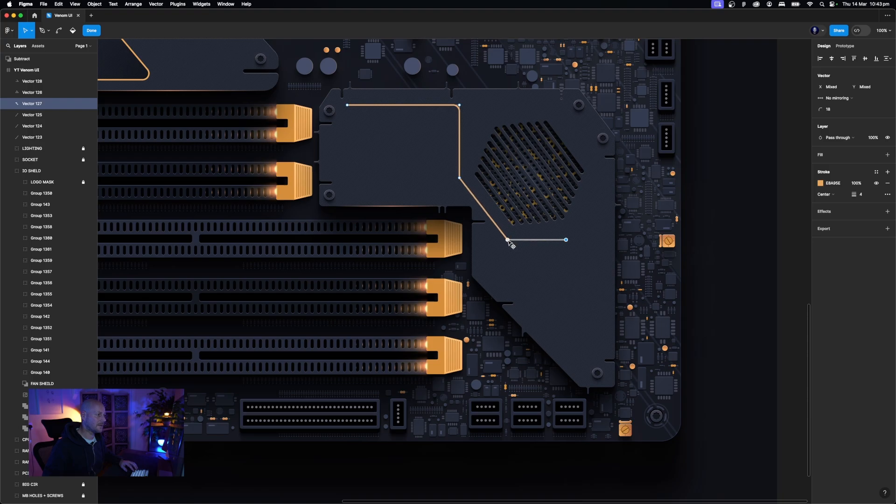
Extend the horizontal segment to the L-shaped cover's right side and finish the line with a vertical segment down toward the lower screw
left_click_drag(590, 266, 528, 207)
left_click_drag(566, 240, 540, 214)
left_click(557, 240)
left_click_drag(574, 241, 604, 244)
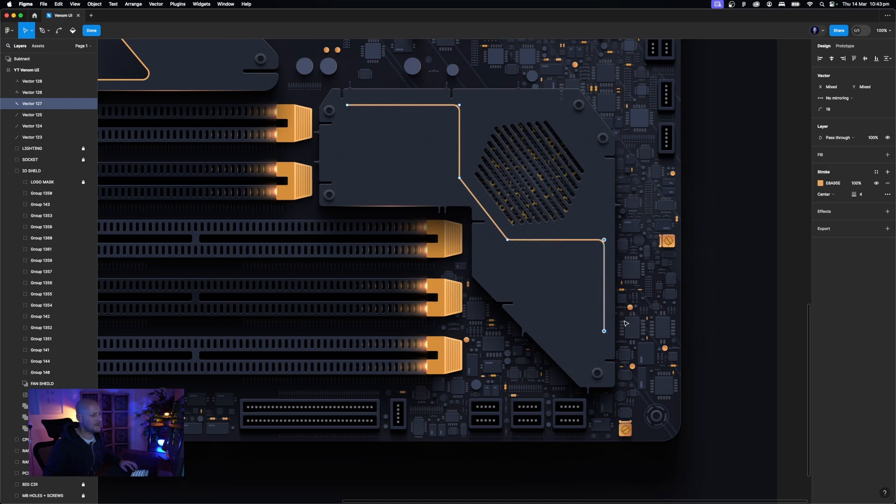
left_click(638, 348)
left_click(604, 331)
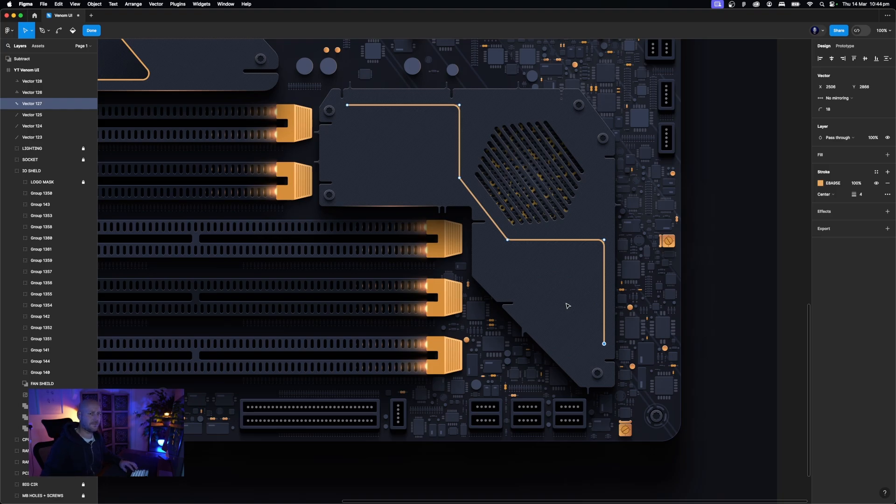
key("Escape")
key("Escape")
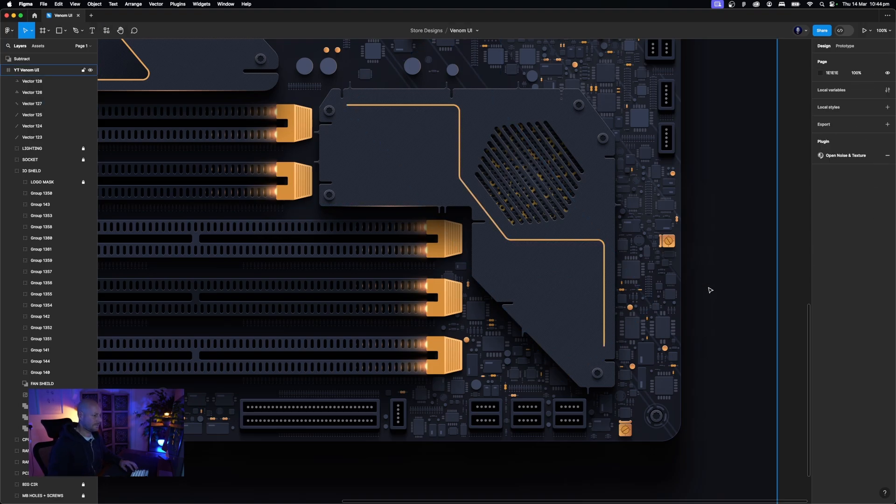
Duplicate the shaded triangle from the middle cover, order the copy beneath the L-shaped cover's accent line, and move it onto that cover
key("minus")
scroll(710, 289, "left", 9)
scroll(540, 216, "right", 7)
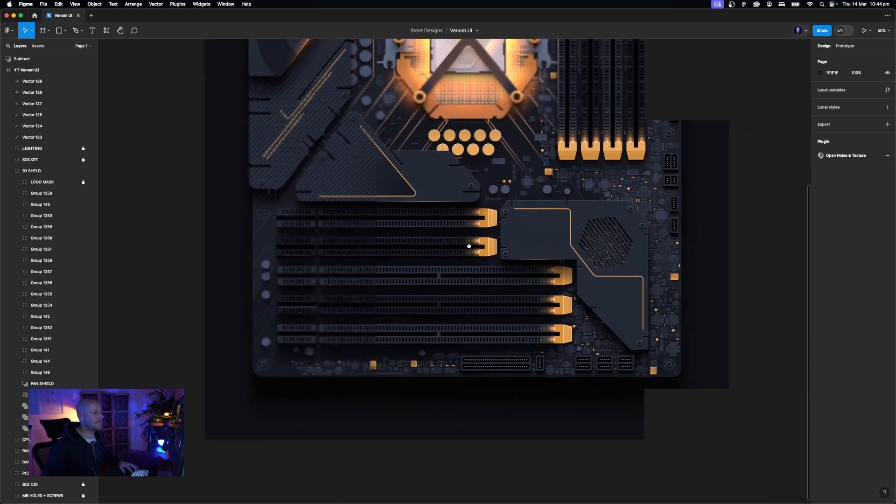
scroll(469, 234, "down", 1)
left_click(532, 231)
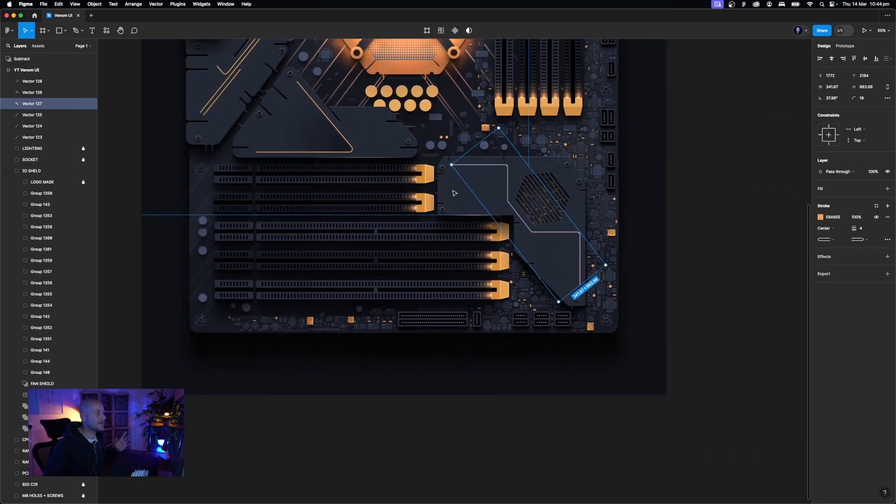
left_click(320, 141)
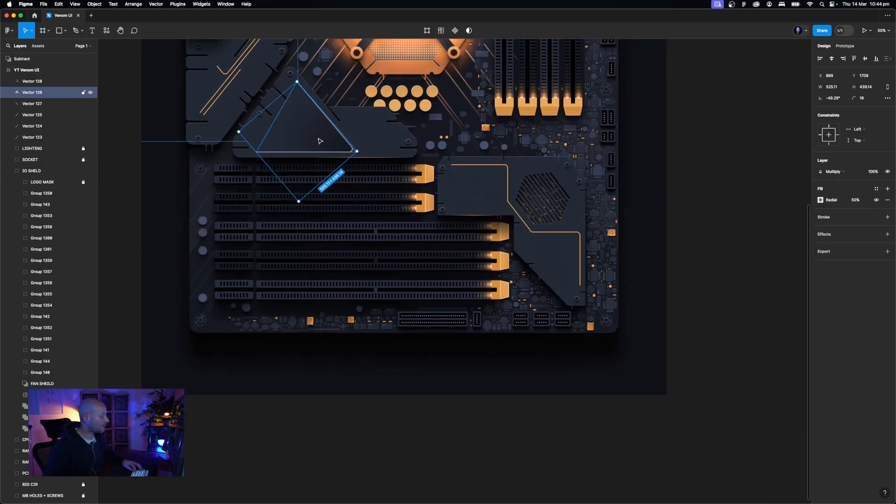
key("super+c")
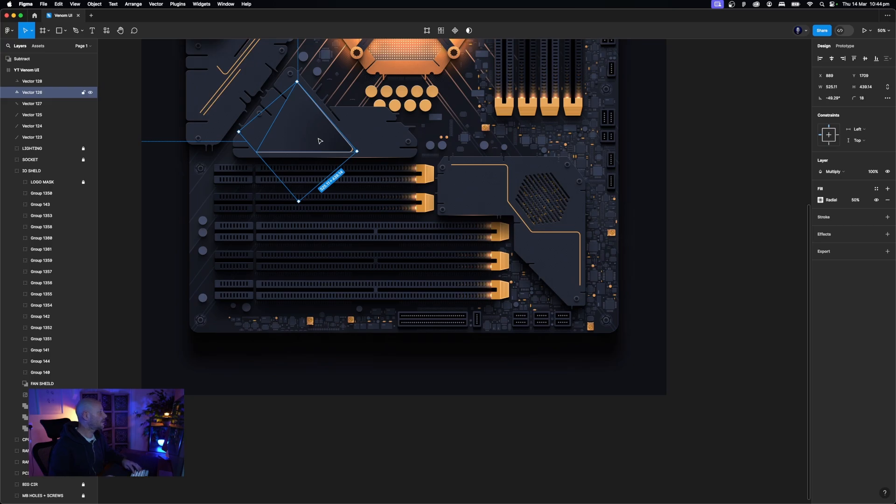
key("super+v")
key("super+bracketleft")
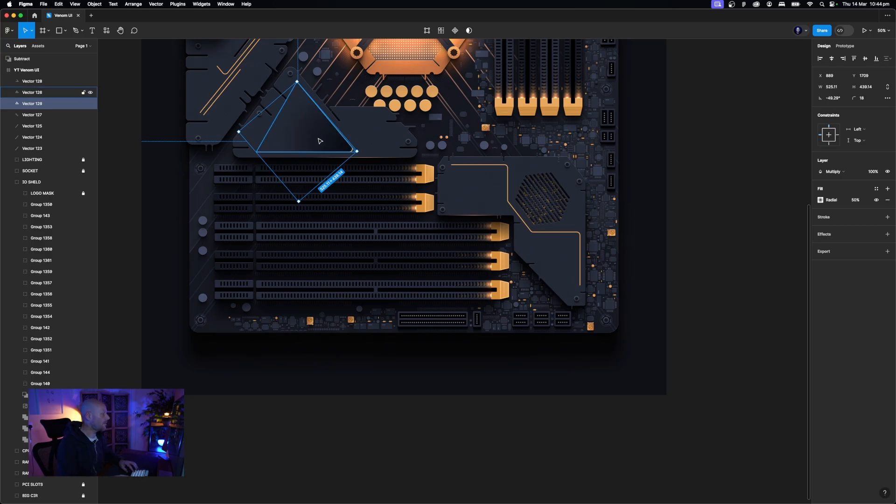
key("super+bracketleft")
scroll(311, 140, "left", 1)
left_click_drag(304, 141, 480, 222)
Edit the copied triangle's points and pull its outer corner to the accent line's upper corner on the L-shaped cover
double_click(504, 189)
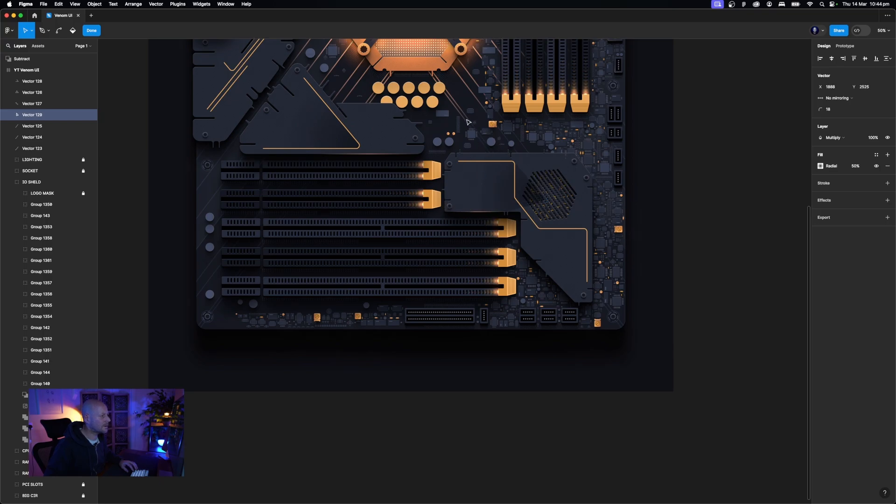
left_click(486, 129)
left_click_drag(487, 131, 464, 171)
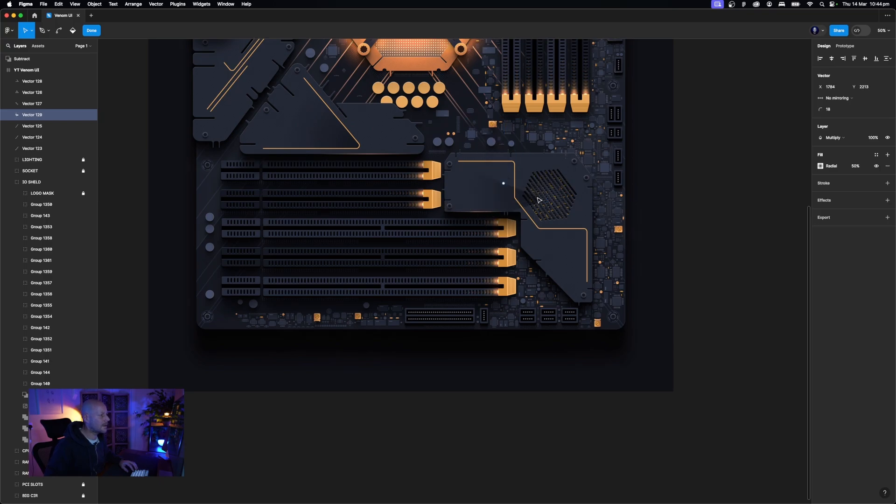
left_click_drag(562, 223, 506, 170)
left_click_drag(546, 199, 509, 164)
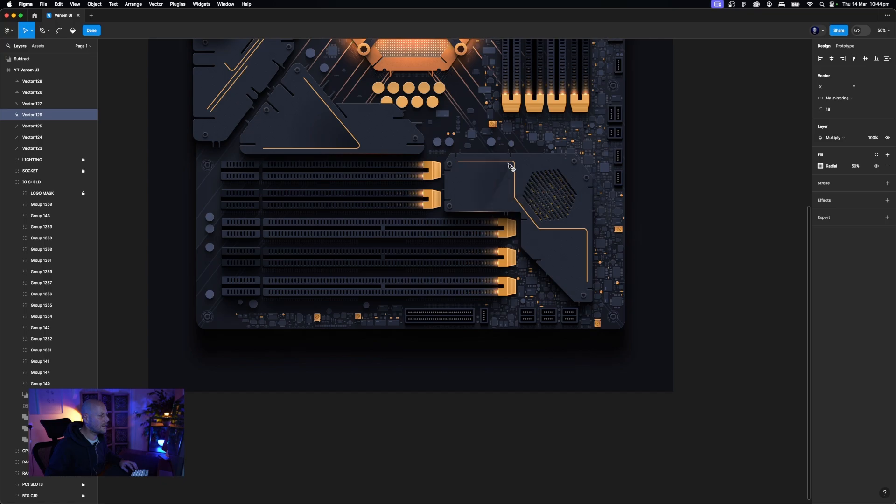
Fit the triangle's points to the accent line's start, its upper corner, and a spot directly below that corner near the cover's edge
key("super+equal")
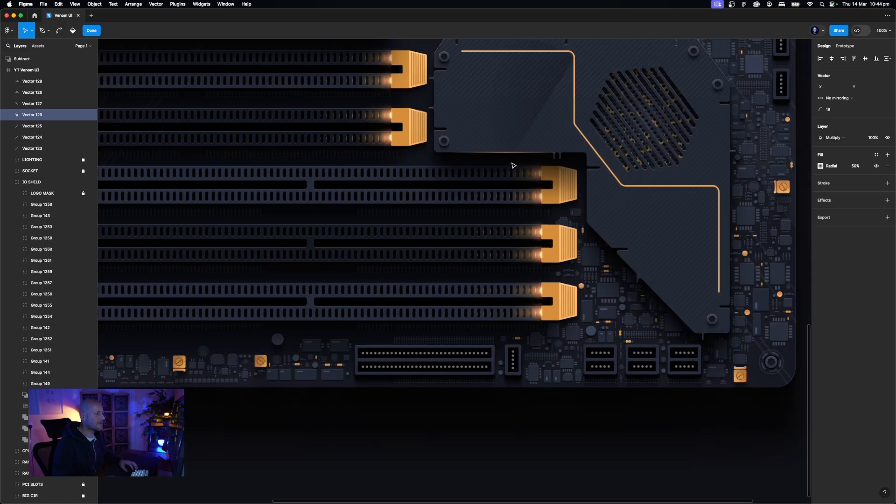
scroll(549, 360, "up", 5)
left_click_drag(550, 366, 432, 308)
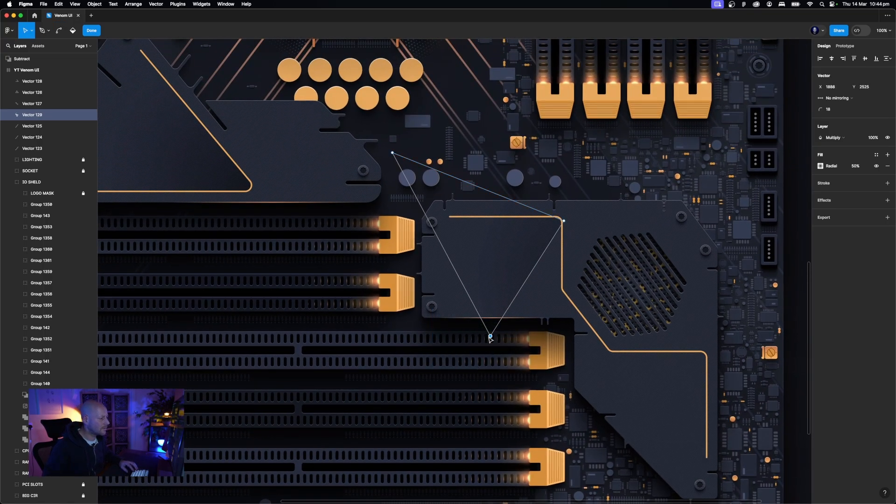
left_click_drag(490, 336, 561, 313)
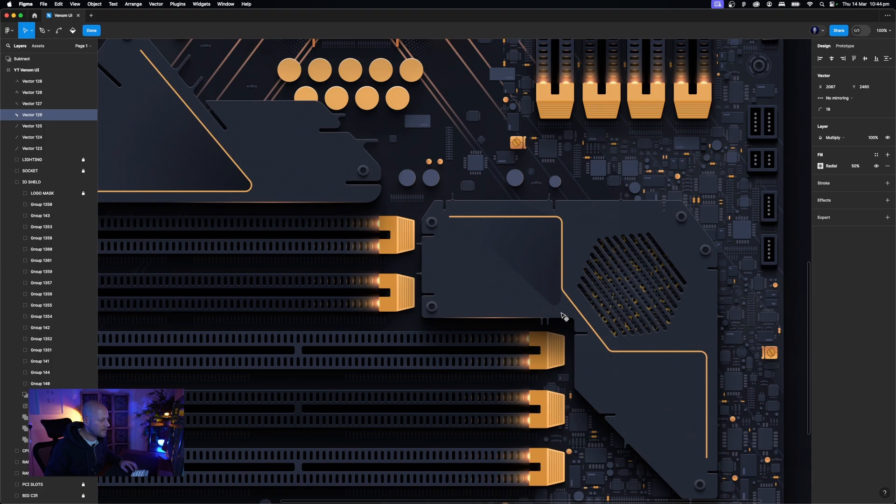
left_click_drag(395, 153, 449, 216)
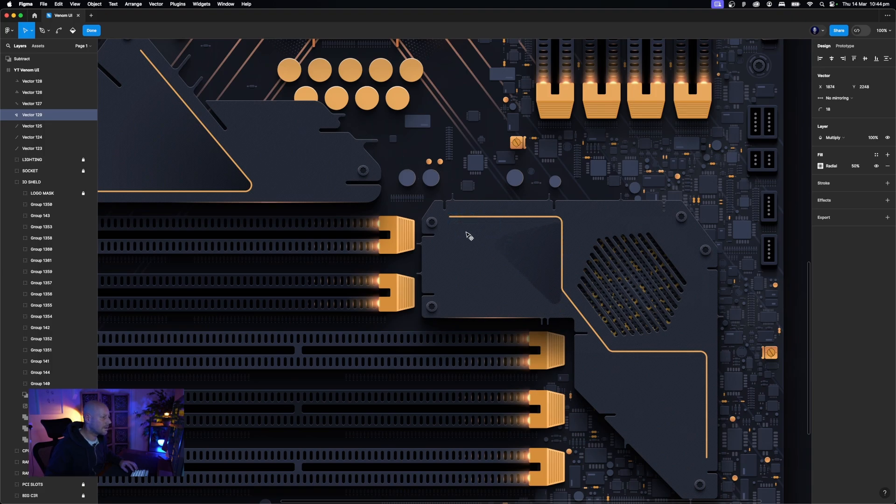
left_click_drag(550, 191, 594, 244)
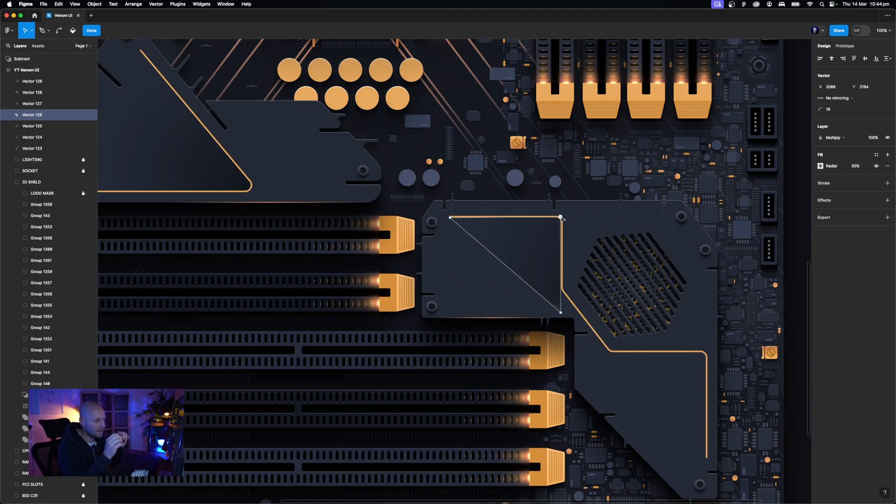
key("super+equal")
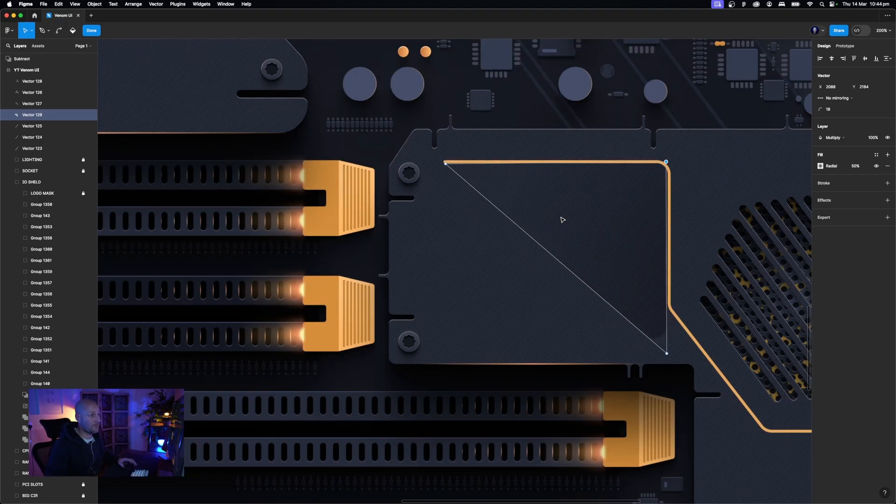
left_click_drag(651, 198, 667, 168)
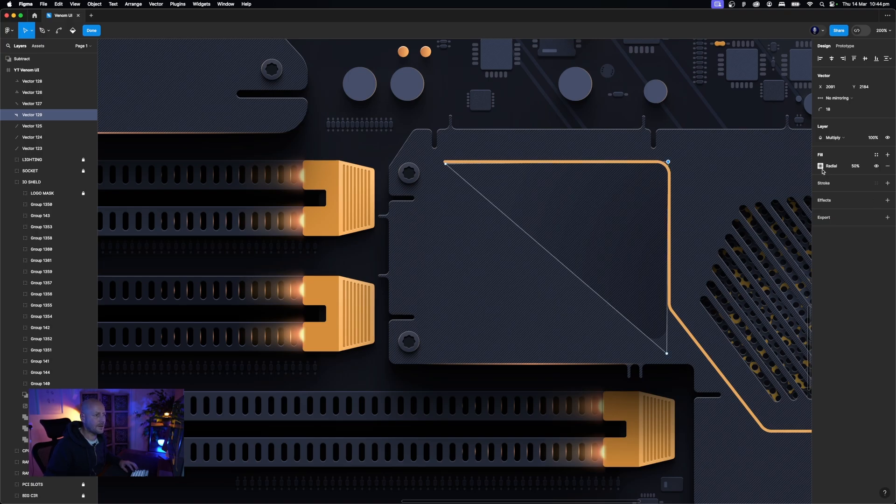
Shift the triangle's radial gradient so its dark centre sits just inside the accent line's upper corner
left_click(822, 169)
scroll(664, 300, "right", 3)
left_click_drag(503, 180, 496, 182)
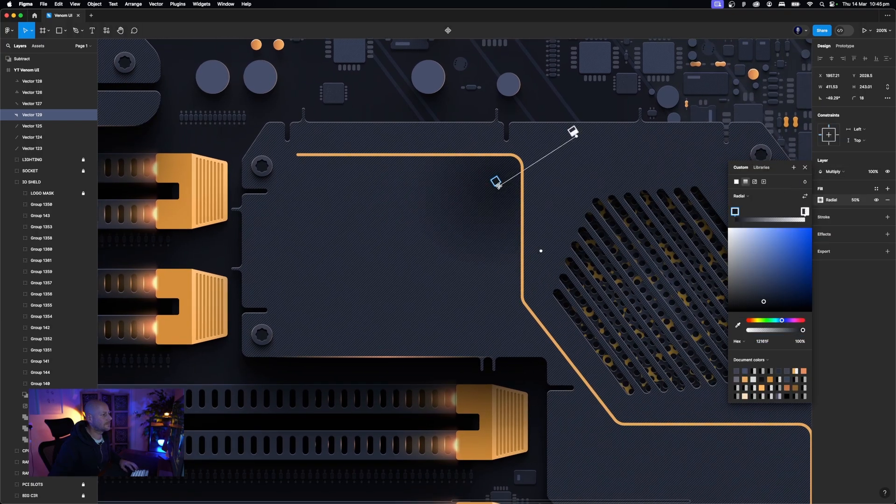
left_click(574, 200)
key("shift+0")
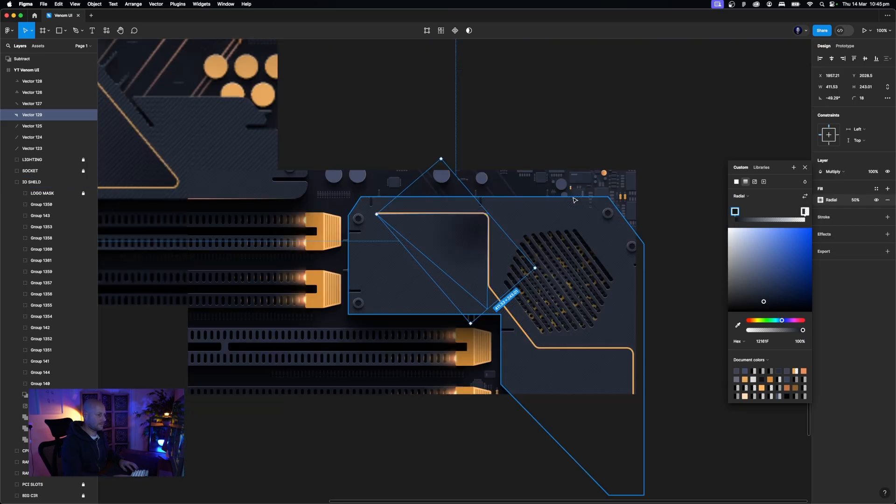
left_click(762, 114)
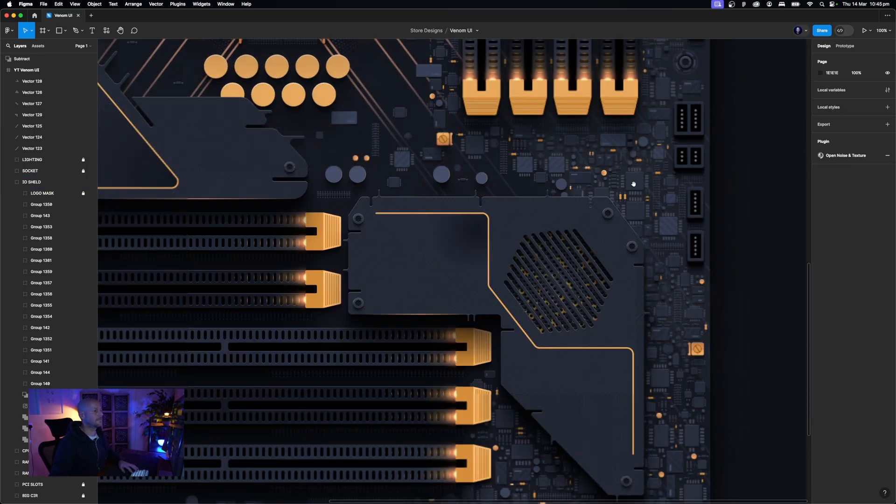
Stretch the shading triangle's left point to X 1612, beyond the cover's left edge, and lower its bottom point to Y 2485
left_click_drag(565, 181, 635, 185)
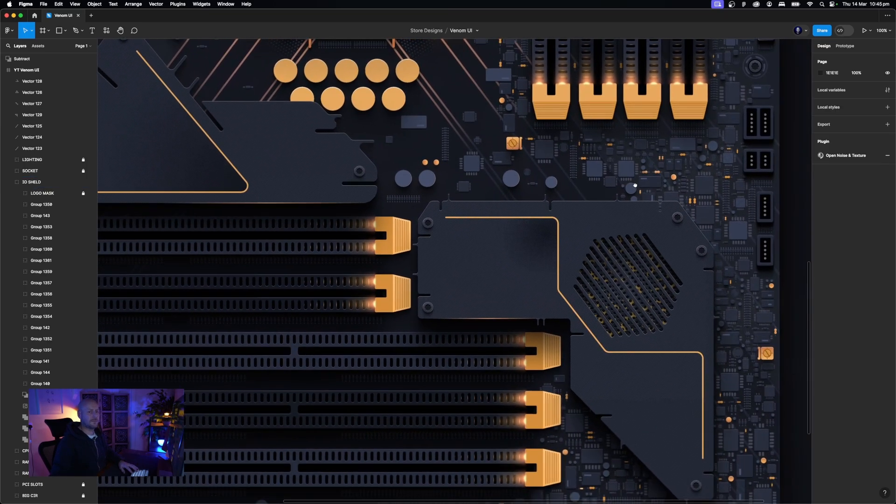
left_click(529, 252)
double_click(528, 261)
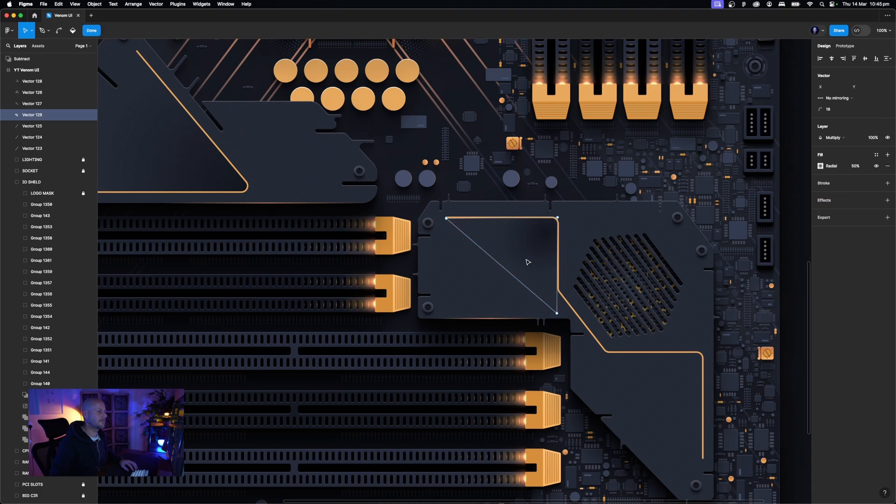
left_click(446, 219)
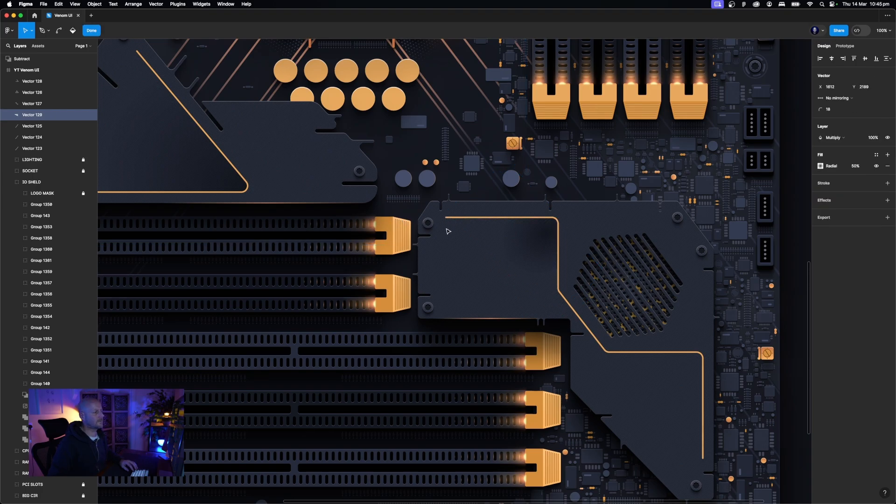
left_click(544, 258)
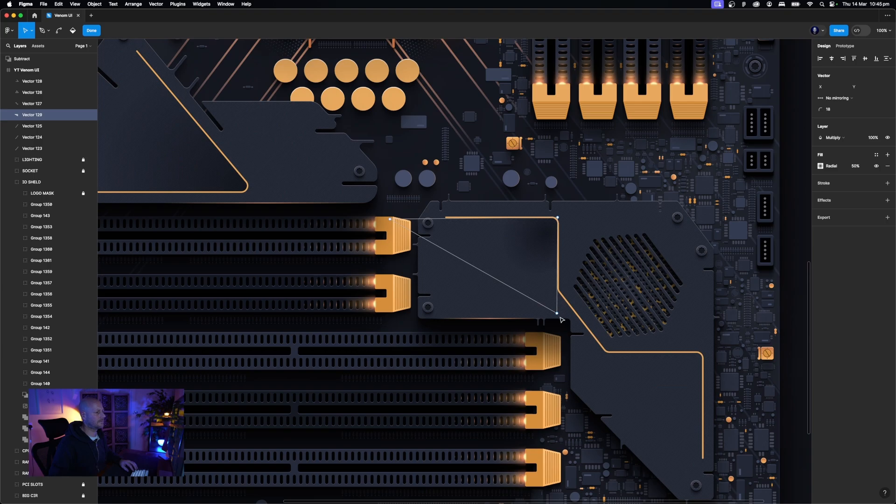
left_click_drag(557, 314, 556, 330)
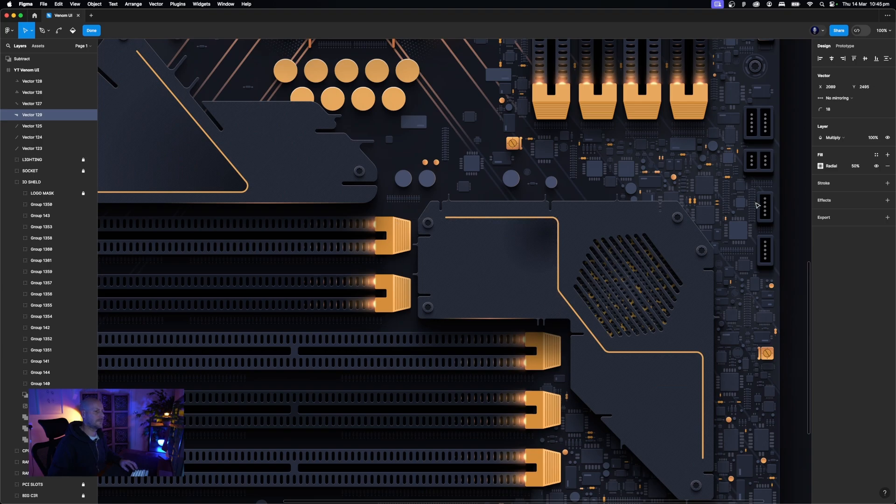
Change the shading fill to a linear gradient running diagonally from the accent line's upper corner toward the cover's interior
left_click(821, 166)
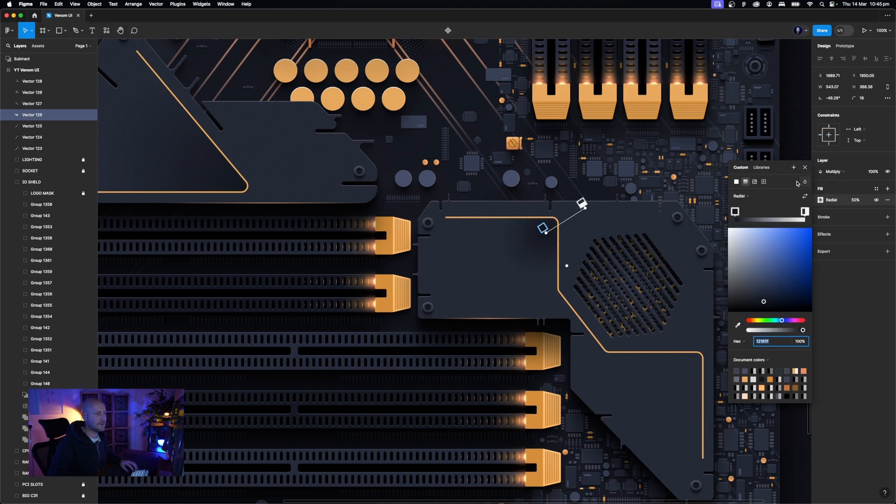
left_click(740, 196)
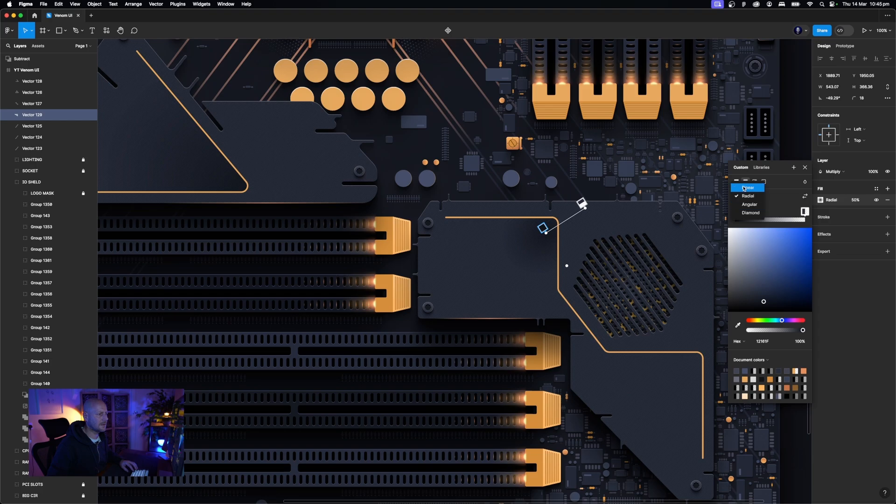
left_click(742, 188)
mouse_move(504, 254)
left_mouse_down()
mouse_move(555, 218)
mouse_move(516, 234)
mouse_move(513, 273)
mouse_move(520, 270)
left_mouse_up()
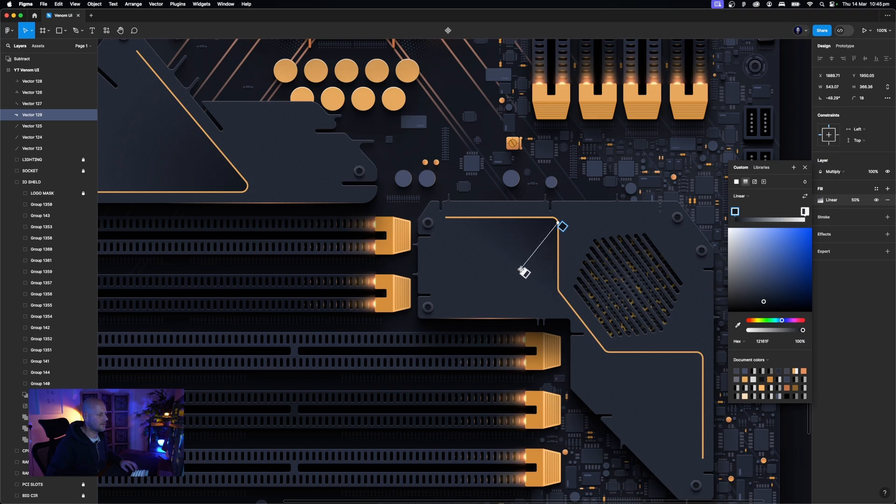
Duplicate the shading shape onto the cover's lower section and pull its left point in to the start of the accent line's lower horizontal segment
key("space")
left_click_drag(643, 220, 533, 146)
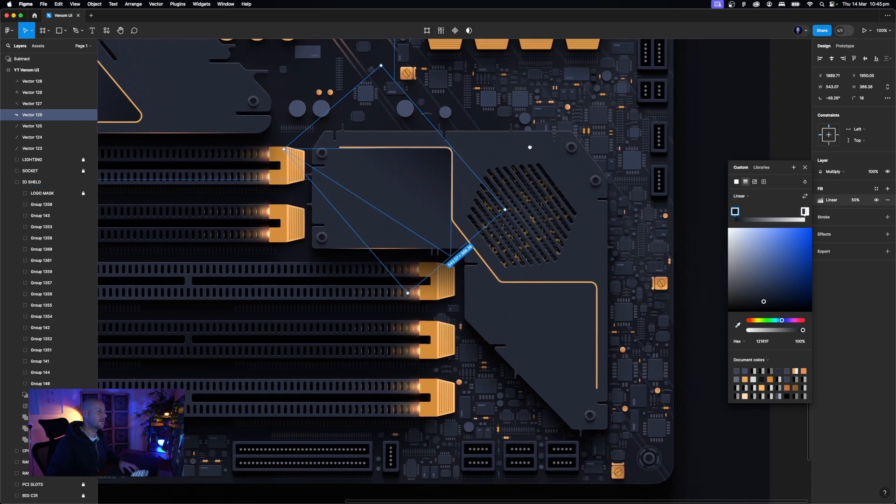
left_click_drag(444, 226, 563, 318)
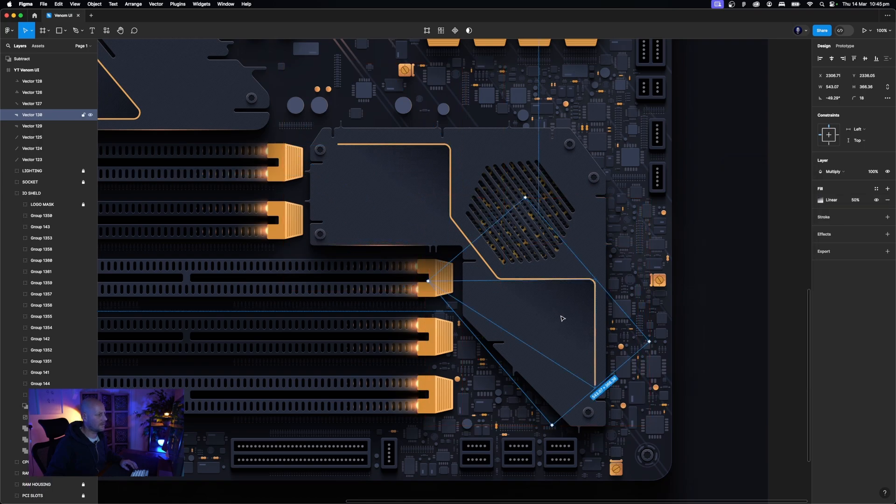
key("Return")
left_click_drag(397, 271, 468, 285)
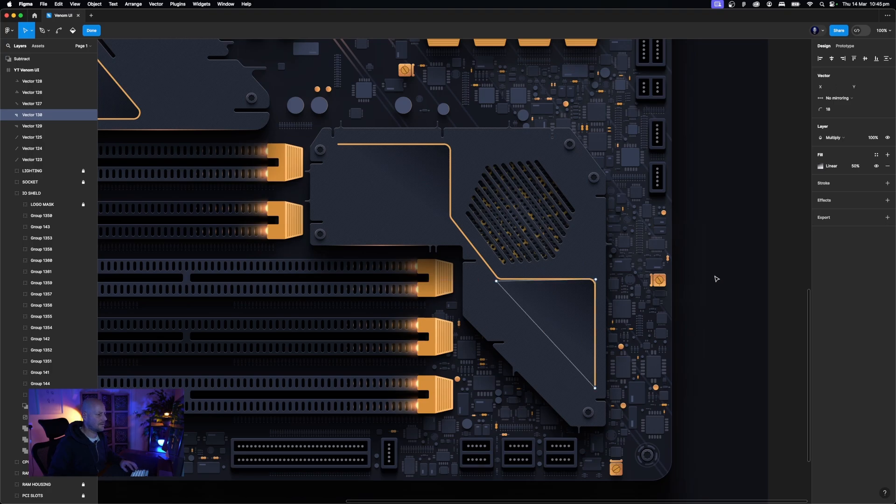
key("Escape")
key("Escape")
Review the shaded covers and accent lines across the motherboard, along with the YT Venom UI frame's layer list
key("minus")
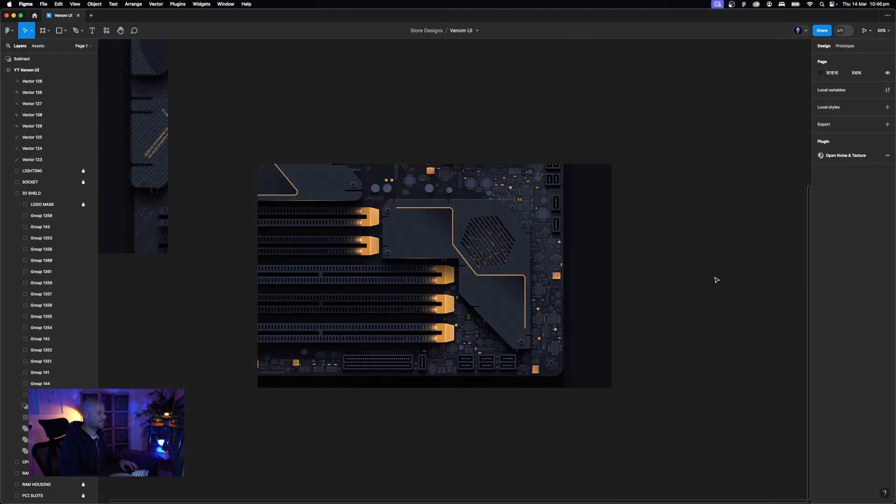
scroll(486, 248, "up", 3)
scroll(476, 268, "left", 3)
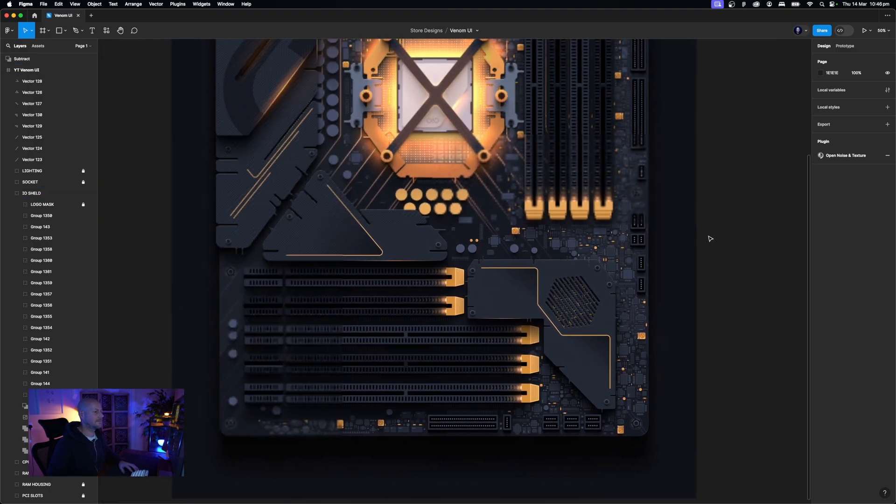
scroll(691, 187, "up", 2)
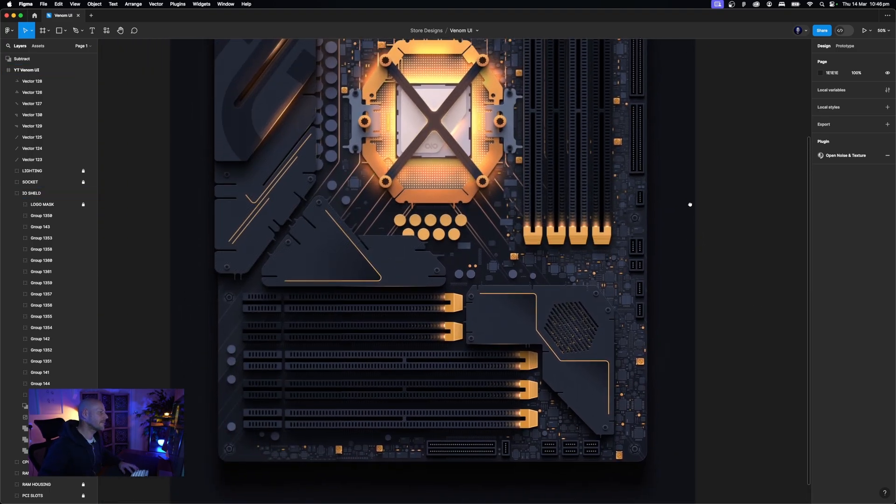
key("plus")
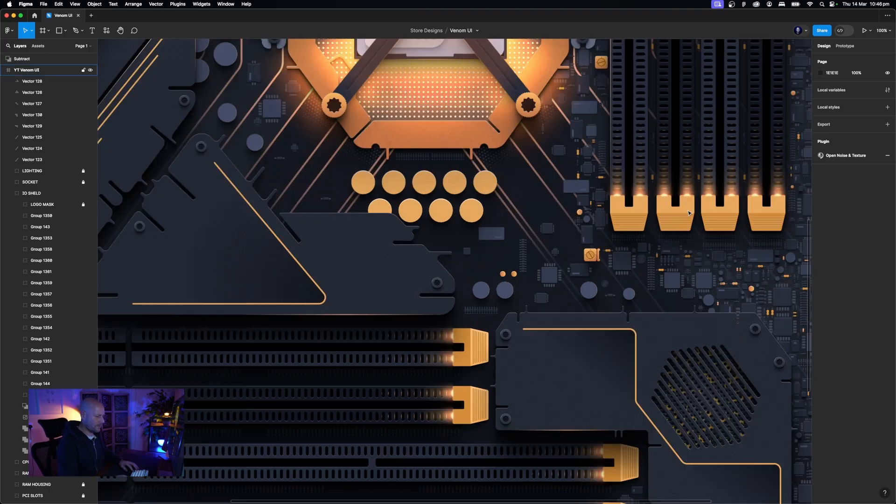
scroll(290, 178, "left", 5)
scroll(290, 177, "up", 2)
scroll(290, 177, "up", 5)
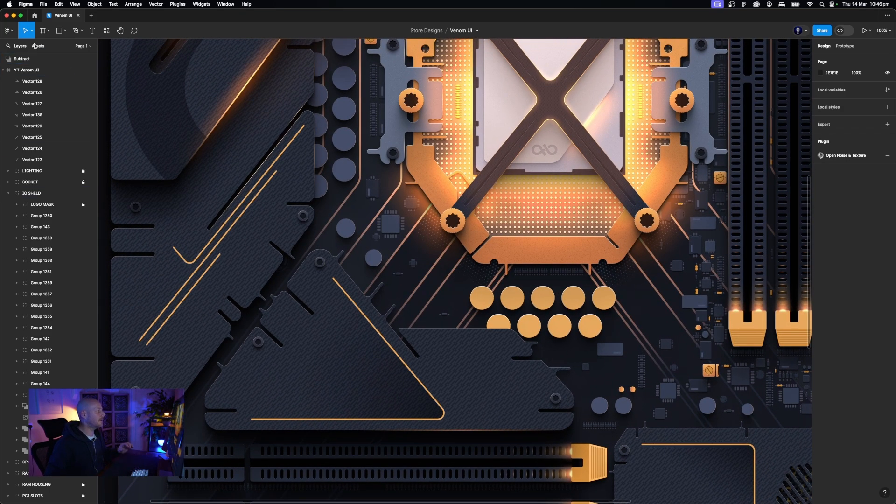
left_click(4, 70)
left_click(3, 70)
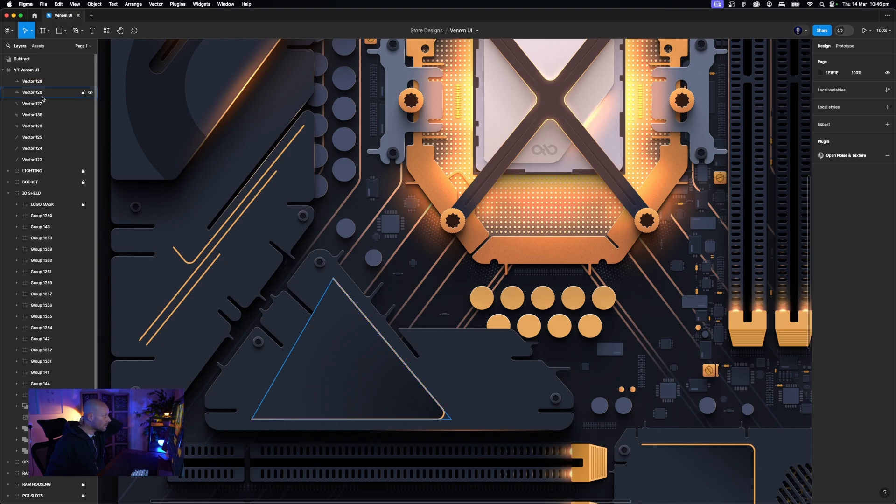
Group the eight accent line and shading vectors at the top of the YT Venom UI frame and name the group DETAILS
left_click(37, 82)
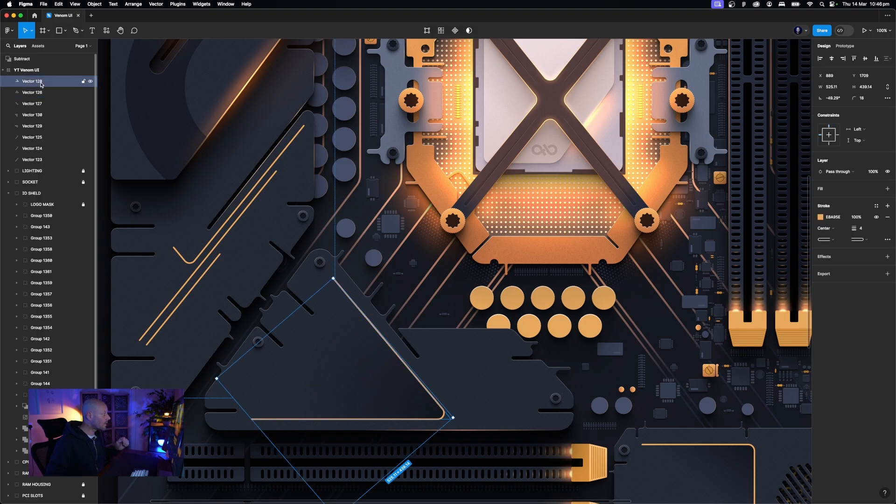
left_click(40, 160, "shift")
key("super+g")
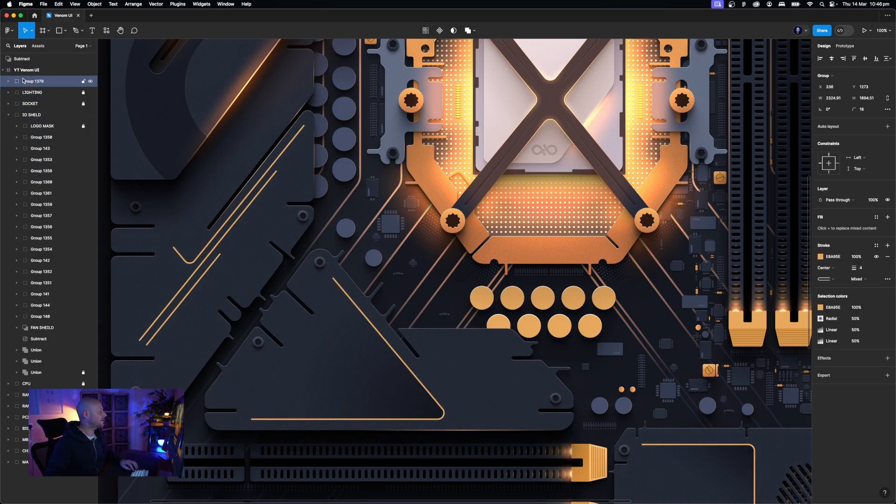
double_click(29, 81)
type("Det")
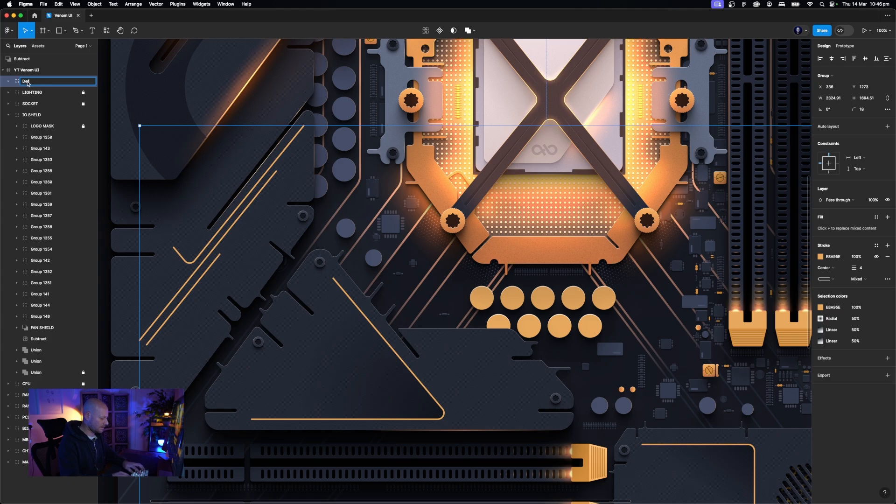
type("ails")
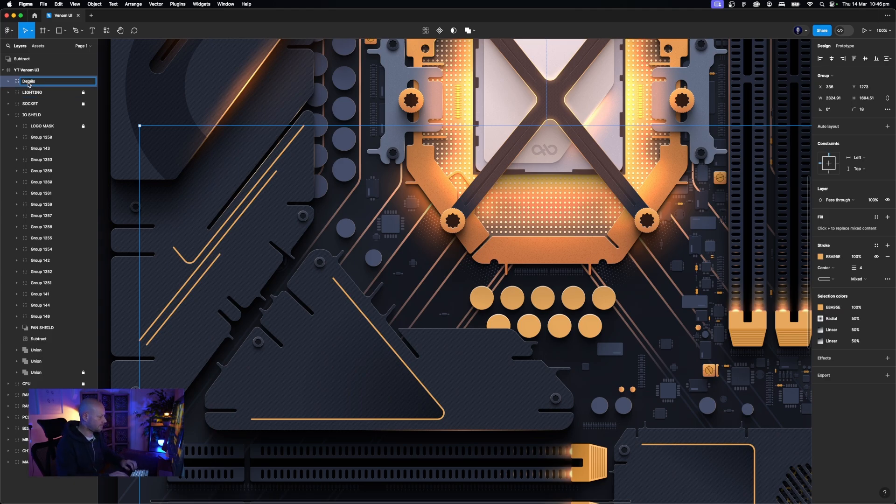
type("TAILS")
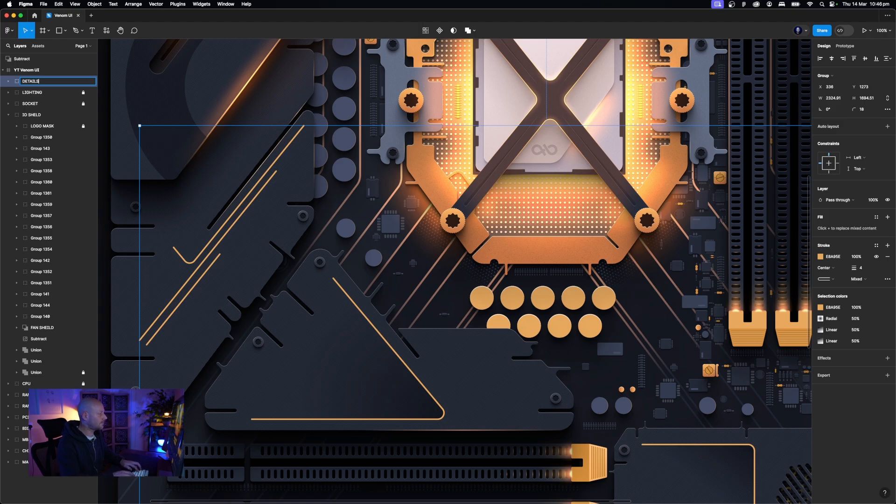
key("Return")
Collapse the IO shield group in the layer list and lock the DETAILS group
left_click(8, 114)
left_click(36, 115)
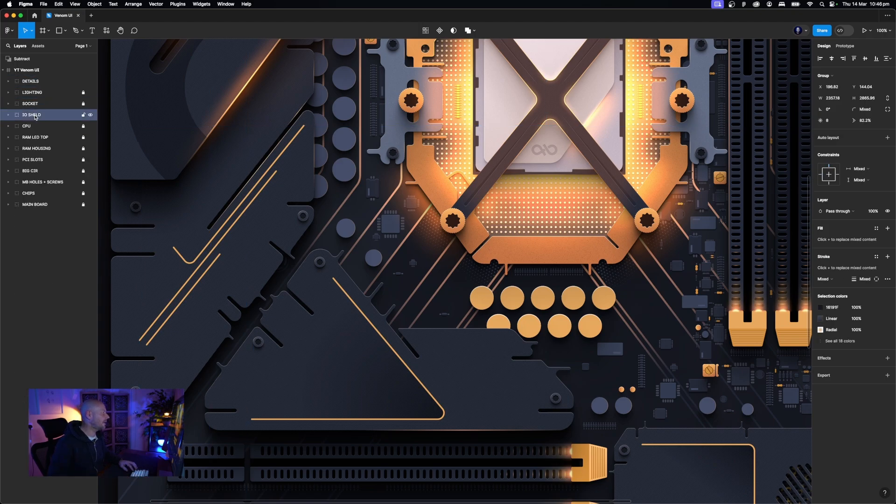
left_click(84, 82)
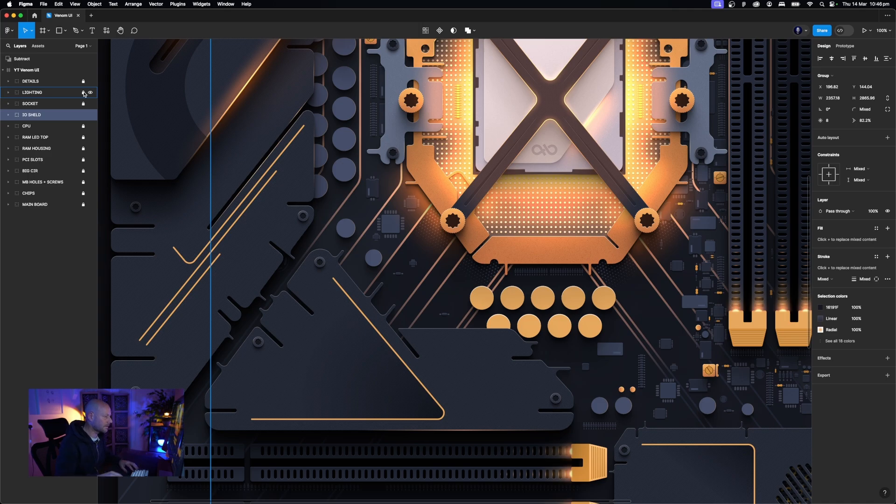
left_click(109, 225)
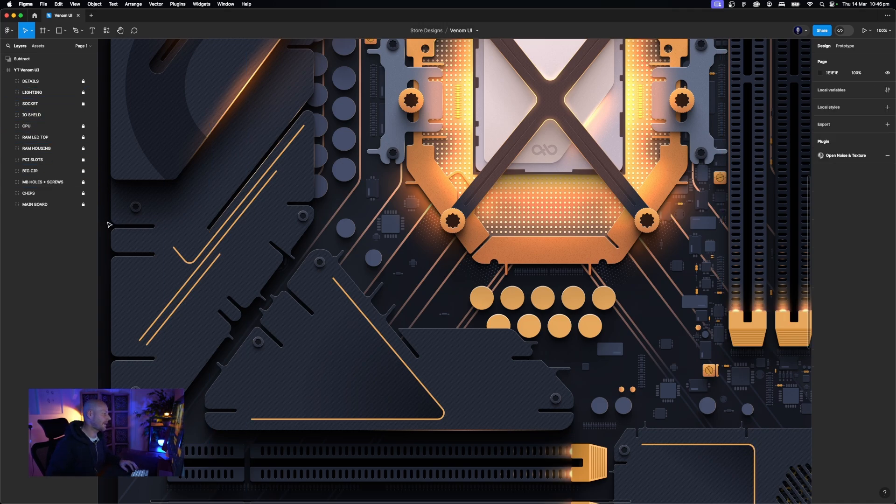
Unlock the DETAILS group and expand it to list its vectors
scroll(308, 234, "left", 3)
left_click(66, 83)
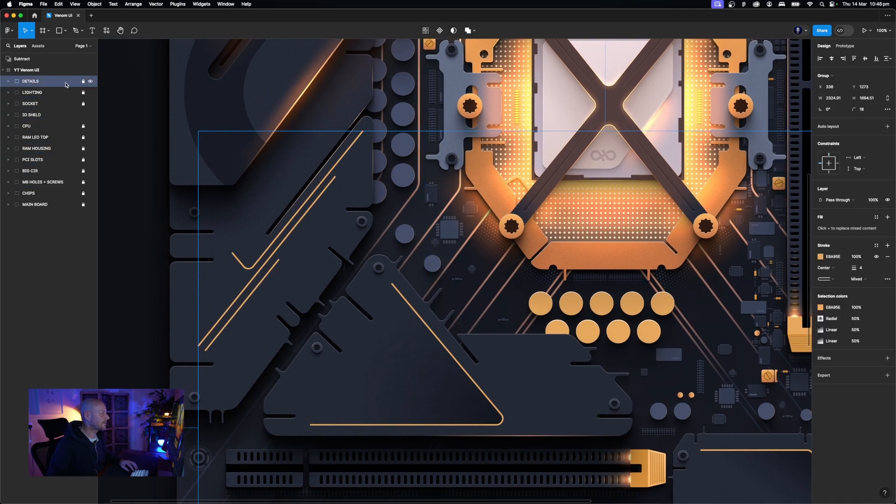
left_click(83, 81)
left_click(7, 82)
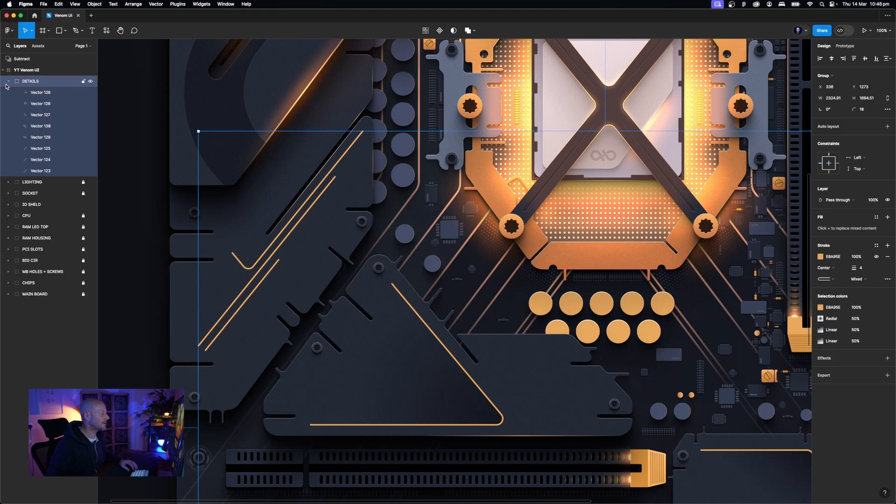
Duplicate the upper-left cover's lower inner accent line to X 448, Y 1574.16, nearer the cover's right edge, and set its stroke to dark 141923
left_click(273, 267)
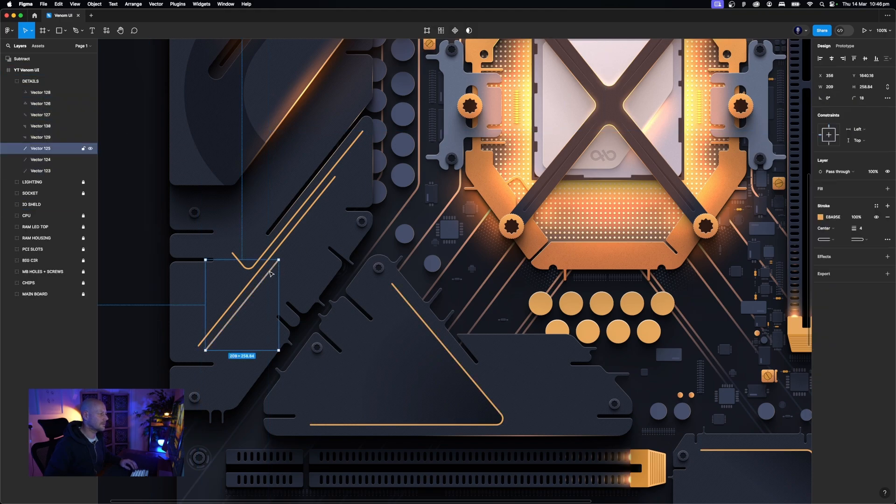
left_click_drag(279, 280, 311, 256)
left_click(822, 218)
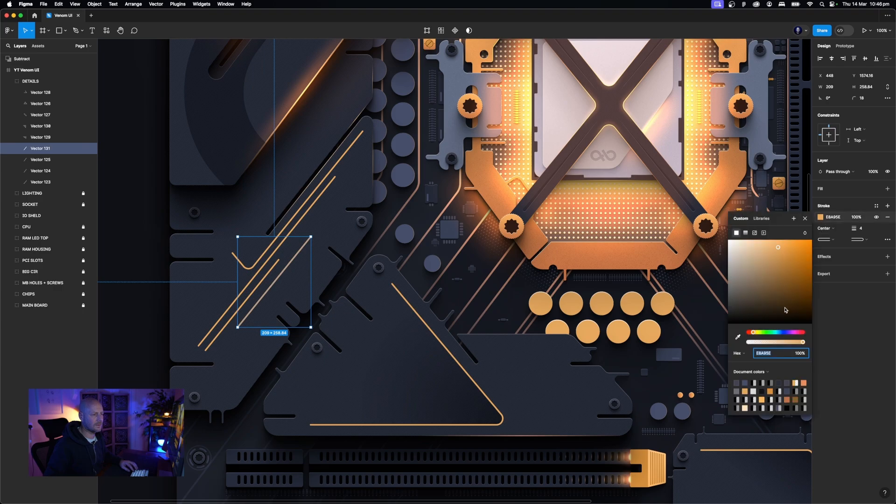
left_click(778, 381)
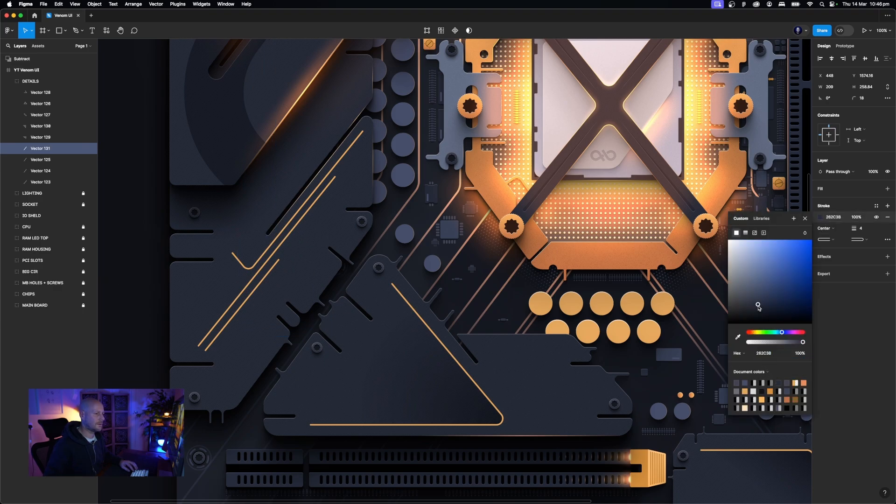
left_click_drag(759, 306, 761, 312)
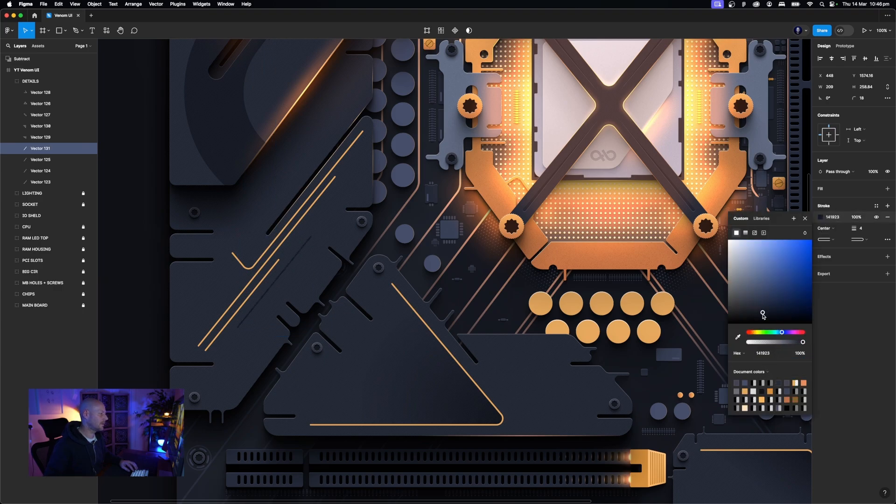
left_click(135, 336)
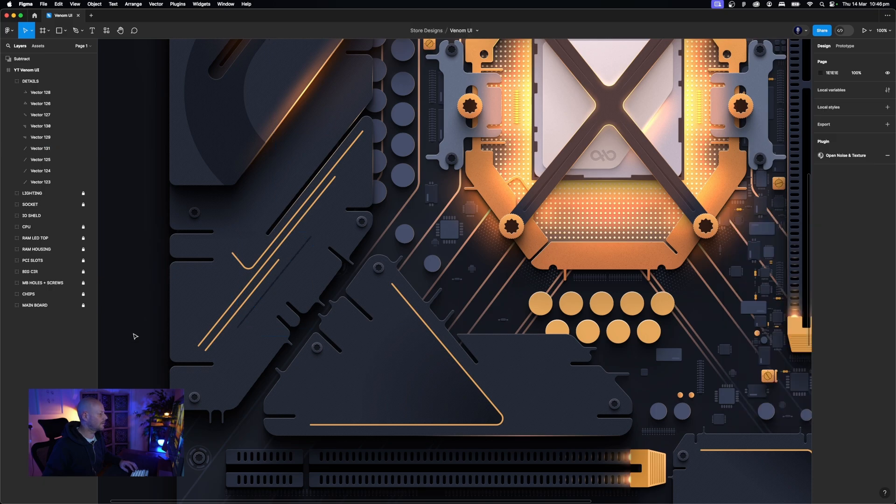
Recolour the dark diagonal line beside the orange stripes on the left plate to 464E6A
left_click_drag(392, 274, 362, 234)
key("super+minus")
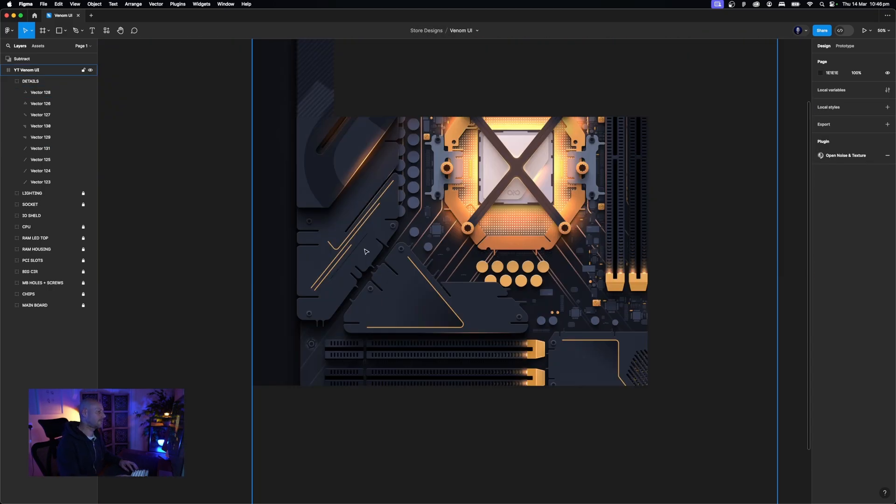
key("super+equal")
key("super+equal")
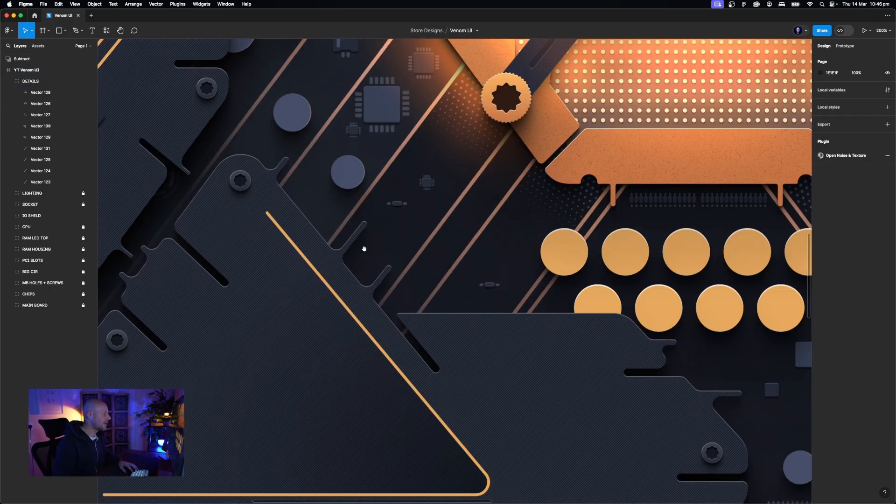
scroll(363, 249, "left", 5)
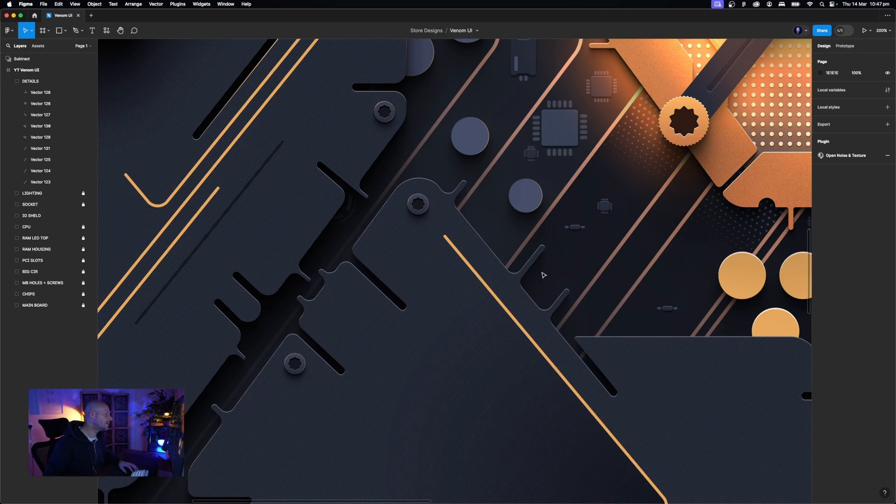
left_click(221, 222)
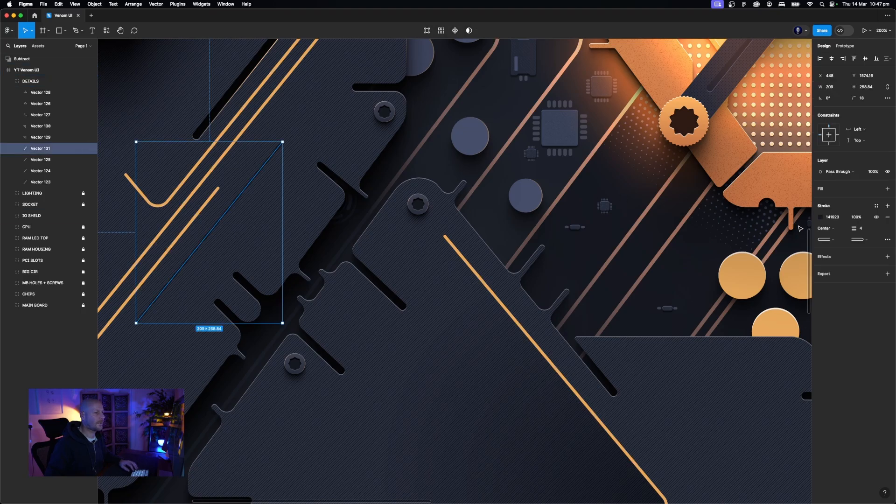
left_click(820, 217)
left_click(745, 383)
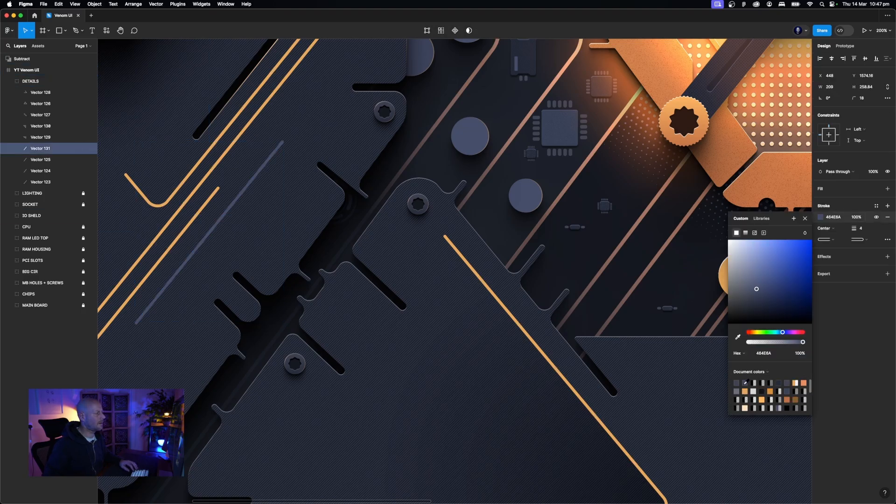
key("super+minus")
key("super+minus")
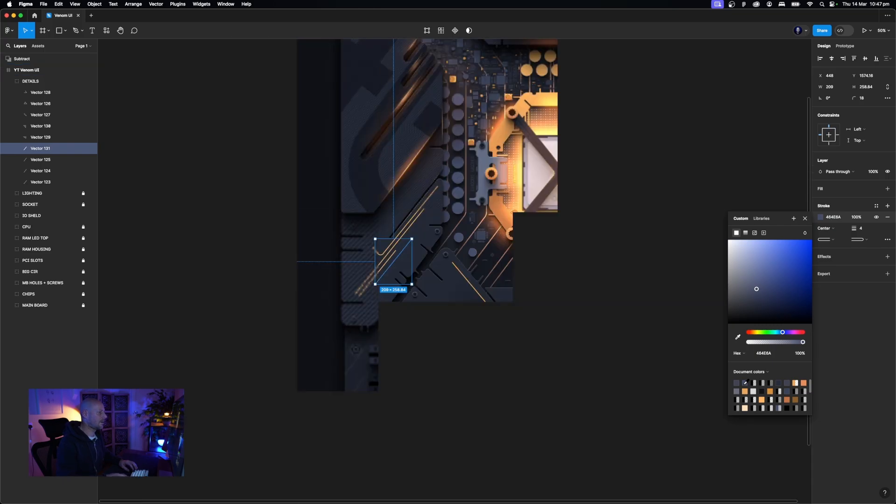
left_click(193, 330)
Change the diagonal line's stroke to the dark plate colour 1C212C by sampling it from the artwork
scroll(402, 280, "down", 2)
scroll(306, 232, "right", 4)
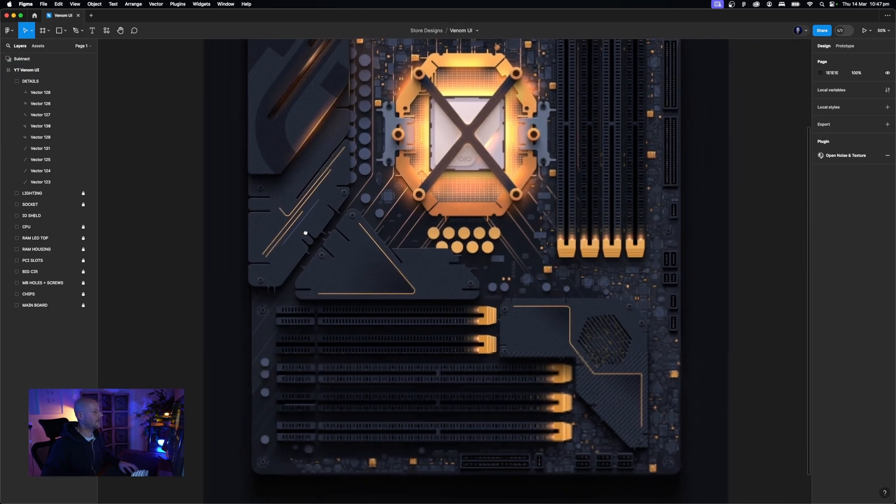
left_click_drag(218, 243, 176, 305)
left_click(254, 292)
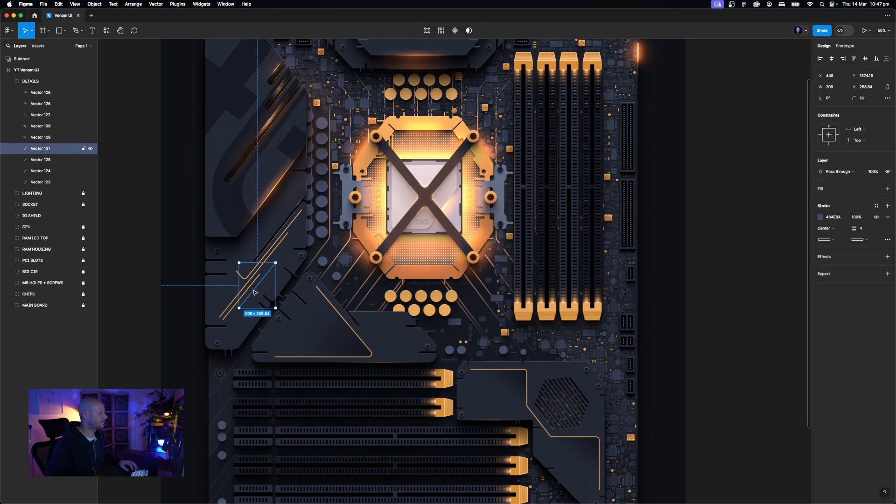
left_click(820, 218)
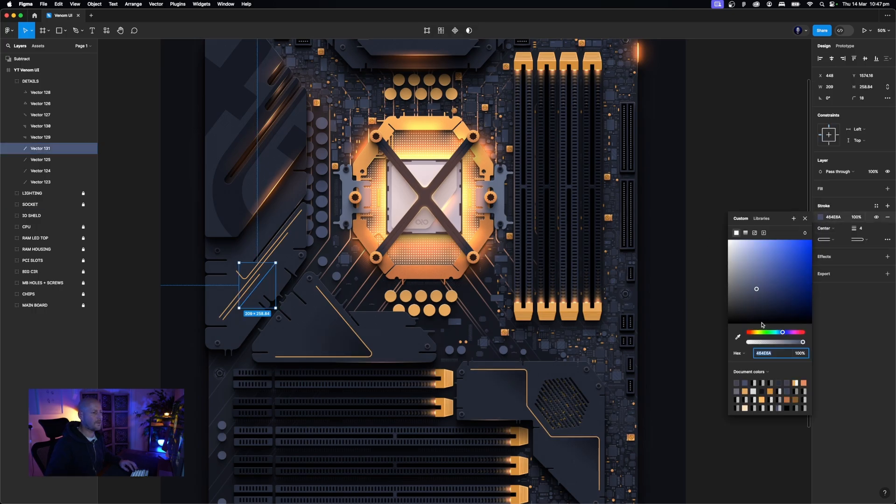
left_click(738, 338)
left_click(228, 288)
left_click(180, 278)
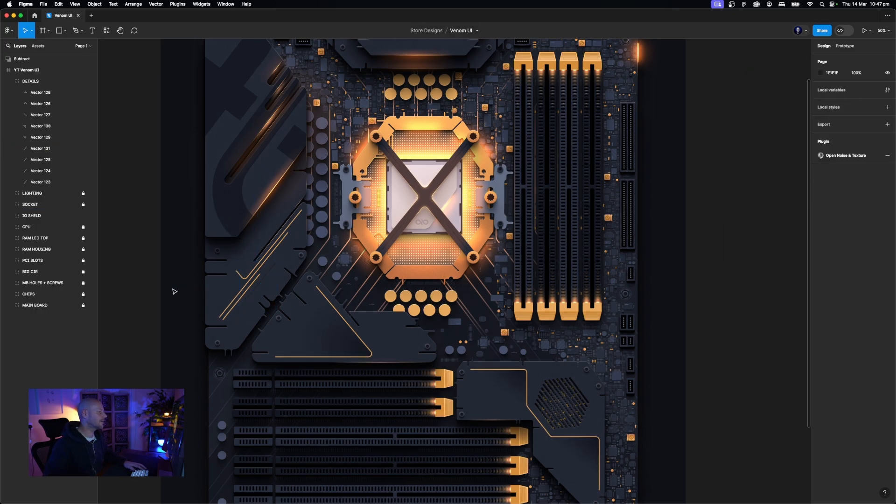
Set the diagonal line's stroke weight to 52
left_click(255, 285)
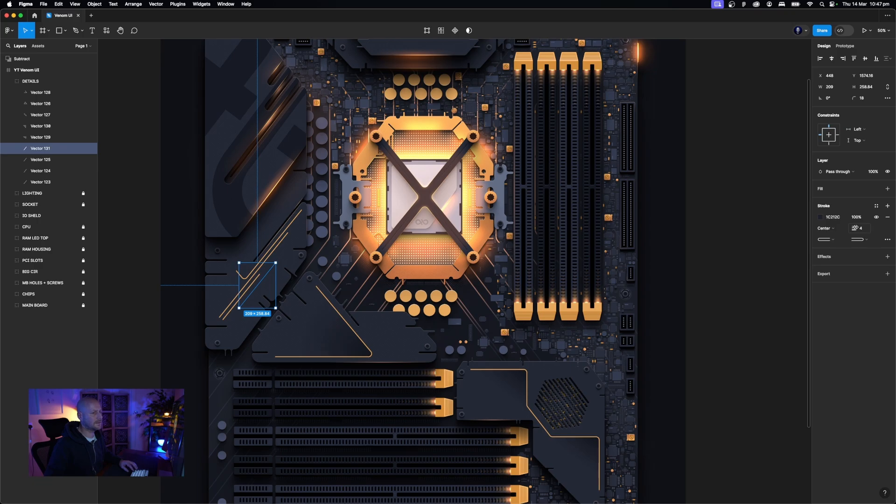
left_click(860, 228)
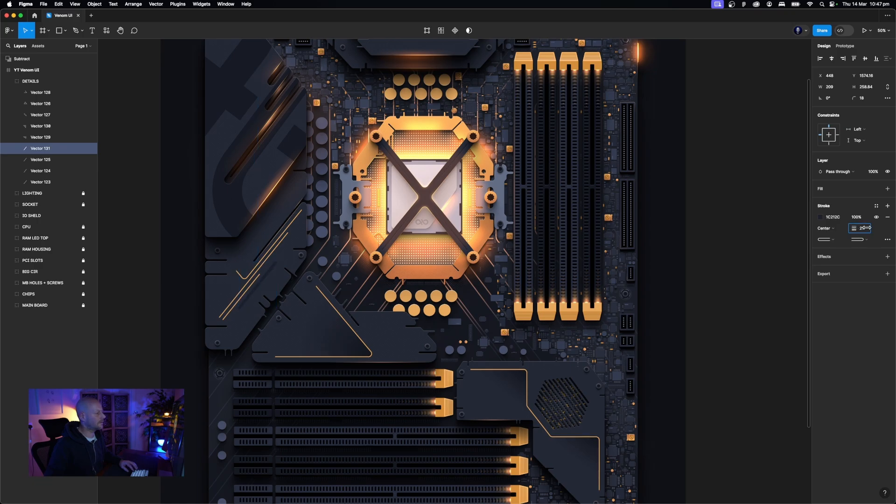
left_click_drag(888, 224, 888, 225)
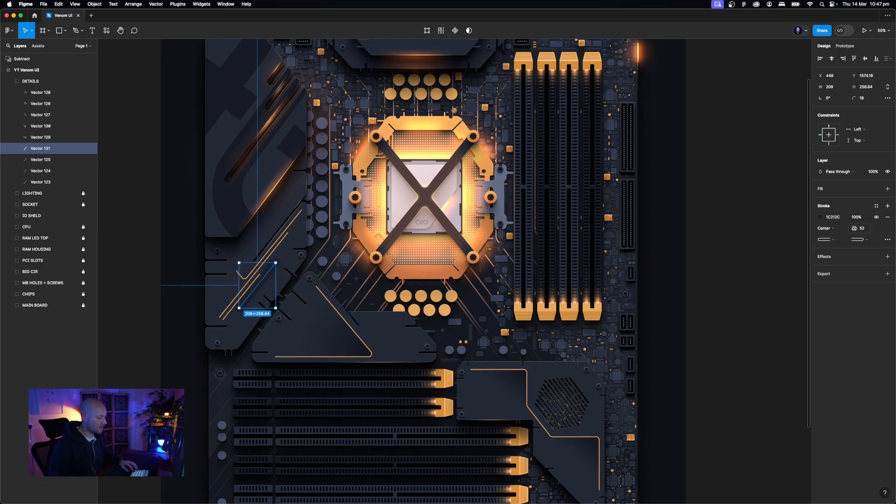
key("super+equal")
key("super+equal")
scroll(479, 271, "left", 1)
scroll(480, 271, "left", 5)
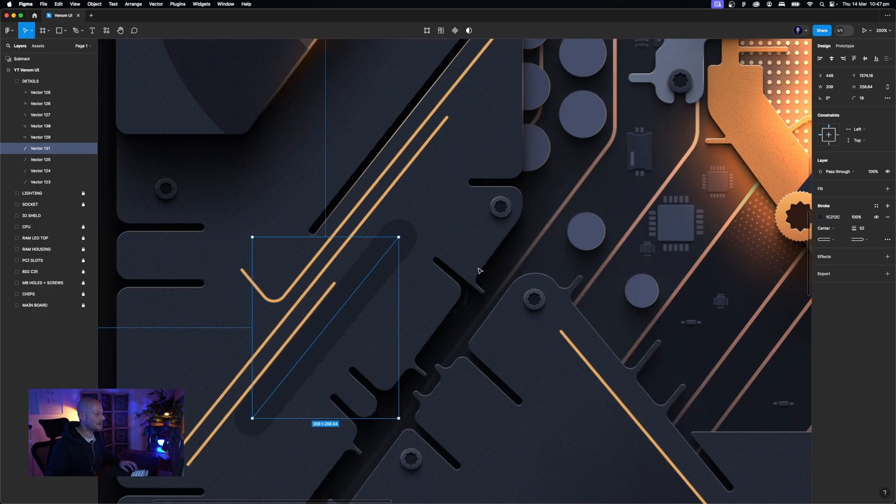
Delete the thick dark diagonal line beside the orange stripes
scroll(479, 271, "down", 1)
scroll(448, 256, "left", 1)
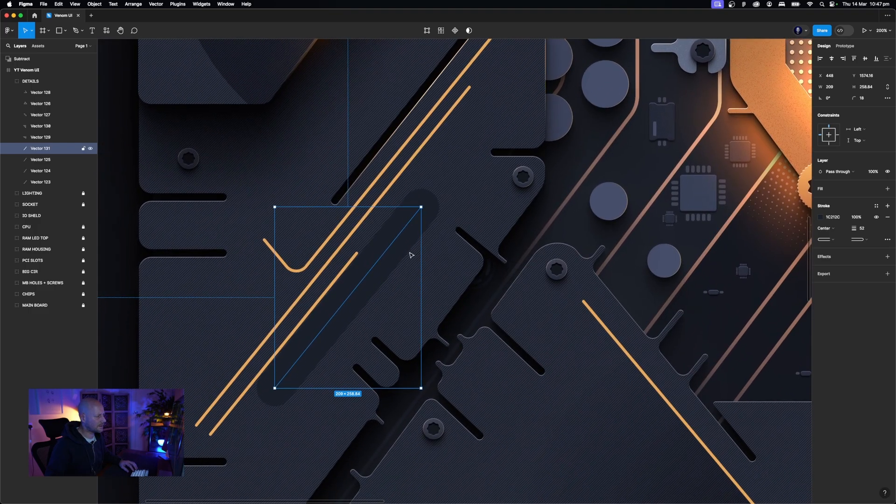
scroll(411, 254, "left", 1)
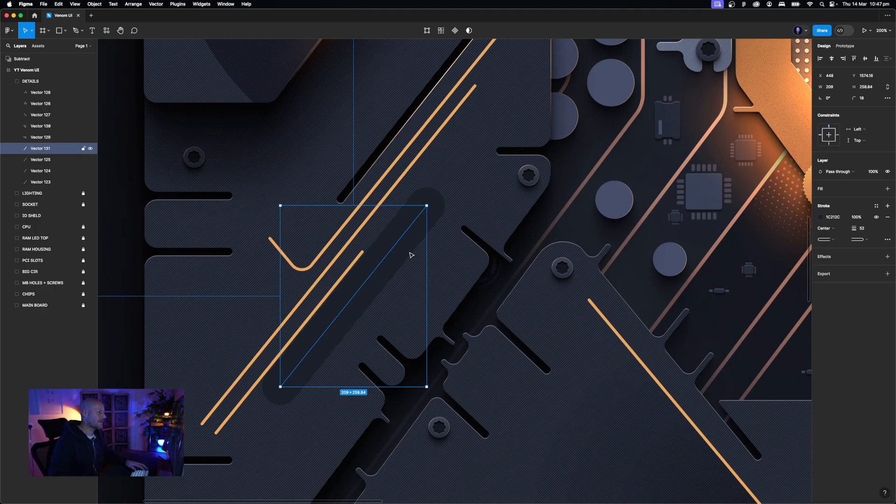
key("Delete")
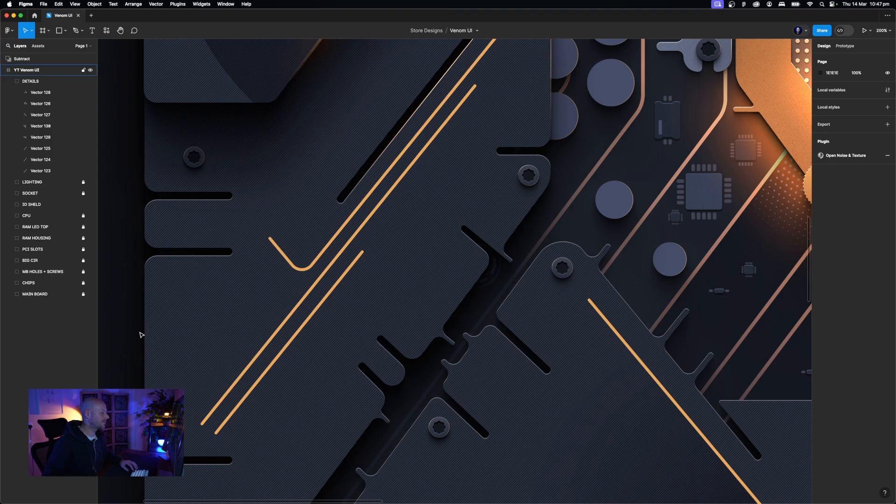
key("shift+0")
key("minus")
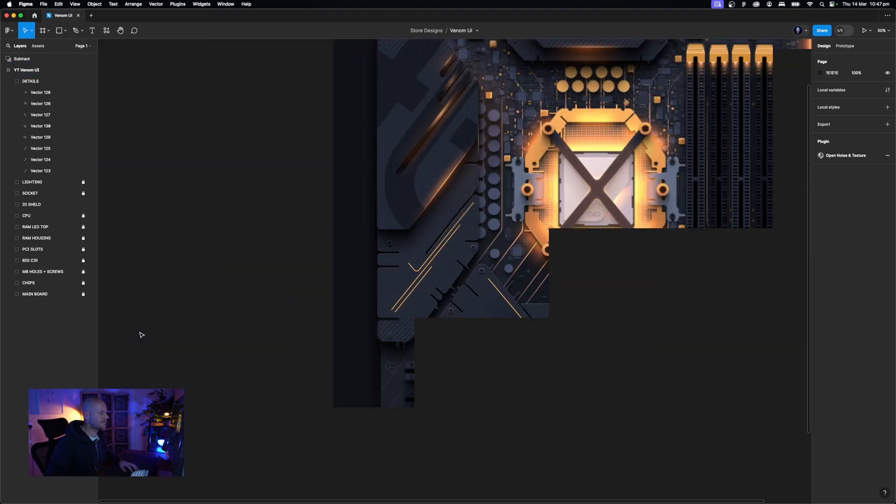
left_click_drag(475, 297, 332, 265)
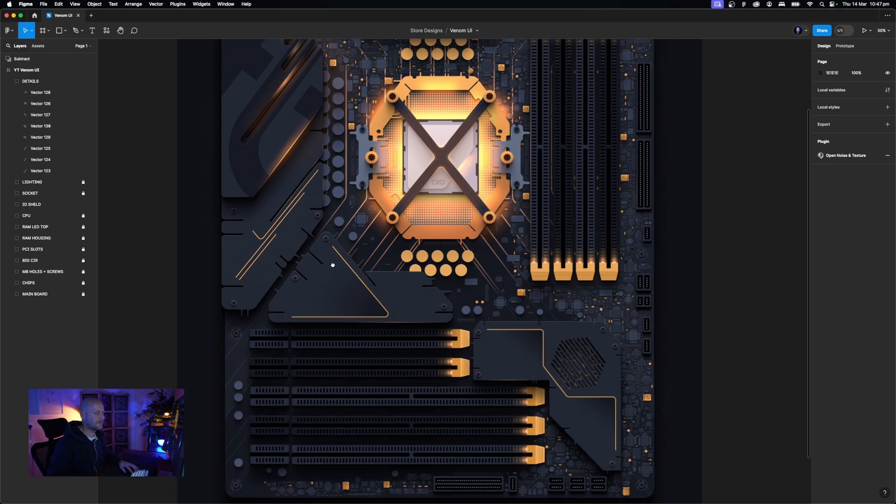
left_click_drag(333, 265, 333, 269)
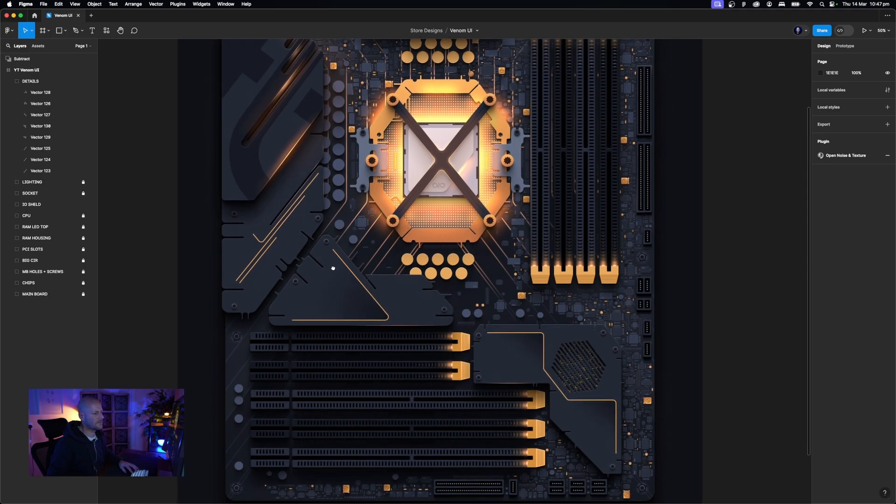
left_click_drag(333, 268, 360, 305)
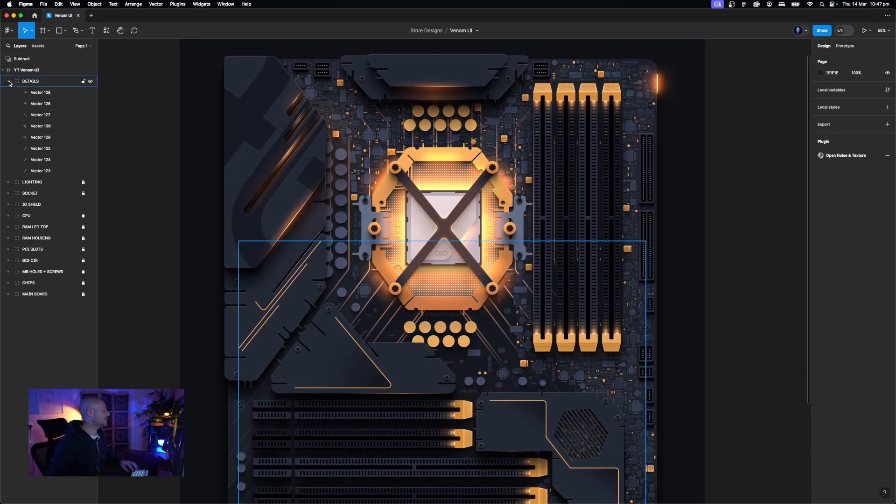
Collapse the DETAILS group and lock both the DETAILS and IO SHELD groups
left_click(62, 82)
left_click(83, 115)
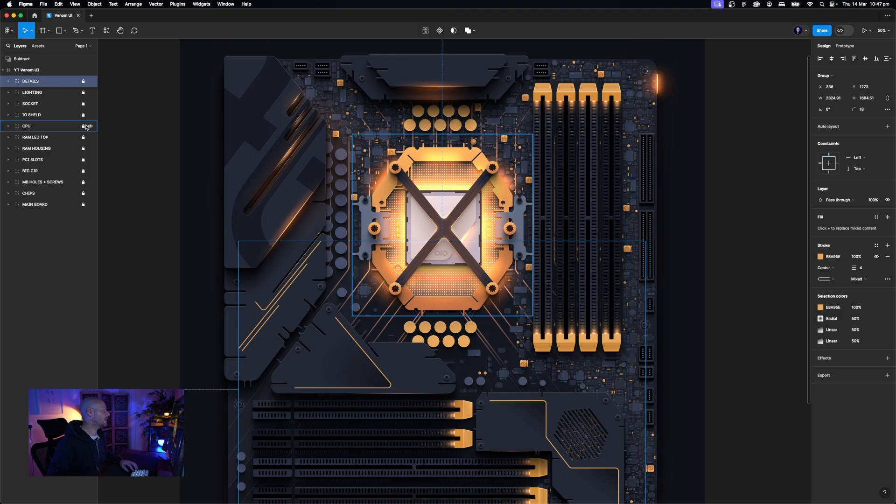
left_click(154, 124)
scroll(160, 141, "up", 2)
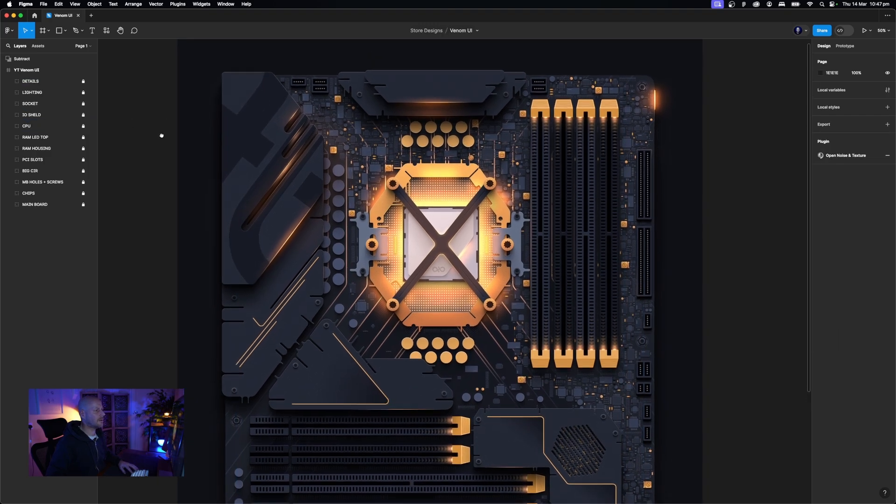
scroll(160, 137, "down", 2)
Unlock the CHIPS group and look through its contents
left_click(85, 196)
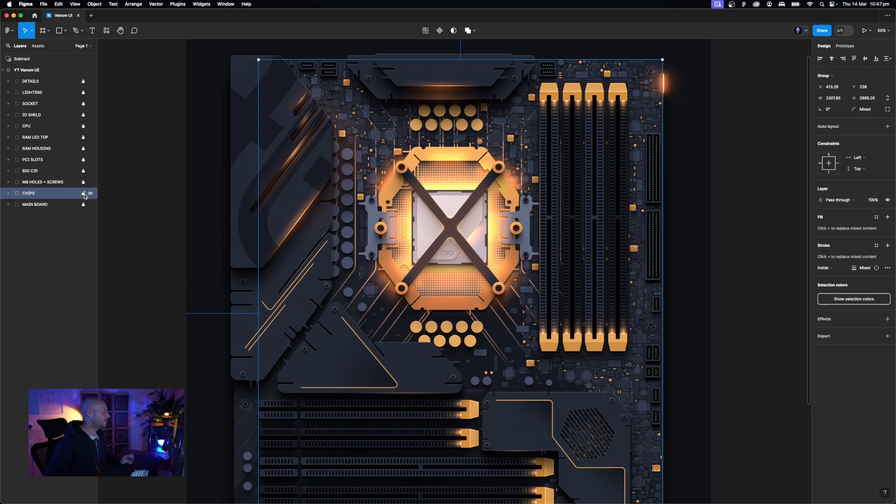
key("Return")
left_click(45, 207)
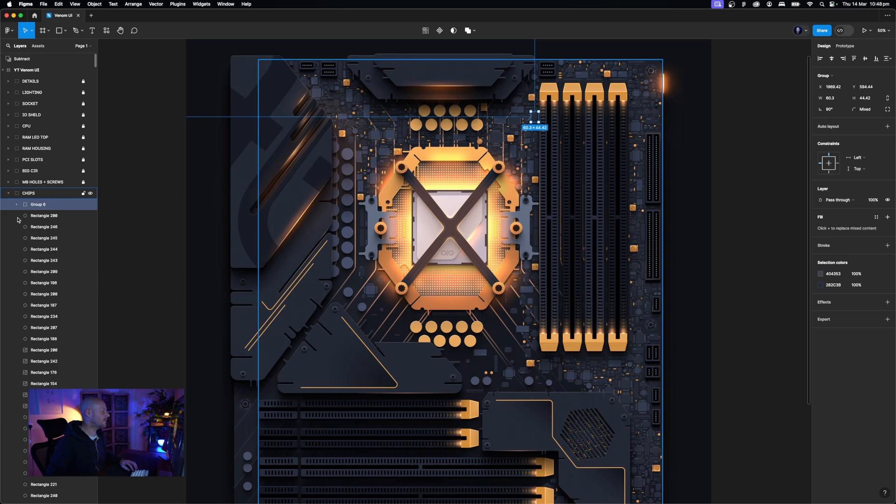
left_click(9, 193)
Make the hidden 20% image fill visible on the MAIN BOARD shape inside the MAIN BOARD group
left_click(33, 206)
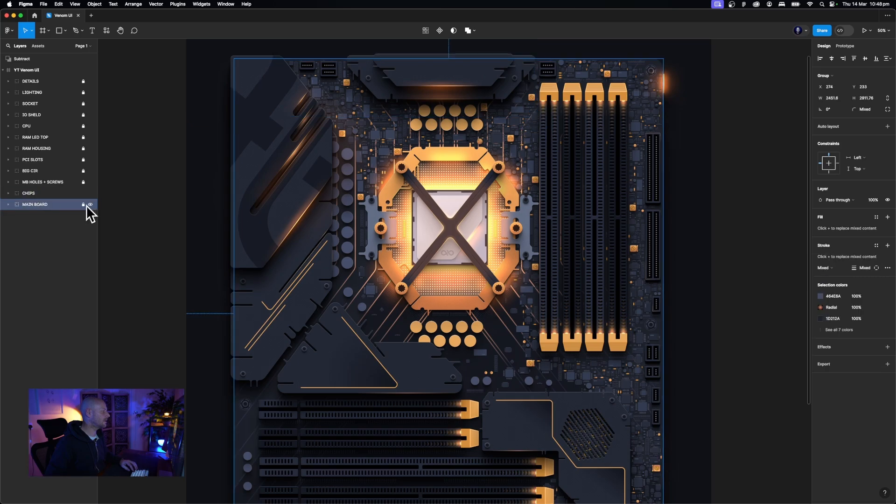
left_click(8, 206)
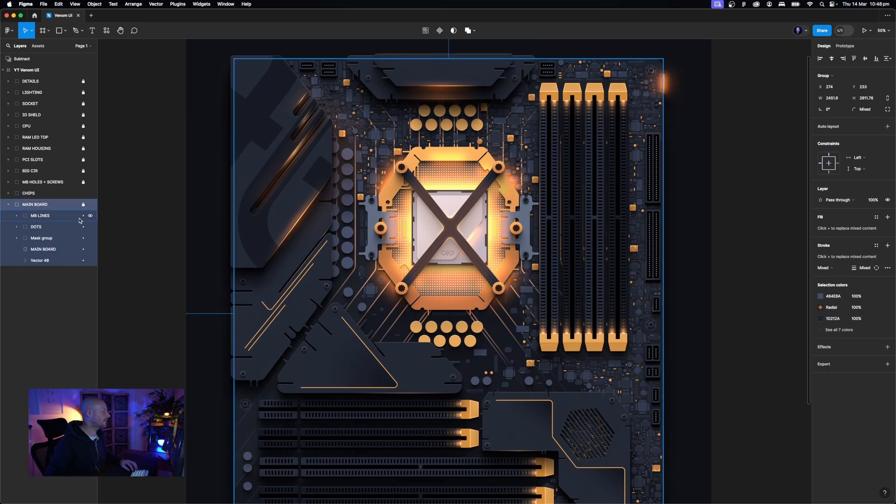
left_click(54, 250)
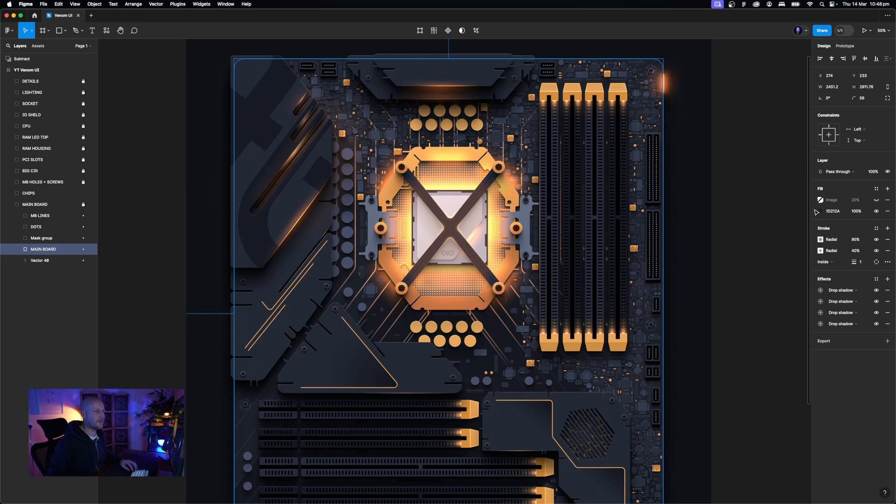
left_click(876, 201)
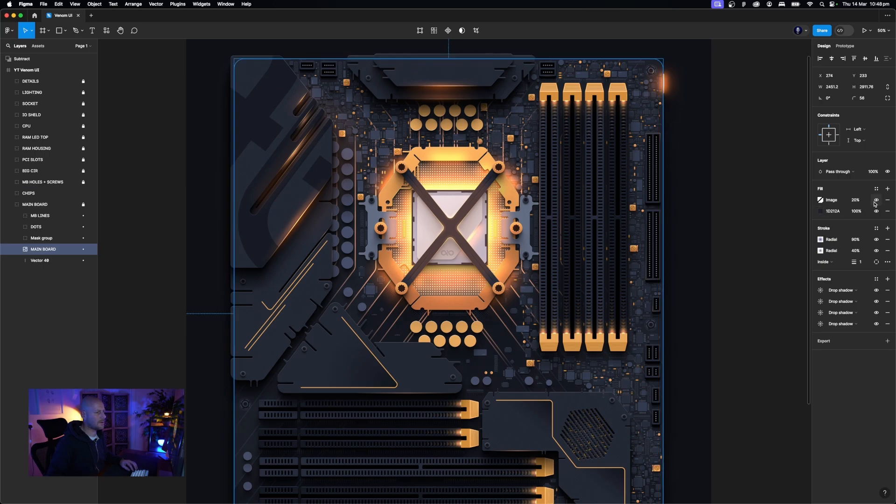
left_click(12, 206)
left_click(9, 205)
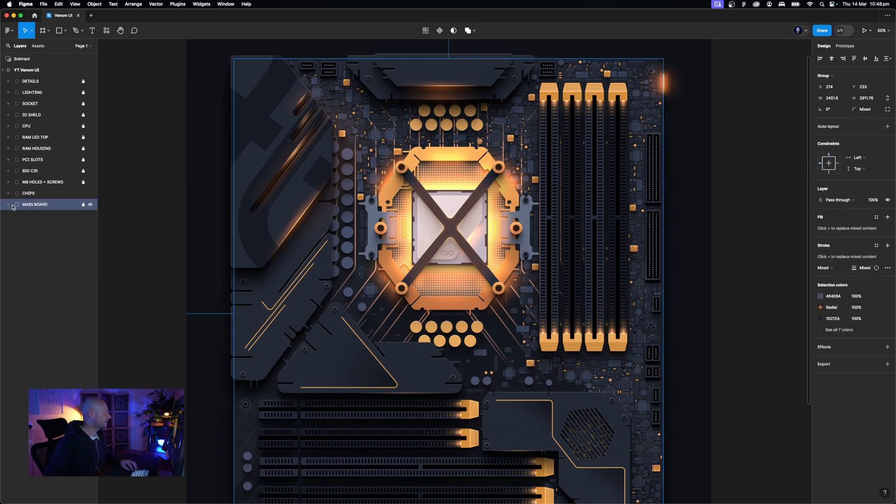
Add the text label "SN-MBDL12337661YT" to the CHIPS group, placing it over the upper heatsink
left_click(59, 197)
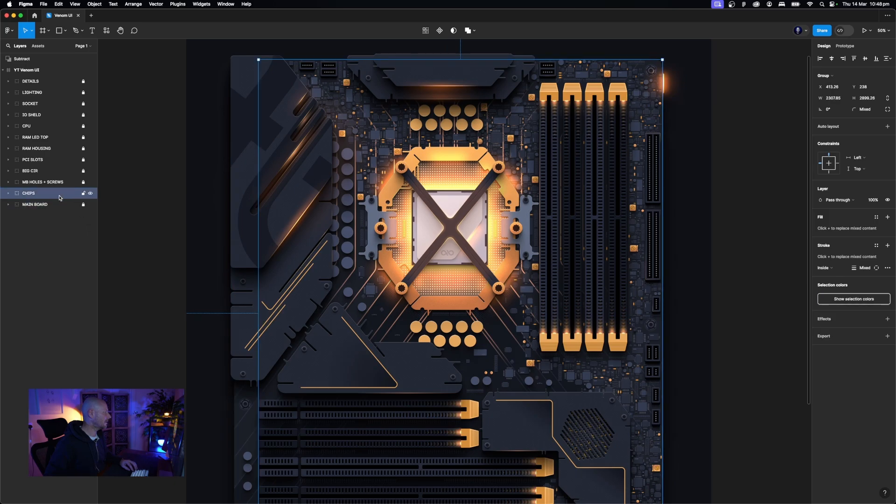
left_click(8, 193)
left_click(40, 204)
left_click(92, 33)
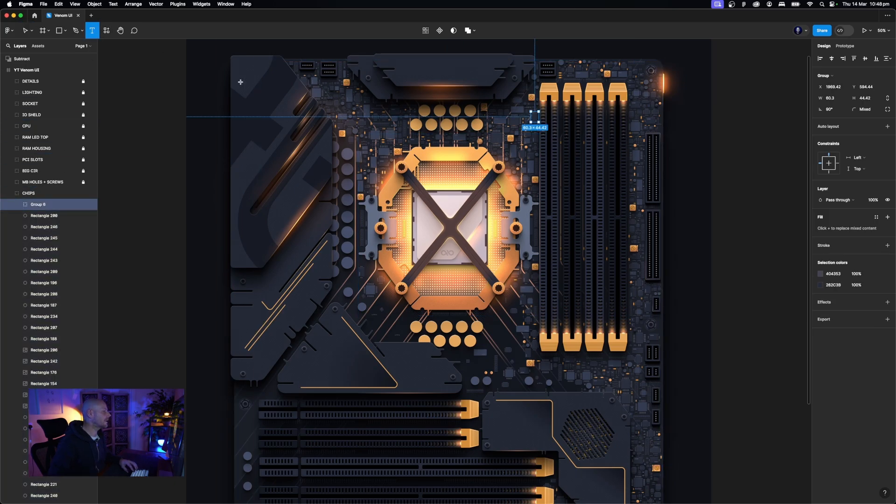
left_click(405, 81)
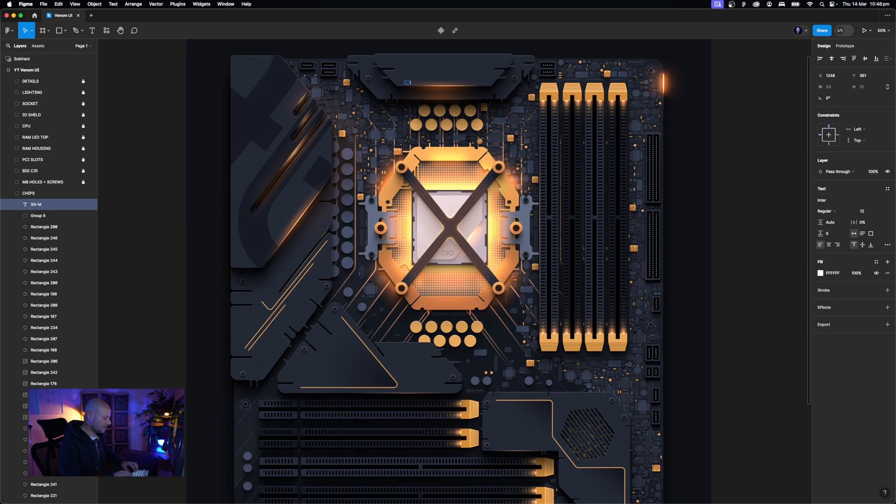
type("SN-MBDL12337661")
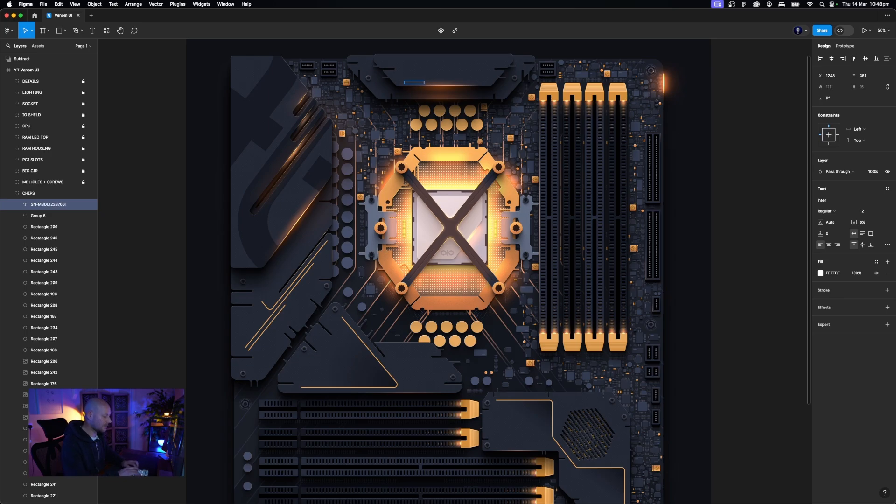
key("Escape")
Move the serial label straight down from the upper heatsink to Y 523
key("Down")
key("Down")
key("Down")
key("Down")
key("Down")
key("Down")
key("Down")
key("Down")
key("Down")
key("Down")
key("Down")
key("Down")
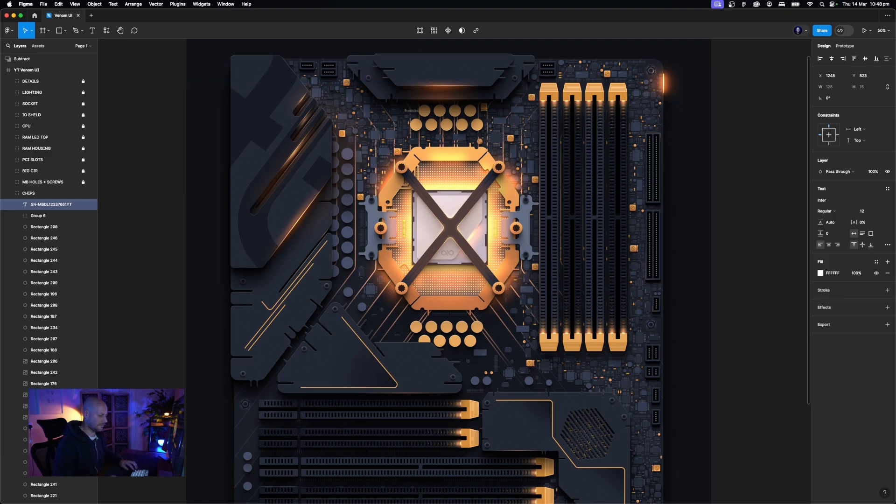
Move the serial label onto the open chip area beside the upper heatsink, at about X 837.5, Y 422.5
key("super+equal")
key("super+equal")
scroll(252, 52, "up", 7)
scroll(252, 52, "left", 4)
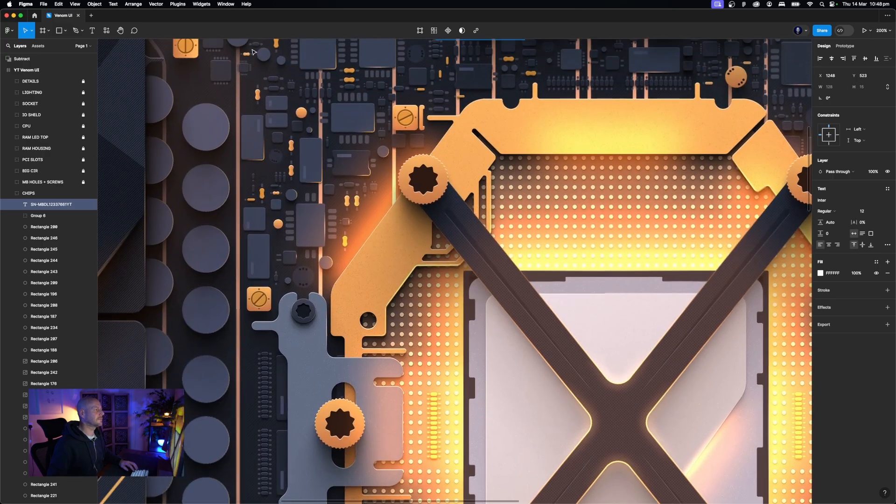
scroll(252, 52, "up", 10)
scroll(252, 51, "left", 3)
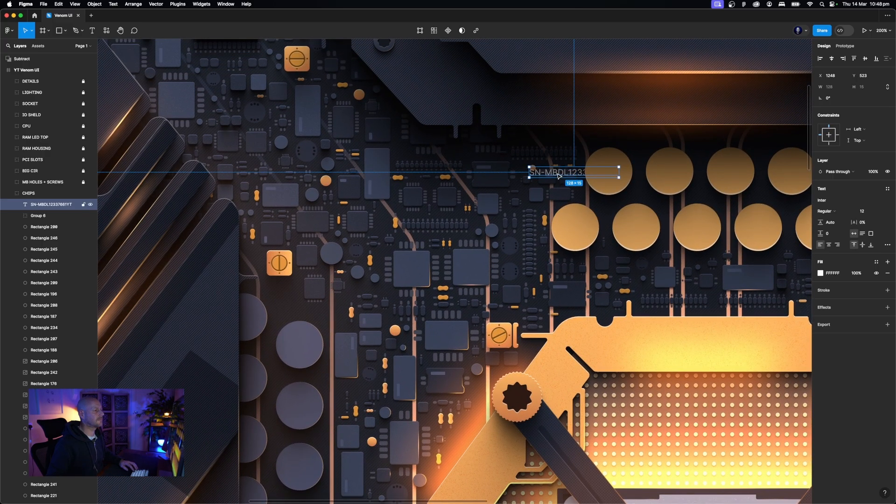
left_click_drag(559, 175, 390, 165)
Replace the digits in the serial label with 268 so the text reads "SN-MBDL268YT"
double_click(366, 165)
left_click(366, 165)
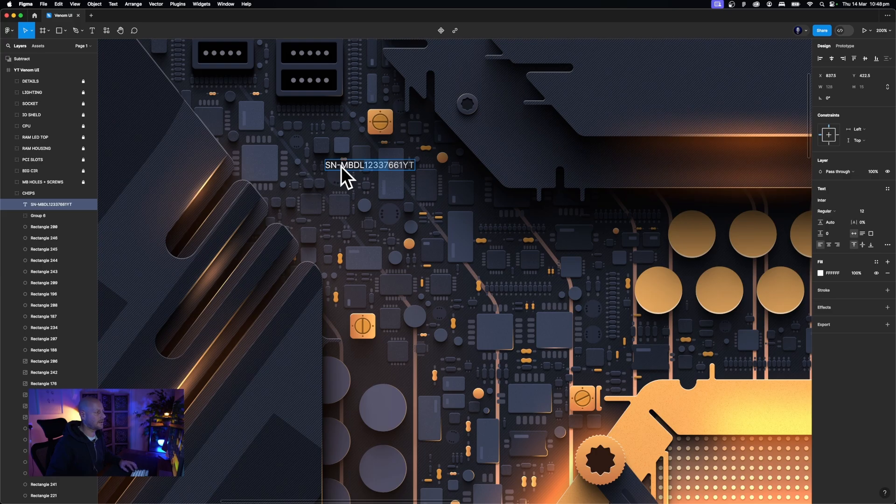
left_click(358, 166)
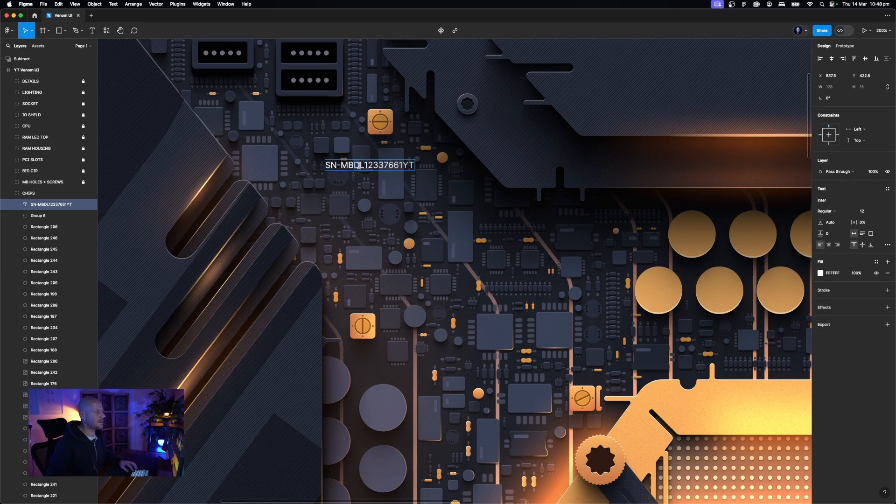
left_click_drag(364, 165, 402, 167)
key("BackSpace")
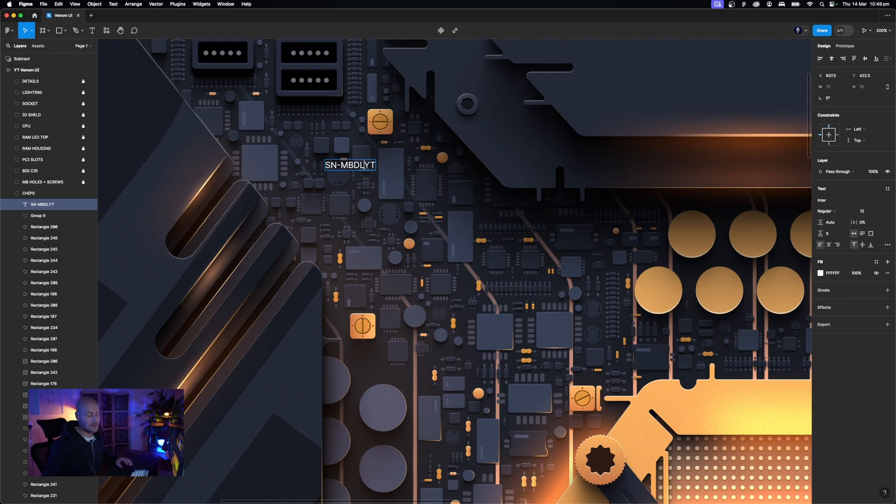
type("2")
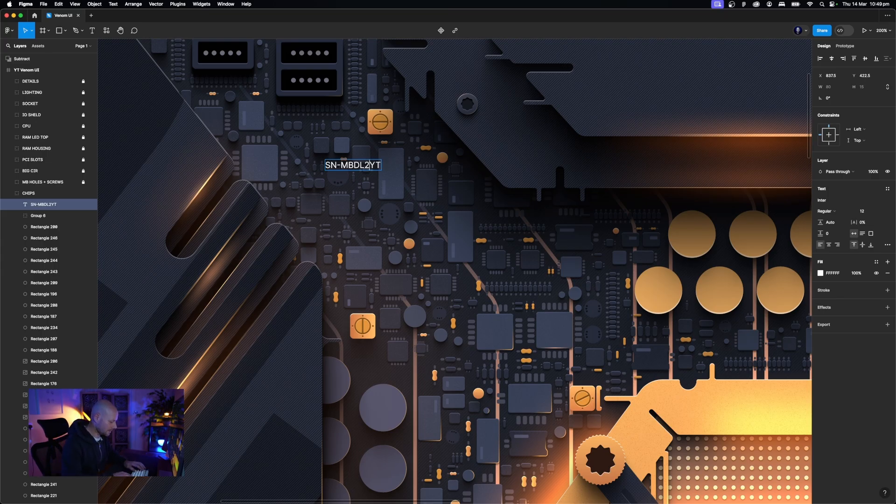
type("68")
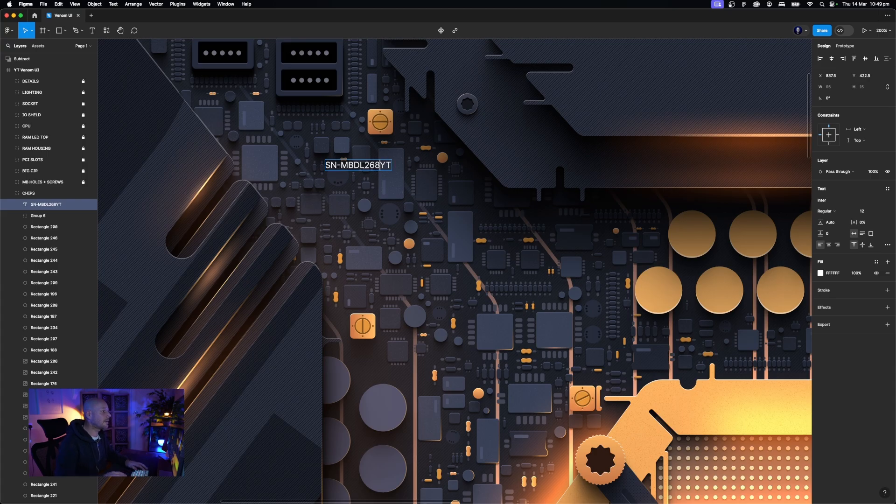
key("Escape")
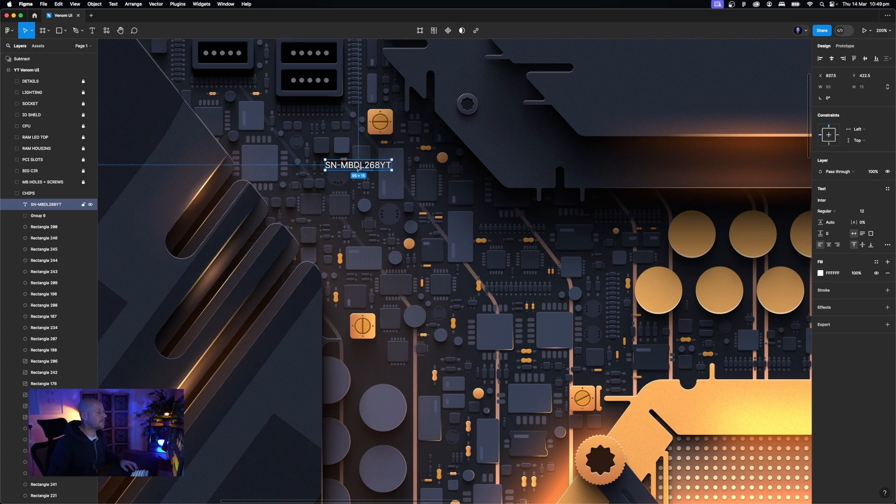
Set the serial label's font to IBM Plex Mono and shift it up and left to about X 766.5, Y 400
left_click_drag(358, 168, 321, 156)
left_click(830, 201)
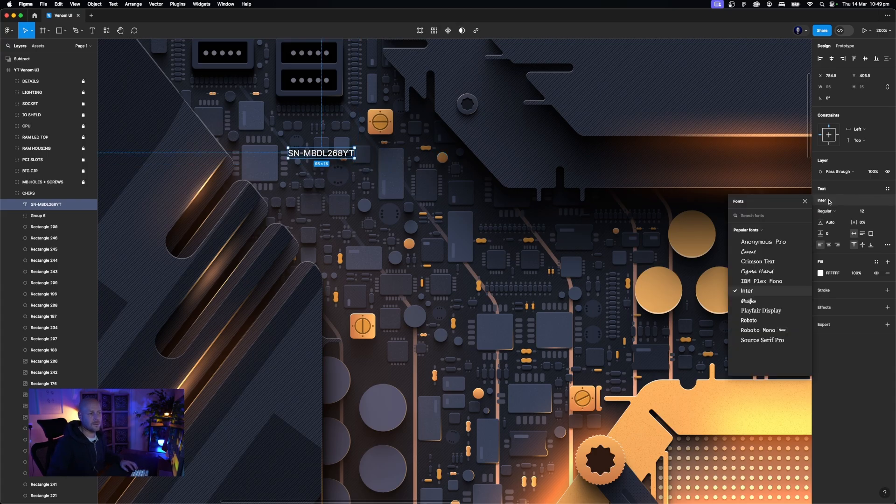
left_click(770, 282)
left_click(831, 201)
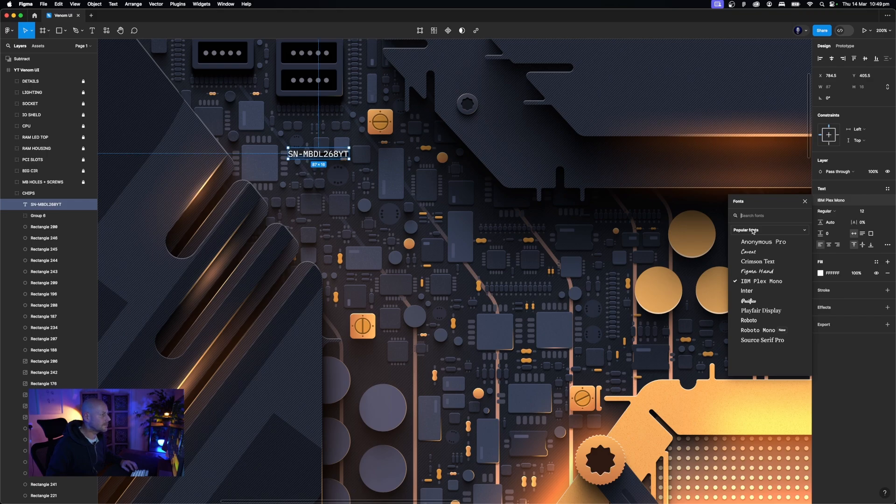
left_click_drag(307, 158, 290, 153)
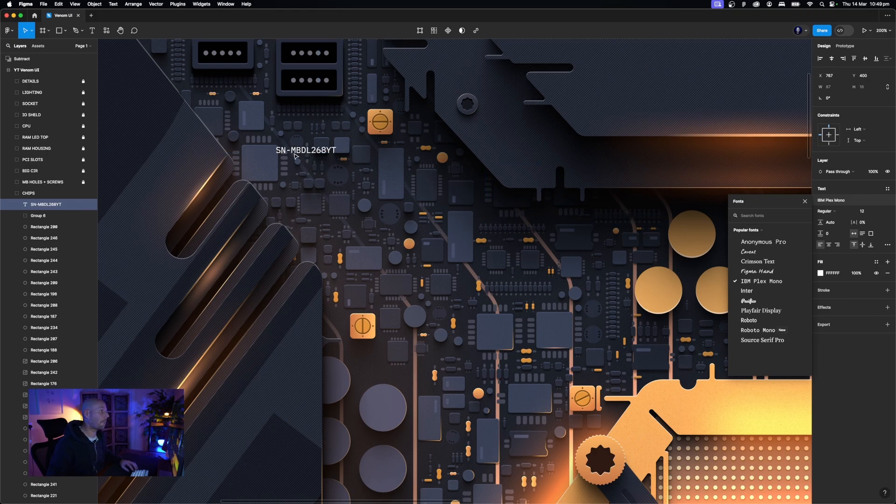
Position the serial label directly beneath the stacked pair of pin connectors, at X 772.5, Y 345
scroll(505, 265, "up", 5)
scroll(505, 265, "left", 4)
scroll(504, 265, "down", 2)
scroll(504, 265, "right", 2)
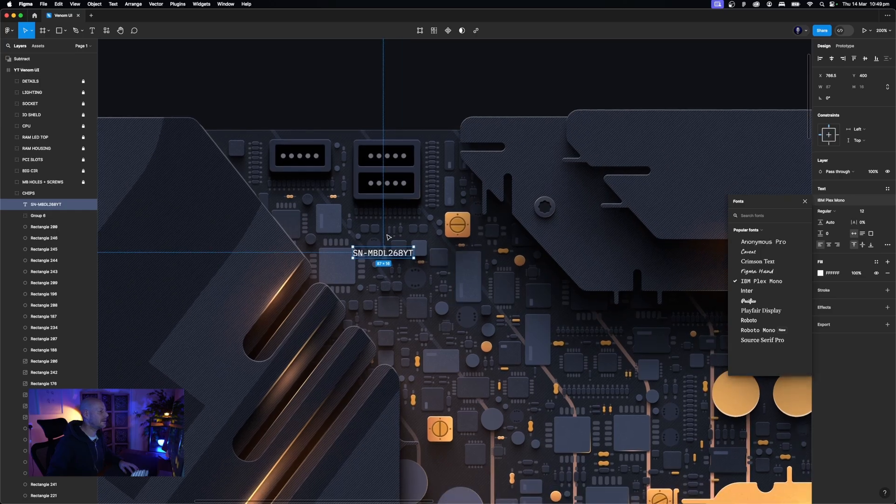
left_click(383, 212)
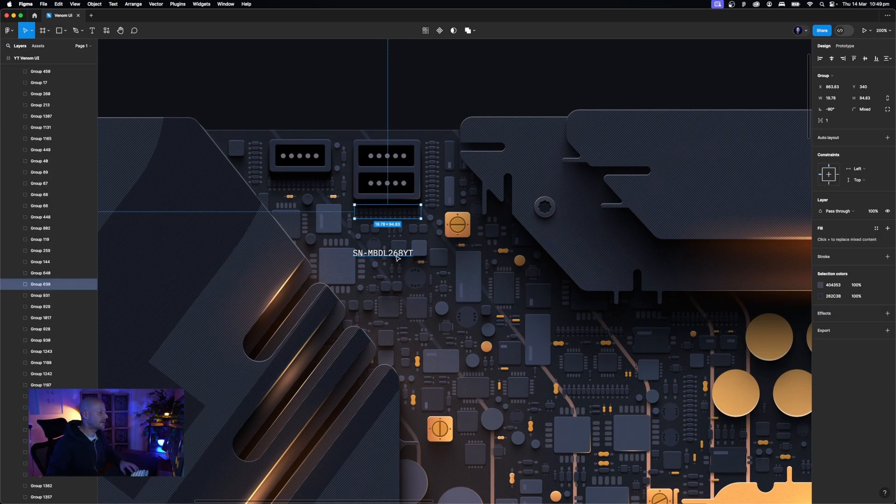
left_click(401, 223)
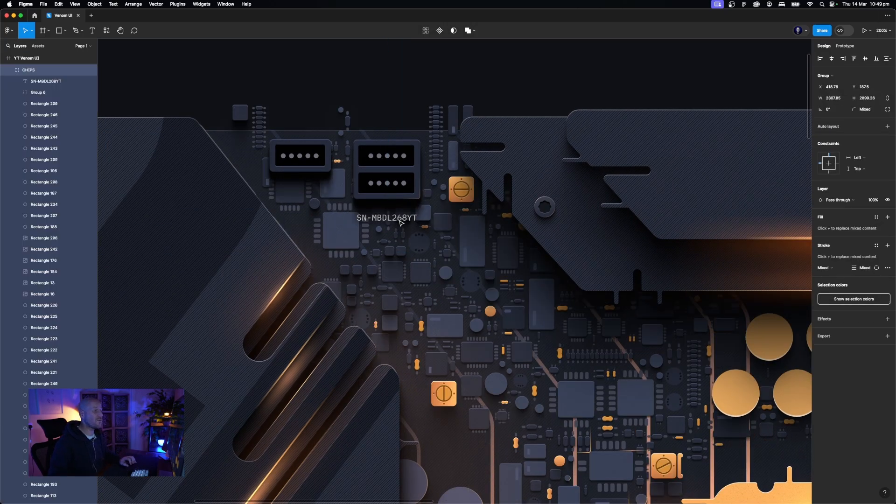
key("Escape")
left_click_drag(395, 253, 403, 217)
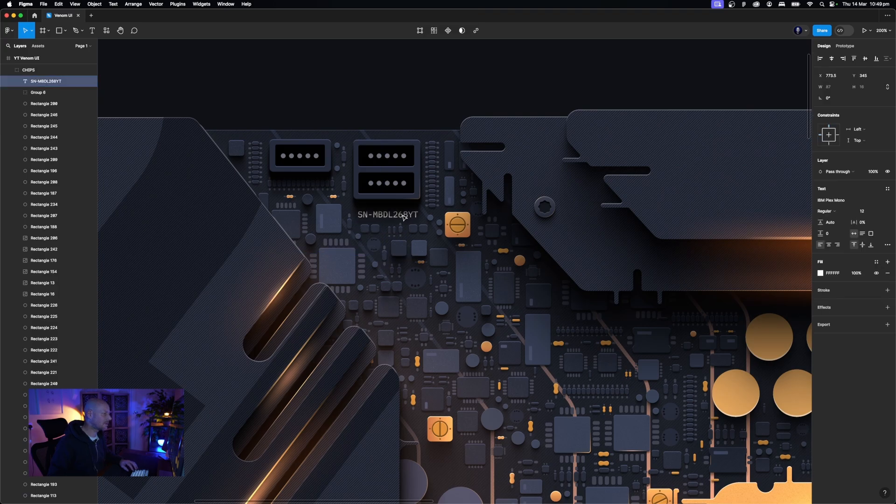
key("Up")
key("Up")
left_click_drag(403, 216, 399, 220)
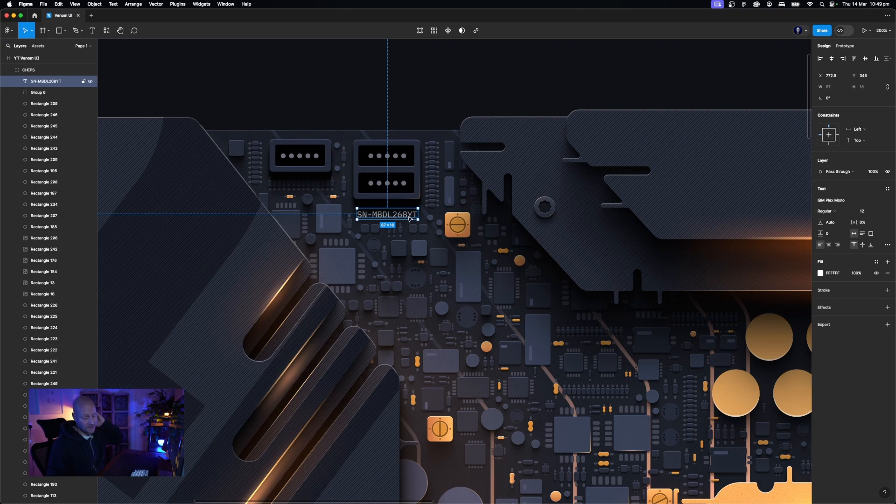
Recolor the serial label's fill to the muted blue-grey 6B7288, starting from a document color
scroll(807, 259, "right", 1)
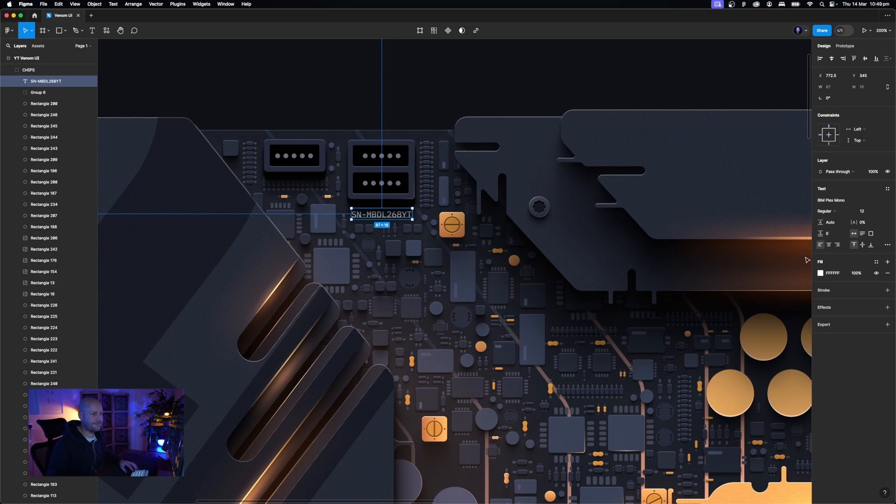
left_click(820, 273)
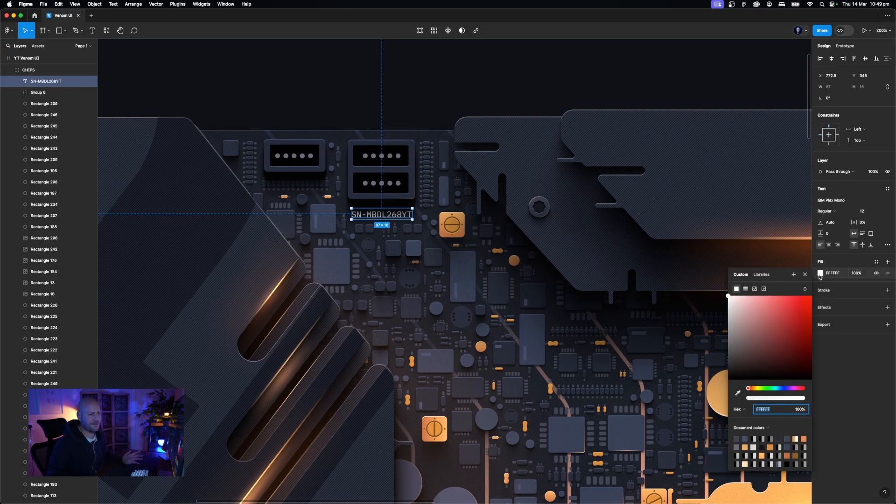
left_click(747, 439)
left_click_drag(760, 353, 746, 340)
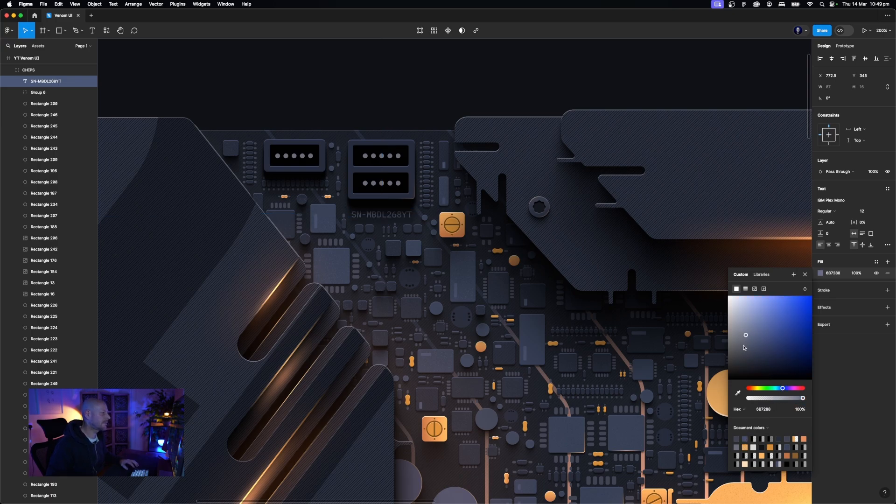
left_click(352, 84)
Duplicate the serial label and place the copy along the diagonal copper trace below the left capacitor column, rotated to about 52.42°
key("super+minus")
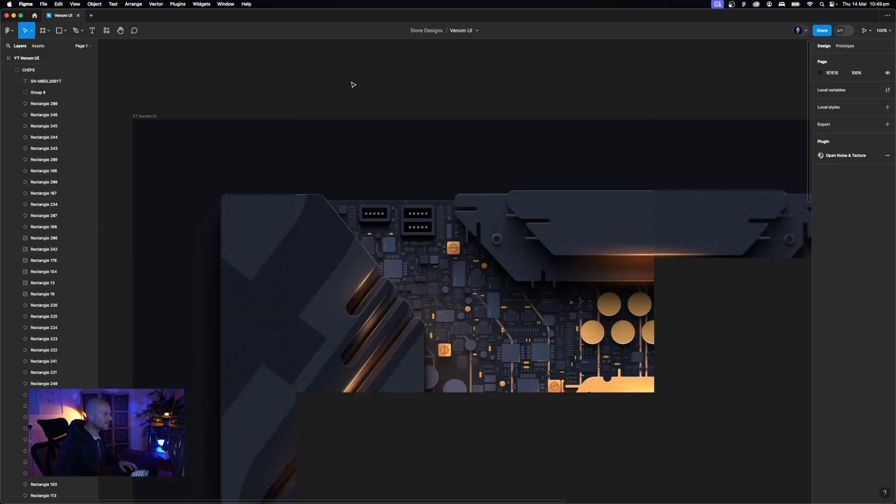
left_click_drag(539, 264, 277, 141)
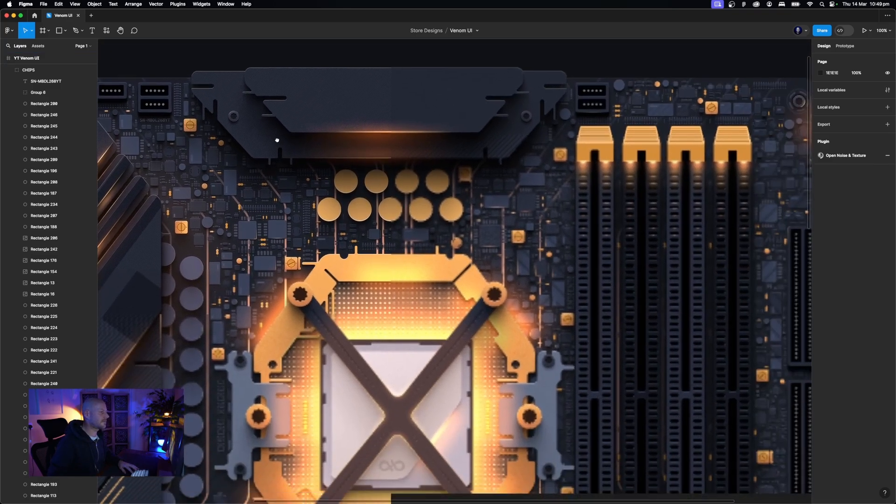
left_click(155, 120)
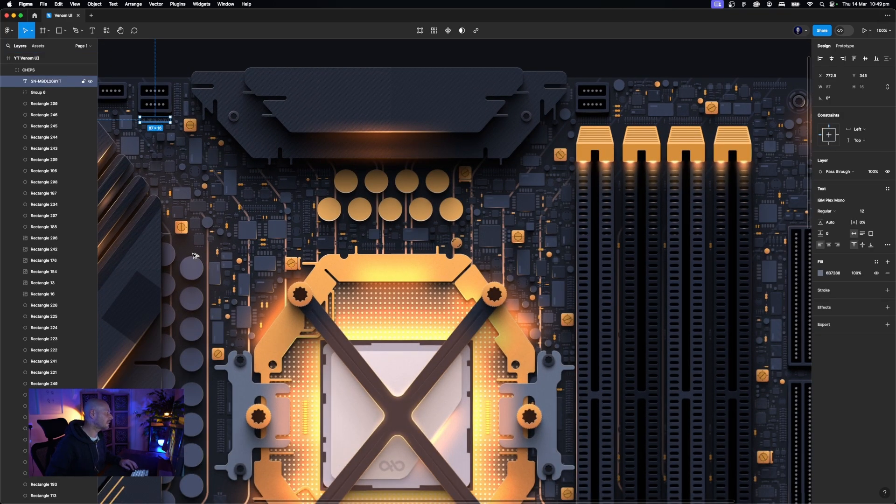
left_click_drag(196, 256, 220, 296)
scroll(259, 290, "down", 5)
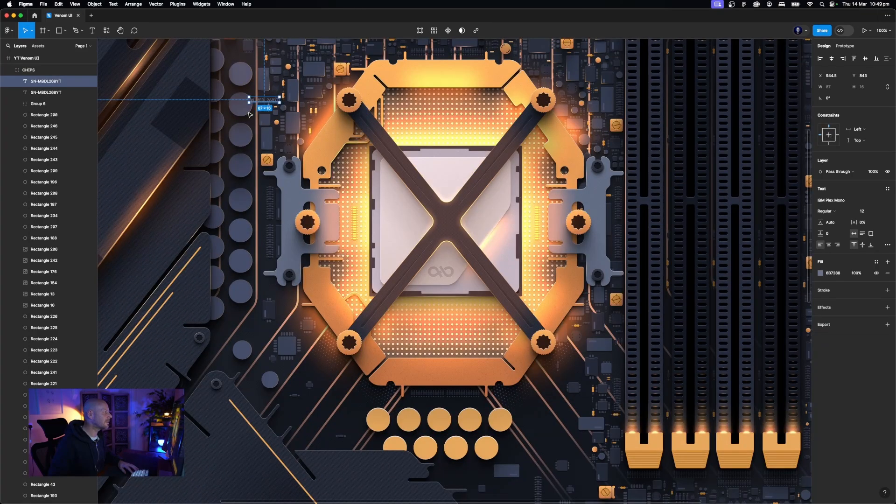
left_click_drag(261, 104, 247, 318)
key("super+equal")
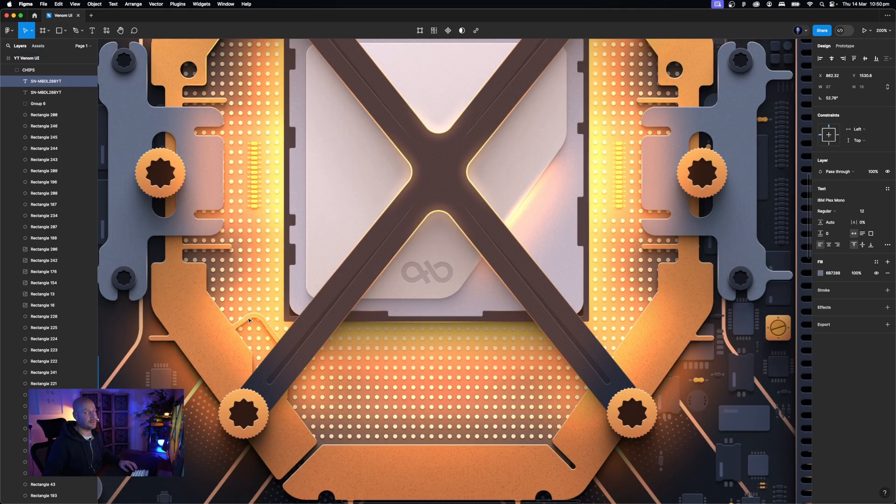
scroll(261, 304, "left", 5)
scroll(262, 303, "down", 3)
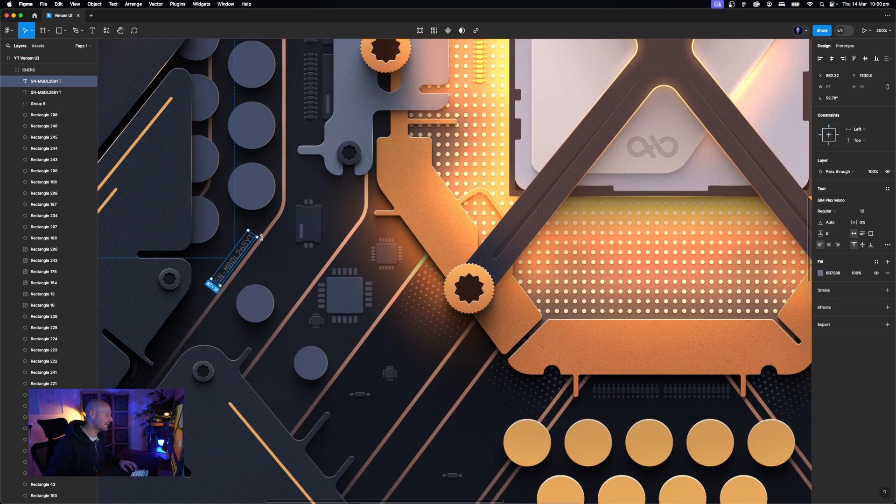
left_click_drag(261, 238, 262, 239)
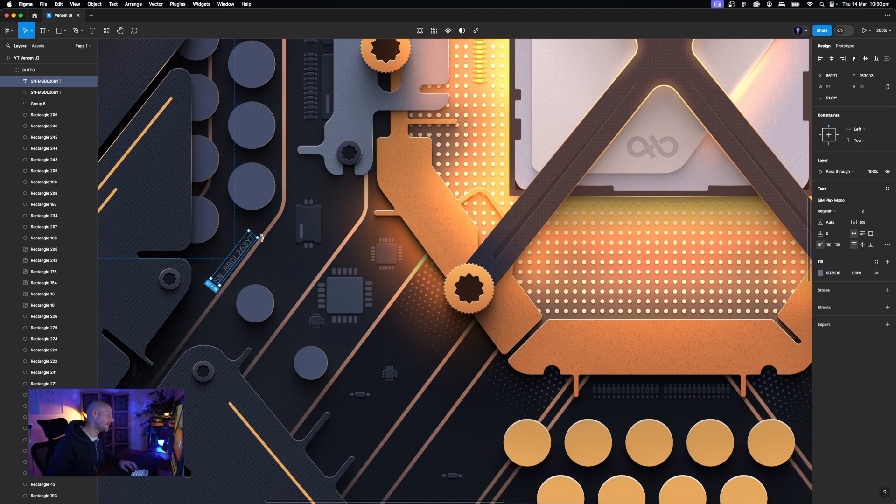
Replace the rotated copy's text with "designloom.co"
key("Return")
type("d")
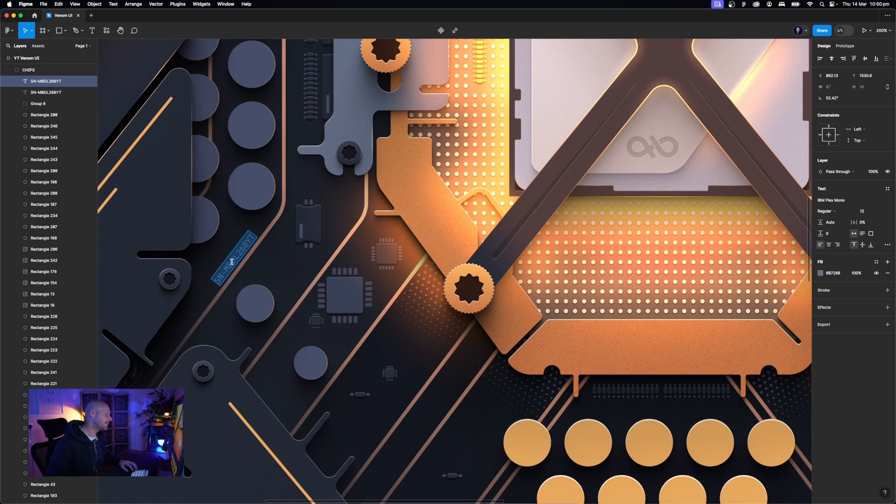
type("esig")
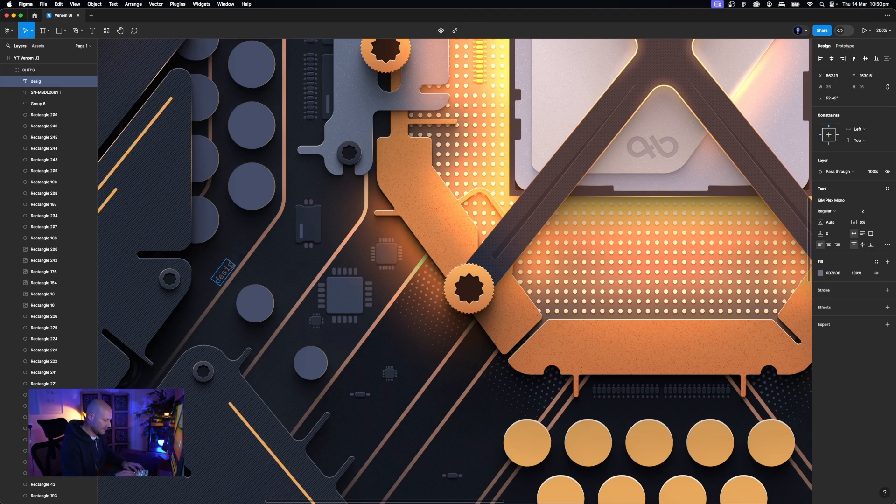
type("nloom.co")
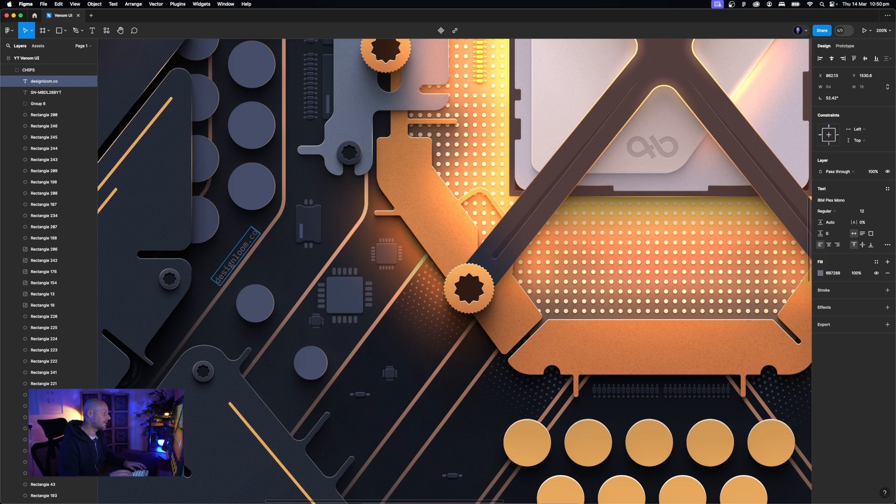
key("Escape")
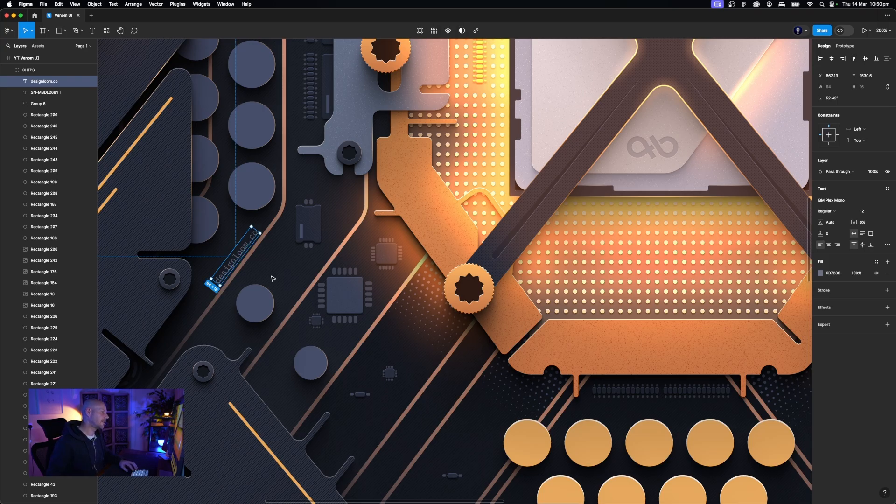
key("Escape")
Duplicate the designloom.co label, place the copy just above the lower vented heatsink at about X 1854, Y 2115, and set its rotation to 0°
key("shift+0")
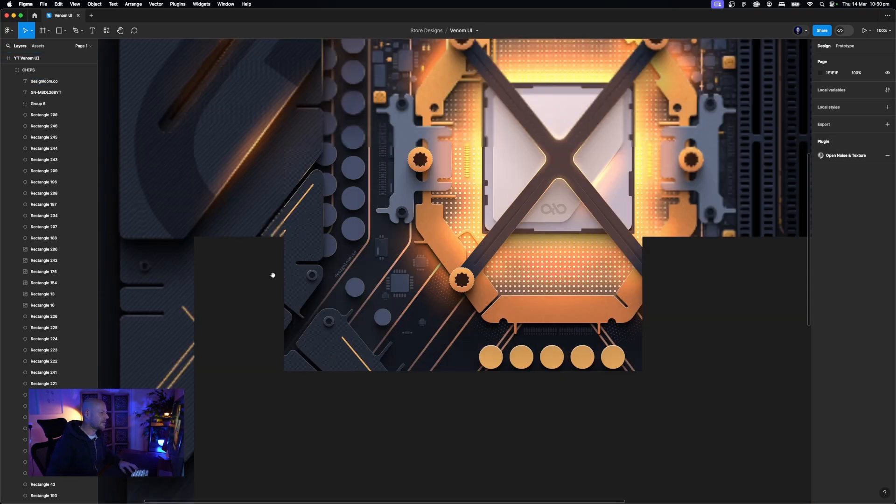
left_click_drag(272, 278, 203, 192)
left_click(200, 193)
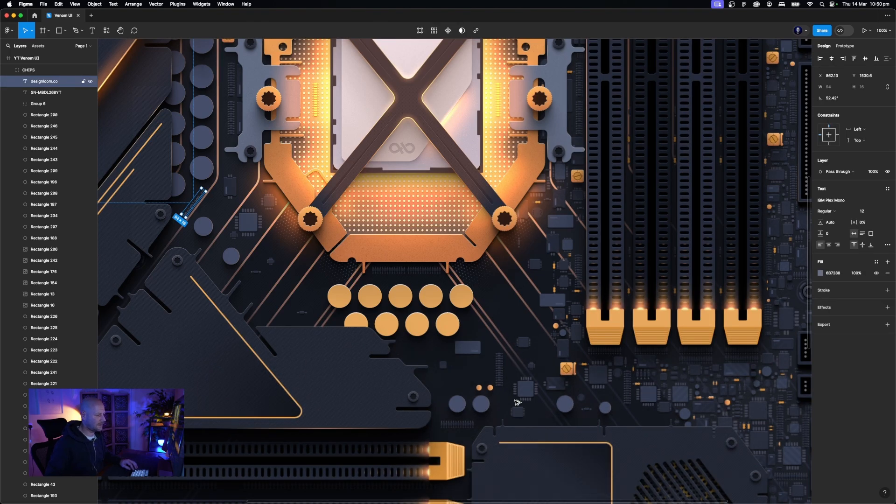
left_click_drag(196, 205, 516, 400)
left_click_drag(507, 301, 373, 183)
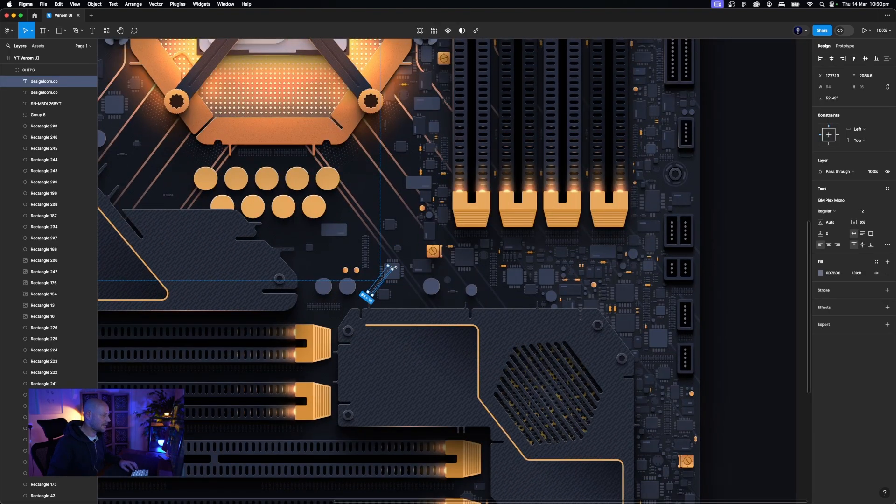
left_click_drag(396, 268, 420, 308)
Replace the text of the label just above the lower vented heatsink with "Quantum Core X9"
double_click(415, 304)
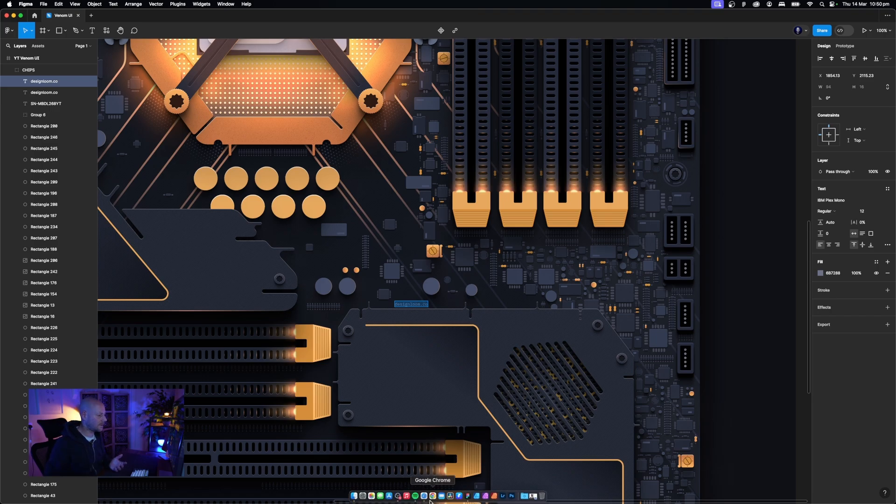
left_click(428, 501)
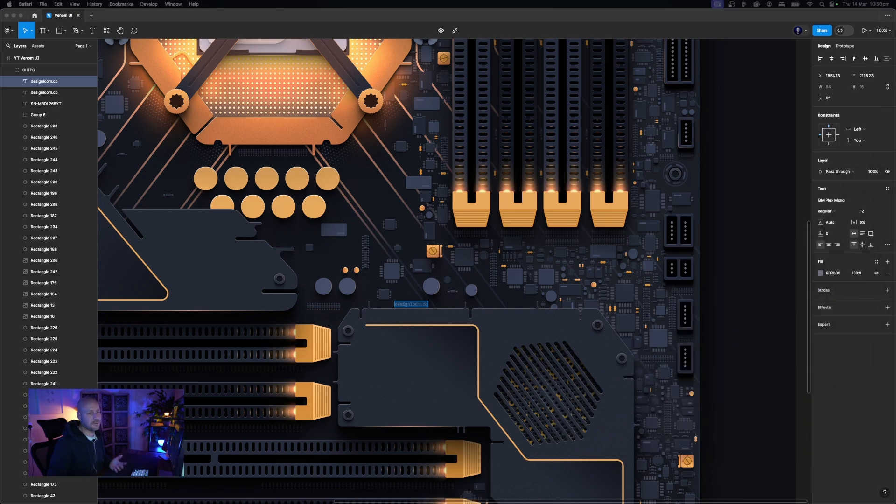
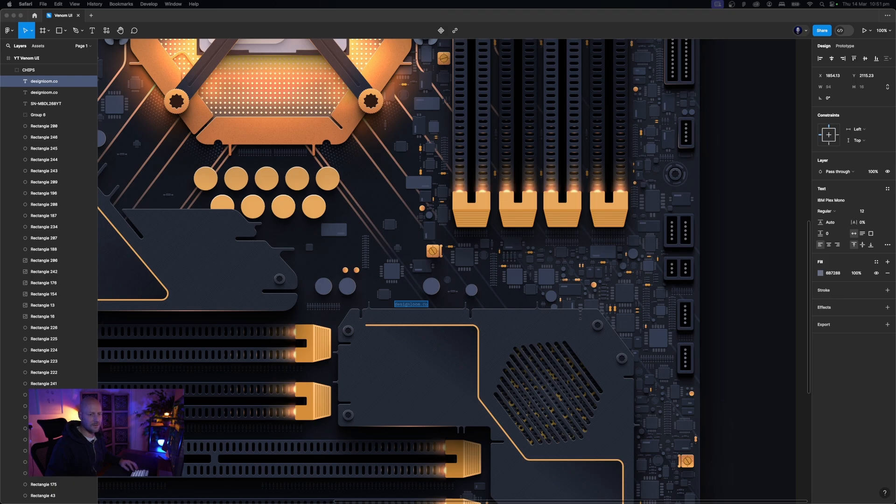
left_click(405, 306)
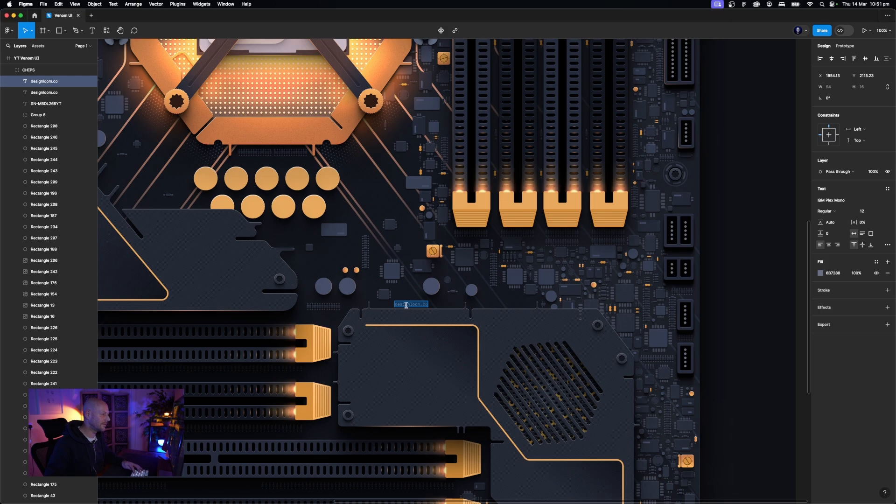
type("QuantumCore X9")
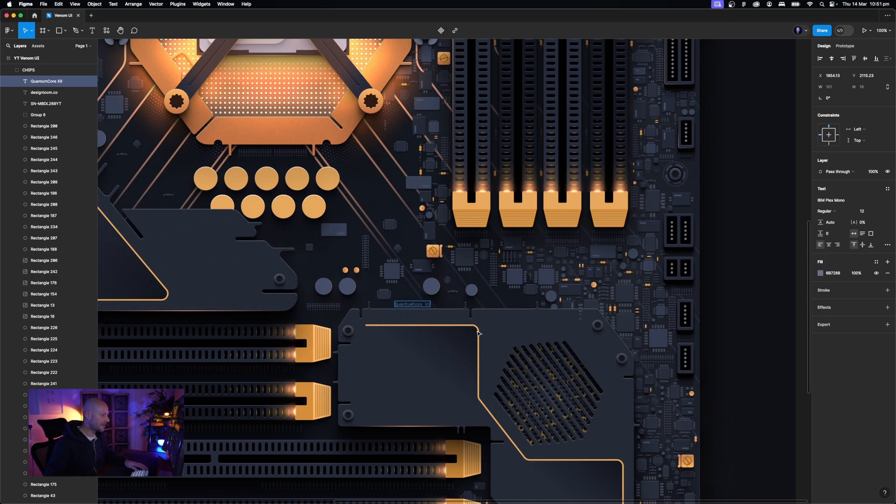
key("Escape")
double_click(415, 305)
left_click(413, 305)
key("Escape")
left_click(447, 304)
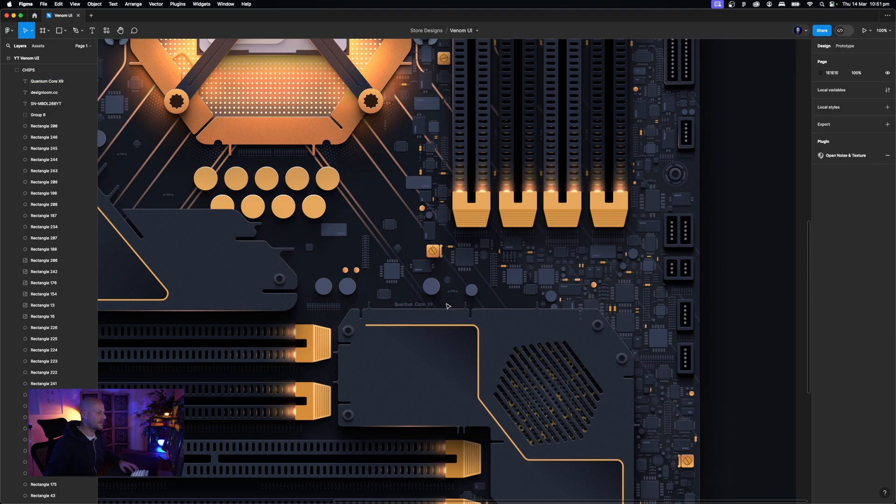
Duplicate the Quantum Core X9 label and place the copy along the board's left edge at about X 325, Y 2413, rotated to 90°
left_click_drag(445, 305, 153, 247)
left_click(643, 233)
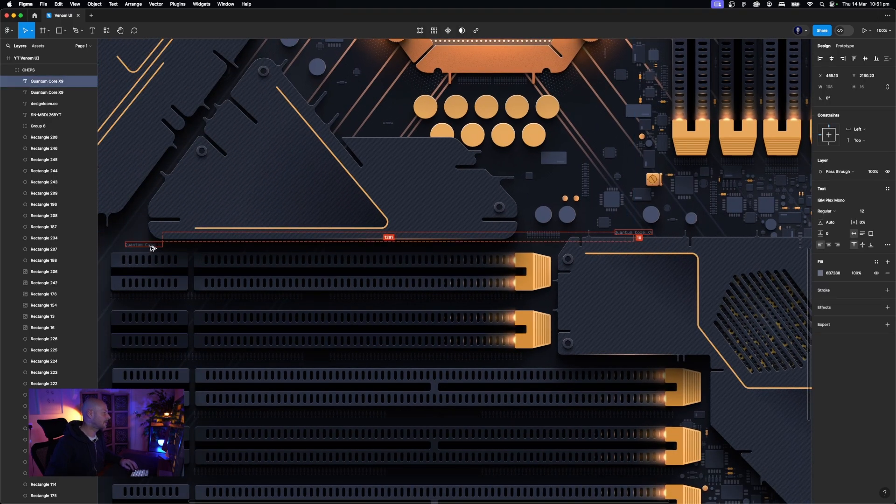
left_click_drag(277, 245, 504, 187)
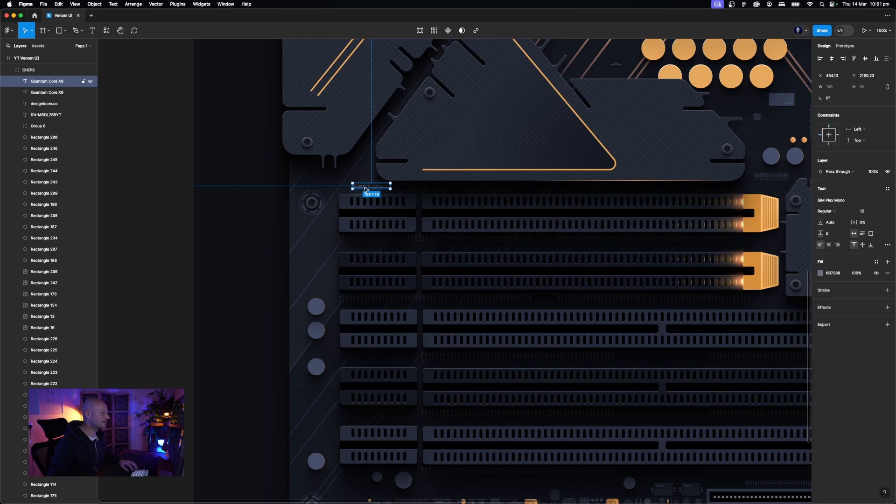
left_click_drag(365, 188, 320, 272)
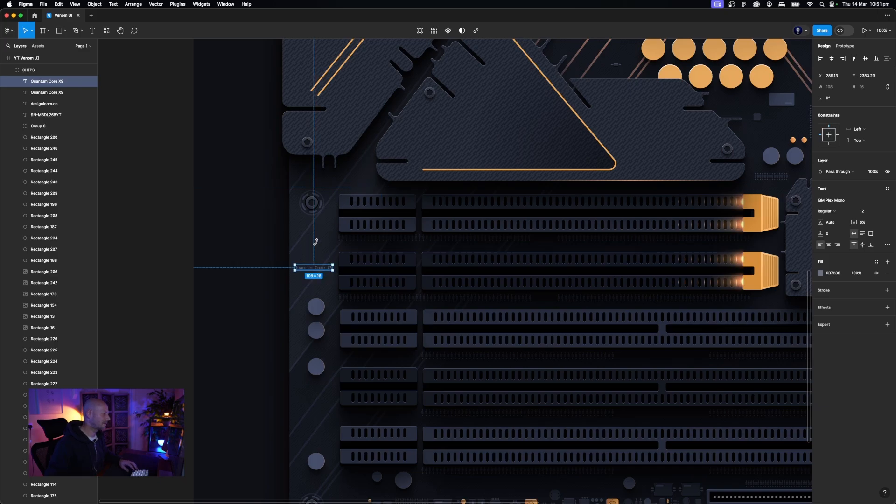
mouse_move(316, 242)
left_mouse_down()
mouse_move(314, 263)
mouse_move(315, 232)
left_mouse_up()
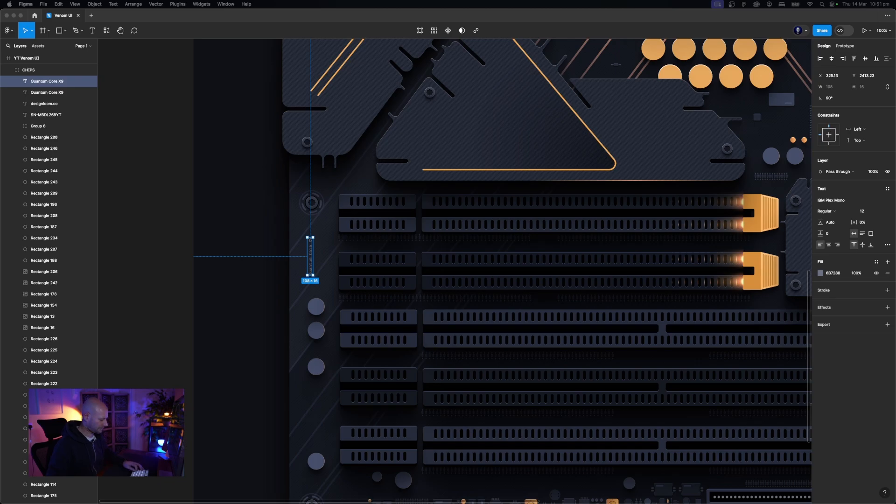
Replace the vertical copy's text with "MB890-VWX567-123"
scroll(572, 289, "down", 2)
double_click(302, 260)
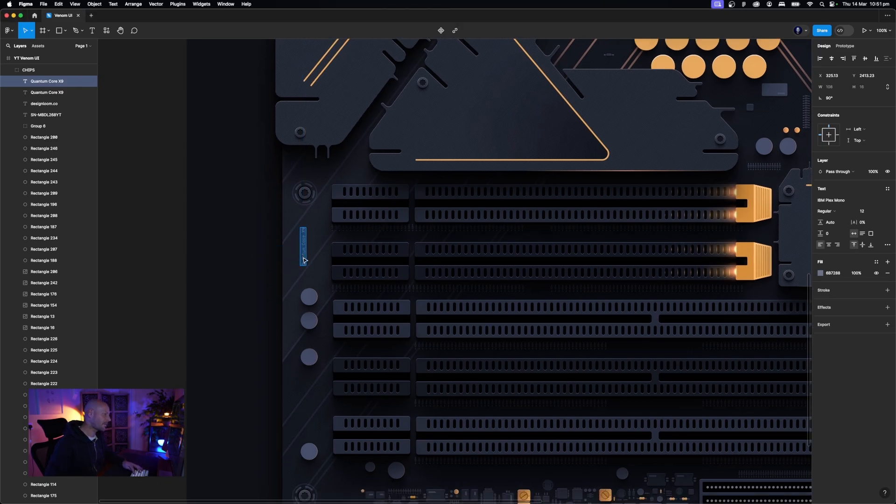
type("MB890-VWX567-123")
key("Escape")
left_click(231, 283)
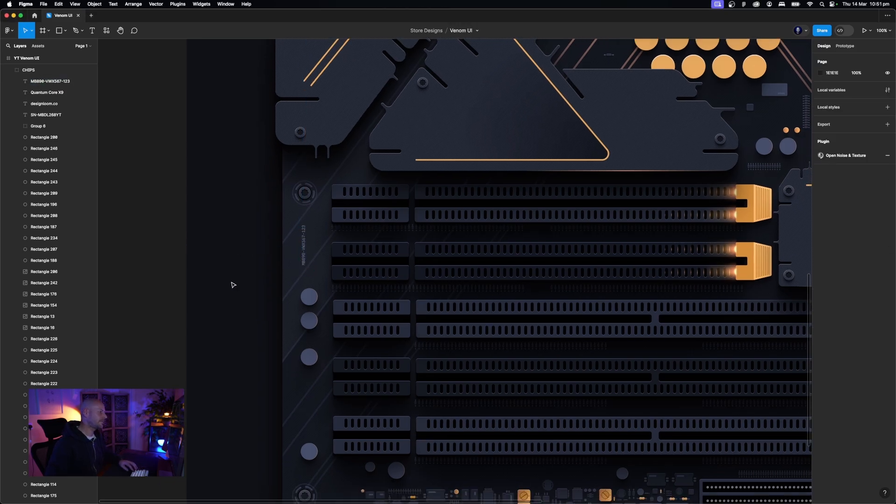
Examine the whole motherboard at 50% zoom to judge the new labels and overall detail, with the CHIPS group collapsed
key("super+minus")
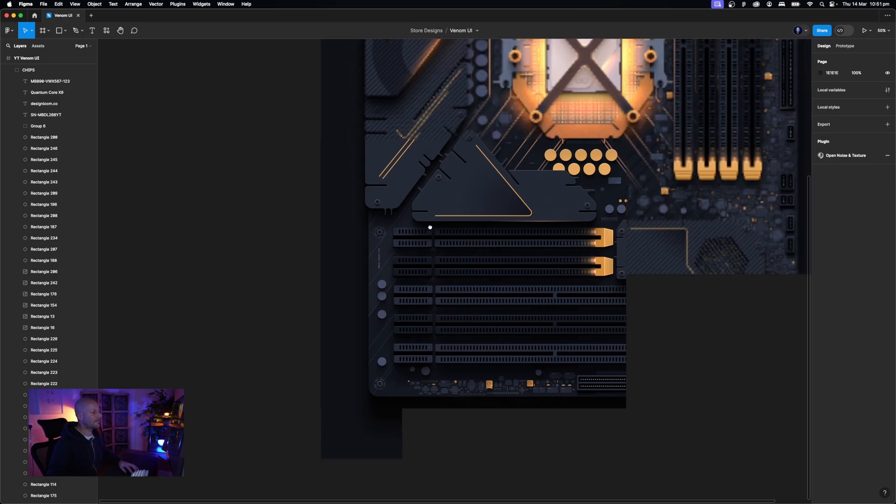
left_click_drag(401, 215, 277, 263)
scroll(277, 263, "up", 4)
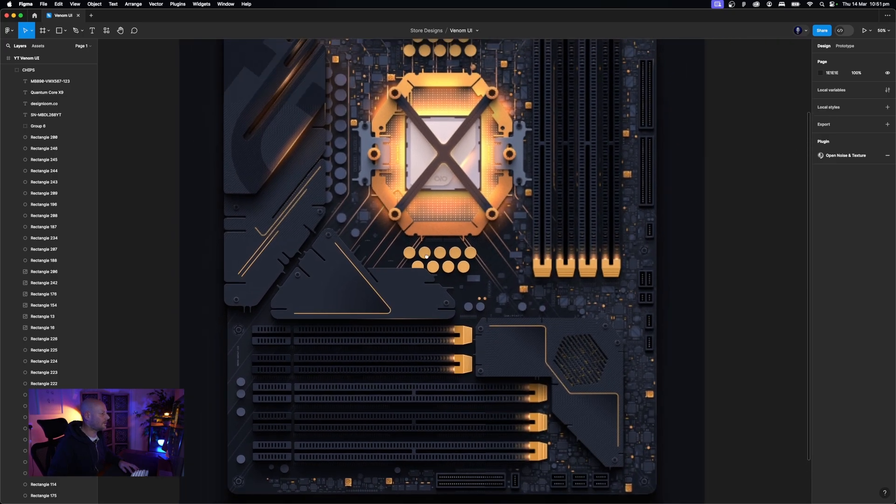
scroll(426, 256, "up", 6)
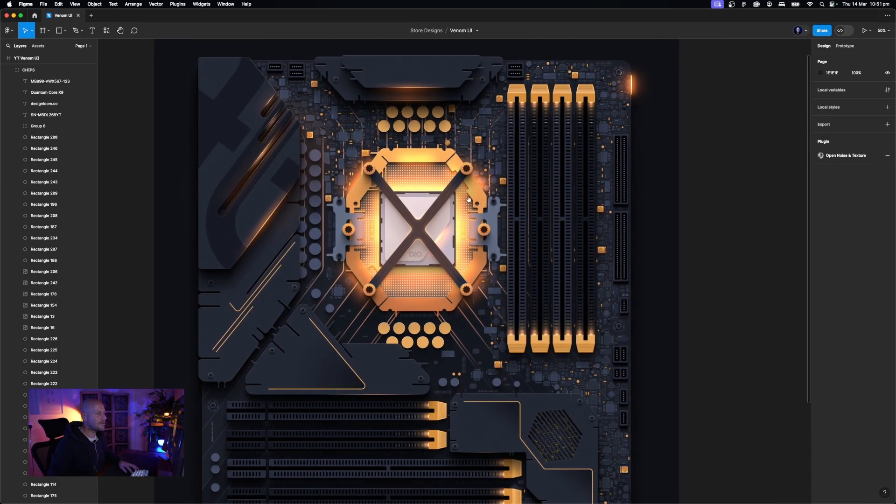
mouse_move(468, 200)
left_mouse_down()
mouse_move(466, 211)
mouse_move(468, 191)
left_mouse_up()
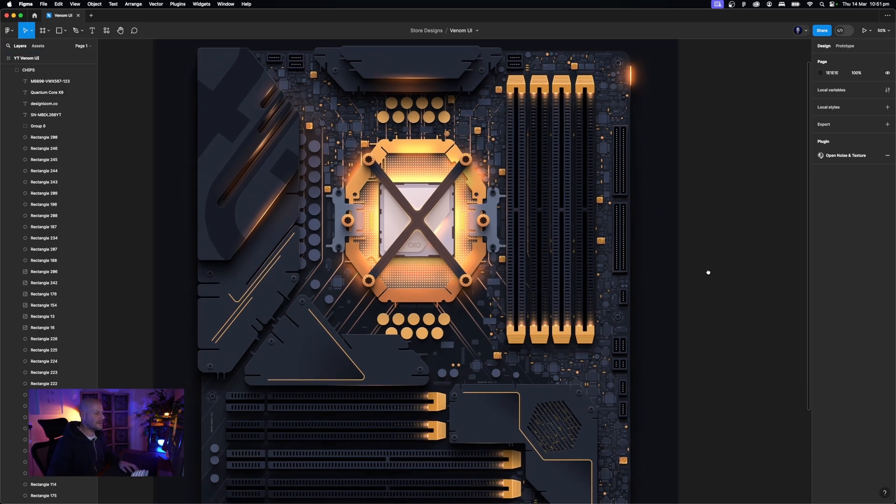
left_click_drag(708, 272, 719, 258)
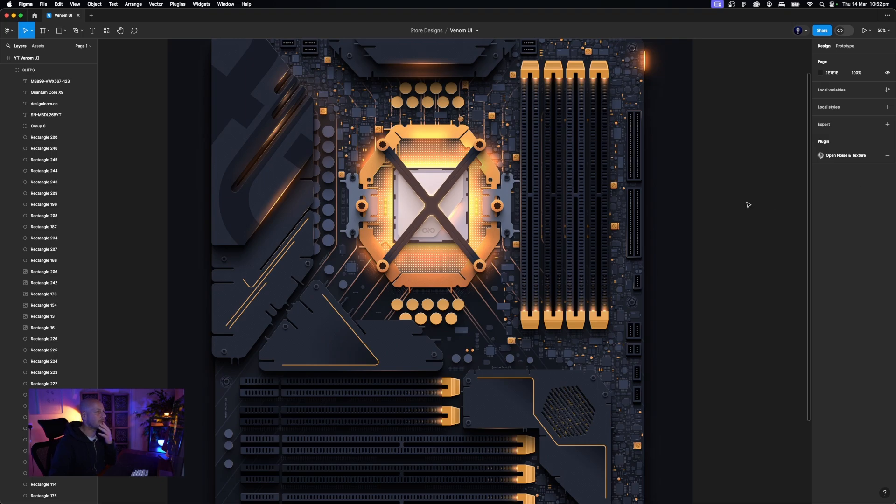
scroll(745, 203, "up", 2)
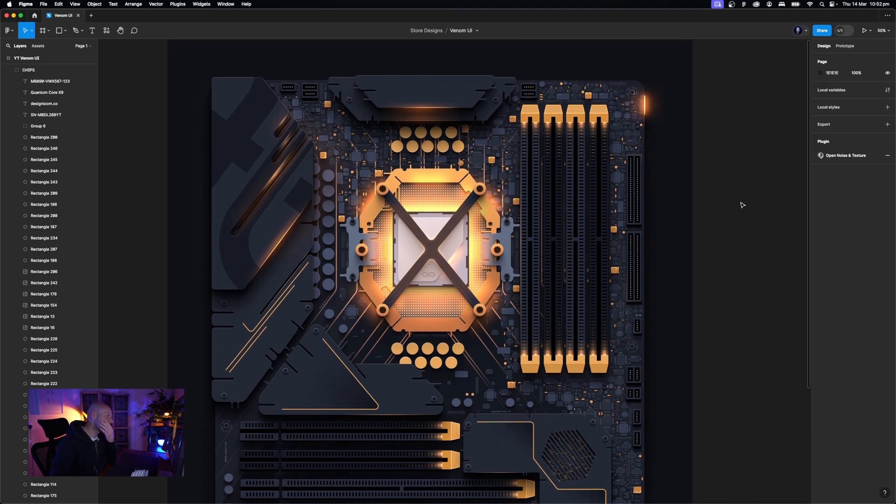
scroll(742, 206, "up", 2)
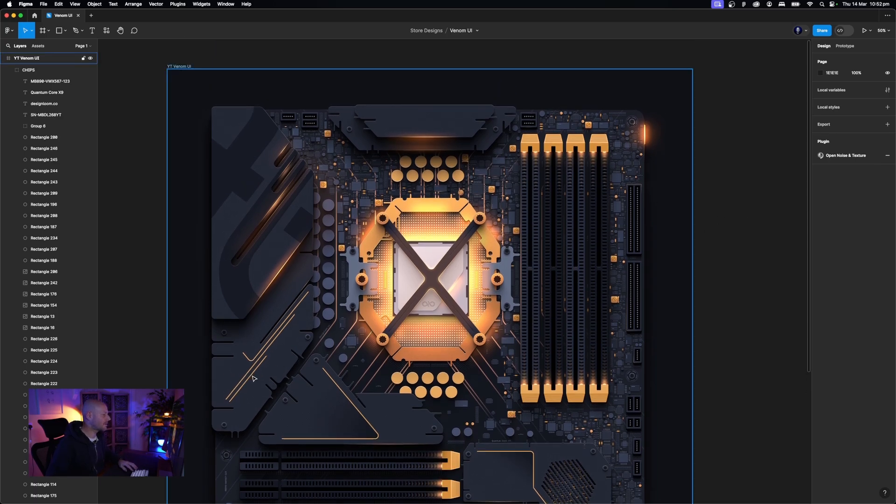
left_click(8, 70)
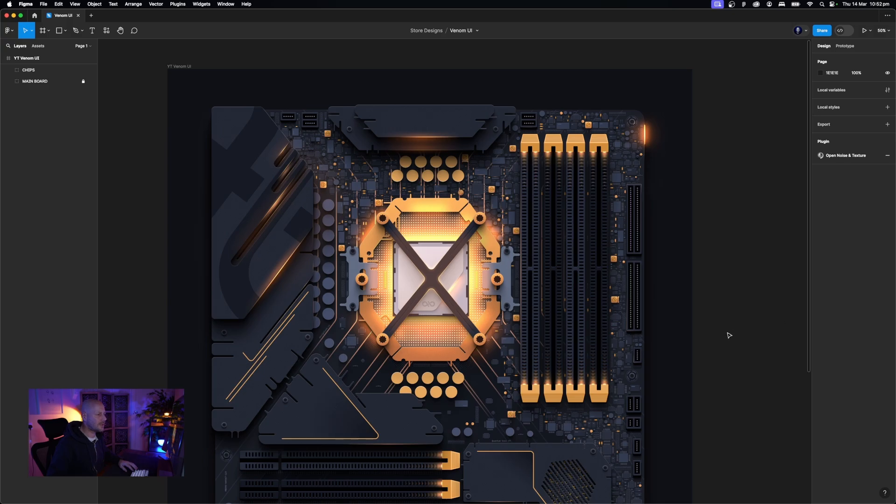
scroll(729, 335, "down", 7)
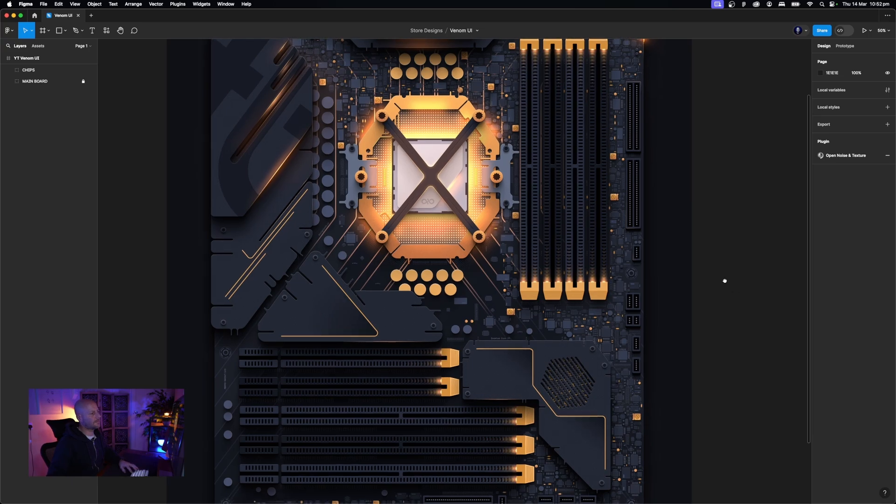
scroll(722, 262, "down", 4)
scroll(695, 262, "up", 3)
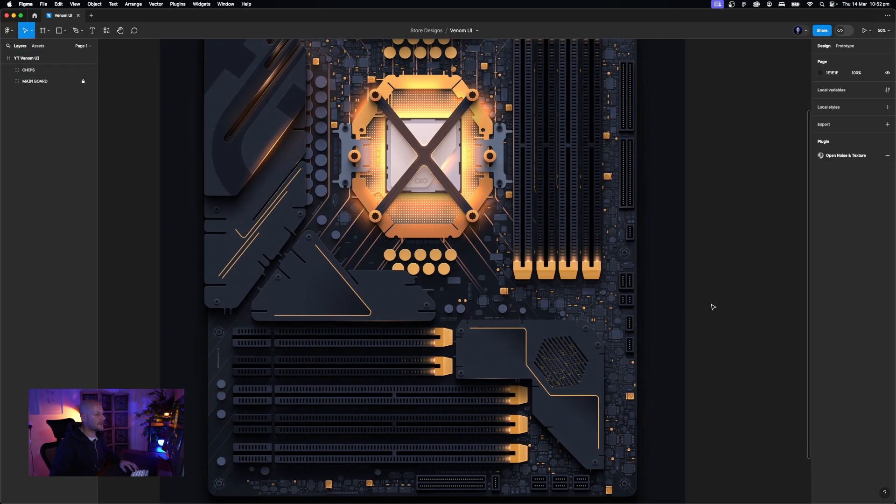
scroll(703, 280, "down", 3)
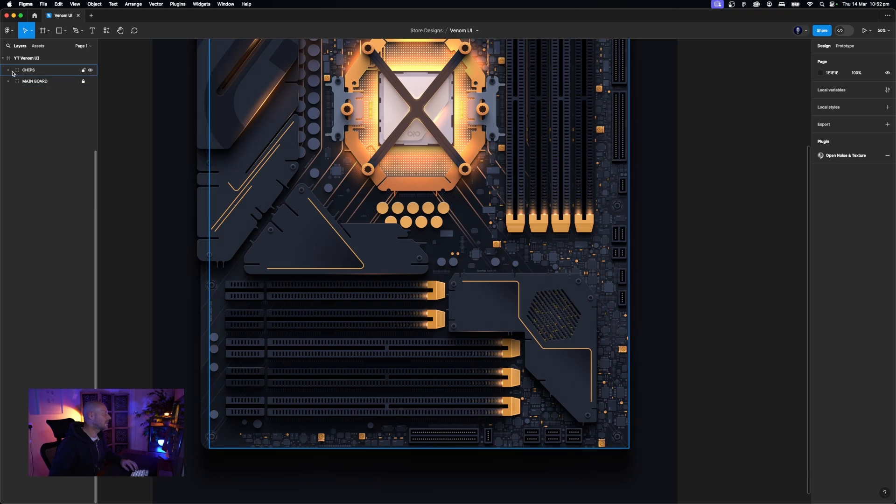
Collapse the CHIPS group and unlock and expand the DETAILS group
left_click(9, 70)
left_click(35, 82)
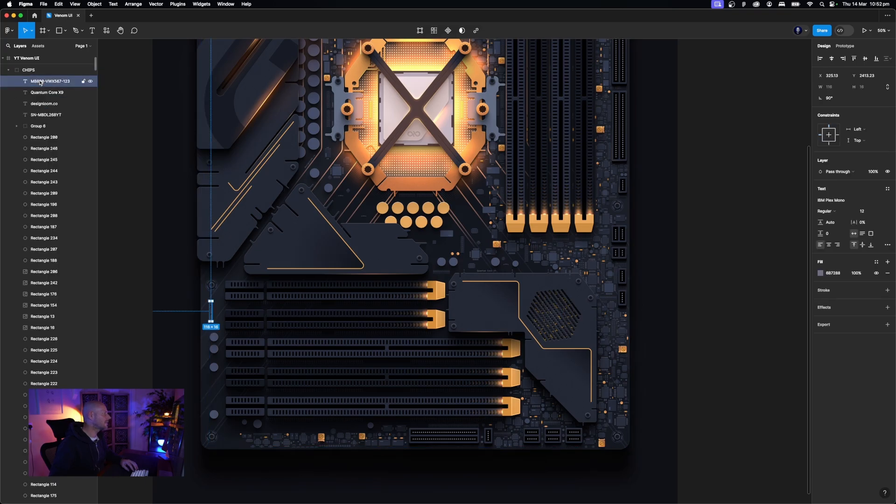
left_click(8, 70)
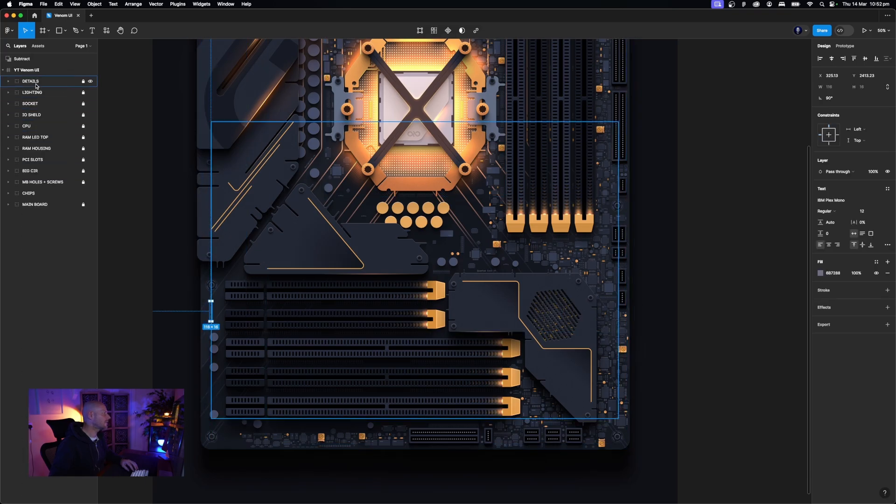
left_click(71, 82)
left_click(84, 82)
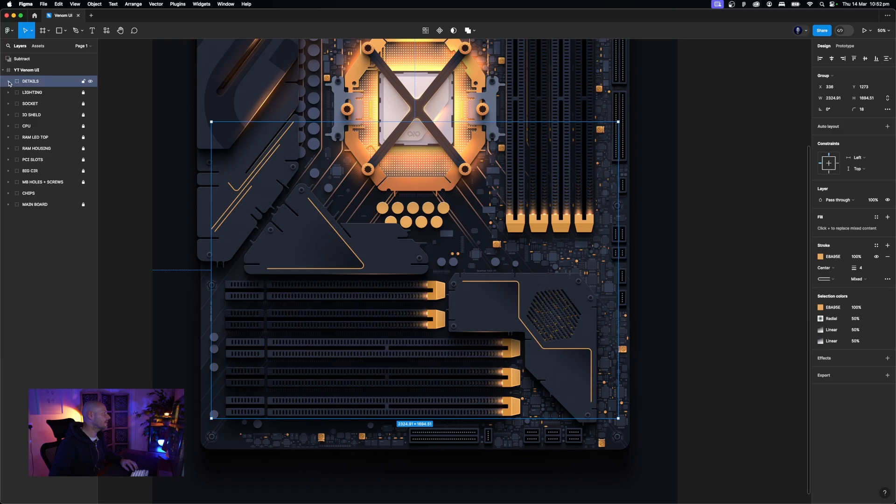
left_click(9, 83)
Try two horizontal copies of the diagonal orange accent line on the heatsink above the CPU socket, and delete both
double_click(240, 202)
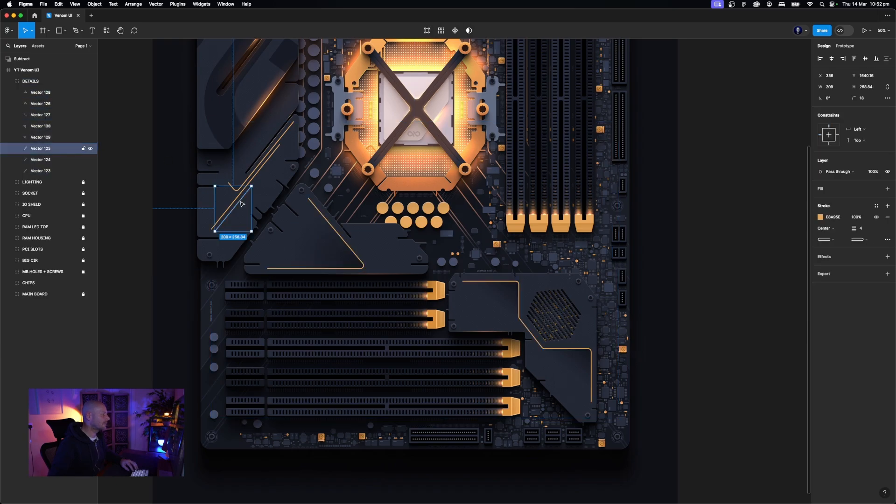
left_click_drag(240, 202, 465, 254)
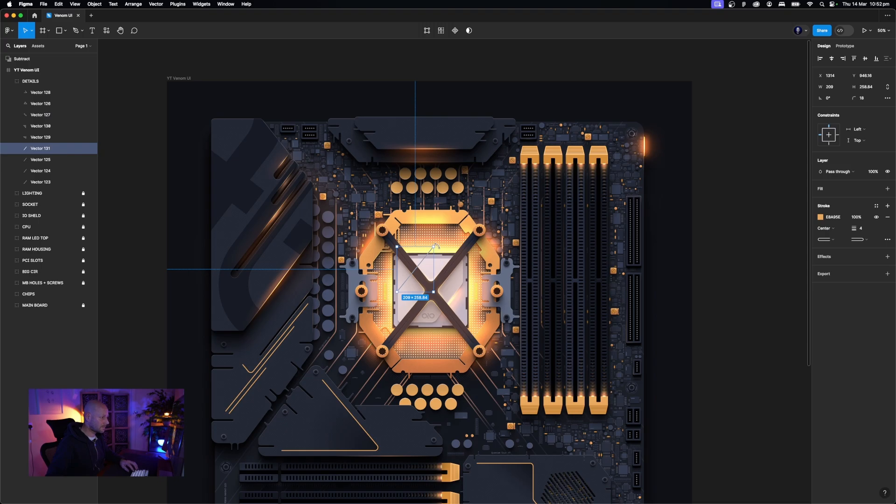
left_click_drag(445, 271, 436, 145)
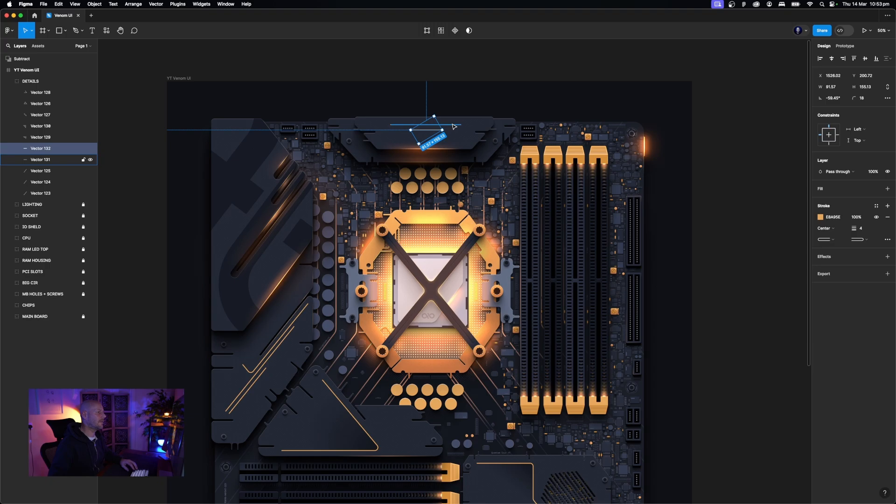
left_click(453, 126, "shift")
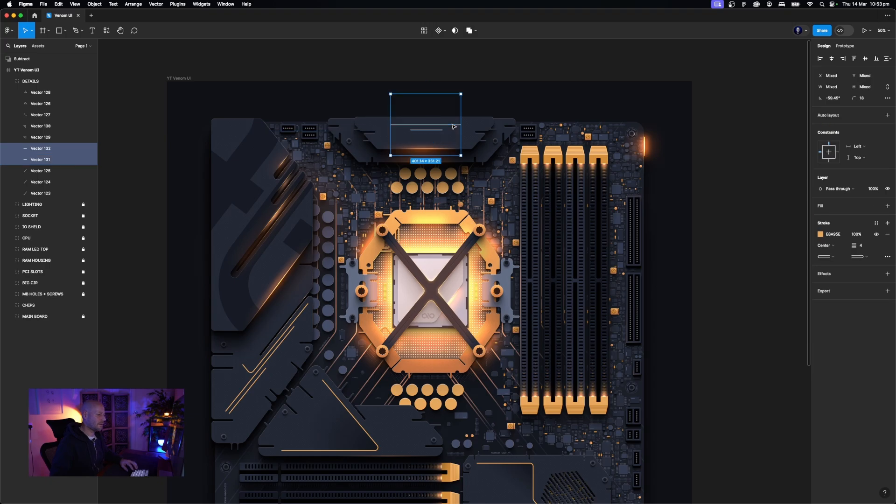
key("Delete")
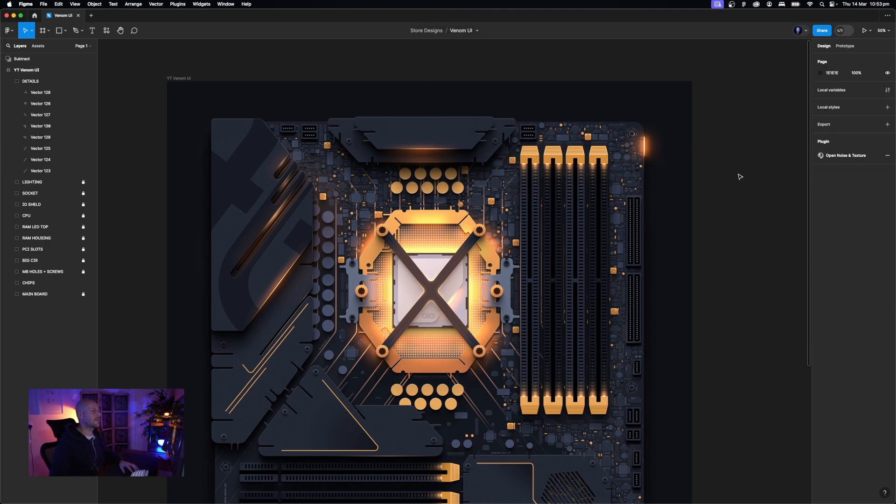
Add an orange "PCIe DLYT 1TB" text label at size 54 to the DETAILS group, on the heatsink directly above the PCI slots
scroll(720, 182, "down", 1)
left_click(8, 81)
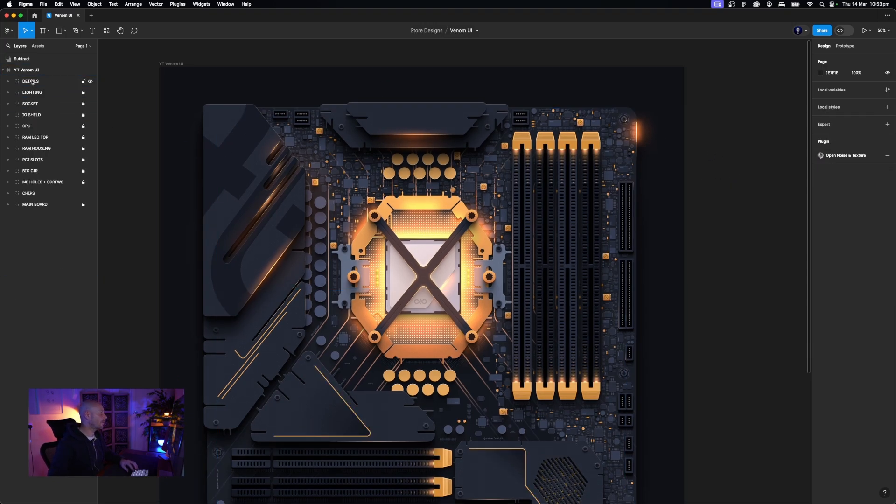
left_click(32, 82)
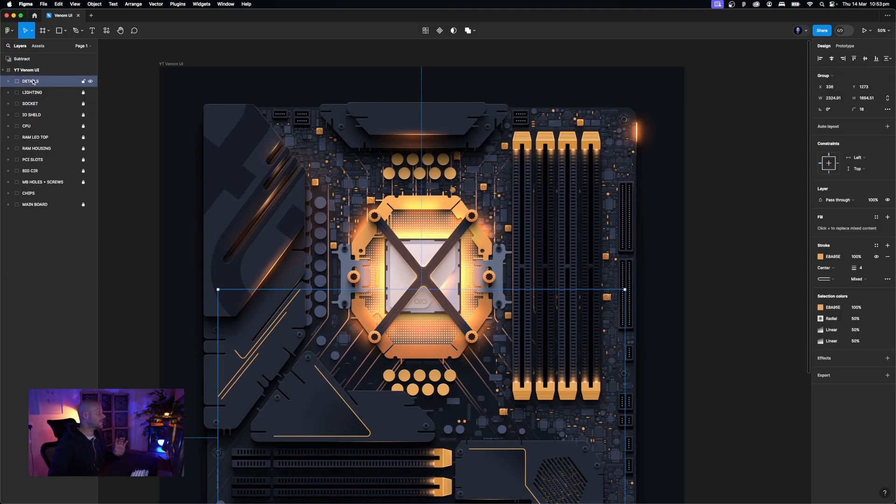
left_click(92, 32)
scroll(381, 282, "down", 6)
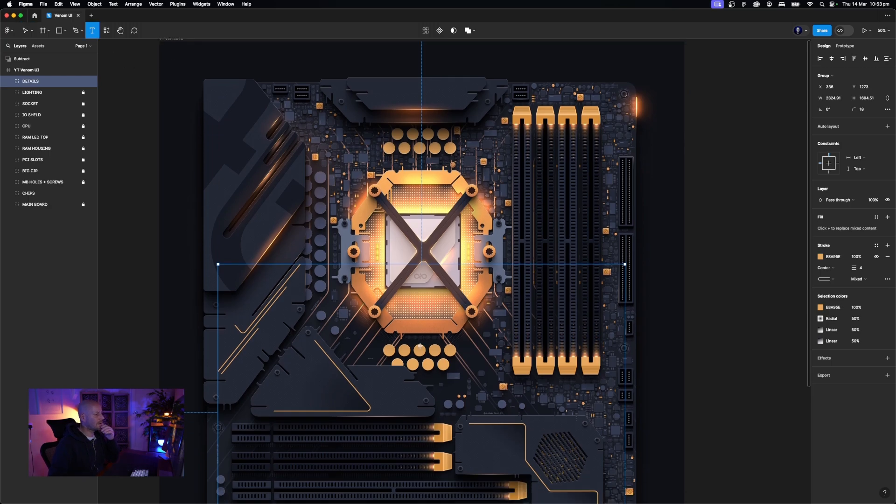
left_click(383, 285)
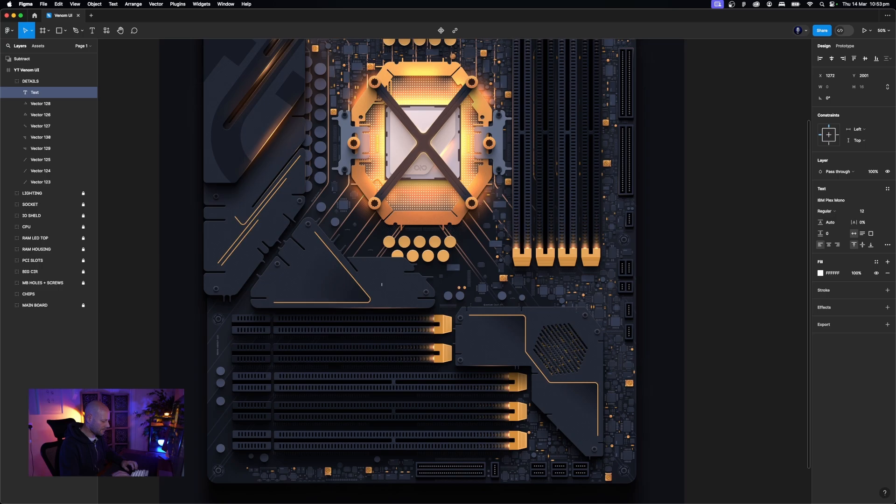
type("M.2")
key("Escape")
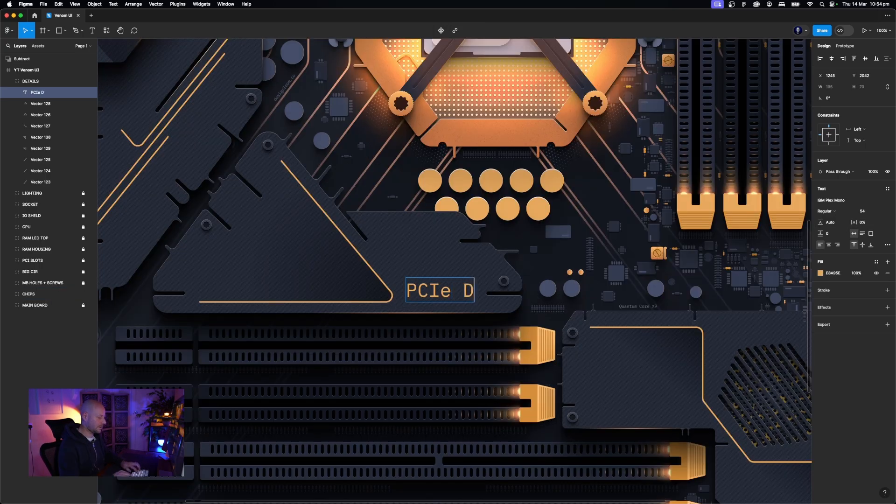
type("L")
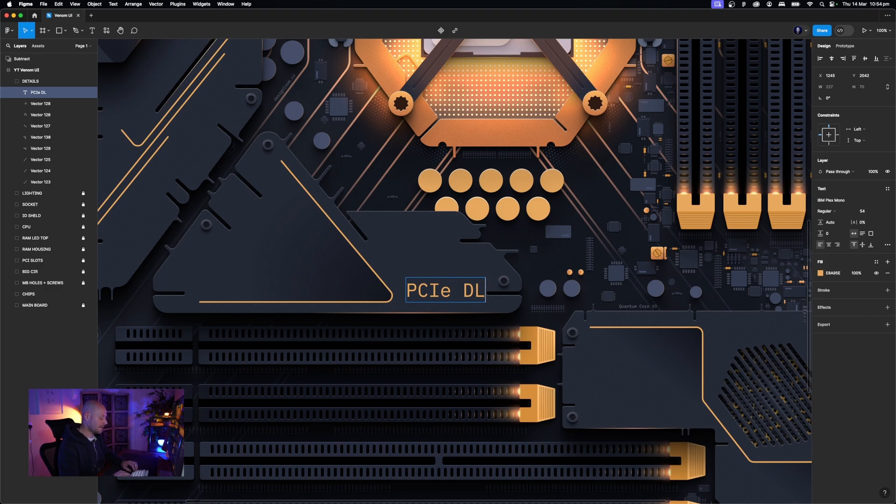
type("YT")
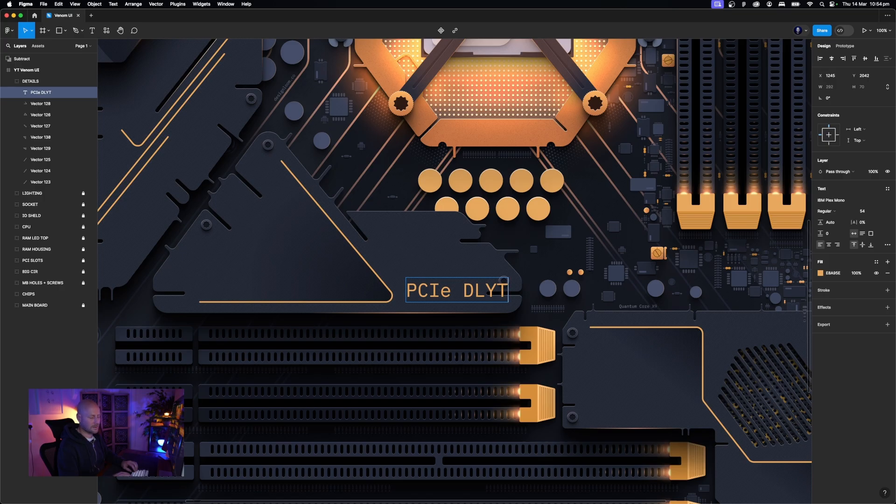
type("1T")
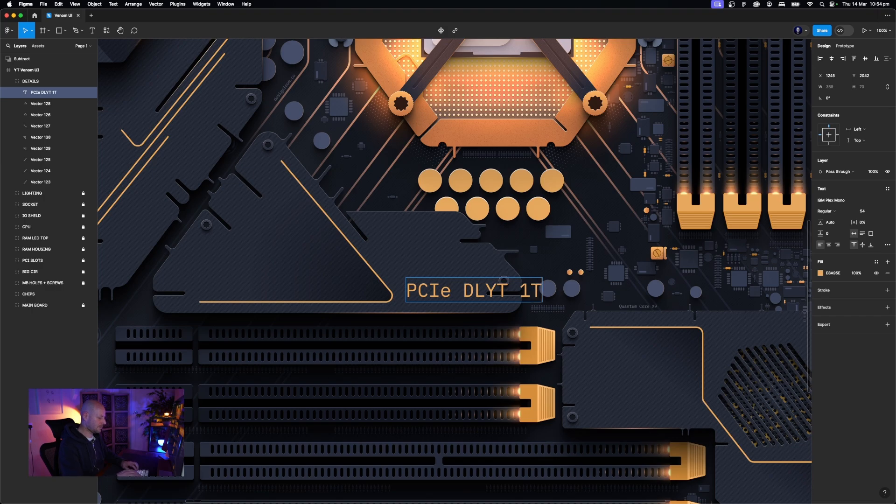
type("B")
key("Escape")
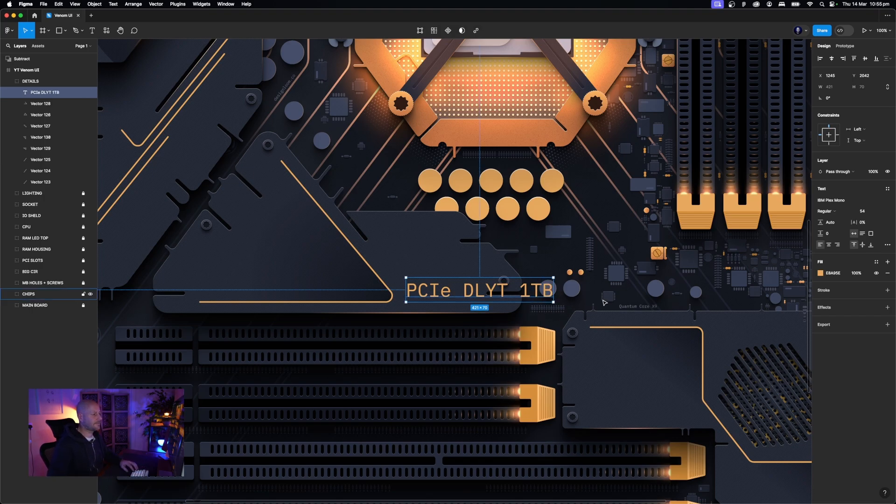
Recolour the "PCIe DLYT 1TB" label to the muted blue 464E6A document colour and set its font size to 24
scroll(604, 303, "left", 1)
left_click(820, 273)
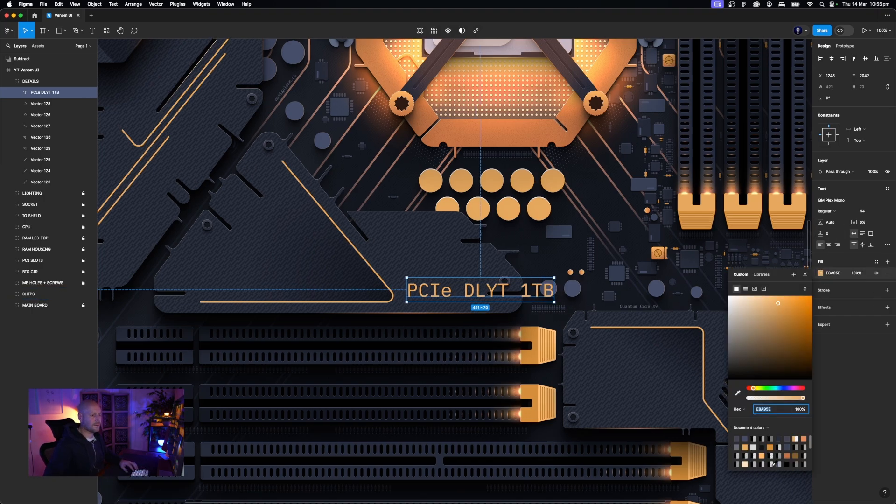
left_click(745, 439)
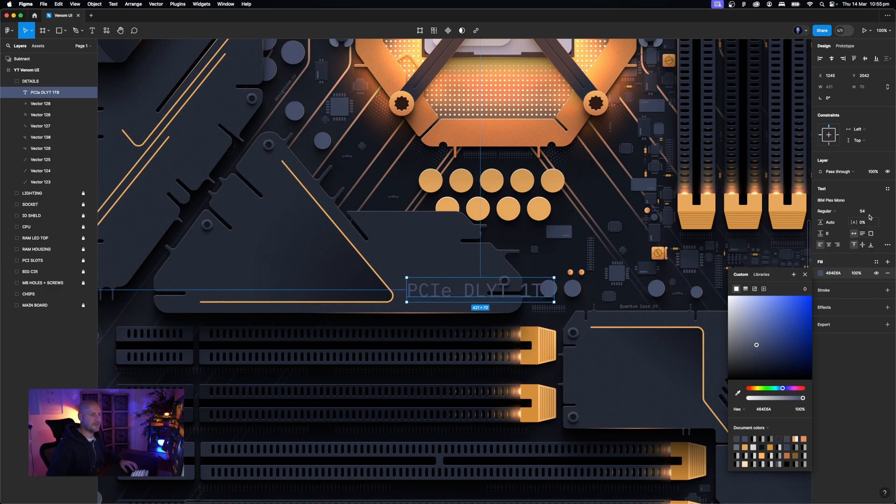
left_click(869, 215)
type("30")
key("Return")
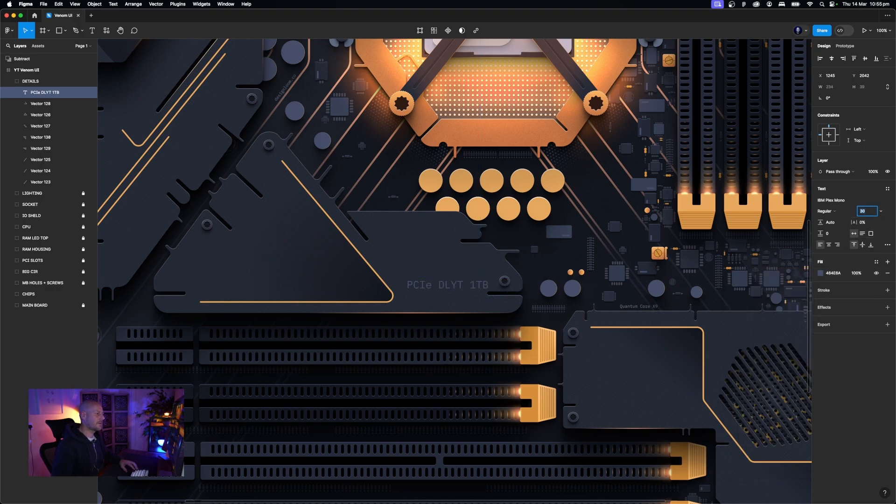
type("24")
key("Return")
scroll(441, 292, "down", 1)
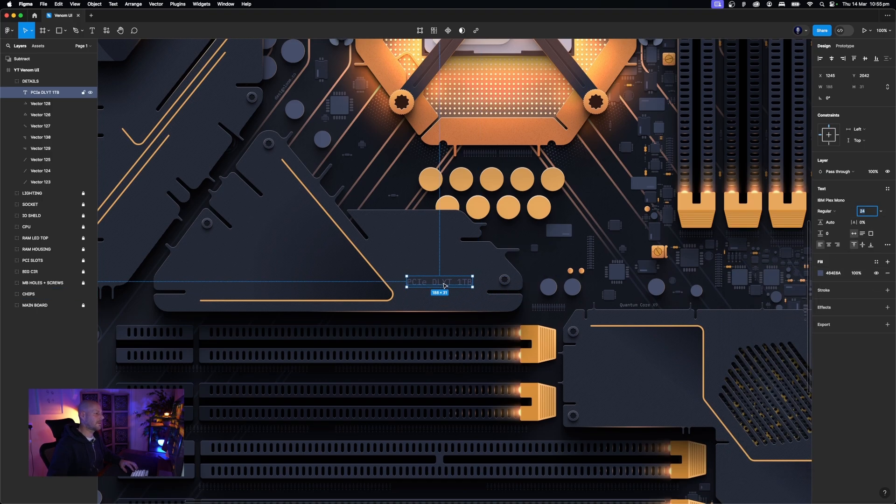
Duplicate the "PCIe DLYT 1TB" label just above itself and replace the upper copy's text with "DL268PRO"
mouse_move(444, 285)
left_mouse_down()
mouse_move(444, 298)
mouse_move(439, 276)
left_mouse_up()
double_click(439, 276)
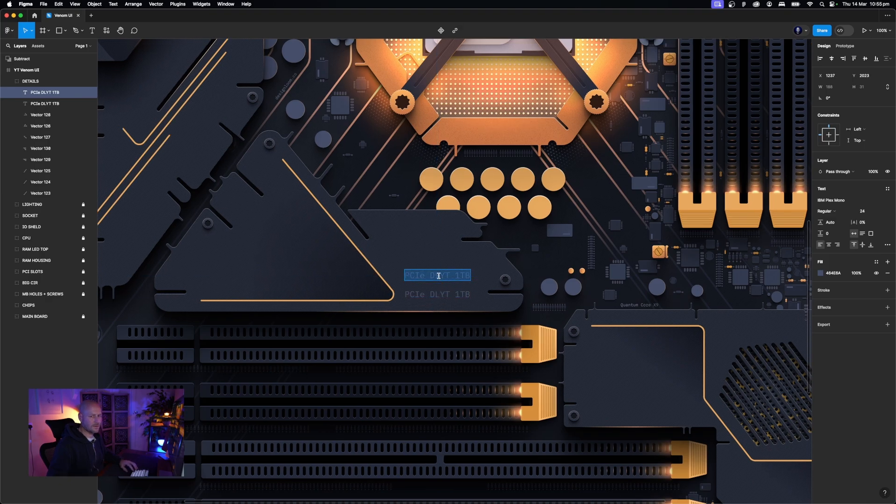
type("DL")
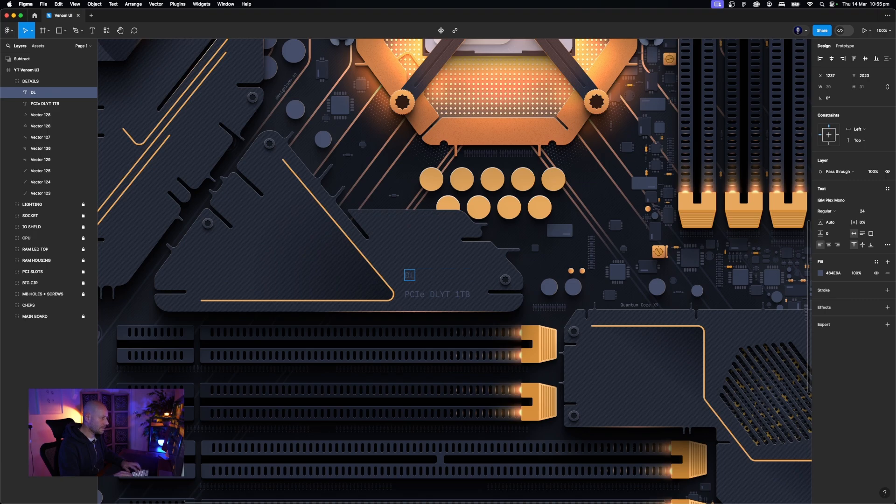
type("PRO")
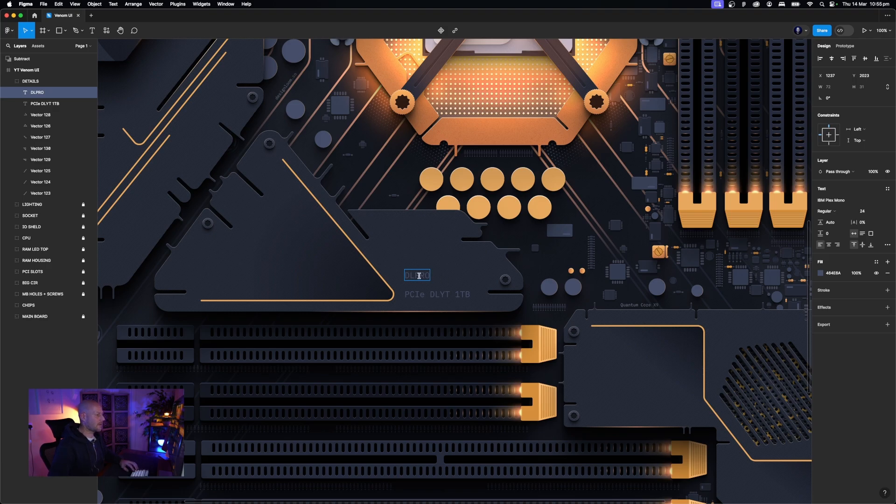
double_click(420, 279)
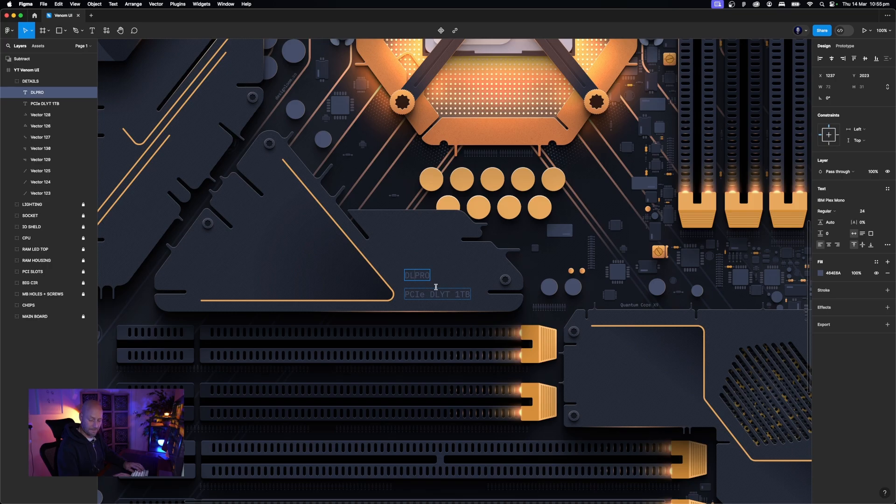
scroll(234, 212, "up", 10)
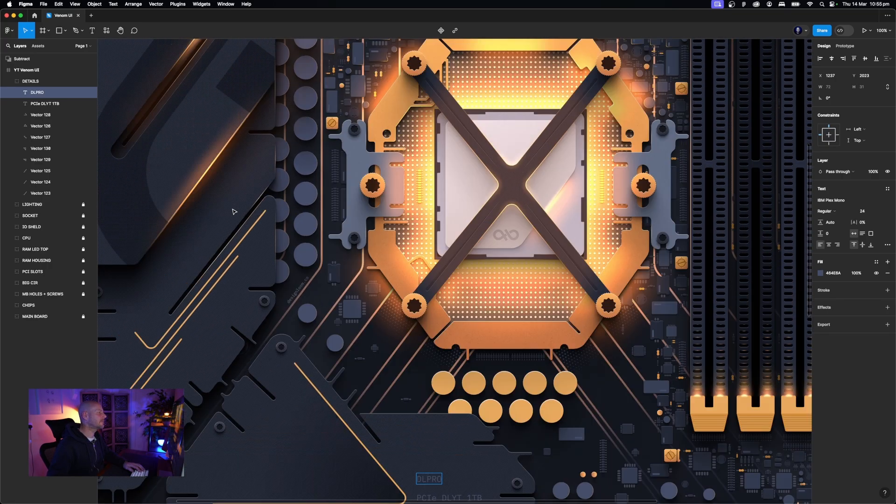
scroll(234, 211, "up", 5)
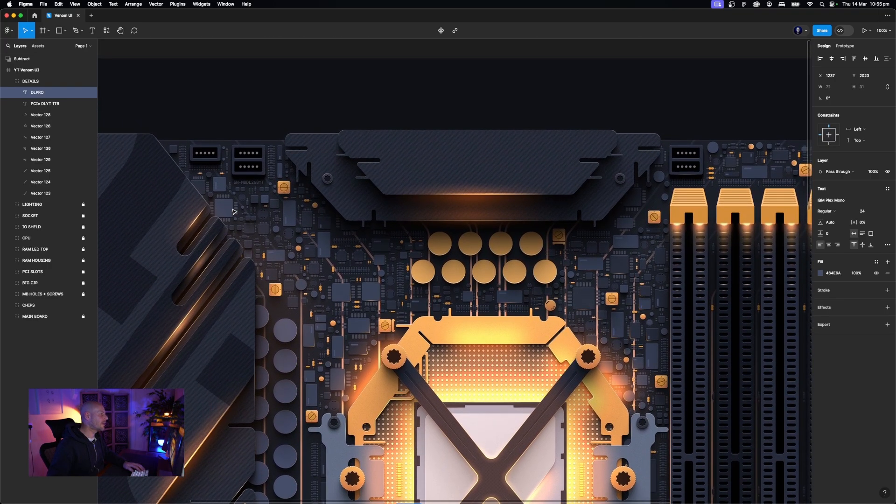
scroll(233, 212, "down", 15)
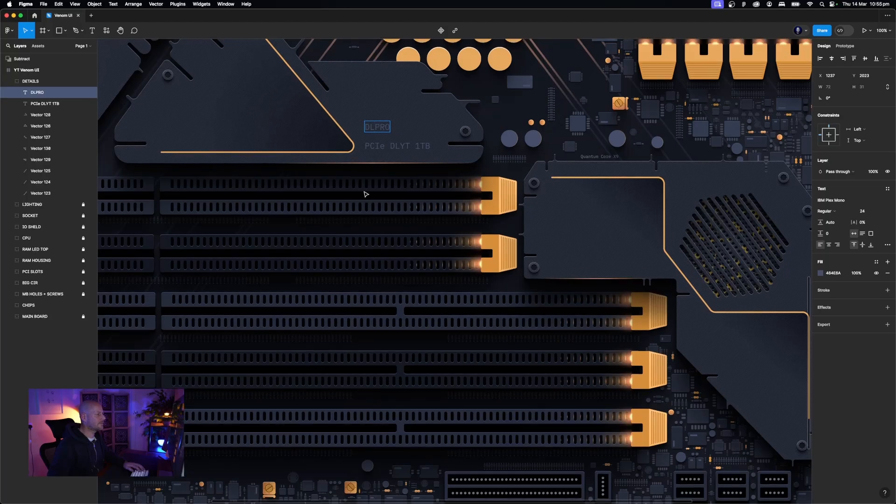
type("2")
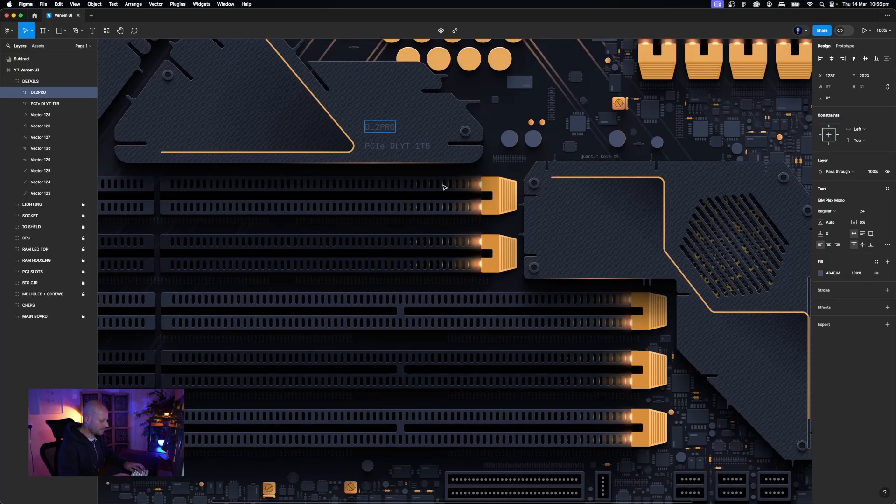
type("68")
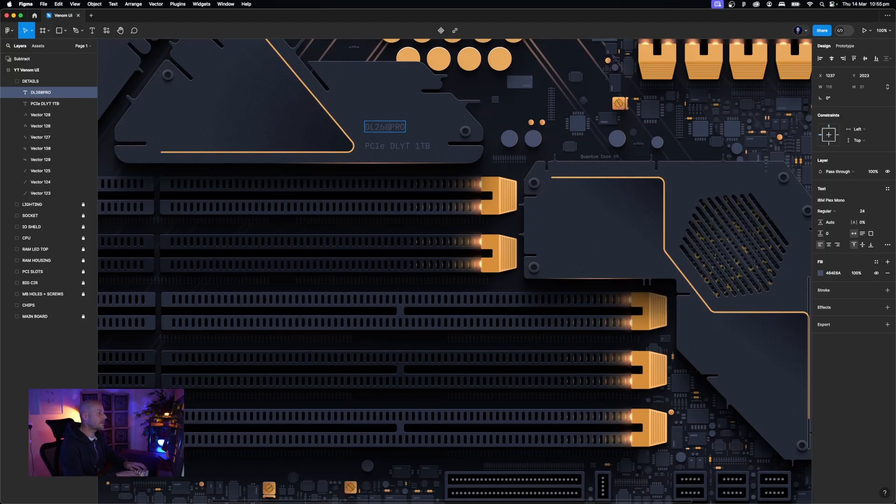
key("Escape")
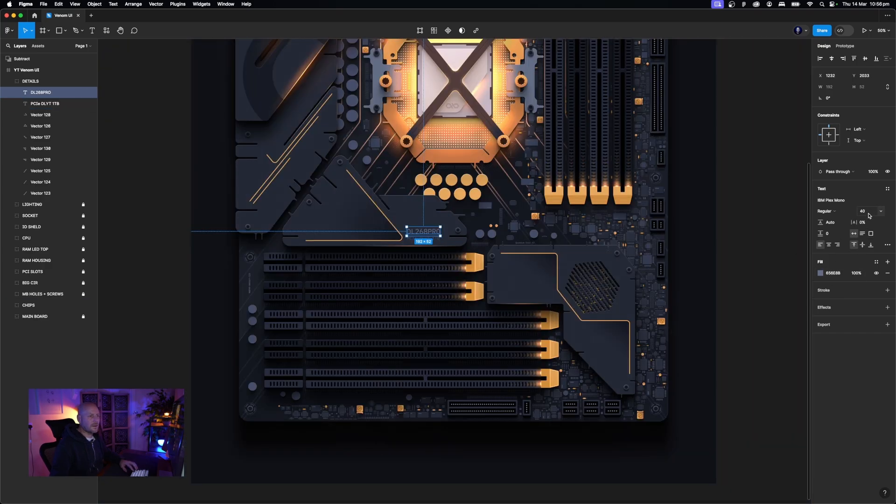
Set the font size of "DL268PRO" to 34 and of the "PCIe DLYT 1TB" label below it to 18
left_click(869, 215)
type("34")
key("Return")
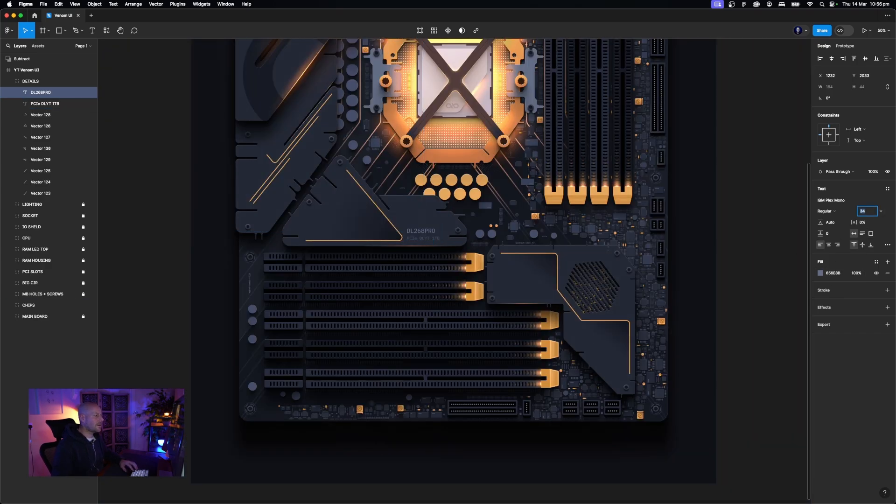
left_click(423, 238)
left_click(867, 210)
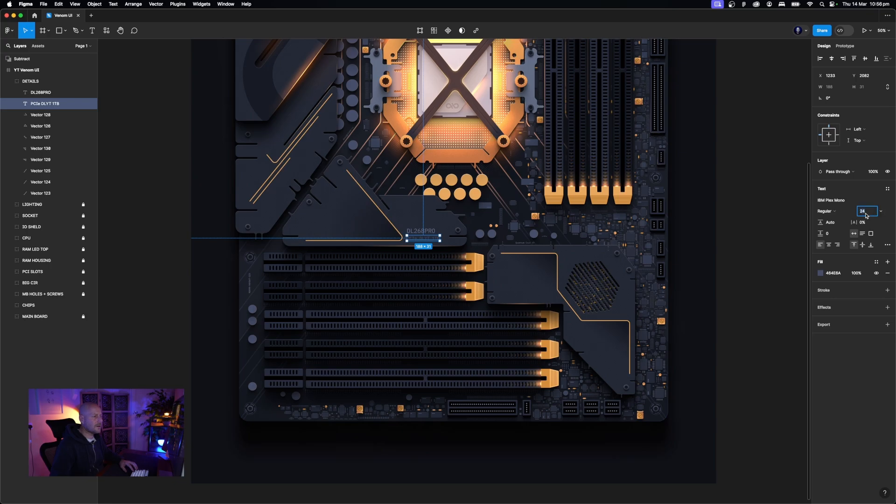
type("18")
key("Return")
key("shift+0")
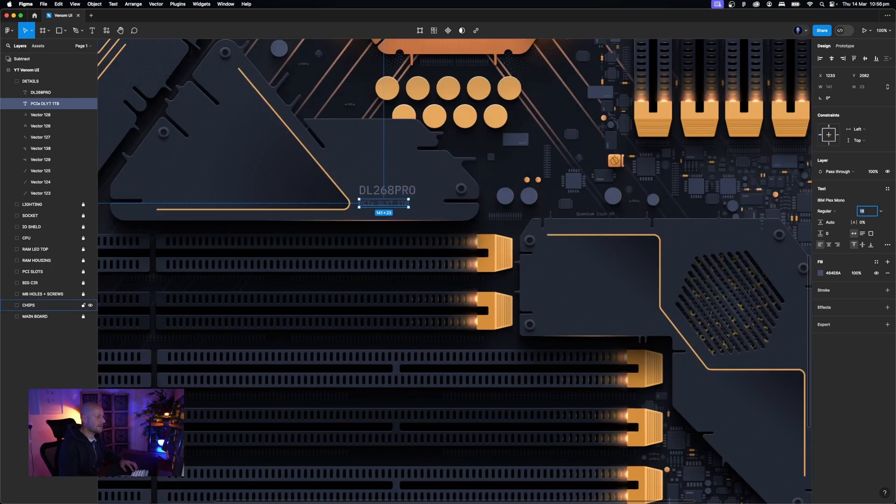
Move the "DL268PRO" and "PCIe DLYT 1TB" labels together slightly down on the heatsink
left_click(388, 190)
left_click(395, 206, "shift")
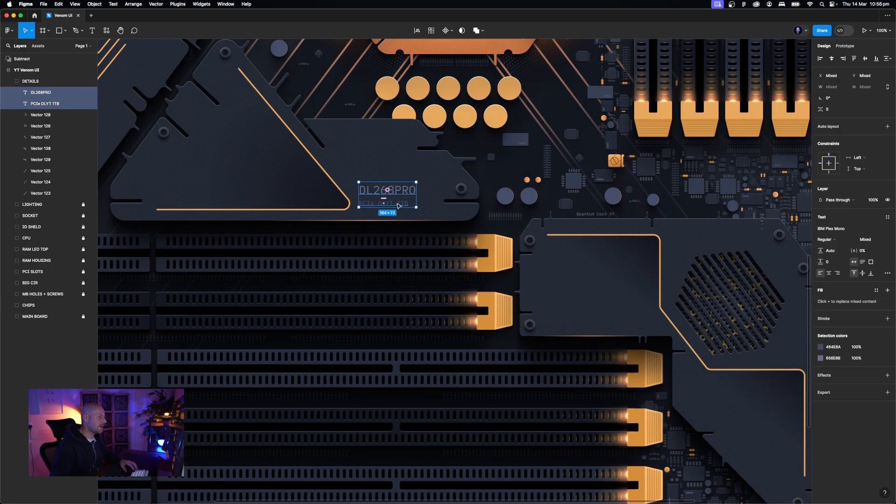
key("shift+Down")
key("Down")
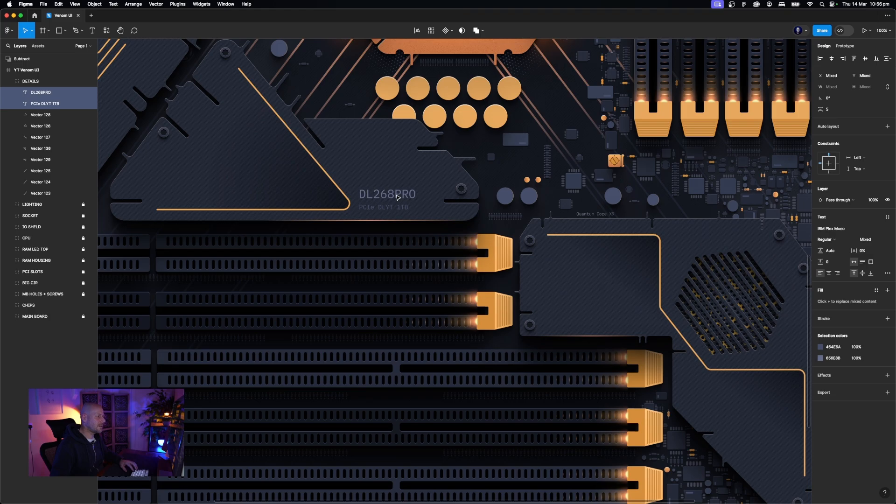
Duplicate both labels onto the vented heatsink, below its hexagonal grille, and change the larger copy's text to "Cooling System"
left_click_drag(397, 197, 764, 393)
scroll(763, 393, "right", 5)
scroll(764, 393, "down", 1)
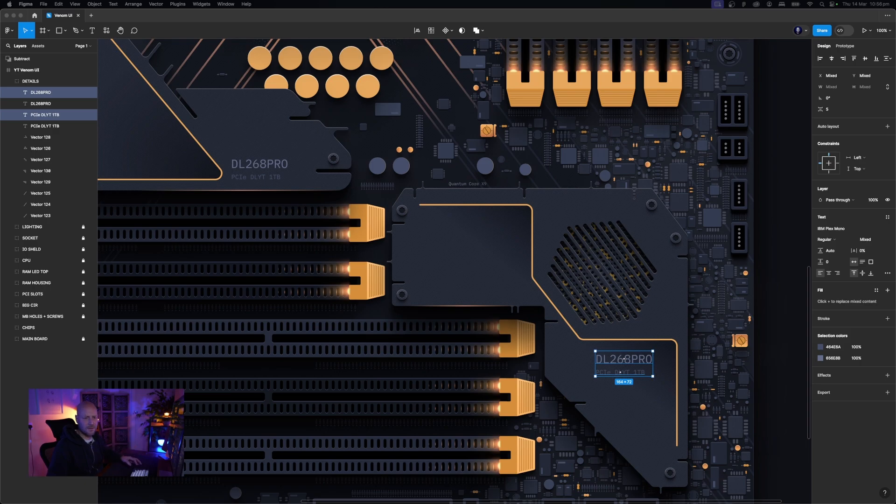
double_click(610, 367)
type("Cooling System")
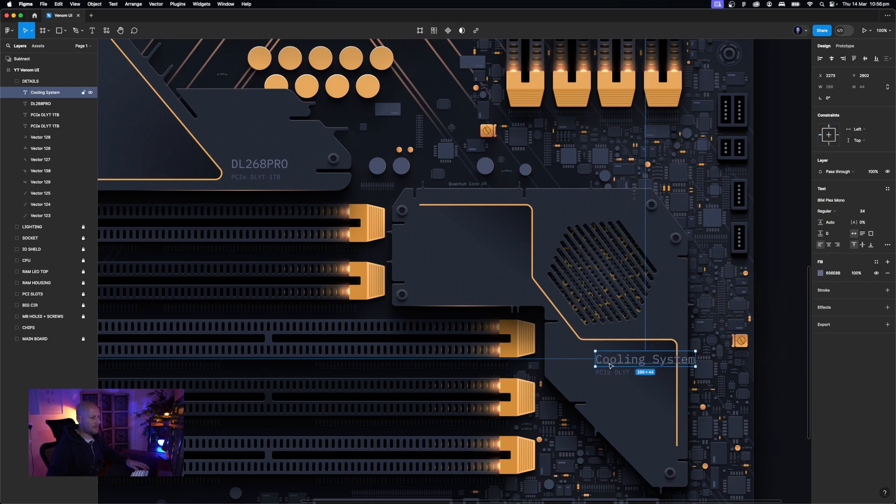
Replace the text of the smaller label under "Cooling System" with "SRL456-7890-ABC"
left_click(609, 366)
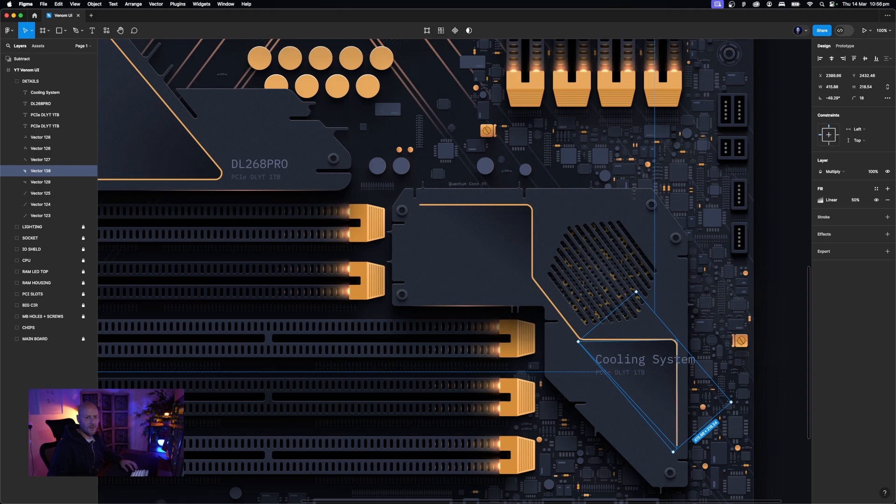
key("super+Tab")
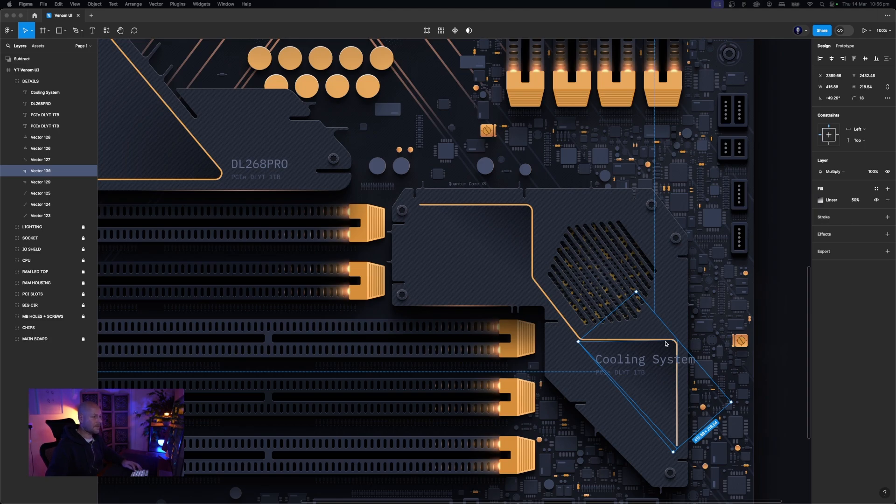
double_click(633, 373)
type("SRL456-7890-ABC")
key("Escape")
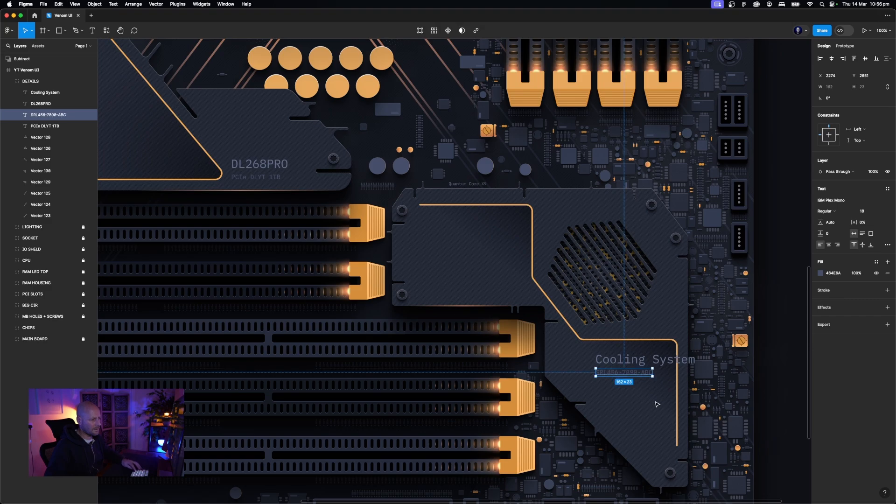
Rotate the "Cooling System" and "SRL456-7890-ABC" labels together to -90° and place them alongside the vertical orange accent line
scroll(587, 341, "down", 3)
scroll(587, 341, "right", 5)
left_click(587, 341)
left_click(523, 312)
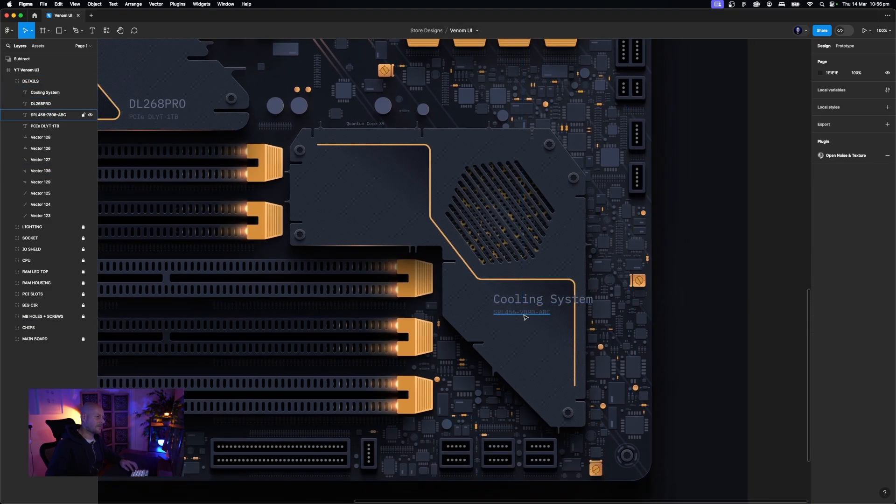
left_click(524, 299, "shift")
left_click_drag(596, 290, 564, 334)
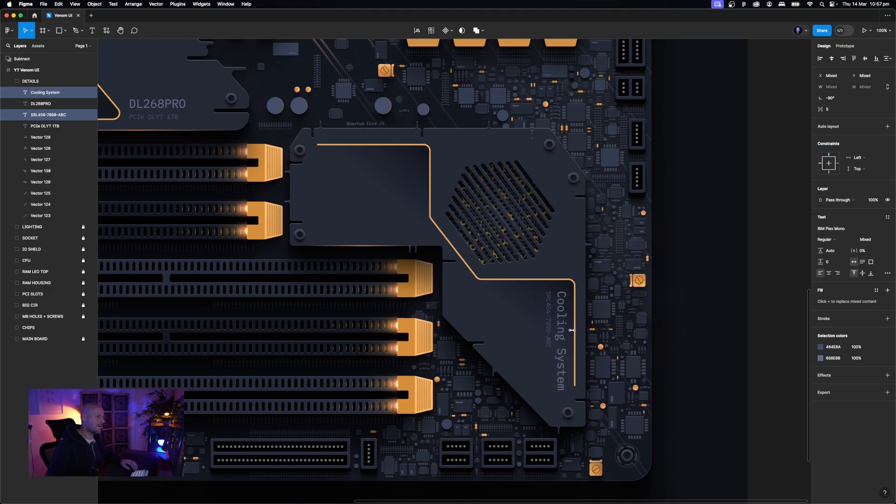
Duplicate the "Cooling System" label onto the diagonal heatsink, rotated to 51.17° parallel to its orange accent lines
left_click(760, 322)
key("minus")
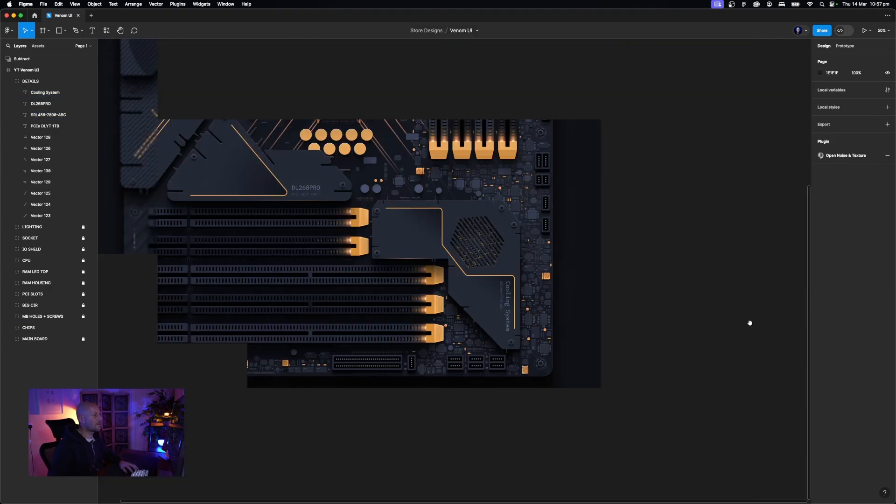
scroll(750, 322, "up", 4)
scroll(750, 322, "left", 5)
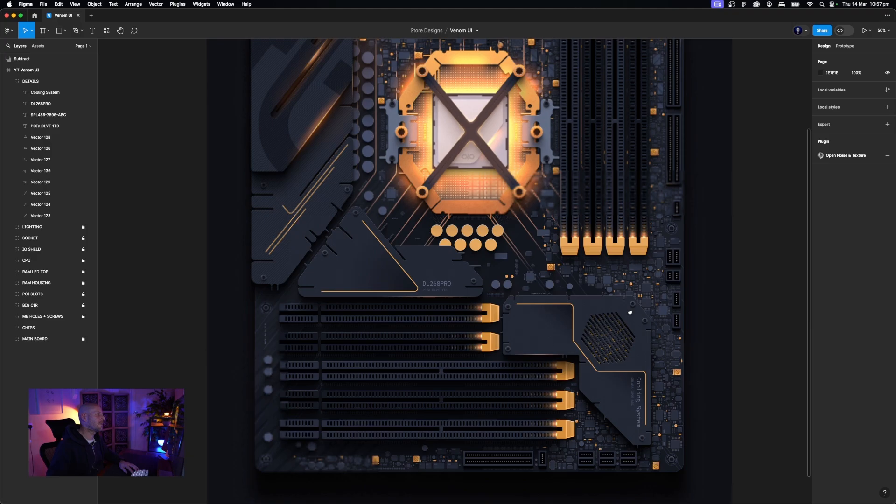
left_click_drag(629, 312, 649, 330)
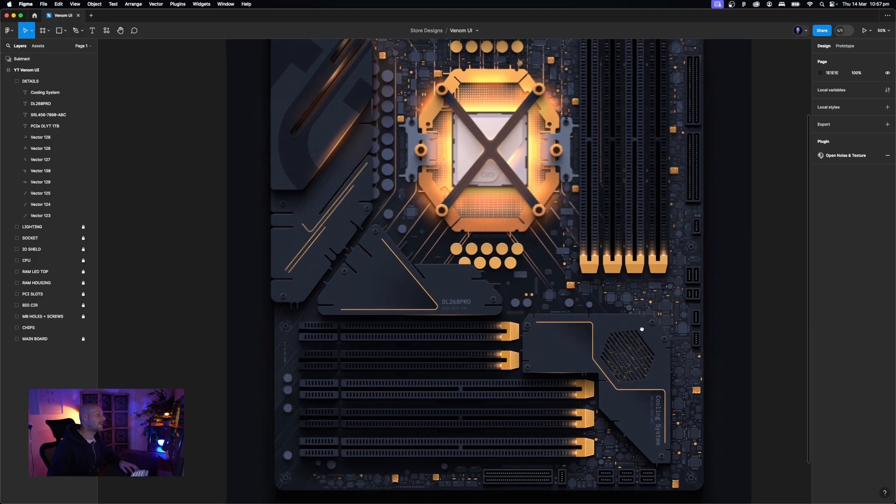
left_click(659, 423, "super")
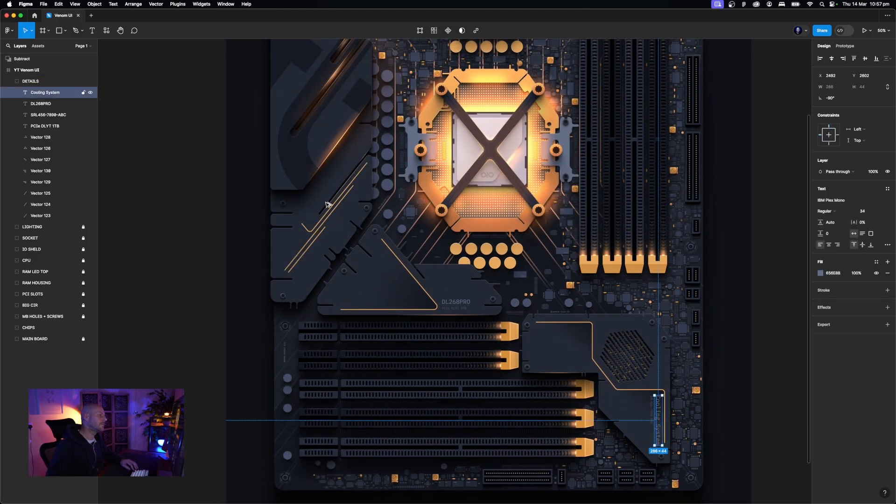
left_click_drag(659, 422, 333, 188)
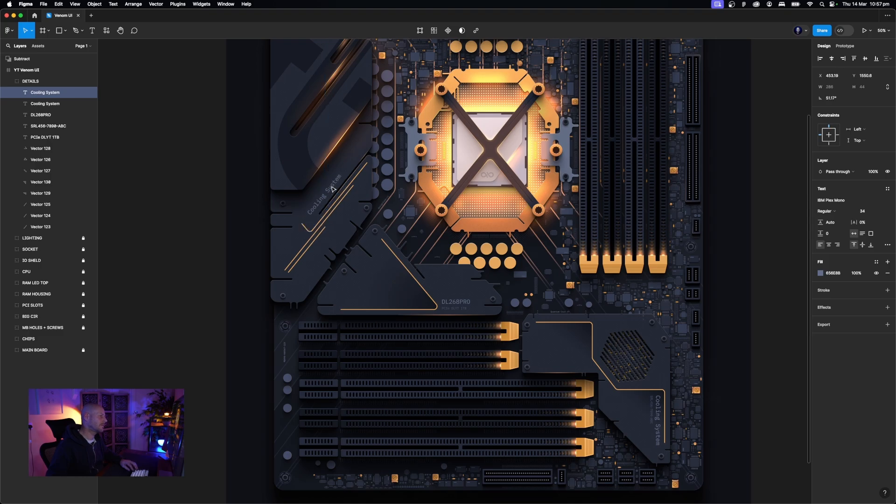
Replace the text of the label copy on the diagonal heatsink with "designloom.c0"
key("Return")
type("desi")
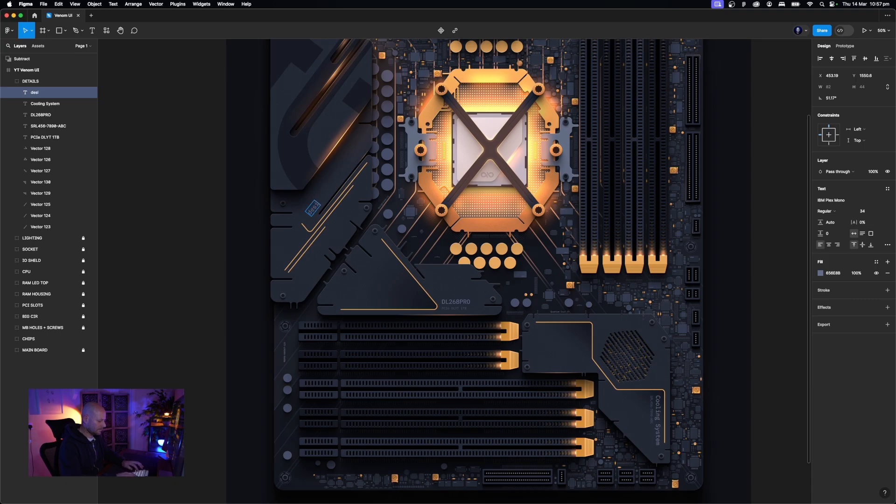
type("gnloom")
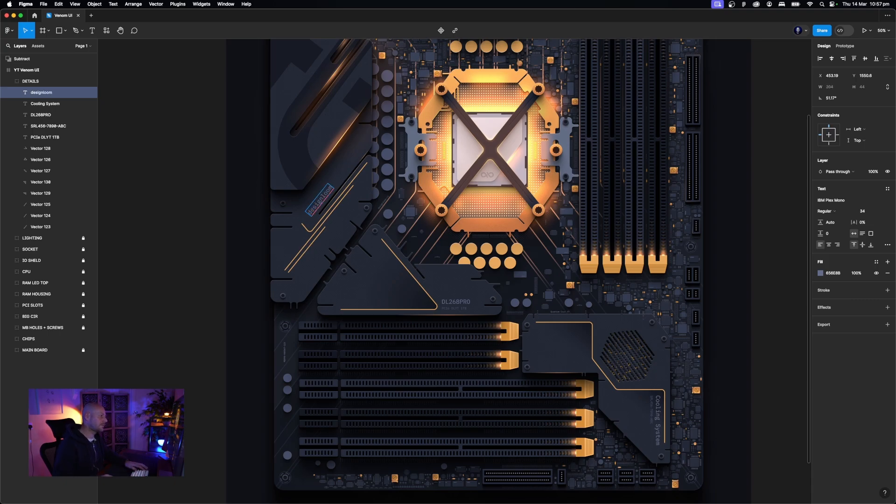
scroll(448, 271, "right", 3)
double_click(285, 204)
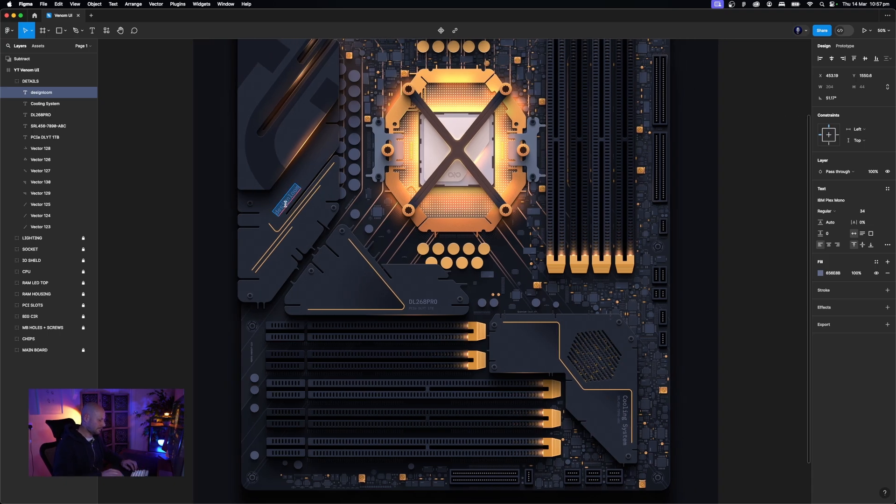
type("designloom")
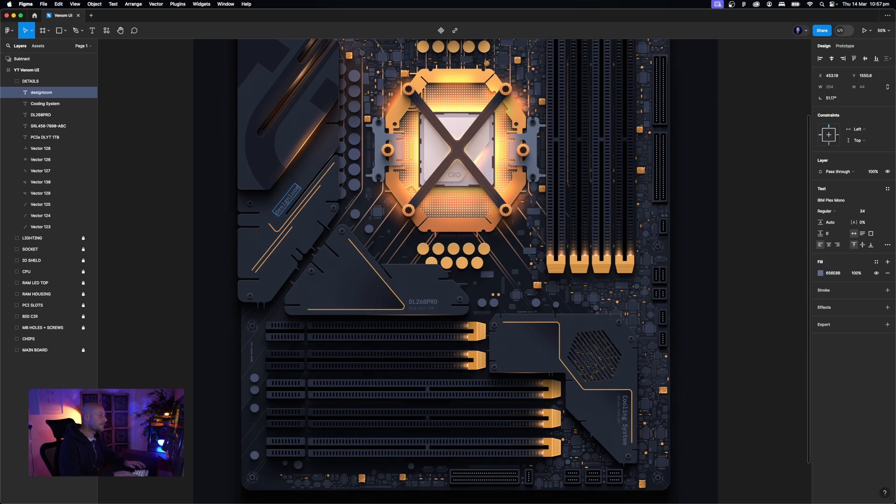
key("Escape")
key("Return")
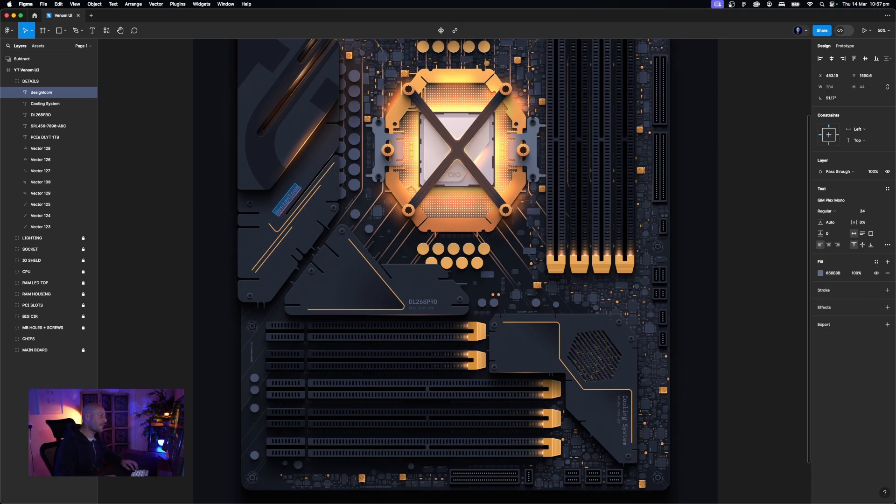
key("Right")
type(".c")
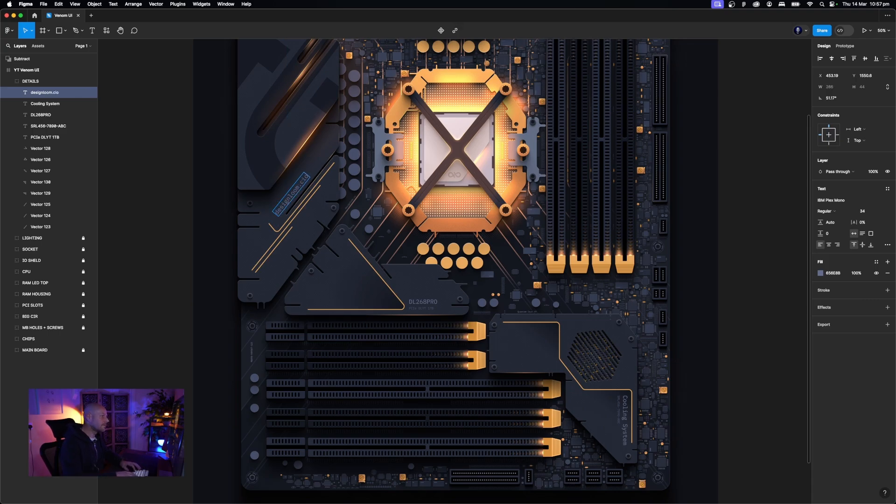
type("o")
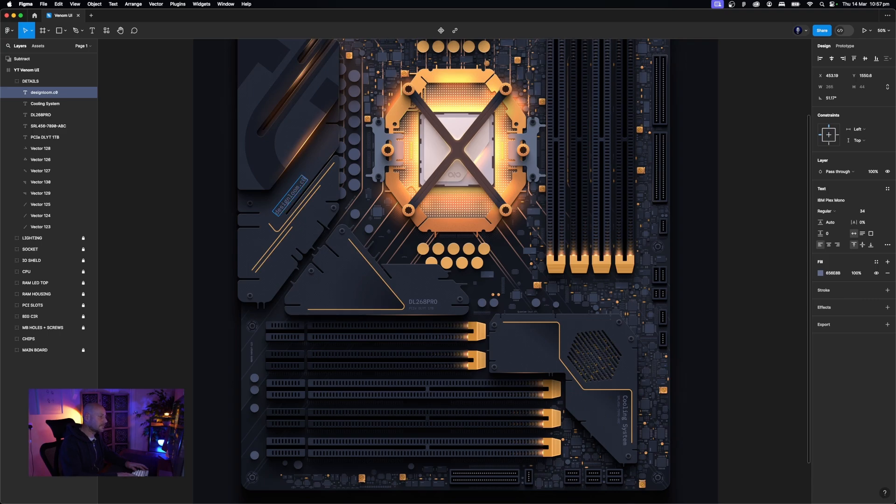
key("Escape")
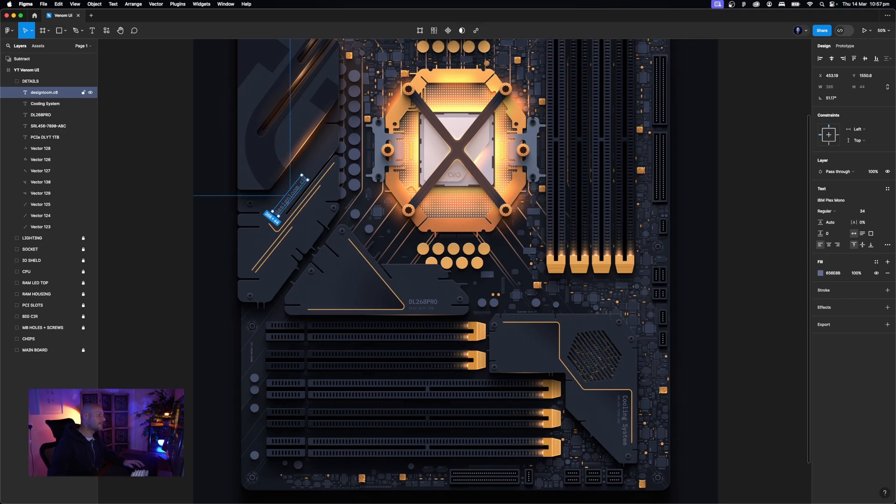
Enlarge the diagonal label's font size to 52
left_click(869, 215)
type("58")
key("Return")
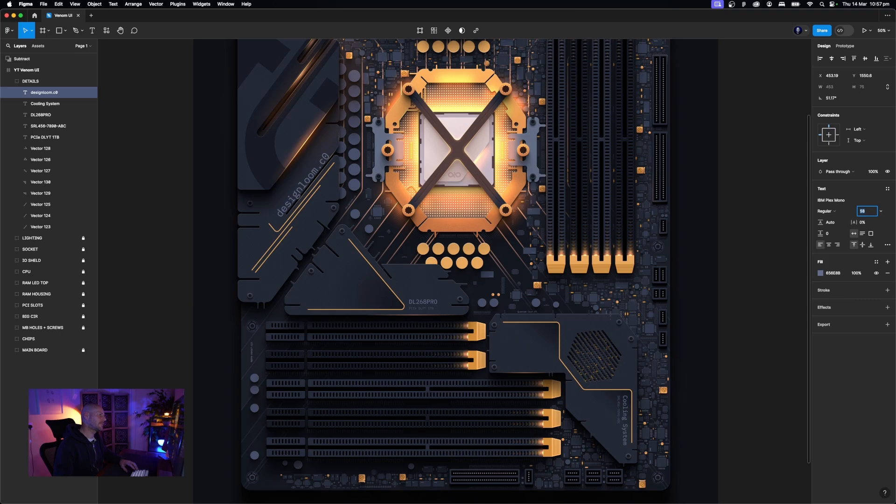
type("52")
key("Return")
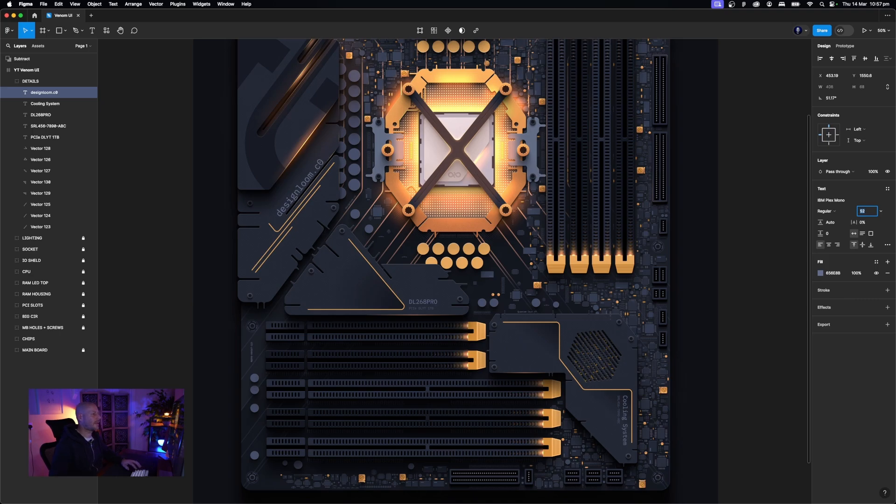
Correct the diagonal label's text to "designloom.co" and move it slightly up, away from the orange accent lines
double_click(305, 183)
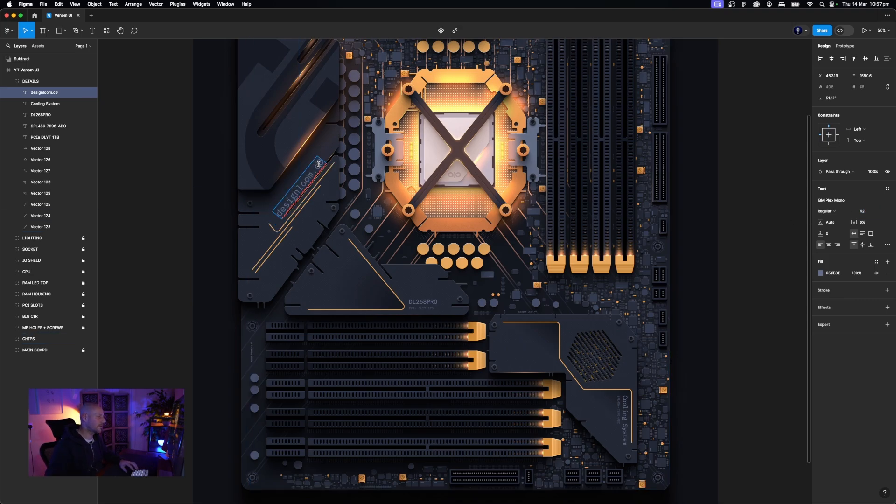
key("Escape")
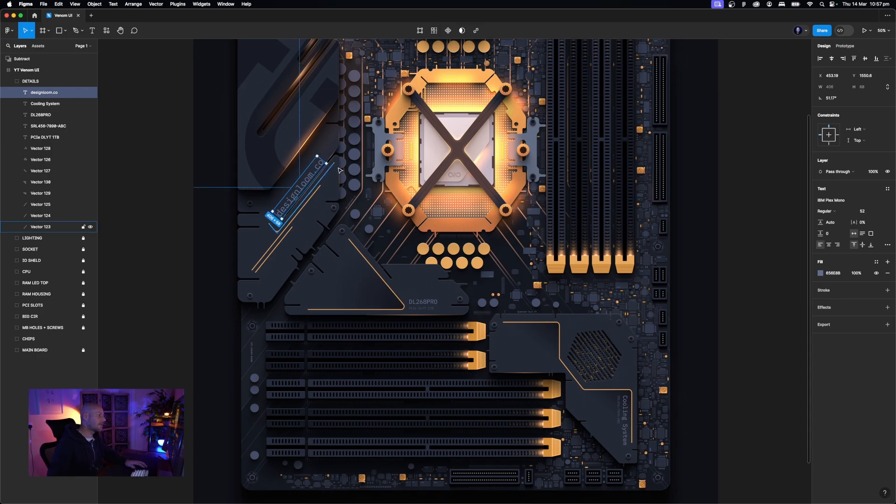
left_click_drag(313, 180, 314, 166)
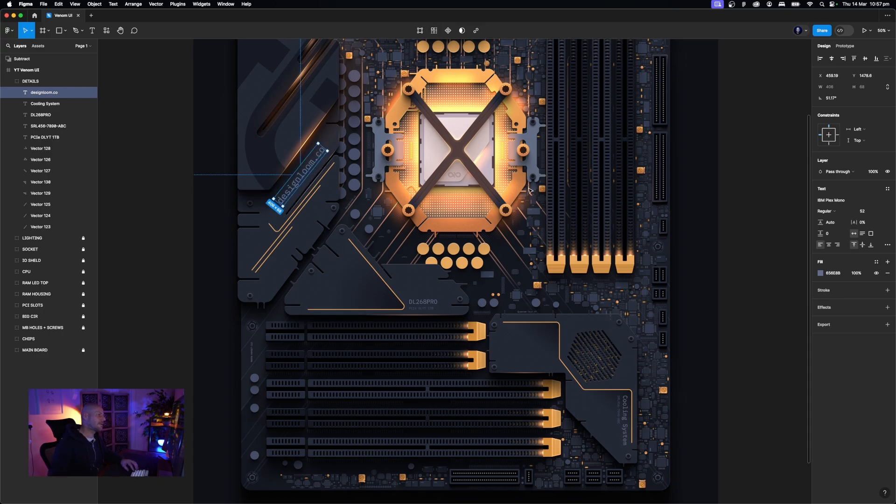
Try a muted 515764 fill on the "designloom.co" label, and delete the label
left_click(821, 273)
left_click(781, 438)
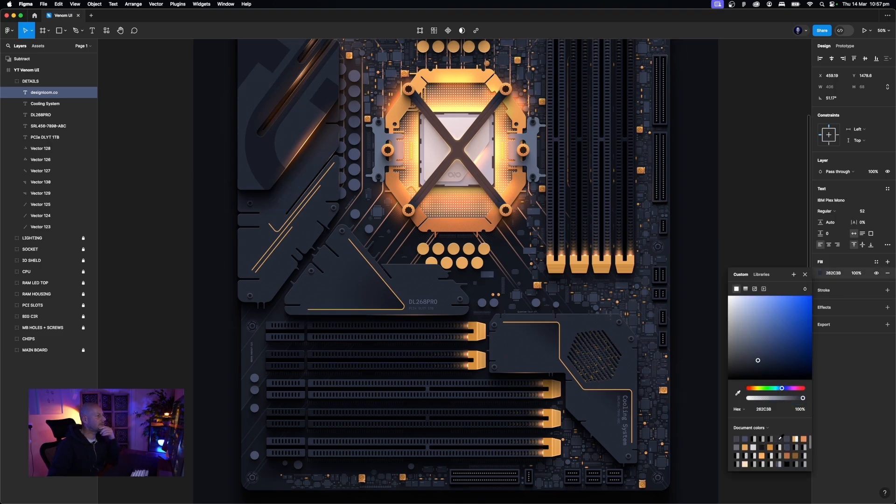
left_click_drag(758, 367, 744, 346)
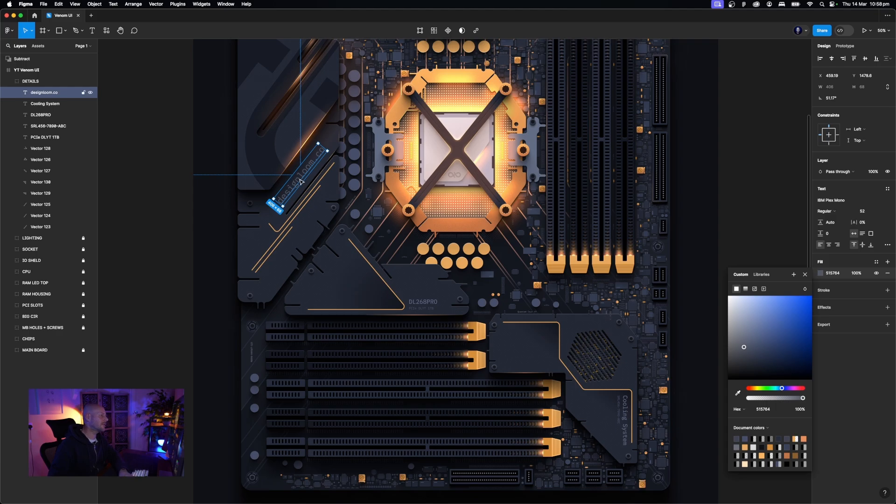
key("Delete")
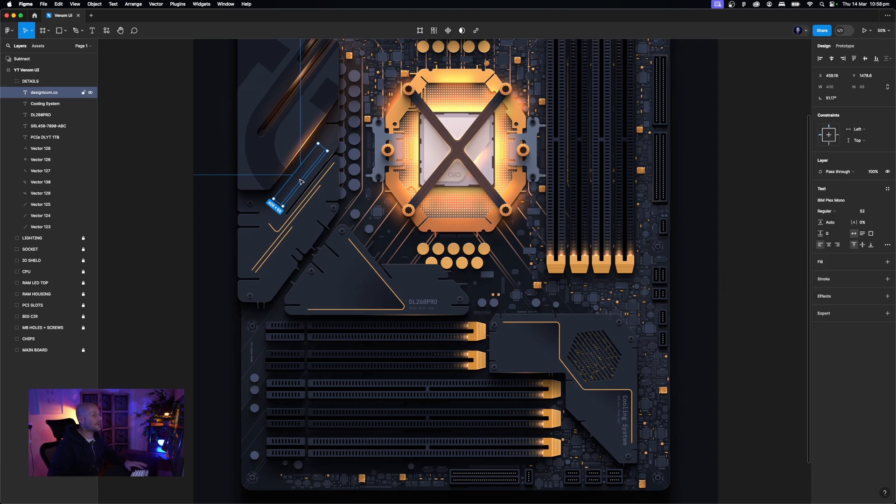
key("Delete")
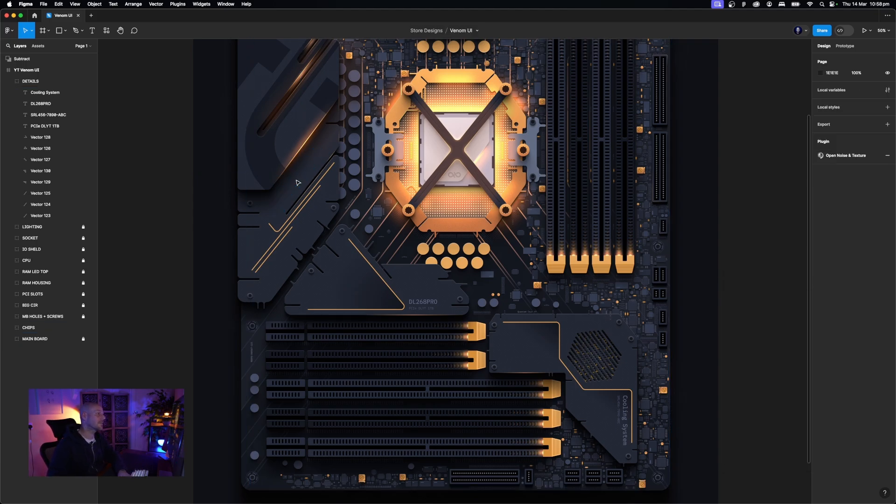
Set the font size of the "Cooling System" and "DL268PRO" labels to 22
scroll(713, 264, "down", 4)
scroll(713, 263, "right", 4)
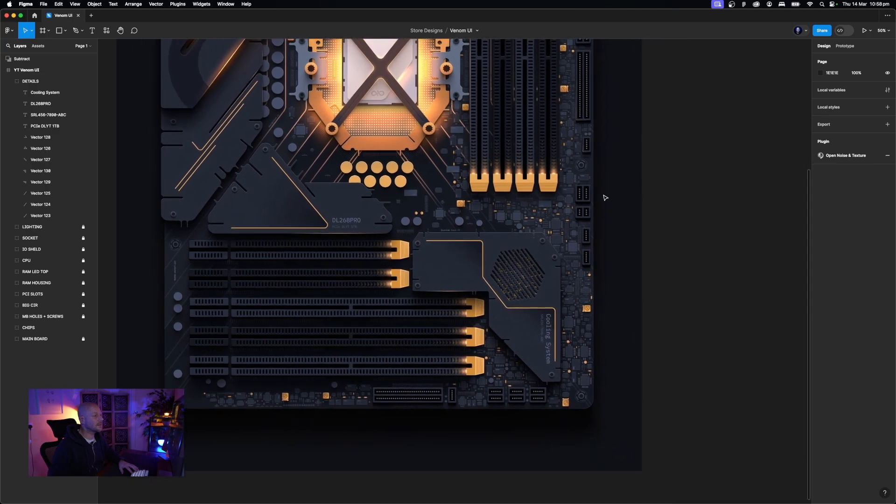
left_click(346, 220, "super")
left_click(549, 336)
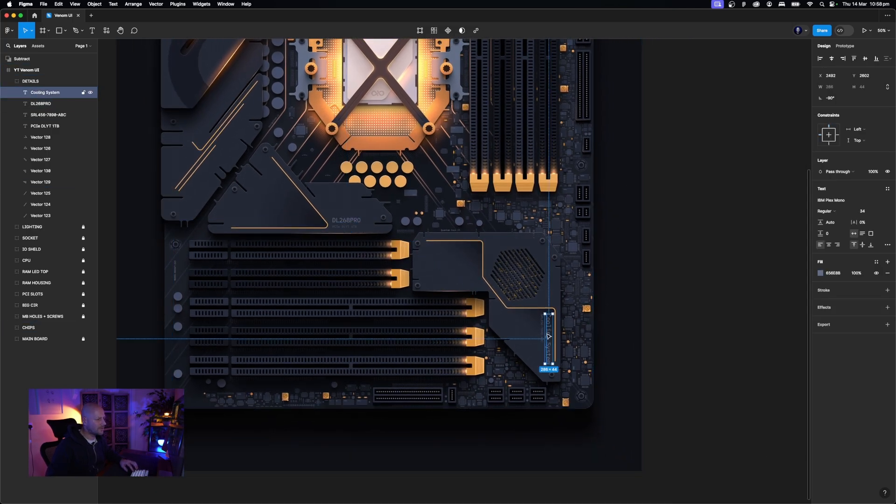
left_click(349, 221, "shift")
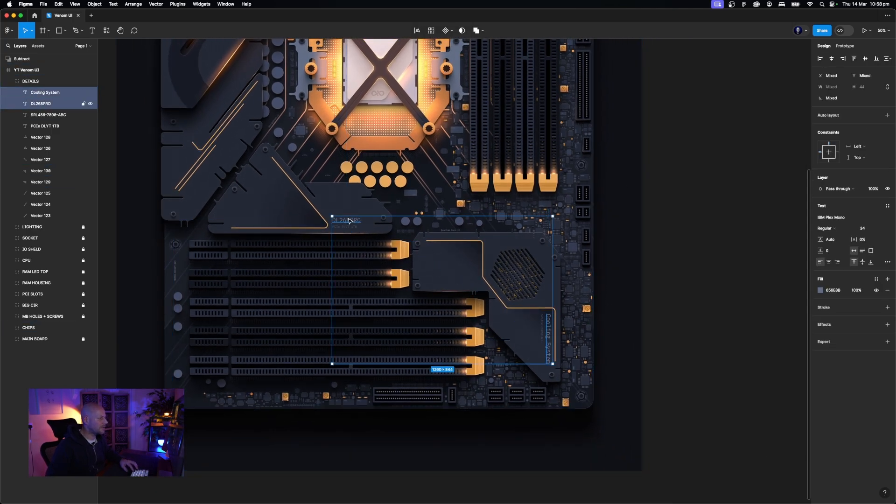
left_click(865, 229)
type("22")
key("Return")
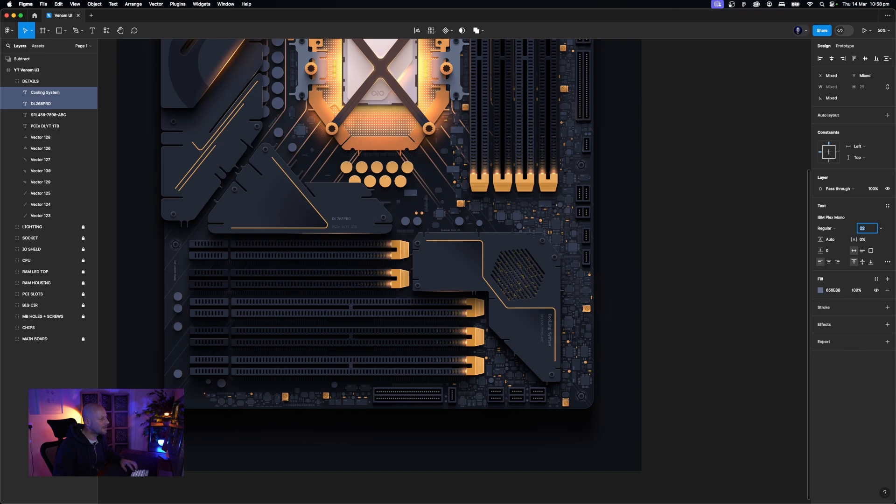
left_click(738, 296)
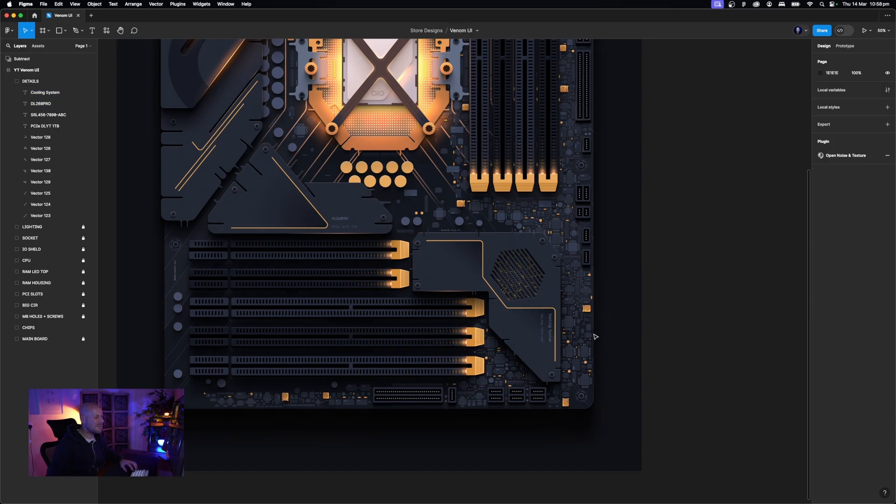
Set the font size of the "SRL456-7890-ABC" and "PCIe DLYT 1TB" labels to 16
left_click(543, 334)
left_click(342, 228, "shift")
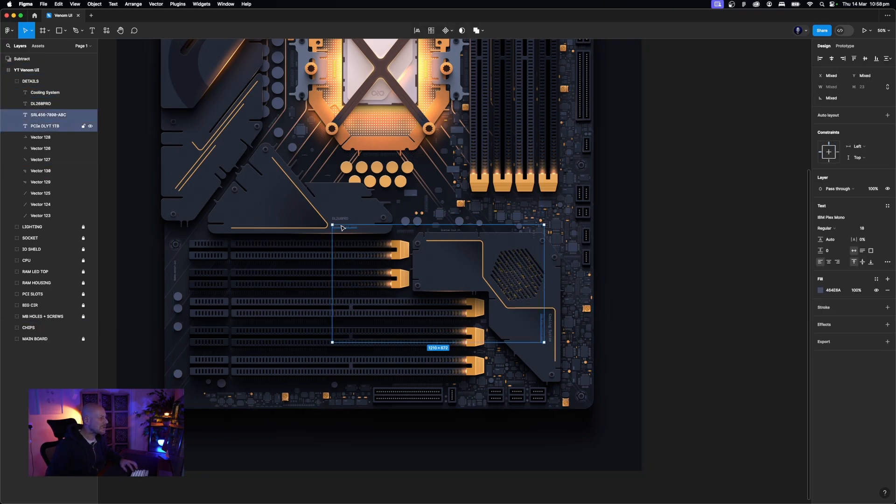
left_click(865, 230)
type("16")
key("Return")
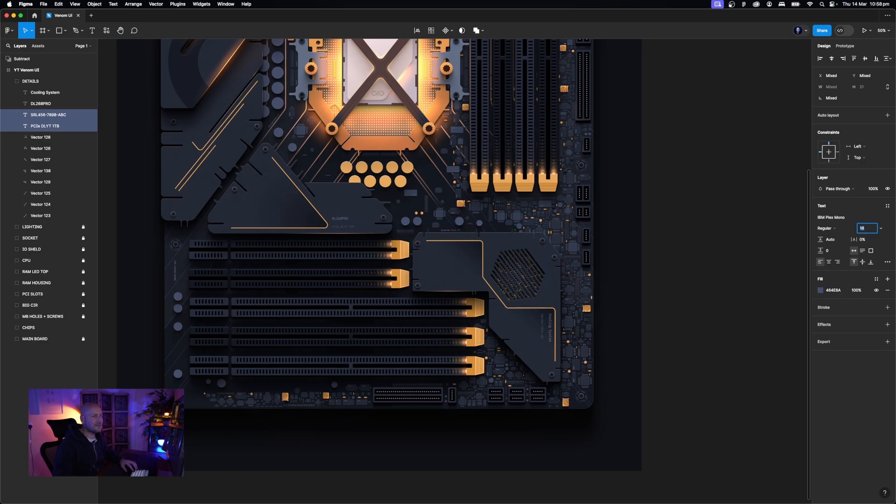
left_click(763, 363)
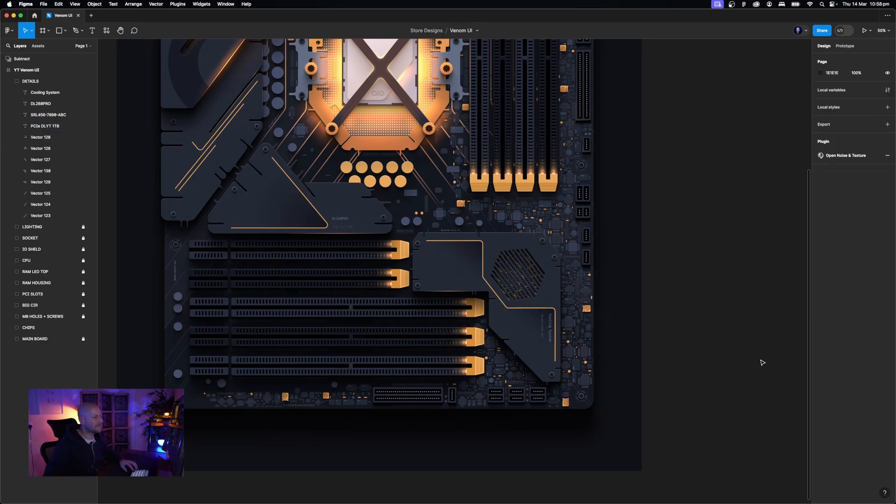
Move "SRL456-7890-ABC" closer to "Cooling System" at X 2467, and raise "PCIe DLYT 1TB" to Y 2075, just below "DL268PRO"
left_click(547, 330)
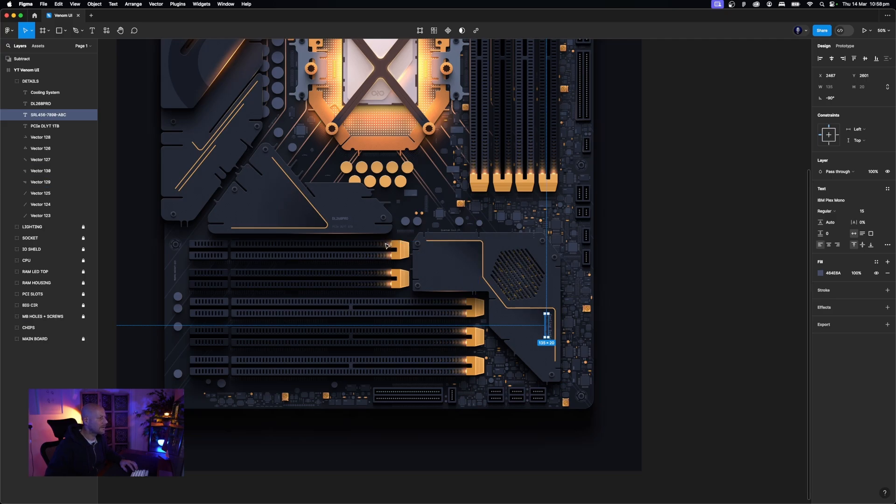
left_click(339, 228)
key("Up")
key("Up")
key("Up")
key("Up")
key("Up")
key("Up")
key("Up")
key("Up")
key("Up")
key("Up")
key("Up")
key("Up")
key("Up")
key("Up")
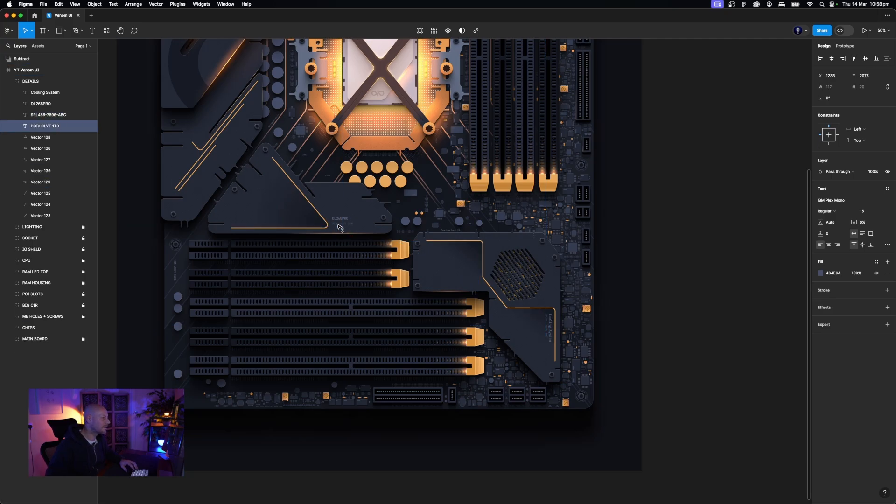
left_click(686, 262)
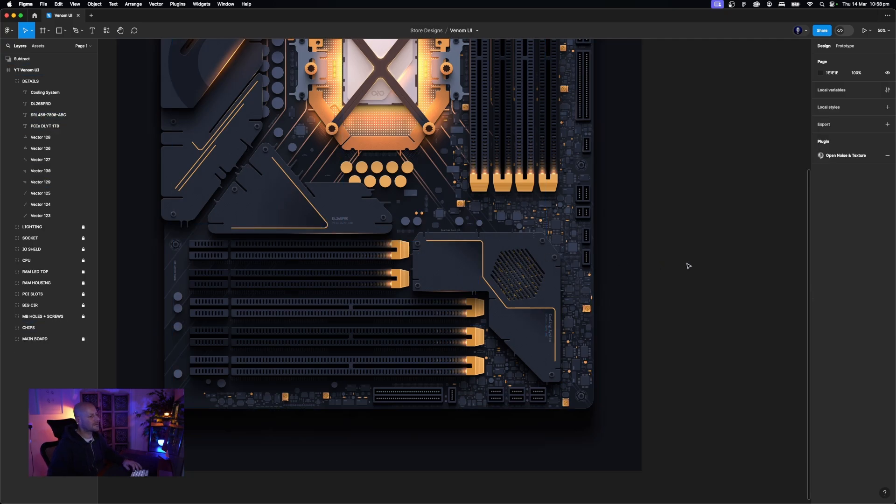
scroll(696, 274, "up", 2)
scroll(714, 258, "up", 5)
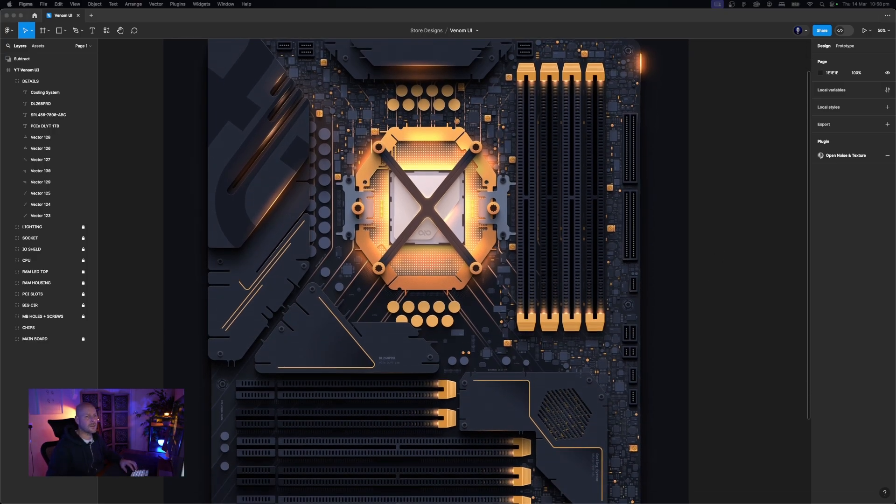
left_click(706, 194)
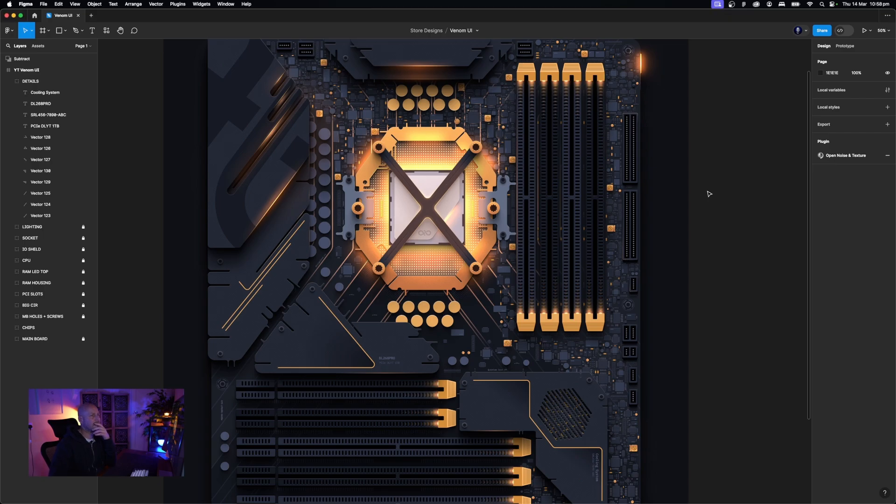
Collapse and lock the DETAILS group, and lock the CHIPS group
scroll(714, 197, "up", 3)
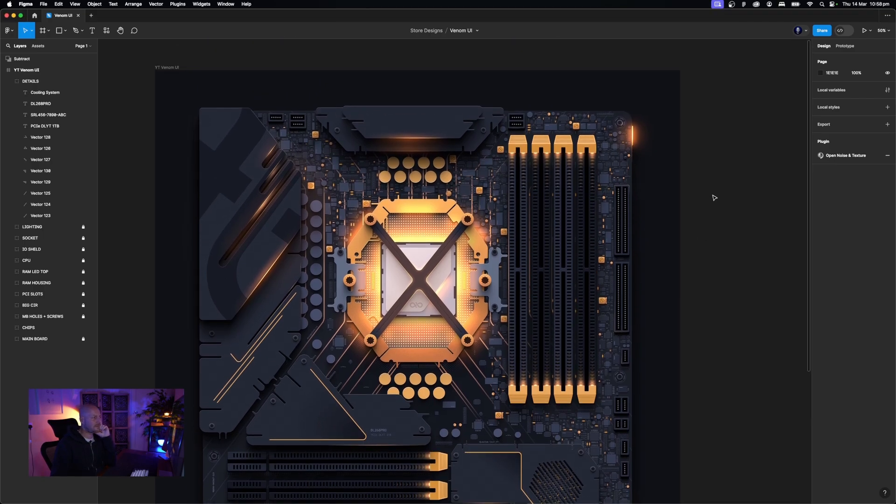
scroll(714, 197, "down", 3)
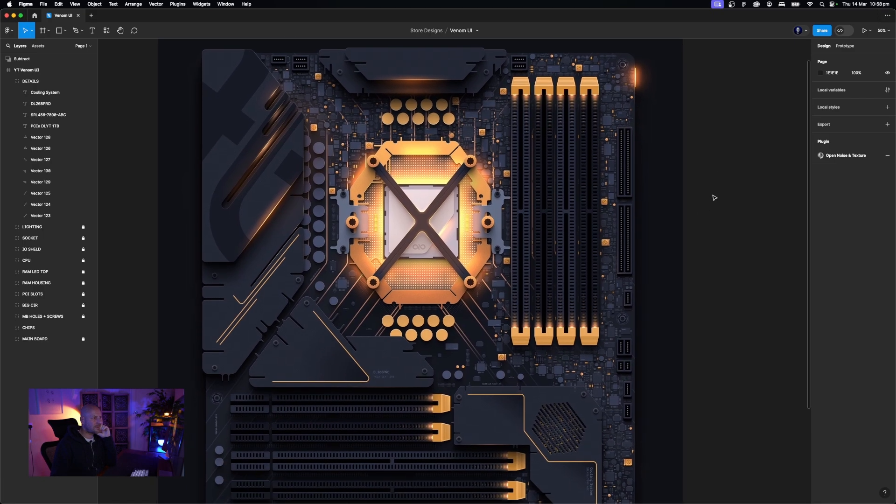
scroll(714, 197, "down", 3)
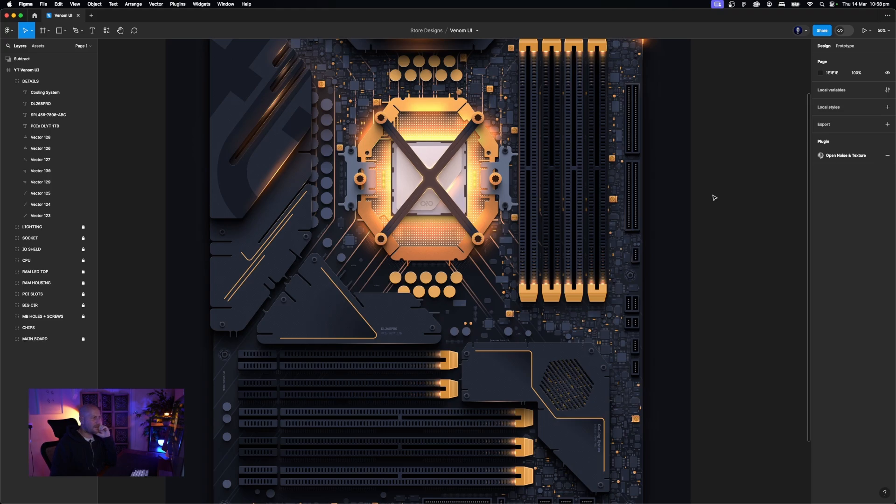
scroll(714, 198, "down", 5)
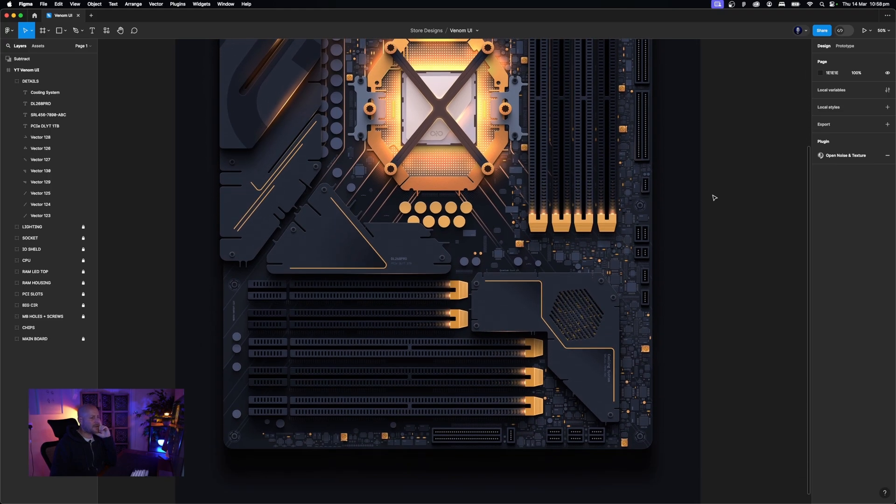
left_click(7, 83)
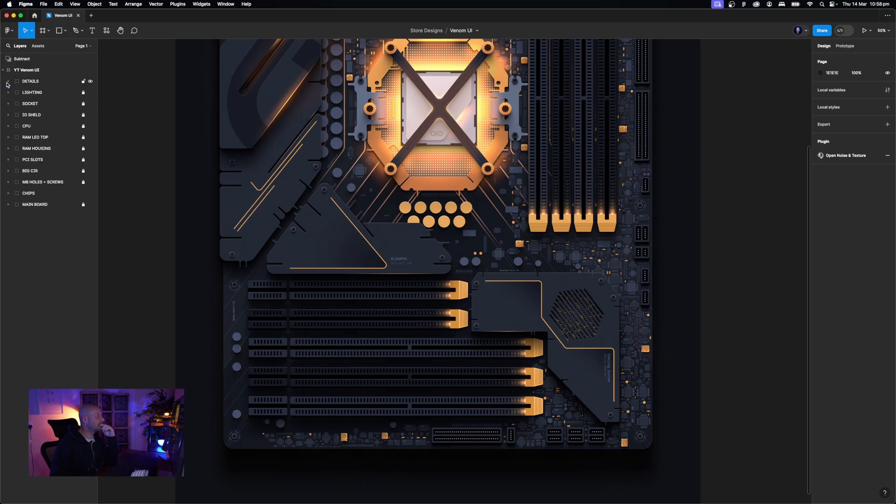
left_click(35, 82)
left_click(33, 205)
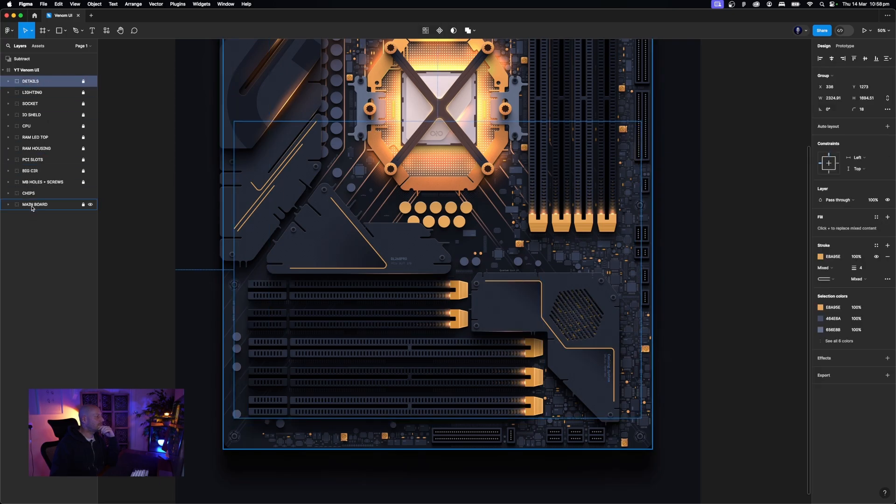
left_click(55, 194, "shift")
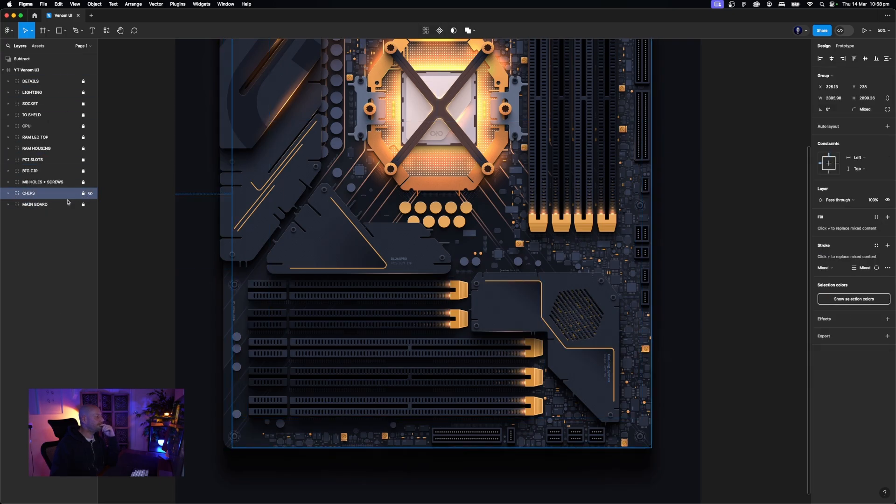
Inspect the DOTS and Mask group layers inside the MAIN BOARD group, briefly hiding DOTS to see what it covers
left_click(3, 207)
left_click(8, 204)
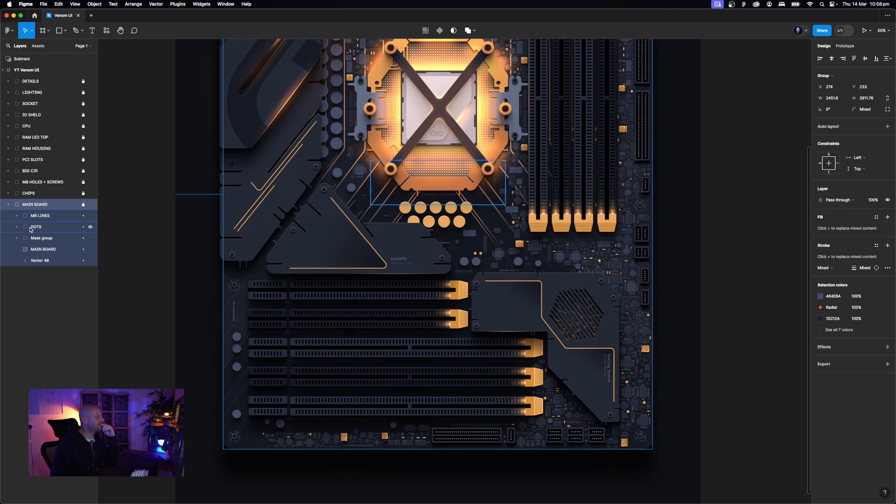
left_click(26, 229)
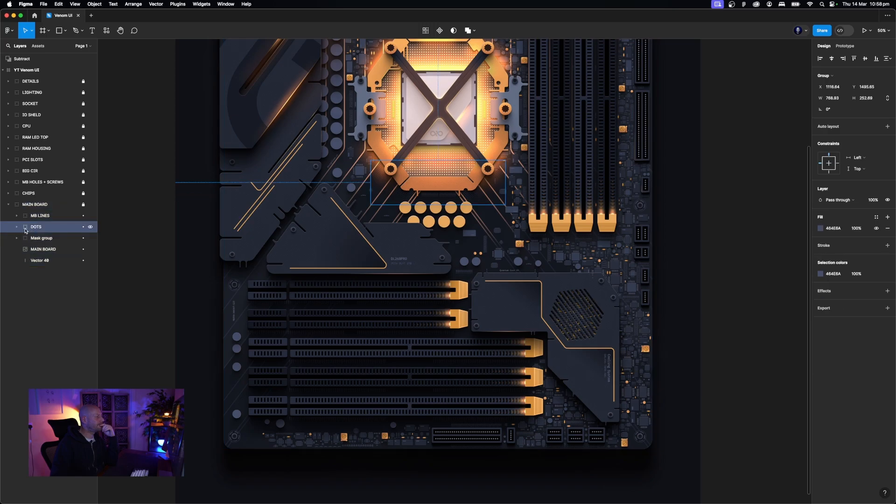
left_click(91, 228)
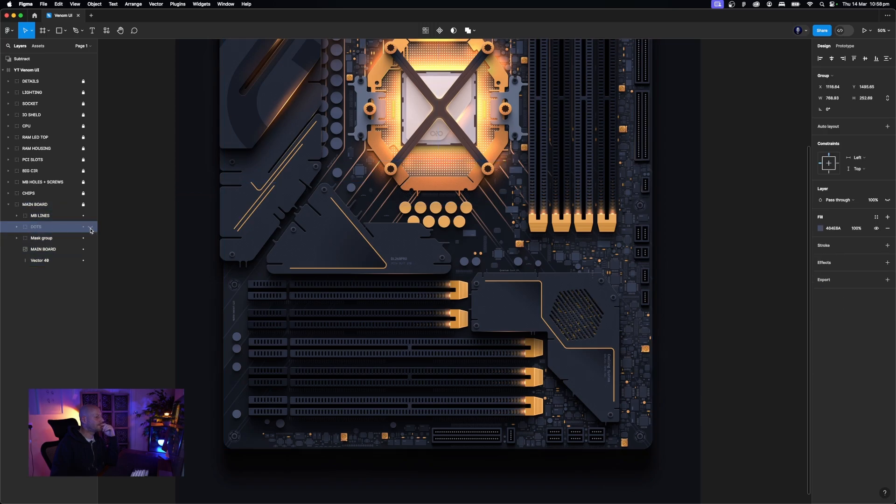
left_click(91, 228)
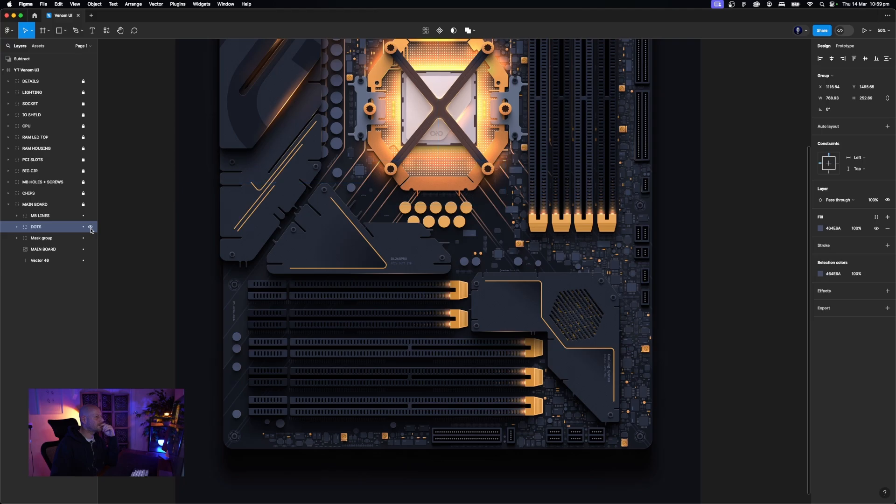
left_click(38, 239)
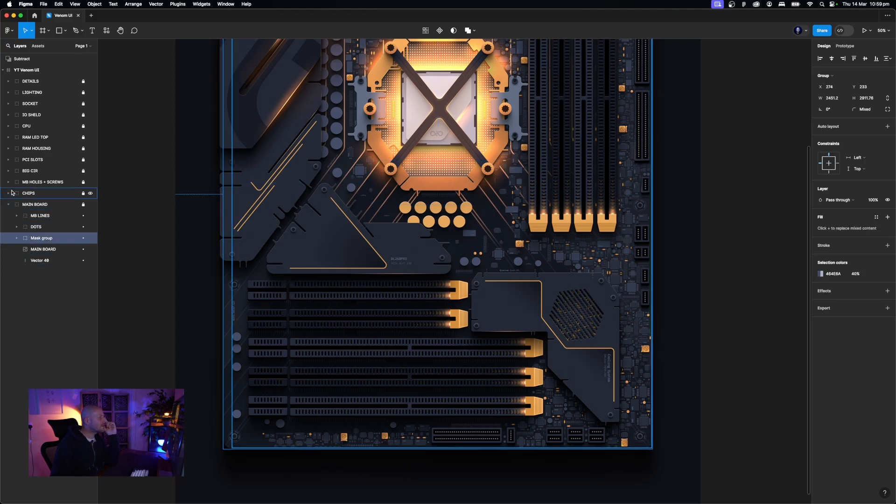
left_click(10, 208)
Recolor the 30% stroke of all seven SREW HOLE groups in MB HOLES + SCREWS to E8A95E at 100%
left_click(9, 182)
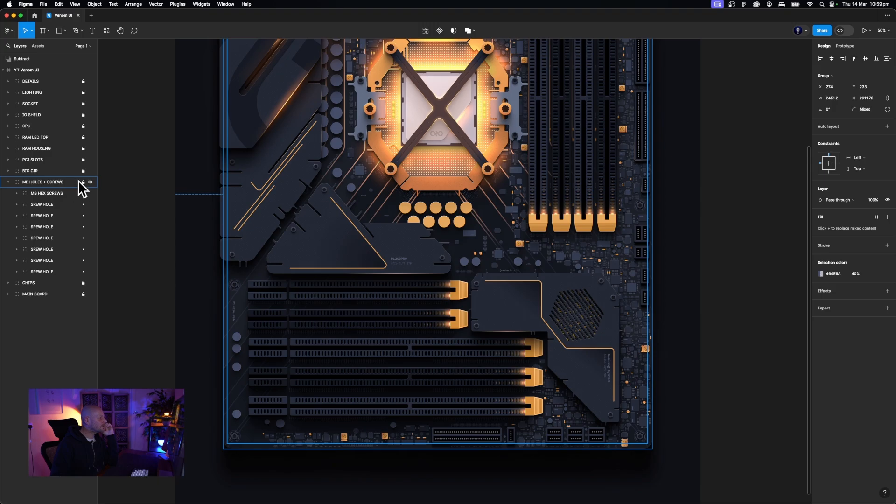
left_click(80, 183)
left_click(46, 272)
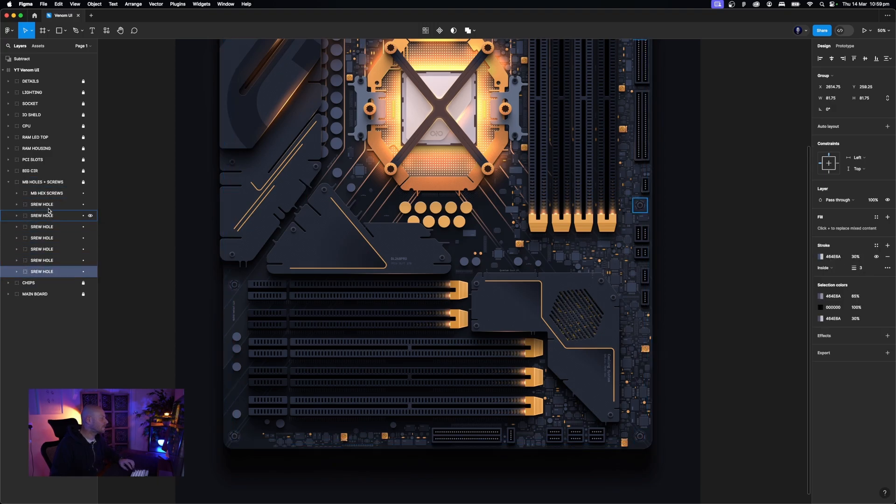
left_click(47, 205, "shift")
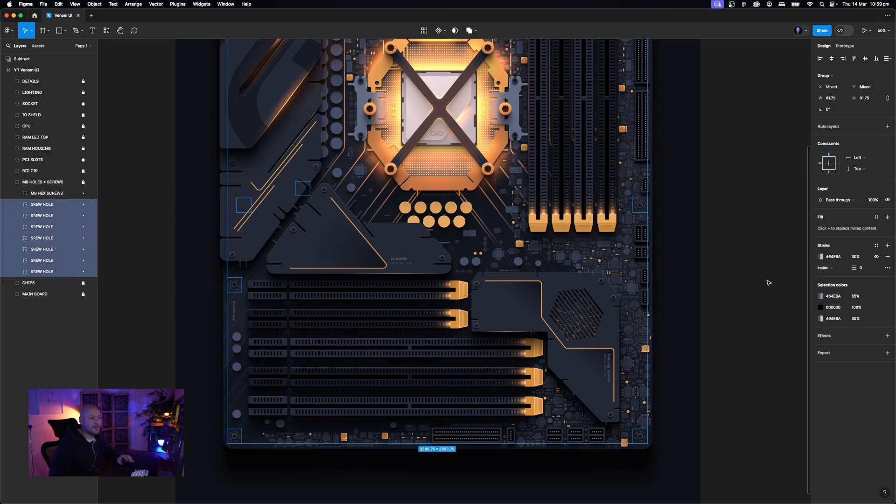
left_click(821, 319)
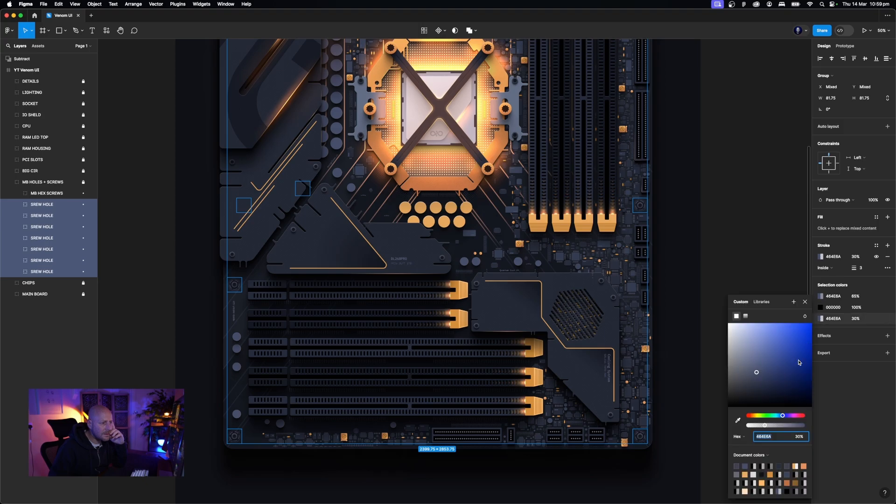
left_click(746, 475)
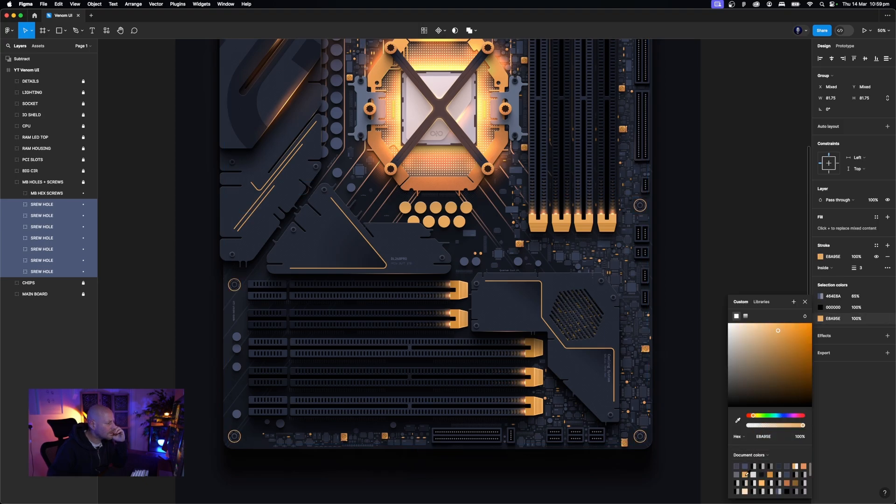
scroll(717, 239, "up", 1)
scroll(718, 239, "up", 3)
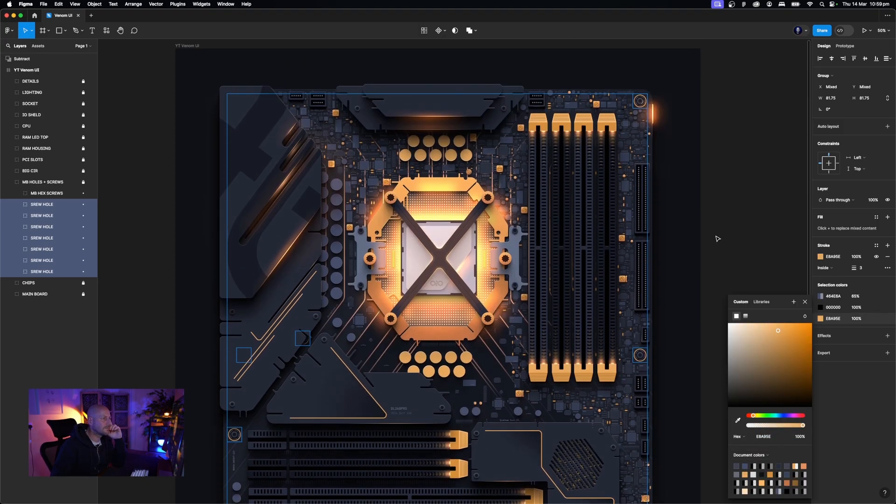
left_click(716, 239)
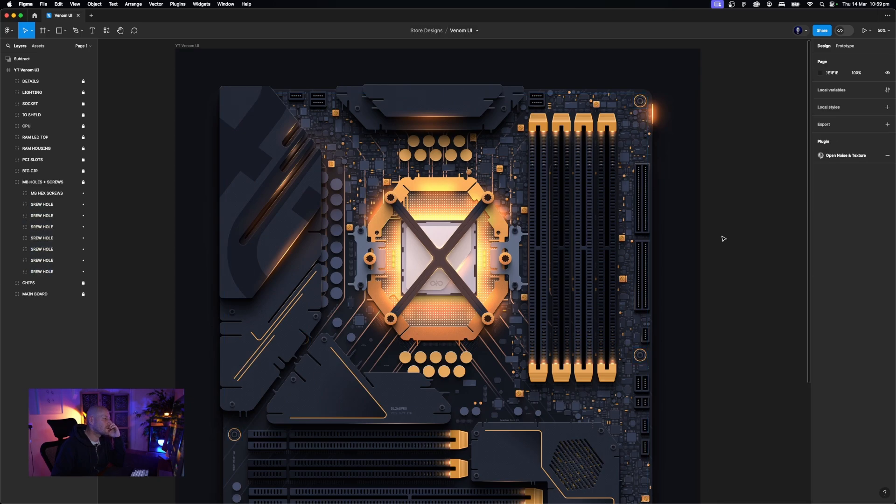
Unlock the DETAILS group so that the heatsink labels can be edited
scroll(721, 239, "down", 3)
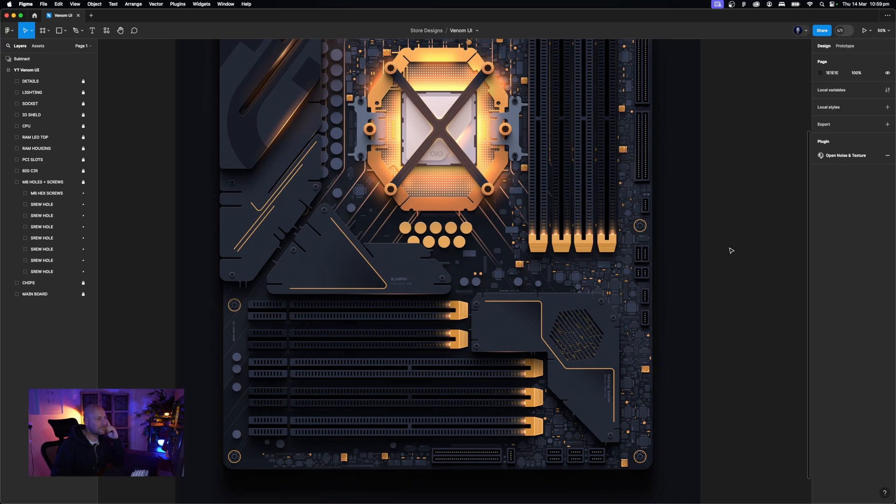
key("shift+0")
scroll(731, 251, "right", 2)
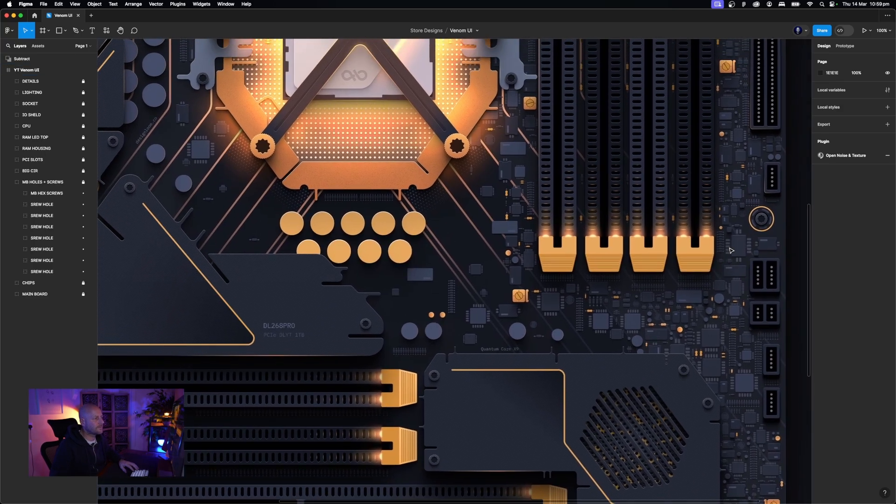
scroll(731, 251, "up", 2)
scroll(731, 250, "right", 2)
scroll(730, 251, "down", 3)
scroll(731, 250, "left", 4)
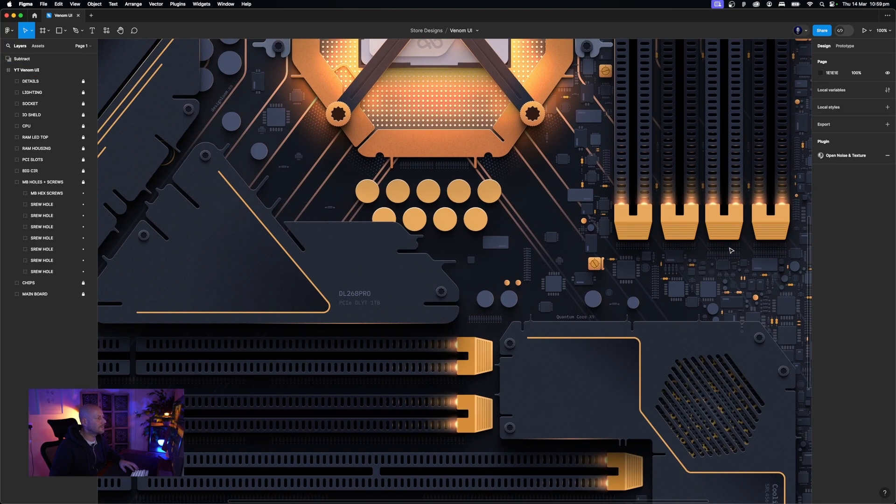
scroll(350, 193, "left", 2)
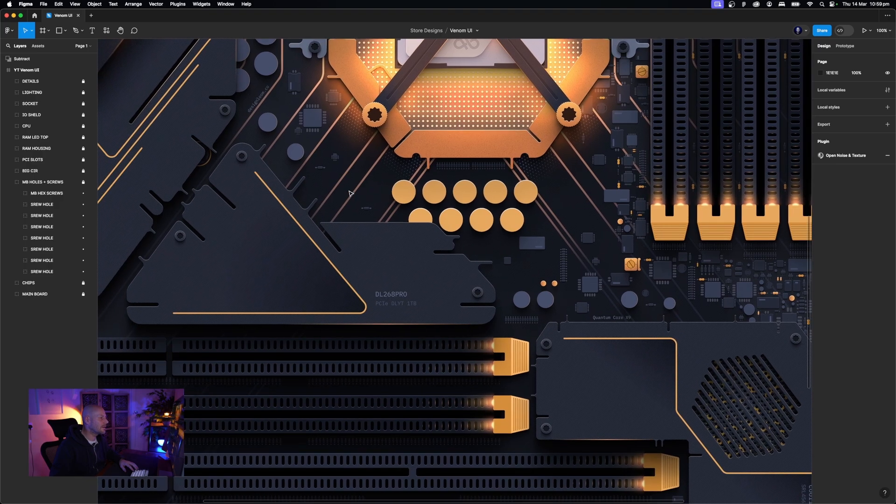
left_click(397, 298)
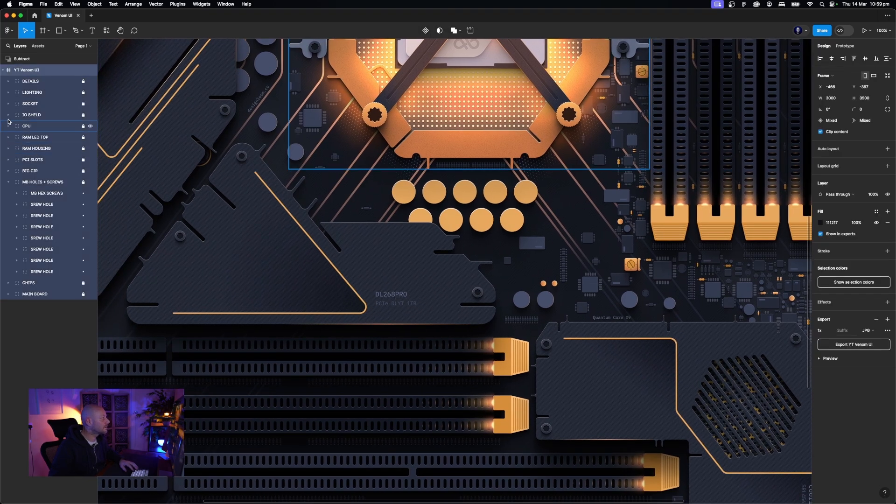
left_click(40, 81)
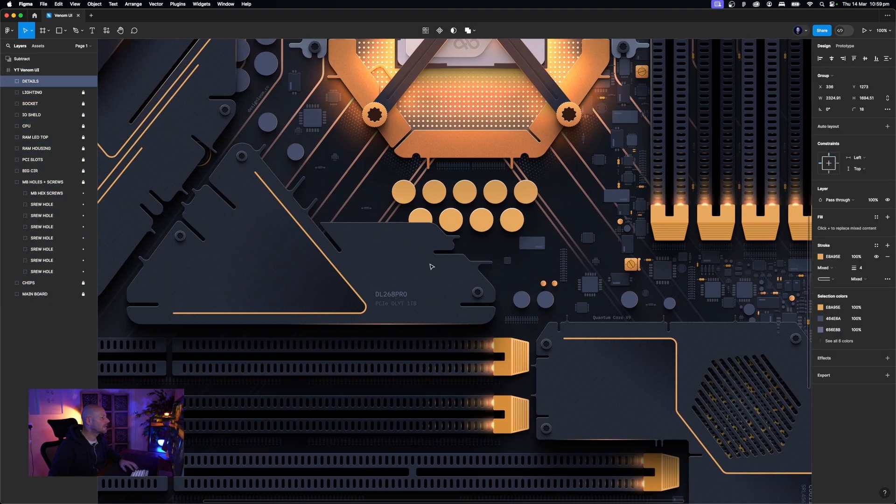
Nudge the "DL268PRO" and "PCIe DLYT 1TB" labels slightly down together on the triangular heatsink
double_click(400, 295)
left_click(413, 305, "shift")
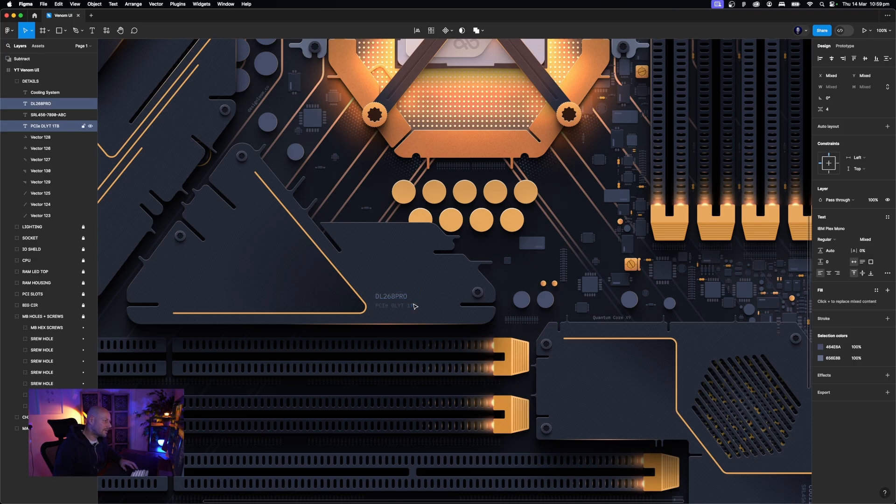
key("Down")
key("Down")
key("Down")
key("Down")
key("minus")
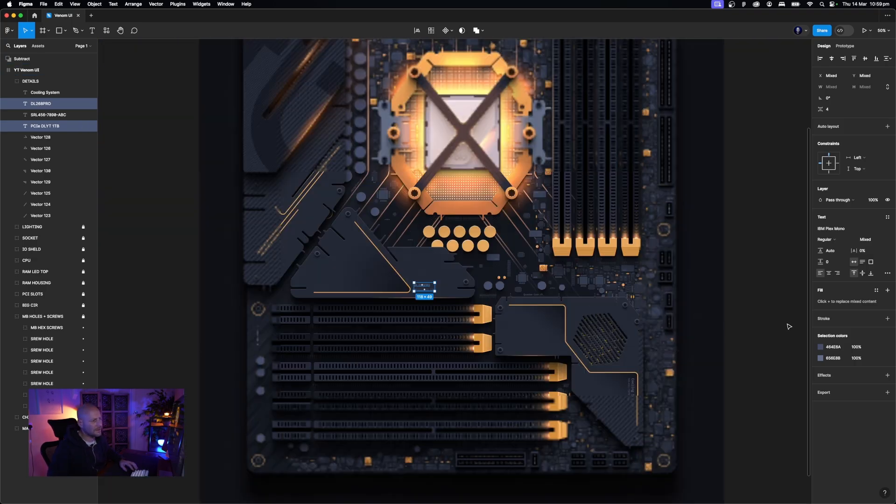
left_click(789, 327)
scroll(744, 306, "down", 3)
scroll(744, 306, "right", 2)
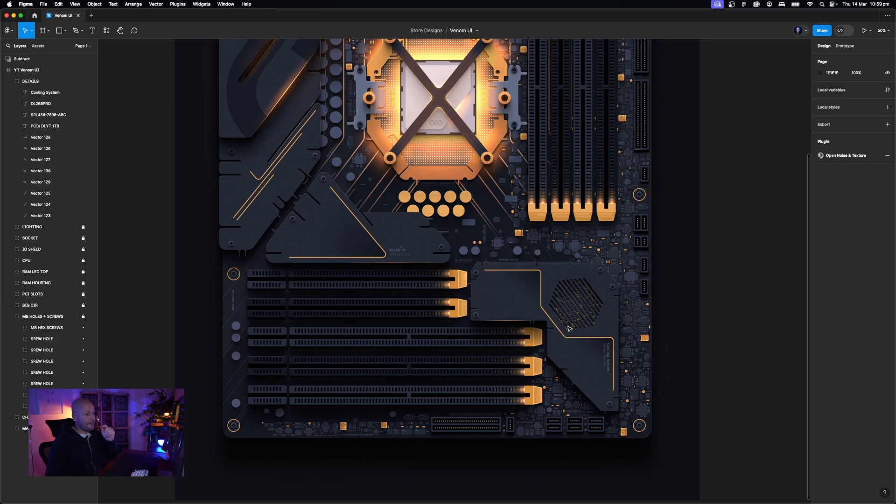
Collapse the DETAILS and MB HOLES + SCREWS groups, leaving DETAILS selected
left_click(9, 82)
left_click(39, 81)
left_click(8, 183)
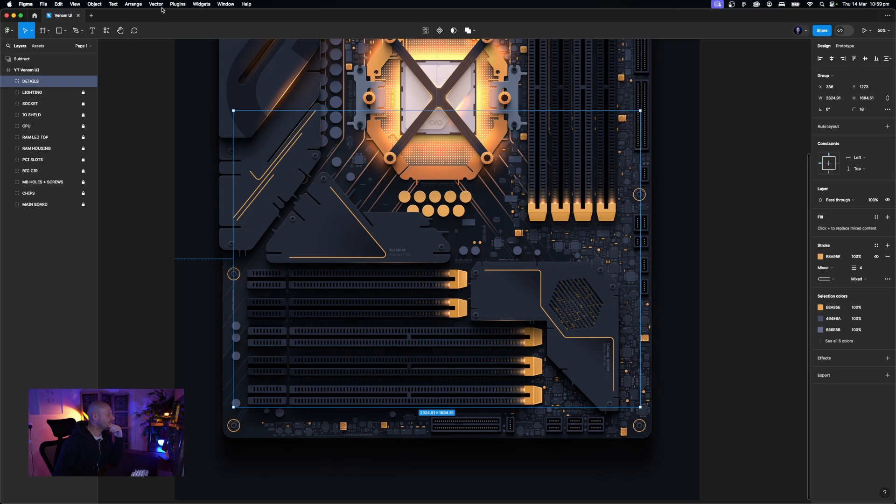
Open the Hugeicons Pro icon library, search for "arrow", insert the arrow-right-02 icon, and expand the DETAILS group
left_click(192, 5)
mouse_move(179, 4)
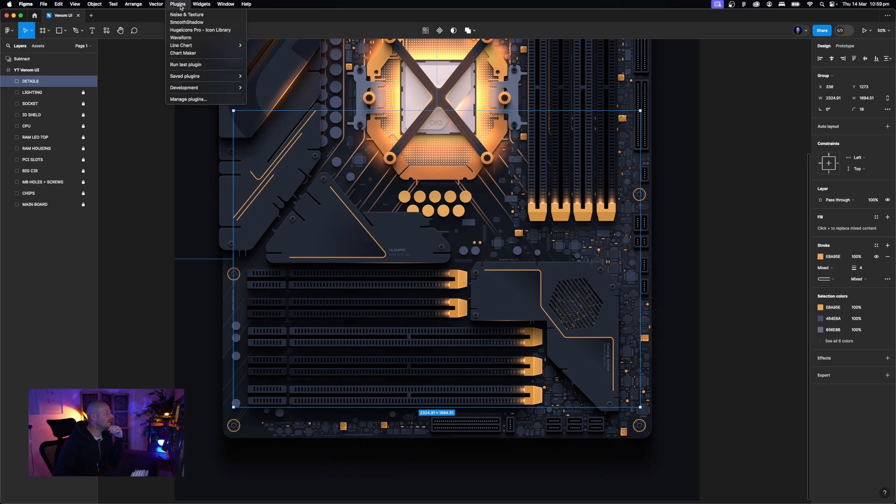
left_click(185, 32)
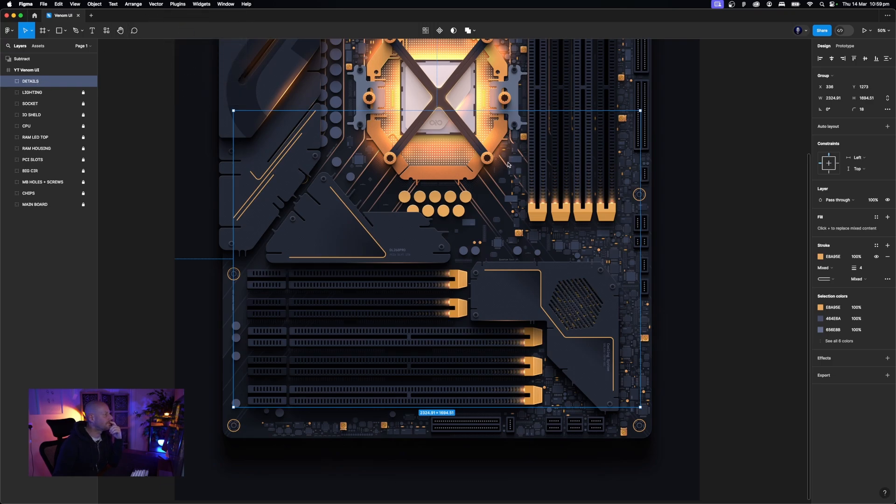
left_click(473, 147)
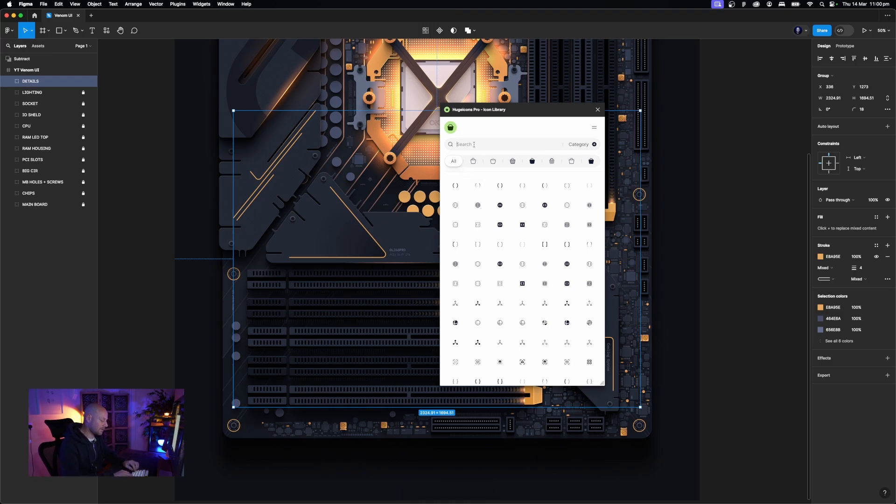
type("arrow")
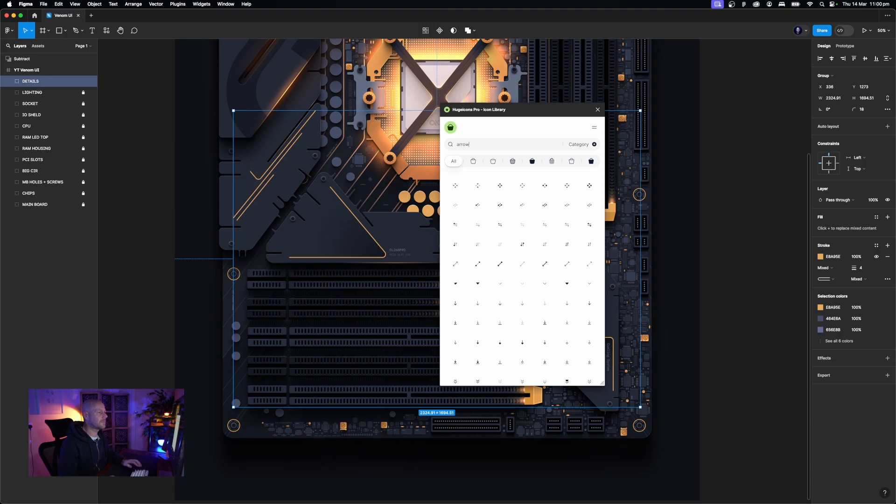
scroll(537, 317, "down", 4)
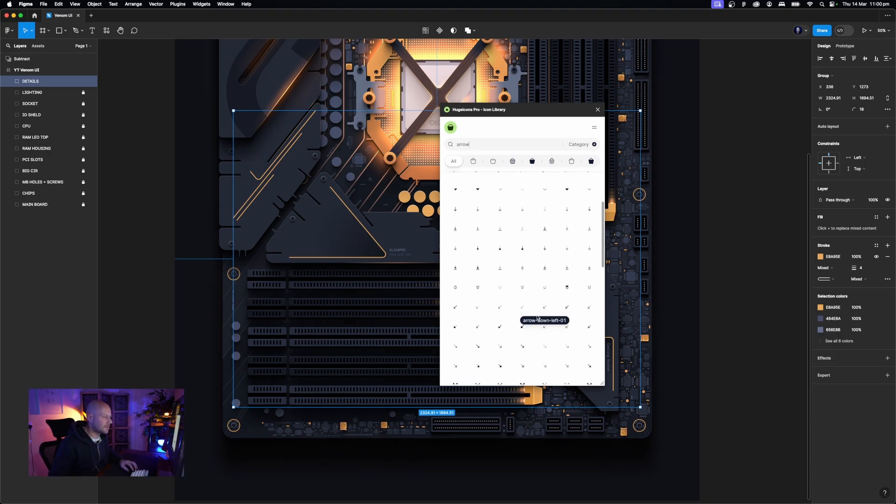
scroll(538, 318, "down", 10)
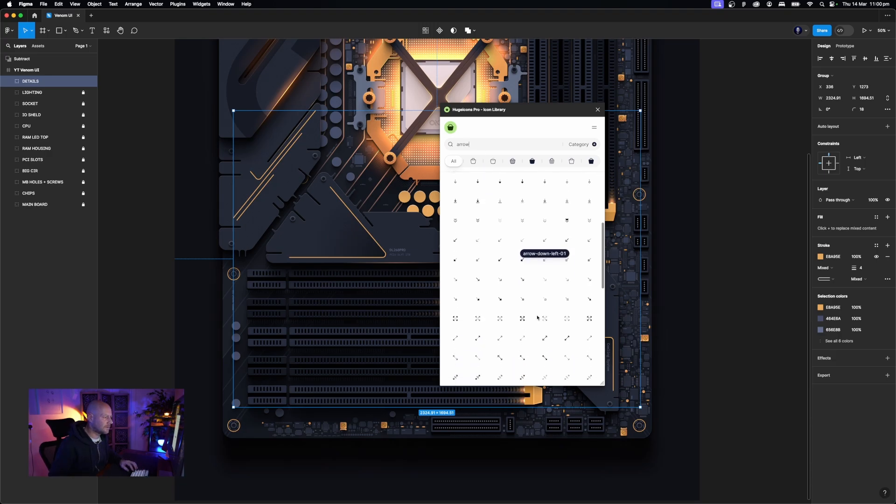
scroll(537, 318, "down", 5)
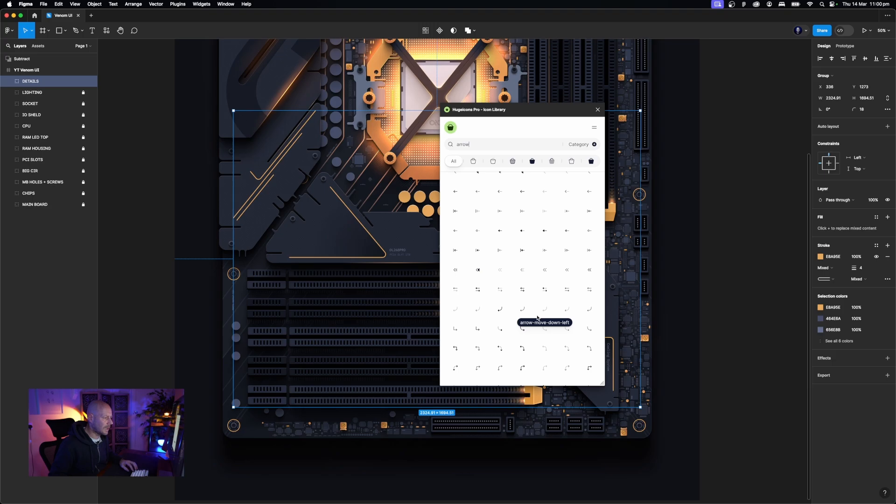
scroll(537, 318, "down", 3)
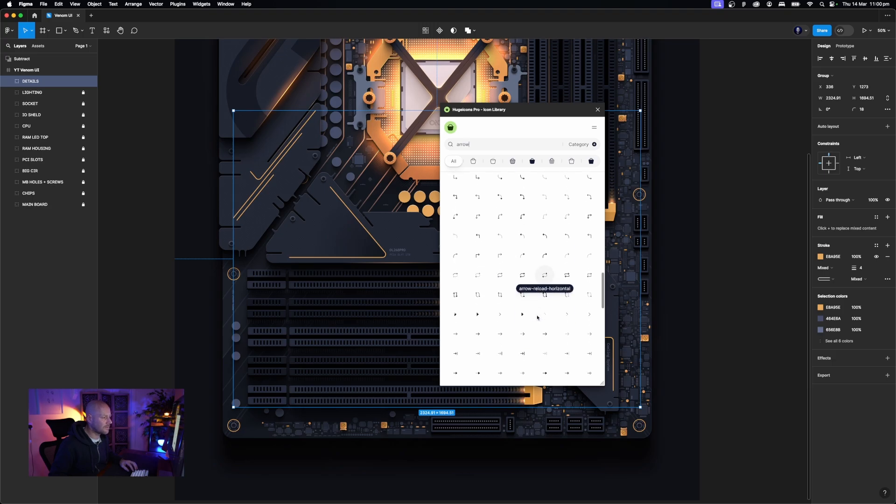
left_click(478, 335)
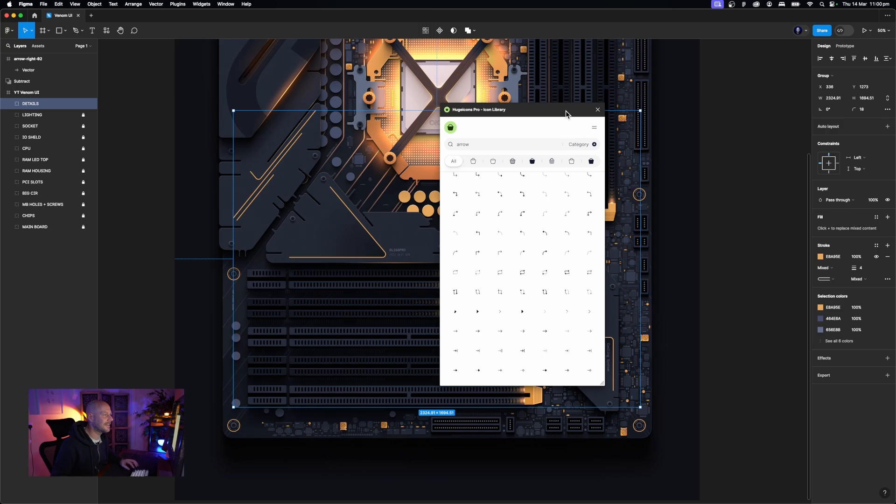
left_click_drag(566, 111, 802, 146)
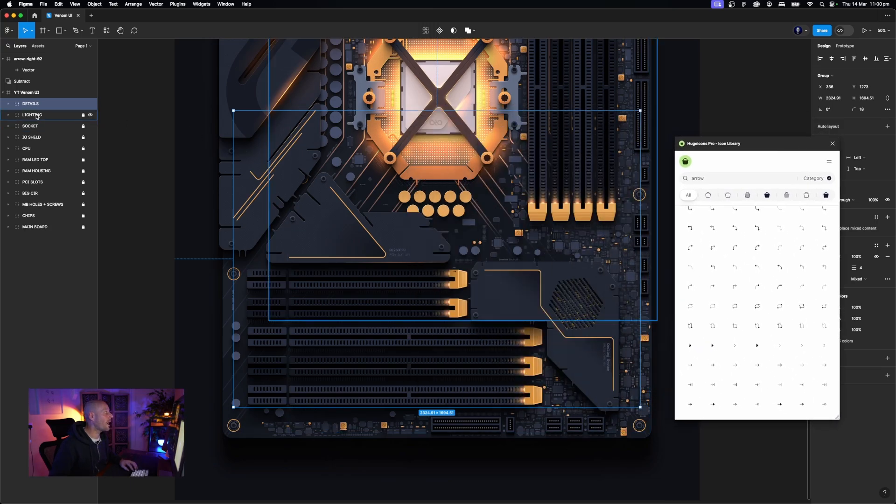
left_click(7, 104)
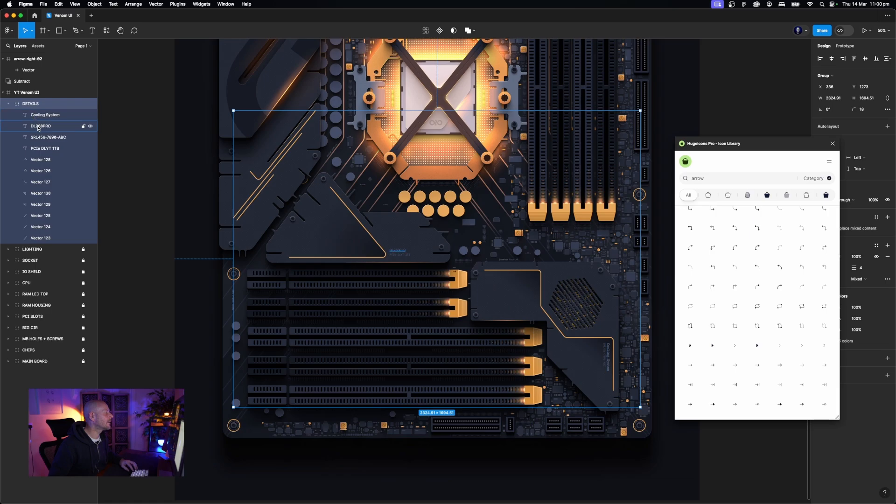
left_click(712, 365)
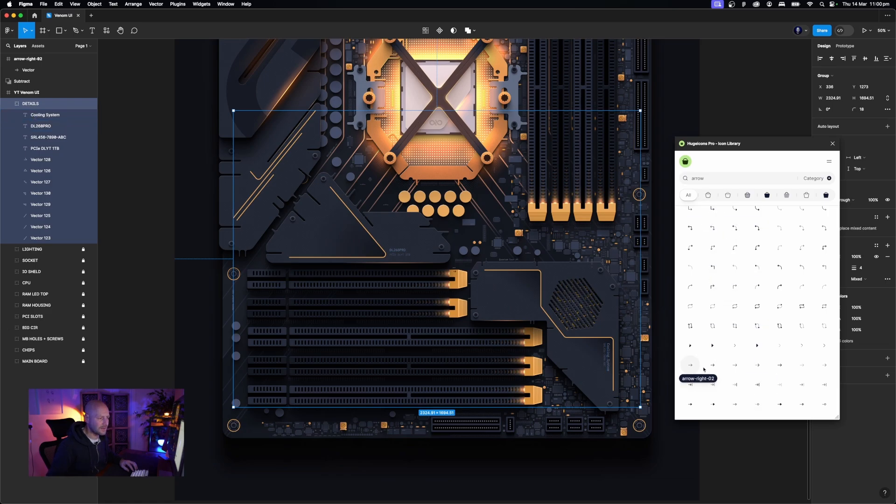
left_click(713, 366)
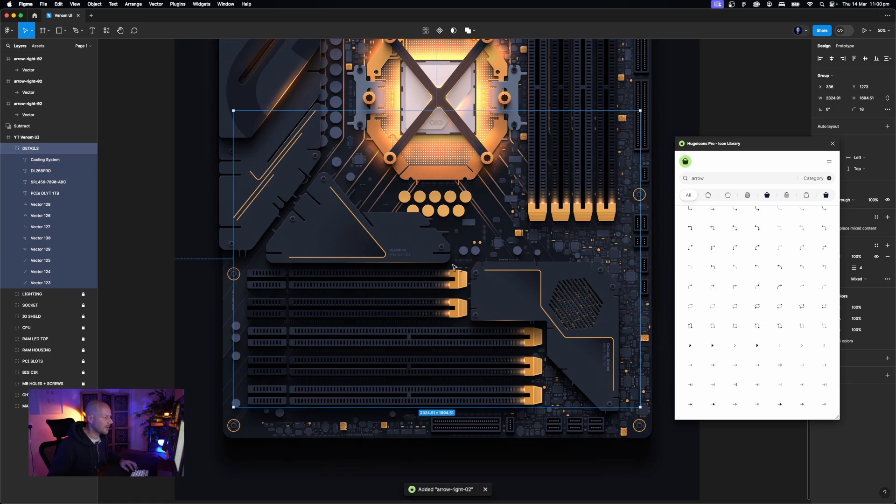
left_click(466, 274)
key("Delete")
left_click(461, 270)
key("Delete")
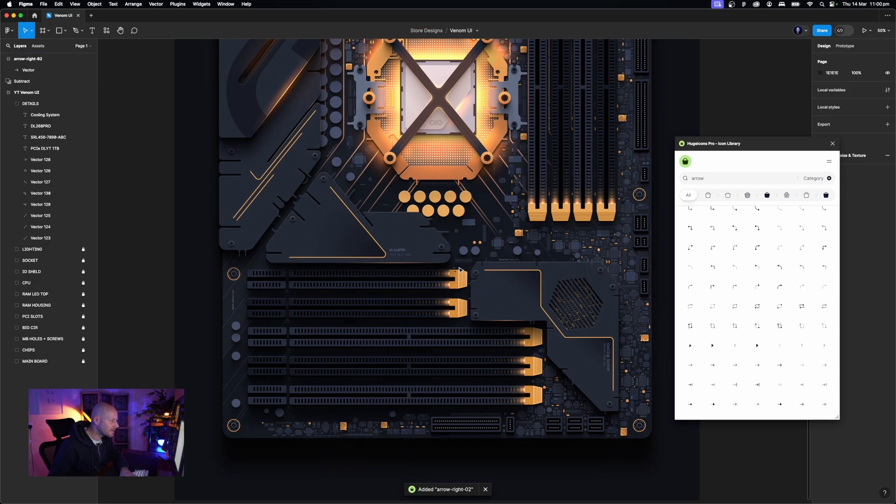
Move the arrow-right-02 icon frame into the top of the DETAILS group and close the icon library
left_click(460, 271)
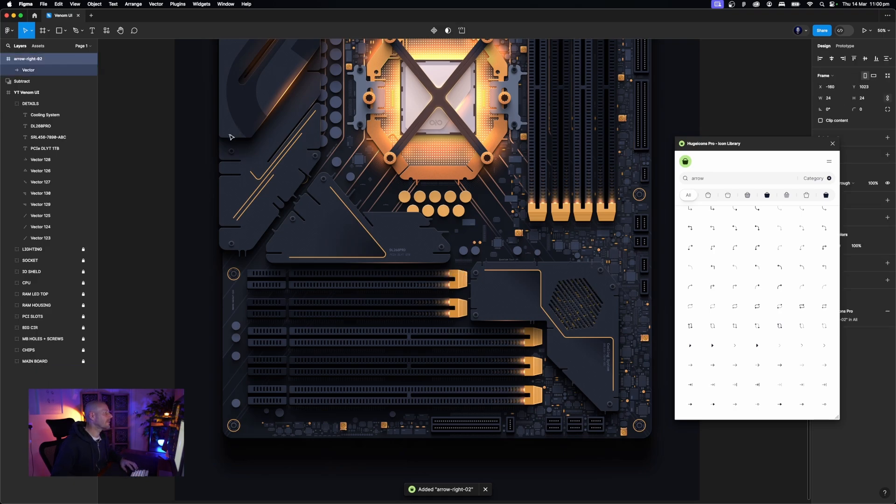
left_click_drag(231, 136, 36, 103)
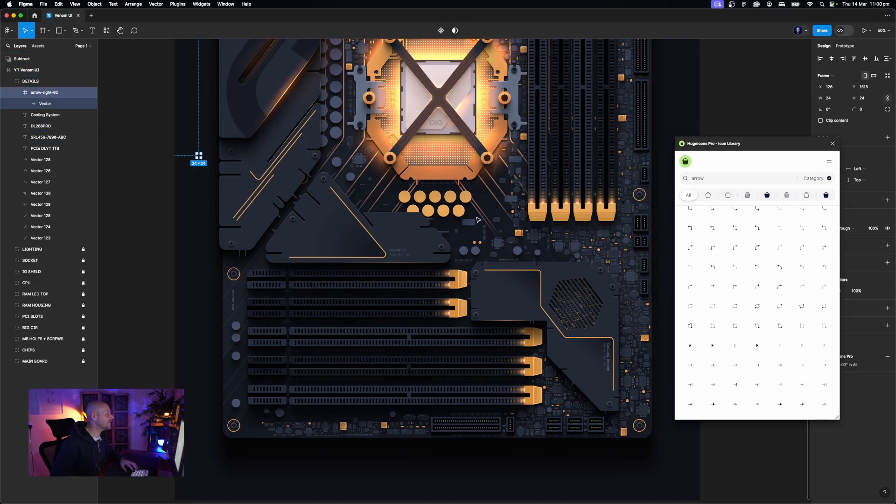
left_click(833, 145)
Recolor the arrow-right-02 icon from black to the muted blue-grey 68708D and deselect it
left_click(820, 291)
left_click(757, 430)
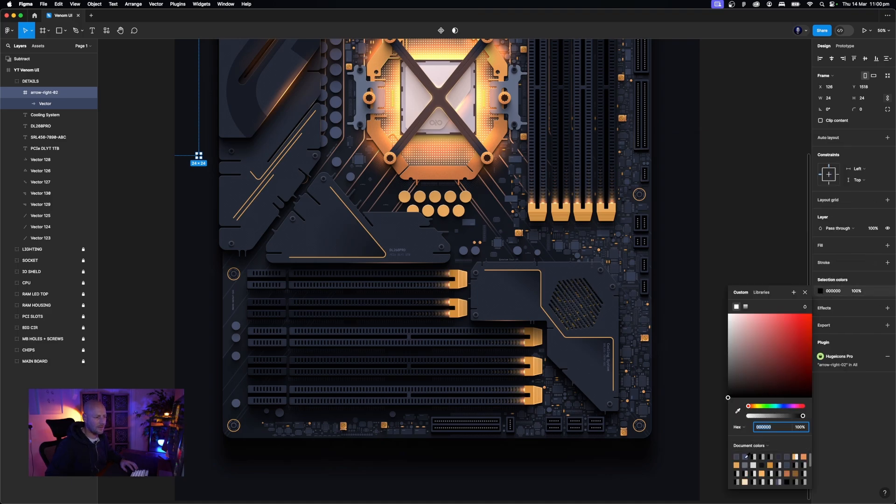
type("464E6A")
key("Return")
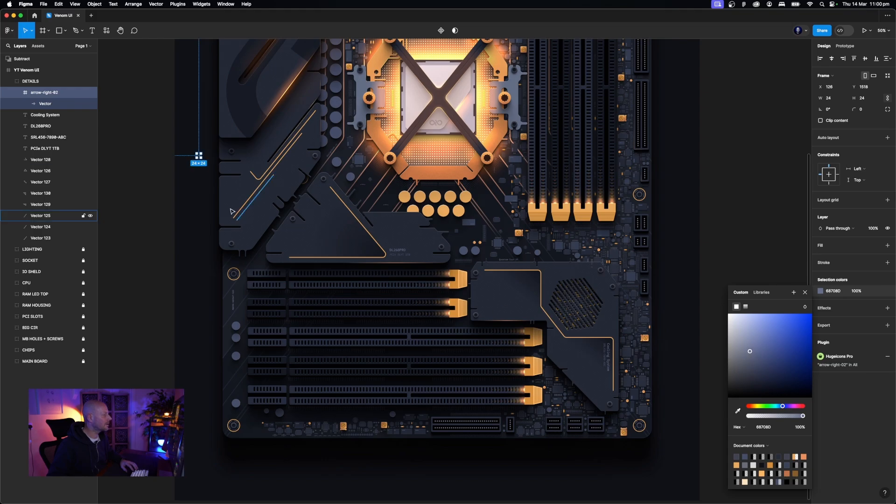
left_click(200, 194)
Place the arrow icon just right of the board's bottom-left screw hole at about X 407, Y 3080, rotated 180° to point at it
left_click(199, 155)
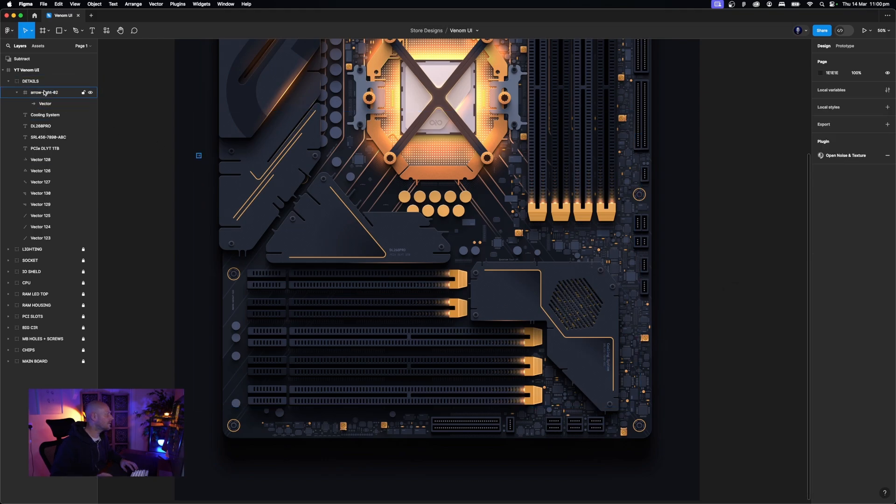
left_click_drag(200, 158, 231, 387)
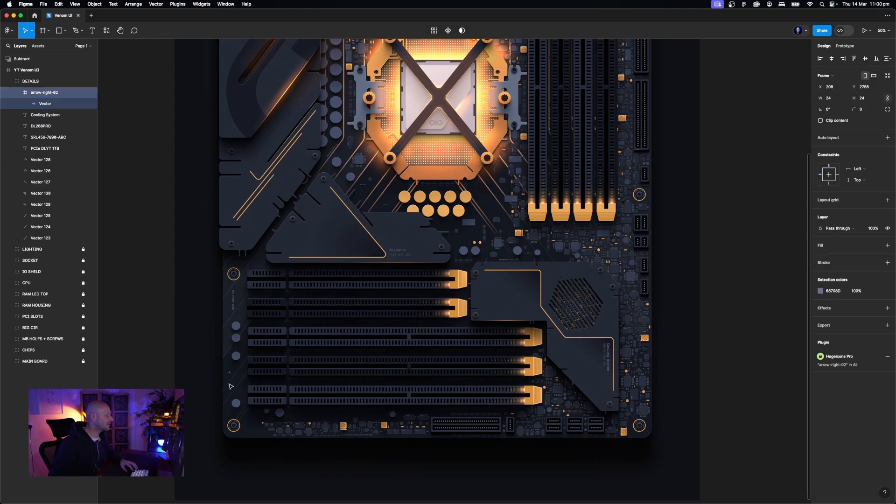
key("plus")
key("plus")
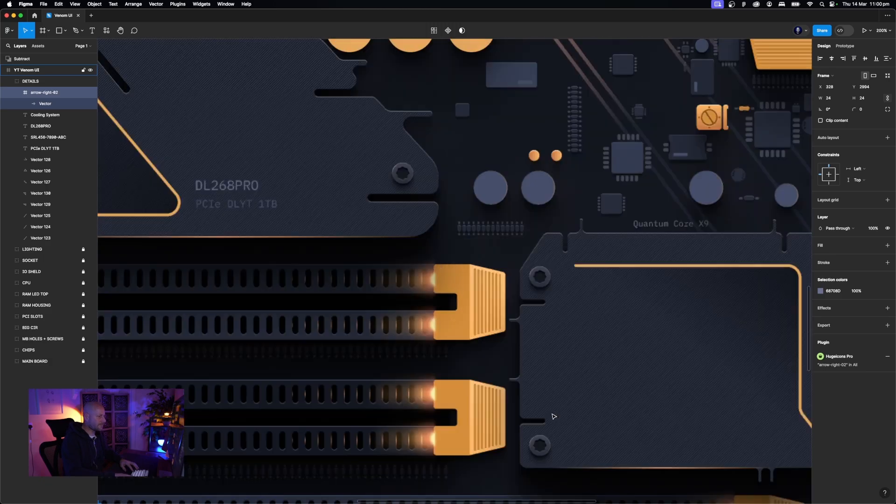
left_click_drag(363, 372, 666, 90)
left_click_drag(313, 278, 610, 132)
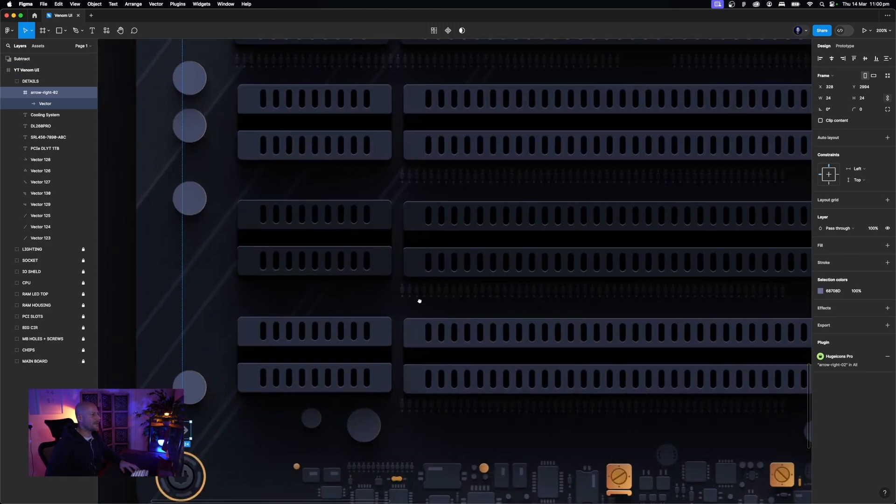
left_click_drag(418, 302, 578, 194)
left_click_drag(356, 309, 381, 366)
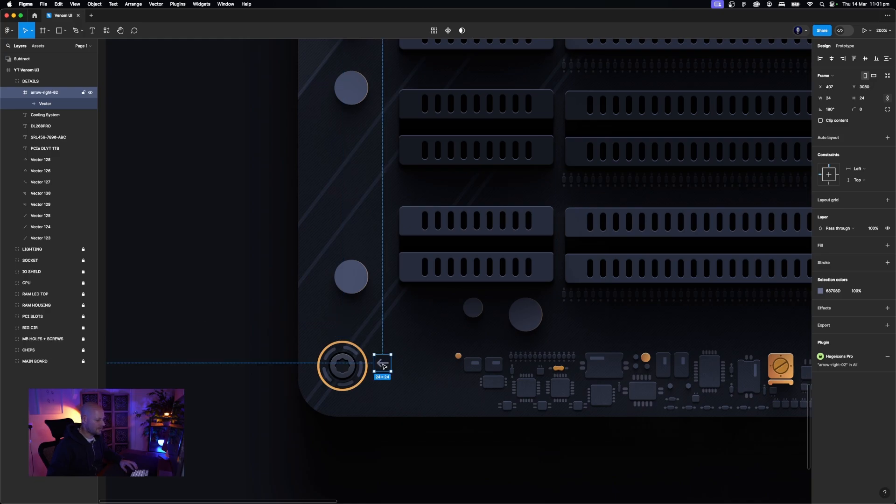
key("shift+0")
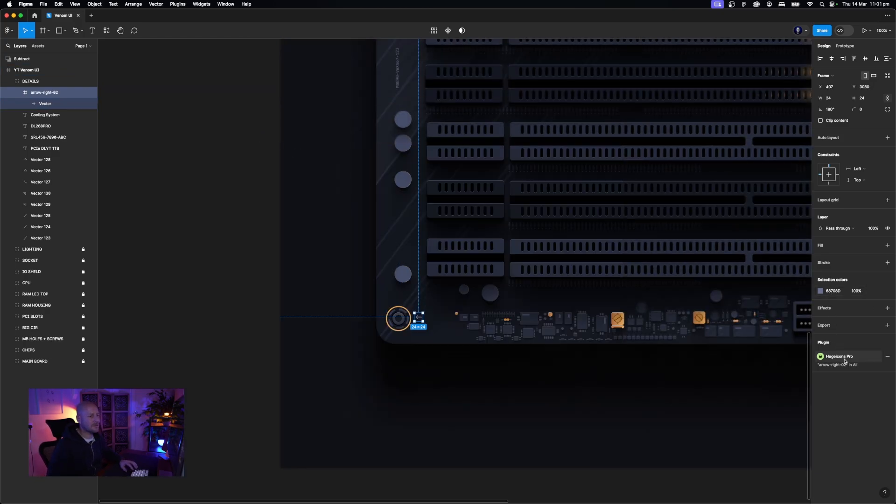
left_click(840, 358)
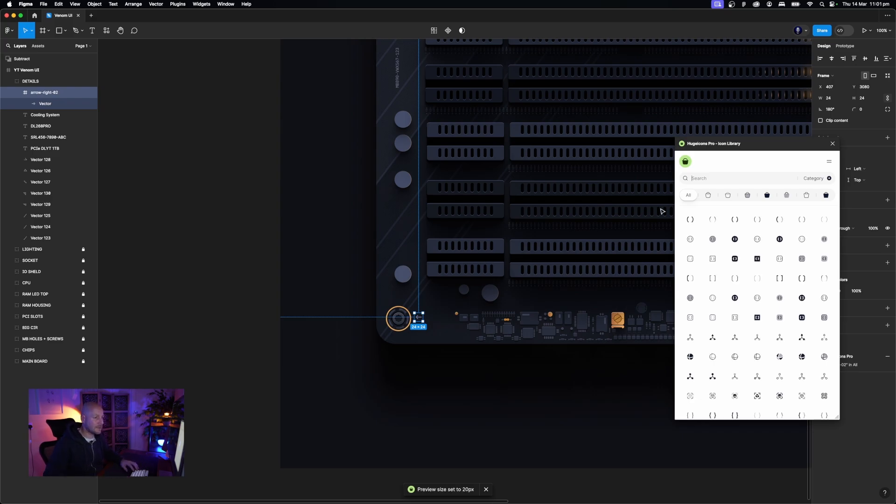
left_click(832, 144)
key("super+equal")
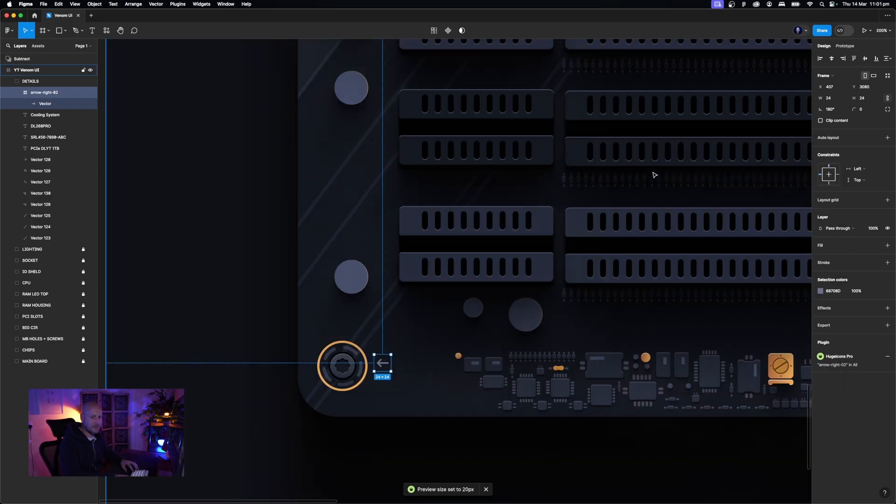
key("super+equal")
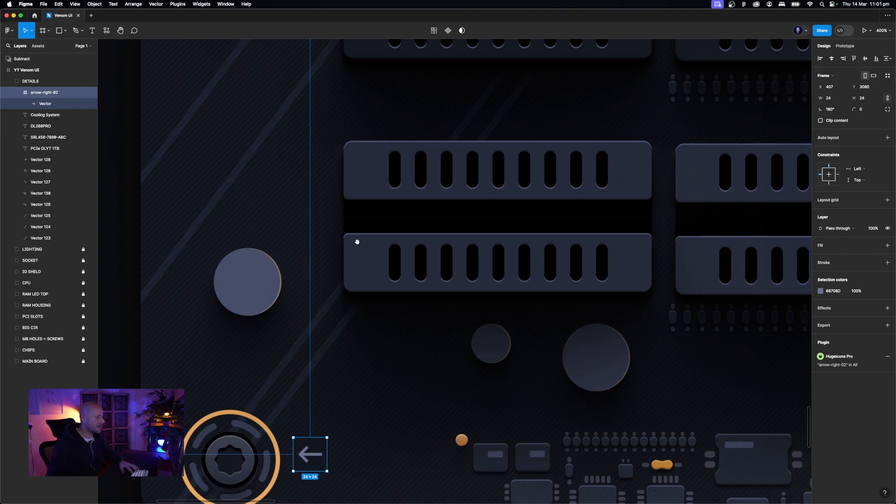
left_click_drag(356, 242, 353, 208)
scroll(353, 208, "down", 2)
scroll(372, 246, "left", 2)
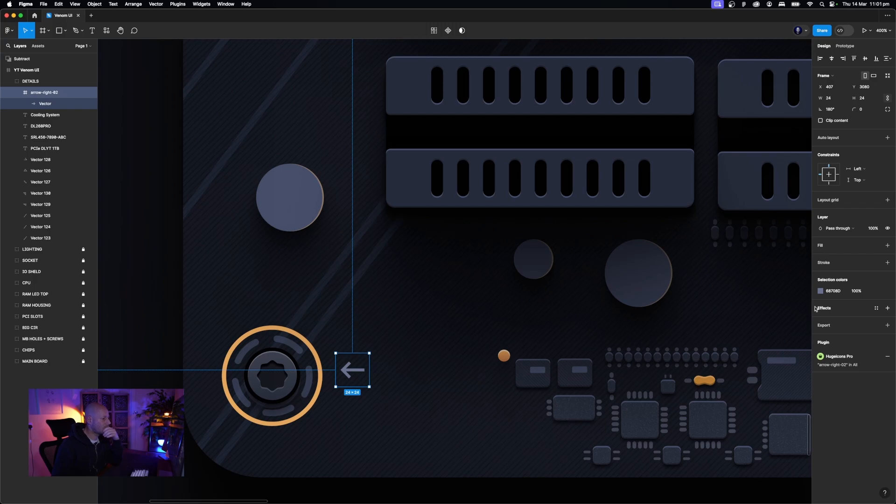
Search Hugeicons Pro for "arrow" and swap the icon beside the screw hole for the single-vector arrow-left-02 variant
scroll(616, 387, "right", 1)
scroll(616, 387, "up", 1)
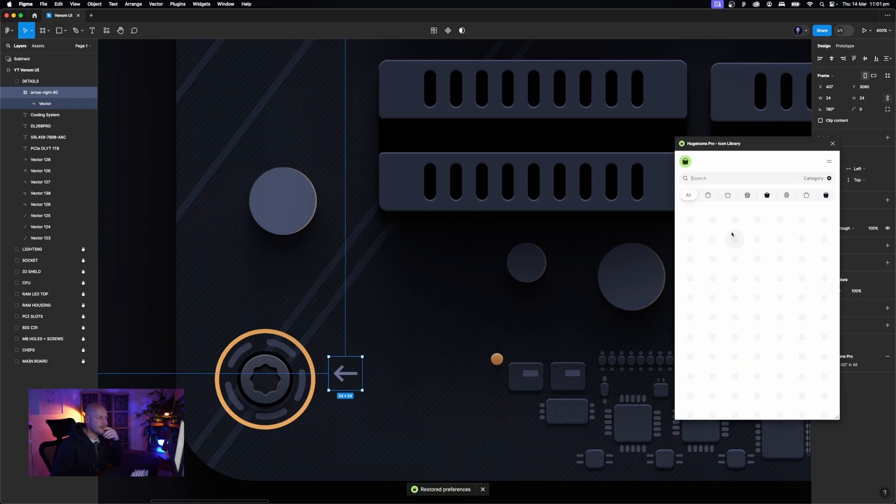
type("arrow")
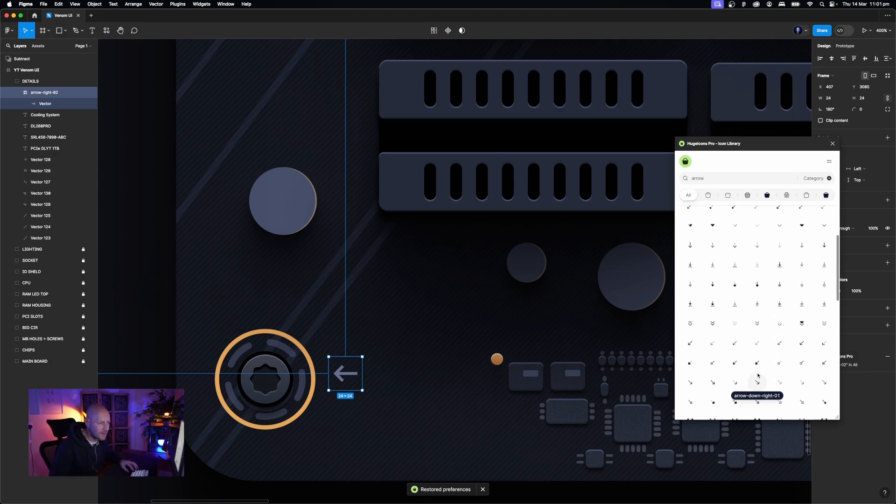
scroll(757, 375, "down", 5)
scroll(757, 375, "down", 4)
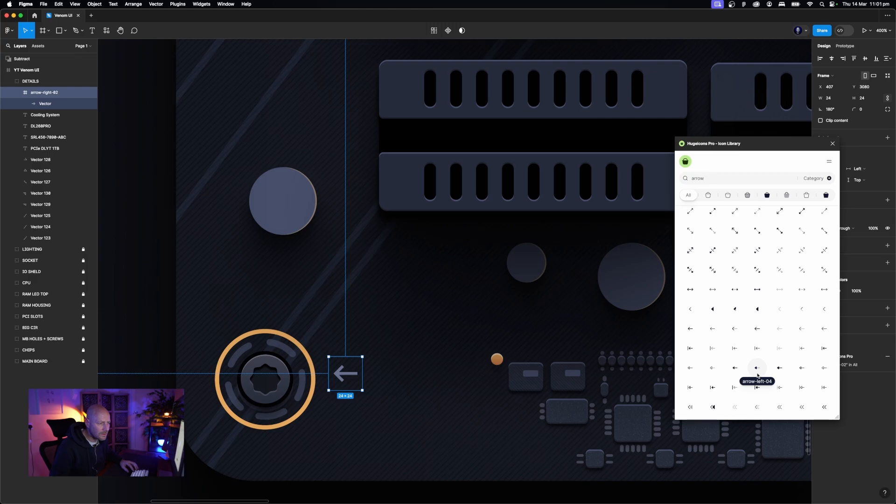
left_click(758, 333)
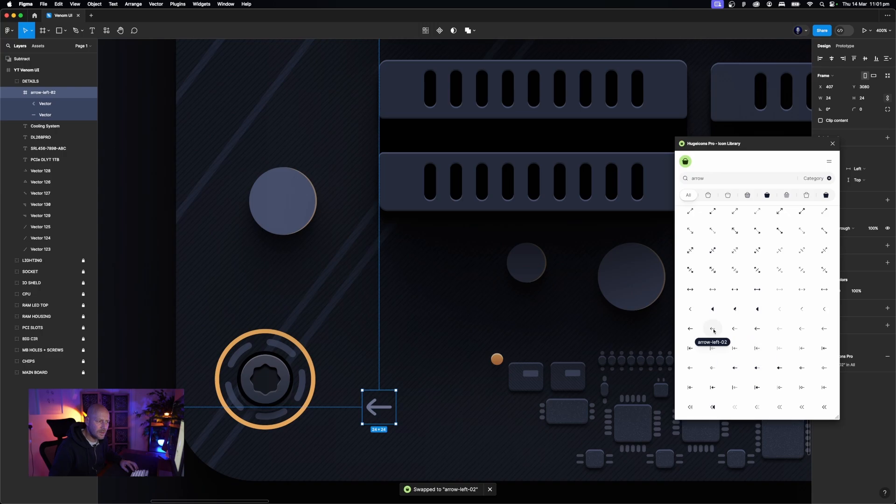
left_click(691, 330)
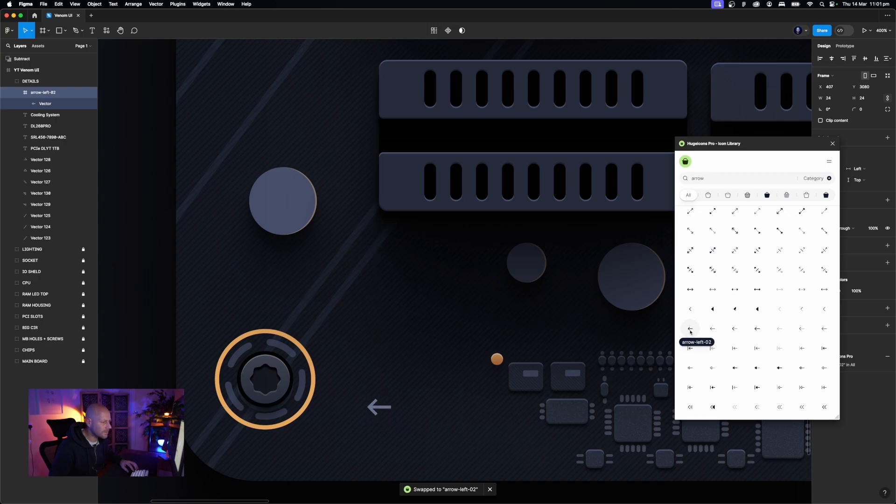
Try the Hugeicons arrow-right-02 and other arrow-left-02 variants on the icon beside the bottom-left screw hole
scroll(726, 369, "down", 5)
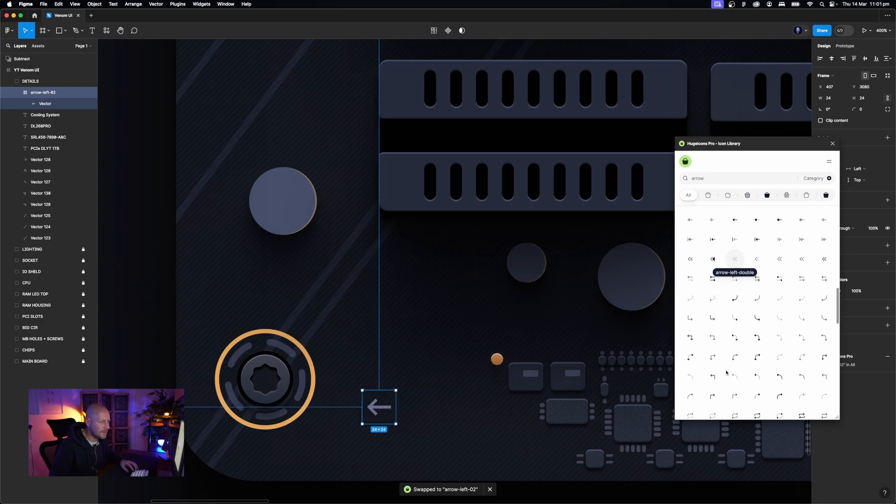
scroll(726, 371, "down", 4)
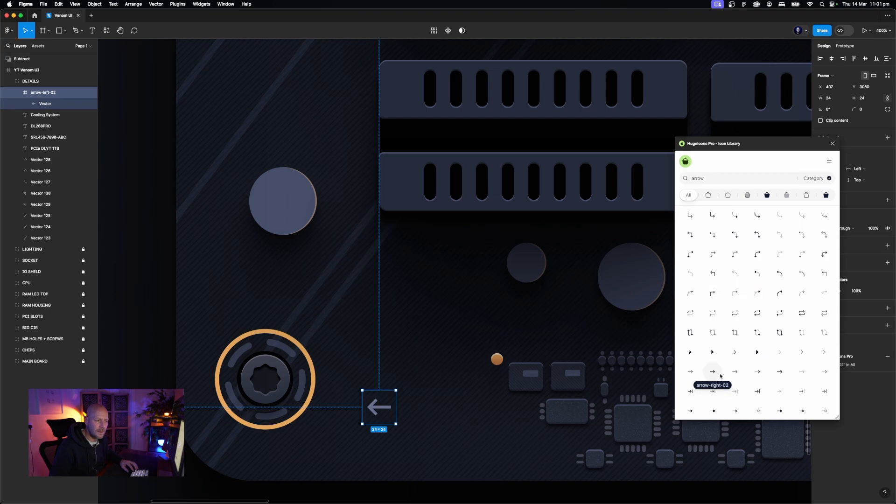
left_click(734, 372)
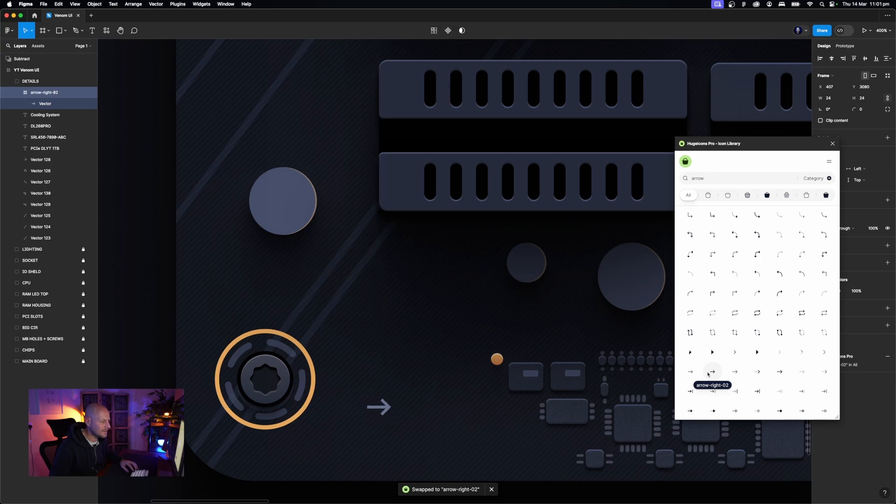
scroll(713, 280, "up", 3)
scroll(712, 280, "up", 4)
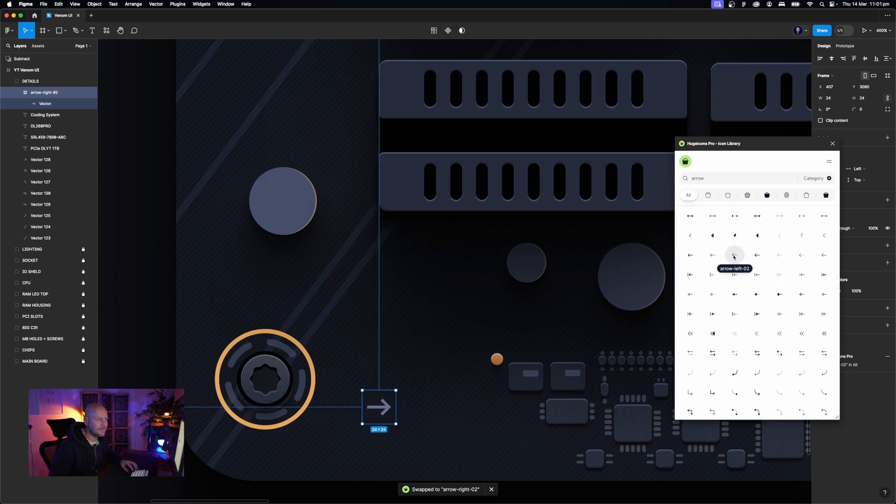
left_click(734, 257)
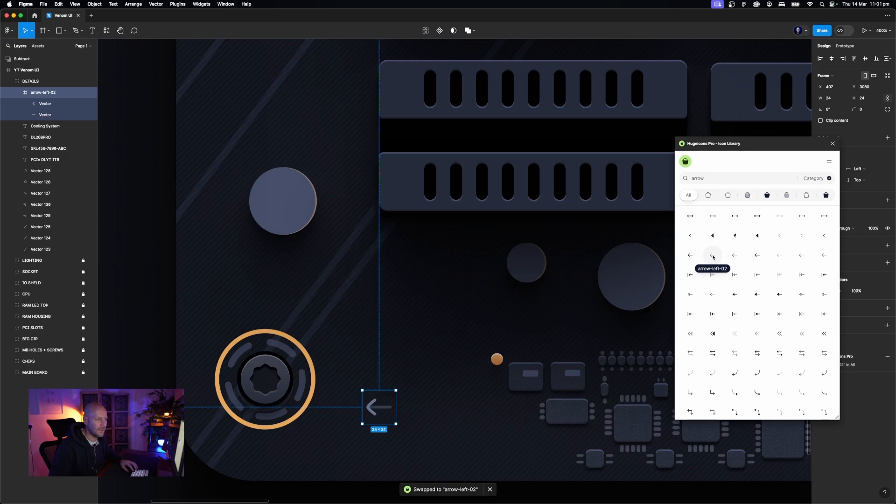
left_click(691, 258)
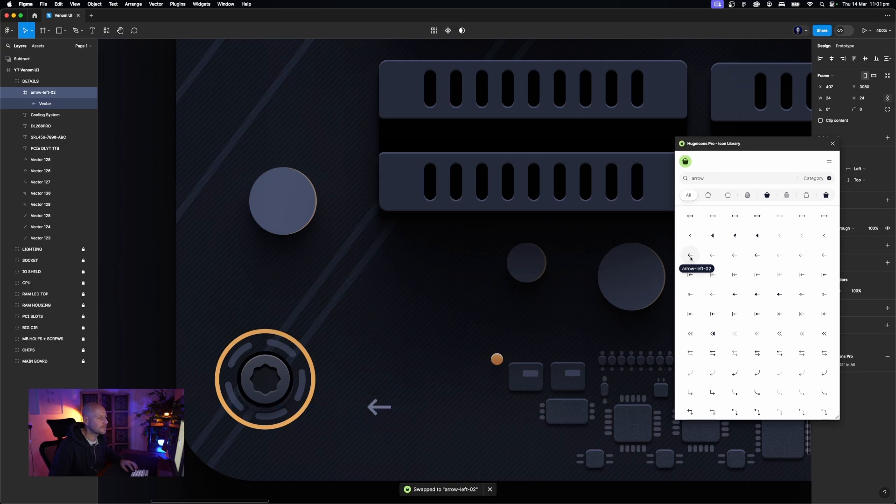
left_click(757, 256)
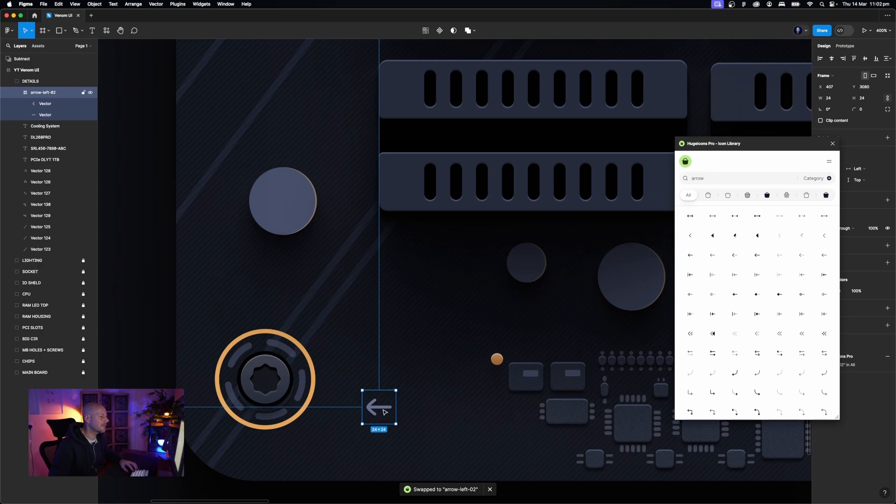
Move the arrow beside the bottom-left screw hole to X 382, Y 3061, using the single-vector arrow-left-02 variant, and close the icon library
left_click_drag(384, 411, 352, 386)
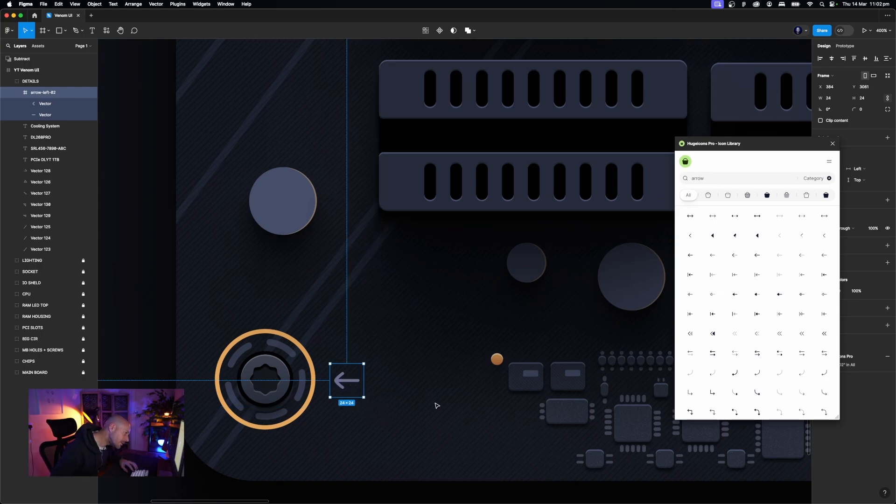
left_click(690, 256)
key("Left")
key("Left")
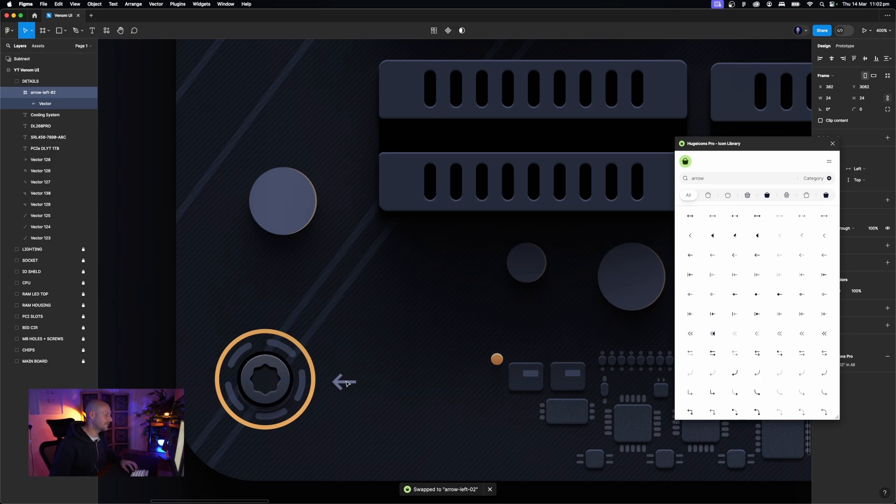
key("shift+0")
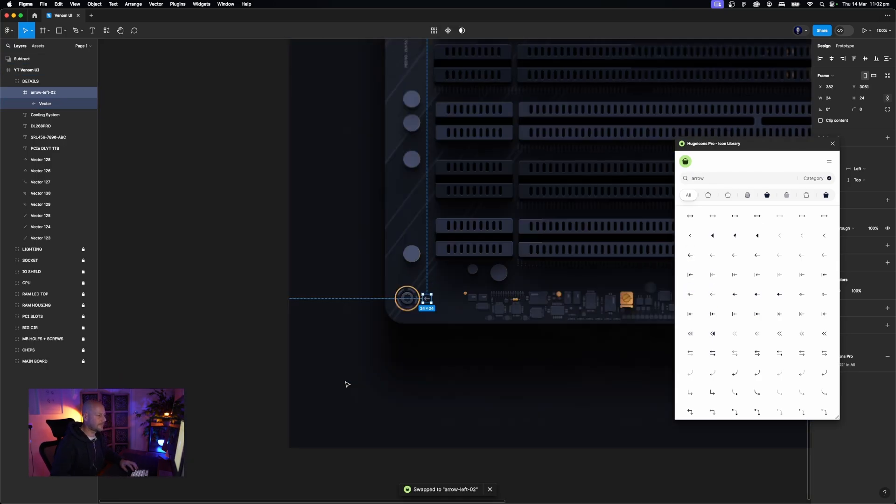
left_click(832, 143)
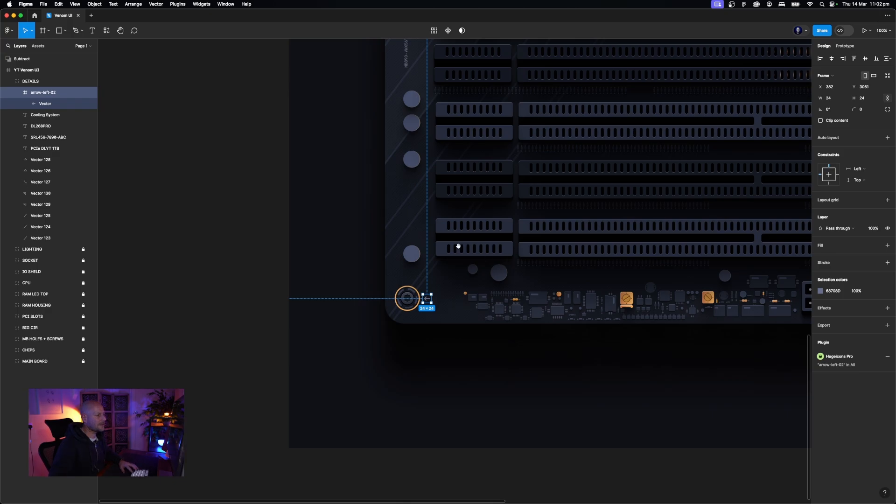
Duplicate the arrow to just below the screw hole above the vertical label on the board's left edge, rotated -90° at Y 2248
scroll(457, 251, "up", 5)
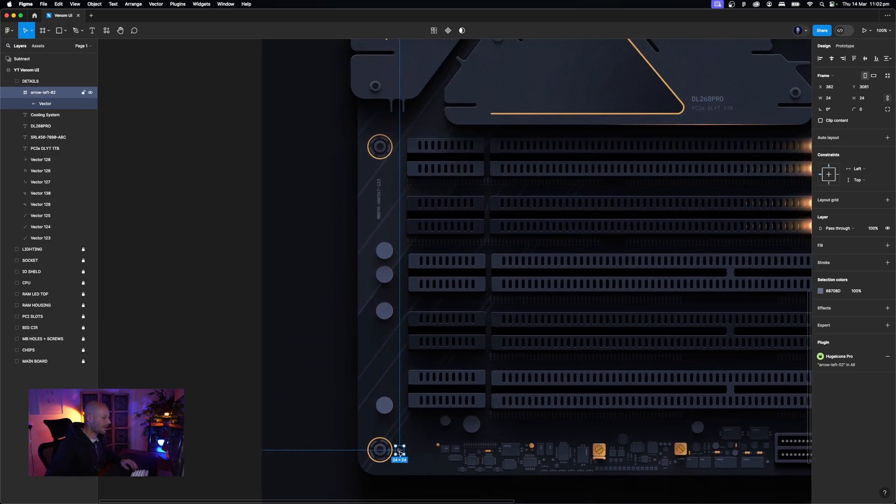
left_click_drag(396, 309, 378, 171)
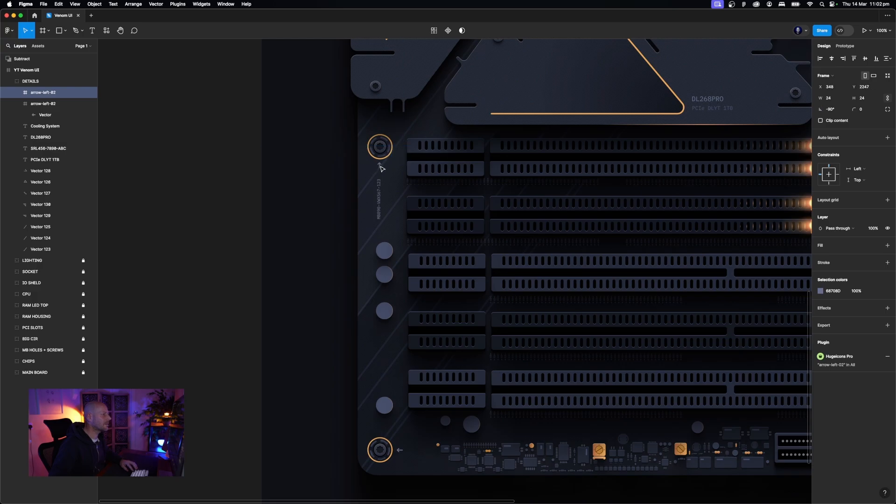
key("super+minus")
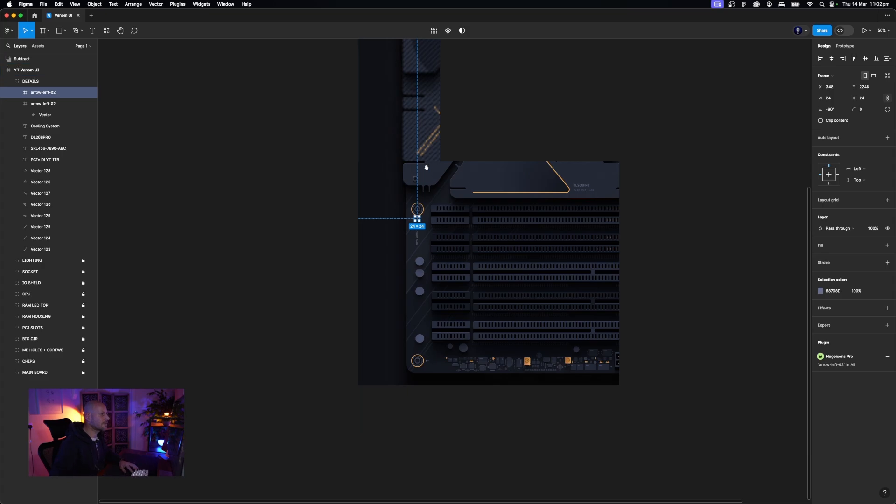
Duplicate the arrow to the left of the board's bottom-right screw hole, rotated 180° to point at it, at X 2615, Y 3084
scroll(276, 126, "right", 8)
scroll(277, 127, "right", 3)
scroll(277, 127, "down", 1)
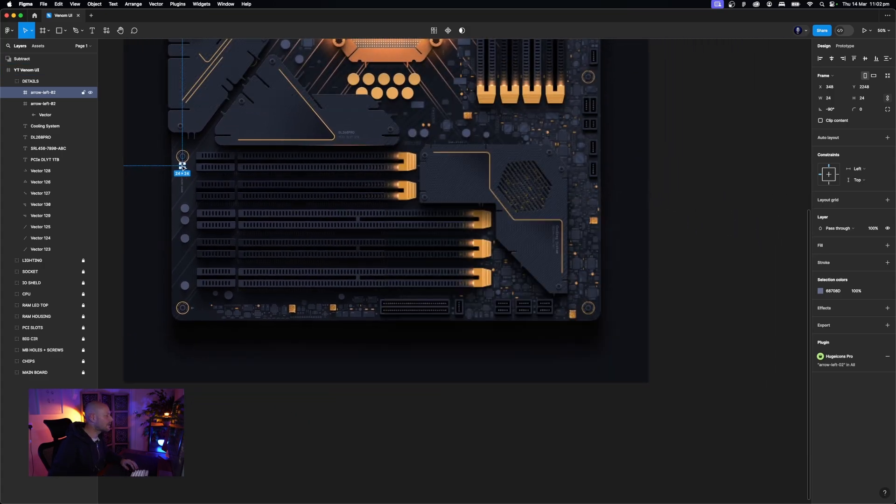
left_click_drag(183, 166, 580, 312)
key("super+plus")
key("super+plus")
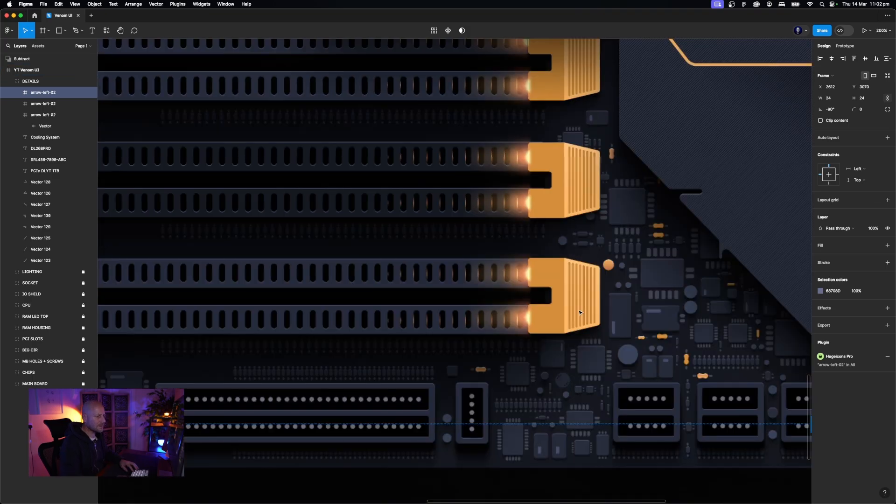
scroll(580, 312, "right", 10)
scroll(580, 313, "right", 3)
scroll(580, 313, "down", 2)
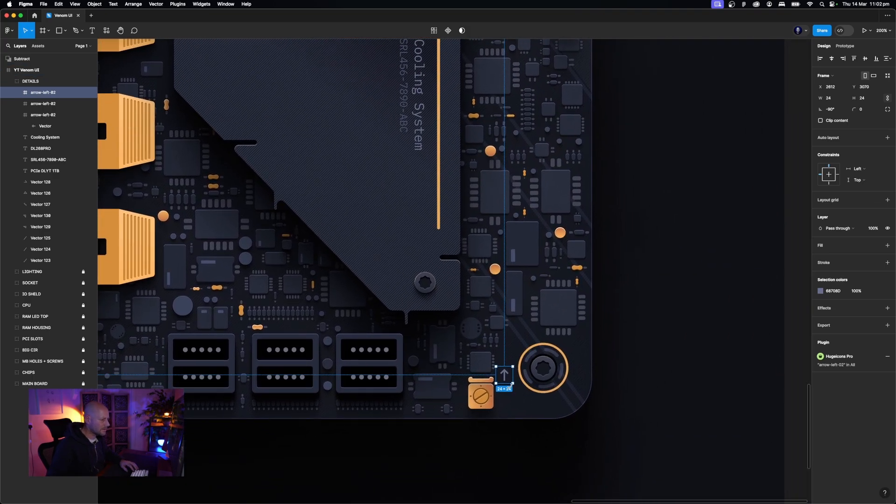
mouse_move(513, 387)
left_mouse_down()
mouse_move(496, 380)
mouse_move(512, 374)
left_mouse_up()
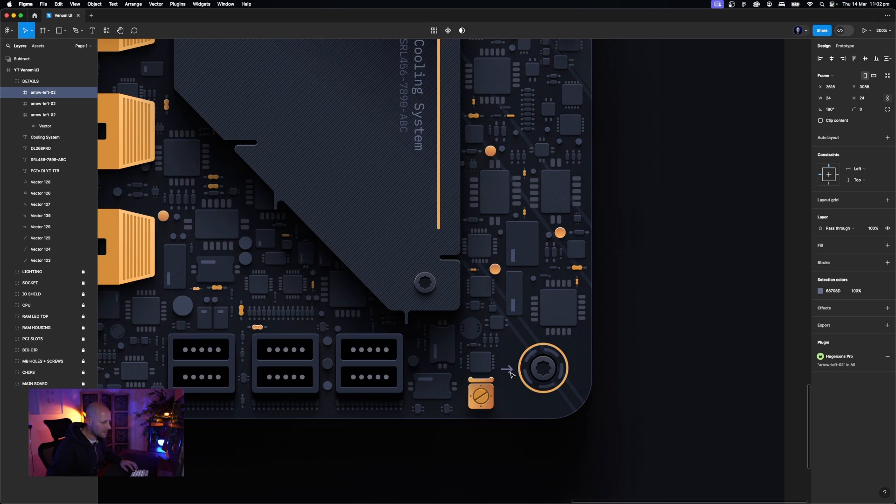
Duplicate the arrow to the left of the screw hole midway up the board's right edge, at X 2615, Y 1765
key("super+minus")
key("super+minus")
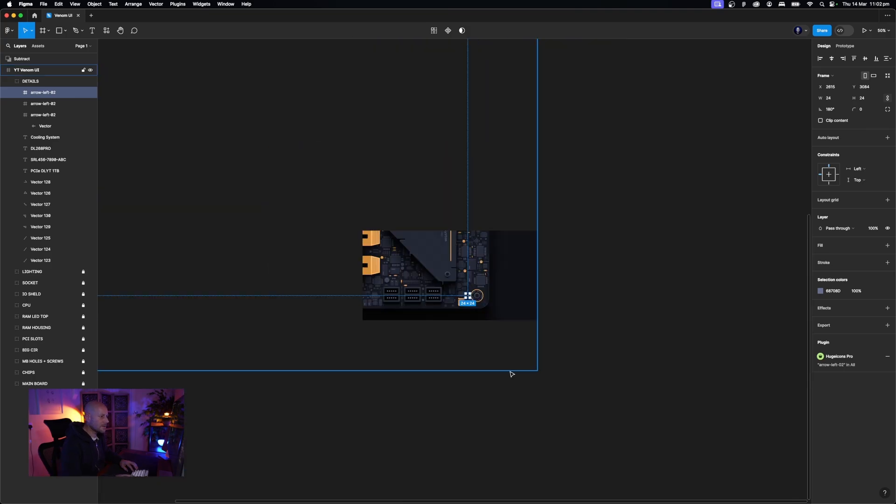
left_click_drag(548, 230, 548, 376)
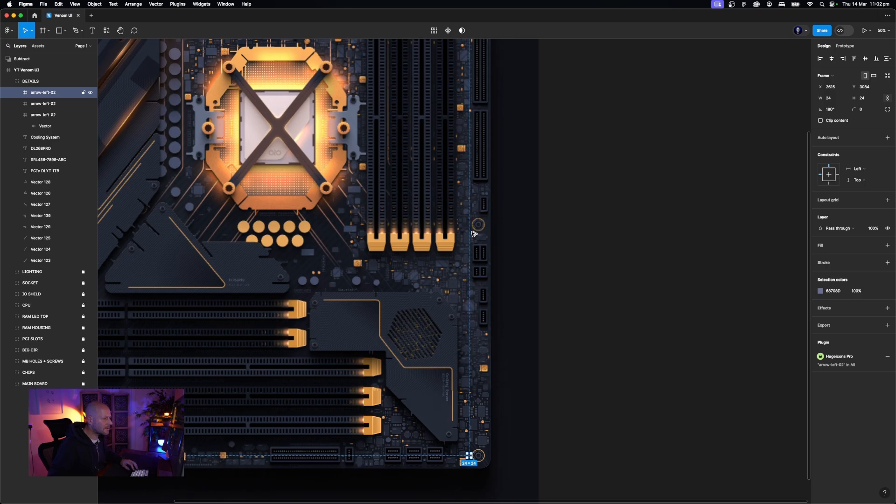
left_click_drag(474, 234, 473, 230)
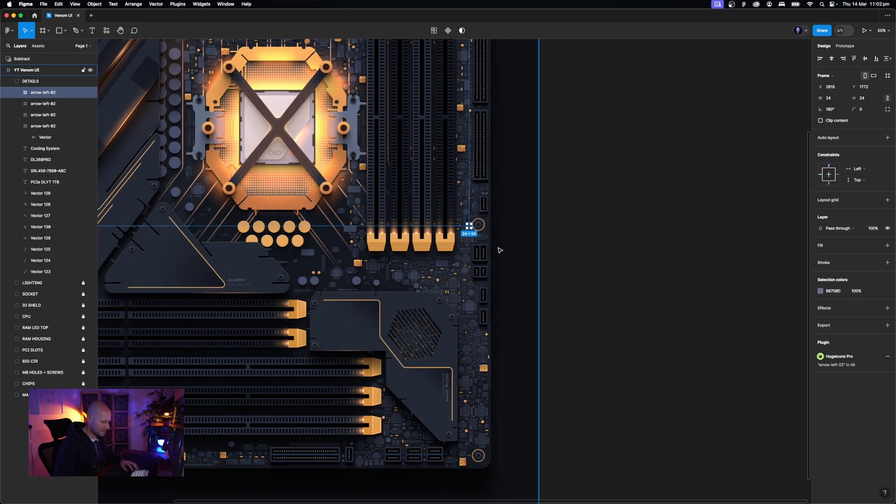
key("super+plus")
key("super+plus")
scroll(499, 250, "up", 2)
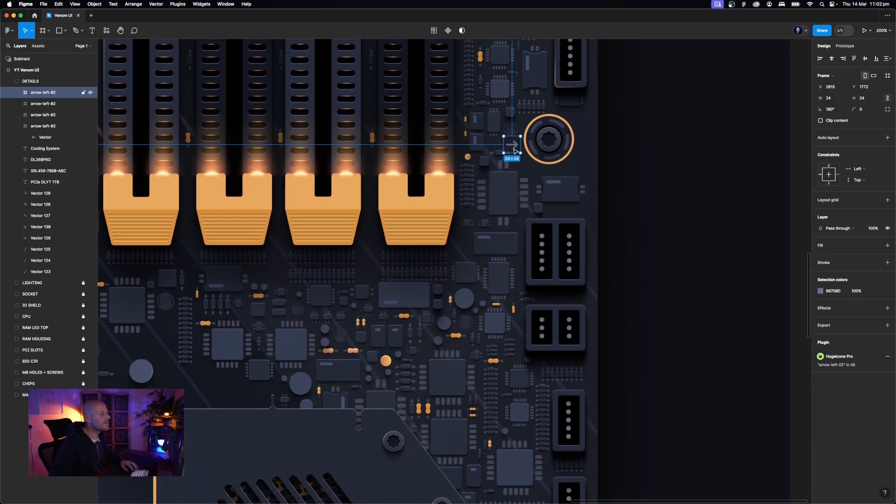
left_click_drag(516, 147, 515, 144)
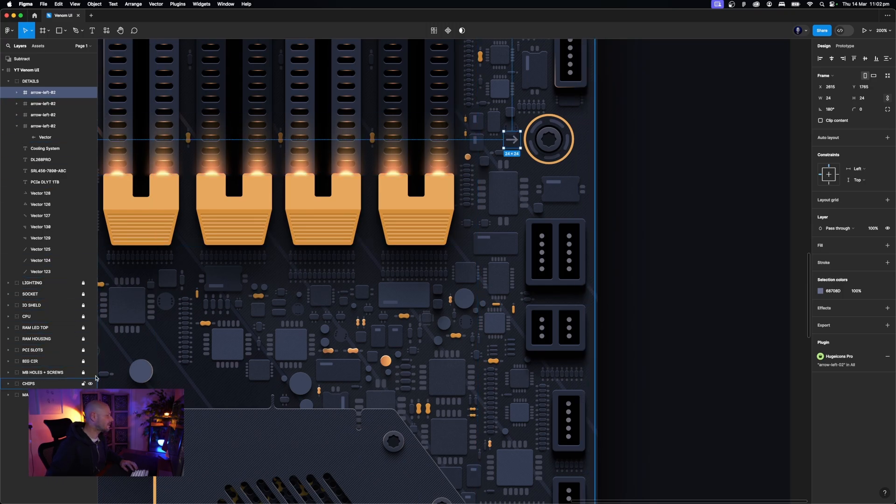
Unlock the CHIPS group and move the small component above the right-edge arrow to just below it, at Y 1773.3
double_click(510, 127)
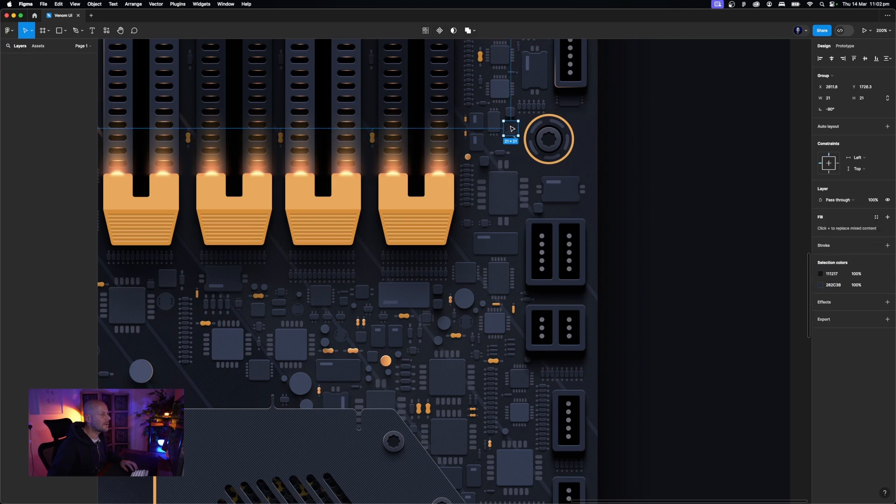
left_click_drag(510, 127, 523, 153)
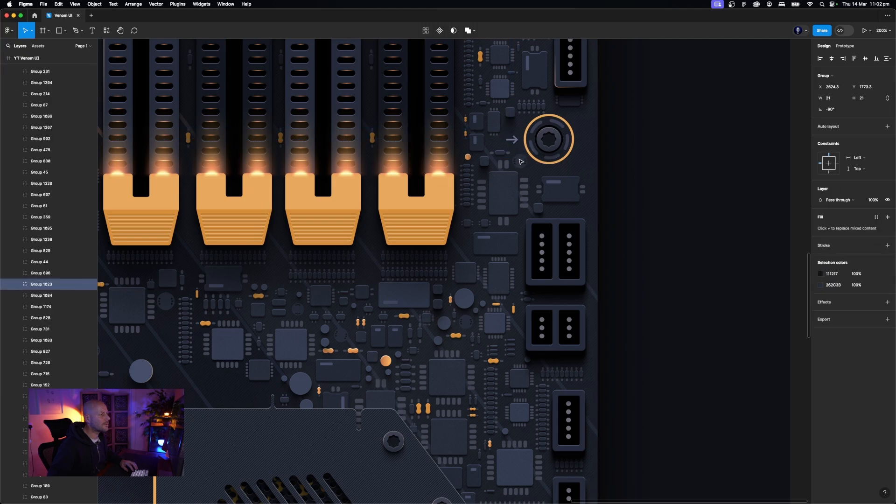
left_click(677, 175)
Duplicate the right-edge arrow and place the copy left of the board's top-right screw hole, at X 2611, Y 313
double_click(512, 140)
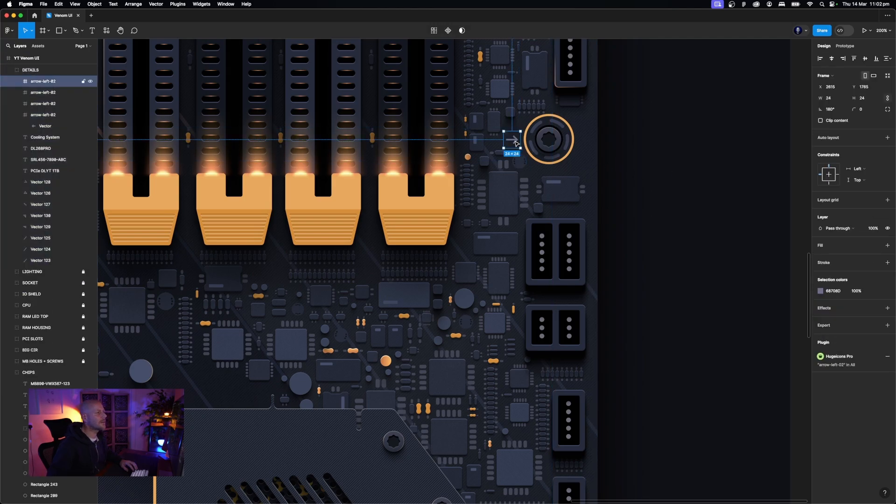
scroll(515, 143, "up", 5)
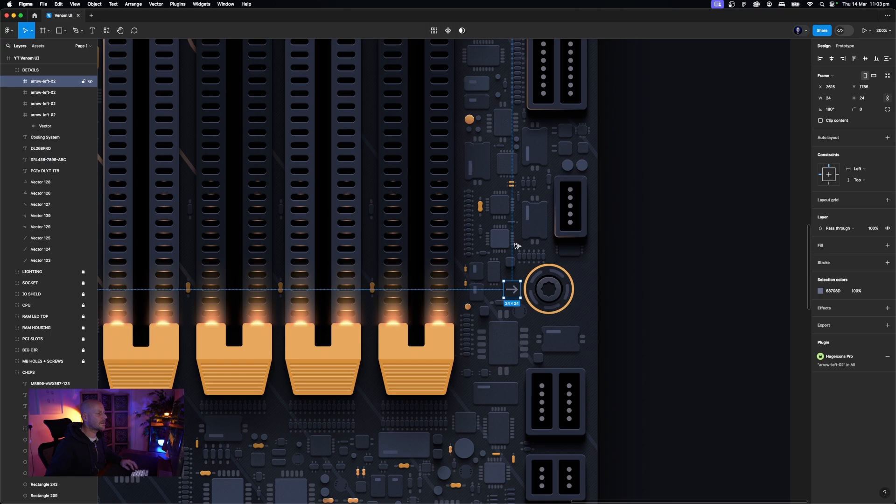
left_click_drag(512, 289, 512, 61)
scroll(562, 100, "up", 8)
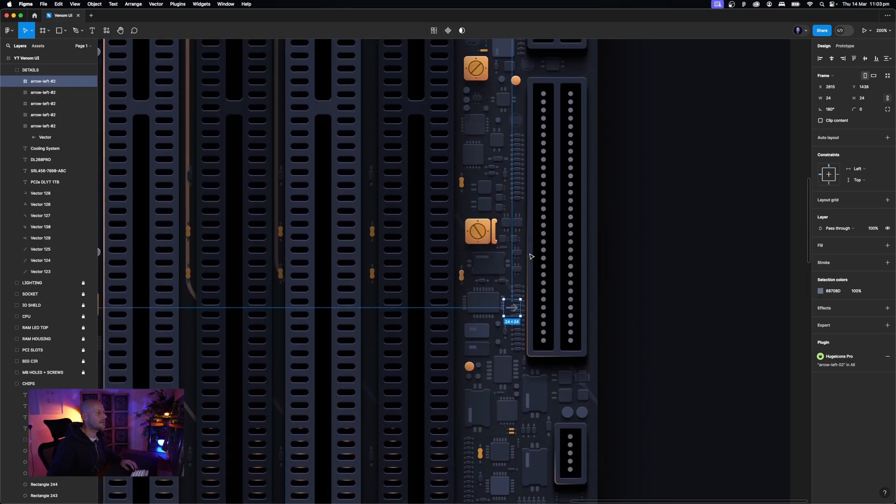
left_click_drag(512, 308, 512, 56)
scroll(560, 99, "up", 3)
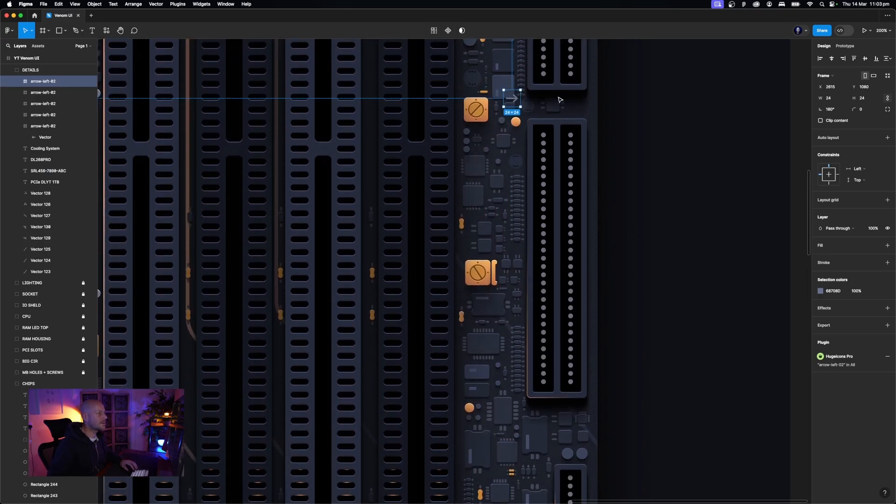
scroll(560, 99, "up", 8)
left_click_drag(518, 360, 521, 58)
scroll(563, 87, "up", 8)
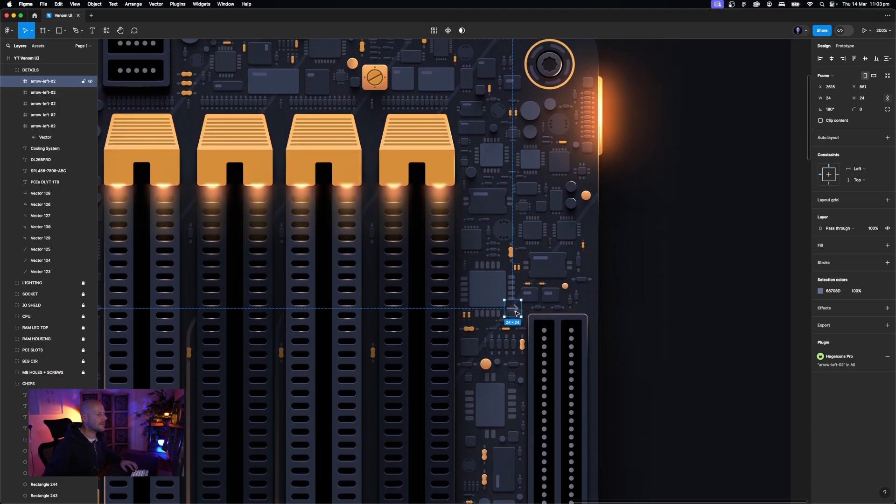
left_click_drag(516, 312, 510, 72)
scroll(689, 204, "up", 4)
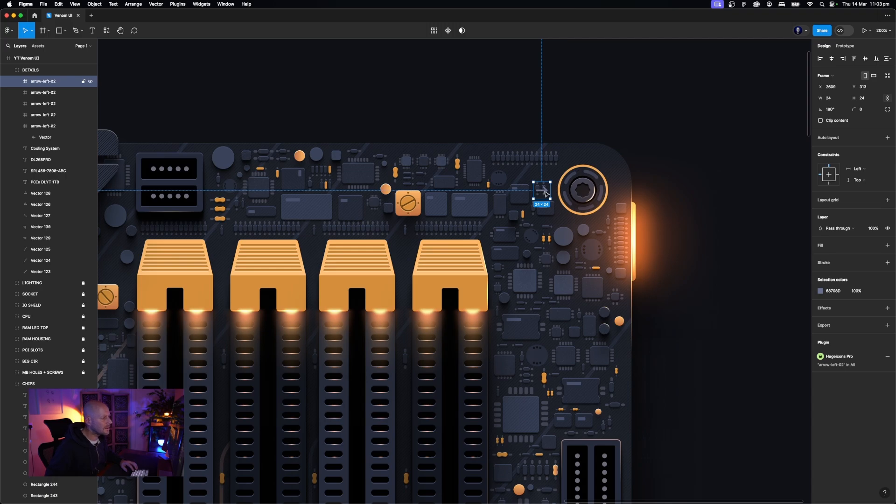
left_click_drag(548, 194, 550, 193)
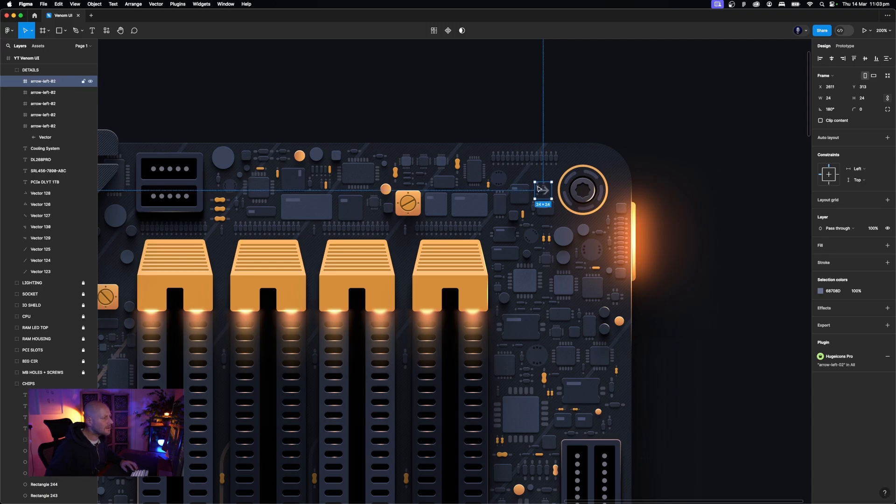
Lock the arrow beside the top-right screw hole and move the two small components beneath it up to Y 273.5
key("super+shift+l")
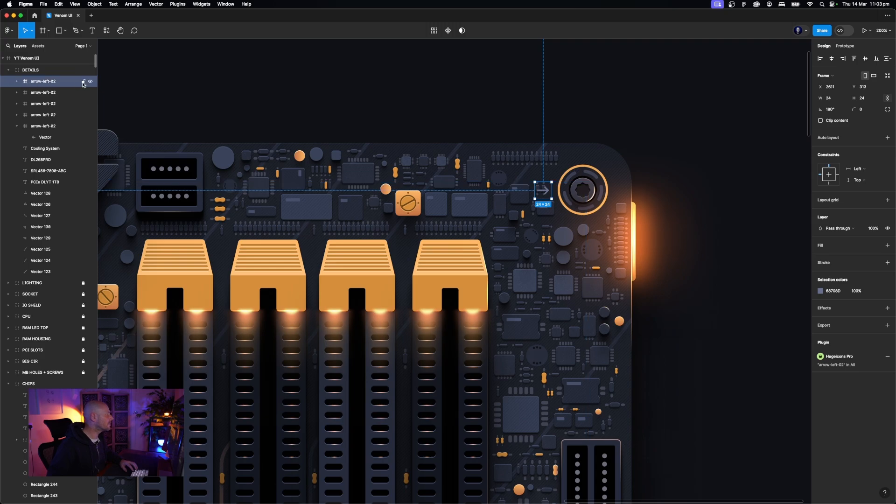
left_click(540, 190)
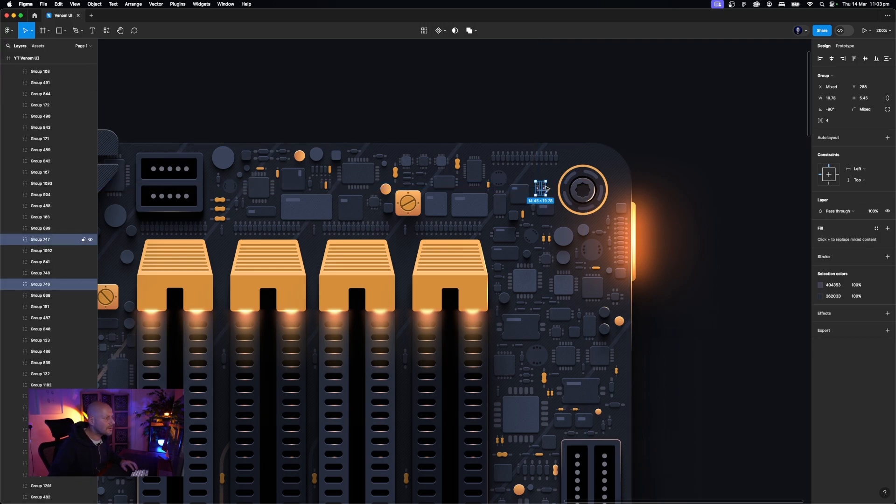
left_click(543, 178, "shift")
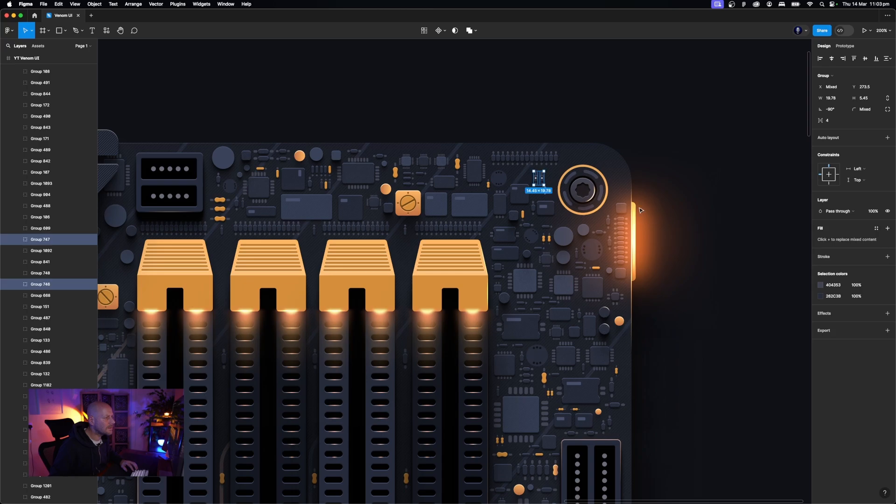
Collapse the DETAILS and CHIPS groups in the layer list and lock both together with the YT Venom UI frame
left_click(666, 204)
key("super+minus")
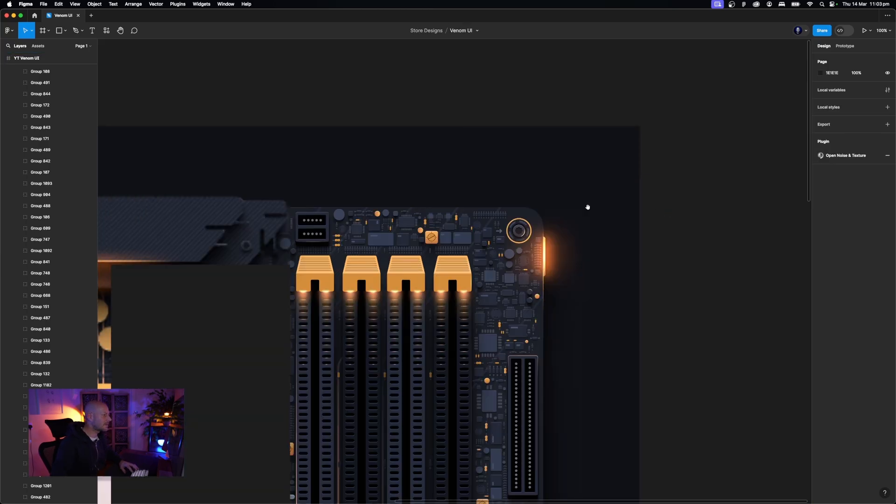
scroll(484, 164, "left", 10)
scroll(484, 164, "down", 2)
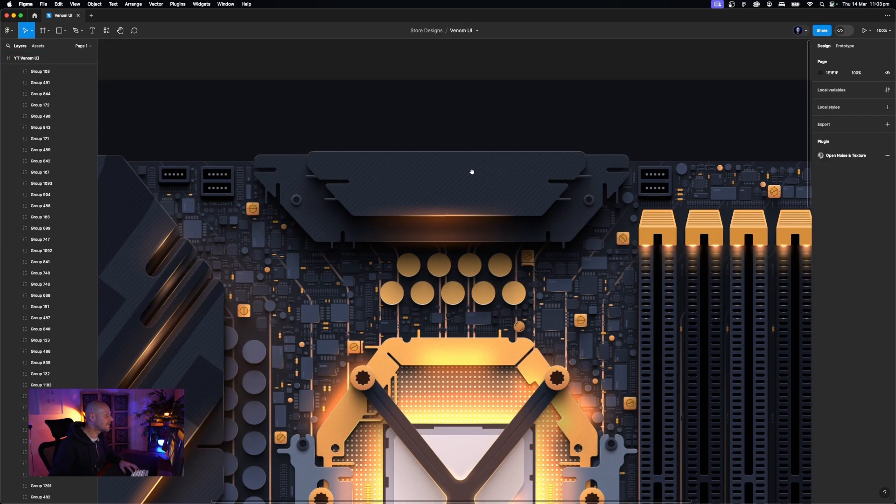
scroll(472, 172, "down", 7)
scroll(376, 116, "left", 4)
scroll(303, 87, "down", 3)
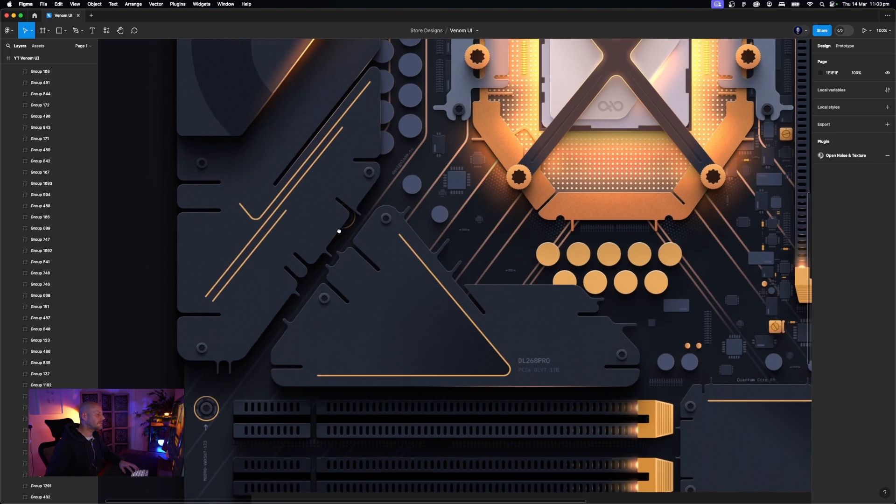
scroll(39, 98, "up", 10)
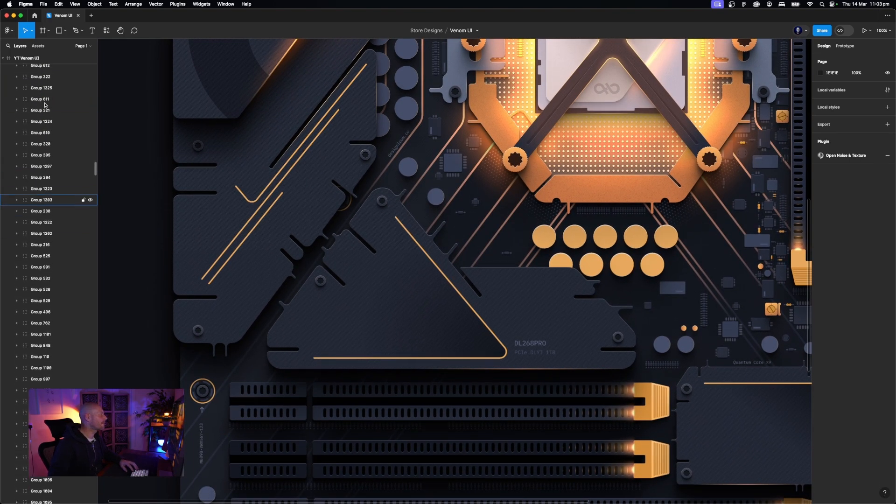
scroll(44, 105, "up", 2)
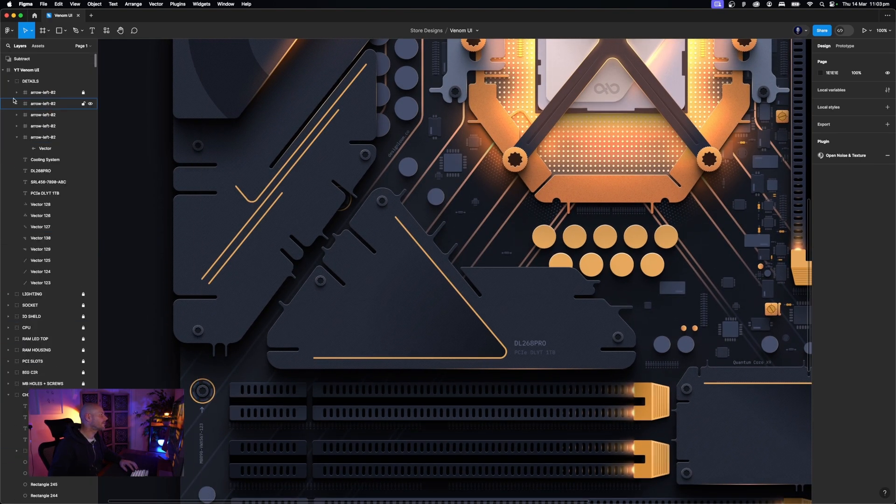
left_click(9, 81)
left_click(14, 193)
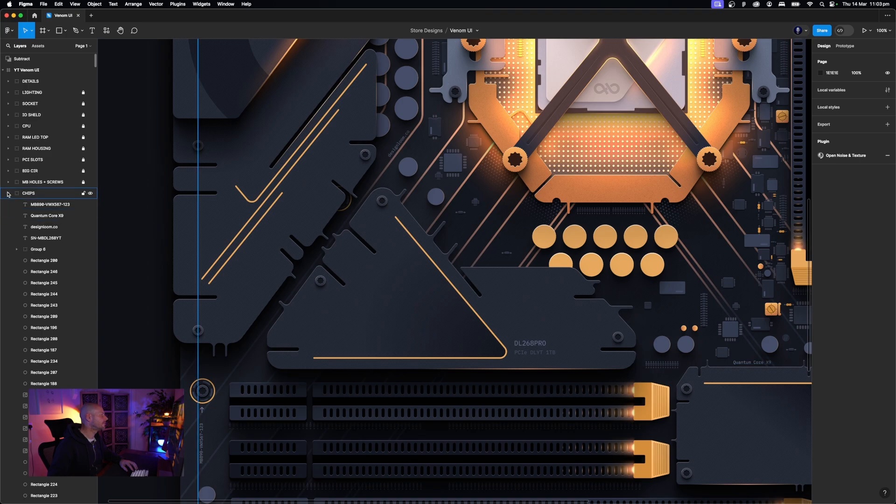
left_click(8, 193)
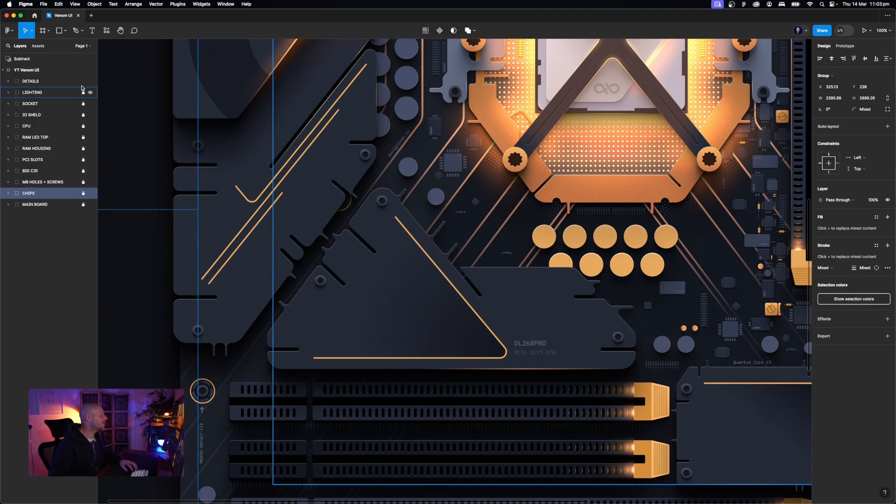
left_click(84, 70)
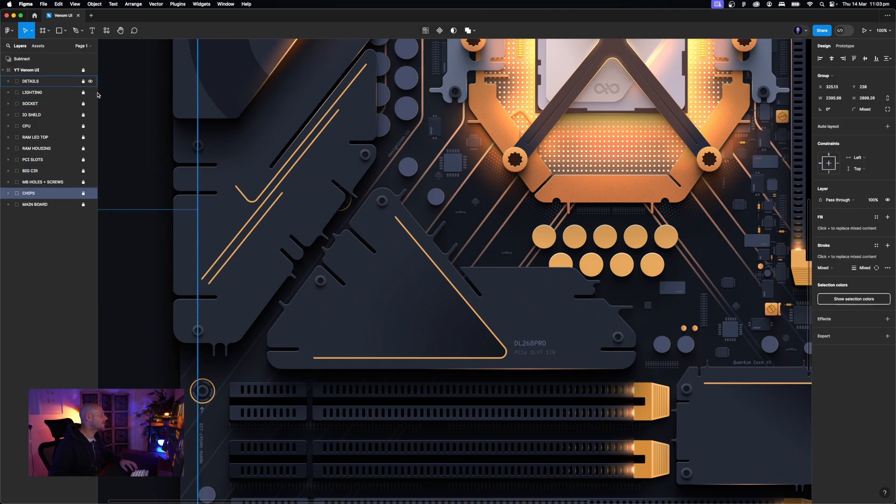
left_click(131, 132)
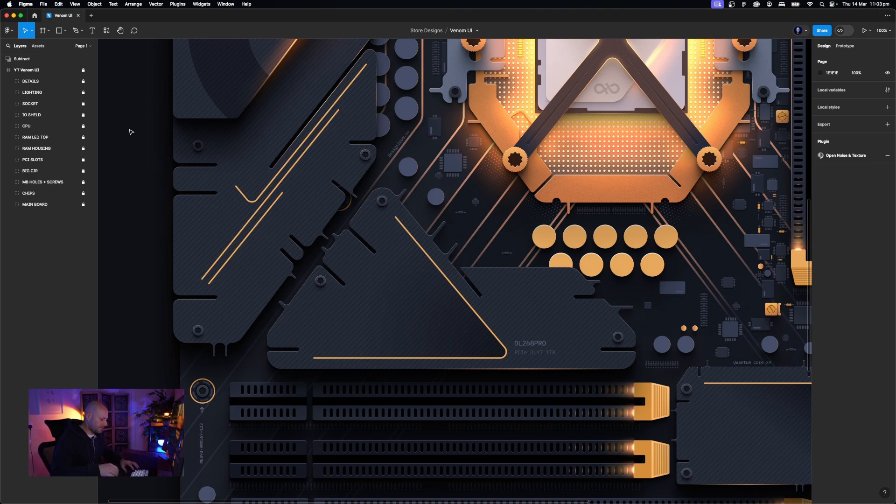
Hide the interface and examine the CPU socket, upper heatsinks and surrounding components of the motherboard illustration
key("minus")
scroll(371, 136, "up", 4)
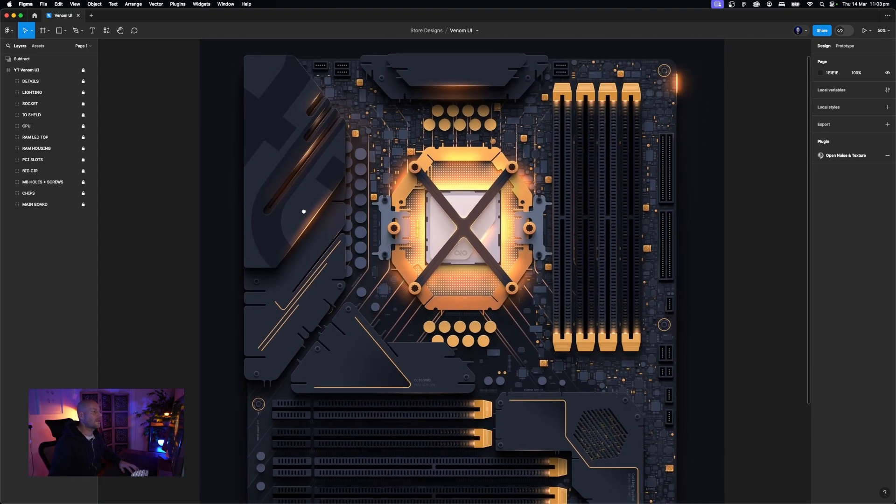
scroll(304, 206, "right", 5)
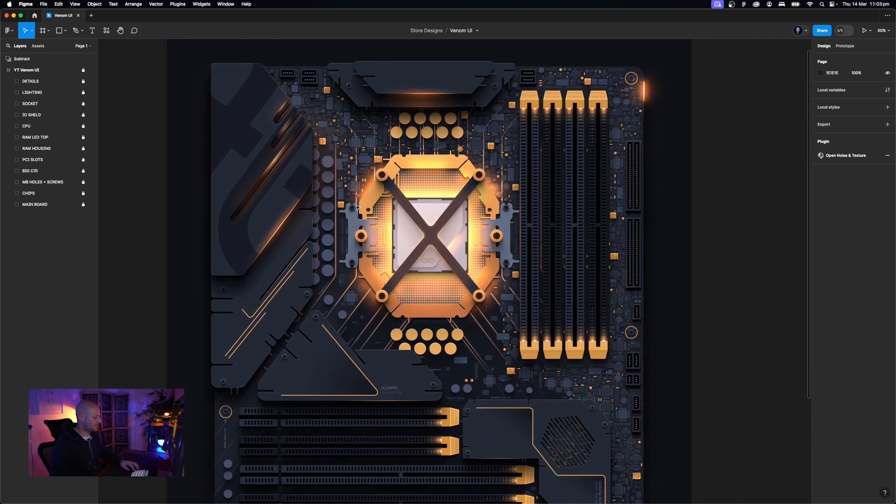
key("super+backslash")
key("plus")
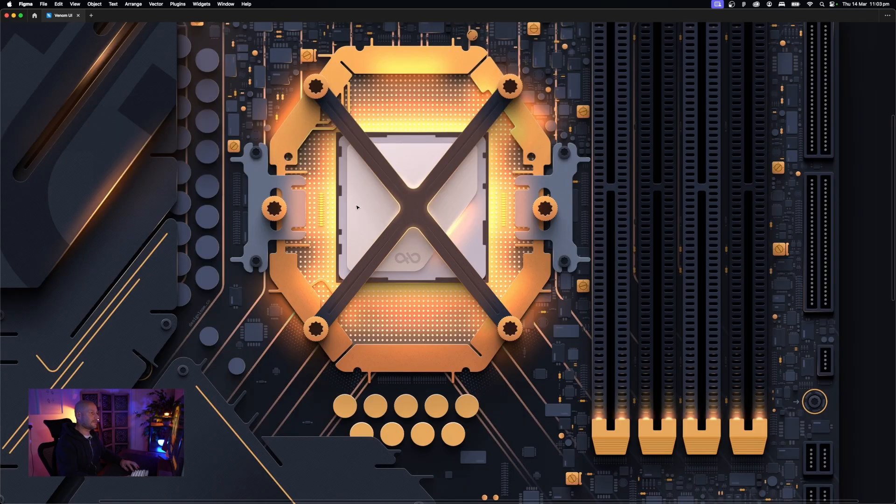
scroll(357, 207, "up", 1)
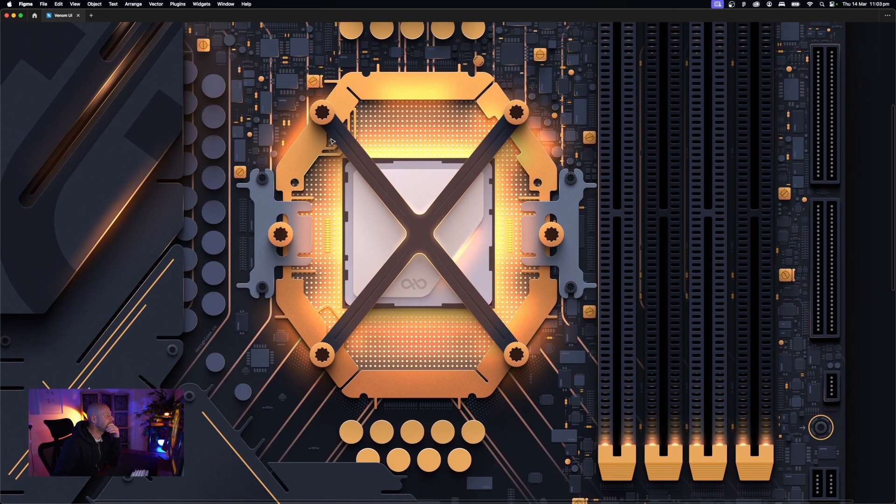
scroll(331, 141, "up", 6)
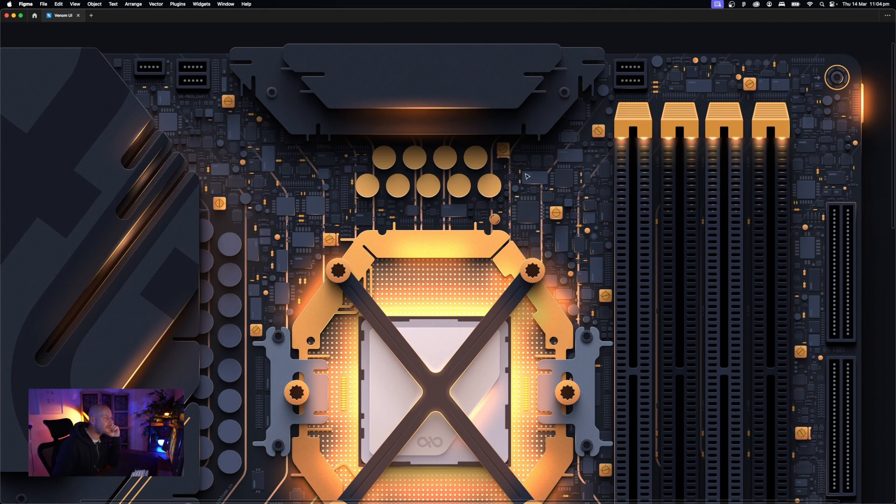
scroll(452, 243, "down", 3)
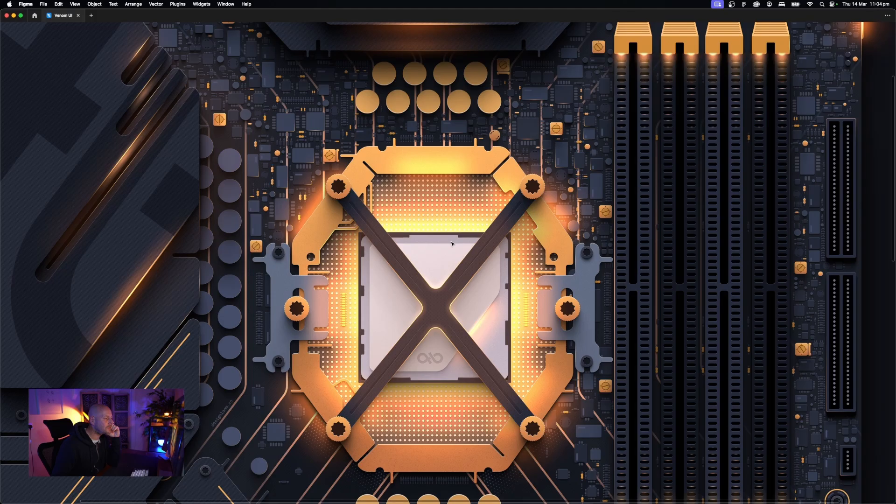
scroll(434, 356, "down", 3)
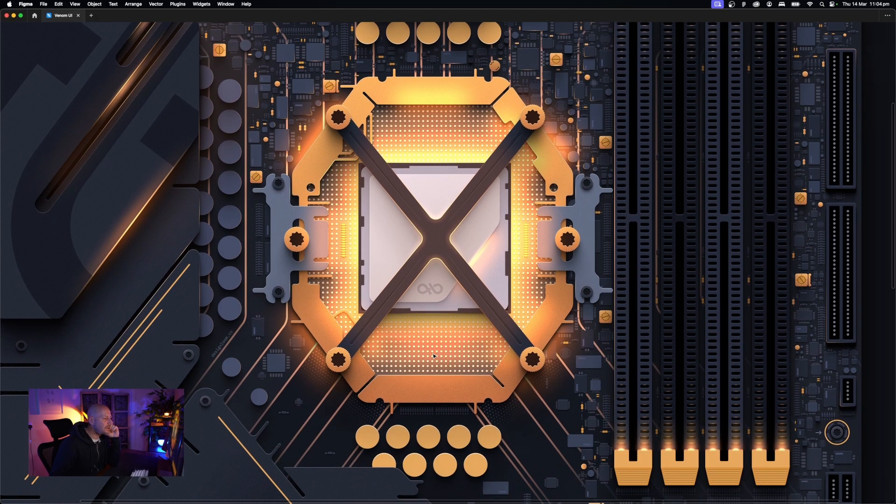
Examine the left heatsinks, the top-right screw hole, the RAM slots and the lower board, and restore the interface
scroll(434, 356, "down", 5)
scroll(434, 356, "up", 3)
scroll(436, 356, "left", 3)
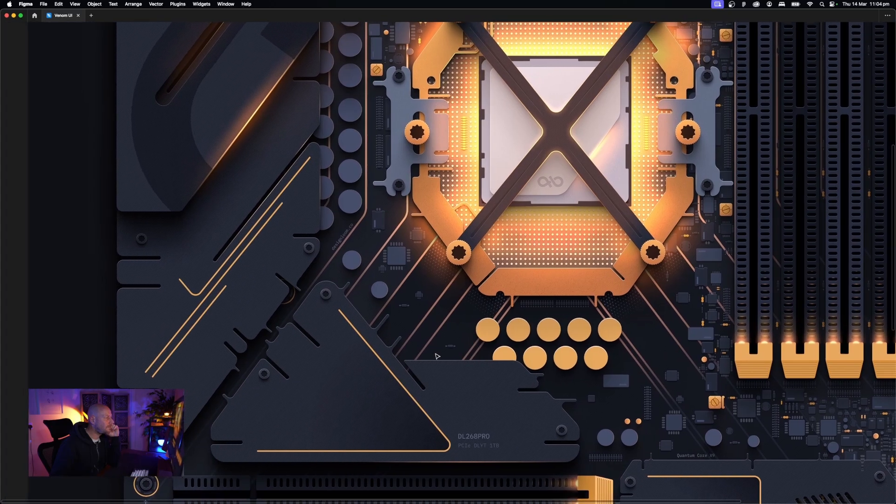
scroll(436, 356, "up", 6)
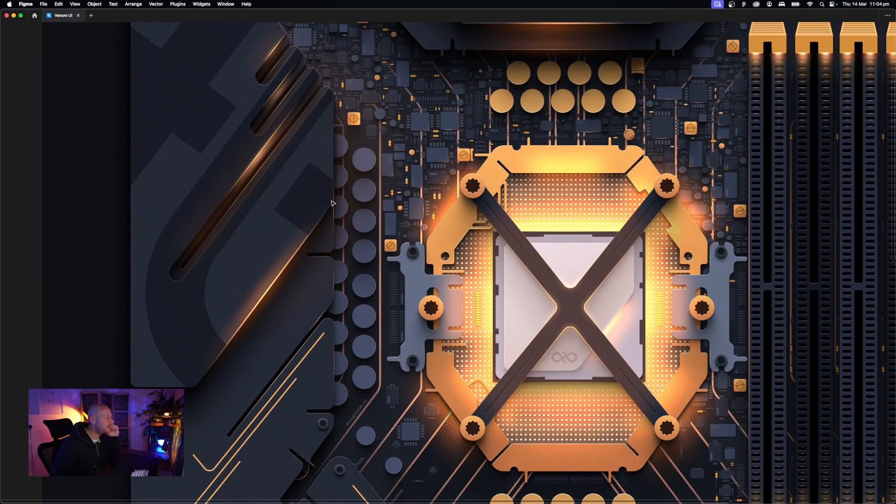
scroll(396, 211, "up", 2)
scroll(395, 211, "right", 1)
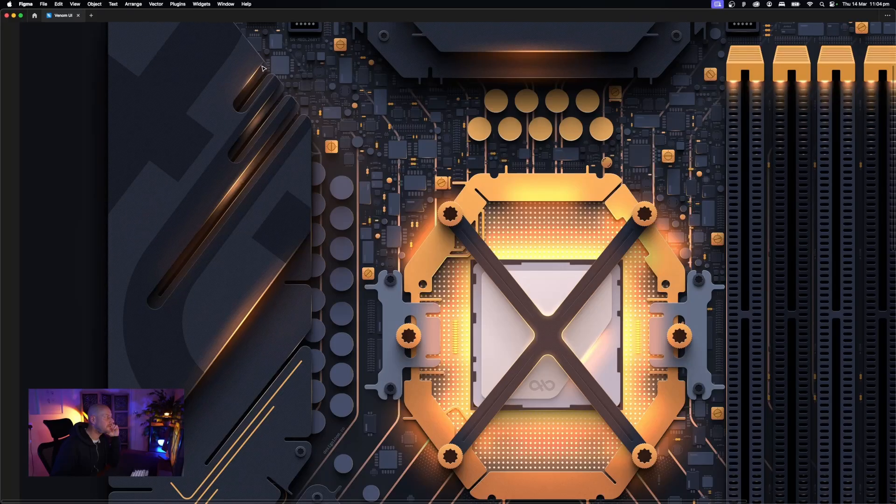
scroll(419, 124, "right", 8)
scroll(467, 122, "up", 4)
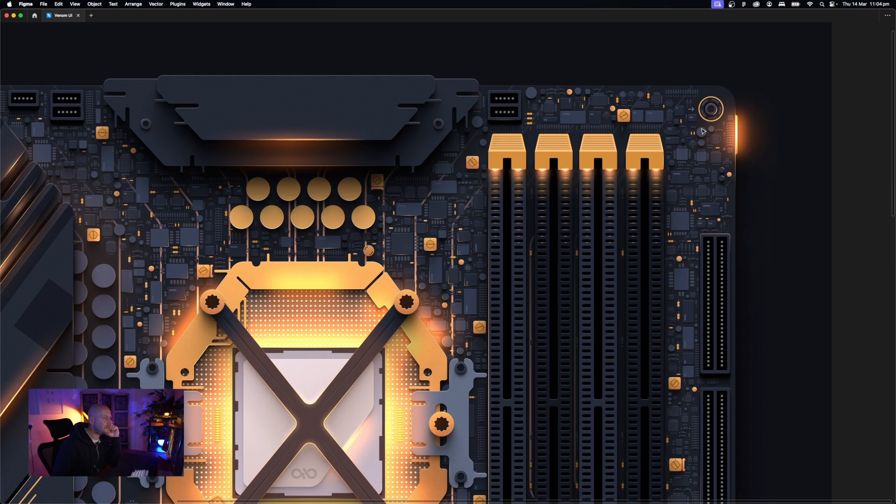
scroll(708, 148, "down", 4)
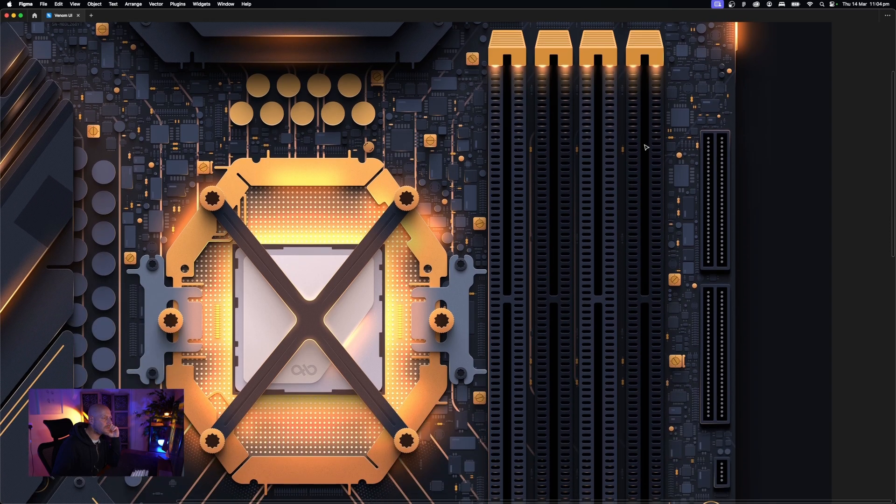
scroll(539, 215, "down", 11)
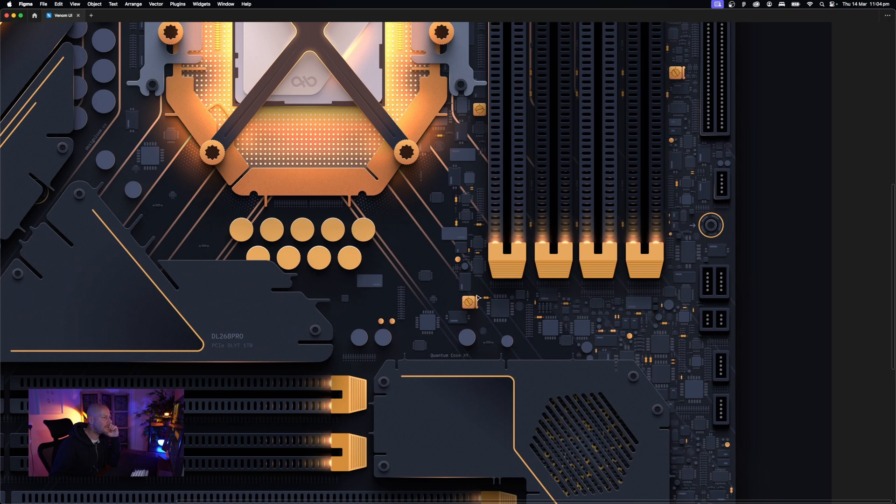
scroll(477, 298, "left", 4)
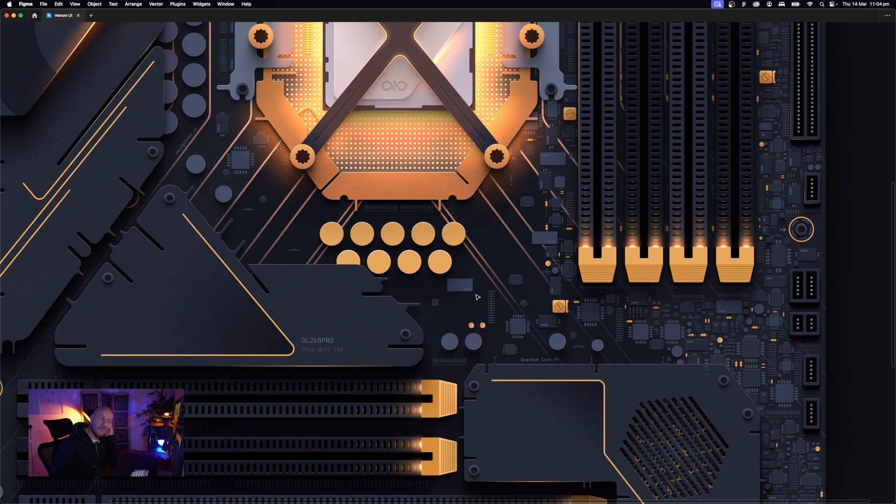
scroll(477, 297, "up", 4)
scroll(477, 297, "left", 4)
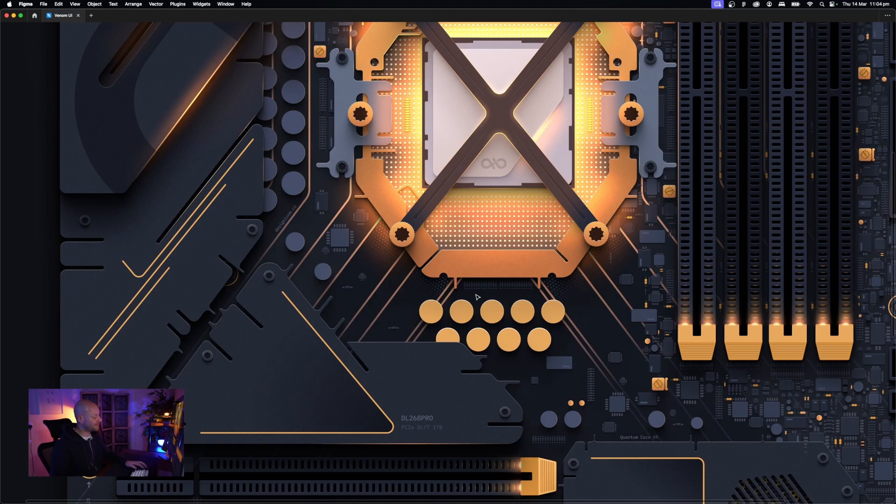
key("super+backslash")
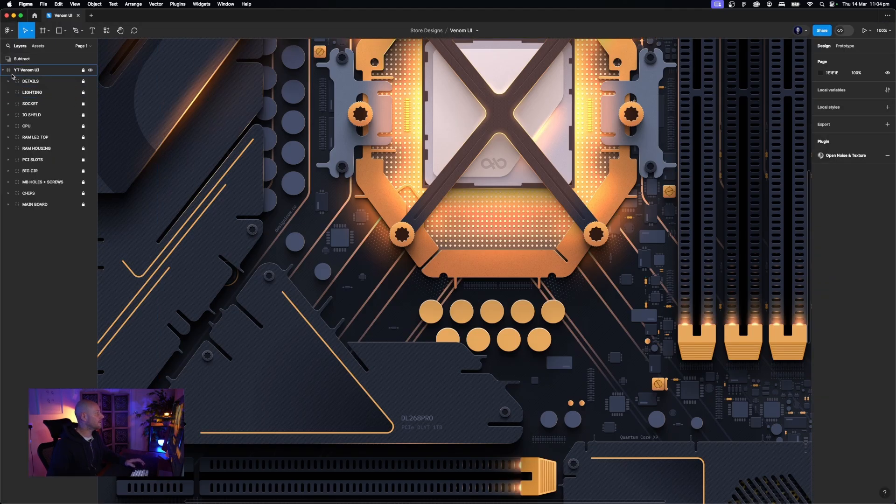
Unlock the DETAILS group and combine its orange line layers Vector 123, 124, 125, 127 and 128 into one group
left_click(19, 81)
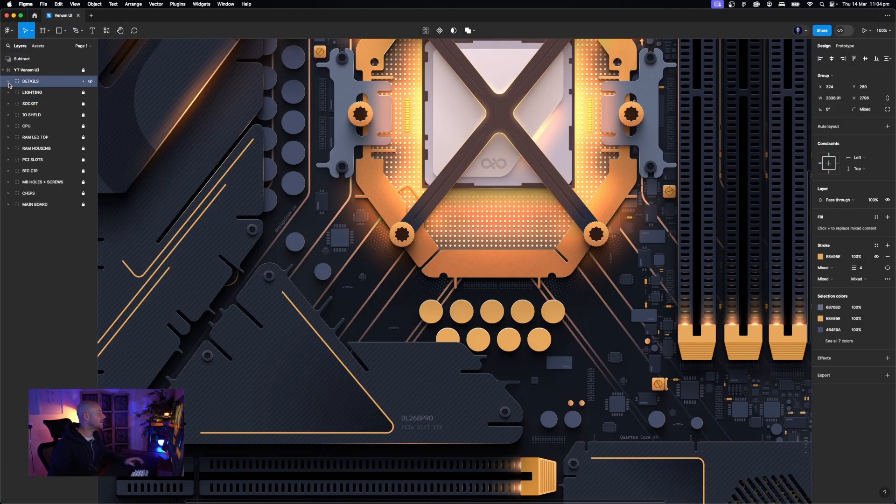
left_click(8, 81)
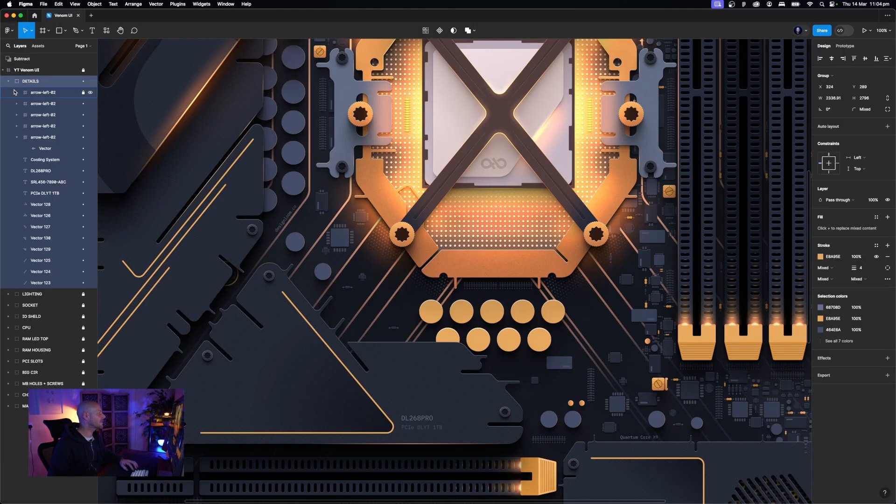
left_click(39, 227)
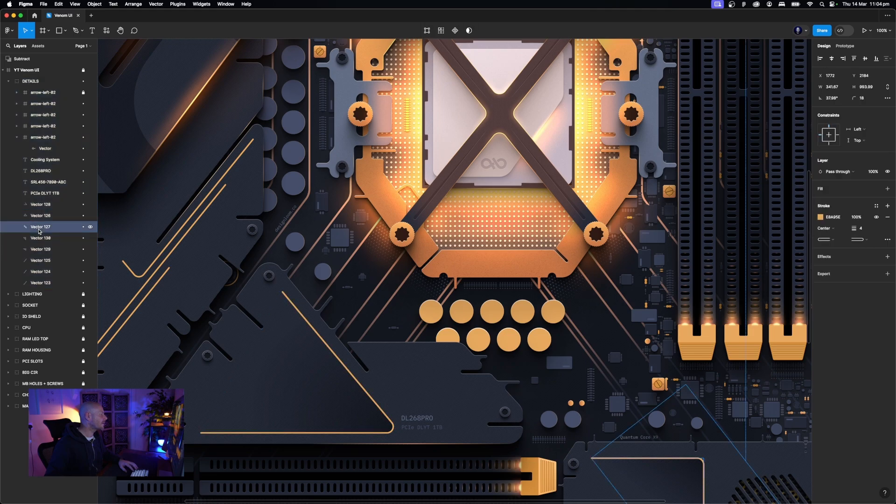
left_click(40, 205)
left_click(40, 227, "shift")
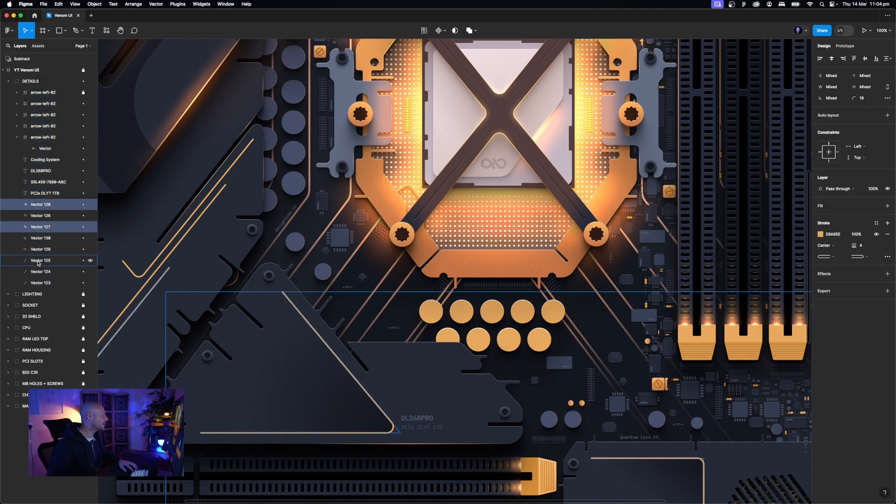
left_click(40, 262, "super")
left_click(39, 272, "super")
left_click(38, 283, "super")
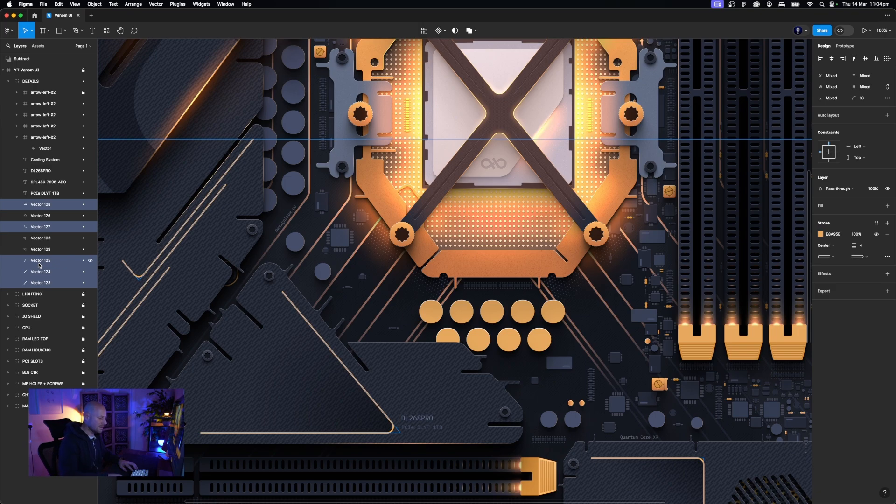
key("super+bracketright")
key("super+bracketright")
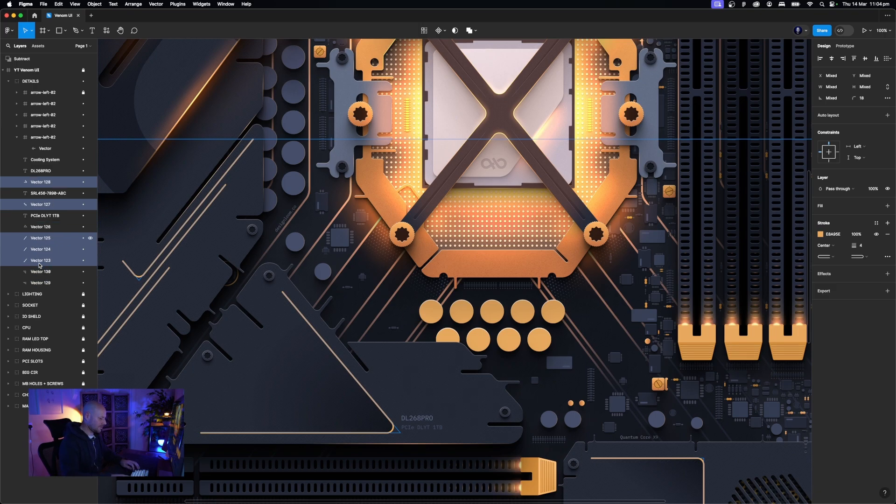
key("super+g")
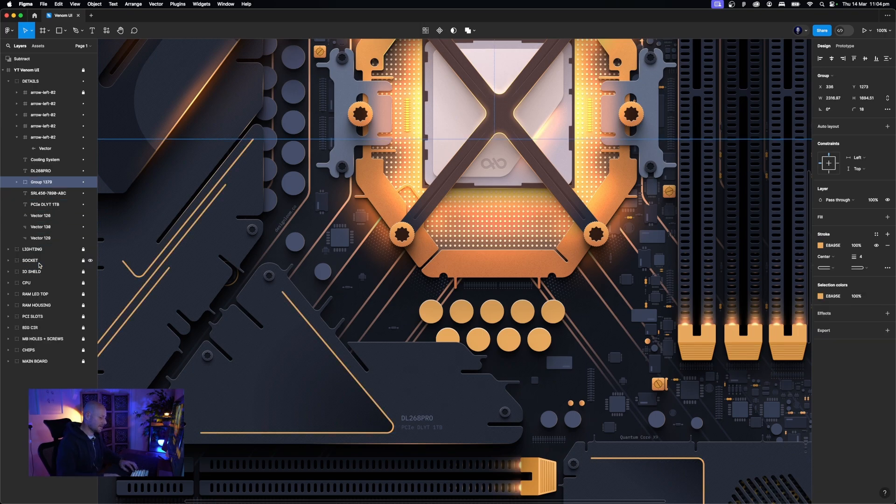
Send the new group of orange lines backward to just below the PCIe DLYT 1TB text layer and deselect it
key("super+bracketleft")
key("super+bracketleft")
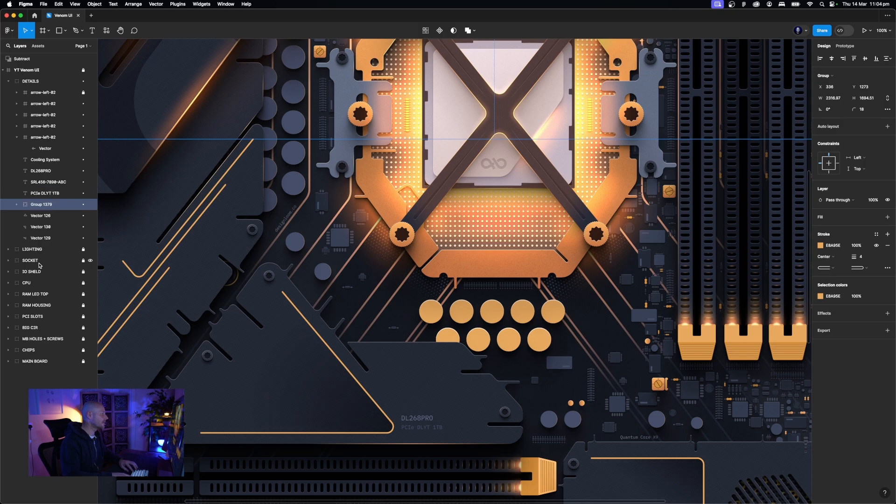
key("super+minus")
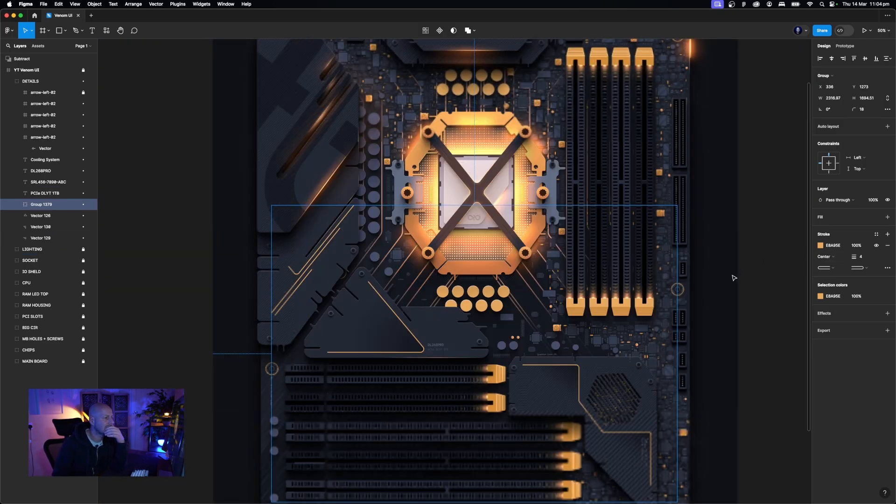
left_click(739, 277)
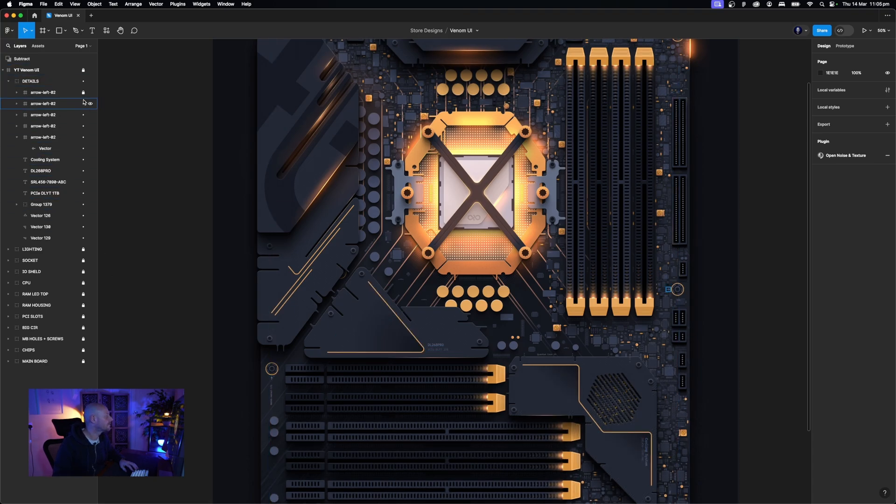
Select the orange outline on the triangular lower-left heatsink inside the DETAILS group and change its stroke from solid to a linear gradient
left_click(38, 84)
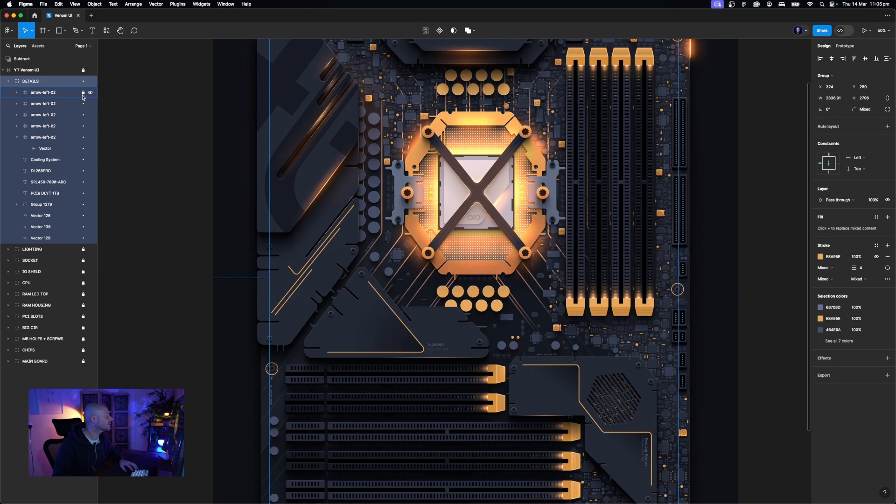
left_click(35, 183)
left_click(58, 83)
left_click(397, 318, "super")
key("shift+0")
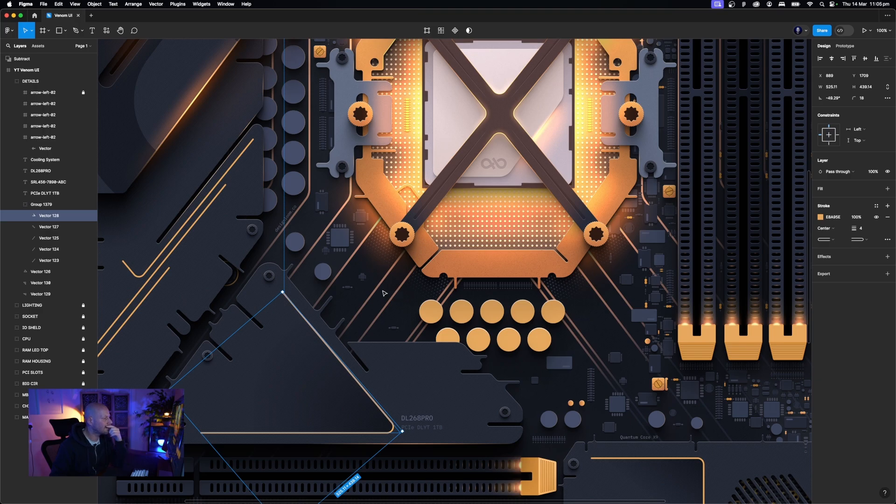
scroll(370, 294, "down", 3)
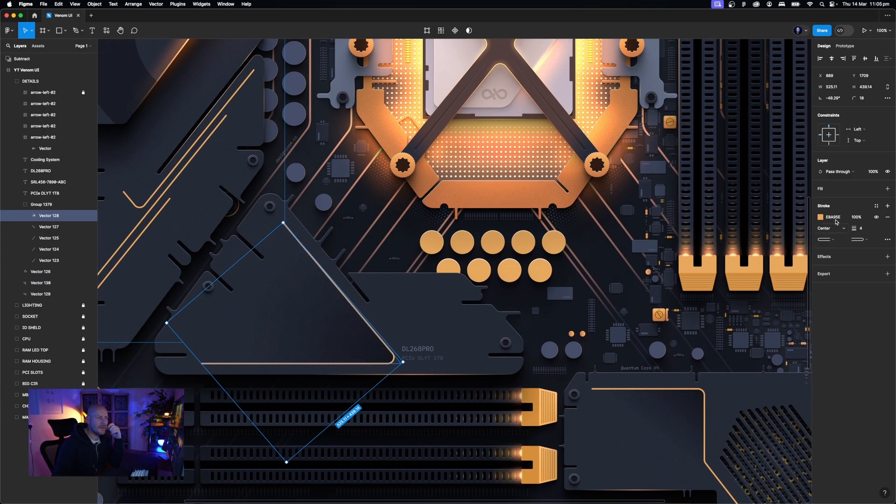
left_click(820, 217)
left_click(746, 236)
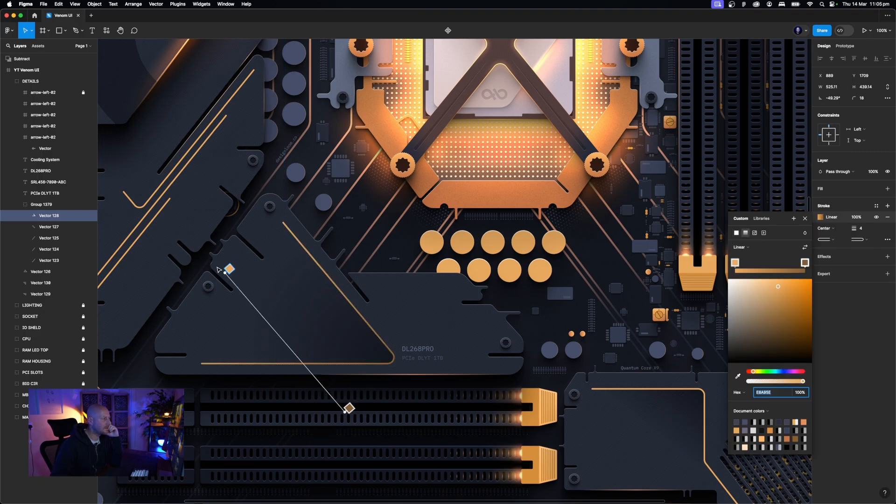
Run the stroke gradient from the outline's rounded corner toward the middle of the triangular panel, and shift its starting colour to E8905E
left_click_drag(229, 269, 343, 400)
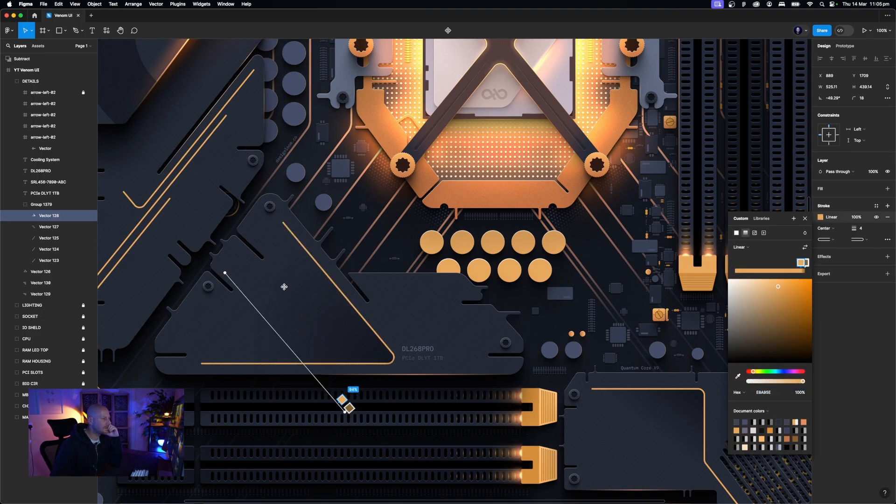
left_click_drag(284, 287, 396, 353)
left_click_drag(346, 413, 249, 283)
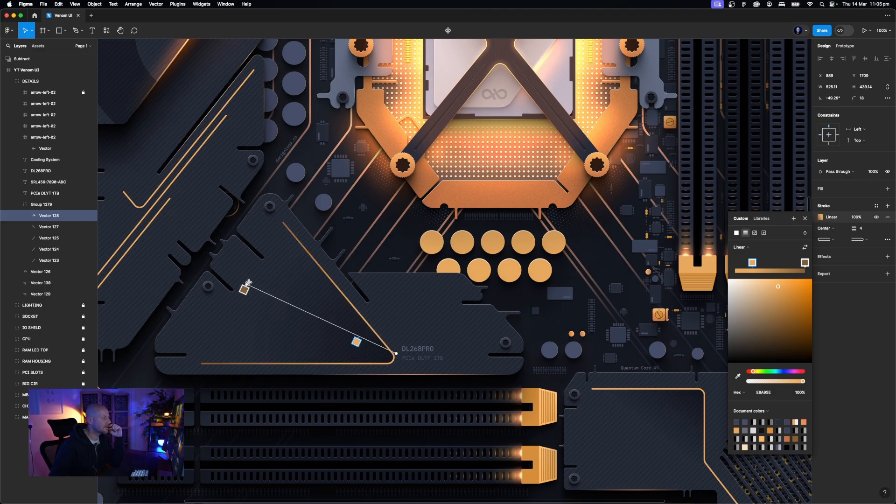
mouse_move(396, 353)
left_mouse_down()
mouse_move(377, 361)
mouse_move(395, 363)
left_mouse_up()
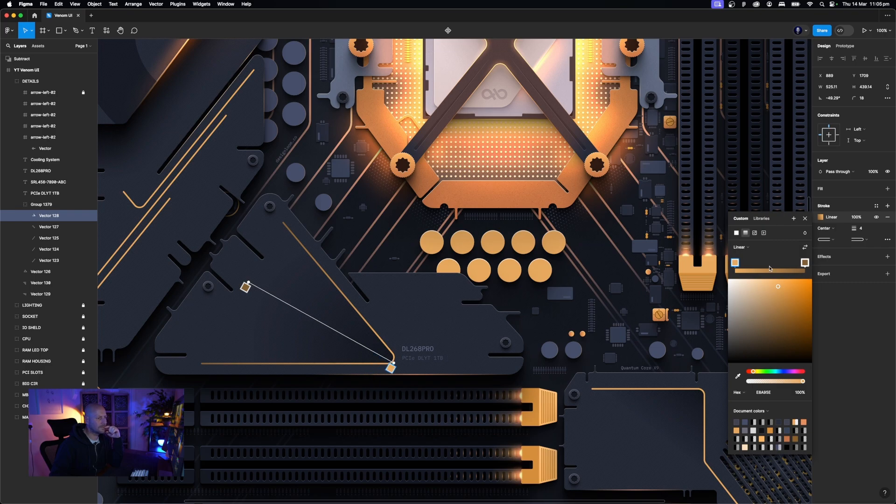
left_click_drag(753, 372, 751, 372)
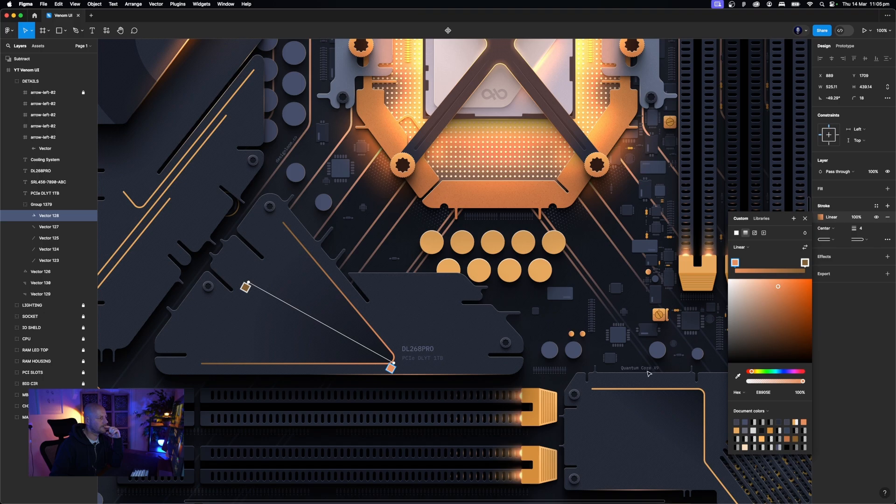
left_click_drag(249, 284, 283, 291)
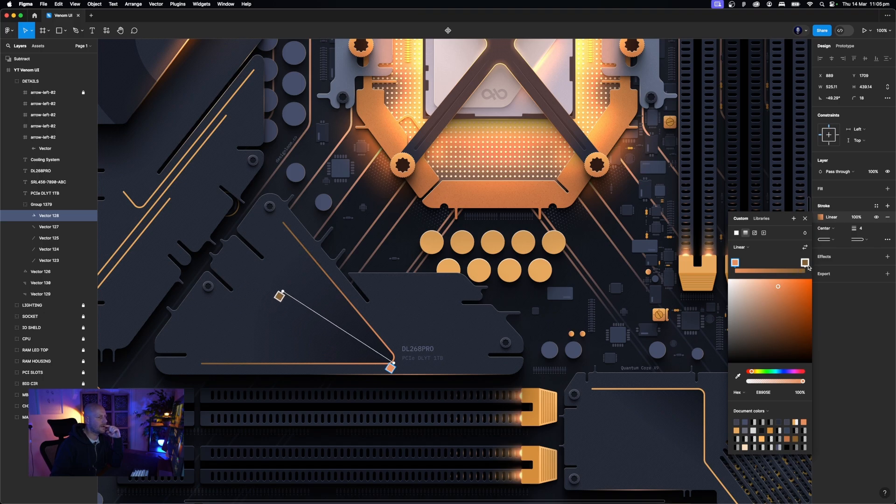
Set the gradient's end stop to the board's light orange at 0% opacity and its start stop to F38B51, and deselect the outline
left_click(805, 263)
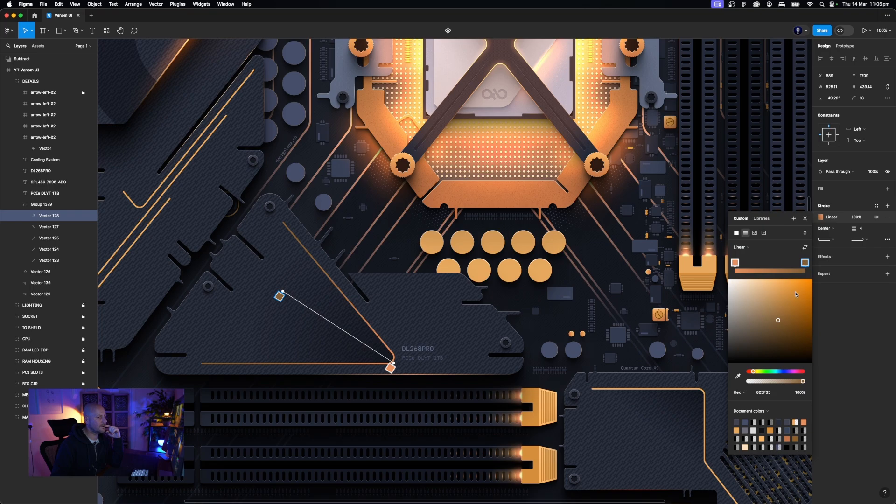
left_click(739, 430)
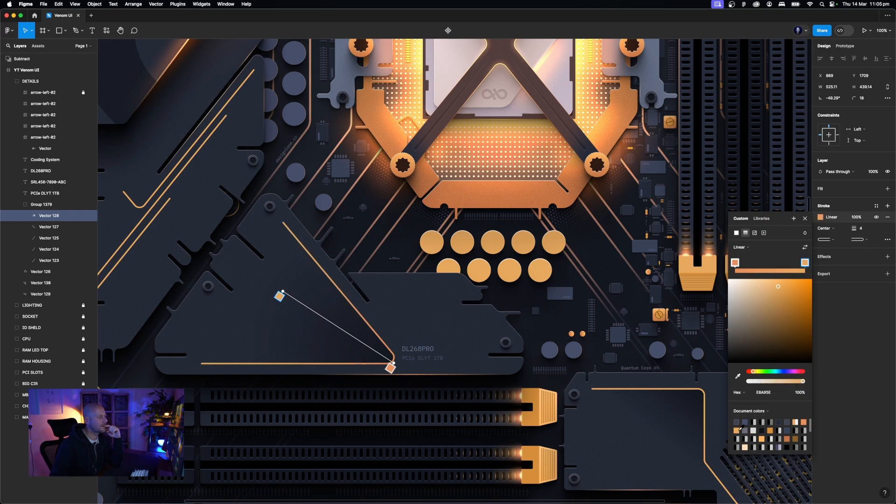
left_click(737, 270)
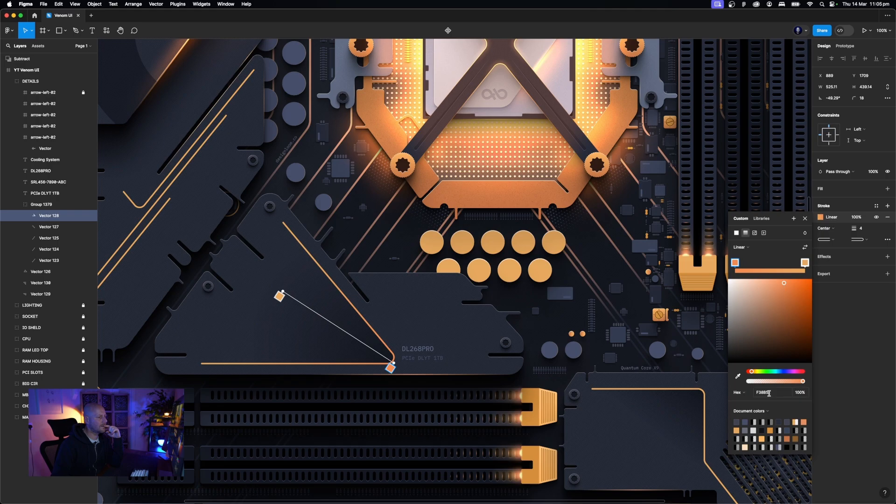
left_click(801, 266)
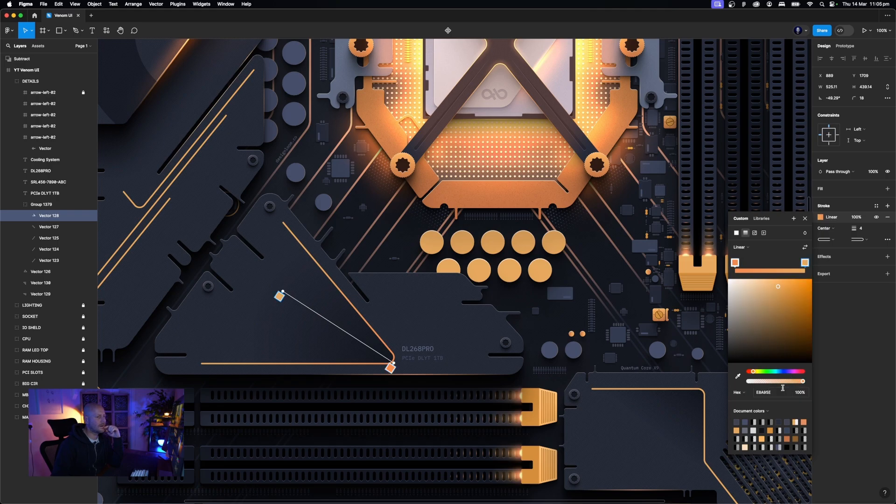
left_click_drag(774, 384, 722, 388)
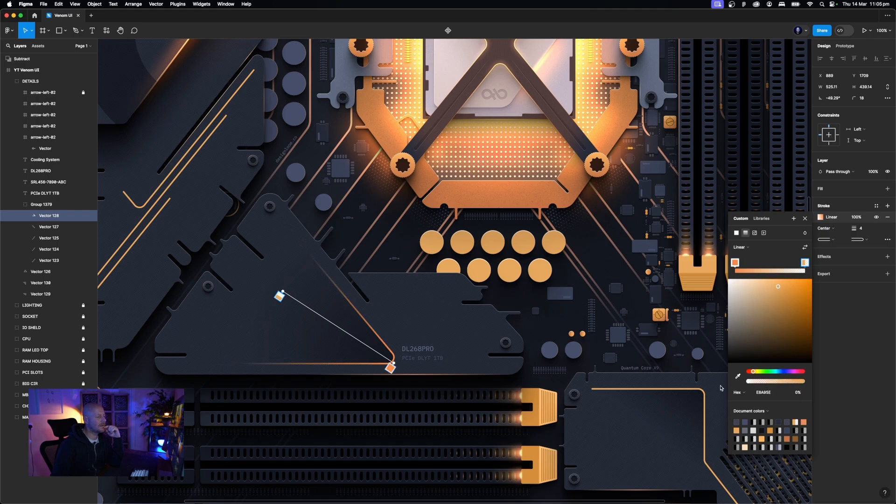
key("Escape")
key("Escape")
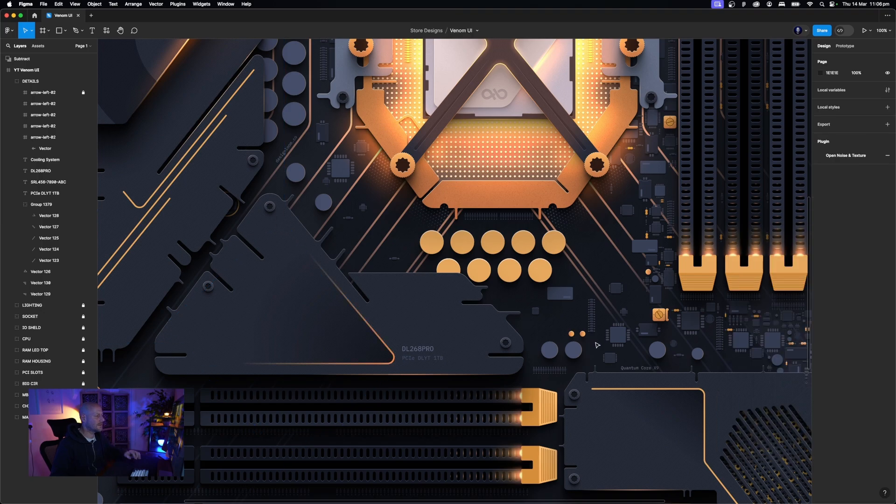
Try to copy the triangular panel's properties onto the lowest diagonal orange line of the left heatsink, and undo the change
key("minus")
key("minus")
key("plus")
key("plus")
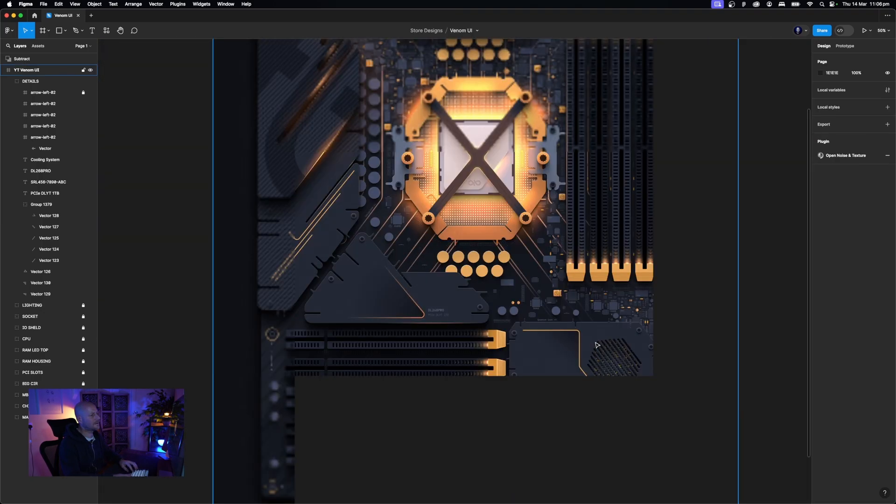
left_click_drag(465, 316, 573, 306)
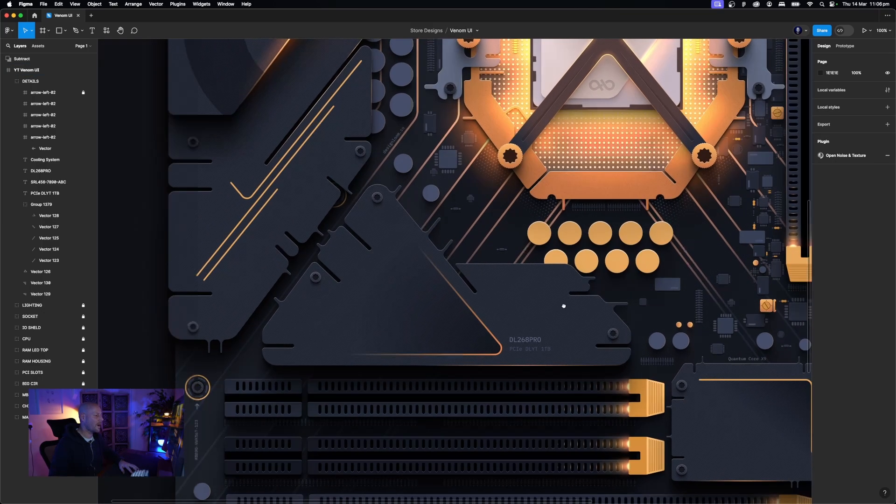
left_click(494, 353)
scroll(493, 354, "left", 2)
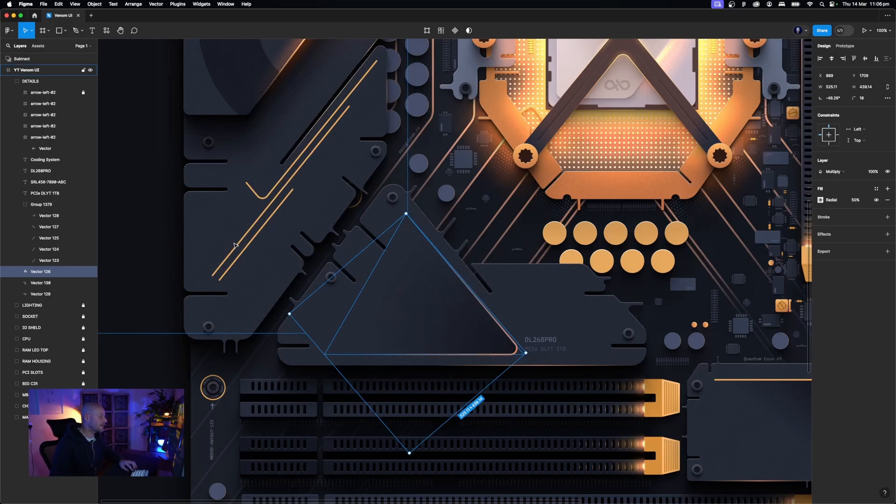
left_click(247, 252)
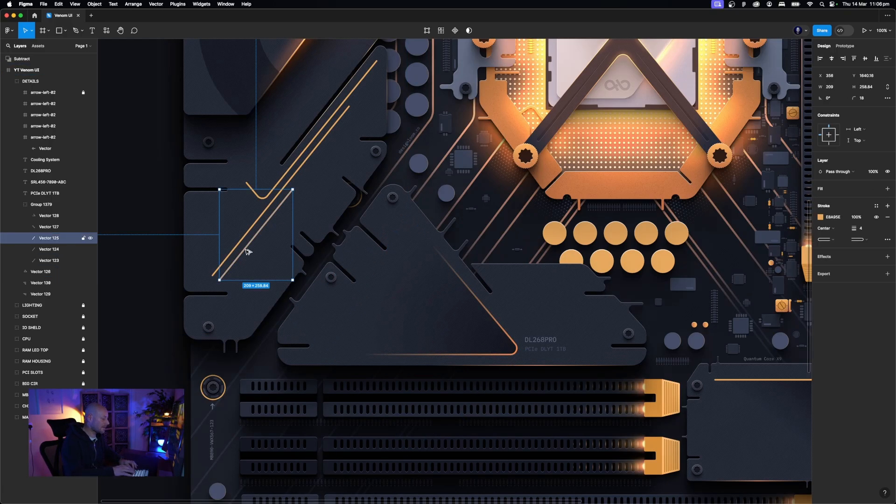
key("alt+super+v")
scroll(246, 252, "up", 5)
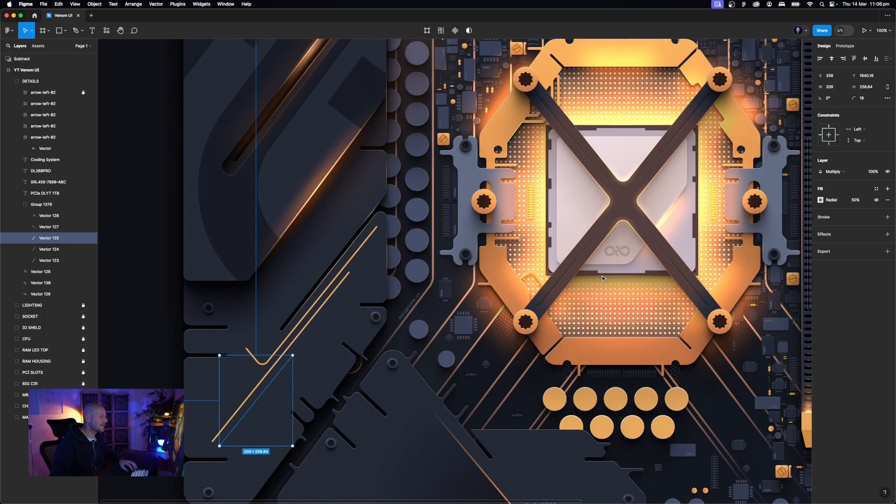
scroll(479, 308, "down", 2)
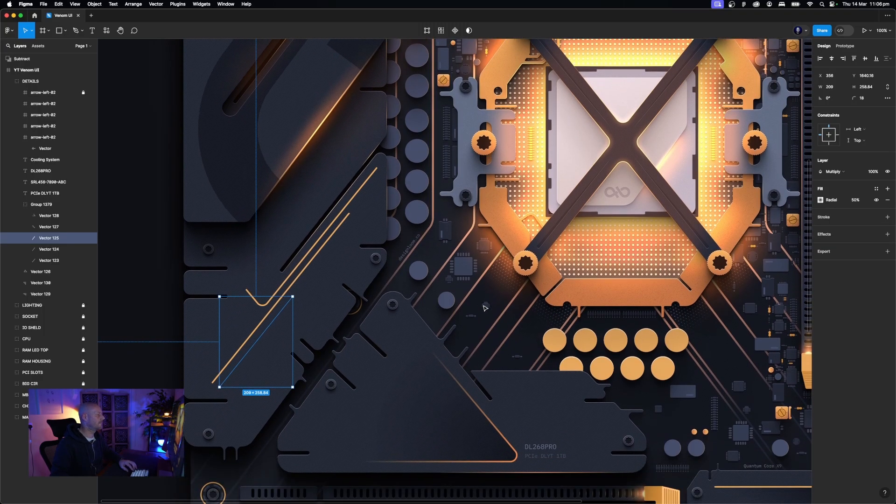
key("super+z")
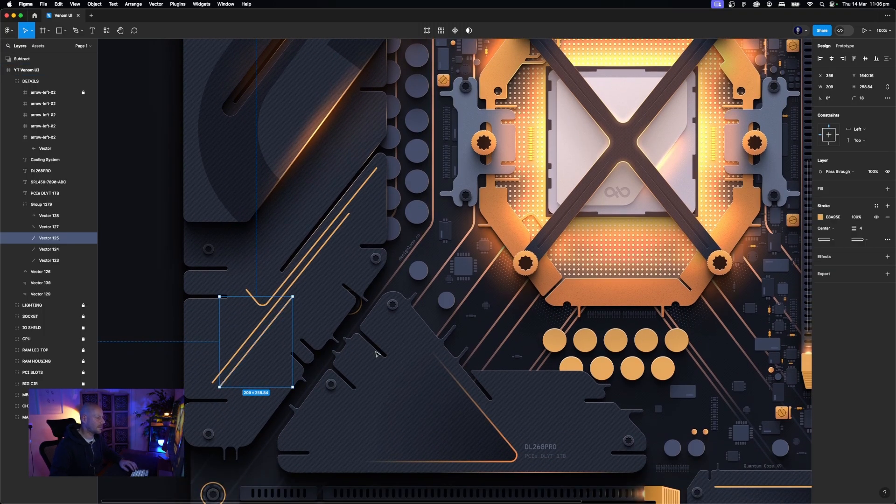
Copy the fading gradient stroke from the triangular heatsink's outline to the diagonal lines Vector 125 and Vector 124 on the left heatsink
left_click(52, 260)
left_click(57, 218)
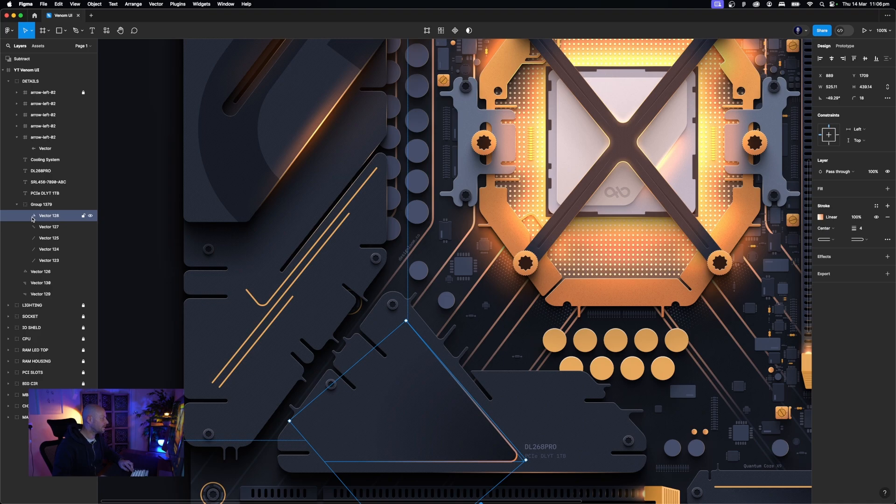
left_click(286, 312)
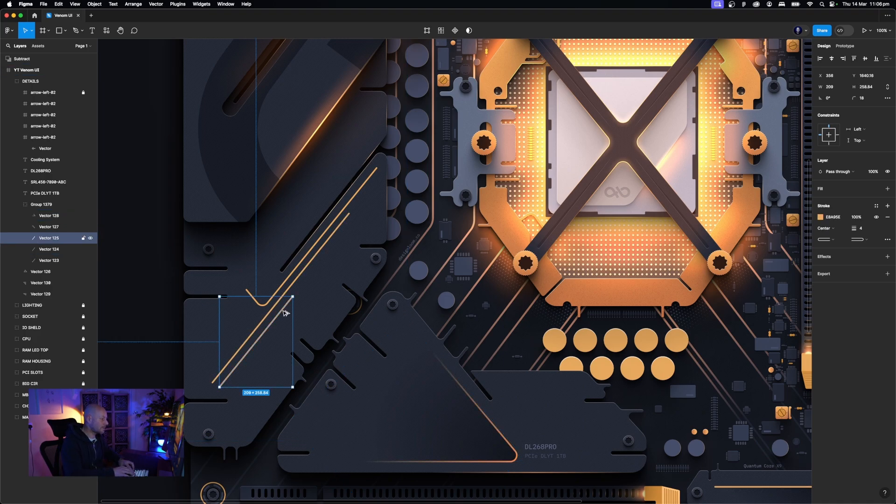
key("alt+super+v")
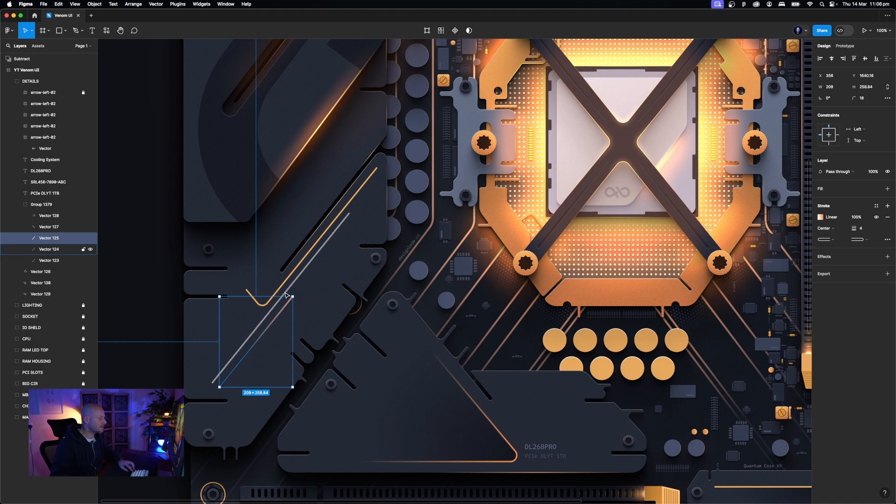
left_click(286, 295)
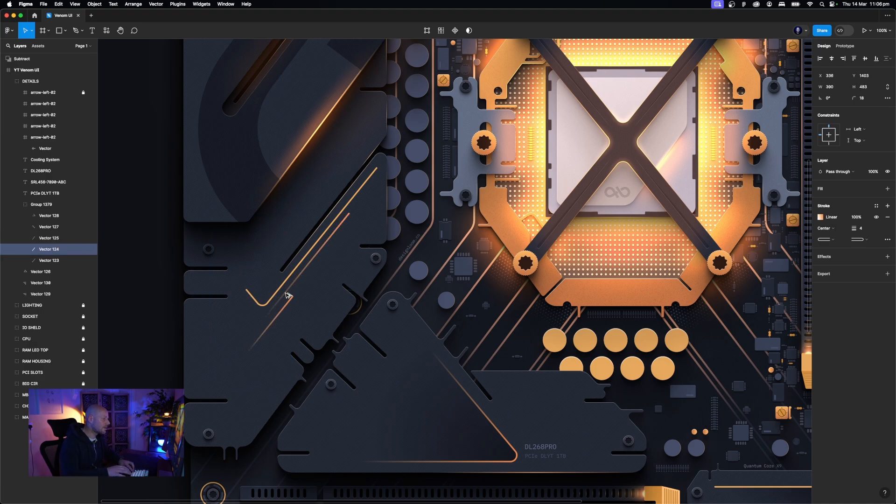
Apply the same gradient stroke to the hooked line Vector 123, stretch the gradient toward its hooked end, and deselect it
left_click(287, 281)
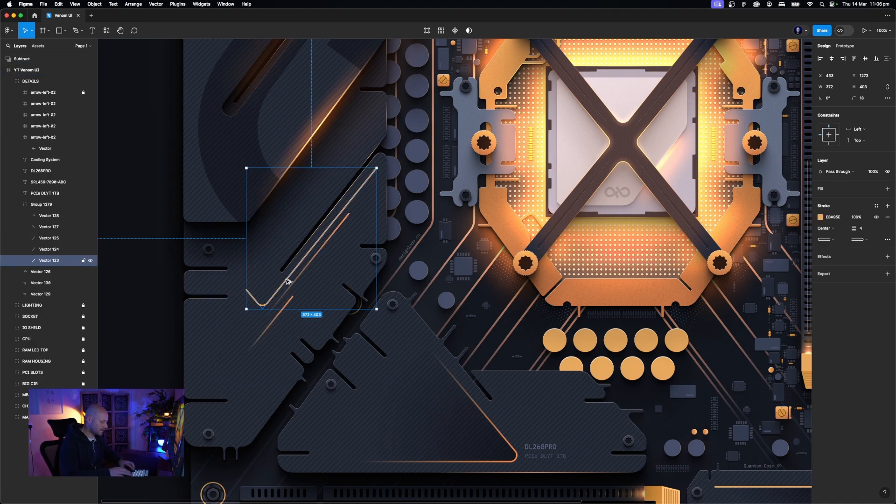
key("alt+super+v")
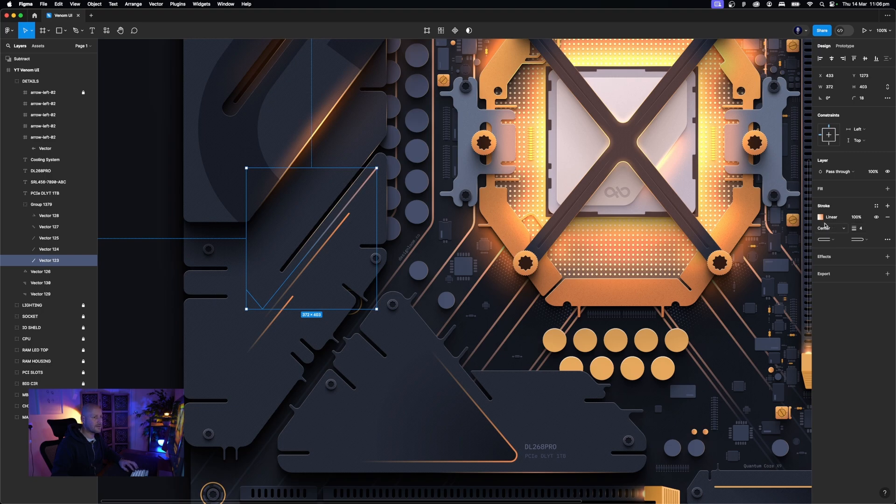
left_click(821, 217)
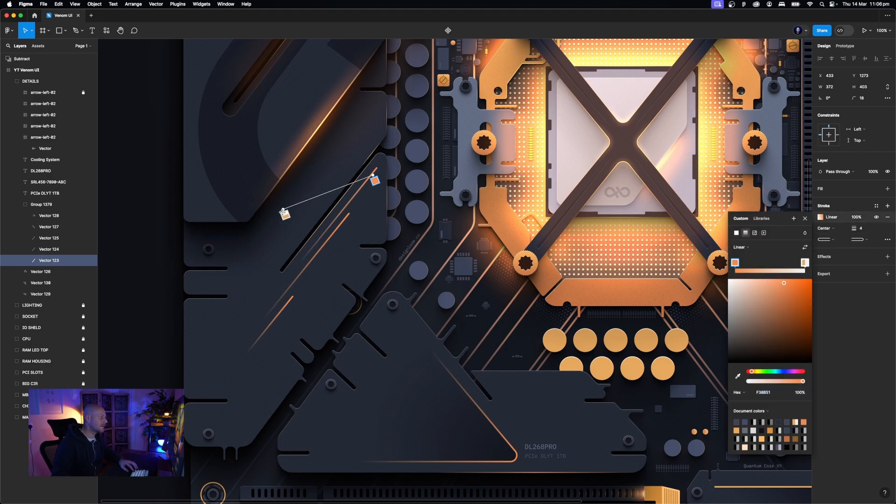
mouse_move(280, 214)
left_mouse_down()
mouse_move(242, 270)
mouse_move(239, 300)
left_mouse_up()
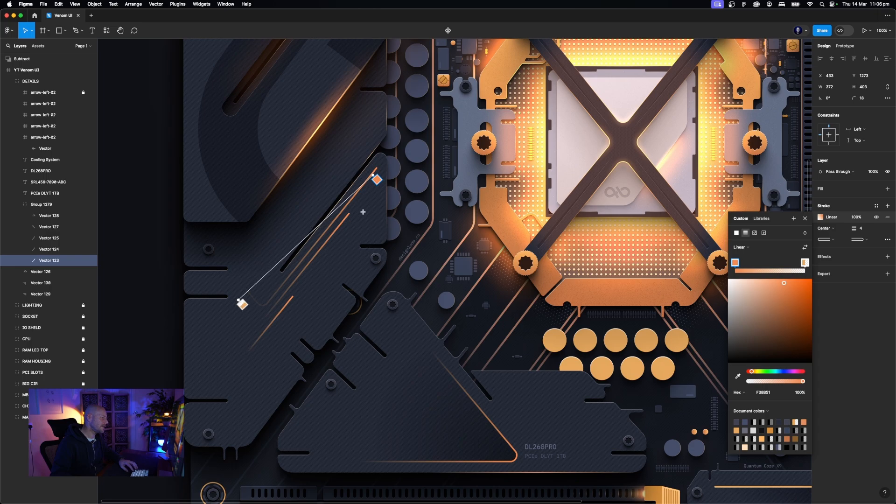
left_click_drag(375, 176, 324, 277)
left_click_drag(238, 299, 252, 301)
left_click(186, 318)
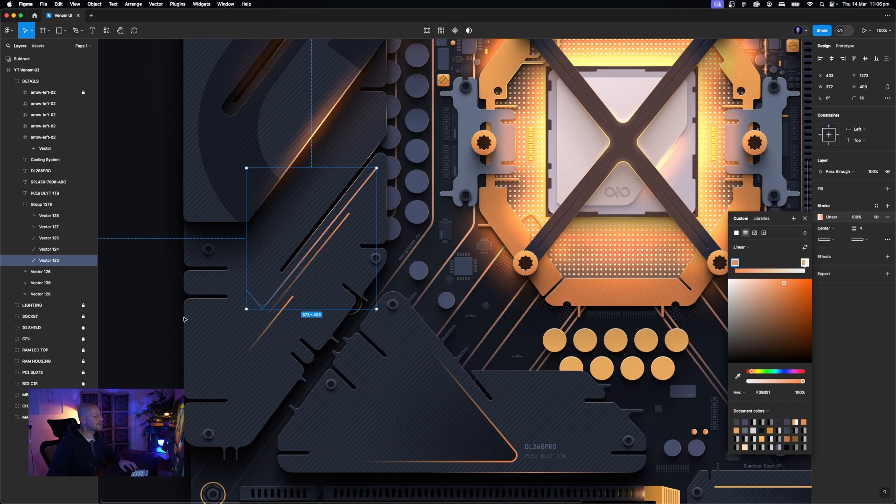
left_click(185, 318)
Apply the copied fading orange gradient stroke to the angular outline Vector 127 on the Cooling System cover
left_click_drag(499, 299, 387, 184)
scroll(387, 184, "right", 5)
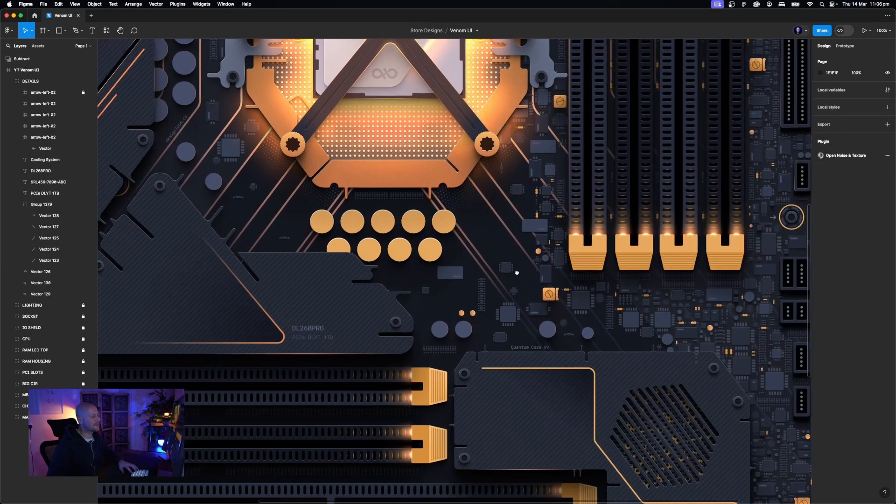
scroll(467, 242, "down", 3)
left_click(488, 265)
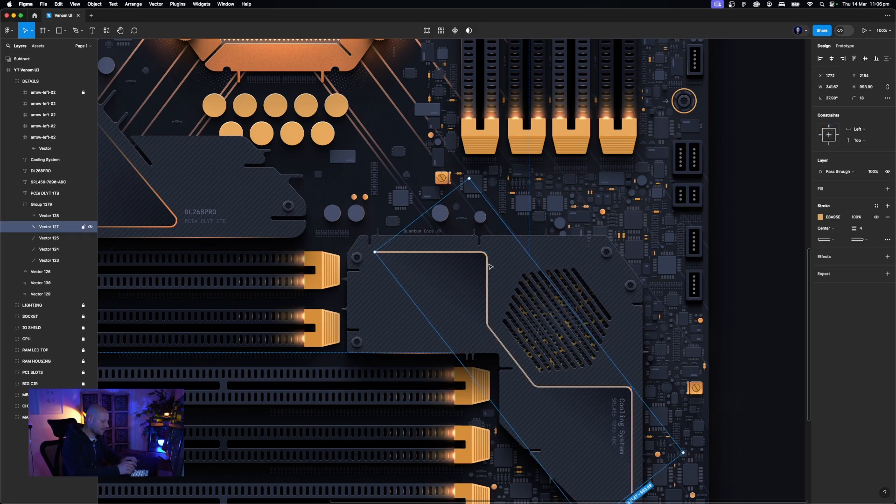
key("alt+super+v")
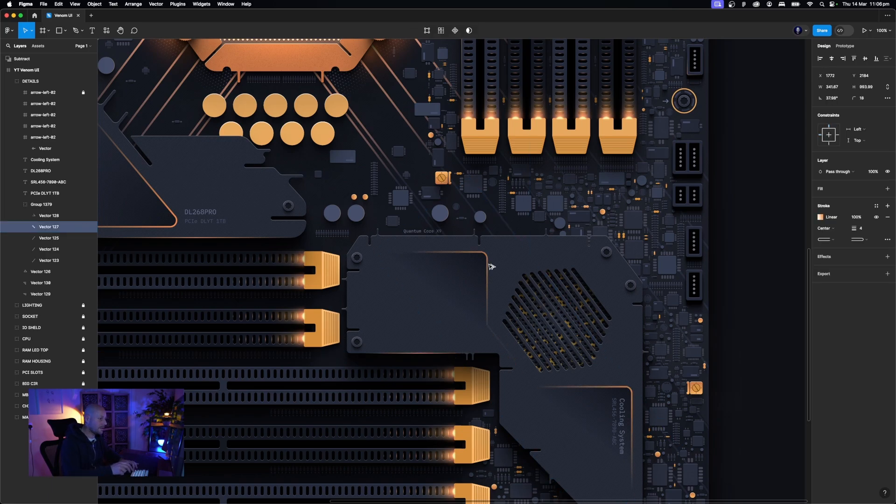
Reposition the outline's gradient handles beside its middle bend so the stroke stays orange through the bends and fades toward its ends, and deselect it
left_click(818, 219)
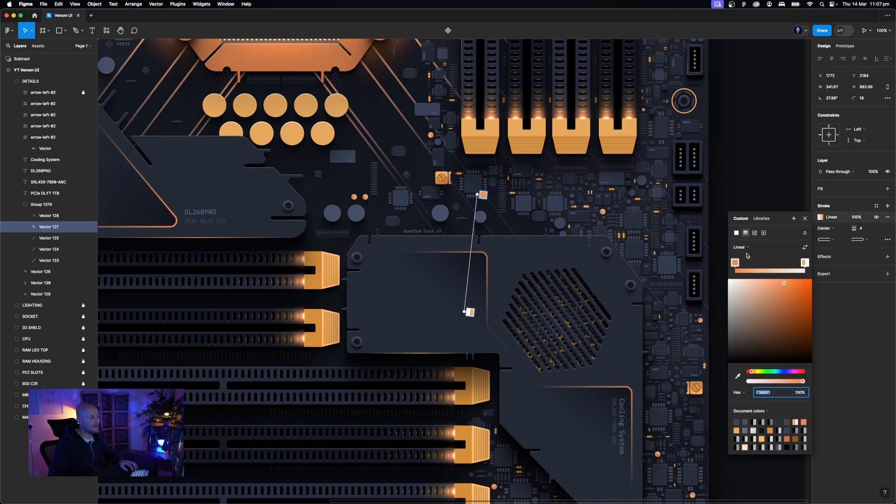
left_click_drag(483, 195, 532, 275)
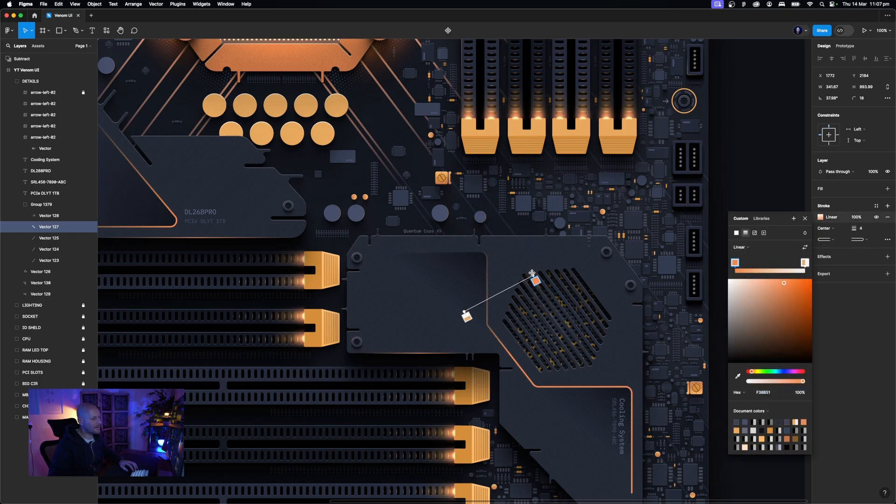
left_click_drag(467, 317, 486, 373)
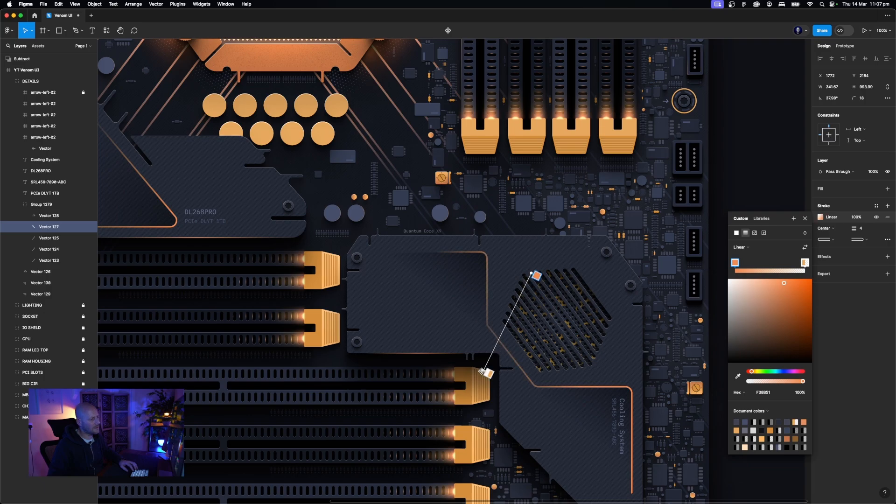
left_click_drag(532, 277, 540, 348)
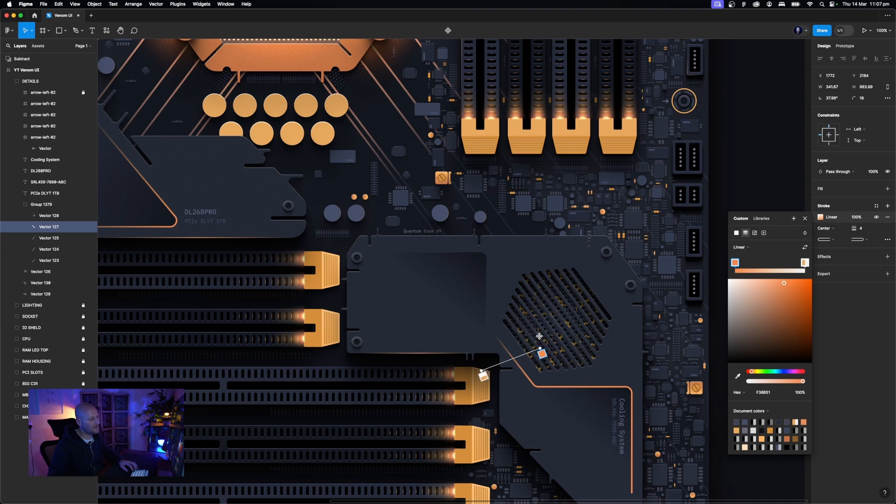
key("minus")
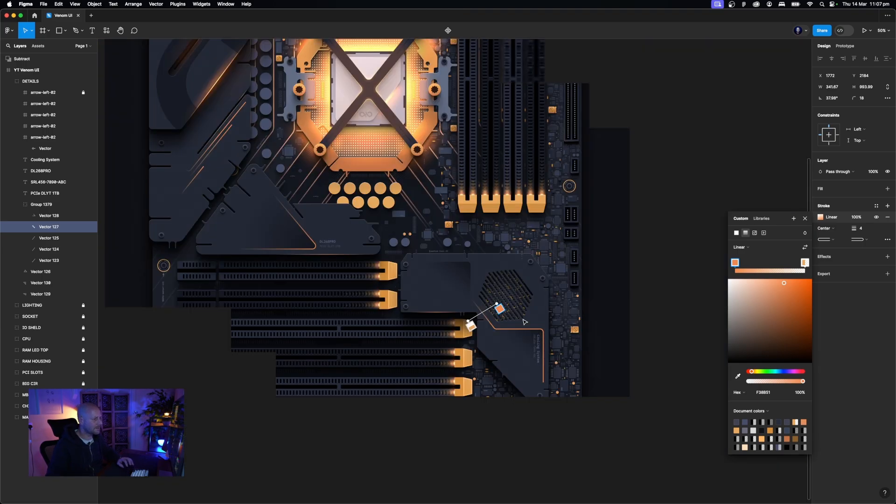
mouse_move(498, 304)
left_mouse_down()
mouse_move(482, 289)
mouse_move(455, 288)
mouse_move(468, 287)
mouse_move(467, 314)
left_mouse_up()
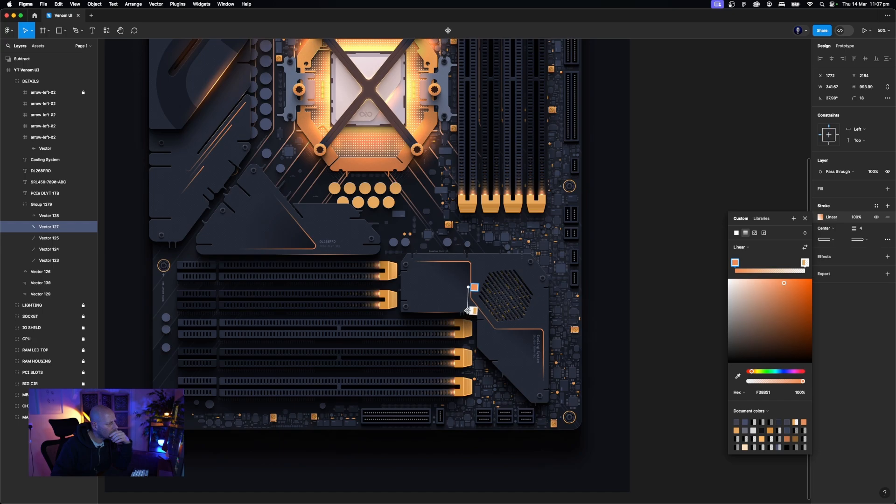
left_click(636, 302)
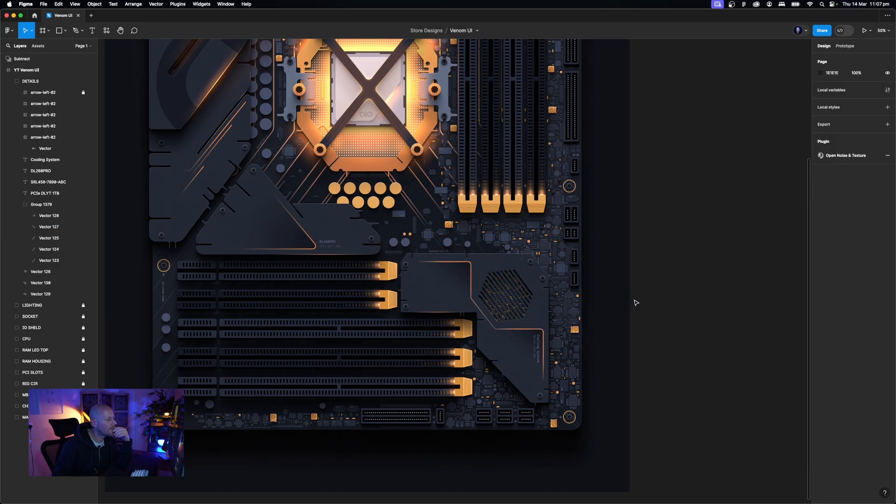
Try to place a copy of the left heatsink's diagonal line Vector 124 on the top heatsink, rotated to -45°
scroll(636, 302, "up", 3)
scroll(635, 303, "left", 3)
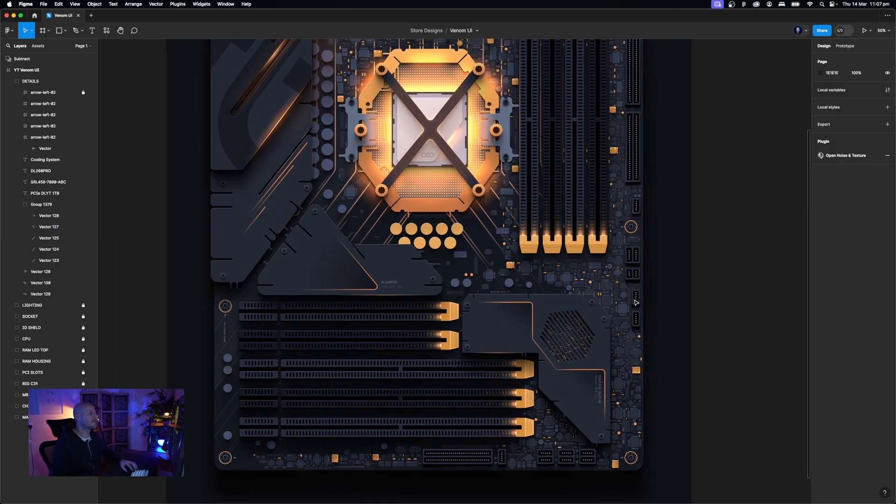
scroll(698, 327, "up", 4)
scroll(698, 327, "right", 1)
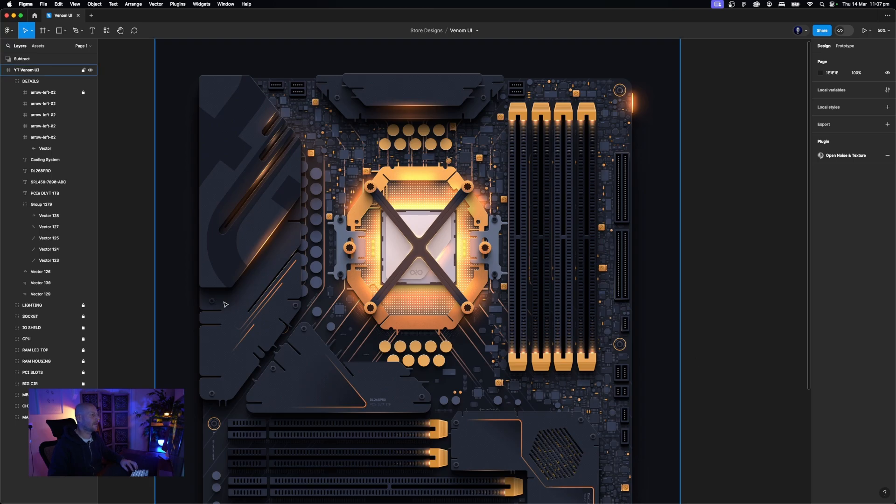
left_click(269, 305)
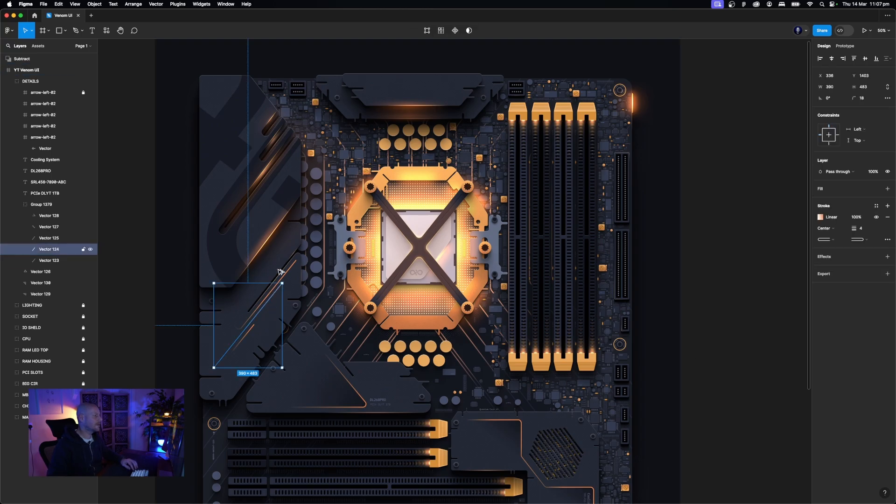
key("super+v")
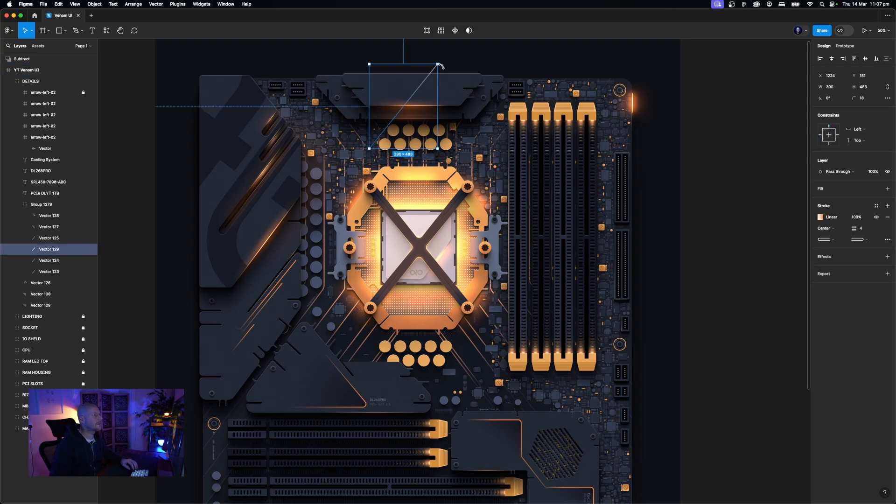
left_click_drag(441, 62, 451, 108)
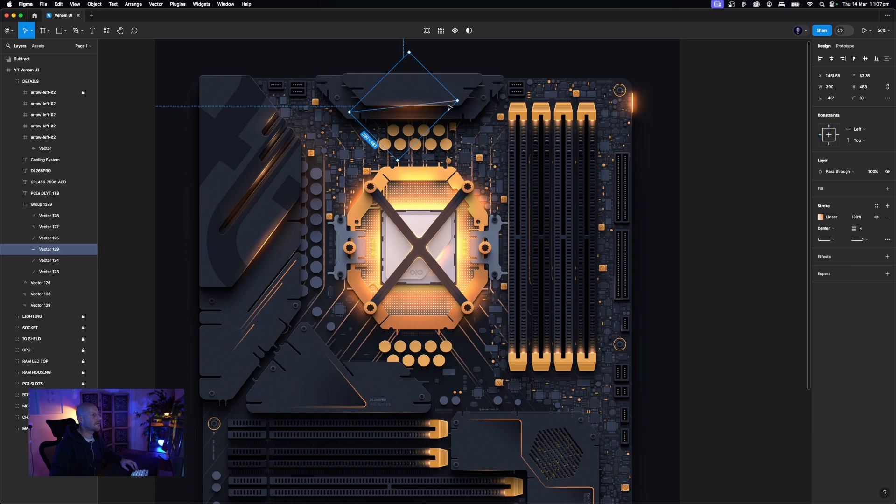
double_click(448, 103)
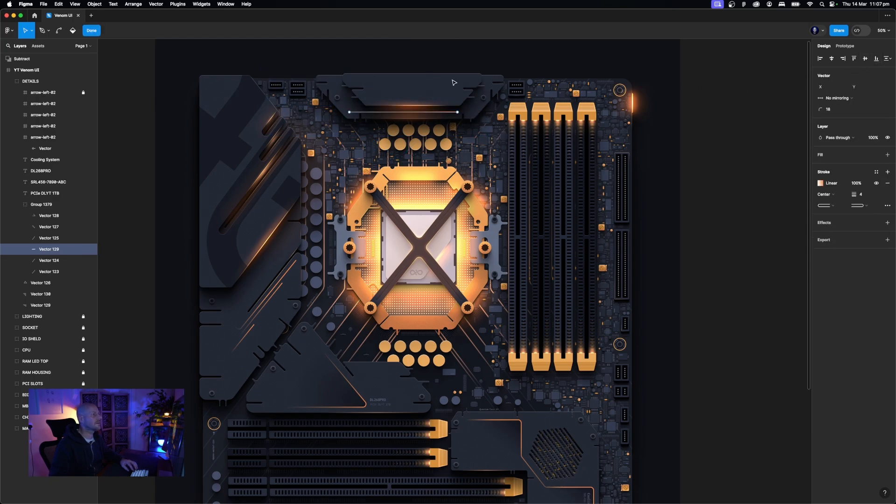
key("Escape")
key("Escape")
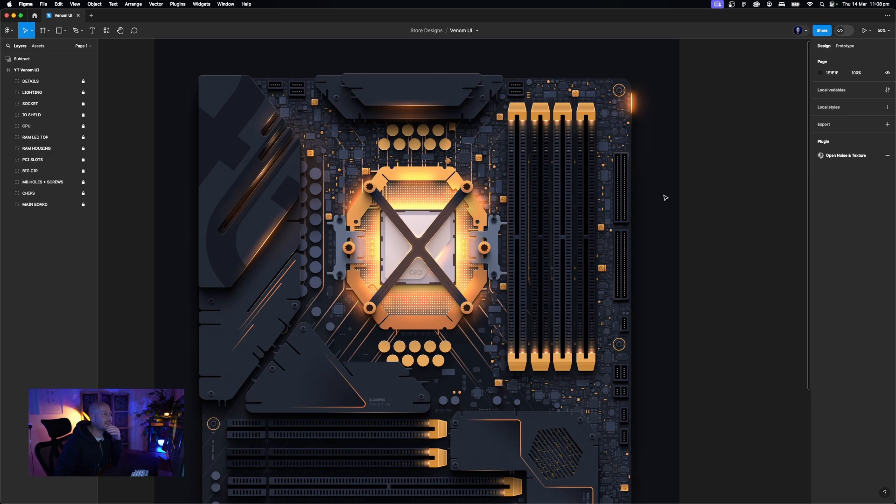
Hide the interface and review the accent lines and lighting across the heatsinks, CPU socket and expansion slots
scroll(666, 197, "down", 2)
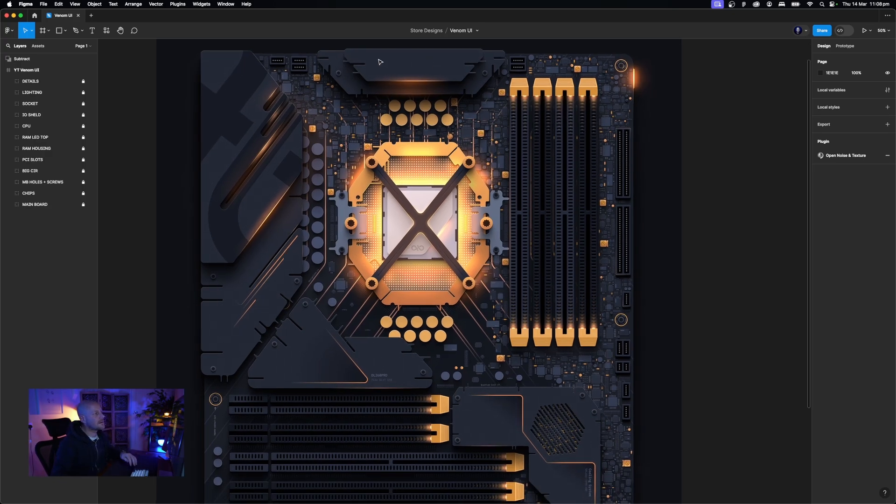
scroll(343, 320, "down", 5)
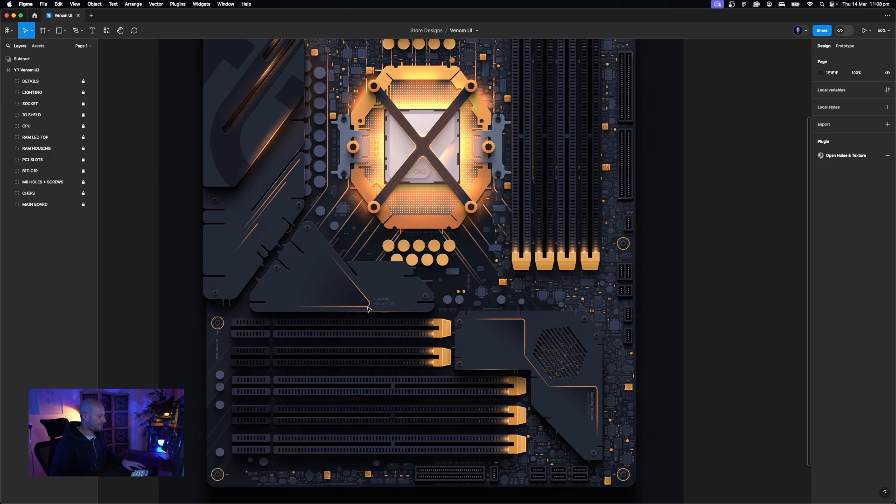
key("super+backslash")
scroll(369, 309, "up", 5)
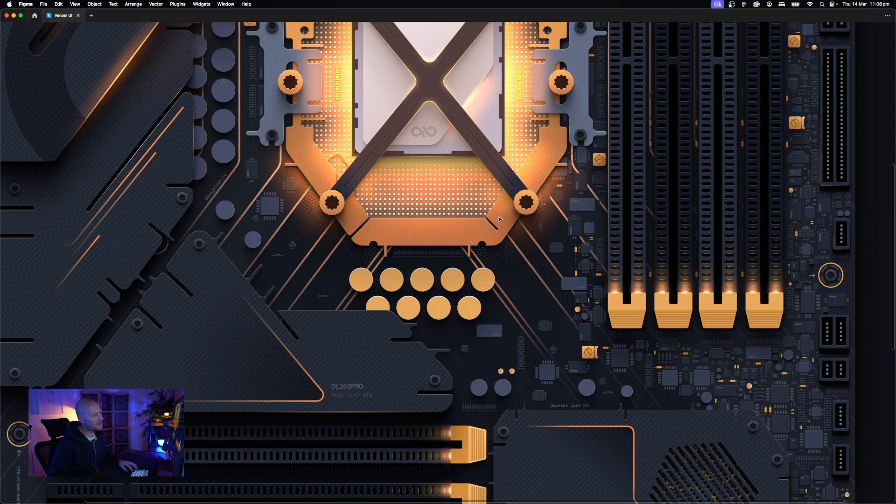
scroll(496, 233, "up", 1)
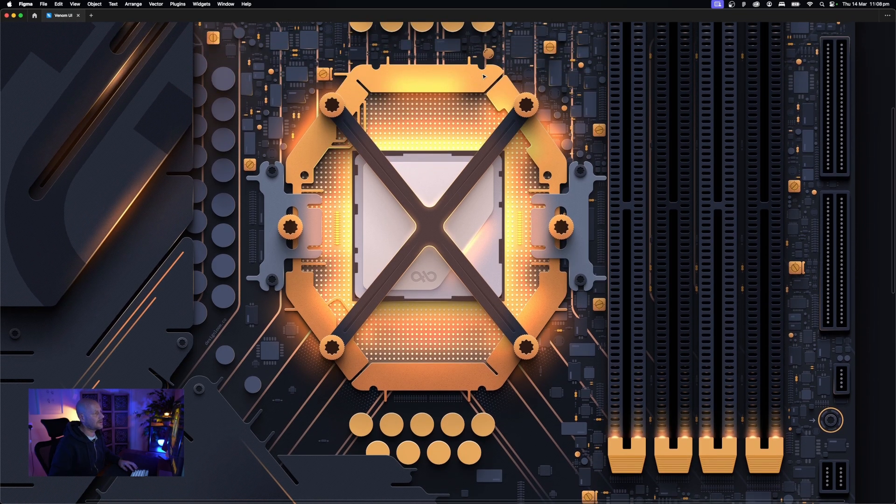
scroll(483, 76, "down", 5)
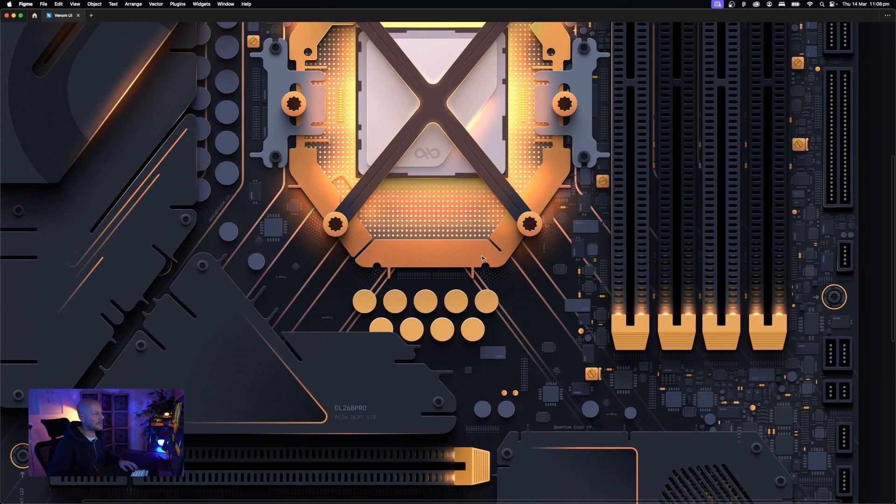
scroll(483, 258, "up", 3)
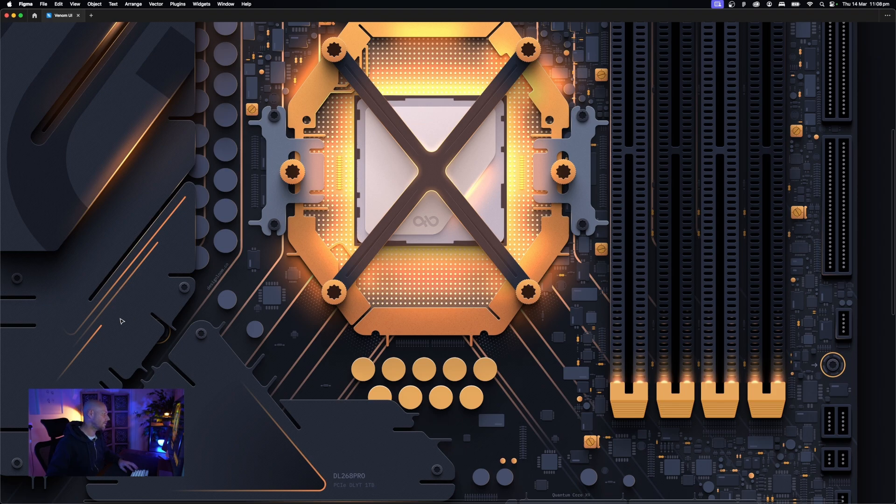
key("super+minus")
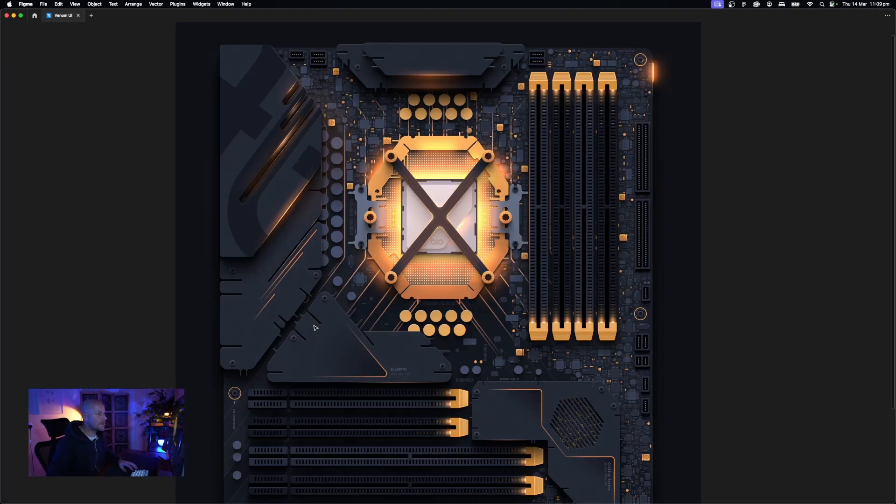
scroll(277, 269, "down", 5)
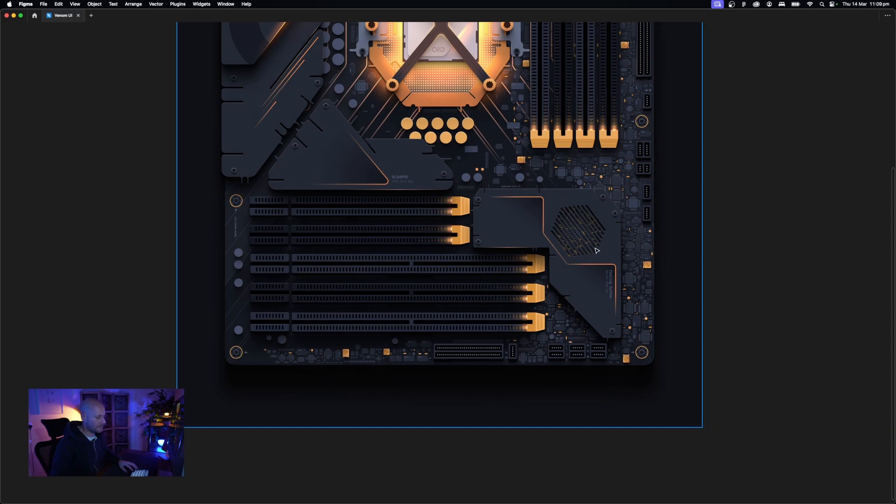
Examine the Cooling System cover's vent grille, gradient outline and surrounding chips up close and at 100%
key("super+plus")
key("super+plus")
scroll(597, 250, "right", 12)
scroll(597, 251, "up", 3)
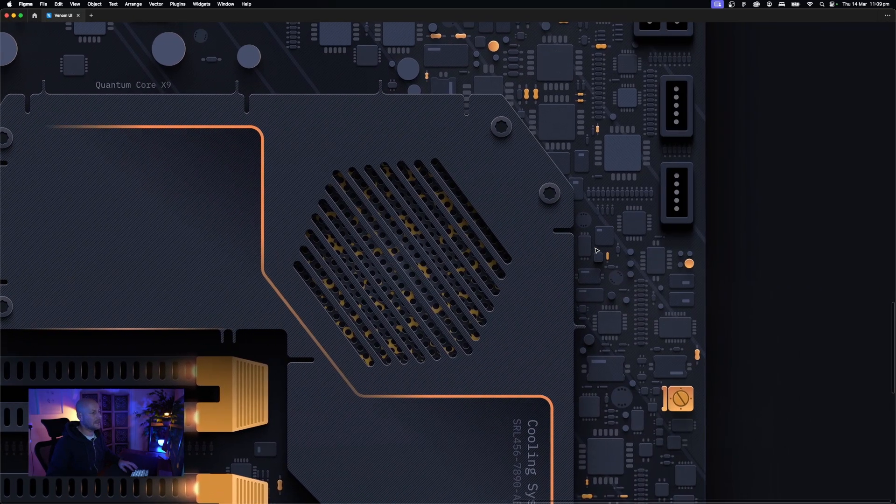
scroll(597, 250, "right", 5)
scroll(467, 270, "left", 3)
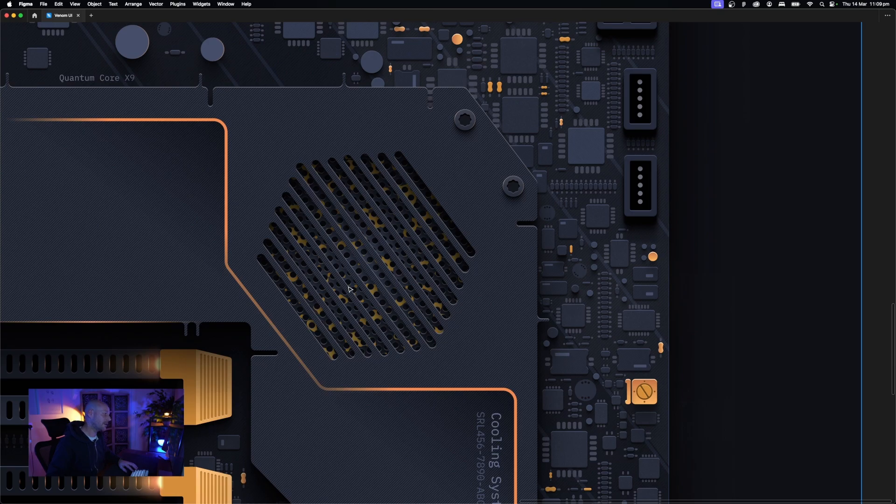
key("shift+0")
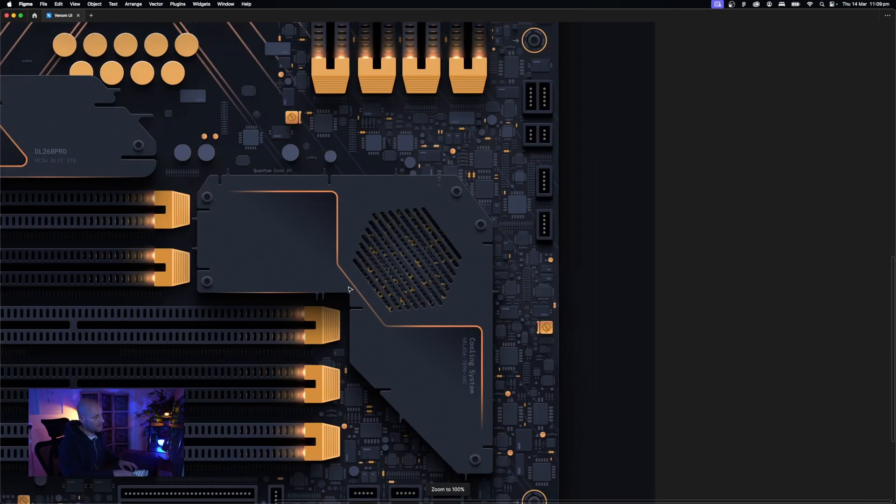
left_click_drag(433, 204, 587, 226)
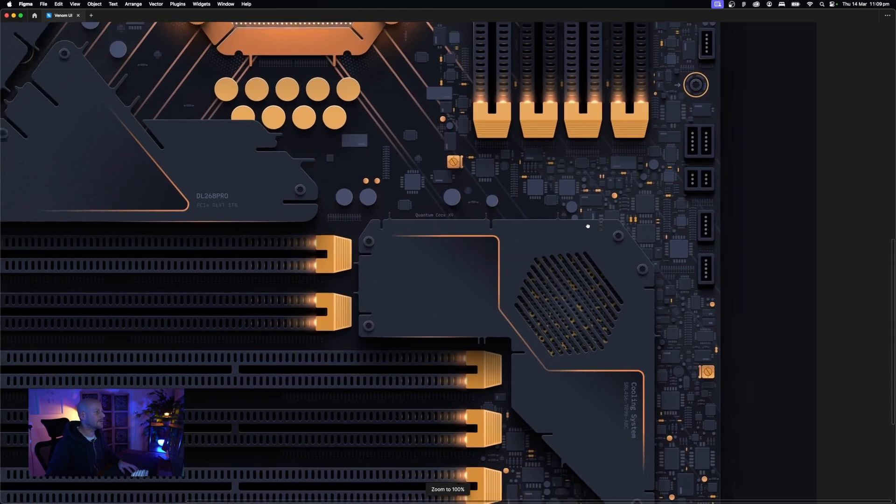
Review the DL268PRO panel and left heatsink lines, the whole board, and the glowing CPU socket up close
scroll(459, 199, "left", 5)
scroll(460, 200, "up", 4)
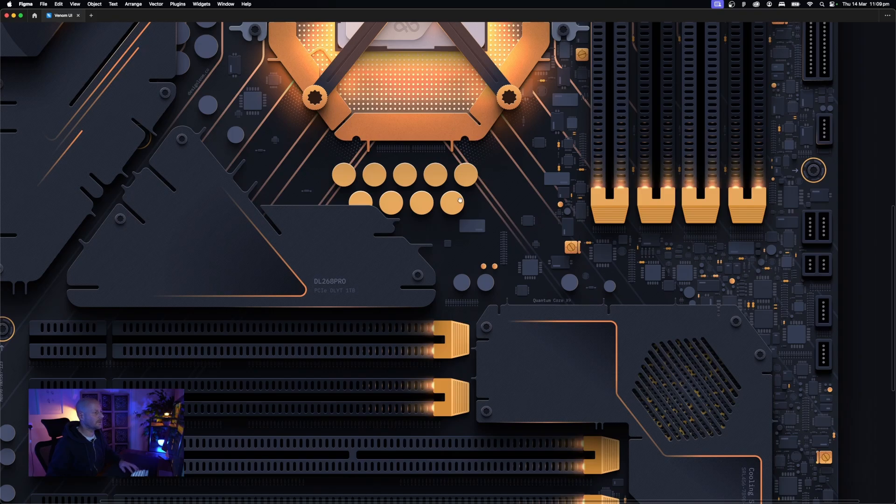
scroll(460, 199, "left", 3)
scroll(460, 200, "up", 2)
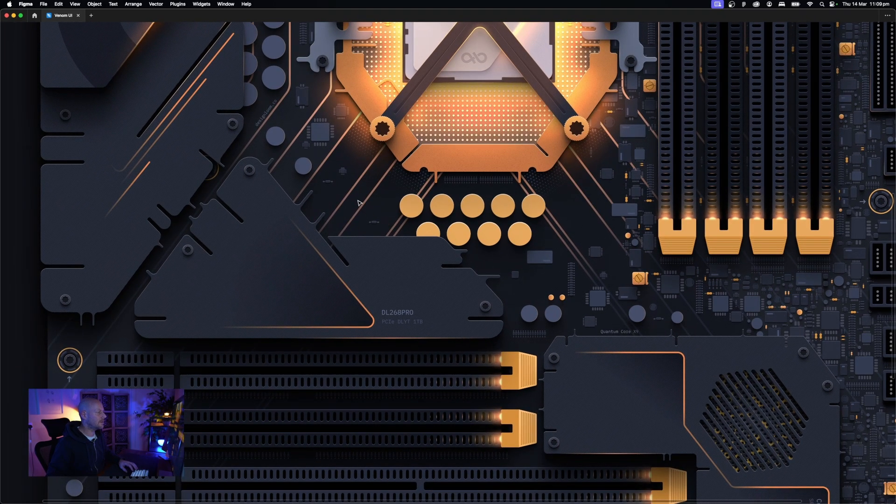
key("shift+1")
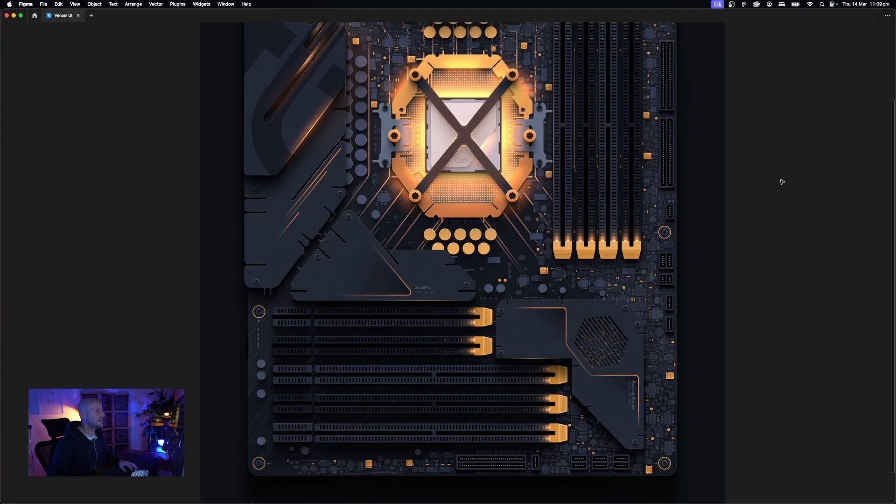
scroll(762, 182, "up", 3)
scroll(761, 182, "right", 1)
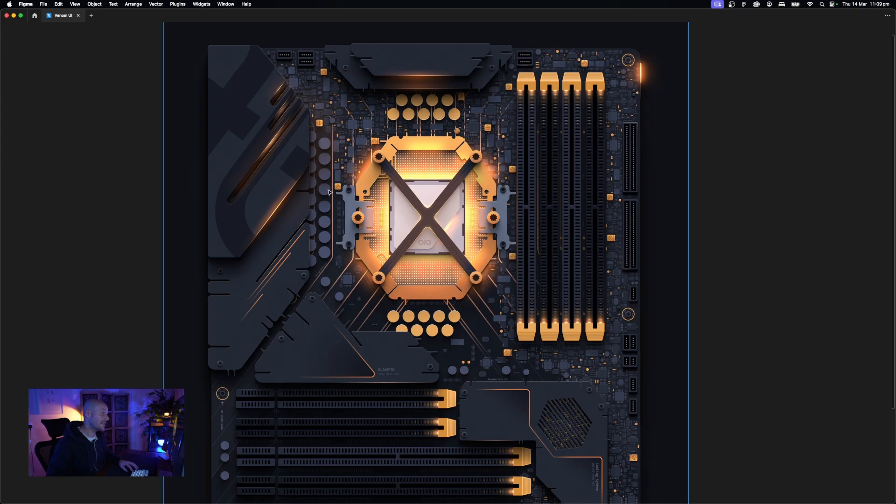
key("super+equal")
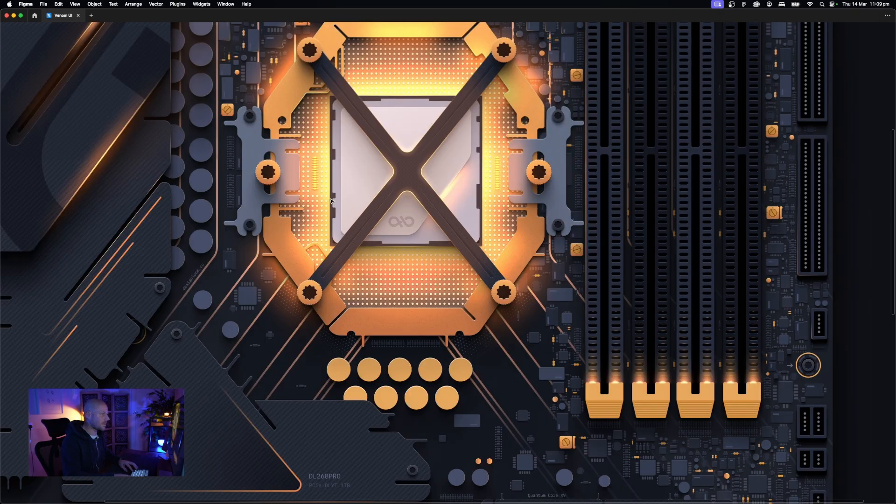
scroll(330, 200, "up", 2)
scroll(331, 201, "left", 1)
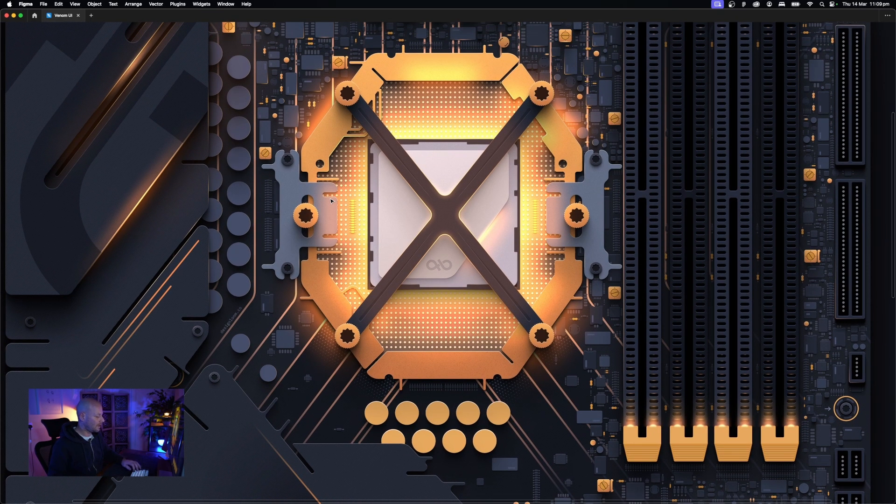
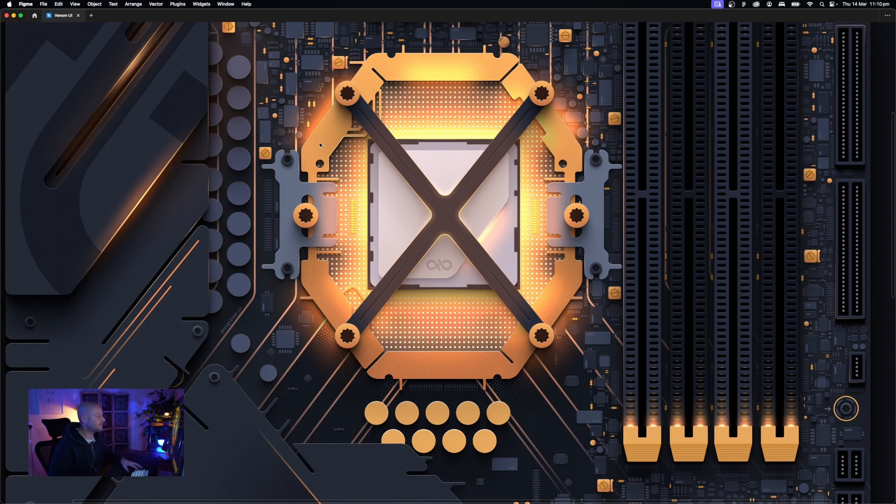
Restore the interface, unlock the CHIPS group and nudge the small component Group 947, between the CPU socket and RAM slots, slightly upward
key("super+backslash")
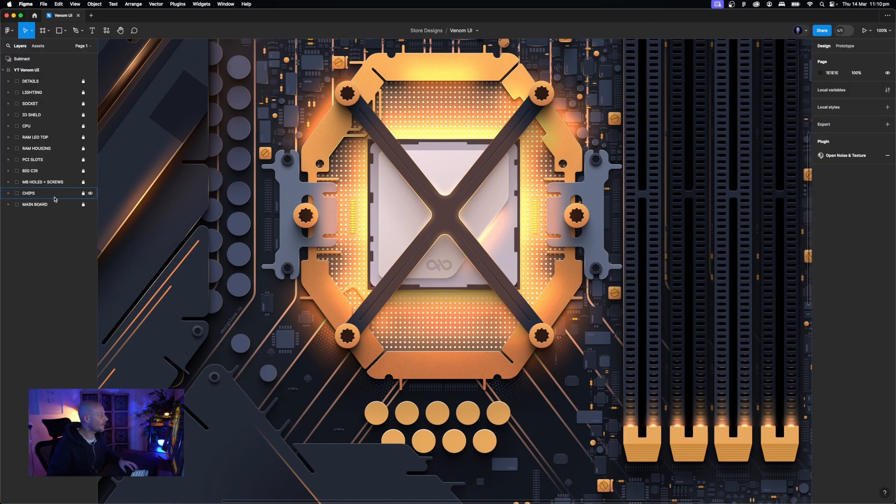
left_click(77, 197)
left_click(84, 194)
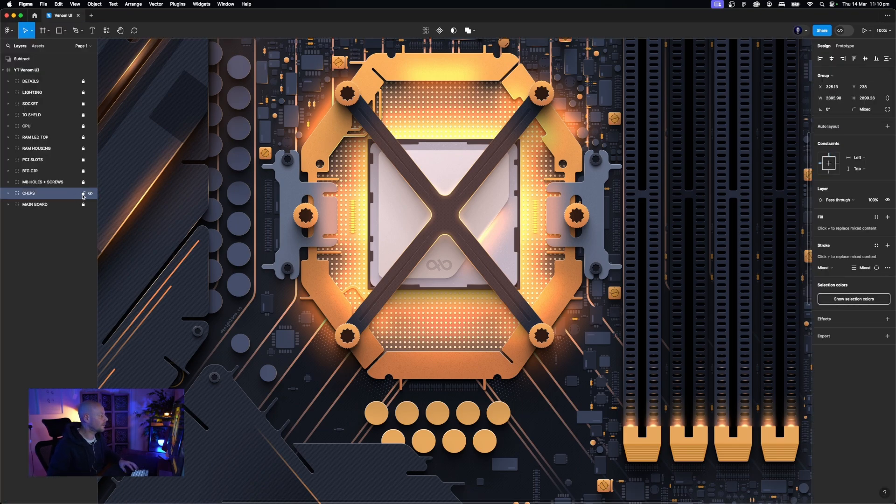
left_click(592, 410, "super")
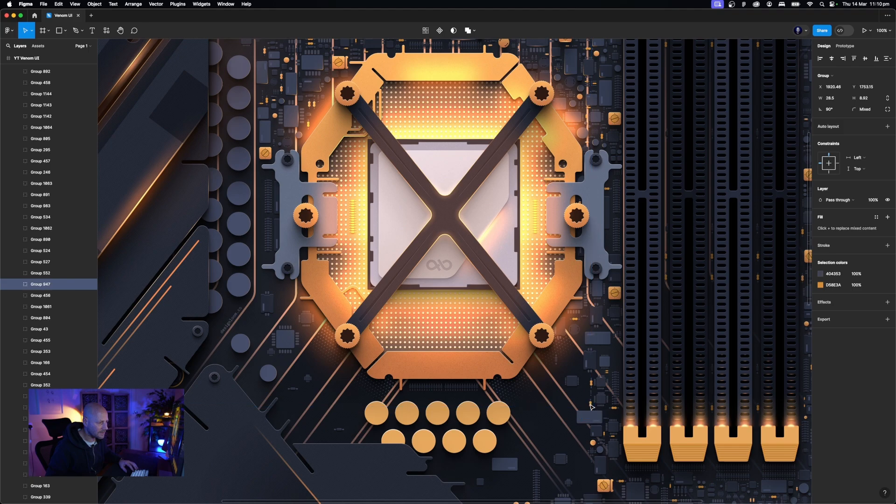
left_click_drag(591, 406, 591, 404)
left_click(570, 409)
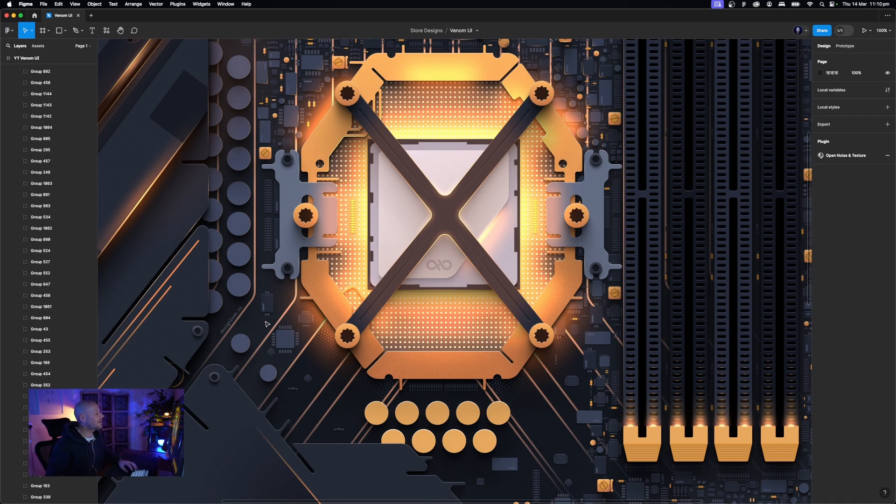
Collapse the CHIPS group in the layer list and lock it again
scroll(28, 248, "down", 15)
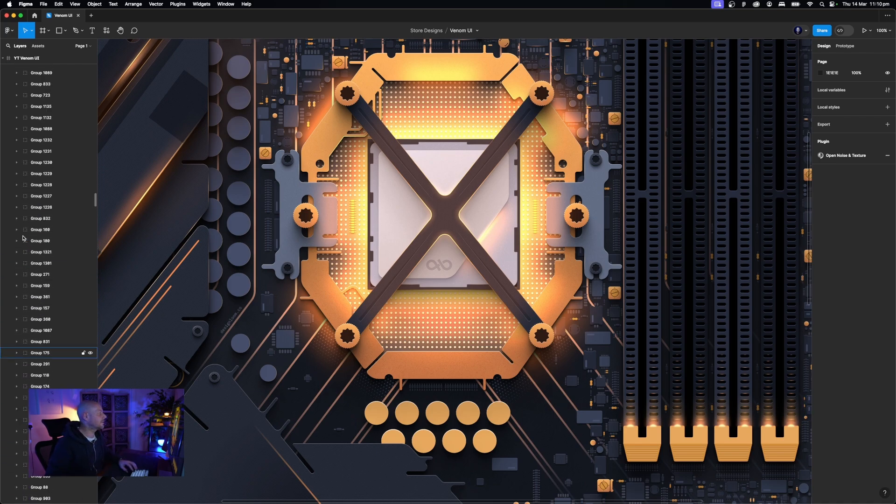
scroll(22, 238, "up", 15)
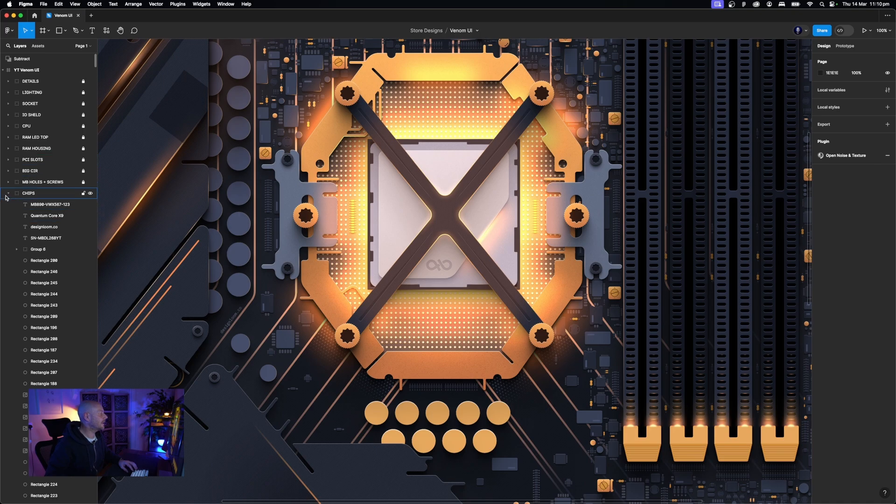
left_click(8, 193)
left_click(90, 191)
left_click(84, 194)
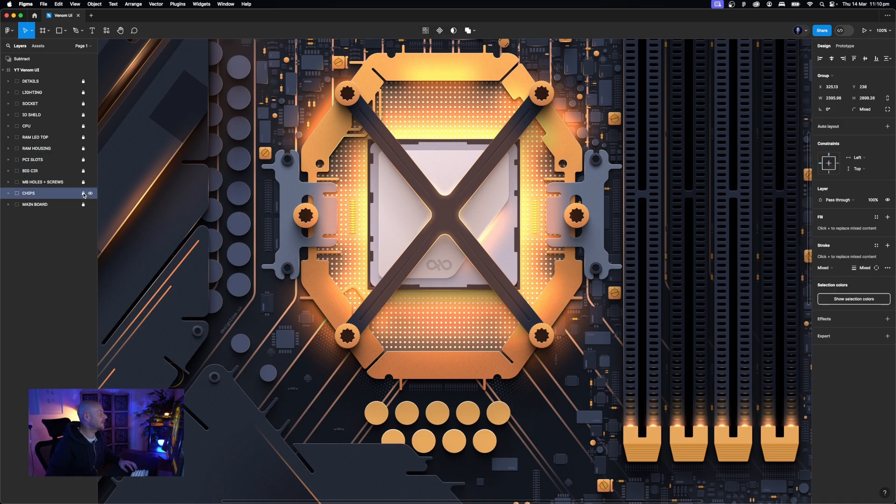
left_click(55, 264)
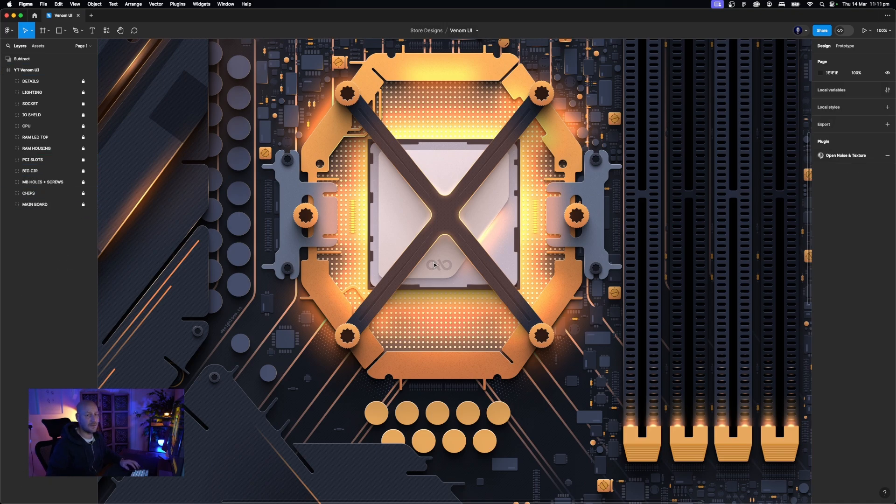
Hide the interface, switch to full screen and review the CPU socket with the surrounding heatsinks and RAM slots
key("super+backslash")
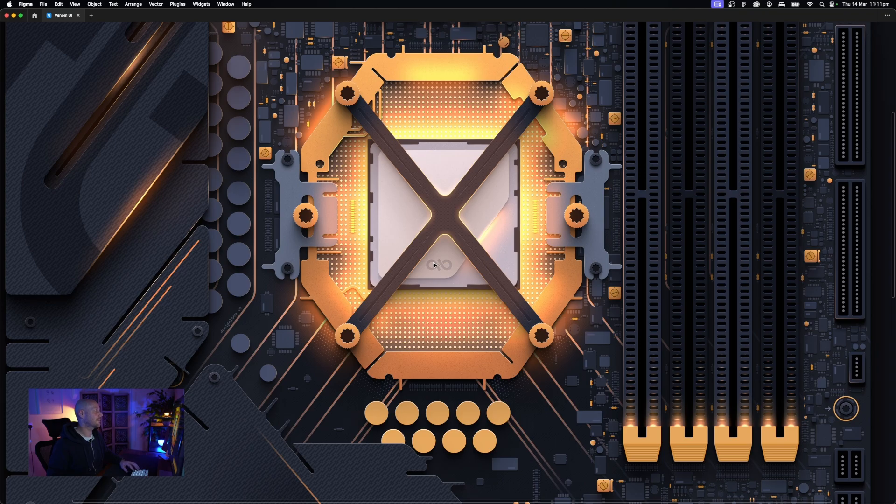
left_click(20, 16)
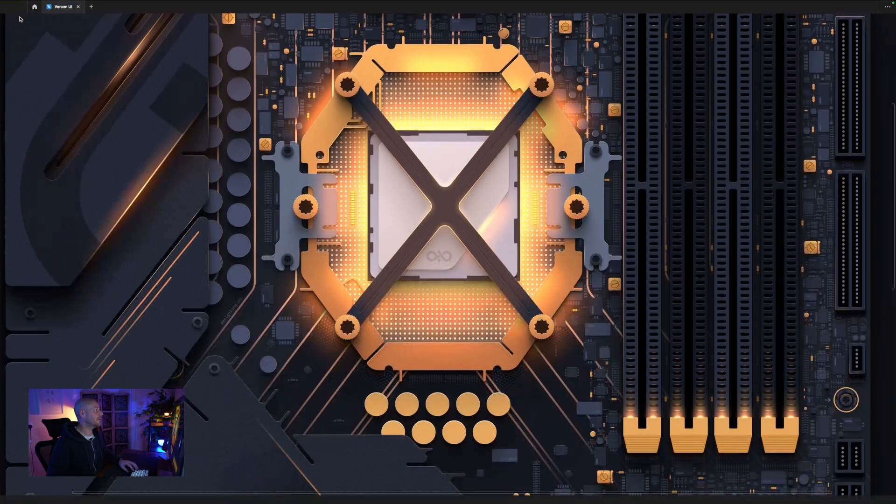
scroll(438, 173, "up", 5)
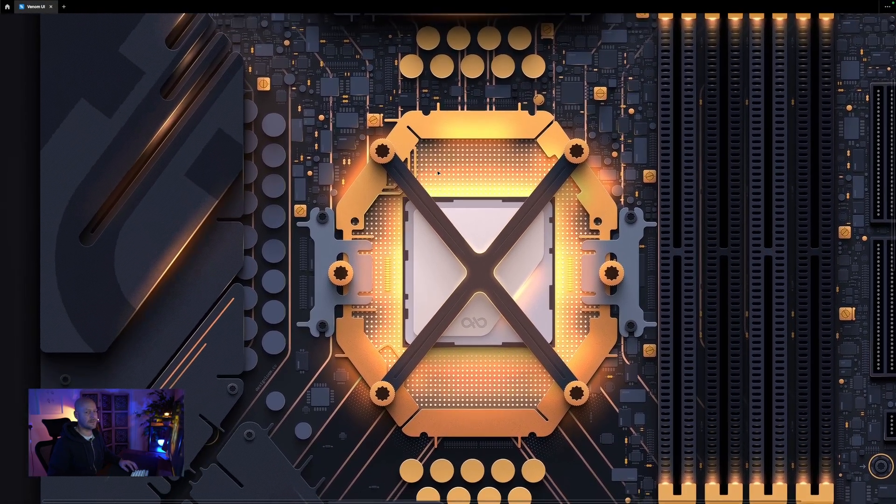
scroll(438, 173, "right", 2)
scroll(438, 173, "left", 2)
scroll(438, 173, "down", 1)
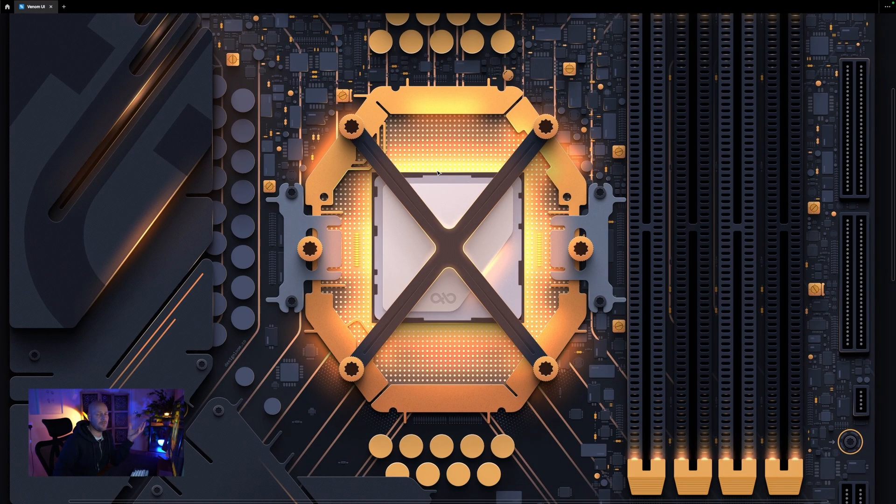
Review the whole motherboard zoomed out, from the top heatsink to the expansion slots, and return to a close view of the socket
key("shift+1")
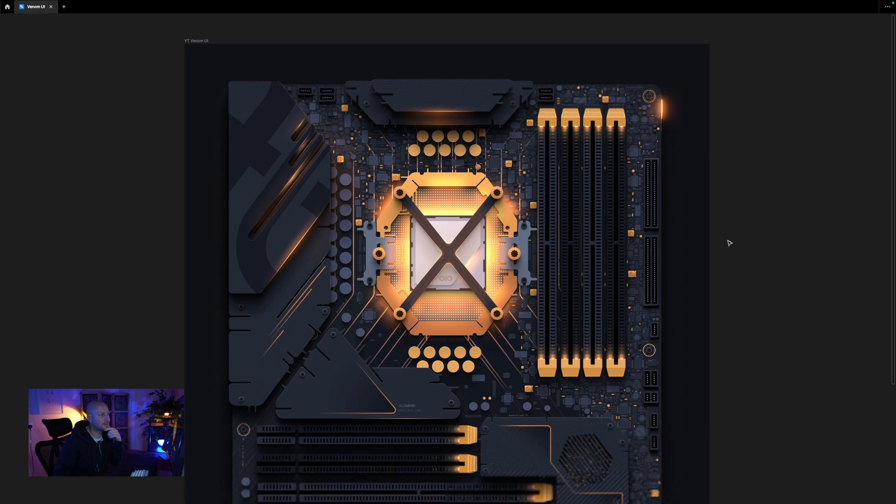
scroll(728, 242, "down", 3)
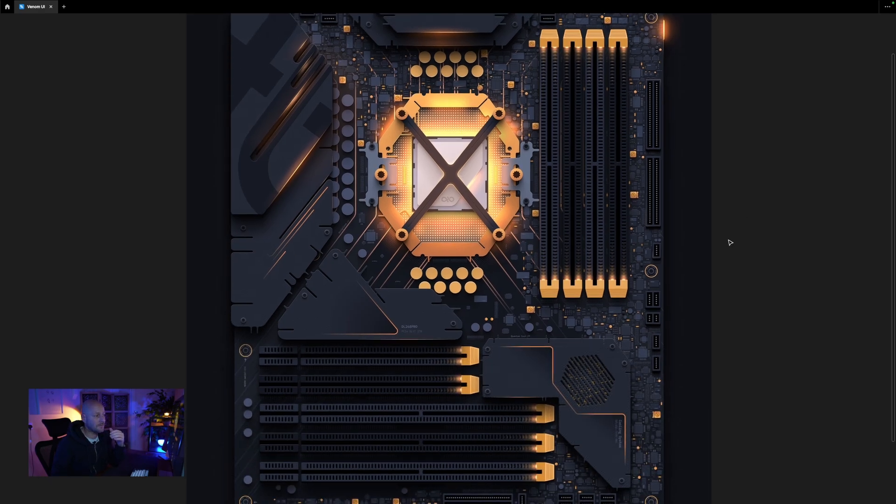
scroll(731, 242, "up", 1)
scroll(730, 242, "up", 1)
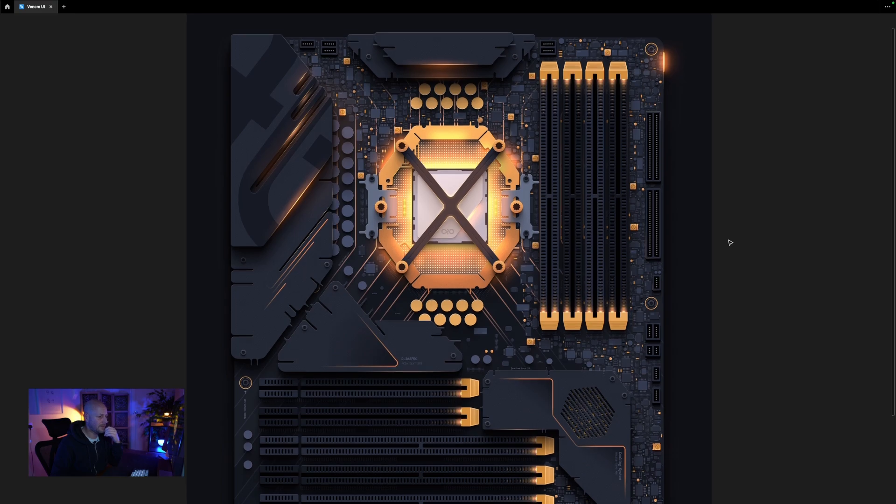
key("ctrl+plus")
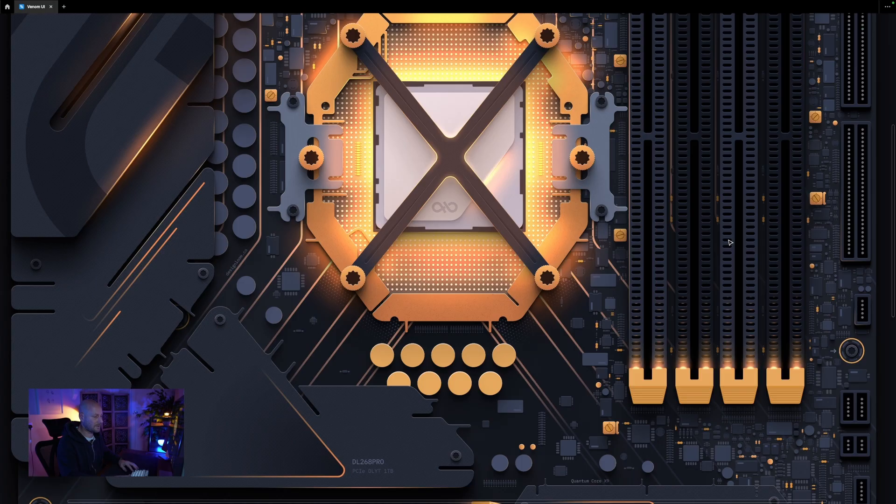